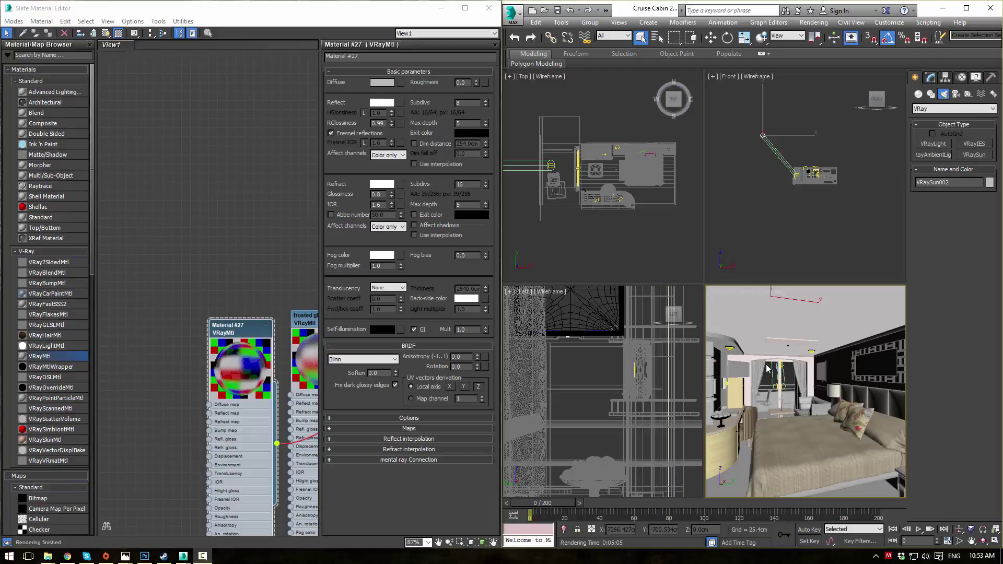
Step: Maximize the perspective viewport and frame the fruit bowl on the curved counter
drag(1002, 96, 329, 55)
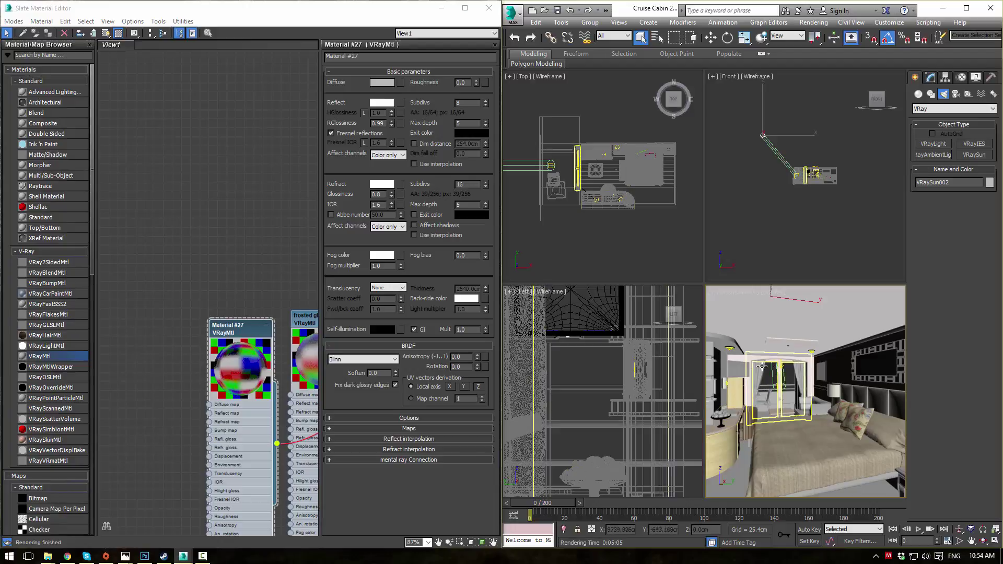
click(768, 385)
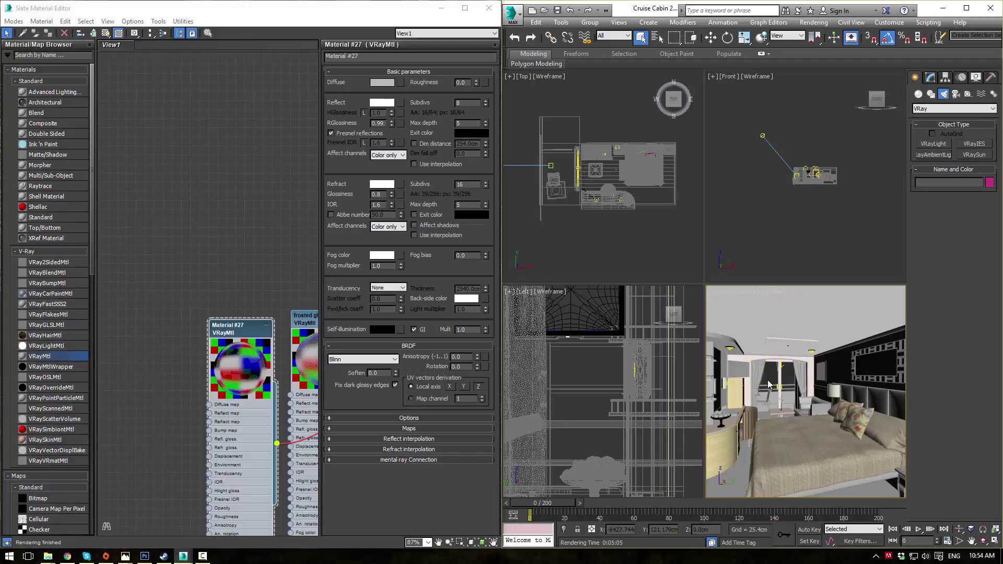
key(alt+w)
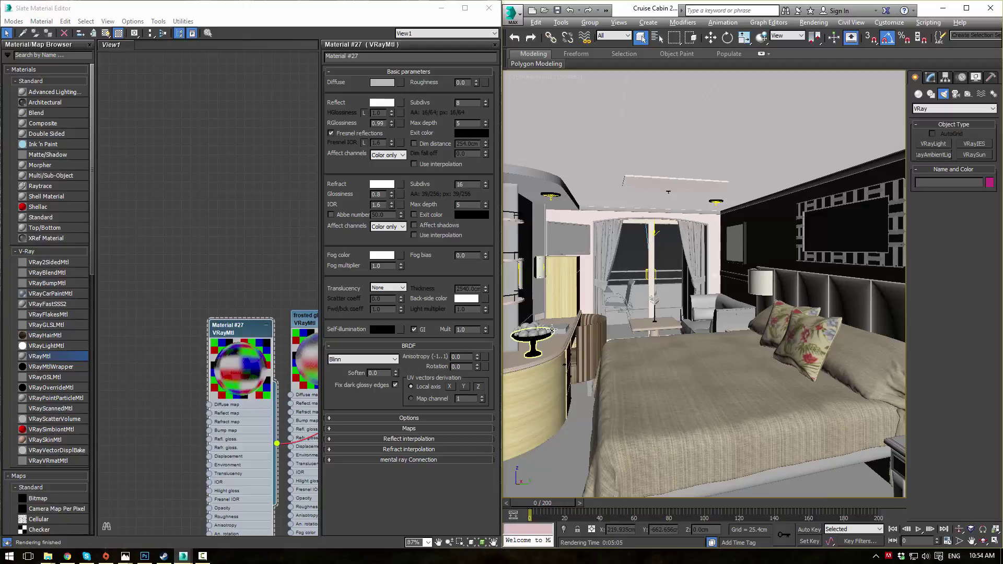
middle_drag(609, 294, 656, 295)
scroll(651, 309, up, 3)
scroll(652, 278, down, 2)
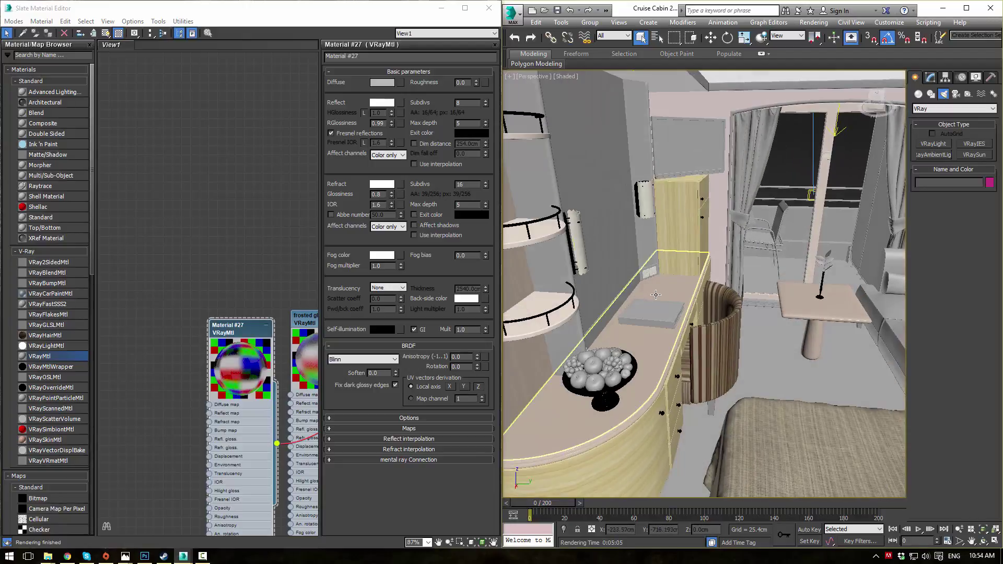
Step: Select everything in the scene, deselect all but the area around the fruit bowl, and isolate that selection
click(593, 365)
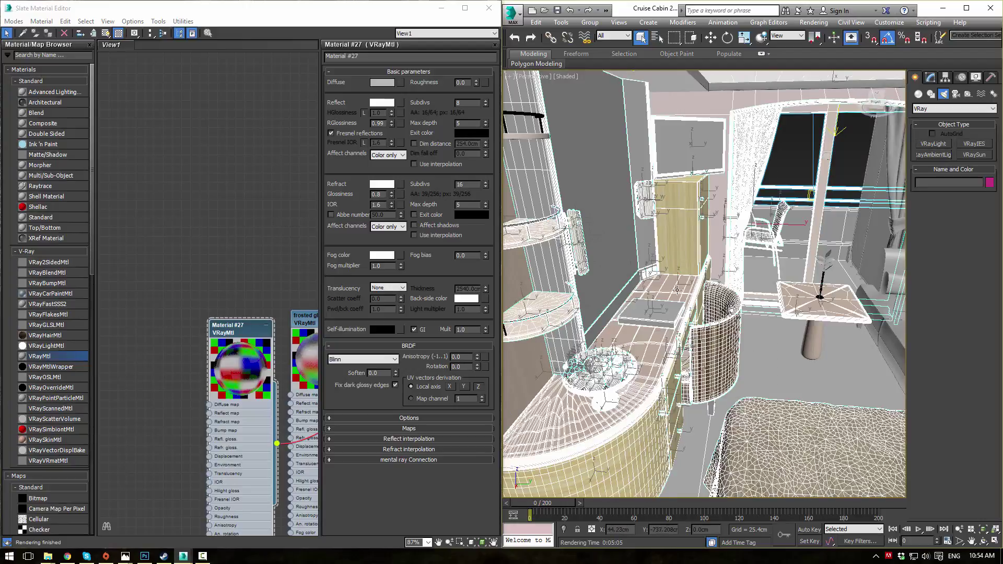
key(ctrl+a)
alt+drag(789, 153, 550, 352)
alt+drag(645, 269, 559, 218)
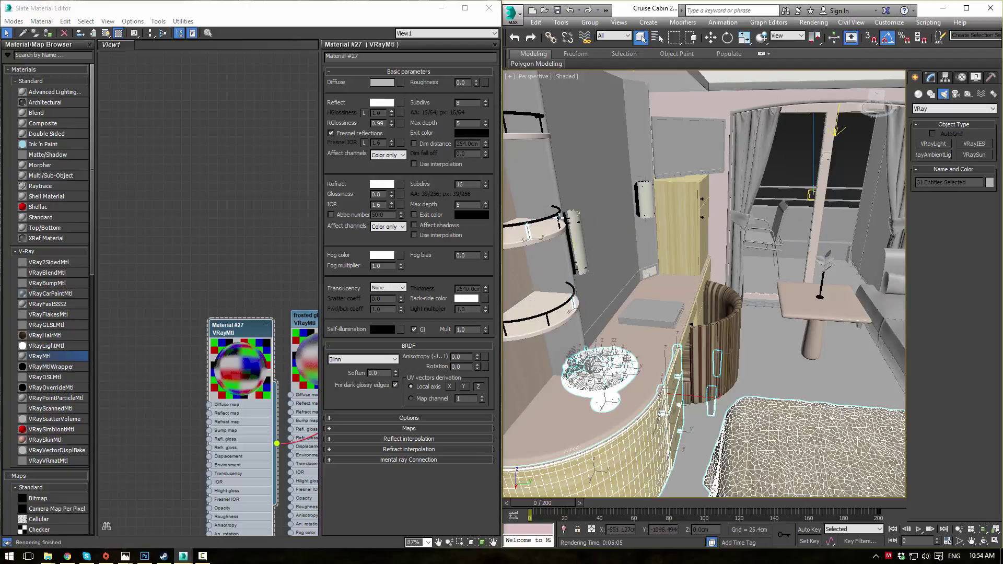
alt+drag(590, 253, 591, 255)
alt+drag(661, 309, 723, 451)
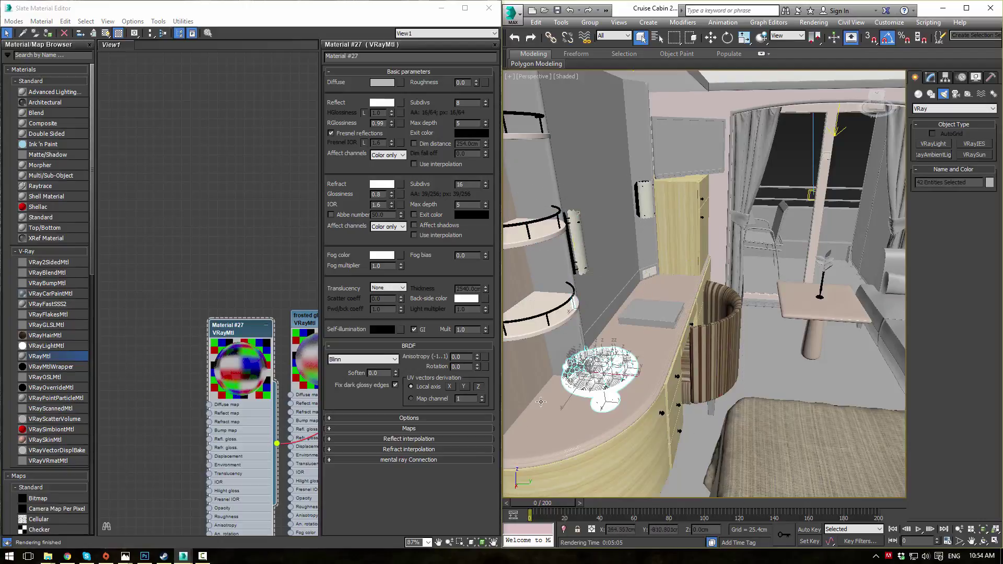
right_click(768, 173)
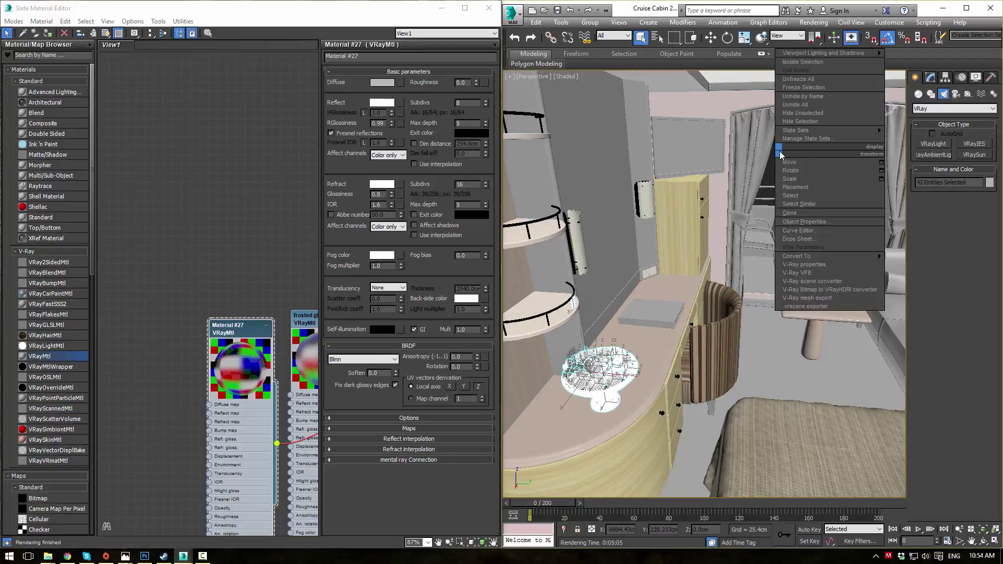
click(807, 64)
Step: Hide the stray cylinder and the light switch so that only the fruit bowl remains in the isolated view
drag(726, 238, 726, 239)
right_click(716, 225)
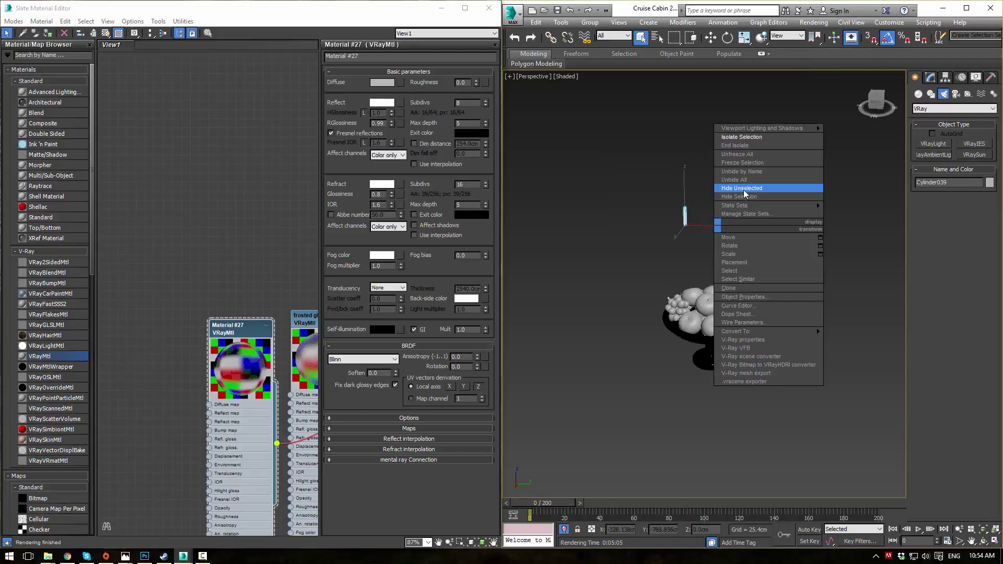
click(742, 196)
key(z)
alt+middle_drag(771, 235, 745, 279)
drag(546, 284, 640, 365)
right_click(578, 247)
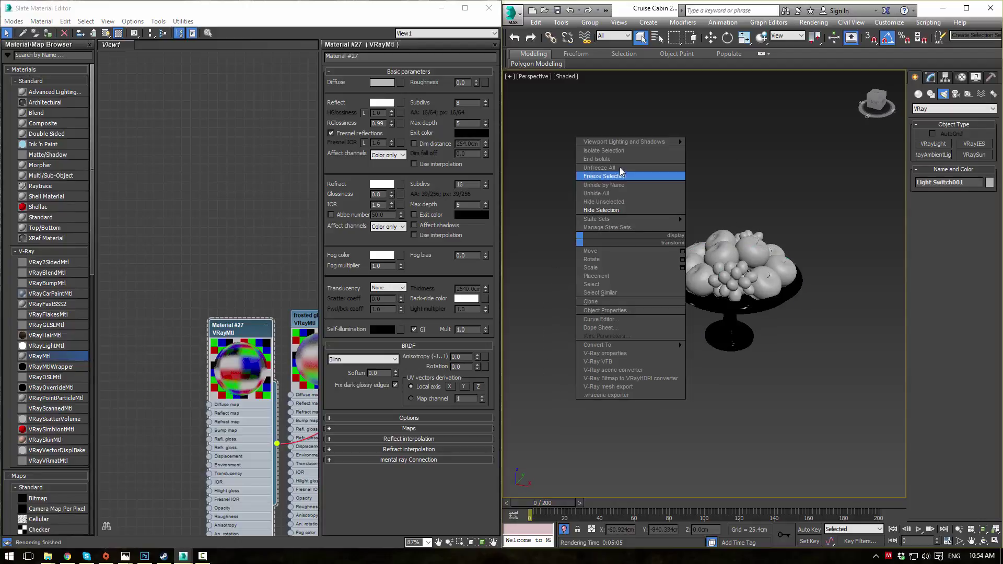
click(607, 215)
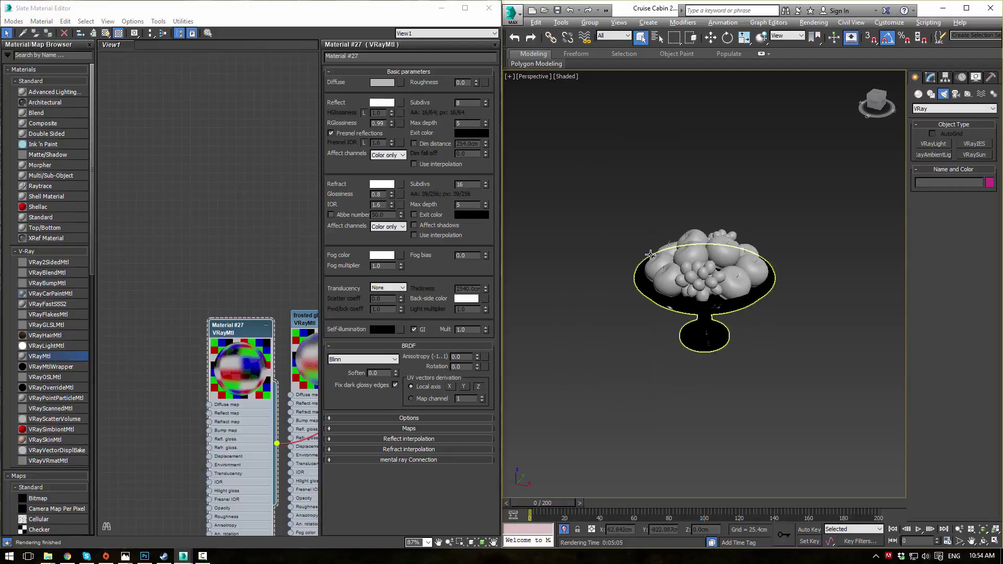
scroll(731, 267, up, 6)
scroll(731, 268, down, 6)
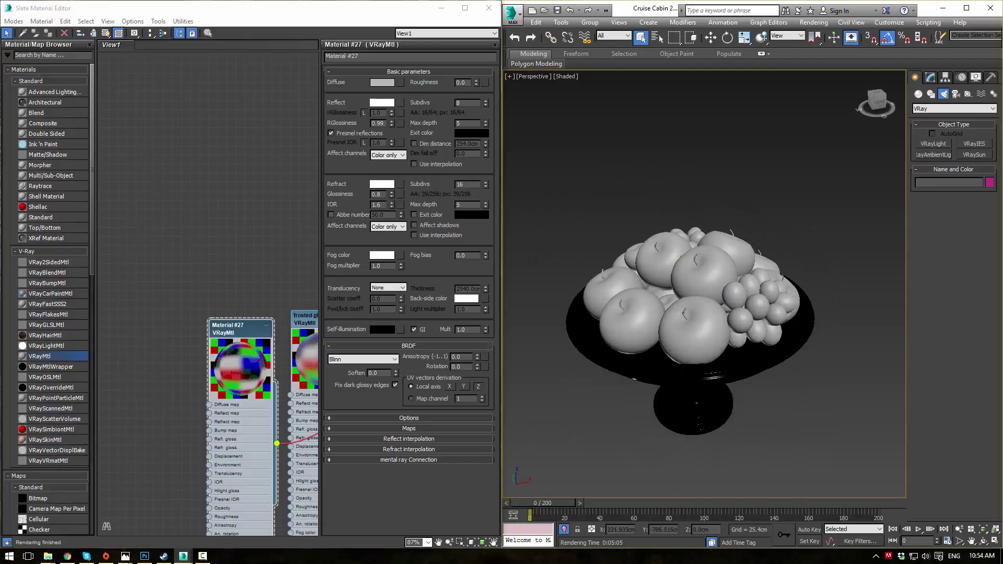
Step: Switch to Chrome and open the 1631 × 538 DeviantArt red-orange texture full size from the apple texture image results
click(68, 556)
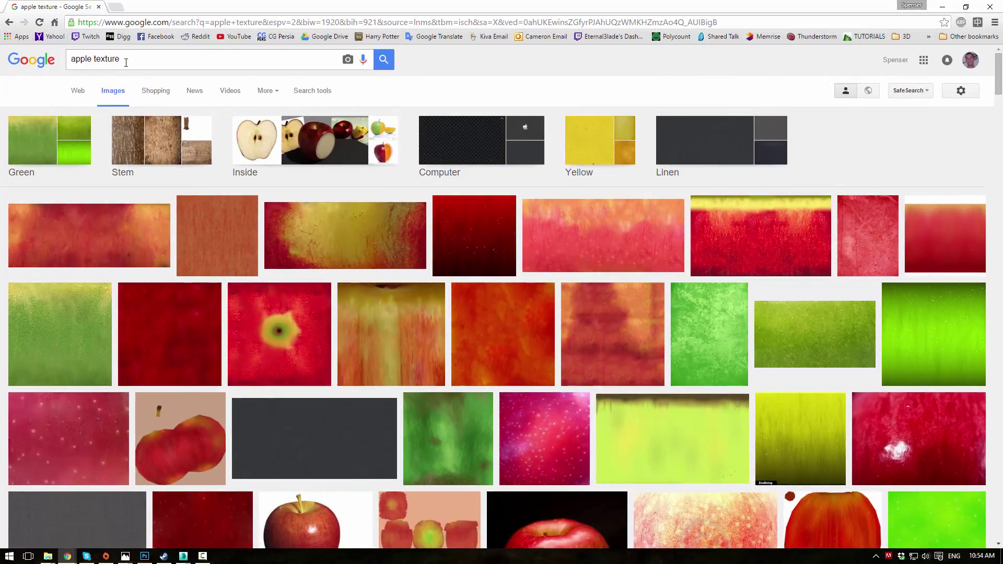
scroll(393, 290, down, 1)
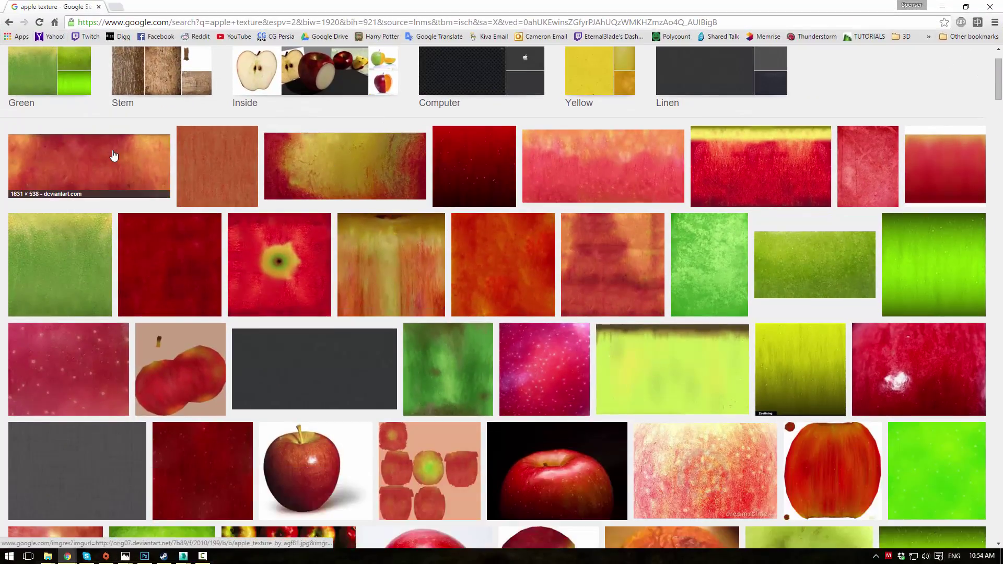
scroll(496, 284, down, 4)
scroll(499, 279, up, 5)
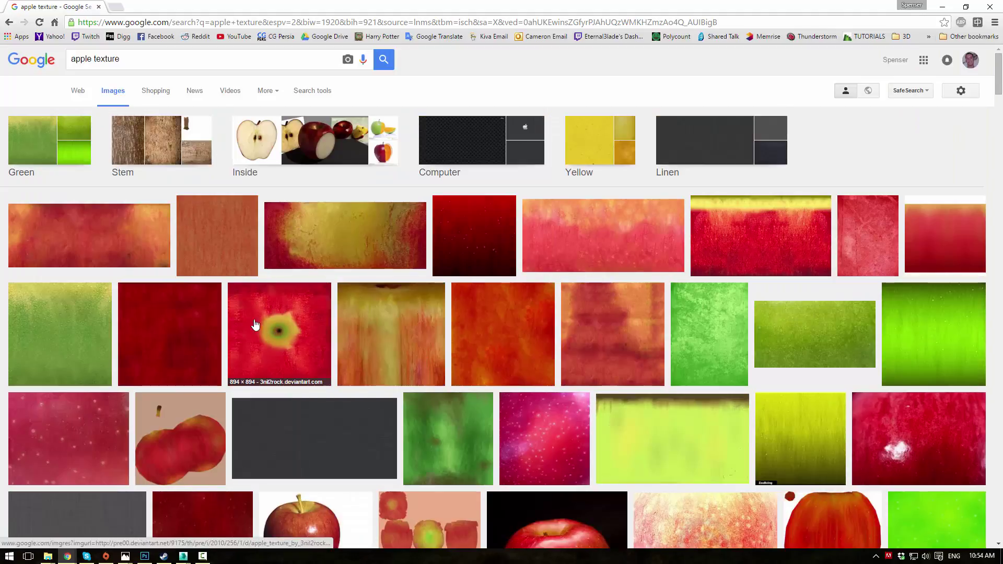
click(122, 235)
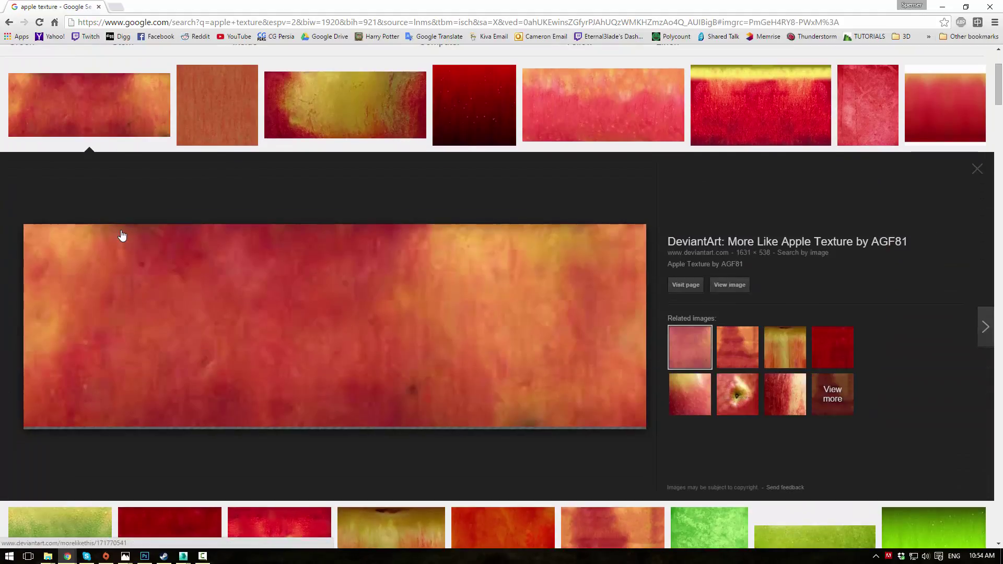
click(744, 287)
Step: Save the apple texture image as Apple_Diffuse in the Textures folder of the Cruise Cabin project
right_click(446, 169)
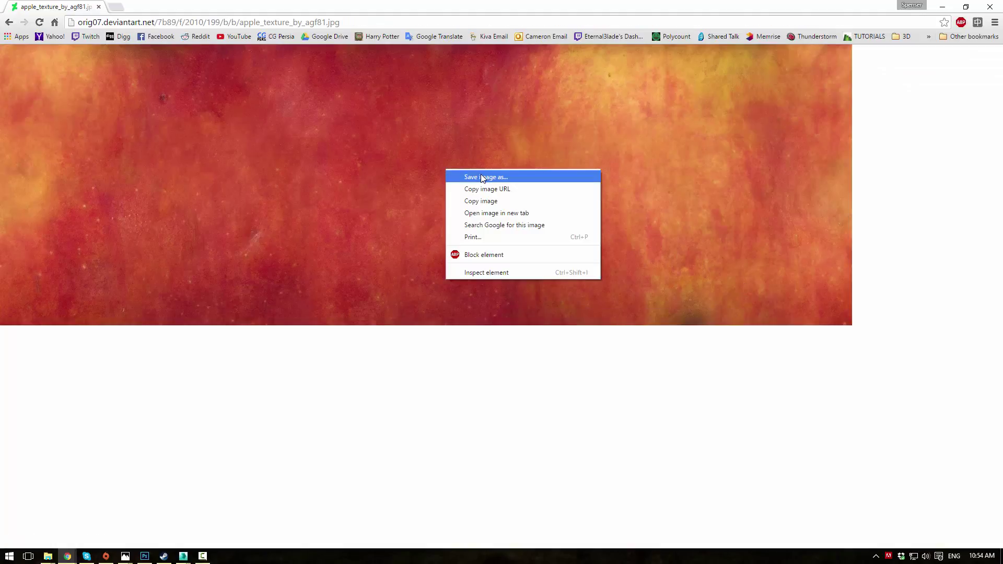
click(481, 176)
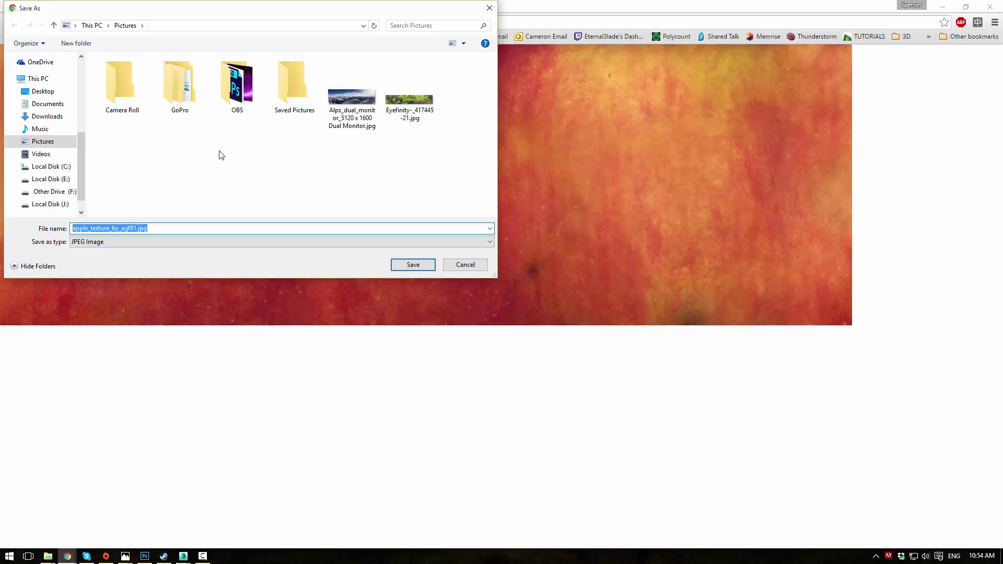
drag(80, 161, 78, 64)
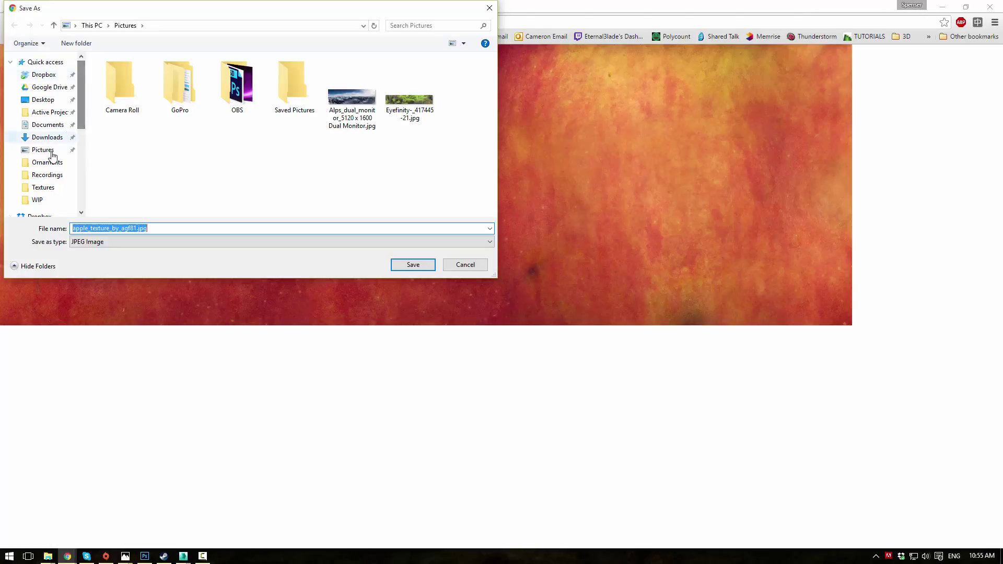
click(50, 112)
double_click(128, 117)
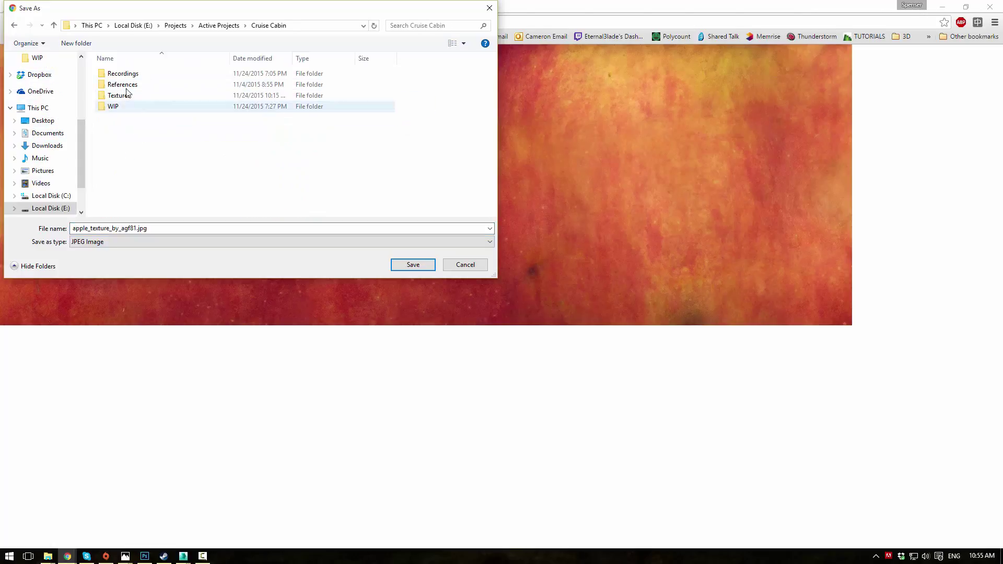
double_click(130, 96)
click(160, 228)
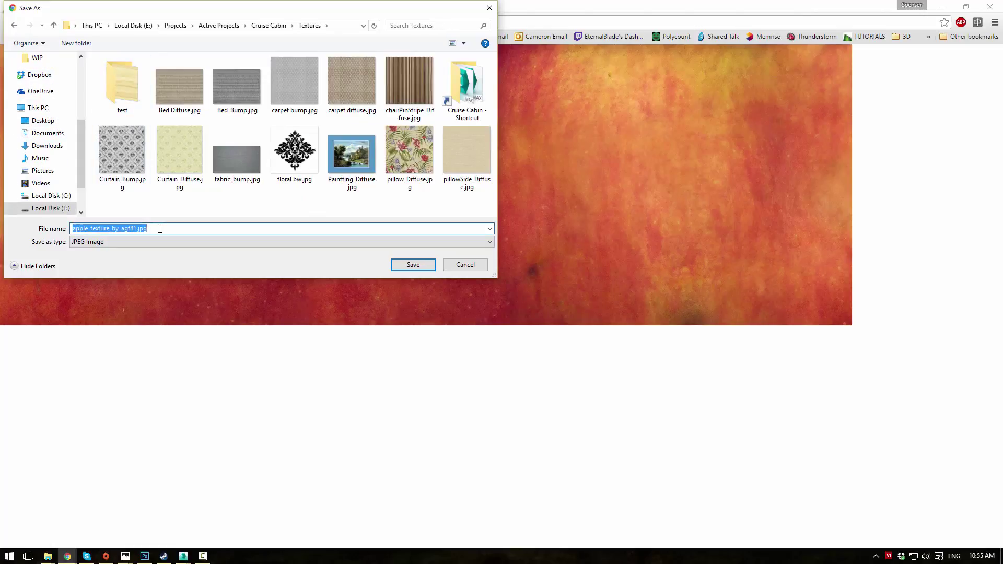
text(Apple)
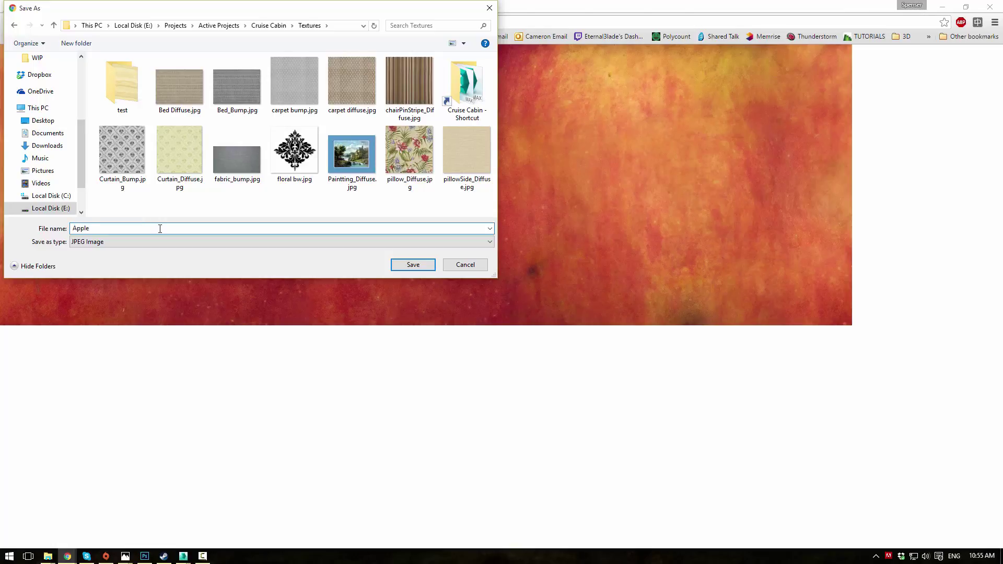
text(_Diffuse)
key(Return)
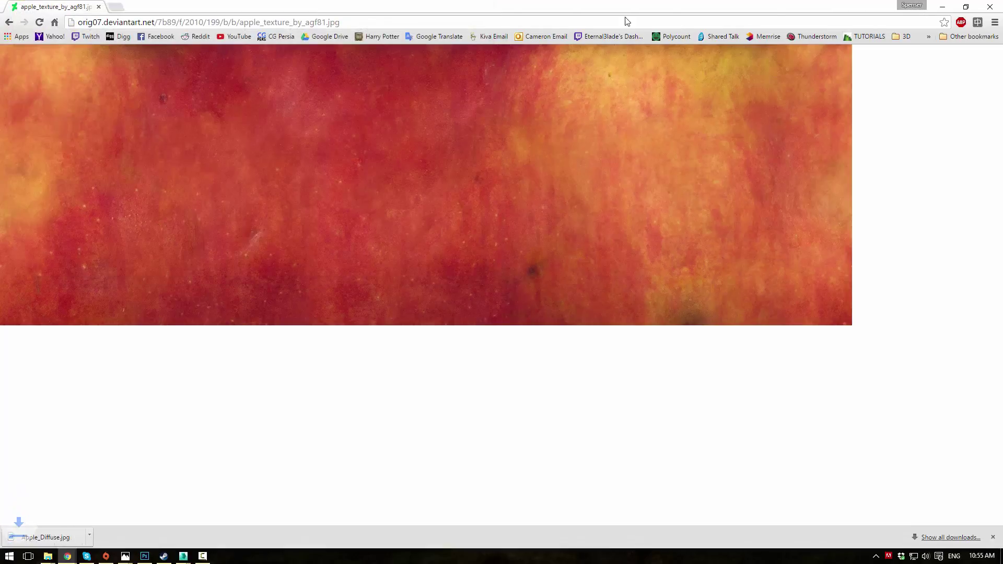
Step: Return to 3ds Max and add a new VRayMtl named Apple in an empty area of the Slate material view
click(942, 7)
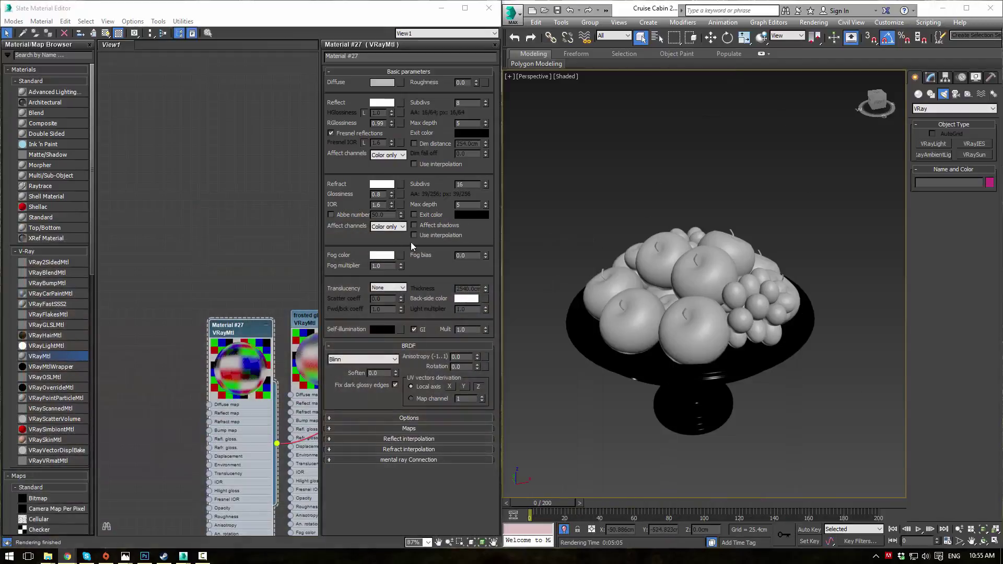
middle_drag(247, 158, 193, 130)
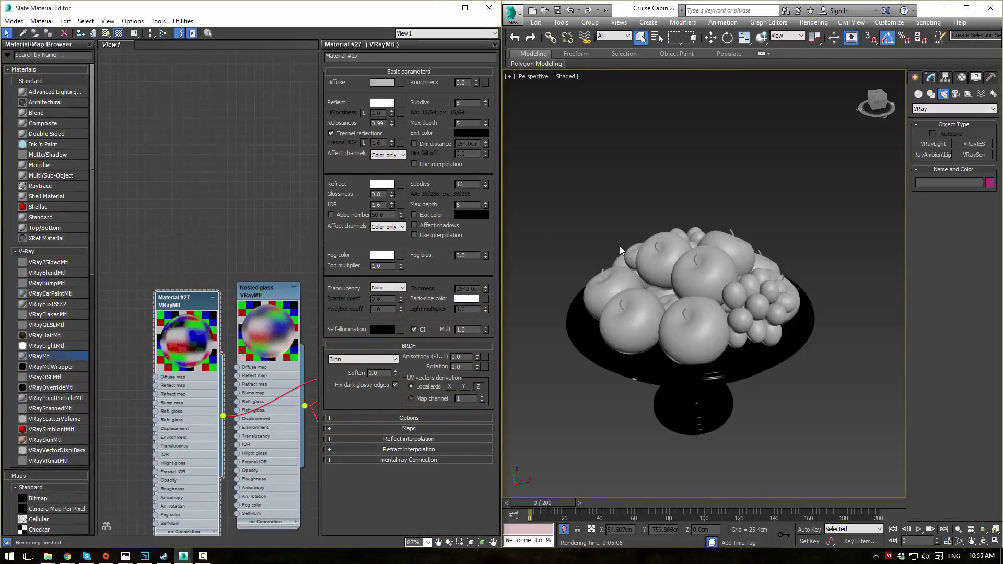
scroll(240, 150, down, 5)
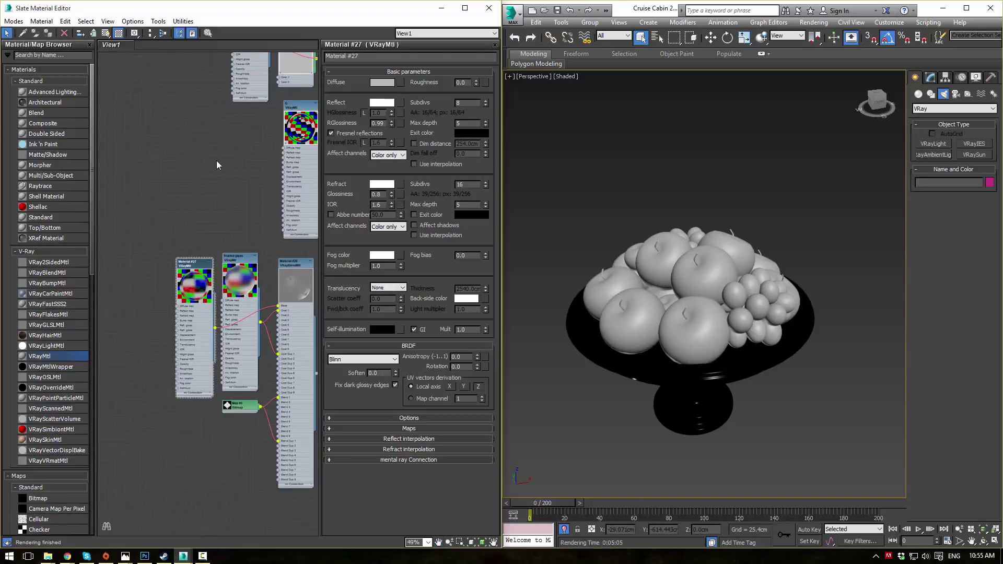
middle_drag(217, 163, 193, 281)
scroll(193, 281, up, 2)
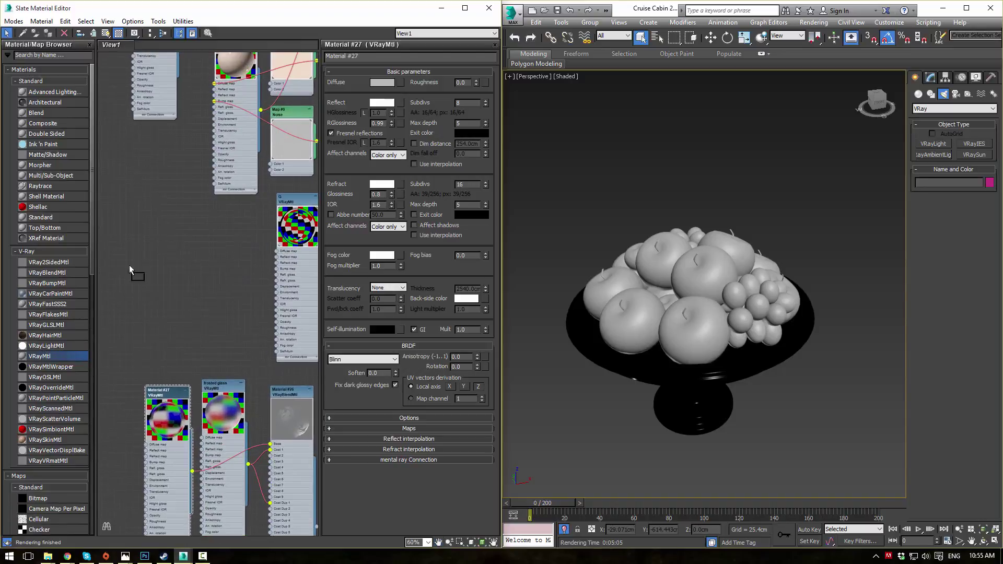
drag(130, 269, 156, 184)
scroll(175, 214, up, 1)
double_click(147, 217)
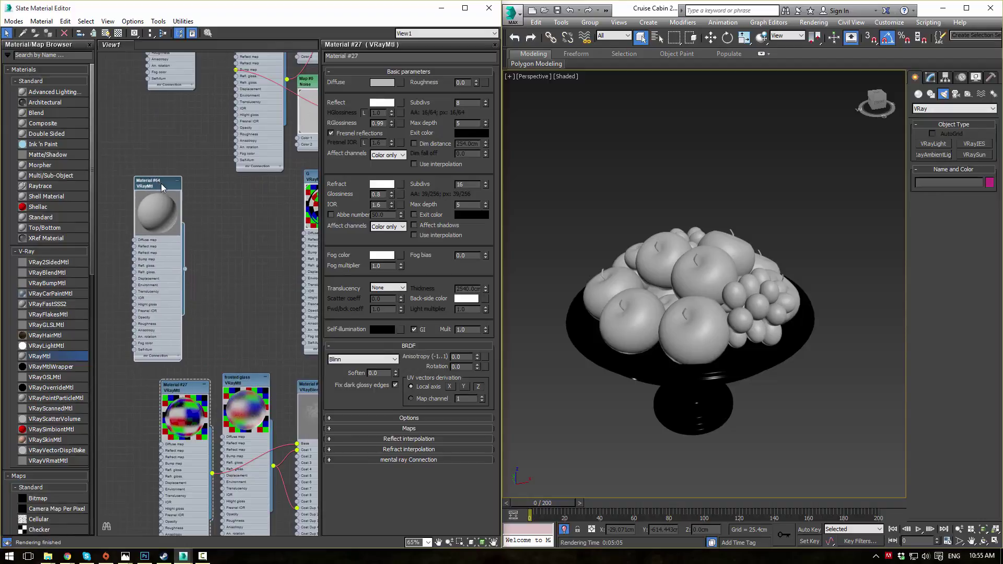
double_click(157, 185)
click(368, 57)
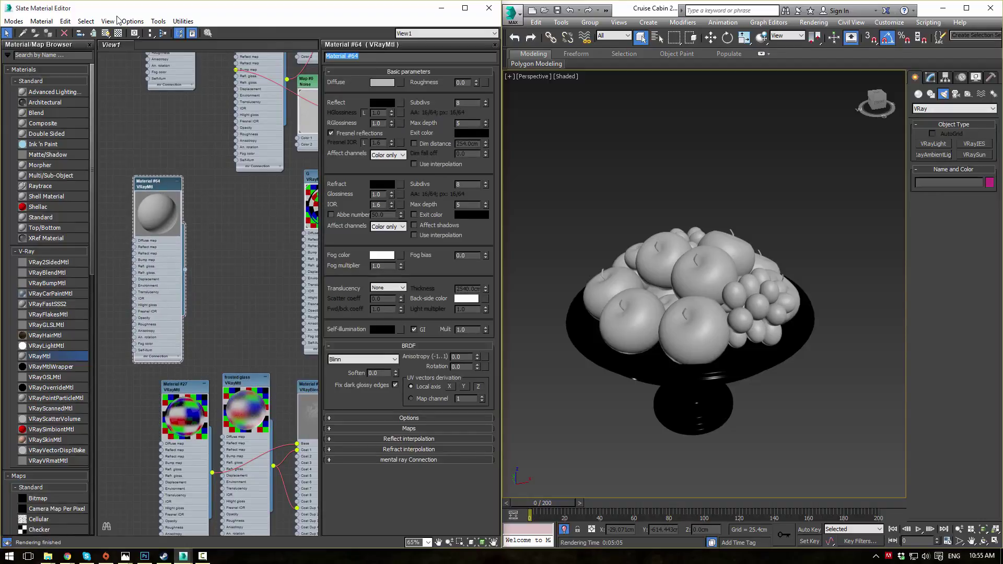
text(Apple)
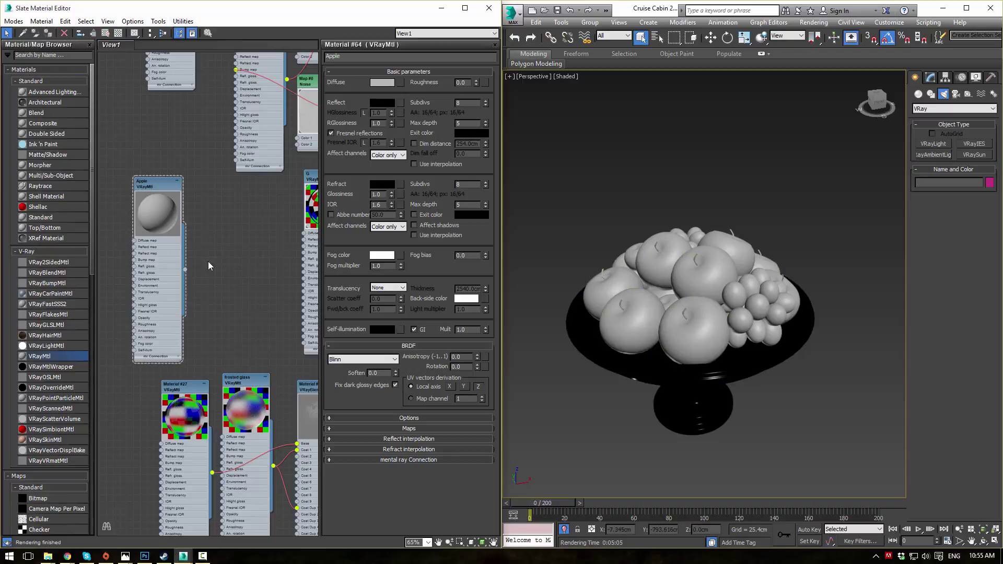
Step: Connect a standard Bitmap map with Apple_Diffuse.jpg from the Textures folder to the Apple material's diffuse input
drag(154, 189, 177, 206)
drag(168, 241, 144, 200)
mouse_move(173, 205)
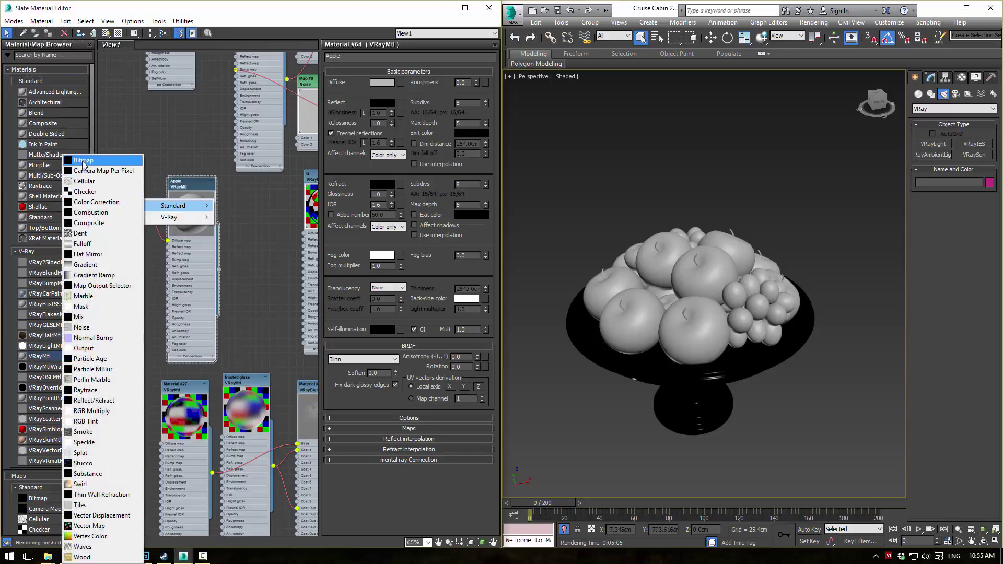
click(83, 160)
click(723, 44)
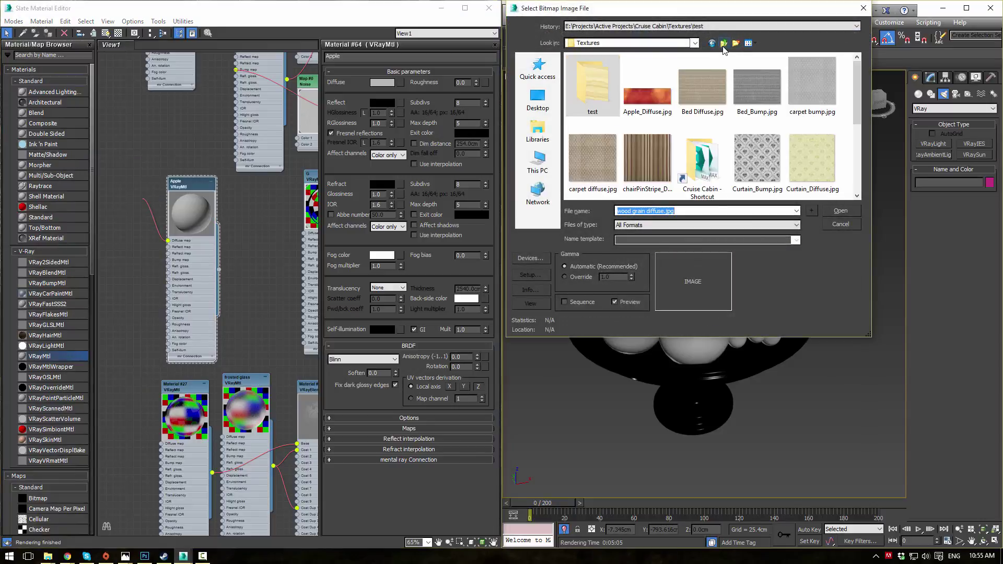
click(647, 88)
click(840, 210)
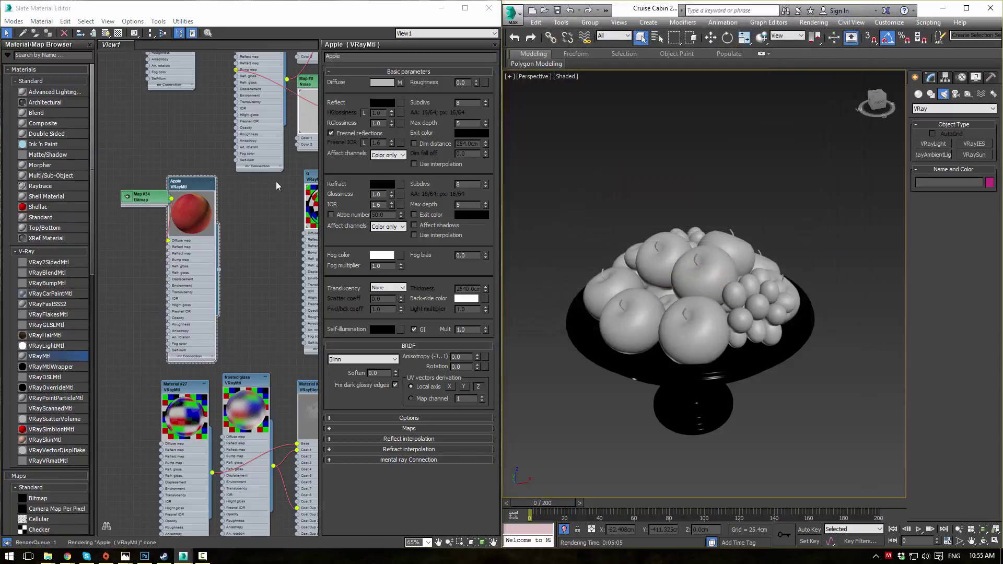
Step: Space out the bitmap and Apple material nodes, and open the parameters of the bitmap map
drag(148, 197, 128, 190)
drag(196, 184, 200, 177)
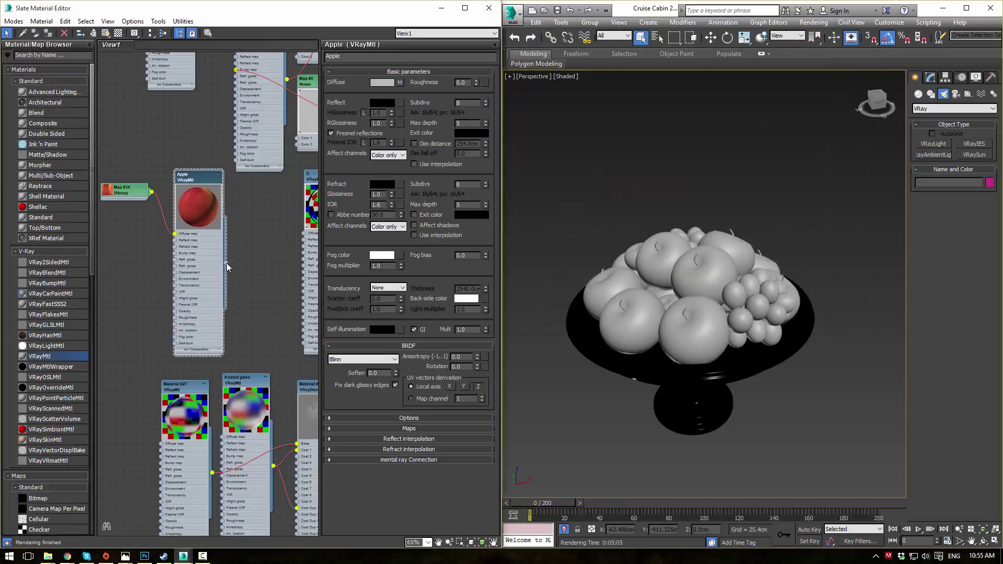
double_click(124, 190)
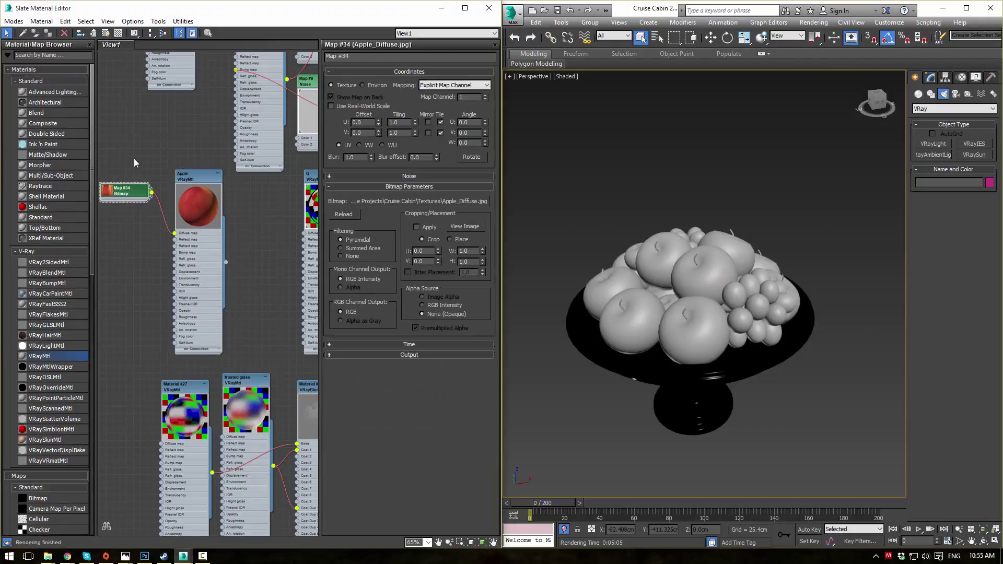
Step: Show the Apple_Diffuse bitmap in the viewport and assign the Apple material to the apple at the front of the bowl
click(105, 33)
mouse_move(225, 262)
mouse_down()
mouse_move(600, 302)
mouse_move(618, 322)
mouse_up()
click(622, 327)
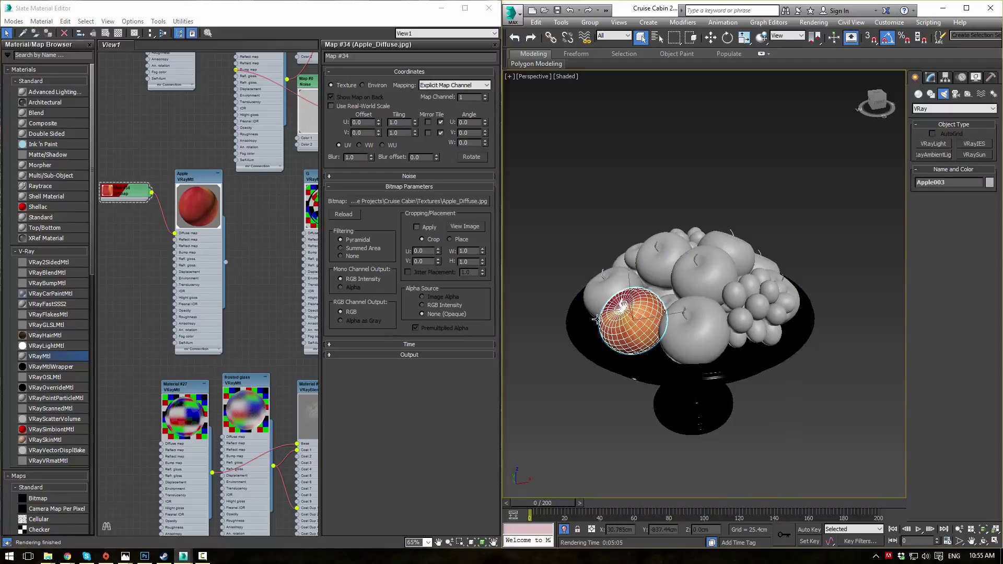
scroll(597, 319, up, 5)
alt+middle_drag(597, 319, 626, 255)
click(622, 148)
alt+middle_drag(645, 334, 747, 319)
Step: Add a UVW Map modifier to the textured apple and set its mapping to Spherical
click(750, 318)
click(929, 78)
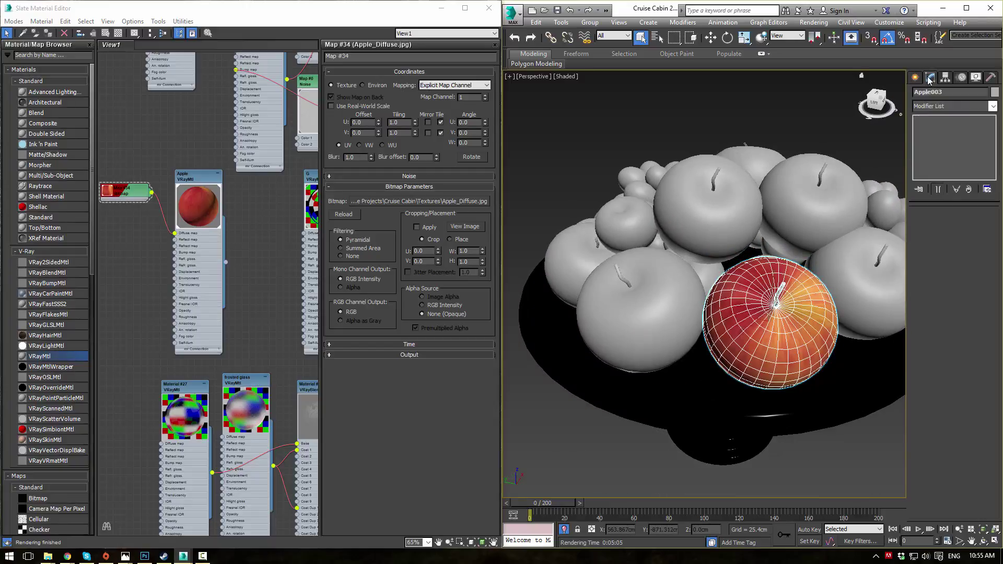
click(993, 109)
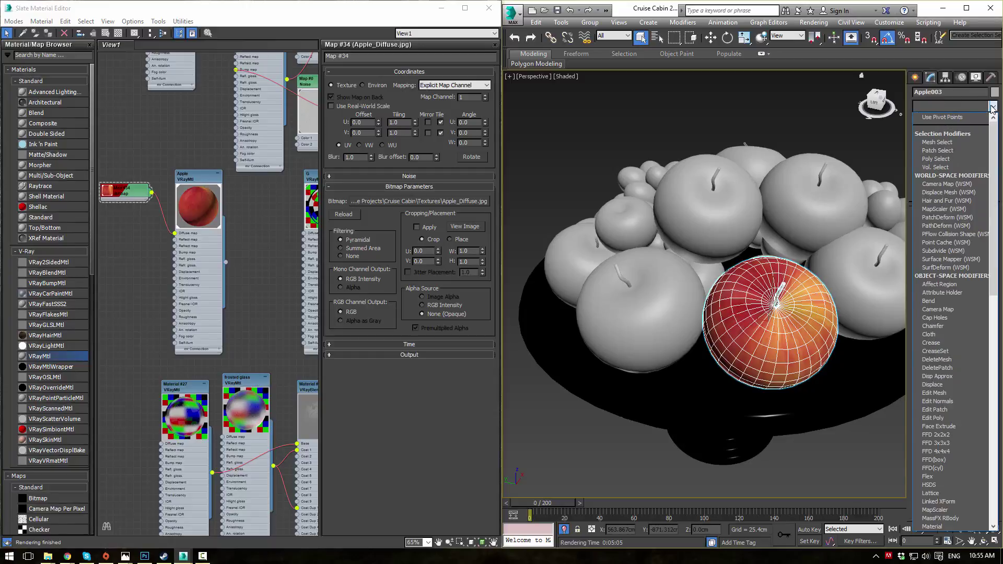
key(u)
key(u)
key(Return)
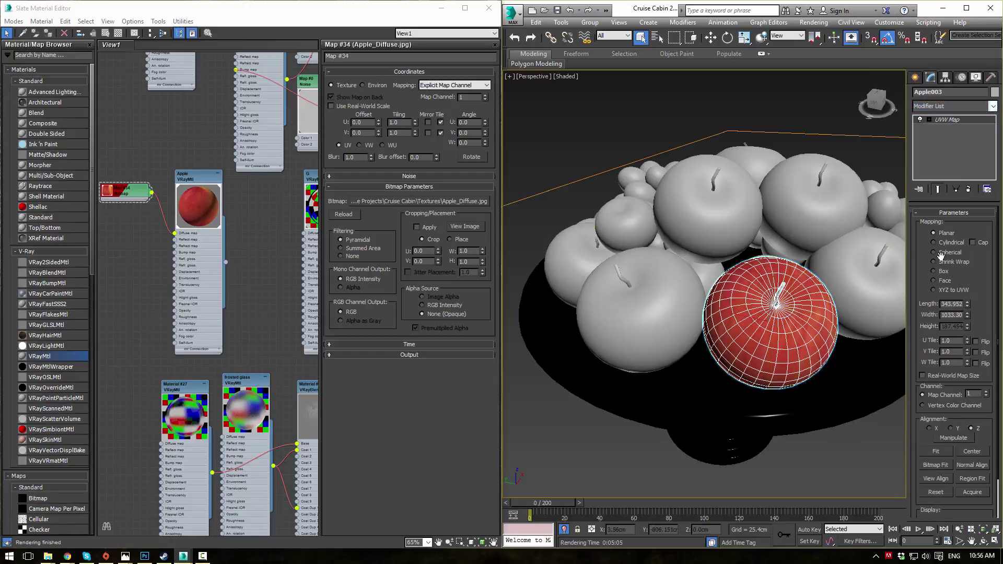
click(934, 253)
click(636, 133)
alt+middle_drag(723, 295, 828, 266)
click(658, 349)
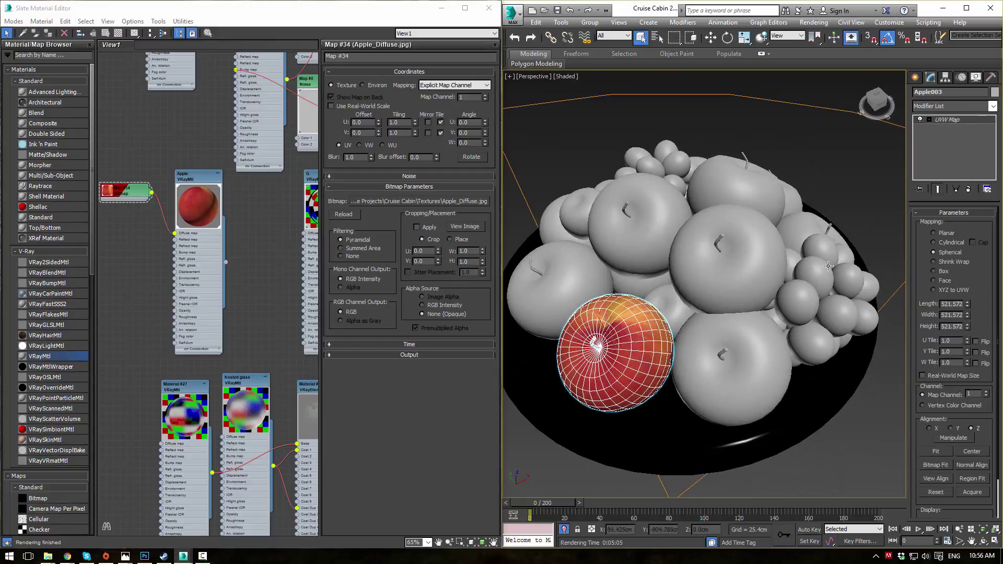
Step: Try Cylindrical and Box mapping on the textured apple's UVW Map modifier
click(938, 245)
click(609, 165)
alt+middle_drag(634, 256, 692, 224)
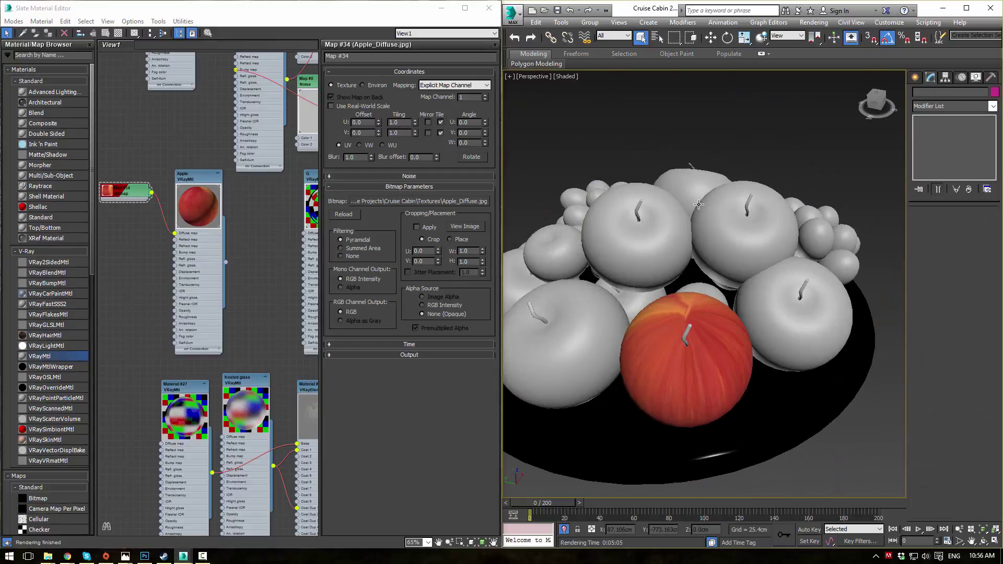
click(692, 344)
click(933, 271)
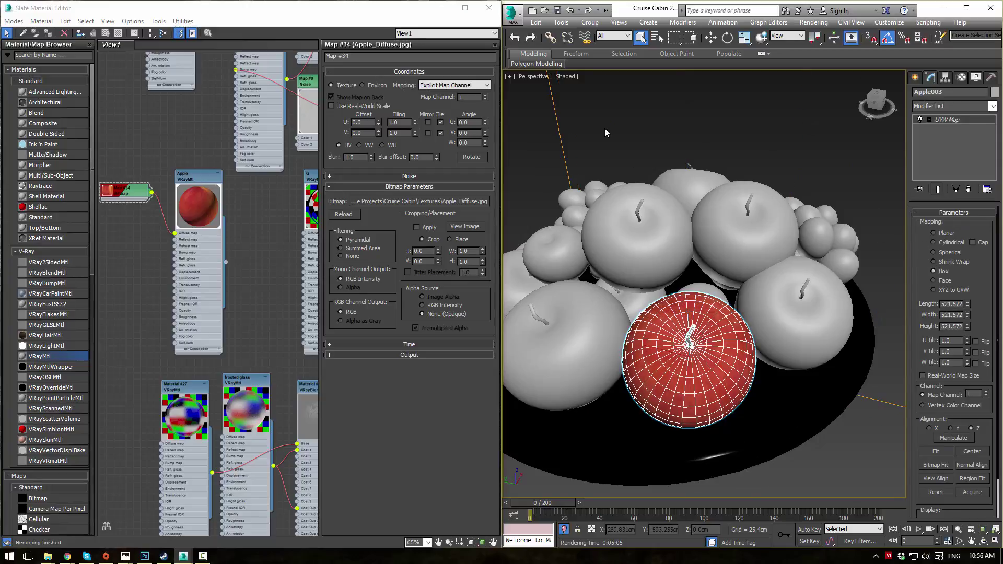
alt+middle_drag(604, 127, 592, 323)
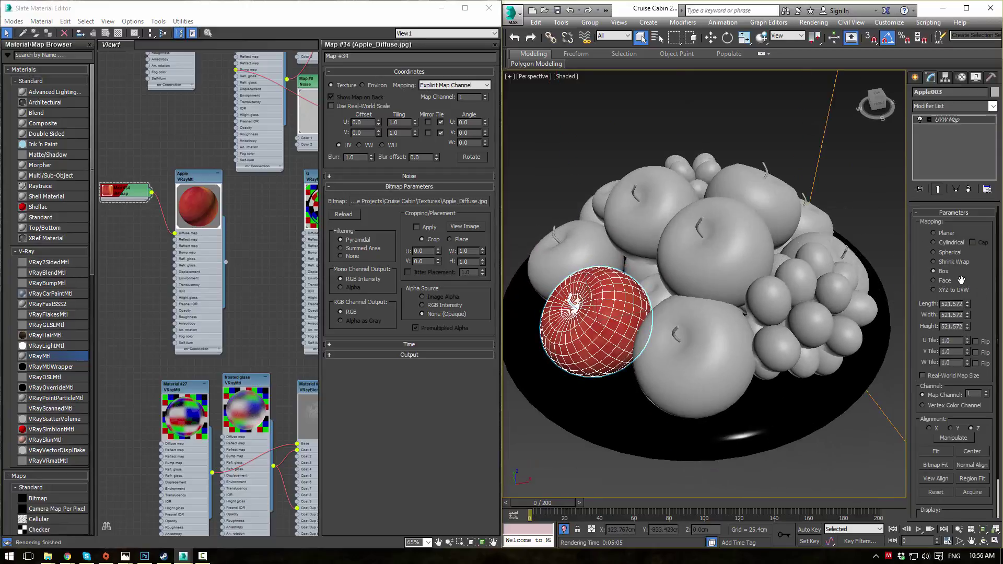
Step: Try Shrink Wrap and Cylindrical mapping on the textured apple and compare the texture from different angles
click(932, 261)
alt+middle_drag(553, 157, 697, 216)
click(595, 169)
click(723, 350)
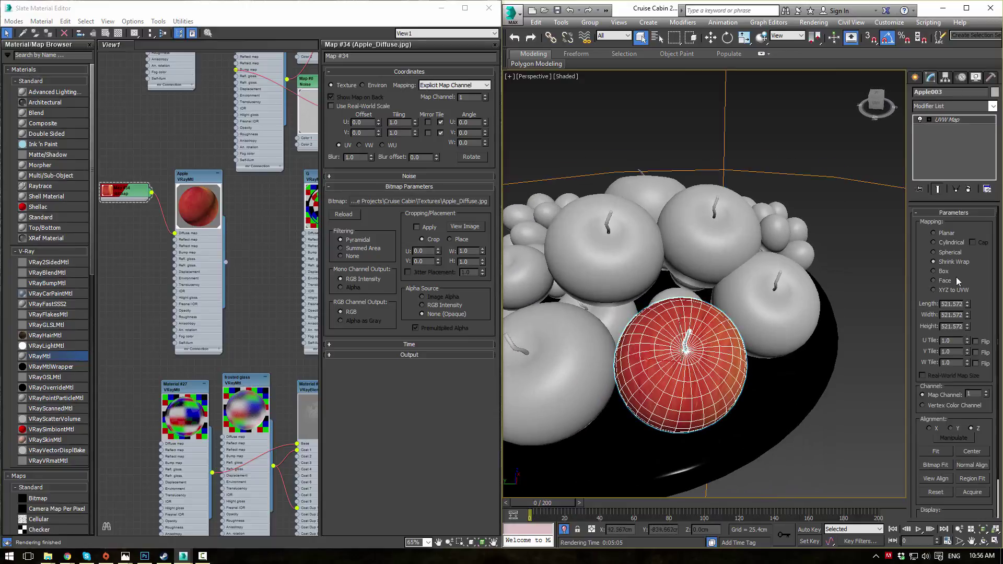
click(934, 251)
click(935, 233)
click(717, 178)
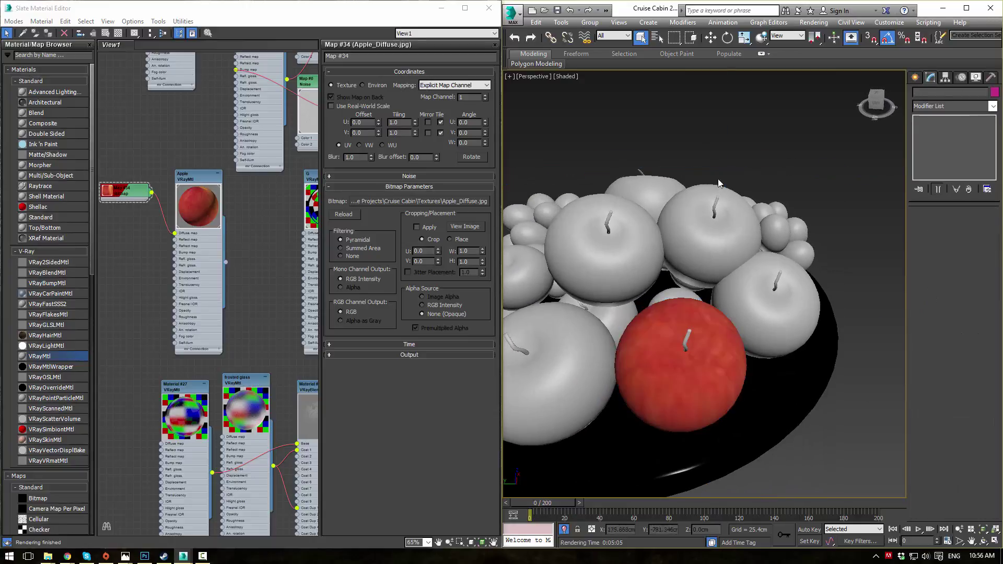
alt+middle_drag(725, 241, 693, 200)
click(604, 314)
Step: Switch the textured apple's UVW Map back to Spherical mapping and check the texture
click(934, 252)
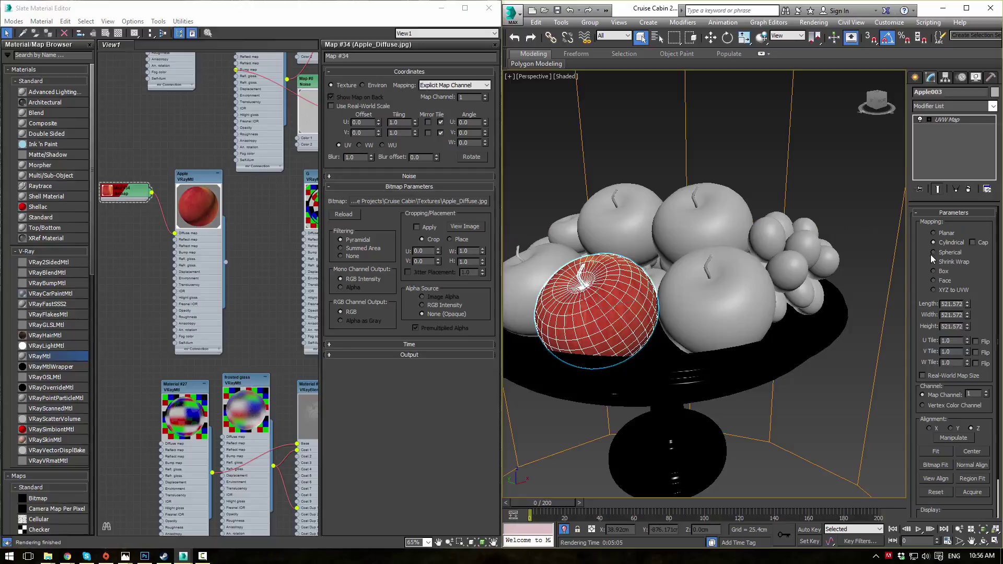
alt+middle_drag(835, 269, 753, 335)
scroll(721, 260, down, 3)
scroll(709, 282, up, 6)
scroll(739, 319, down, 2)
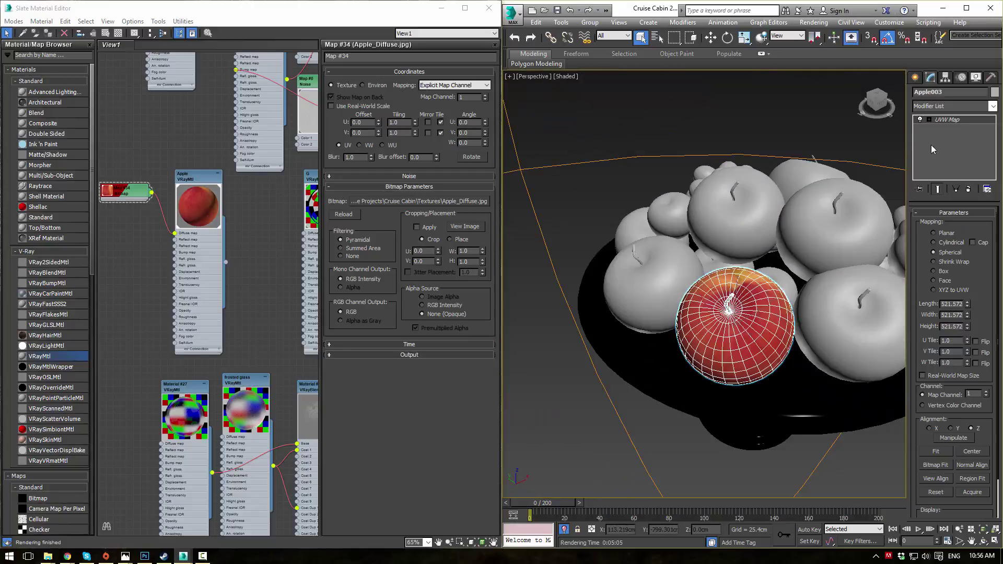
Step: Reduce the length of the spherical mapping and fit its gizmo to the textured apple
drag(967, 305, 977, 346)
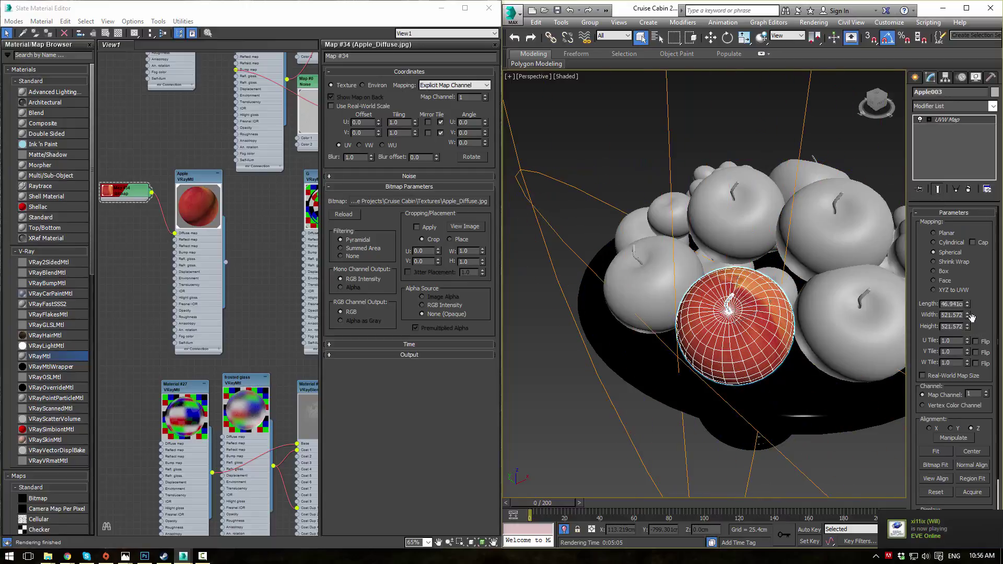
click(937, 451)
alt+middle_drag(794, 308, 893, 357)
drag(966, 305, 963, 362)
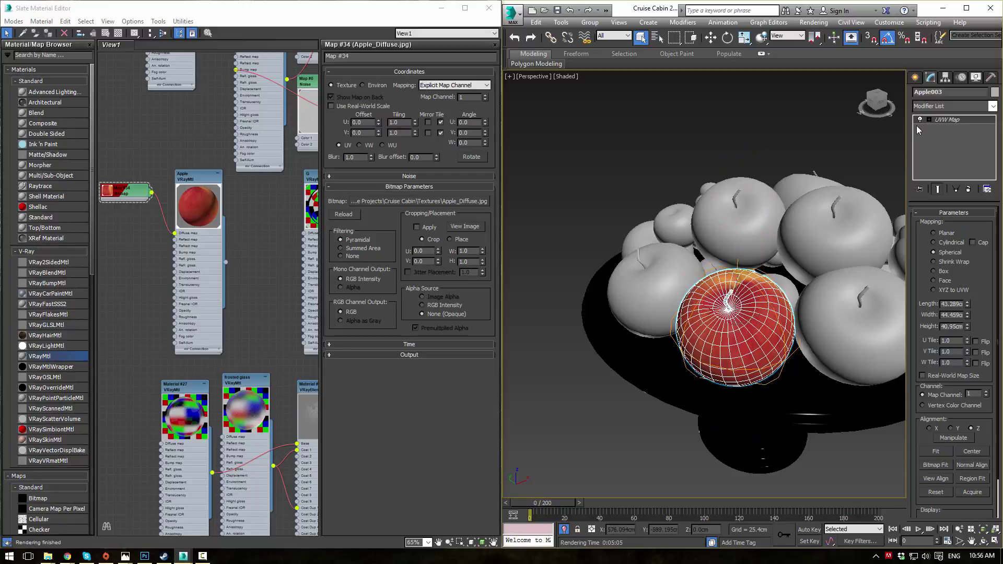
Step: Rotate the UVW Map gizmo so the texture sits at a different angle around the apple's stem
click(928, 121)
click(944, 129)
key(w)
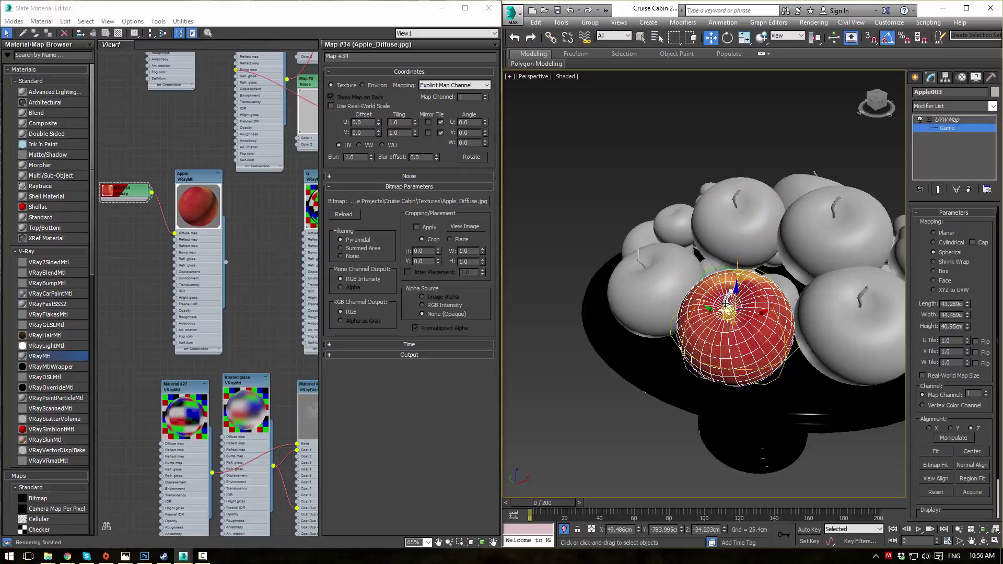
alt+middle_drag(736, 313, 733, 325)
key(r)
key(e)
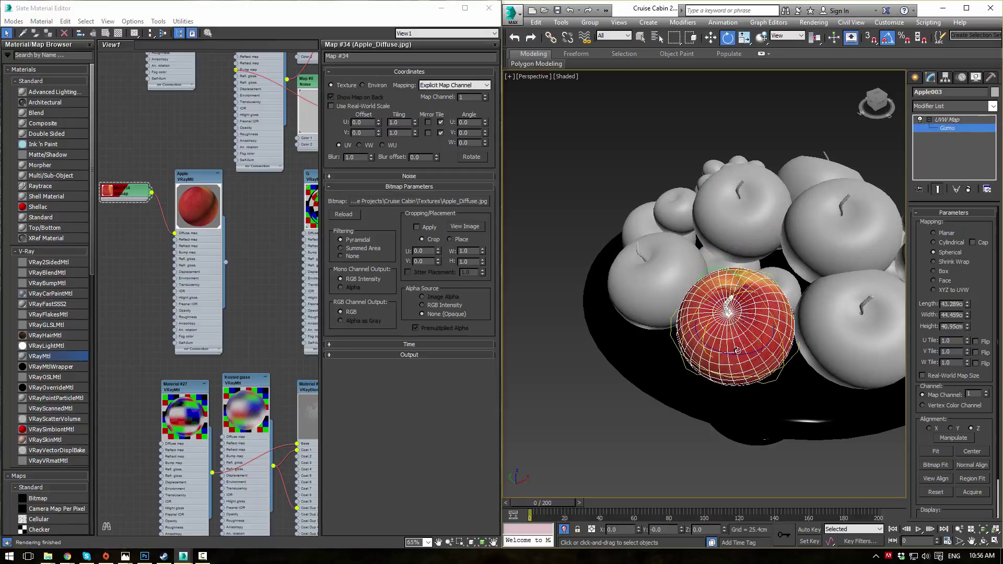
drag(759, 328, 734, 320)
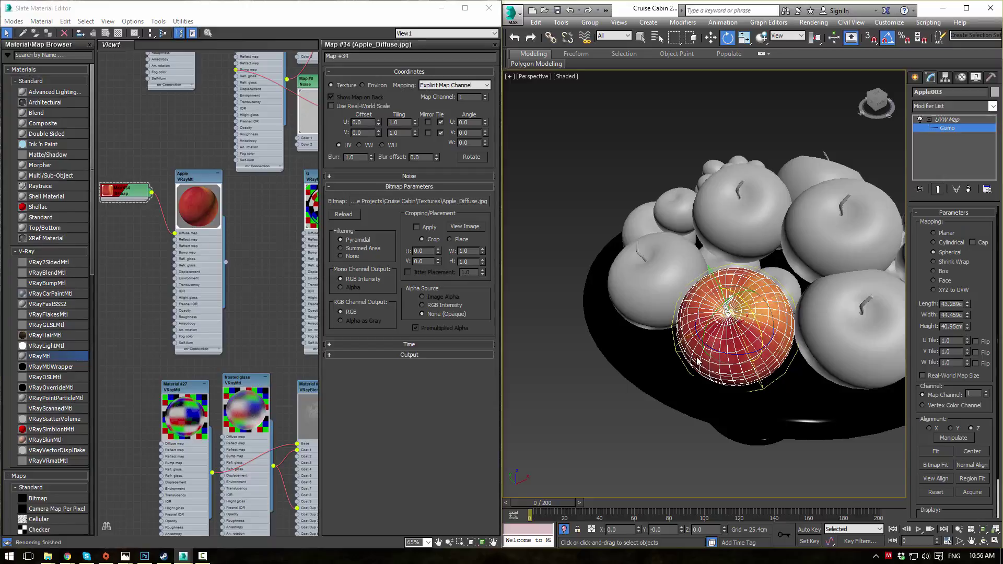
drag(733, 355, 746, 356)
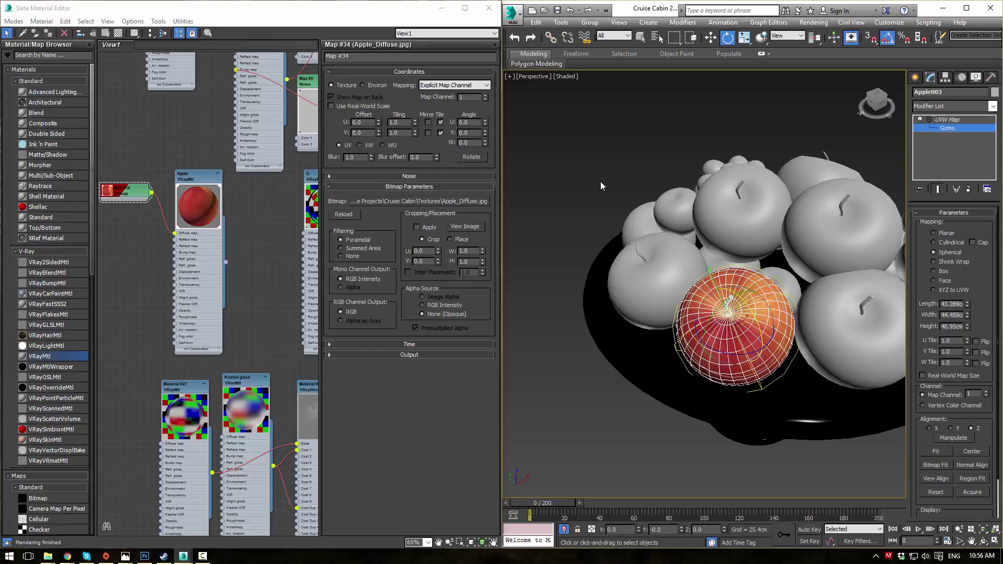
click(949, 120)
Step: Examine the mapped texture and its seam around the textured apple's stem up close
click(650, 164)
alt+middle_drag(694, 230, 838, 288)
scroll(838, 288, up, 5)
alt+middle_drag(780, 254, 768, 313)
scroll(728, 217, down, 5)
scroll(795, 344, up, 5)
alt+middle_drag(794, 345, 838, 349)
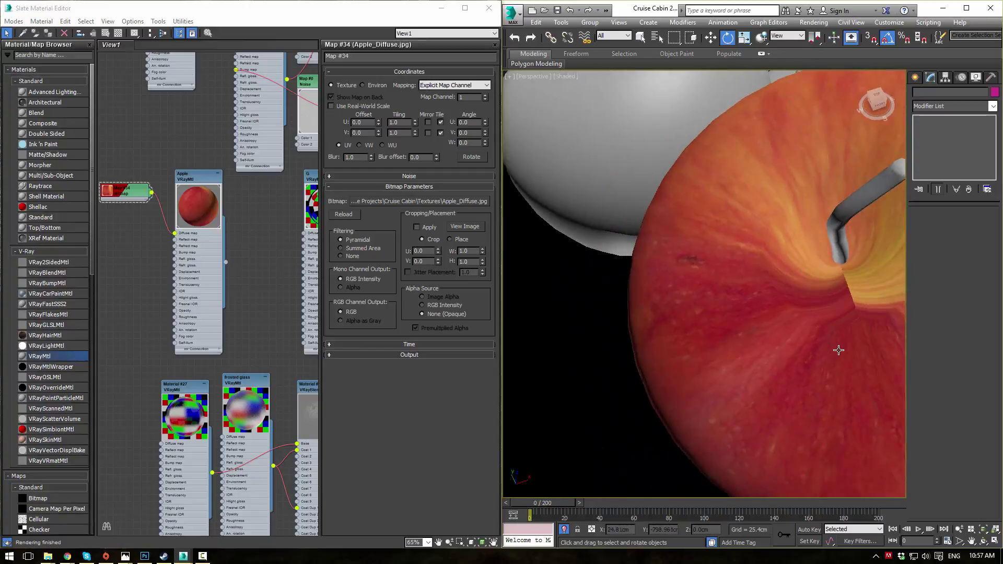
Step: Select the textured apple again and rotate its UVW Map gizmo slightly further to adjust the seam near the stem
click(837, 350)
alt+middle_drag(839, 312, 772, 326)
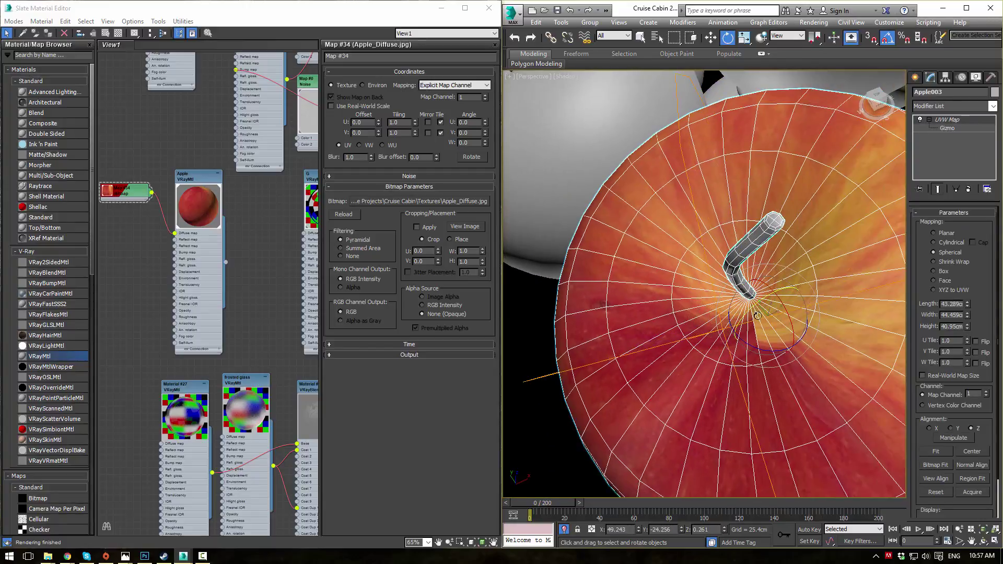
mouse_move(765, 332)
mouse_down()
mouse_move(755, 329)
mouse_move(768, 335)
mouse_move(765, 323)
mouse_up()
alt+middle_drag(765, 323, 780, 325)
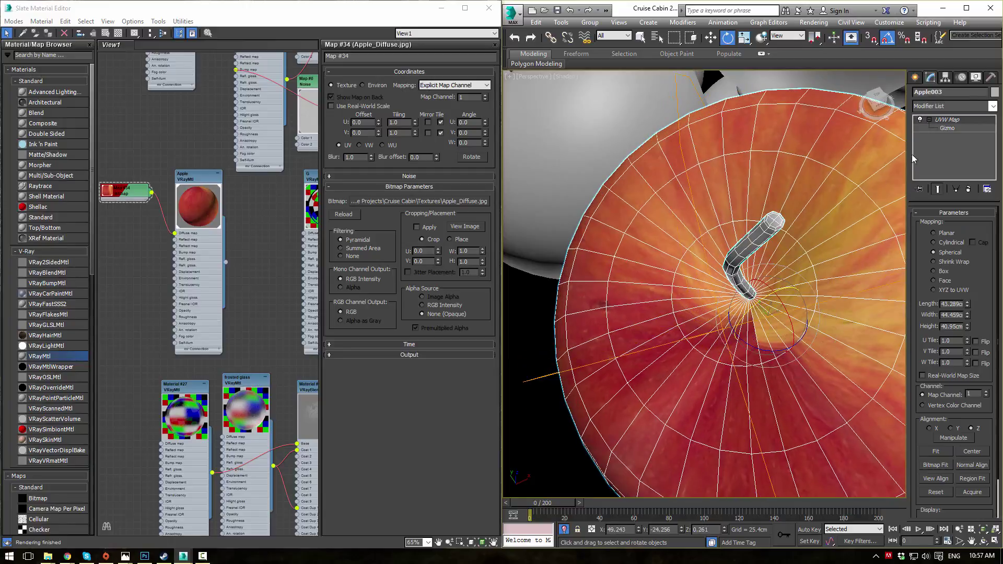
click(946, 128)
drag(754, 339, 754, 334)
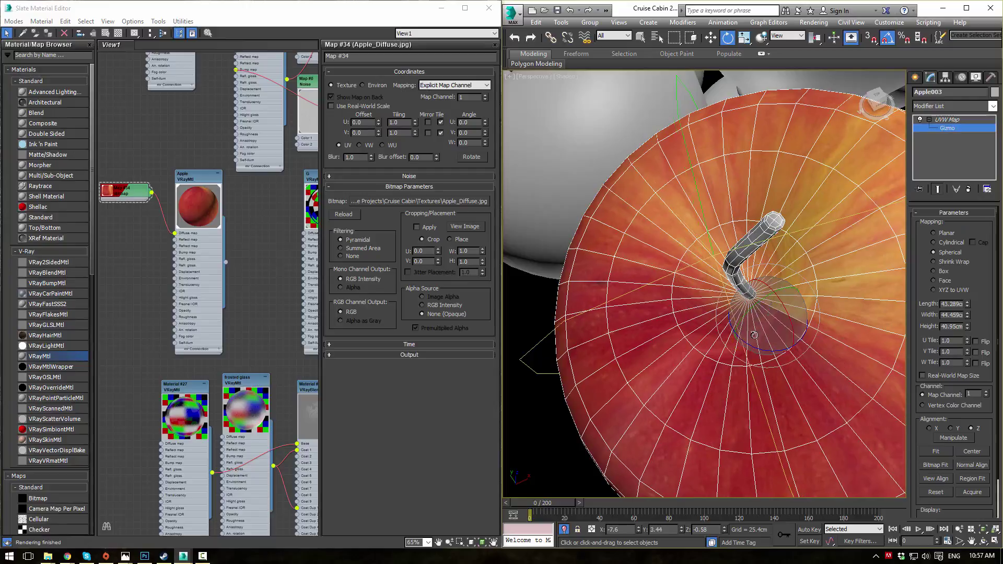
Step: Try Cylindrical mapping with Cap enabled, followed by Box mapping, on the textured apple
click(935, 243)
click(973, 242)
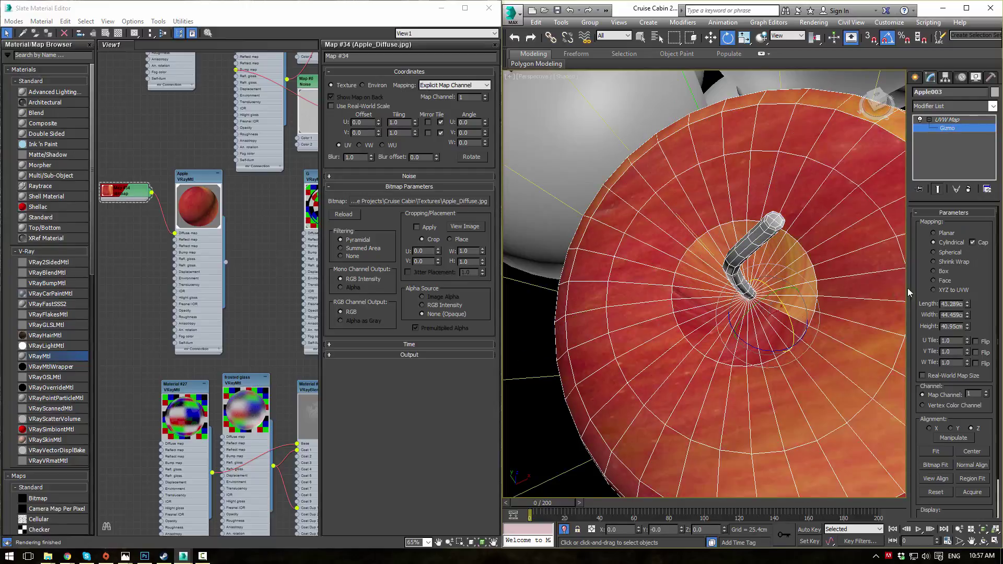
click(934, 271)
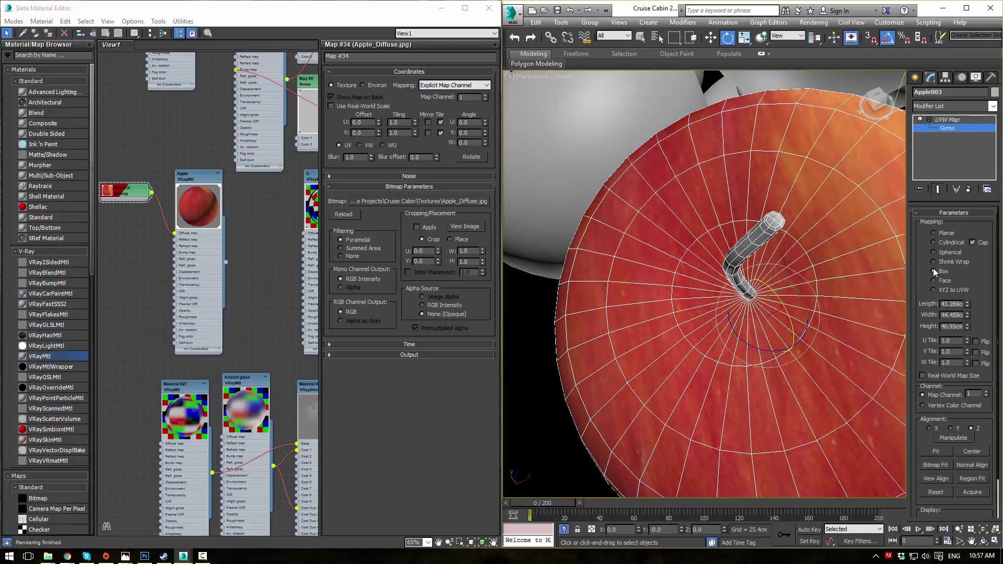
scroll(776, 289, down, 5)
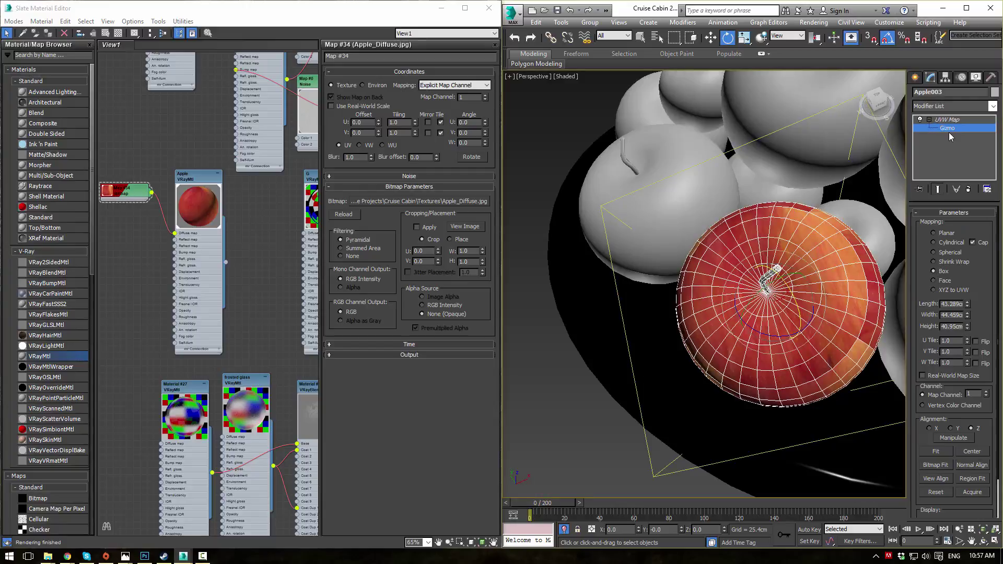
Step: Delete the UVW Map modifier from the textured apple and check its original mapping
right_click(953, 121)
click(905, 141)
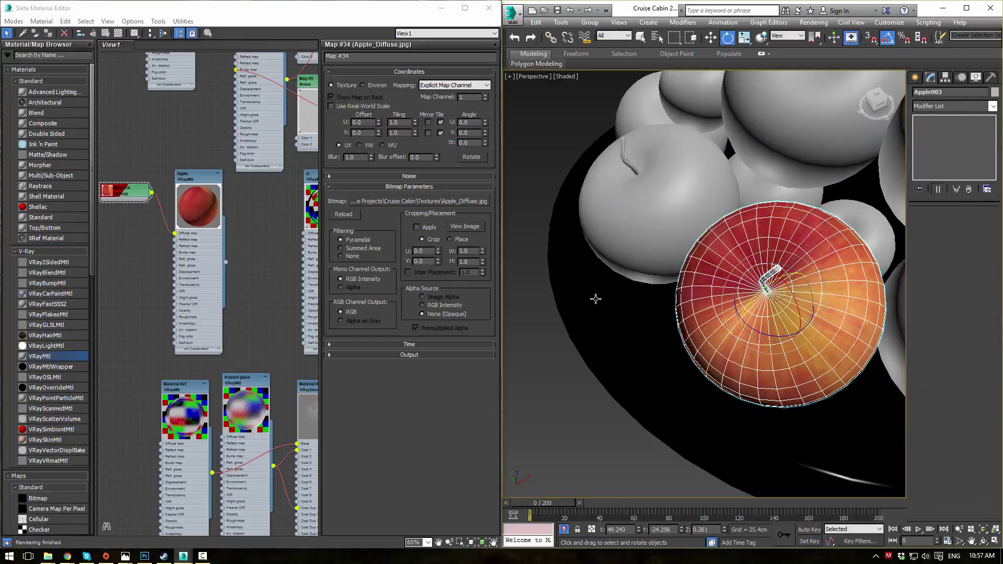
click(562, 183)
alt+middle_drag(697, 238, 750, 267)
scroll(752, 271, down, 3)
alt+middle_drag(763, 300, 709, 311)
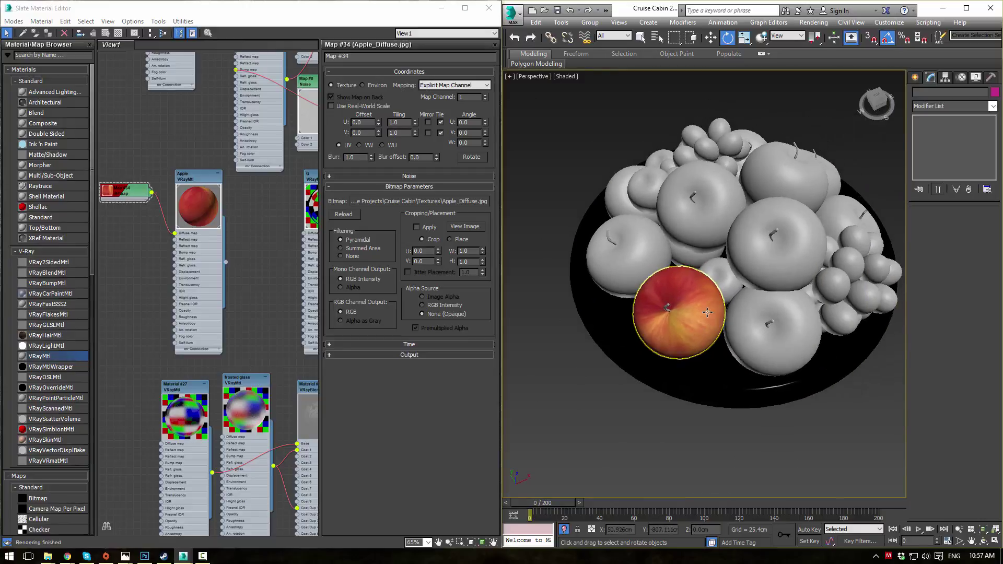
click(707, 312)
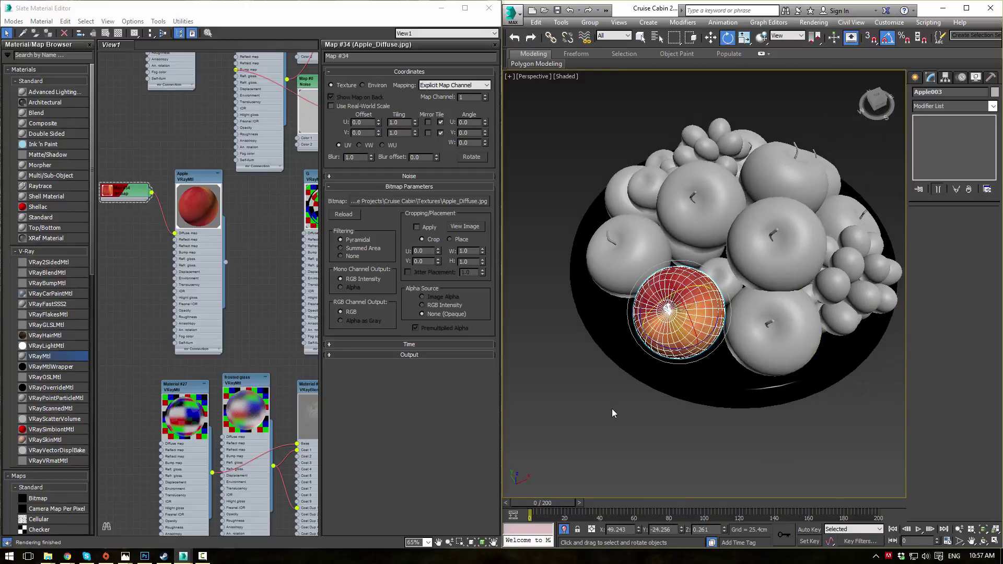
click(596, 410)
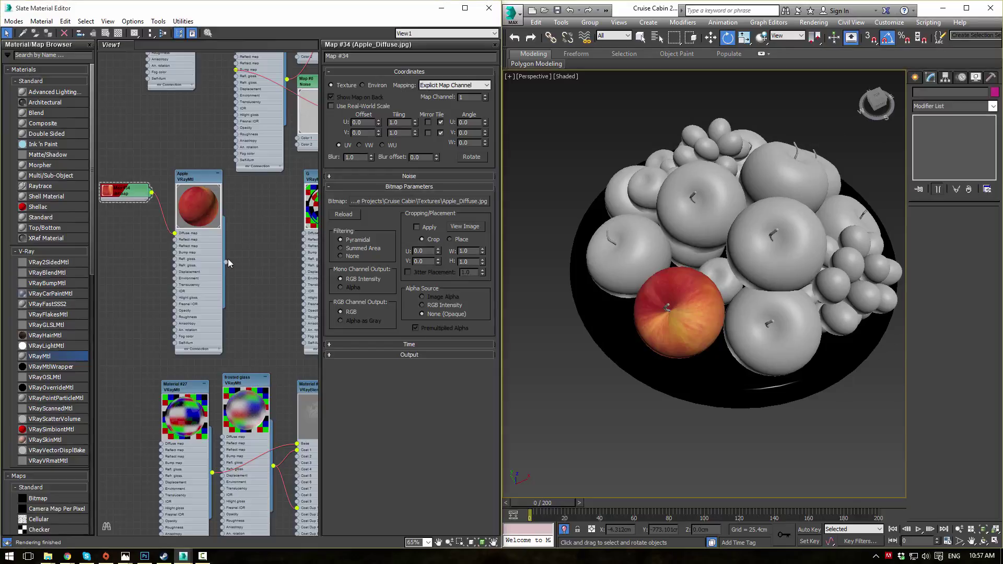
Step: Select the other large apples in the bowl together and assign the Apple material to them
click(626, 254)
ctrl+click(624, 193)
ctrl+click(706, 230)
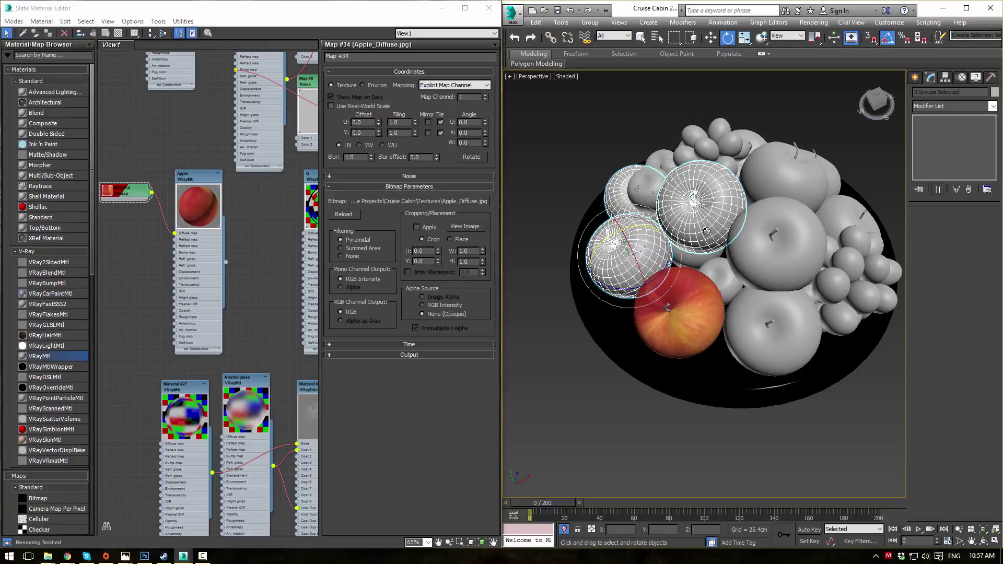
ctrl+click(756, 294)
ctrl+click(789, 265)
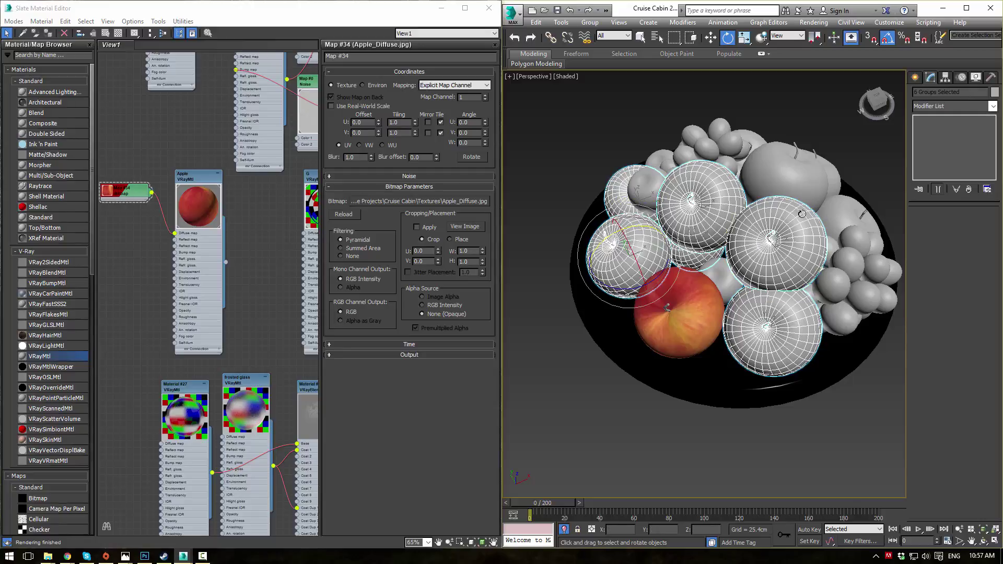
alt+middle_drag(842, 238, 741, 308)
key(q)
ctrl+click(742, 309)
ctrl+click(752, 413)
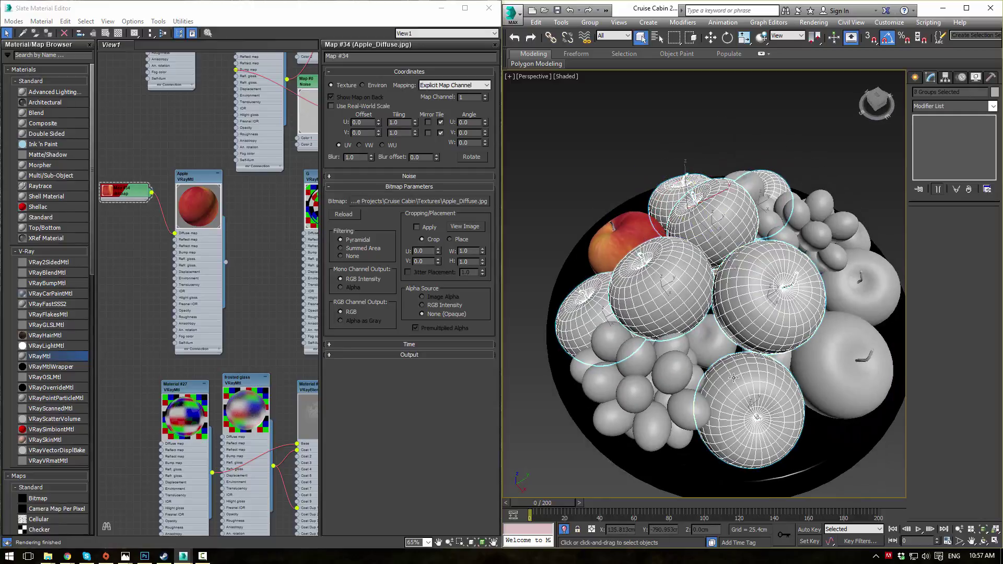
ctrl+click(841, 365)
ctrl+click(849, 288)
alt+middle_drag(849, 289, 571, 267)
alt+middle_drag(725, 299, 674, 324)
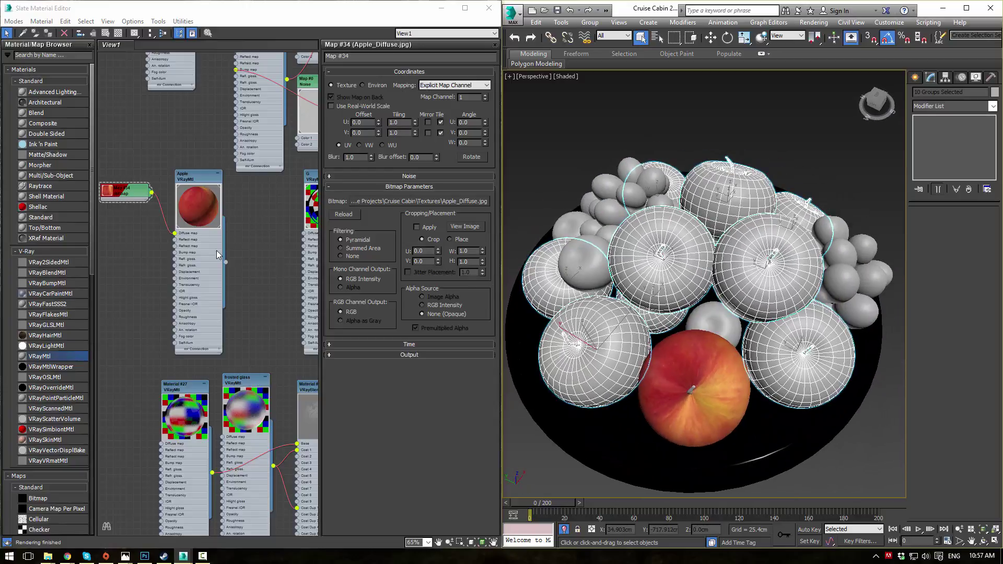
double_click(198, 182)
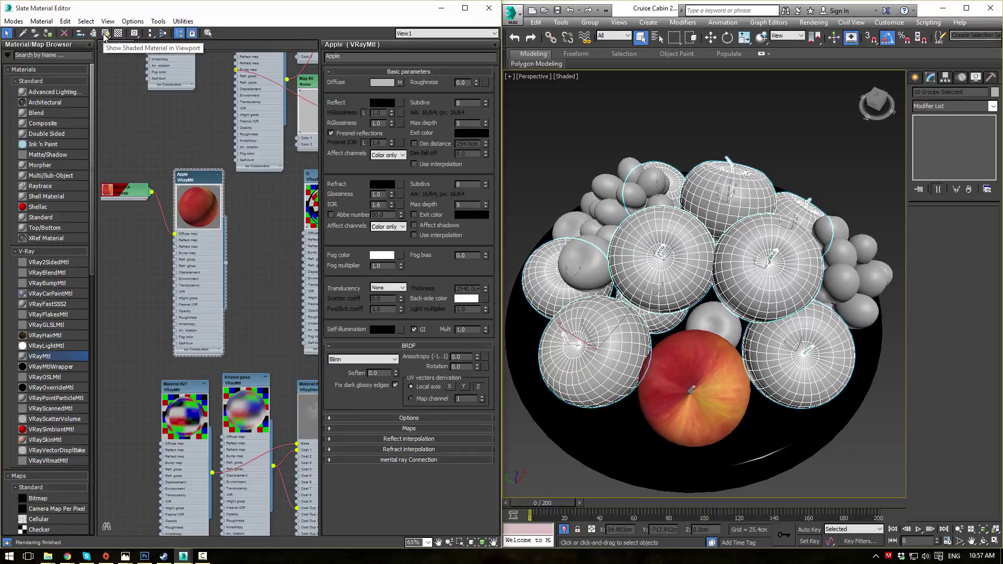
click(48, 33)
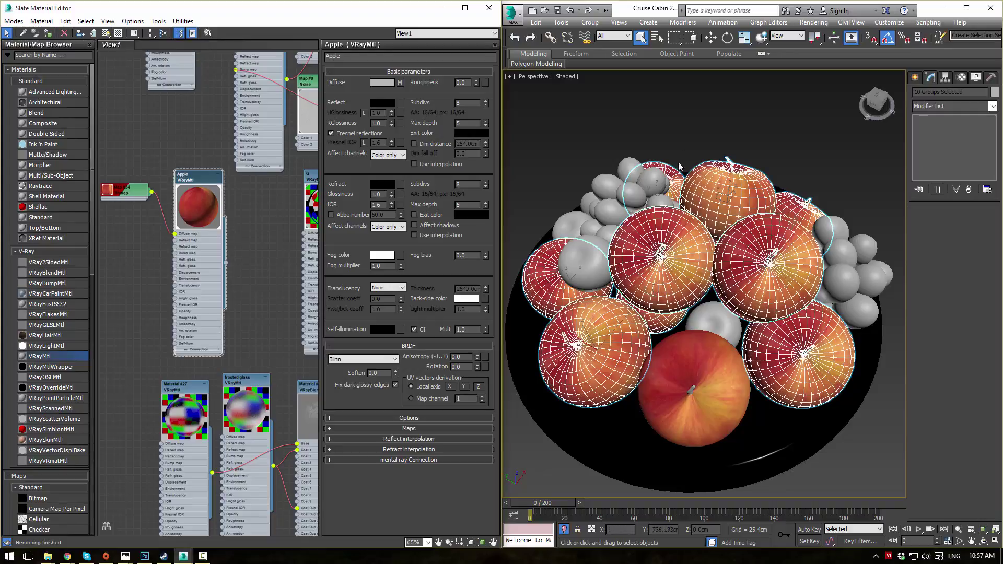
Step: Set the Apple material's Reflect color to a grey of value 78 and enable the checkered background in its preview
click(678, 162)
alt+middle_drag(678, 162, 600, 206)
scroll(623, 231, up, 4)
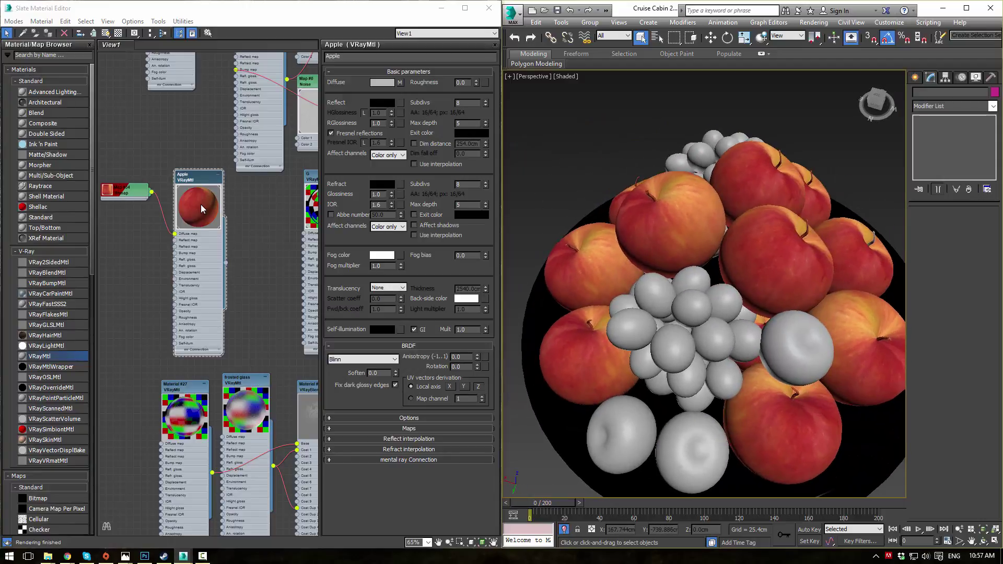
click(195, 181)
scroll(200, 205, up, 3)
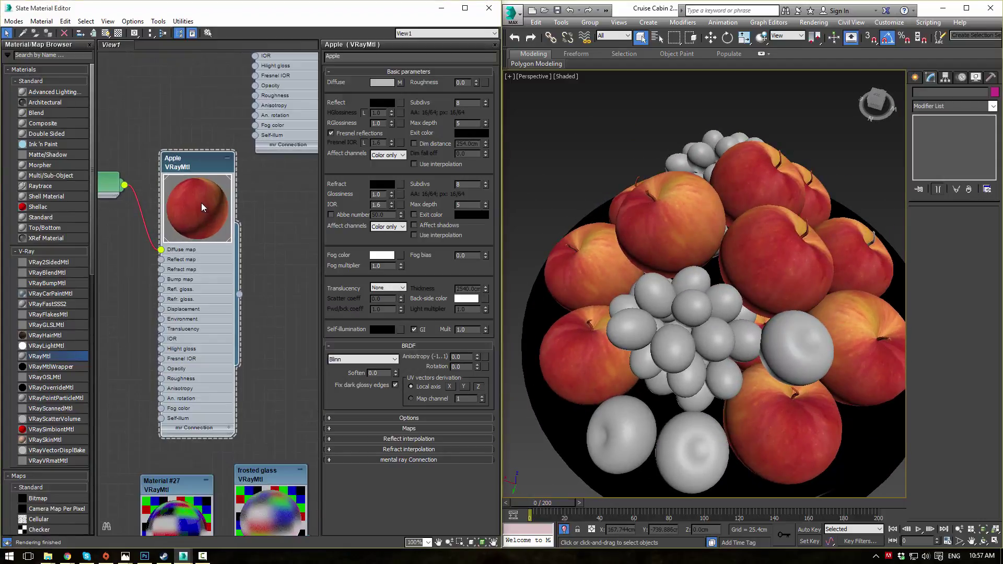
click(382, 103)
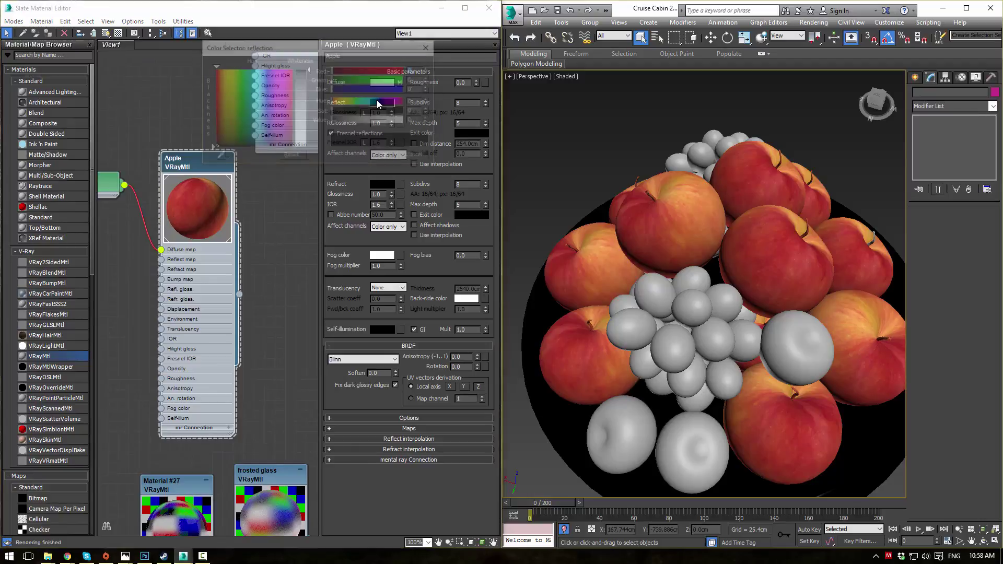
drag(344, 120, 354, 120)
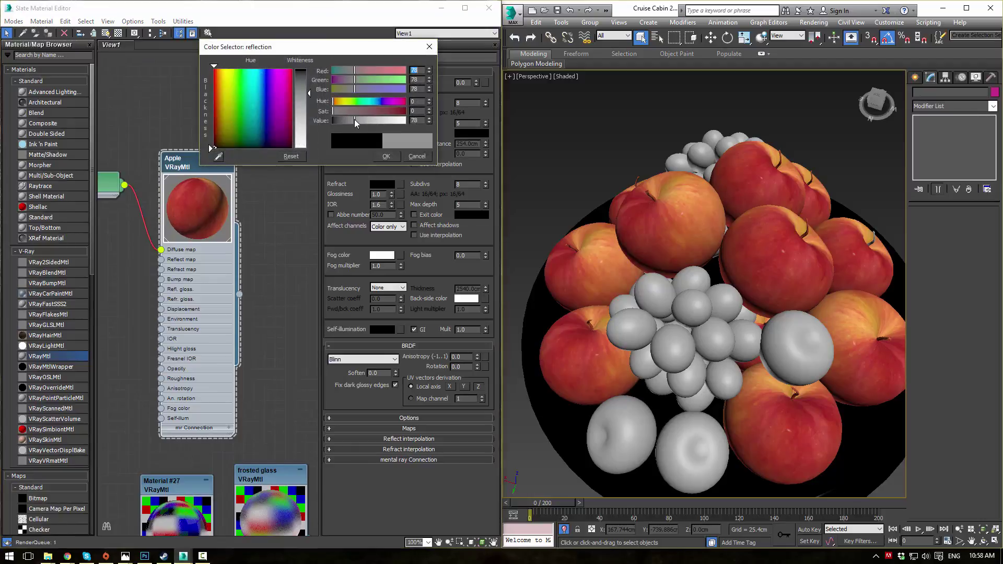
click(386, 156)
click(118, 33)
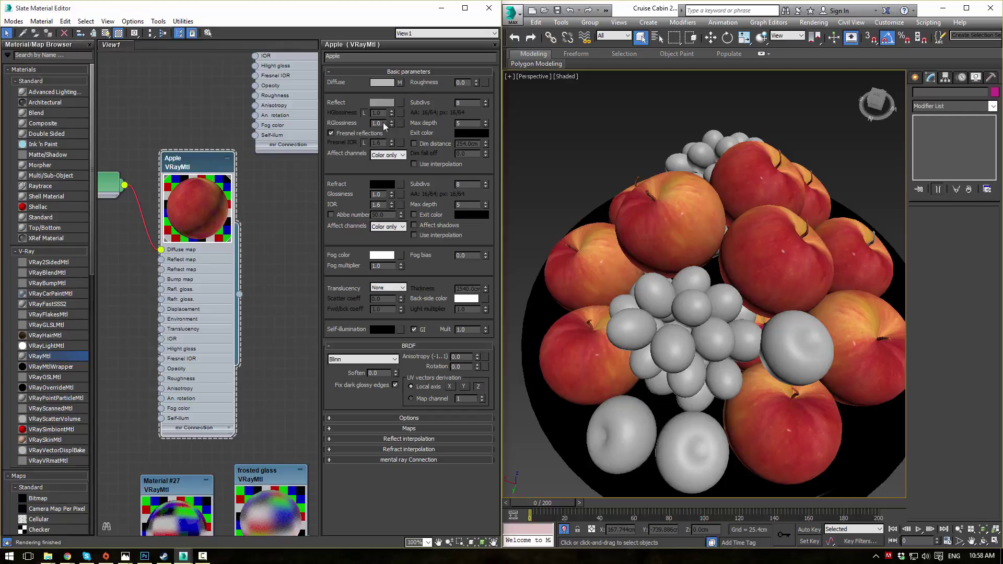
Step: Set the Apple material's reflection glossiness to 0.8, replacing a first try of 0.9
text(0.9)
key(Return)
text(0.8)
key(Return)
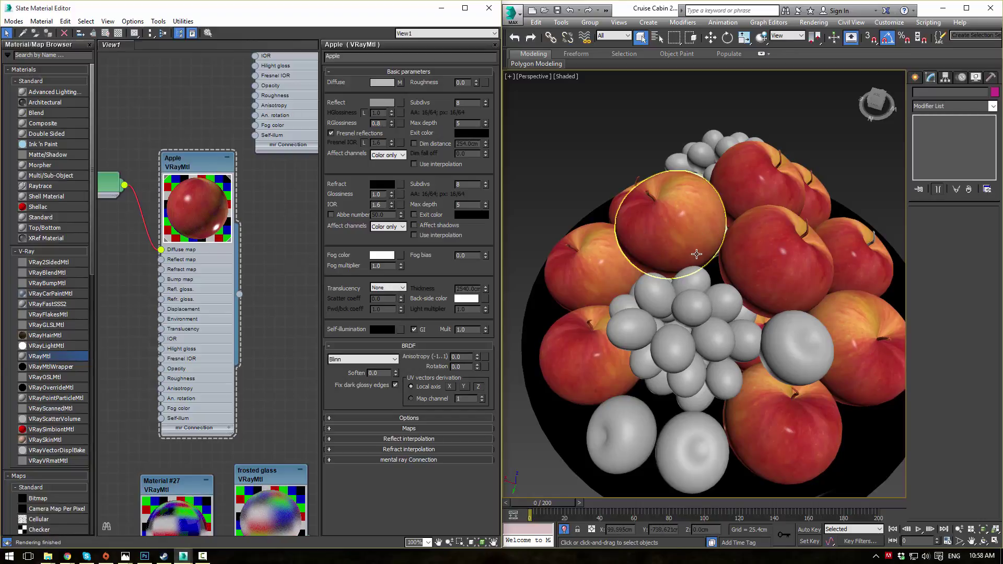
scroll(745, 261, down, 5)
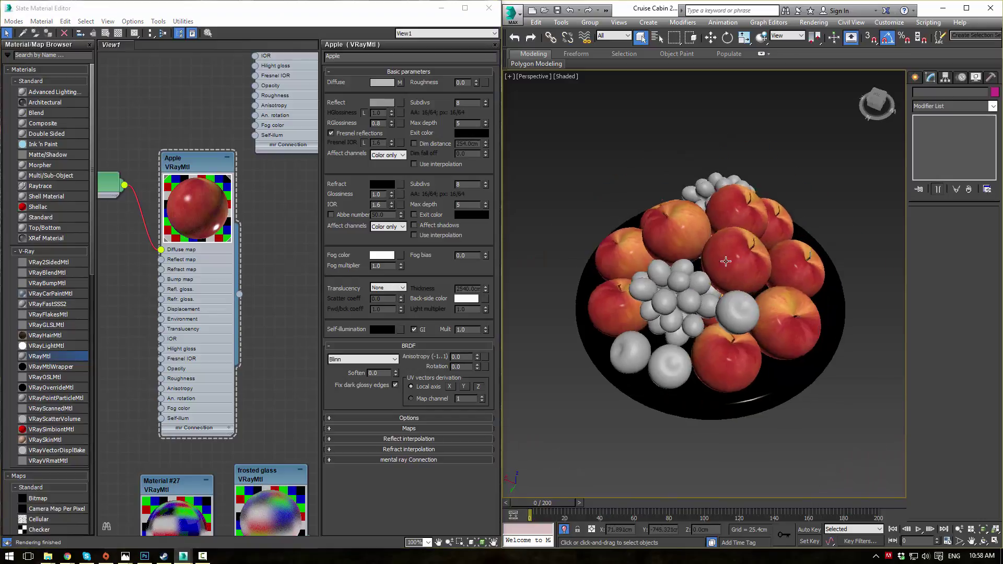
alt+middle_drag(695, 261, 762, 258)
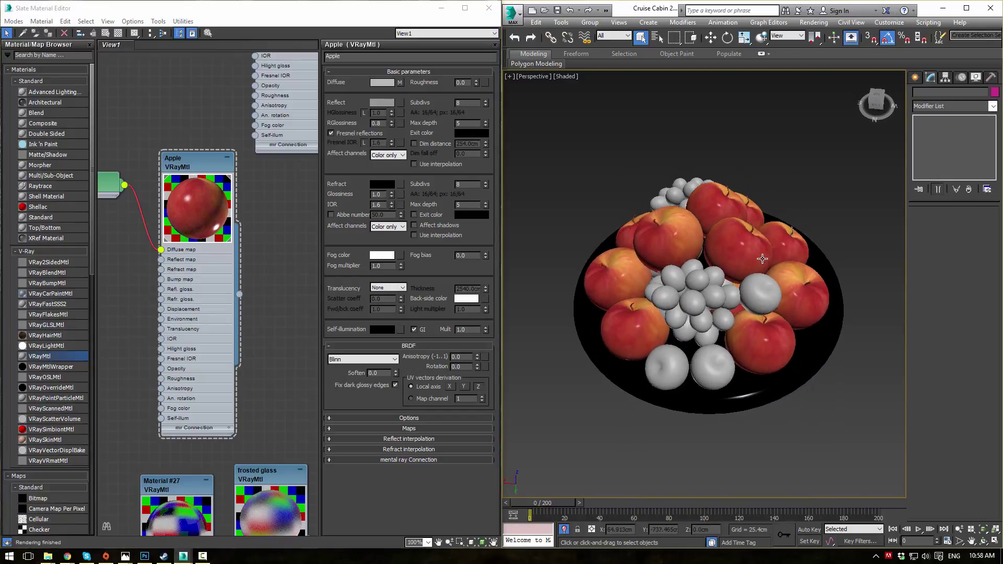
Step: Switch to Chrome, return to the apple texture image results and browse them for another apple texture
key(alt+Tab)
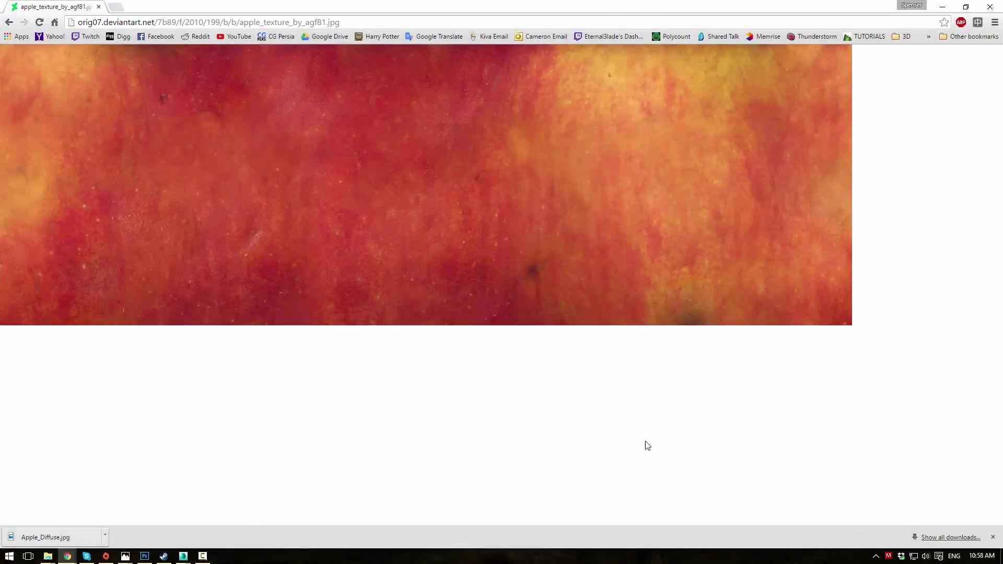
key(alt+Left)
scroll(515, 267, down, 7)
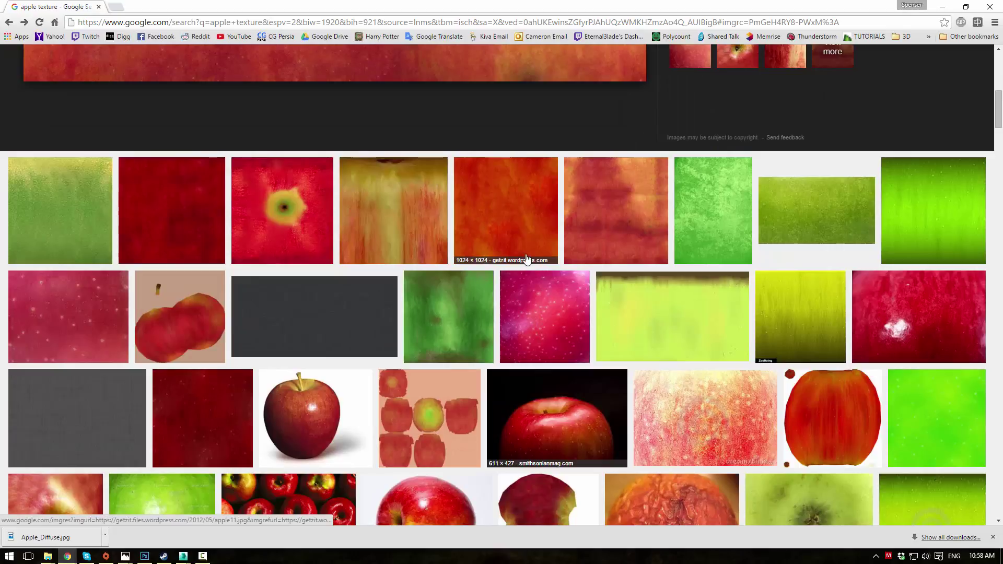
scroll(527, 261, down, 2)
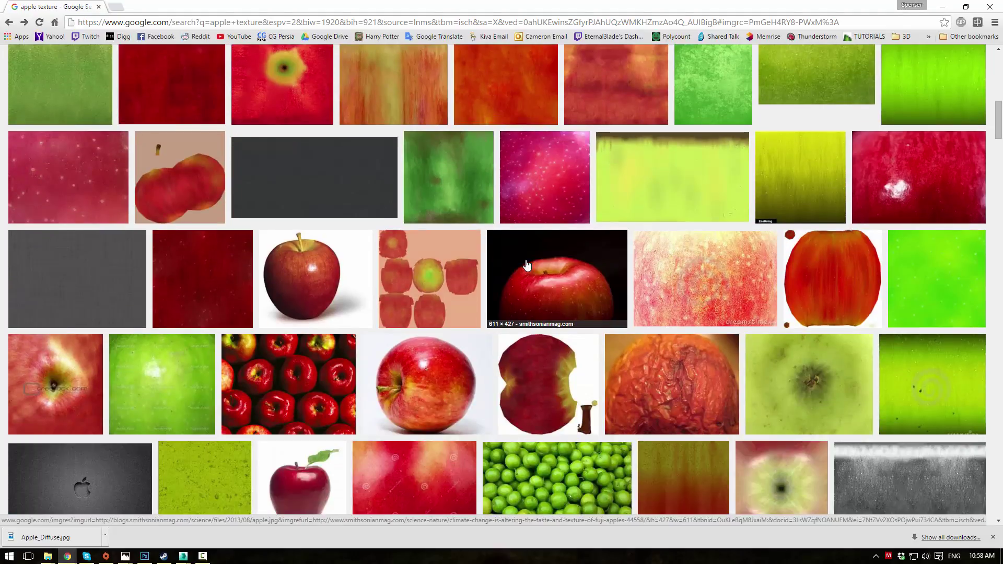
scroll(525, 267, up, 3)
scroll(525, 267, up, 1)
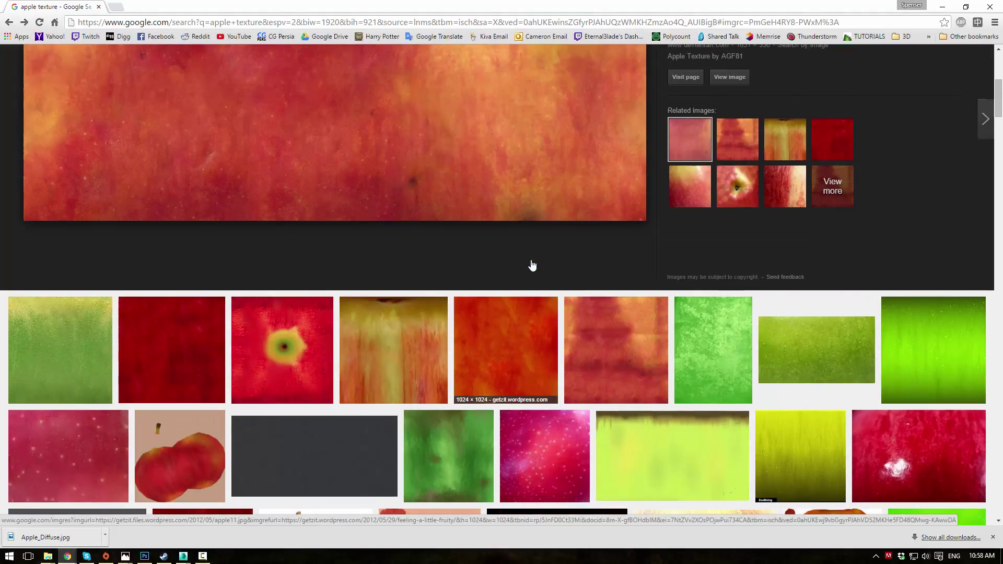
scroll(572, 200, up, 1)
scroll(569, 220, down, 2)
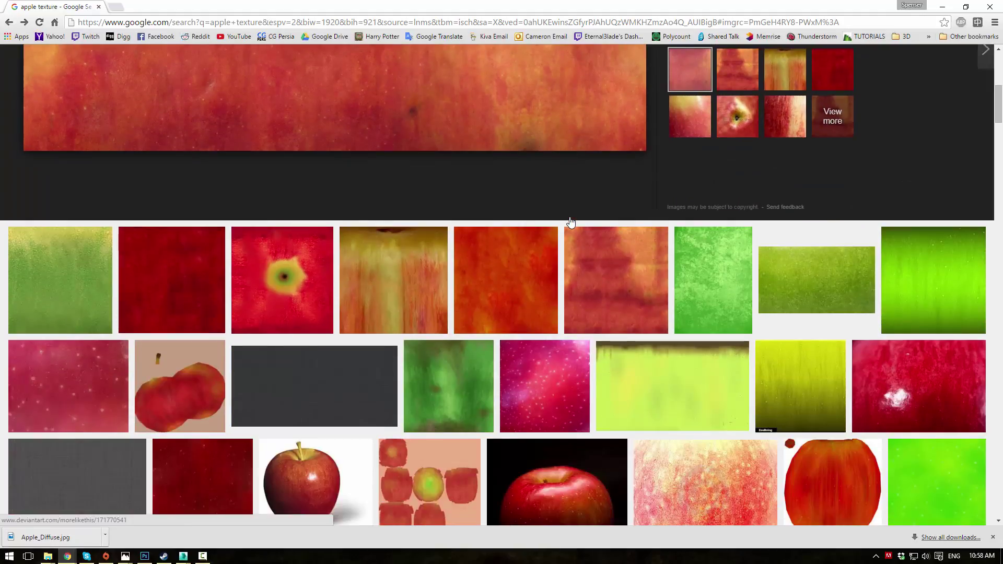
scroll(573, 239, down, 6)
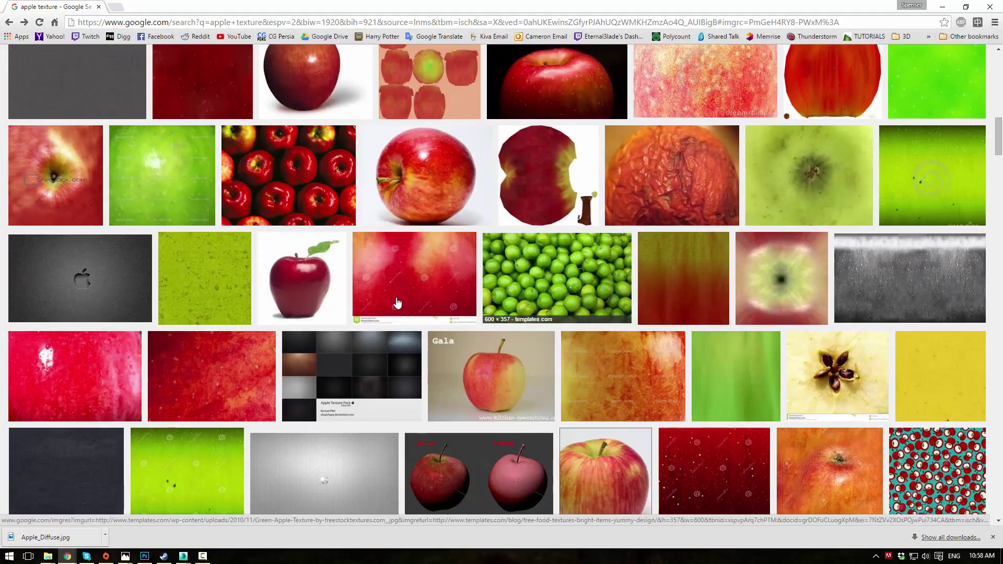
scroll(397, 302, up, 5)
scroll(303, 347, down, 3)
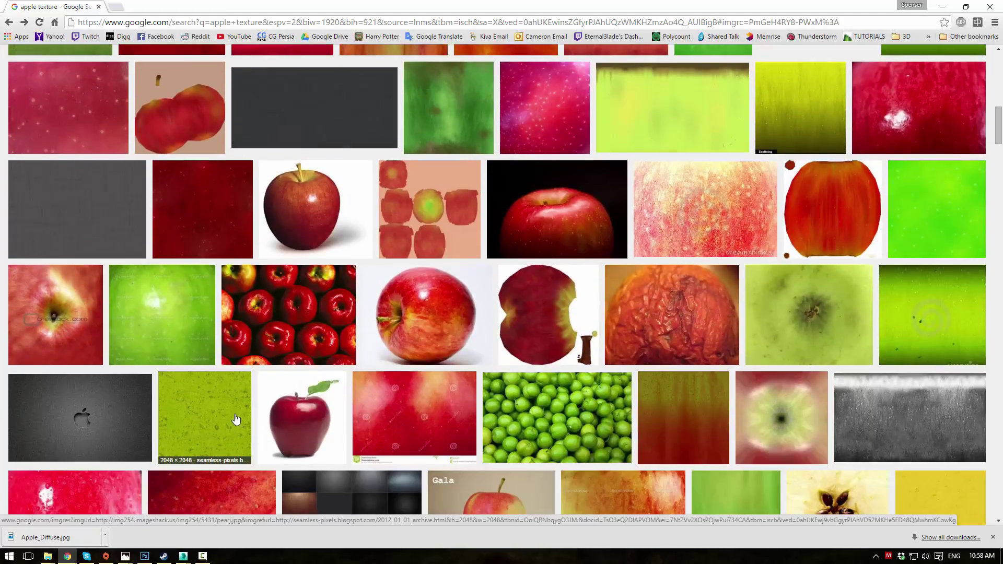
scroll(238, 417, up, 6)
scroll(251, 407, down, 2)
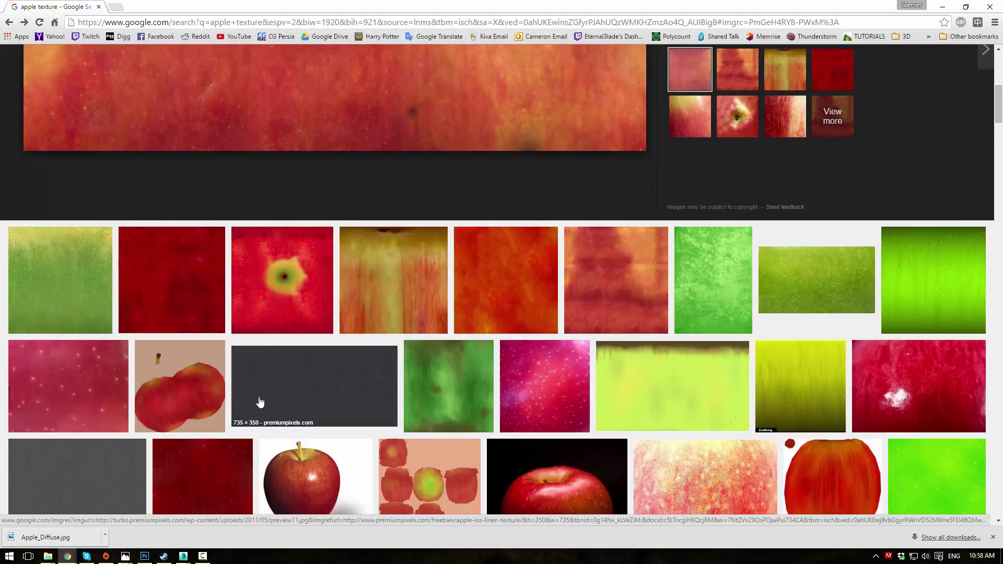
Step: View the bright green streaked apple texture from Pinterest at full size and return to the image results
click(908, 278)
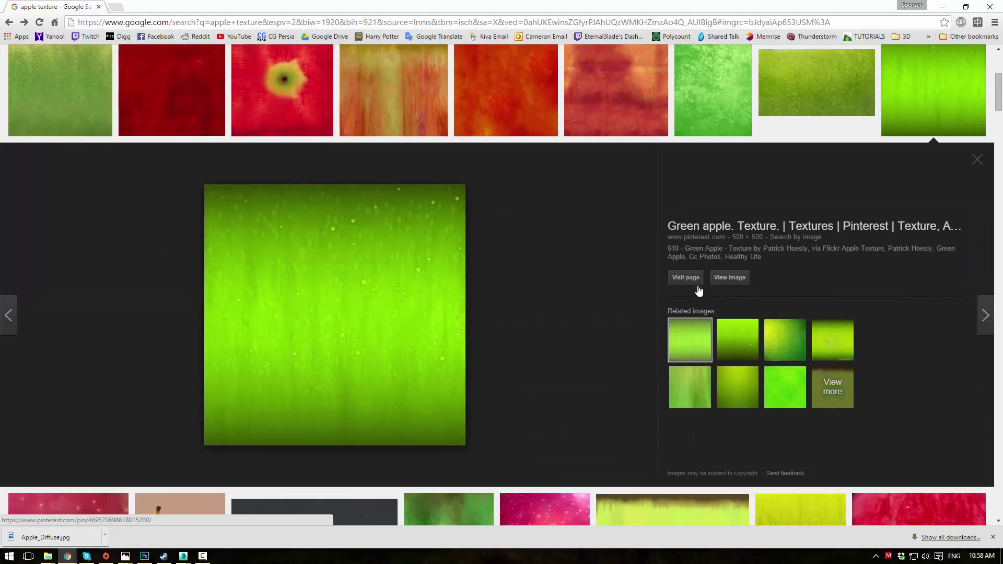
click(726, 277)
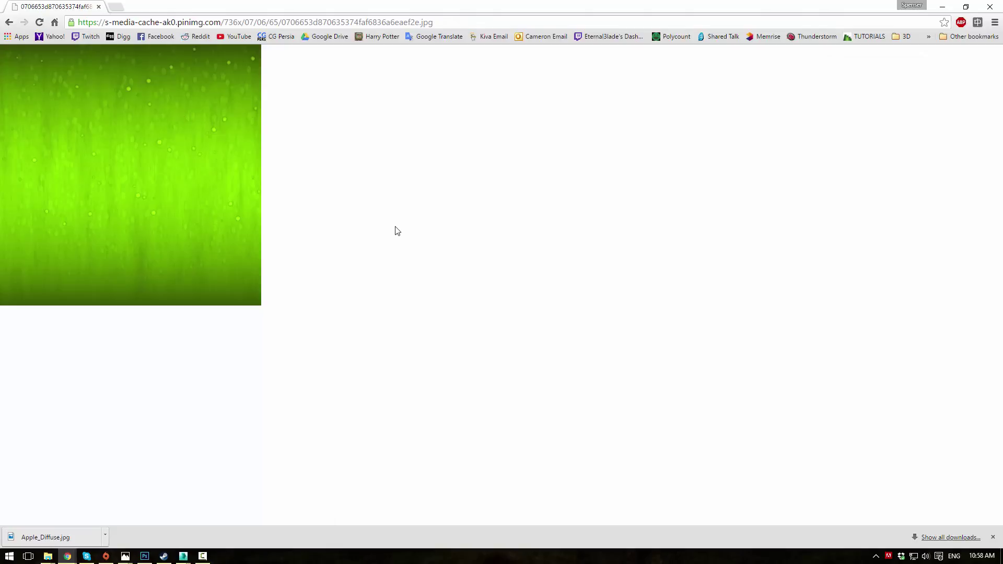
key(alt+Left)
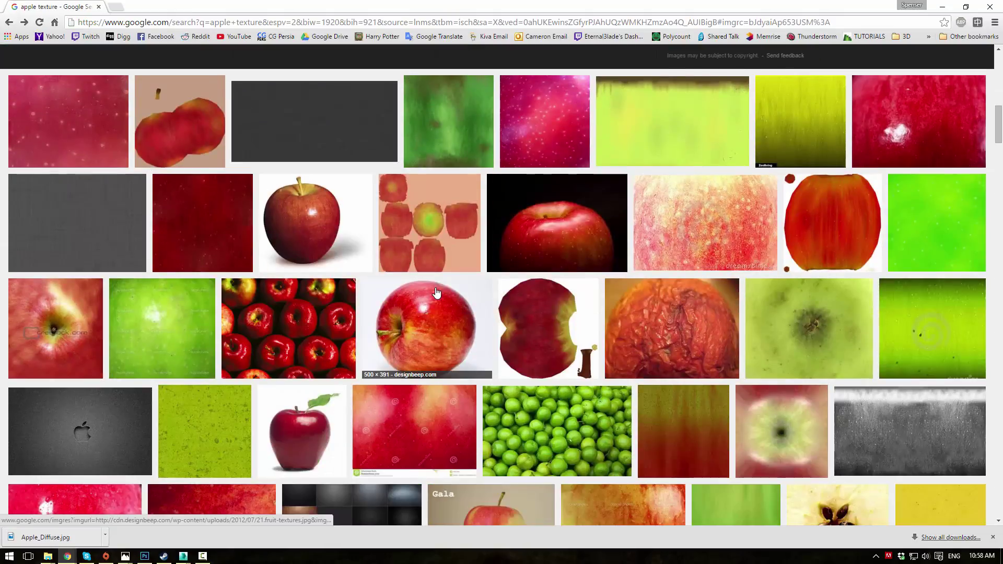
Step: Open the DeviantArt Green Apple image at full size and save it as GreenApple_Diffuse in the Textures folder
click(812, 329)
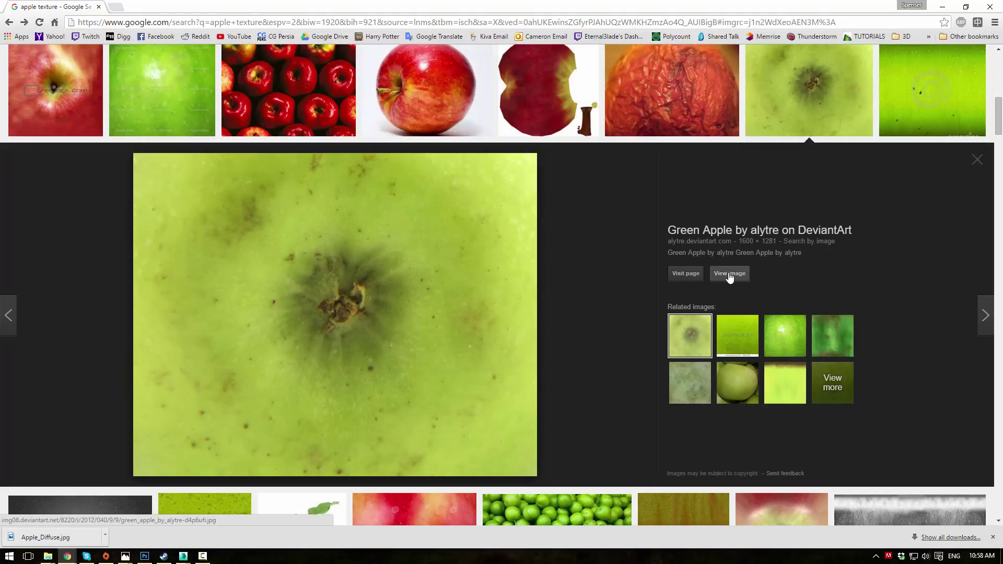
click(730, 273)
right_click(392, 179)
click(433, 186)
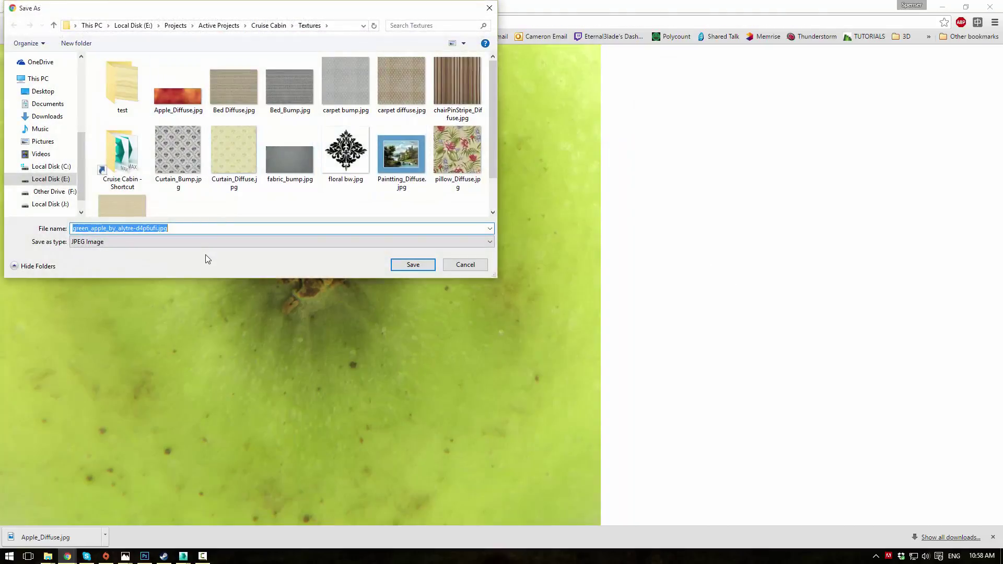
text(GreenApple)
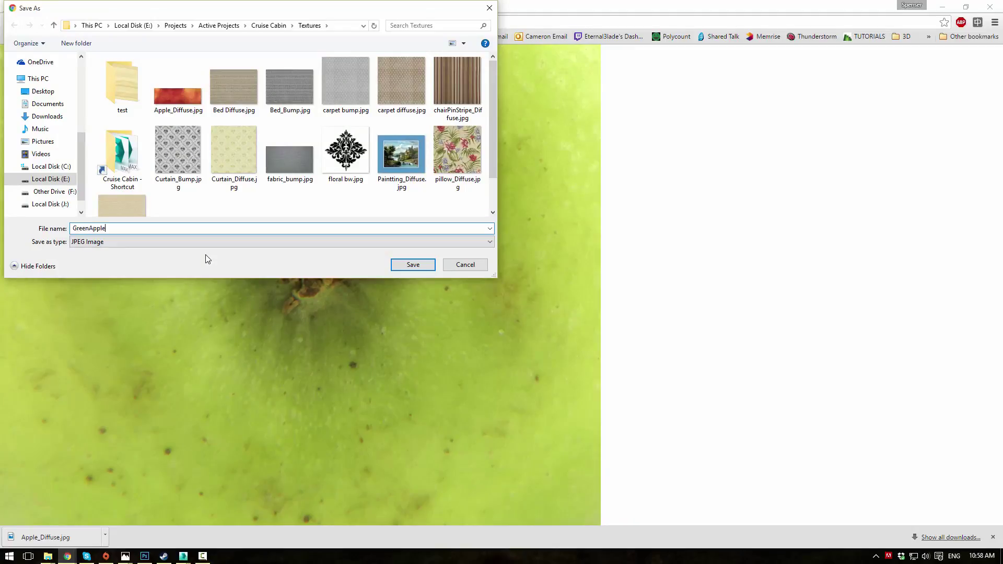
text(_Diffuse)
key(Return)
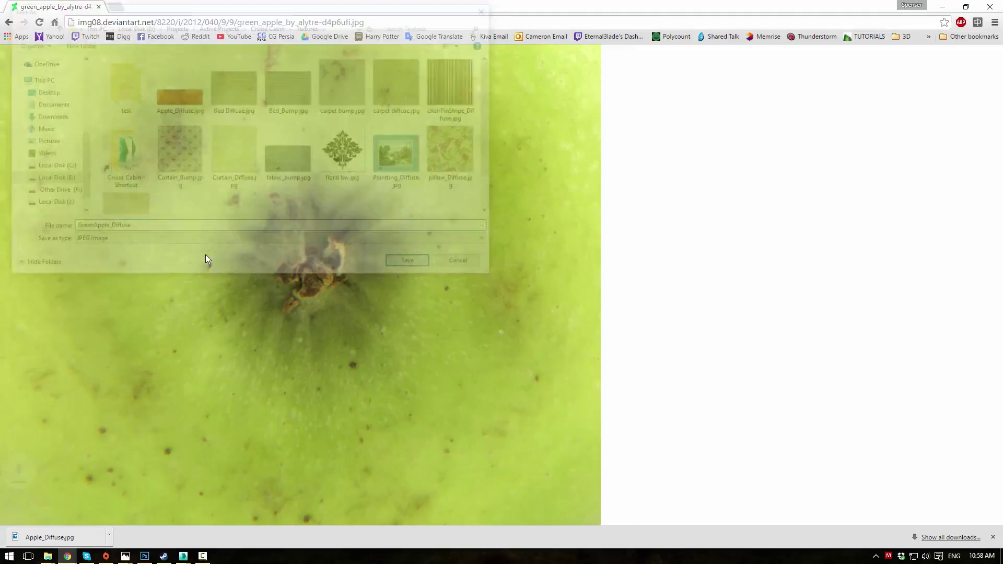
Step: Return to 3ds Max, duplicate the Apple material together with its bitmap node, and rename the copied material Green Apple
click(942, 7)
middle_drag(256, 208, 323, 214)
scroll(308, 213, down, 1)
drag(131, 158, 266, 209)
shift+drag(258, 173, 150, 247)
middle_drag(151, 226, 227, 189)
click(213, 210)
double_click(214, 212)
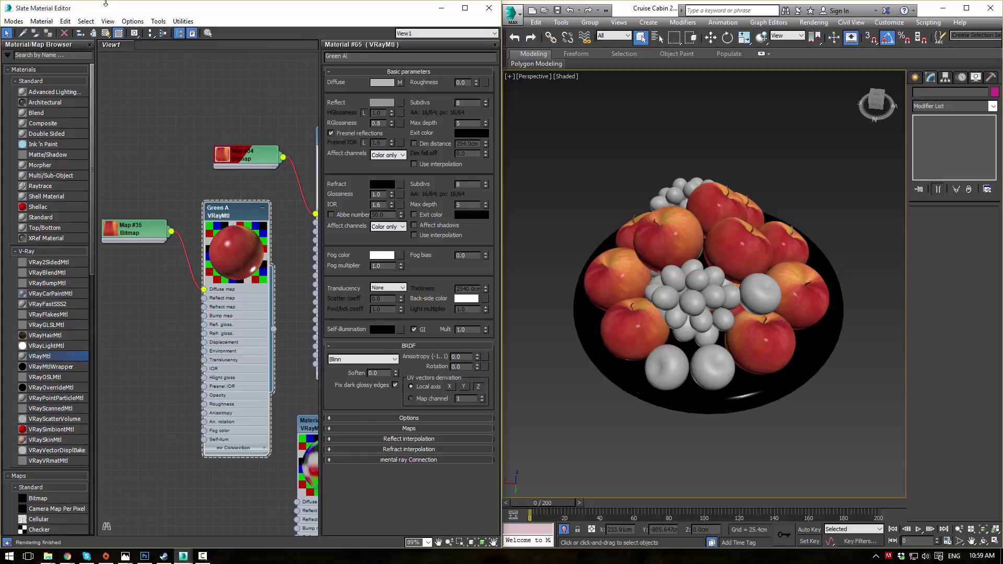
Step: Replace the image in the Green Apple material's bitmap node with GreenApple_Diffuse.jpg from the Textures folder
double_click(143, 231)
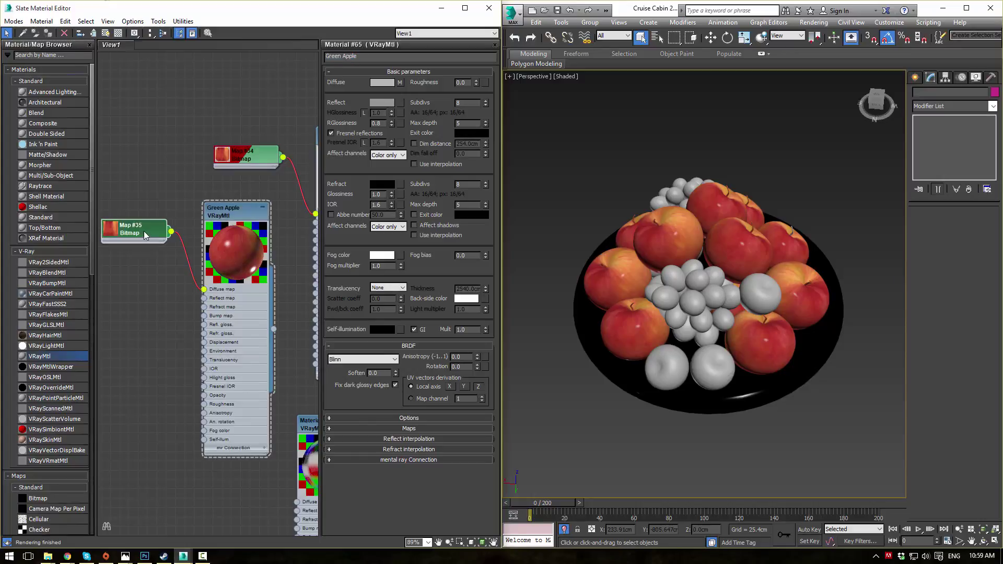
click(455, 199)
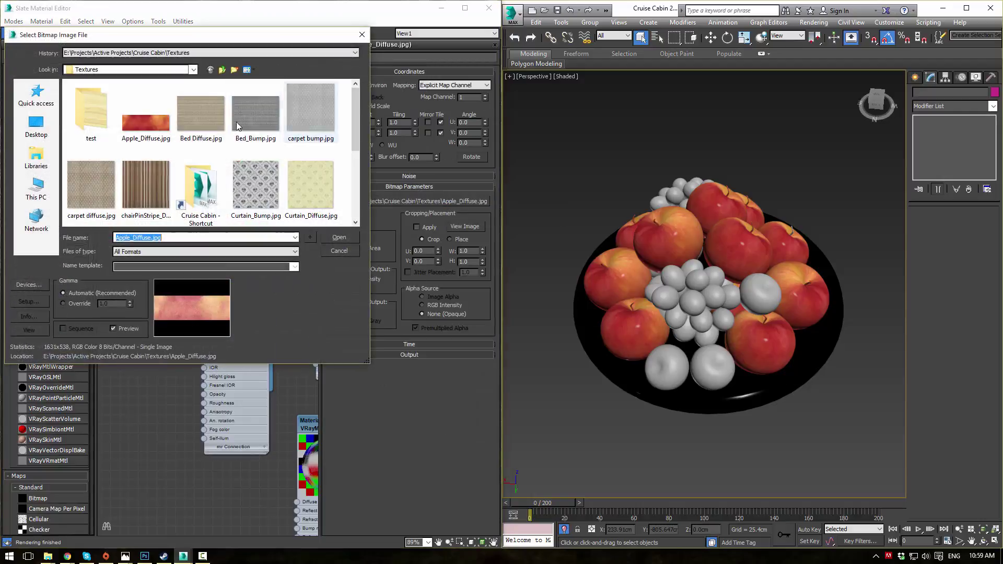
scroll(353, 181, down, 2)
click(255, 131)
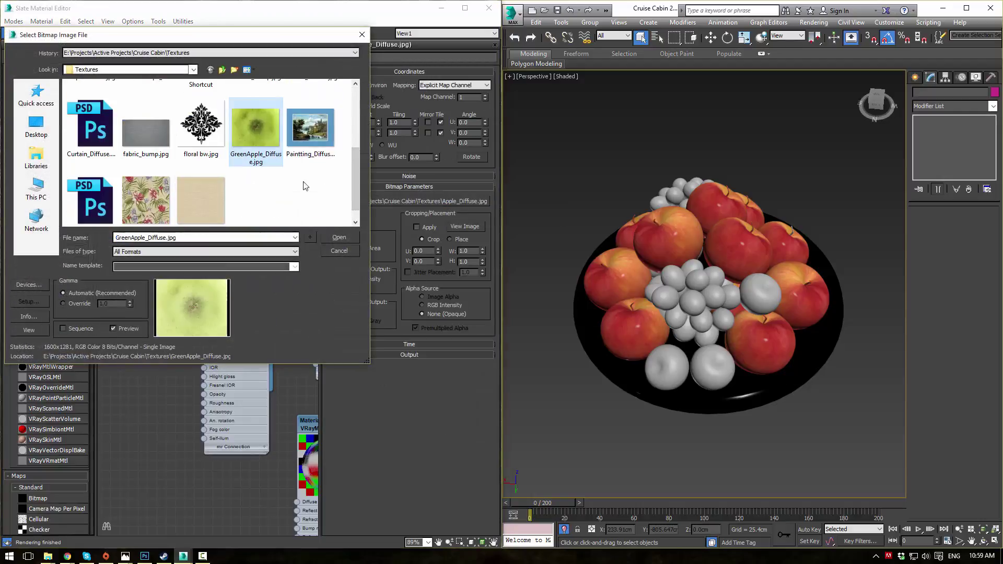
click(337, 238)
Step: Assign the Green Apple material to the large untextured apple beside the grapes and show its map in the viewport
middle_drag(265, 319, 223, 303)
drag(231, 311, 633, 334)
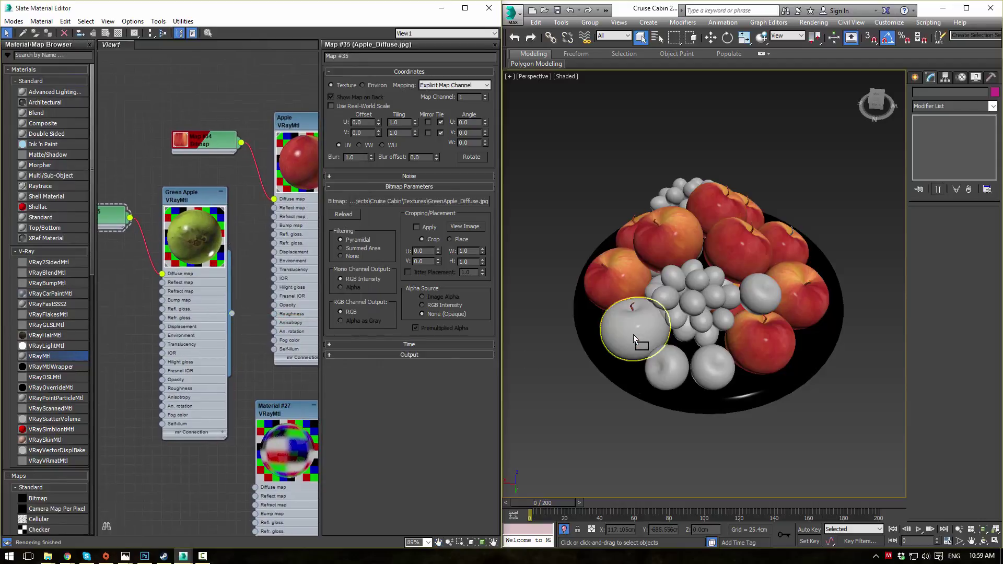
click(116, 211)
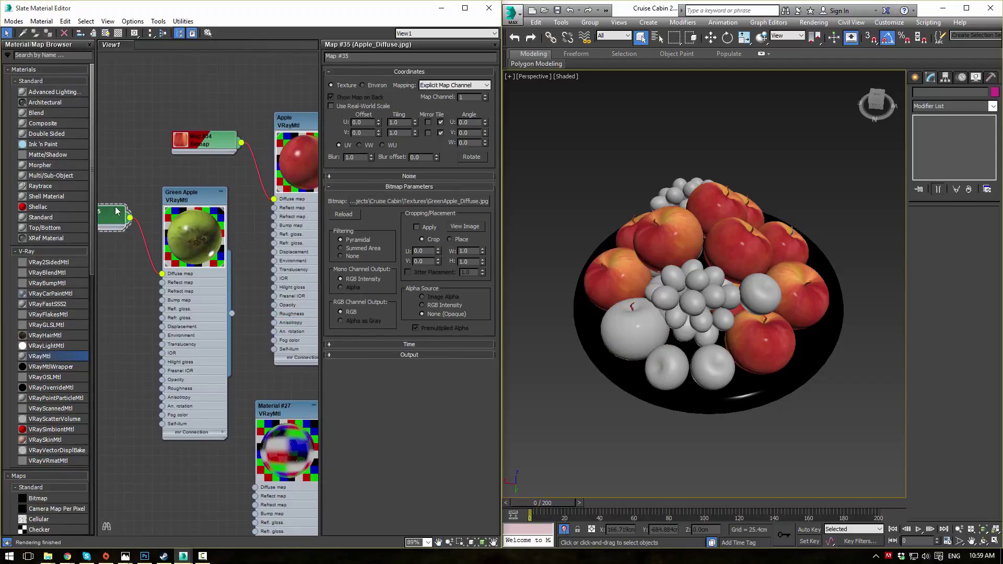
click(105, 34)
Step: Add a UVW Map modifier with Spherical mapping to the green apple and fit its gizmo to the object
alt+middle_drag(570, 307, 595, 274)
scroll(690, 337, up, 4)
scroll(754, 358, up, 4)
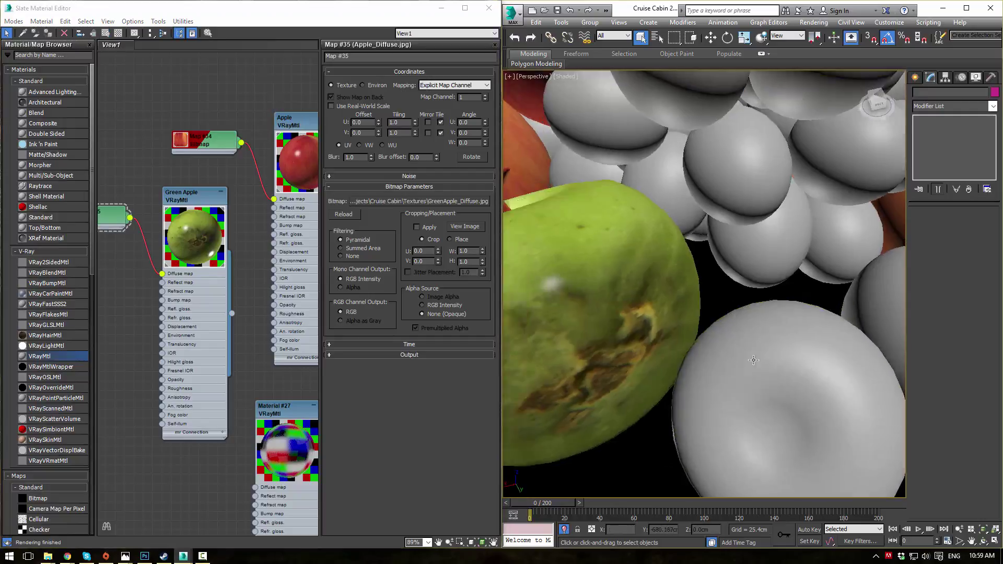
alt+middle_drag(754, 358, 709, 360)
scroll(685, 310, down, 4)
click(636, 308)
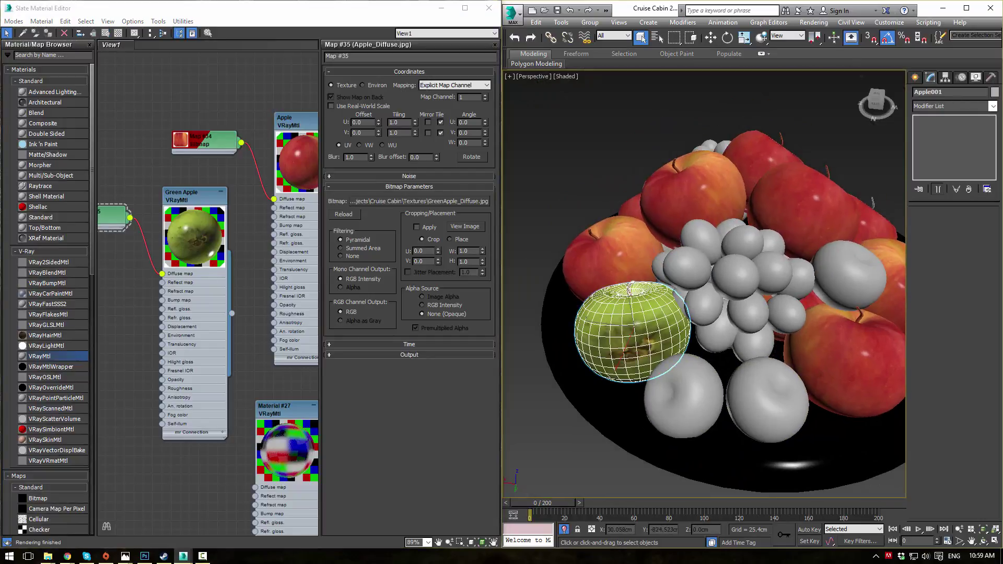
click(993, 106)
text(uvw)
key(Return)
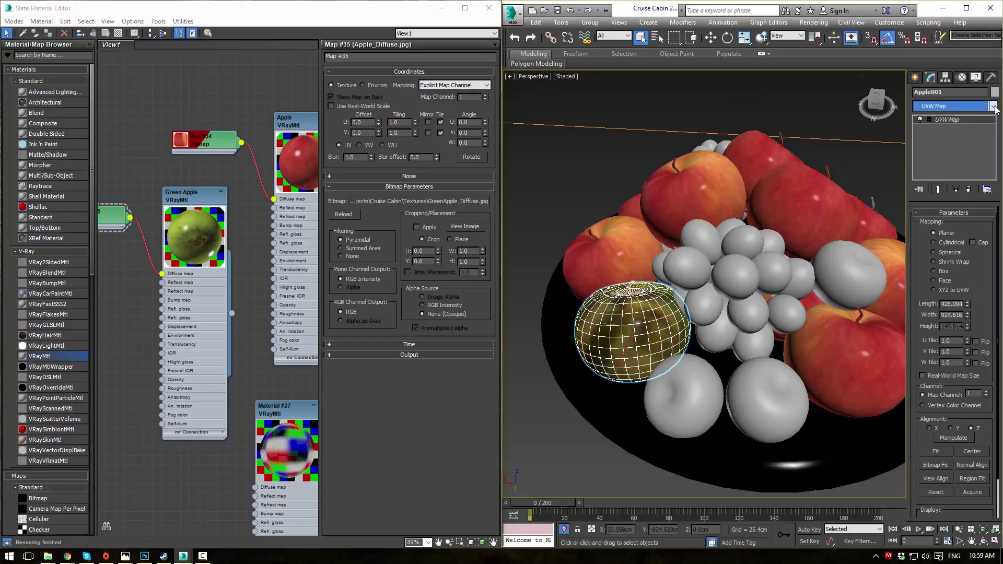
click(932, 253)
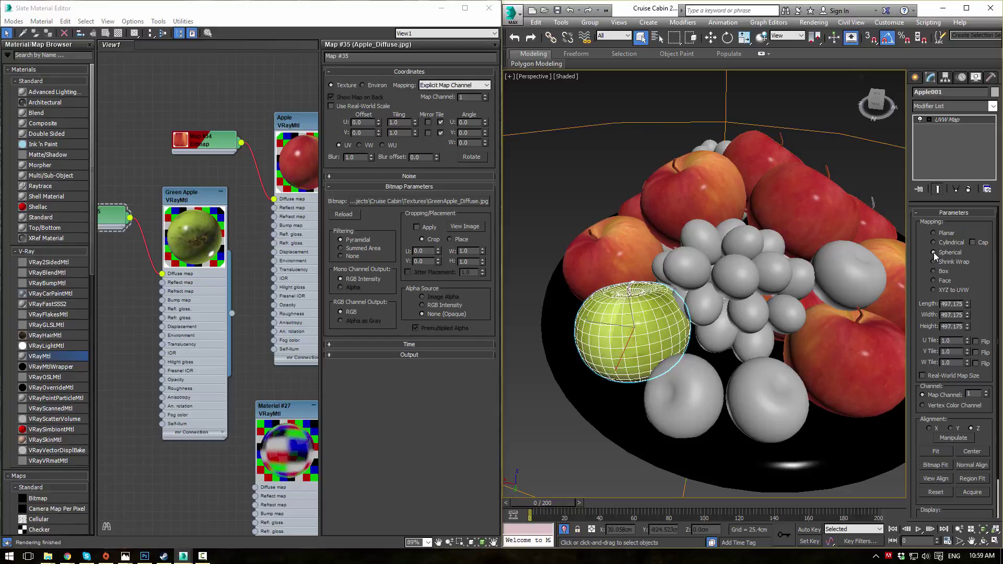
click(935, 450)
Step: Rotate the spherical UVW Map gizmo of the selected green apple to reorient its texture and the mapping seam
alt+middle_drag(802, 405, 684, 401)
click(797, 415)
alt+middle_drag(797, 415, 776, 320)
scroll(776, 321, up, 4)
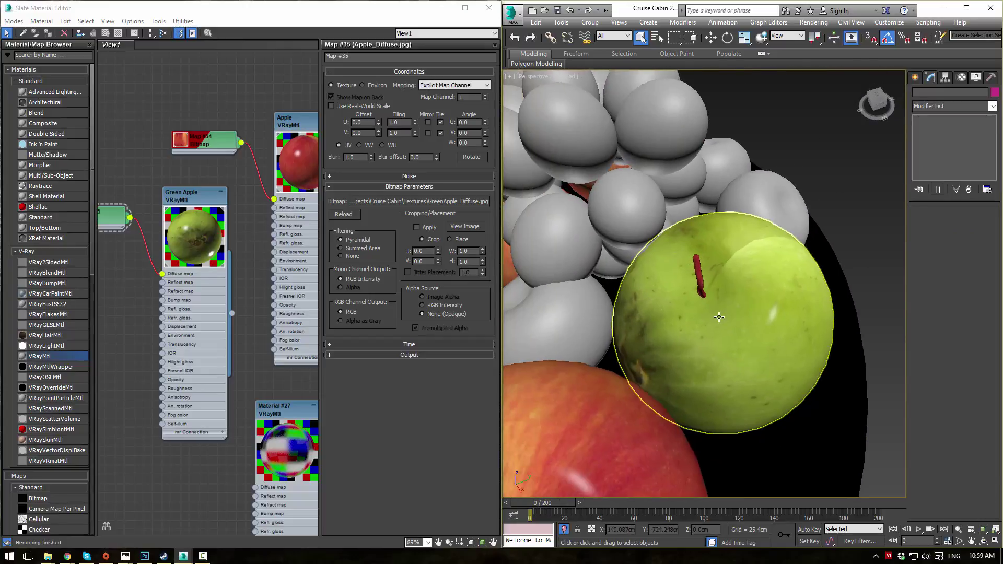
click(718, 316)
click(927, 120)
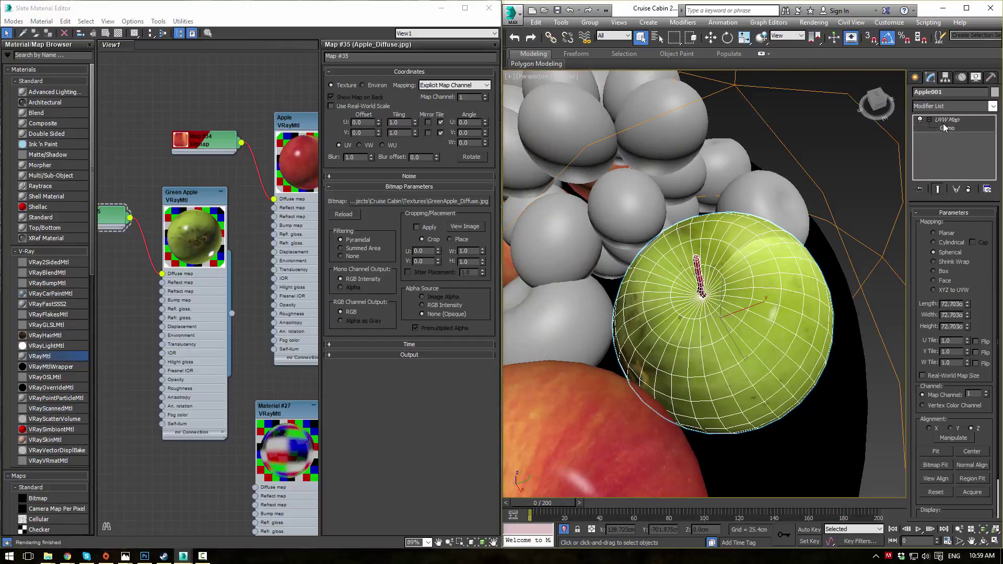
click(946, 128)
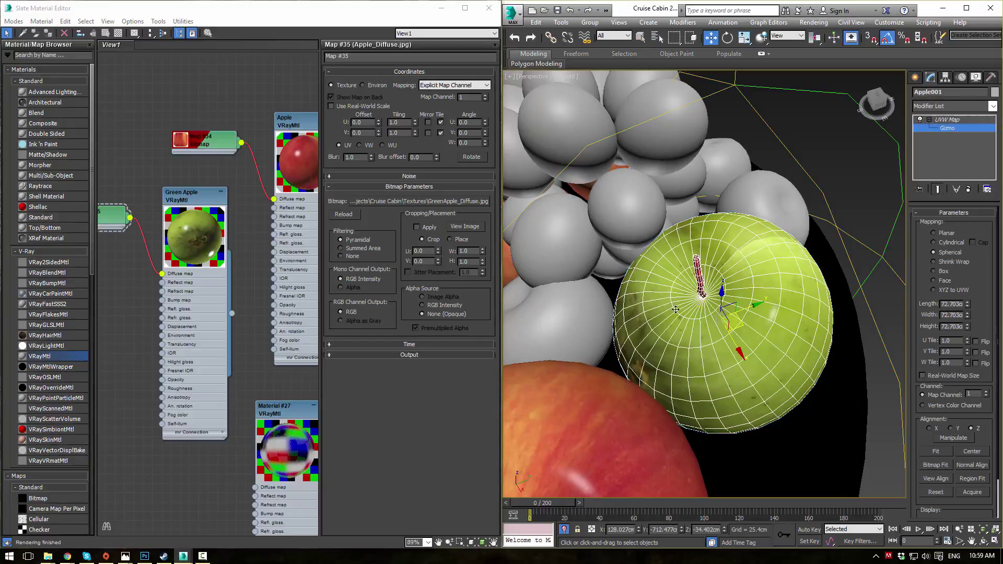
key(e)
drag(715, 312, 778, 360)
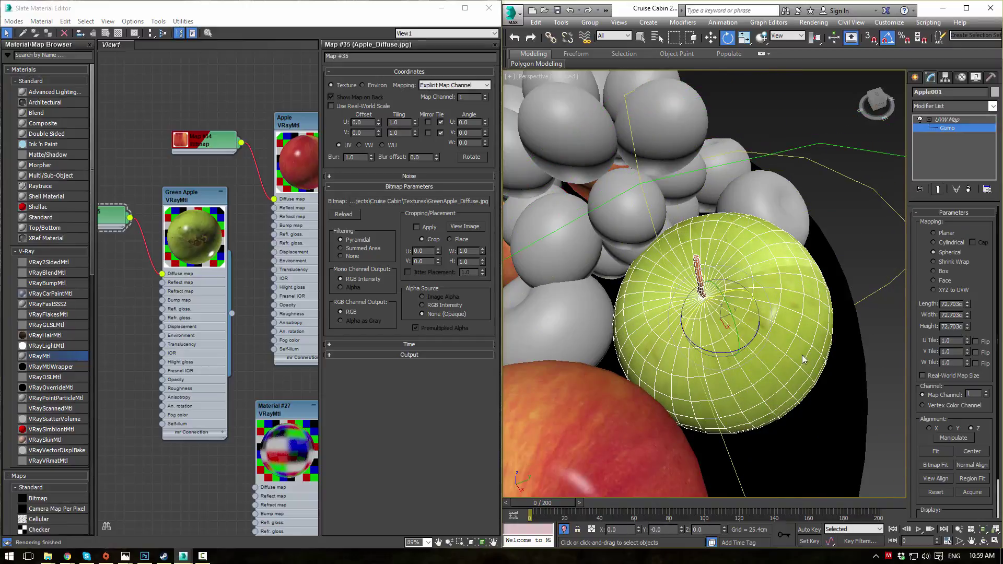
alt+middle_drag(847, 333, 701, 341)
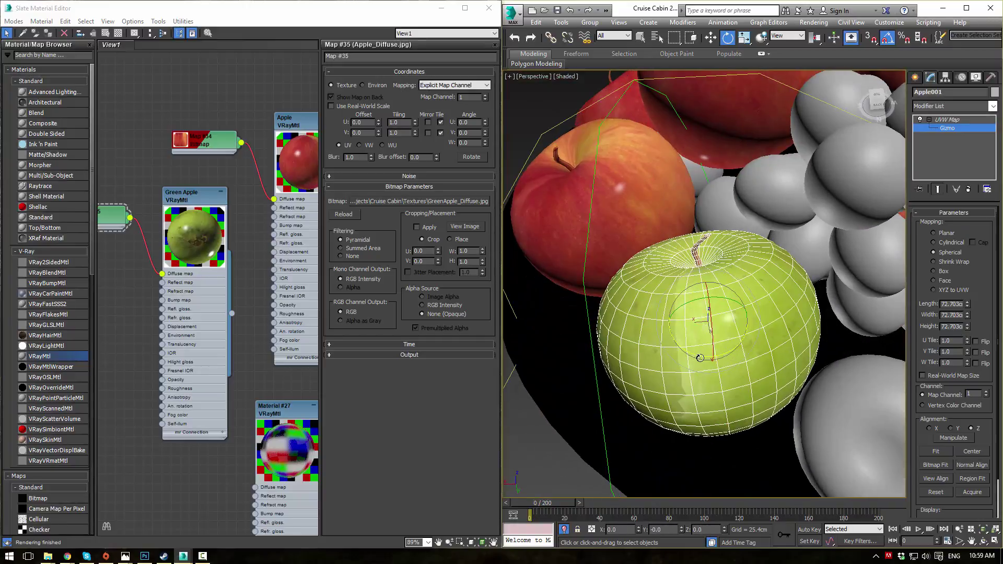
drag(699, 358, 685, 343)
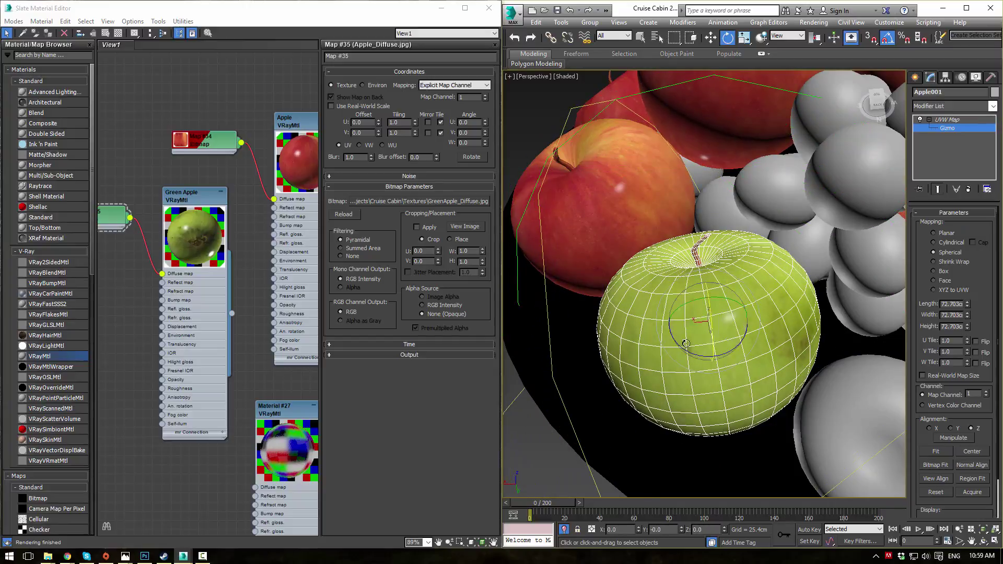
alt+middle_drag(685, 343, 804, 292)
click(944, 128)
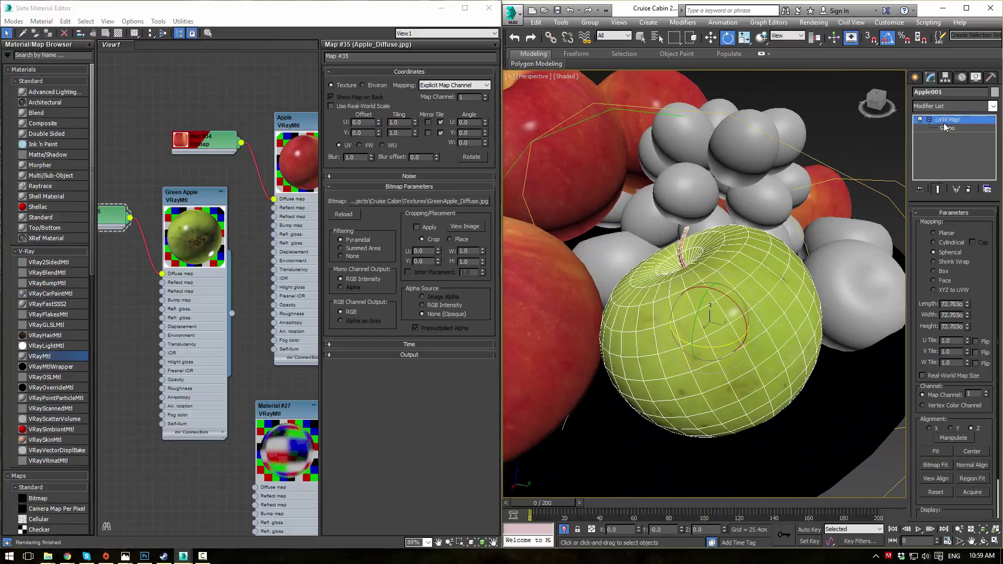
Step: Inspect the texture placement on the green apple and the surrounding fruit from several angles
click(859, 183)
scroll(850, 171, down, 3)
alt+middle_drag(835, 209, 716, 203)
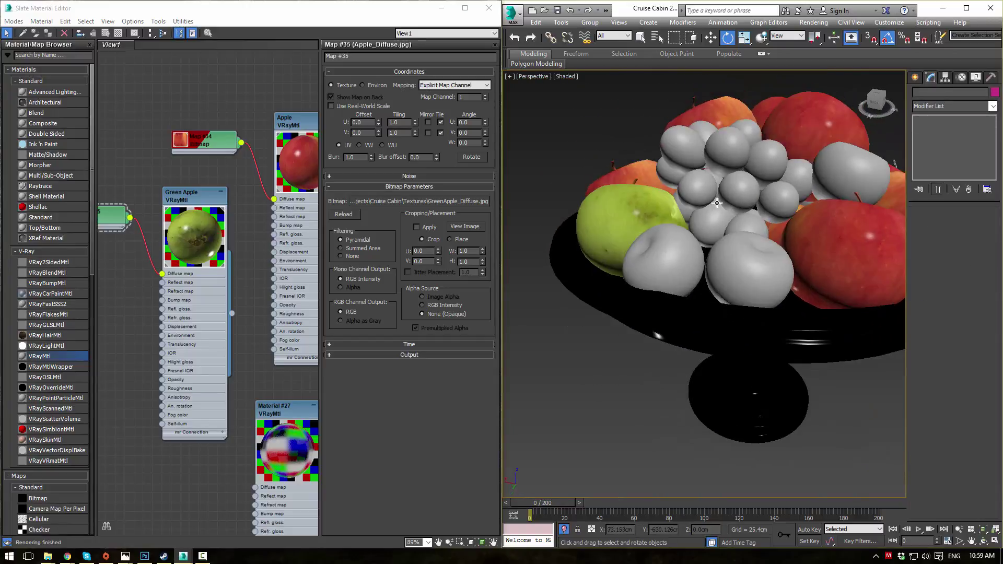
scroll(716, 203, up, 10)
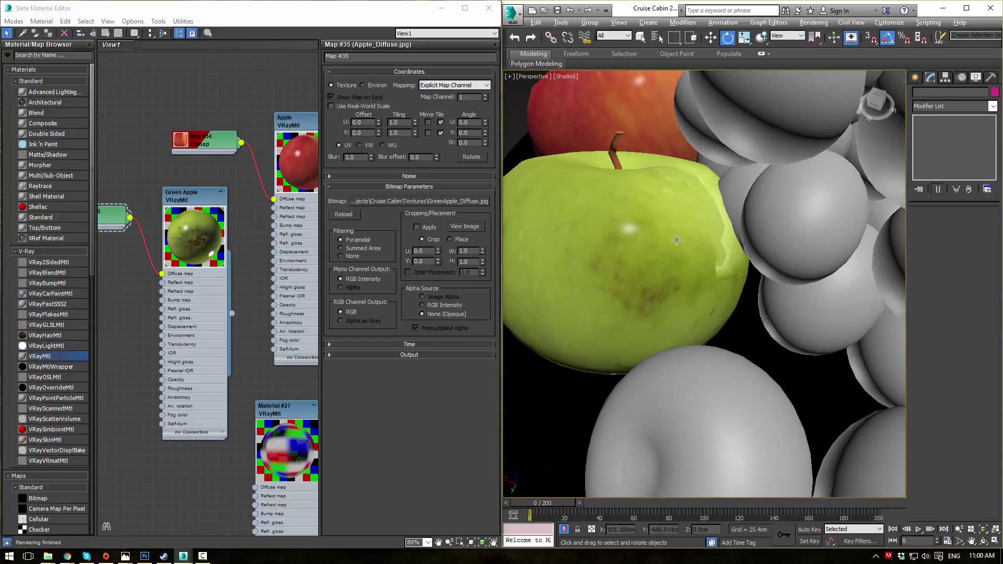
click(677, 240)
alt+middle_drag(684, 251, 604, 175)
scroll(604, 175, down, 5)
click(549, 145)
alt+middle_drag(700, 230, 706, 187)
scroll(706, 187, down, 8)
alt+middle_drag(773, 224, 783, 280)
Step: In the VRayCam001 view, assign the Green Apple material to another apple in the fruit bowl
key(c)
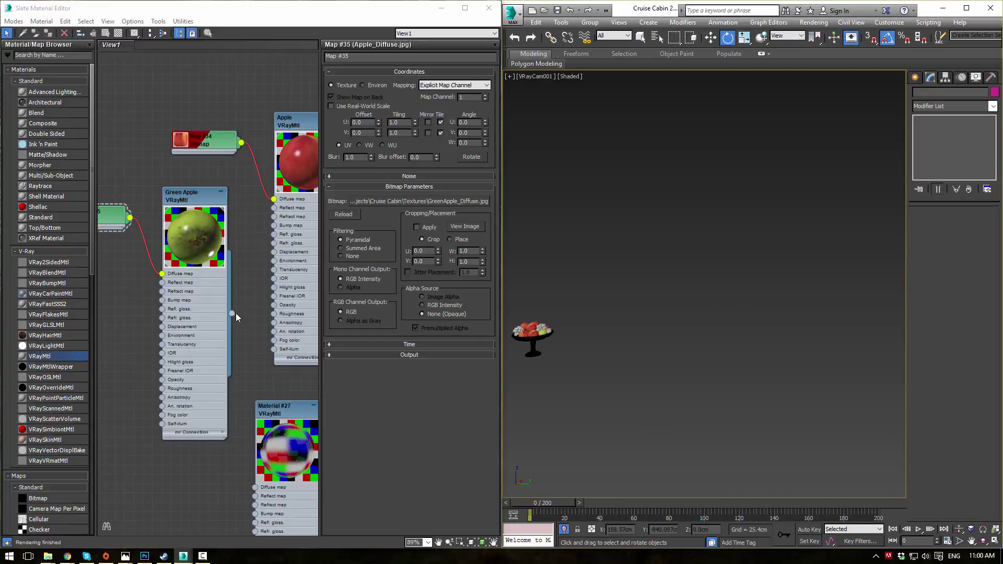
drag(232, 314, 524, 326)
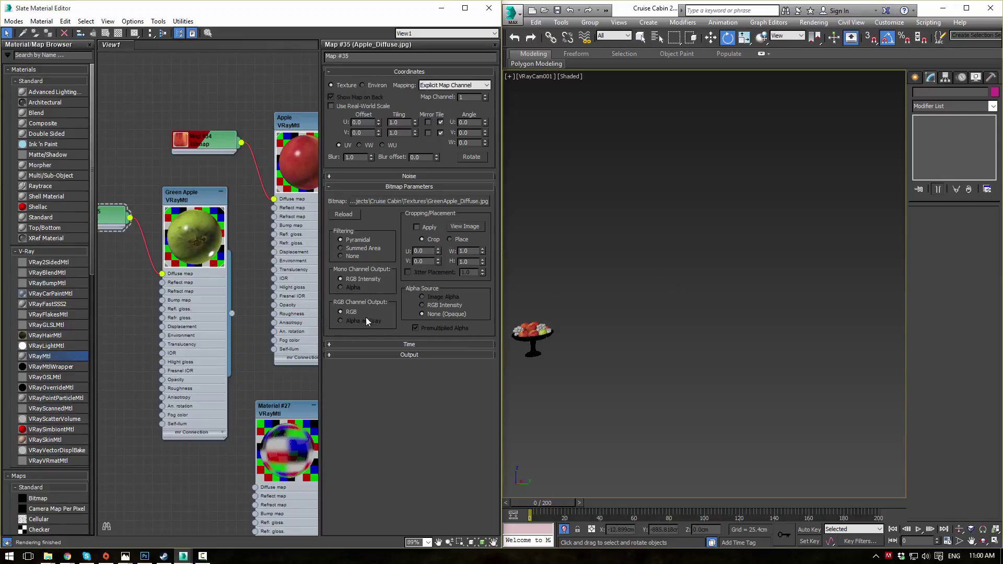
click(524, 327)
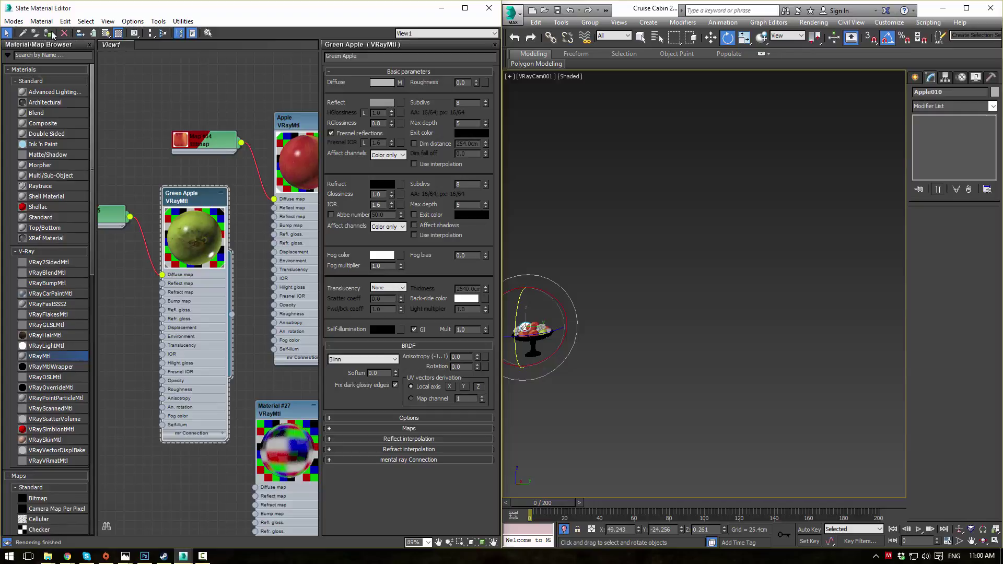
click(662, 268)
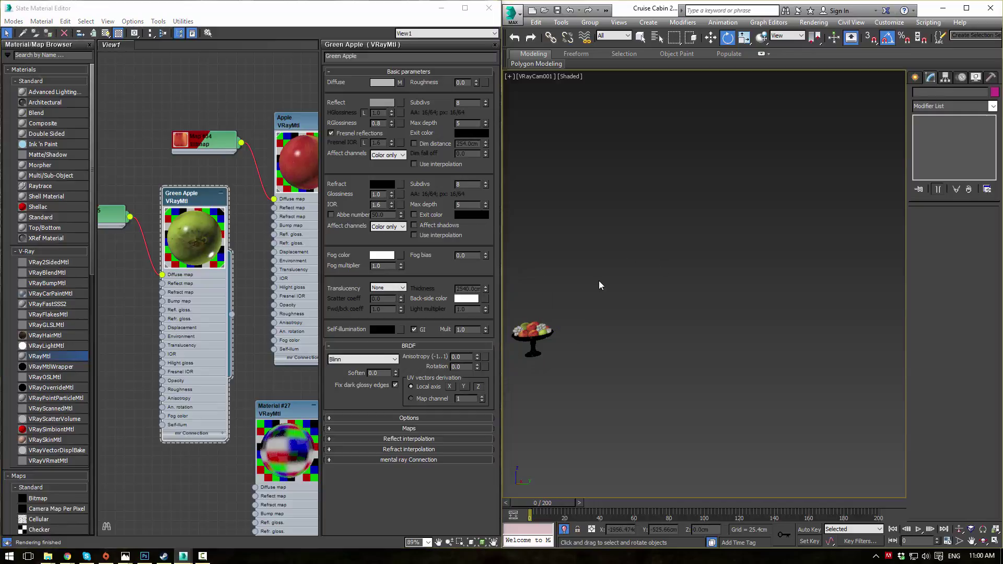
Step: Back in the perspective view, copy the UVW Map modifier from the first green apple onto the second green apple
key(p)
drag(599, 280, 501, 358)
key(z)
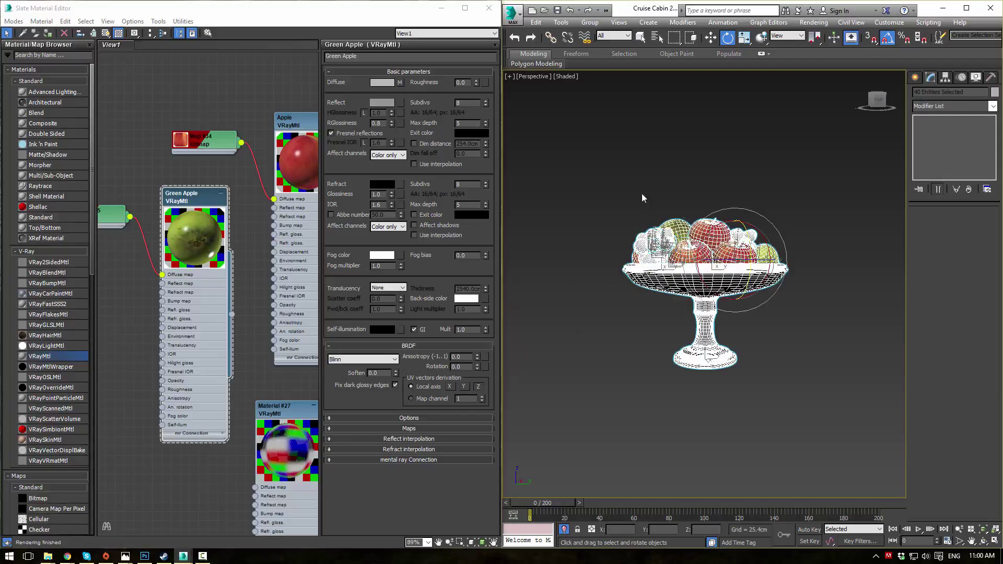
click(629, 174)
alt+middle_drag(662, 203, 661, 240)
scroll(661, 239, up, 6)
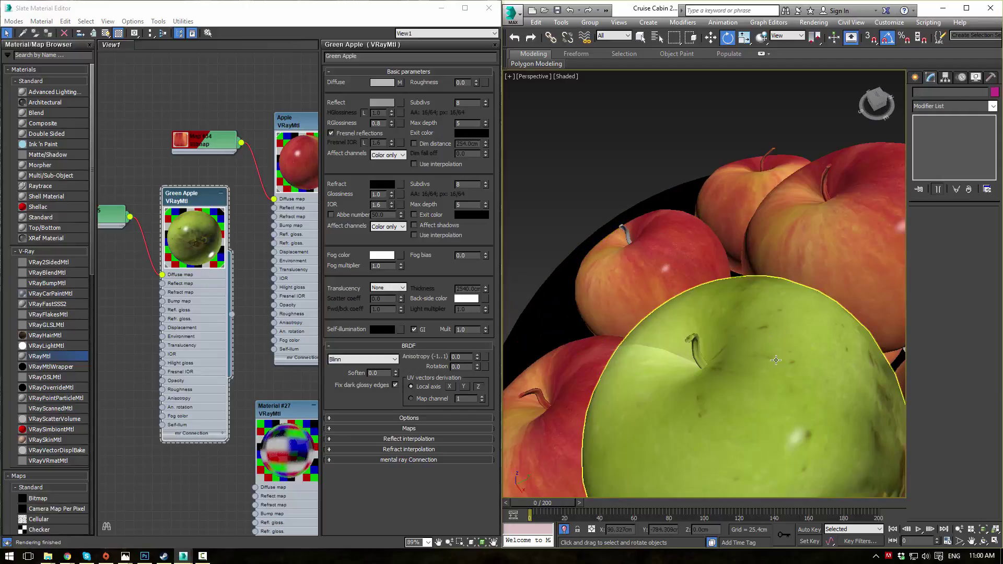
middle_drag(775, 360, 734, 230)
scroll(777, 267, down, 3)
middle_drag(859, 335, 710, 287)
scroll(710, 287, down, 3)
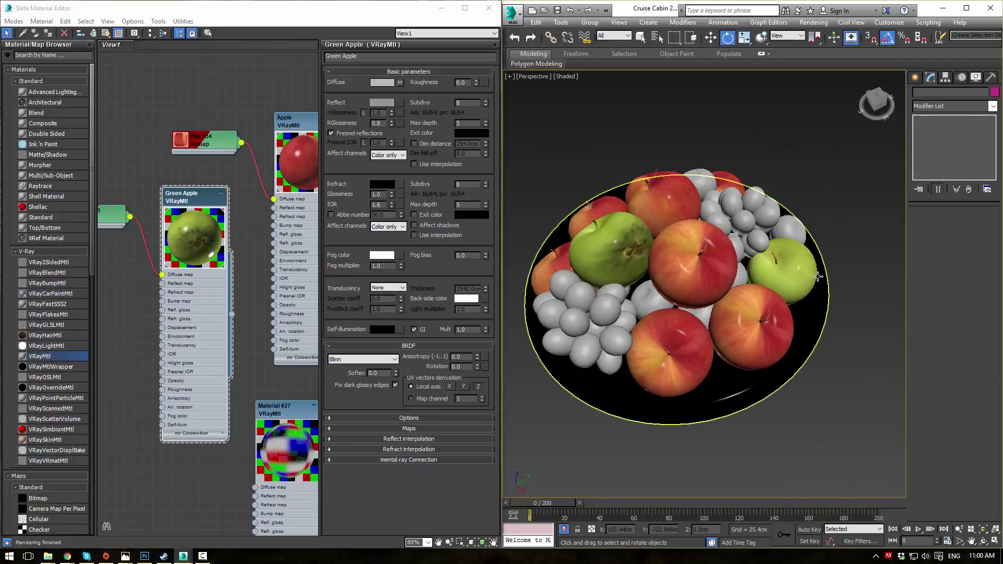
click(804, 271)
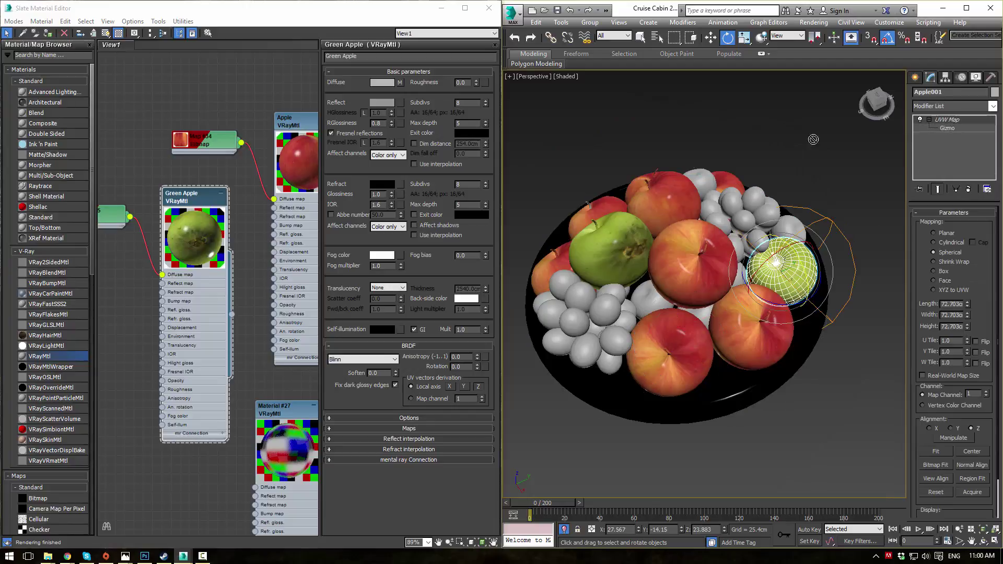
drag(813, 139, 616, 241)
click(672, 157)
alt+middle_drag(661, 170, 551, 184)
middle_drag(819, 234, 742, 235)
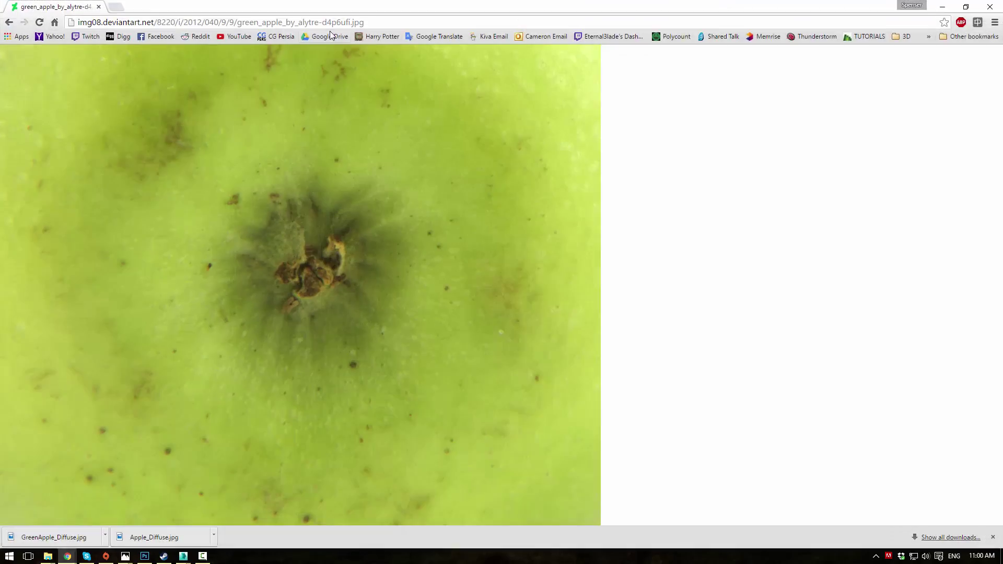
Step: Switch to the web browser and search Google Images for "plum texture"
click(329, 23)
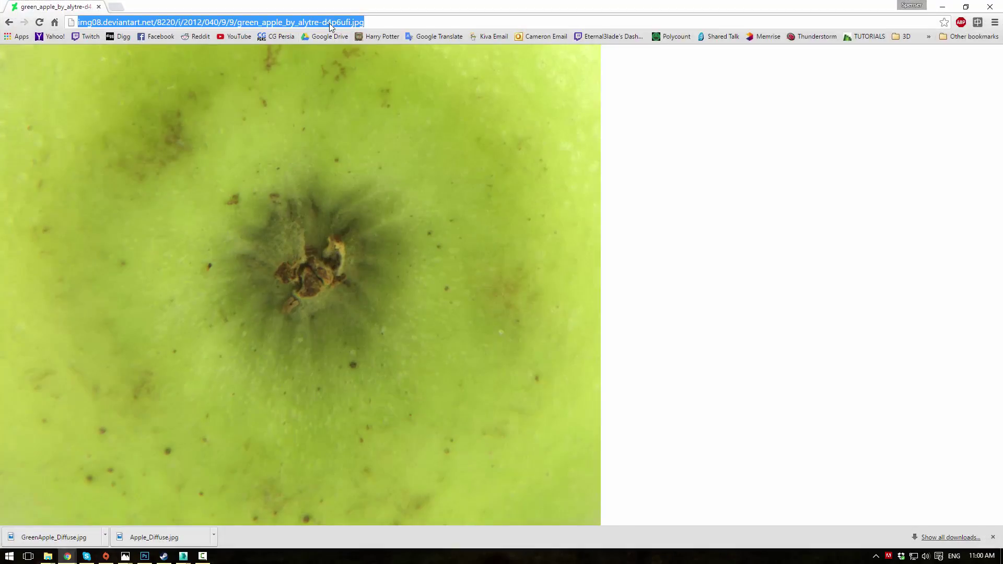
text(plum tgex)
key(BackSpace)
key(BackSpace)
key(BackSpace)
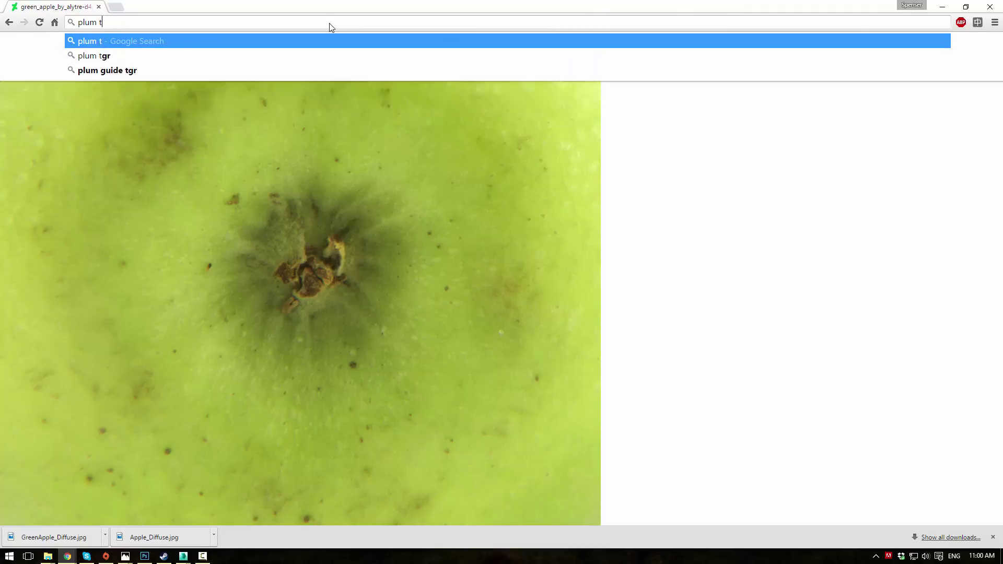
text(extured%20wallpaper)
key(Return)
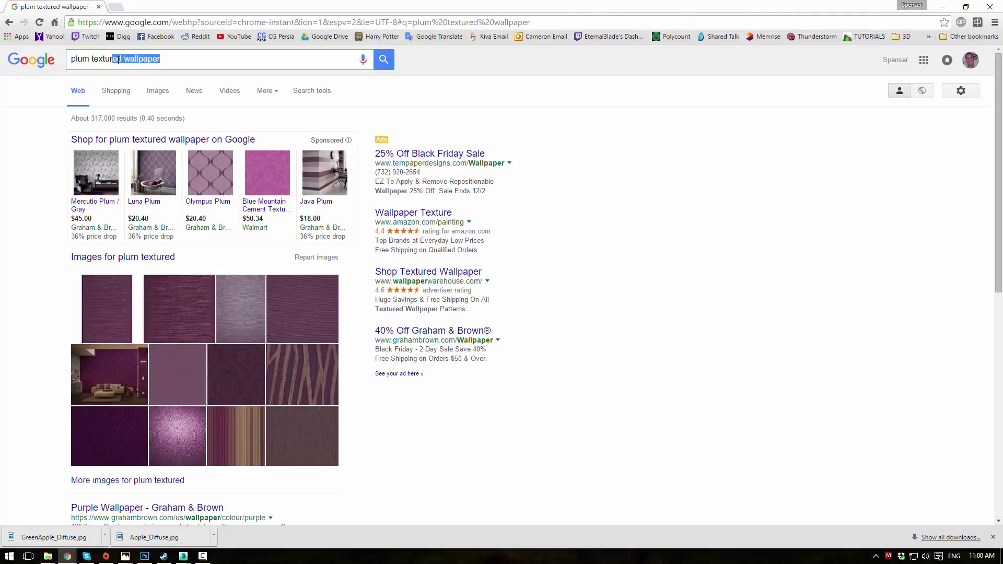
text(e)
key(Return)
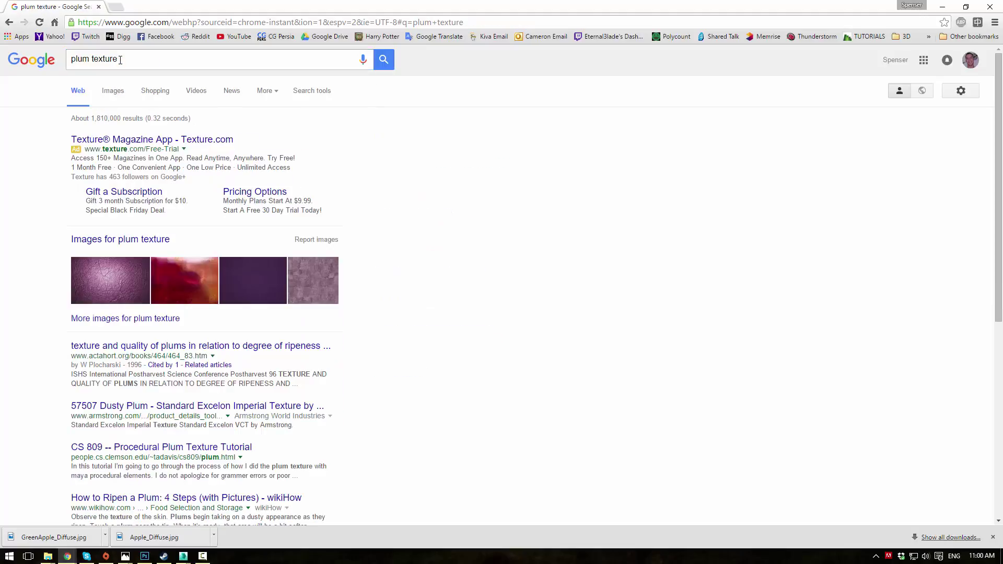
click(131, 91)
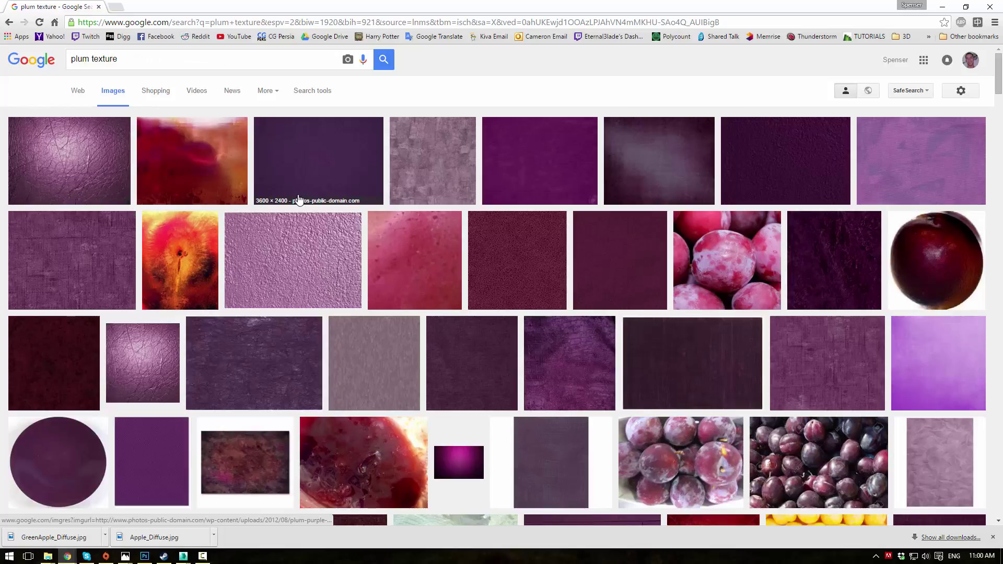
Step: Look through the plum texture images, previewing the dark pink-plum texture and the plum purple microfiber cloth texture
scroll(389, 186, down, 5)
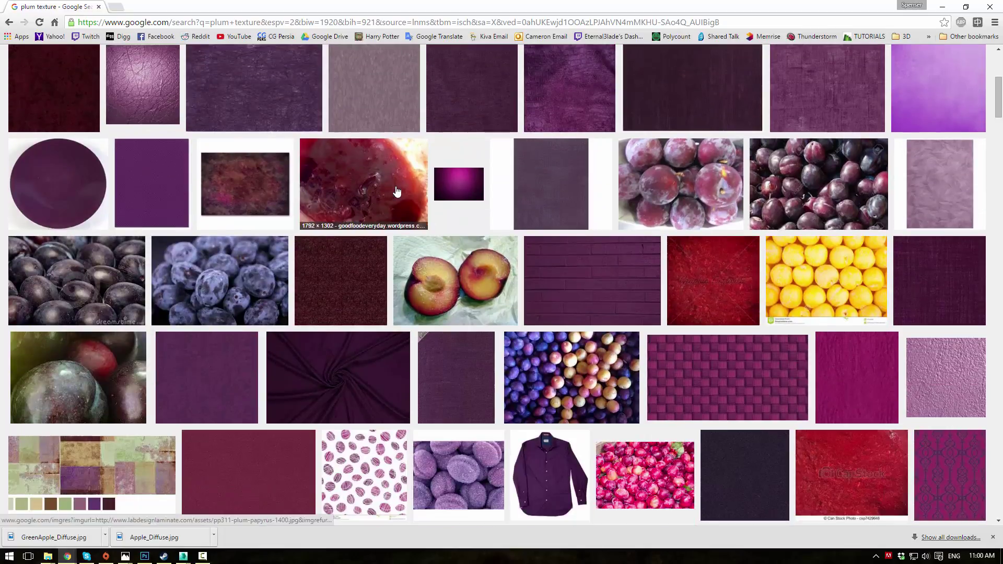
scroll(483, 273, down, 3)
scroll(476, 264, up, 8)
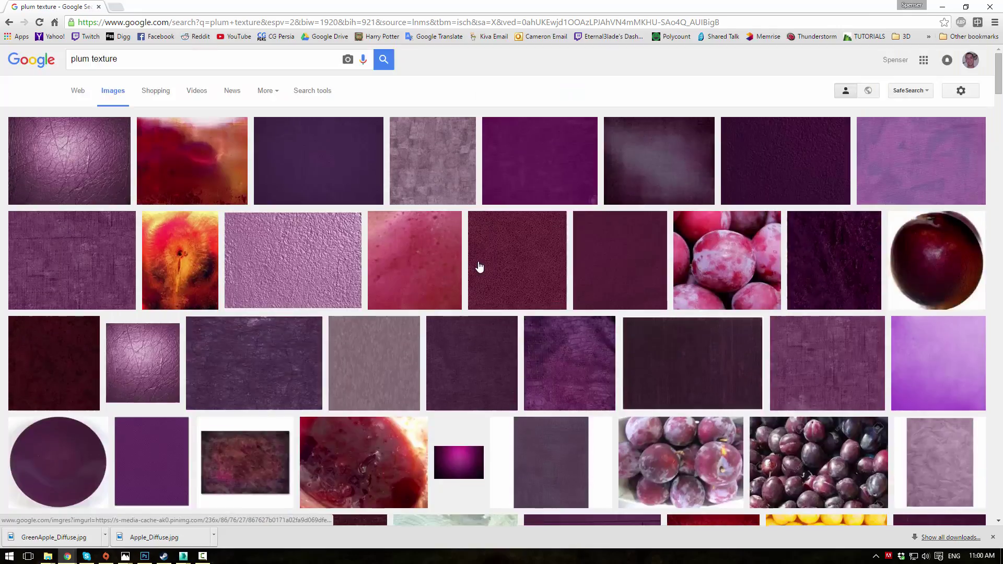
click(528, 156)
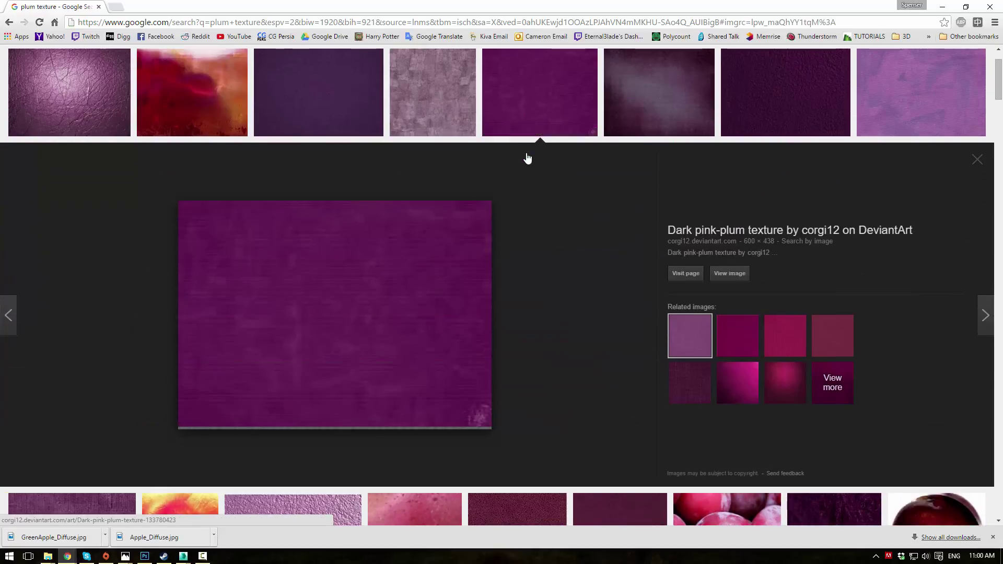
scroll(496, 167, up, 2)
click(315, 185)
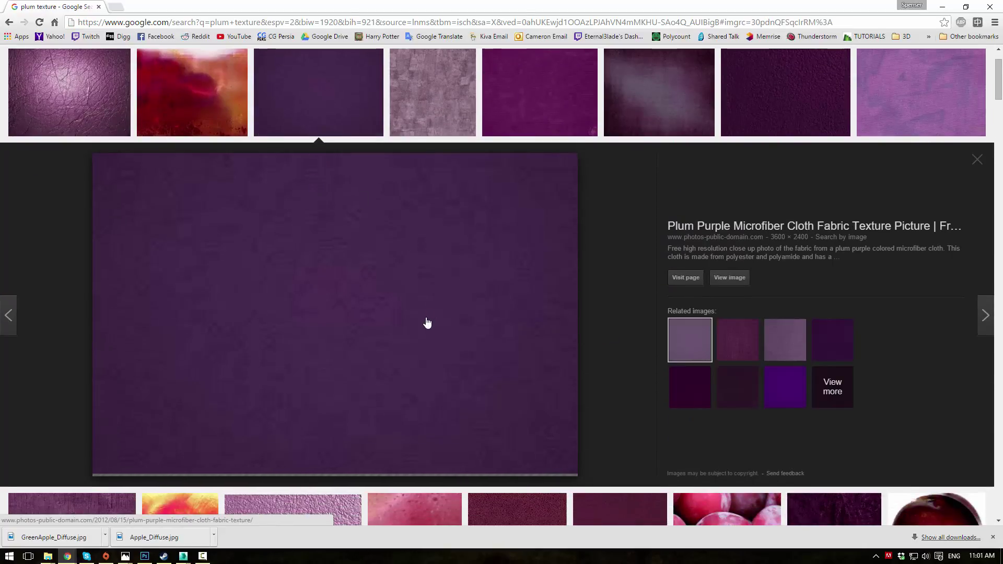
scroll(426, 323, up, 2)
Step: Refine the image search to "plum fruit texture"
click(91, 59)
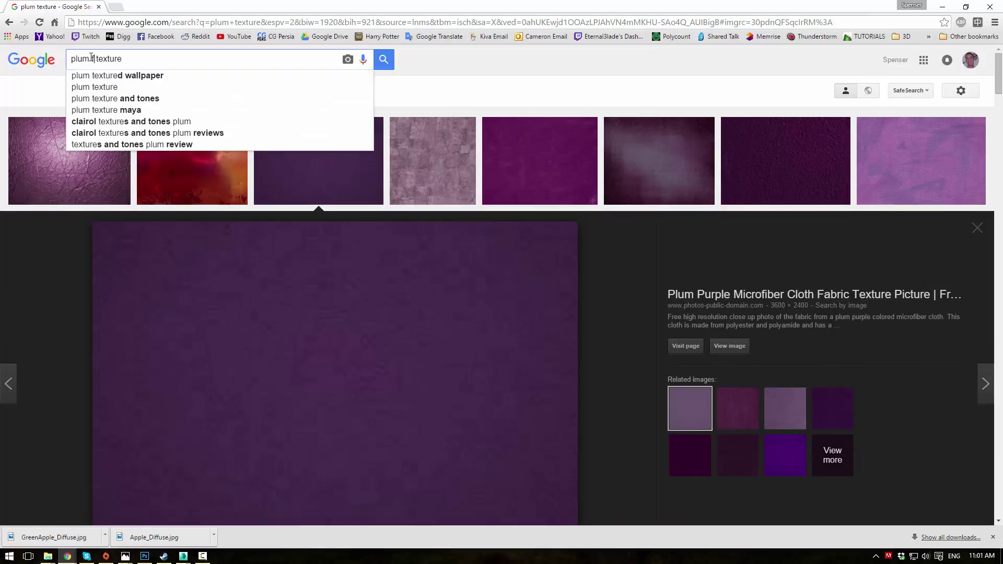
text(fruit)
key(Return)
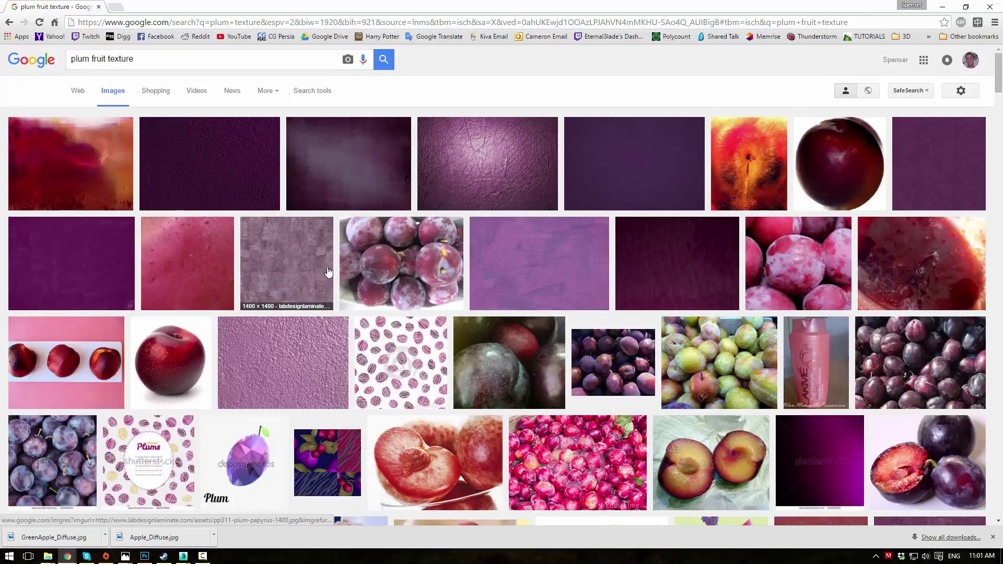
Step: Look through the plum fruit images for a usable skin texture, previewing the red-orange plum texture and the pink speckled one
click(89, 153)
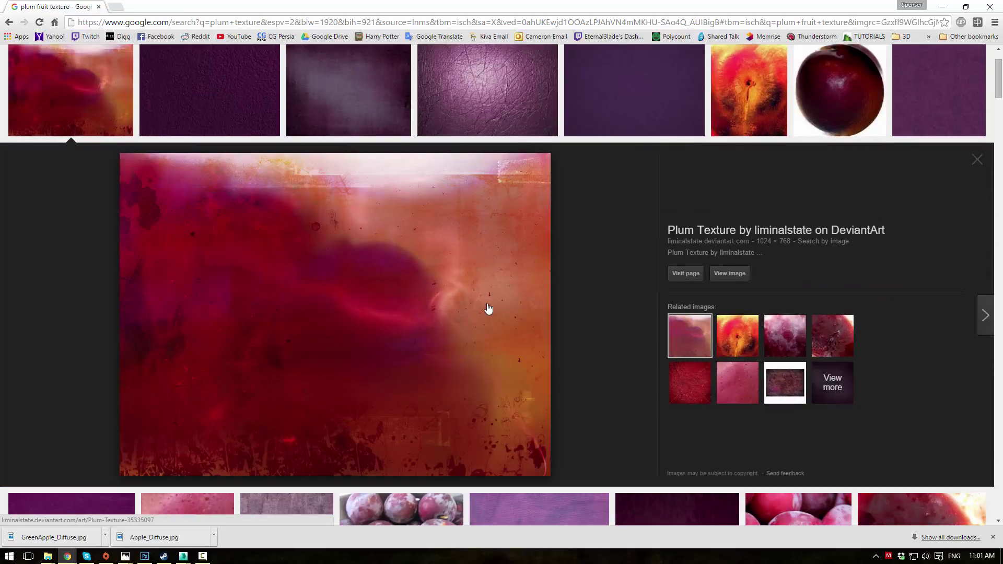
scroll(504, 318, down, 6)
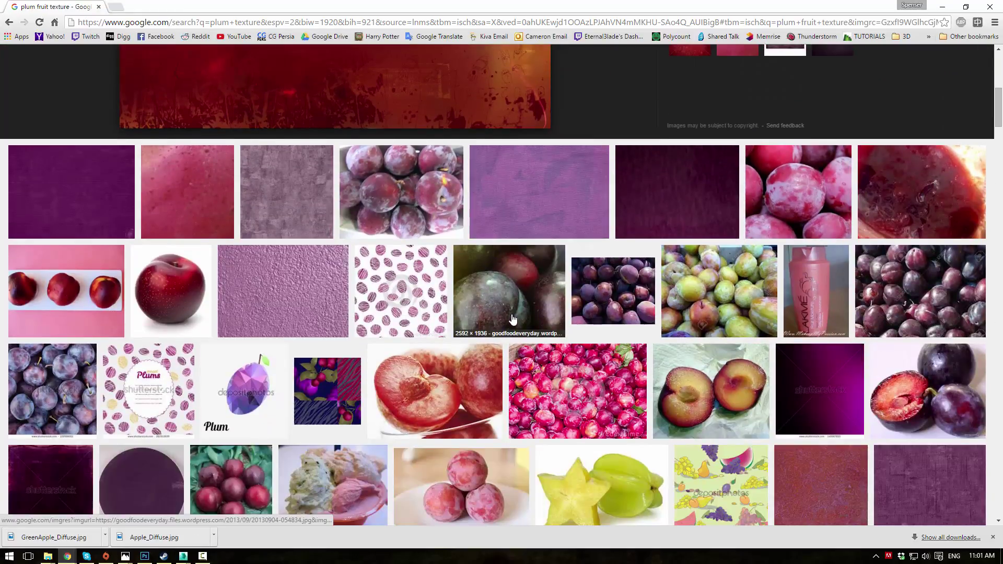
click(193, 174)
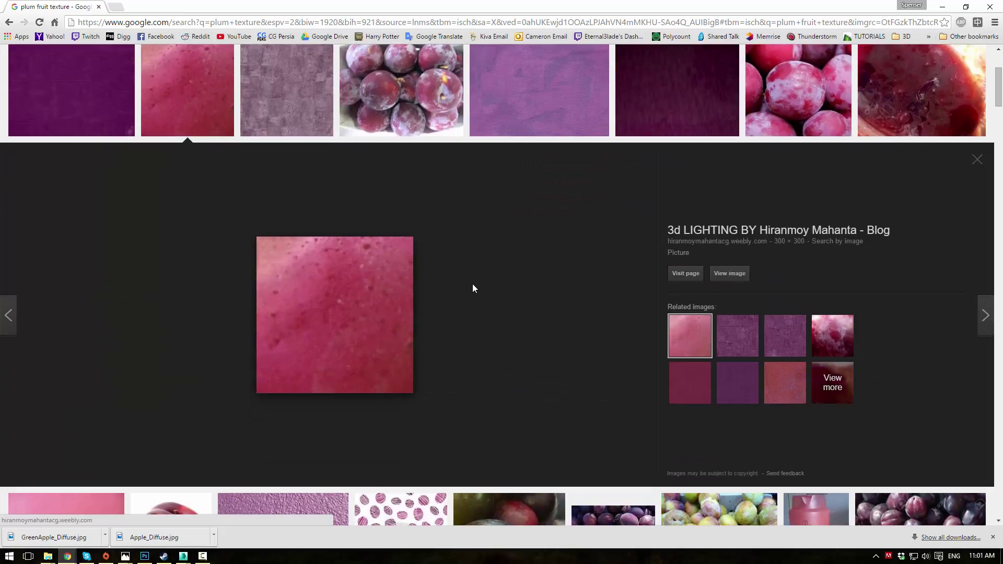
scroll(491, 287, down, 6)
scroll(497, 293, down, 5)
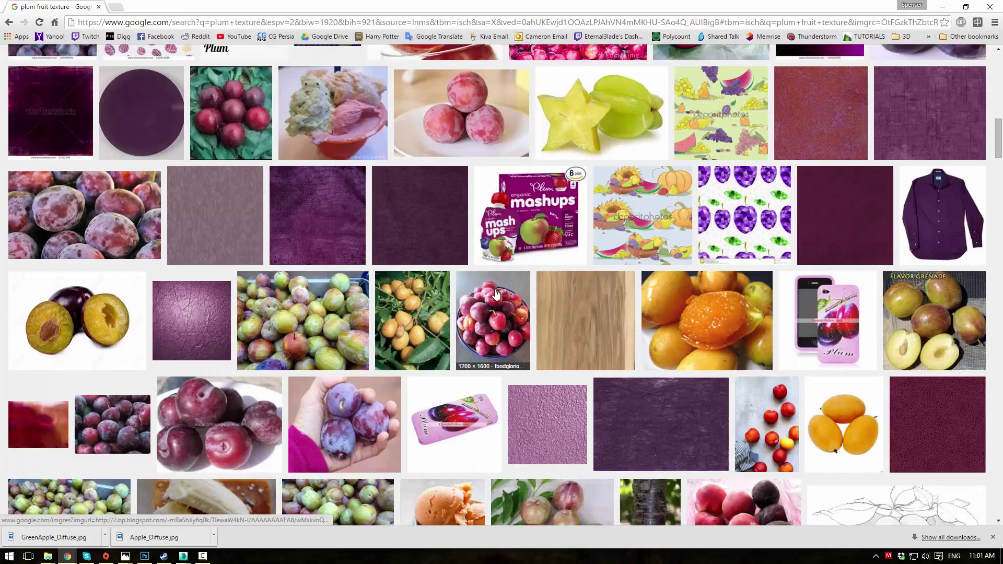
scroll(495, 294, down, 2)
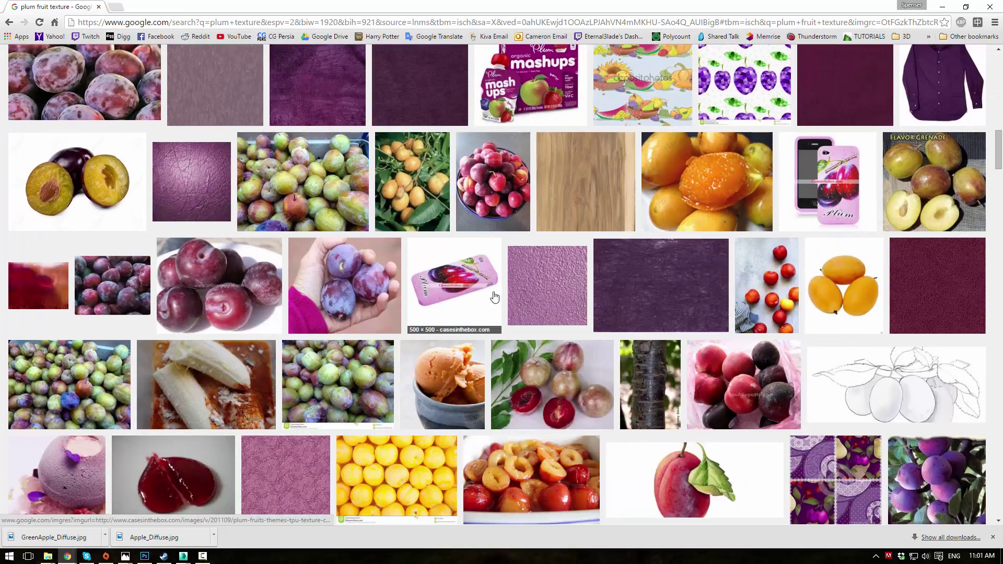
scroll(494, 296, up, 7)
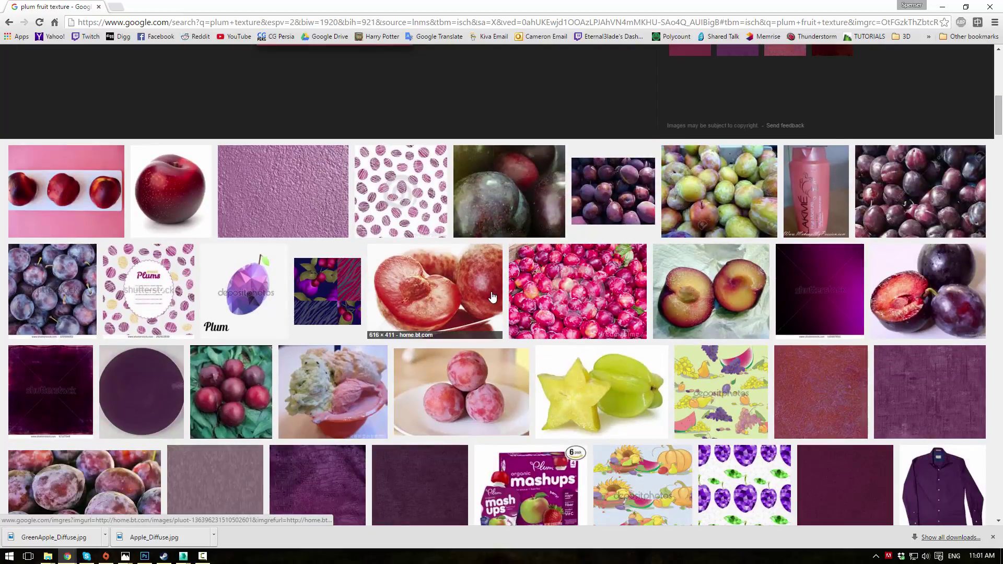
Step: Open the pink speckled plum texture at full size and save it as Plum_Diffuse in the Cruise Cabin Textures folder
scroll(492, 297, up, 5)
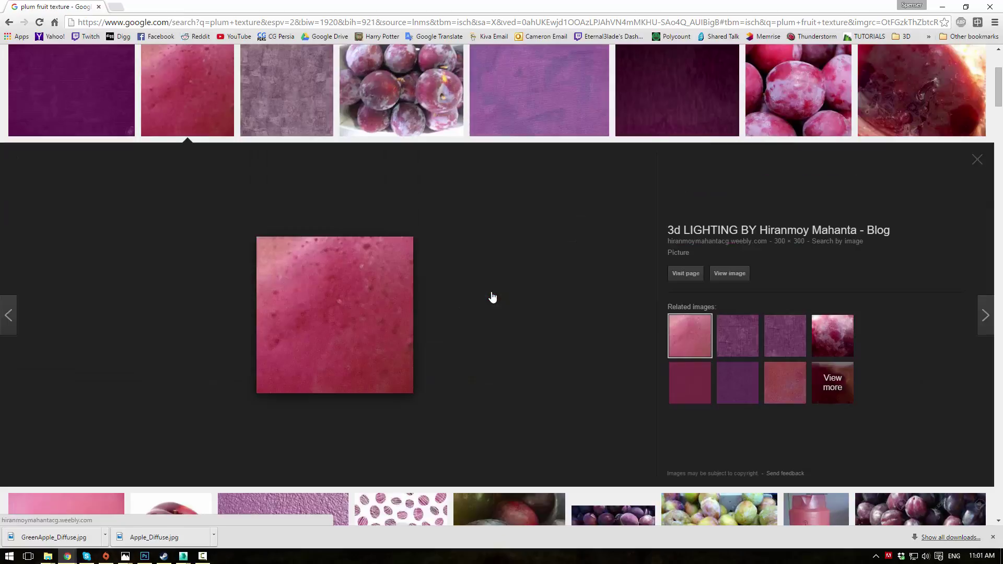
click(729, 273)
right_click(120, 109)
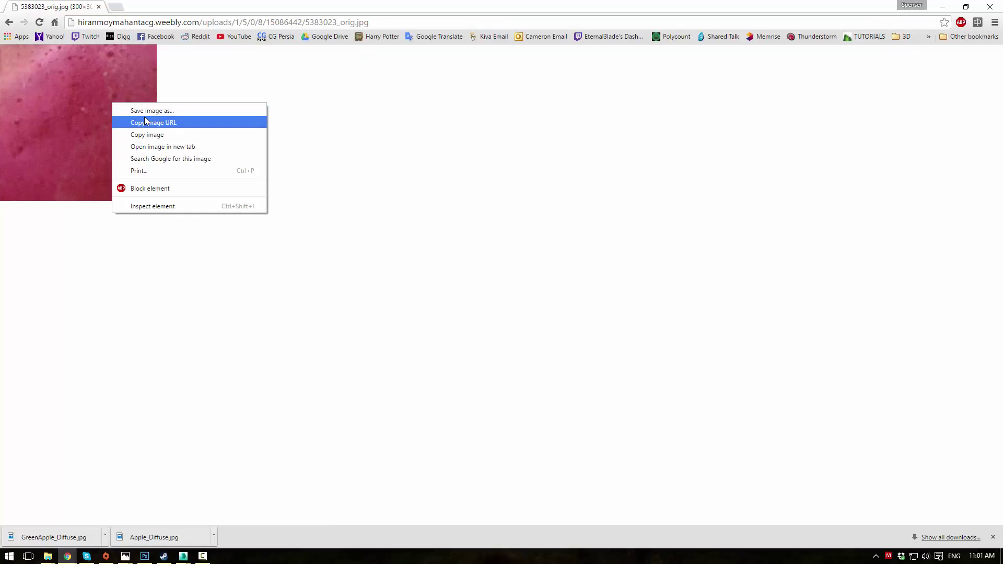
click(143, 110)
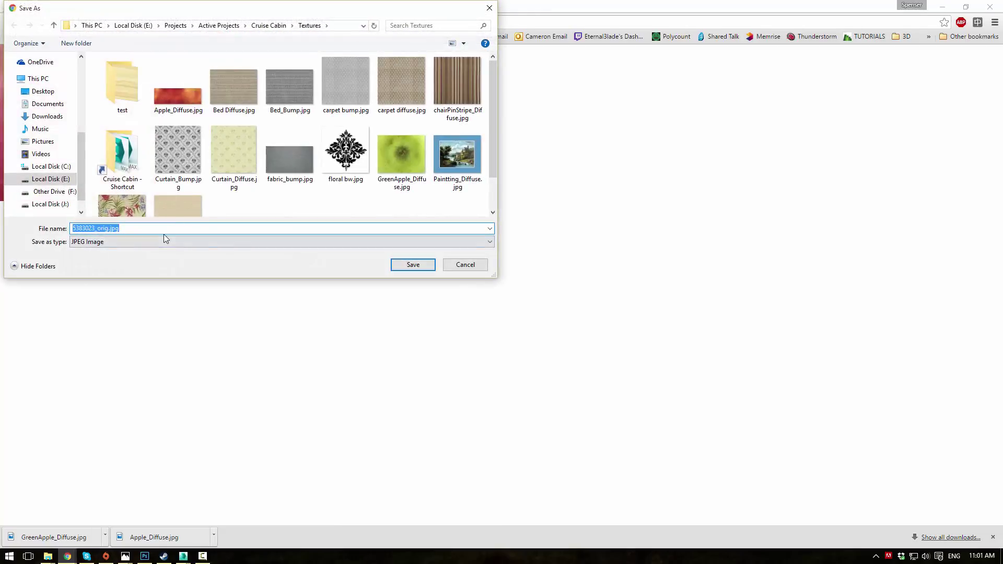
text(Plum_Diffuse)
key(Return)
Step: Switch back to 3ds Max and copy the Apple material with its bitmap to a free spot, naming the copy Plum
click(941, 7)
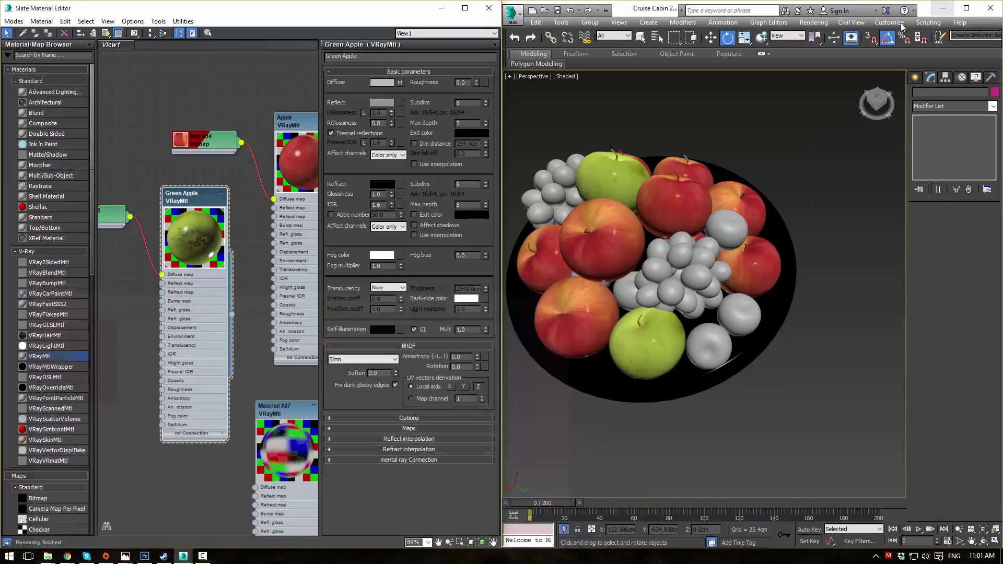
middle_drag(249, 116, 164, 202)
scroll(302, 107, down, 1)
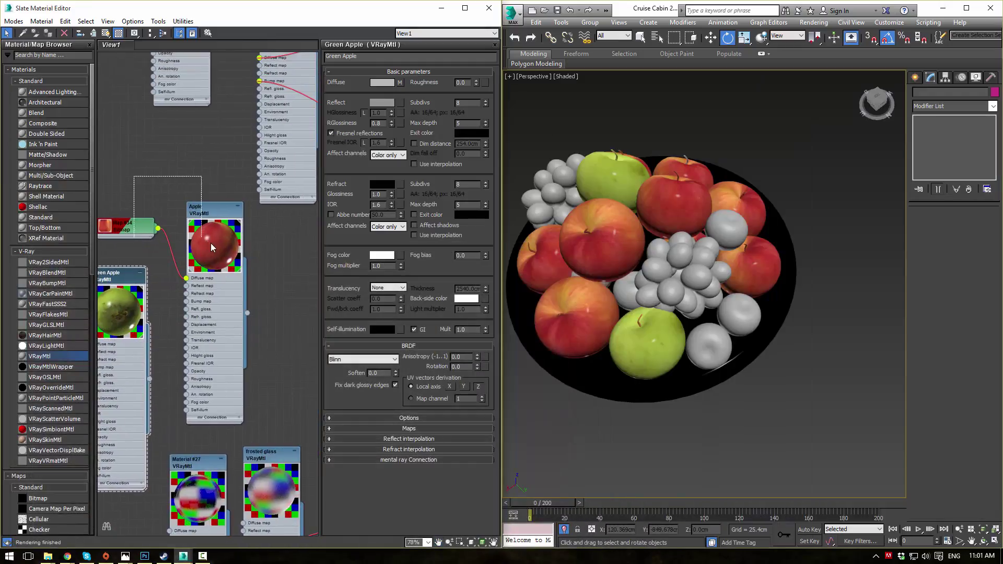
drag(211, 247, 218, 254)
shift+drag(216, 211, 100, 64)
middle_drag(213, 172, 318, 291)
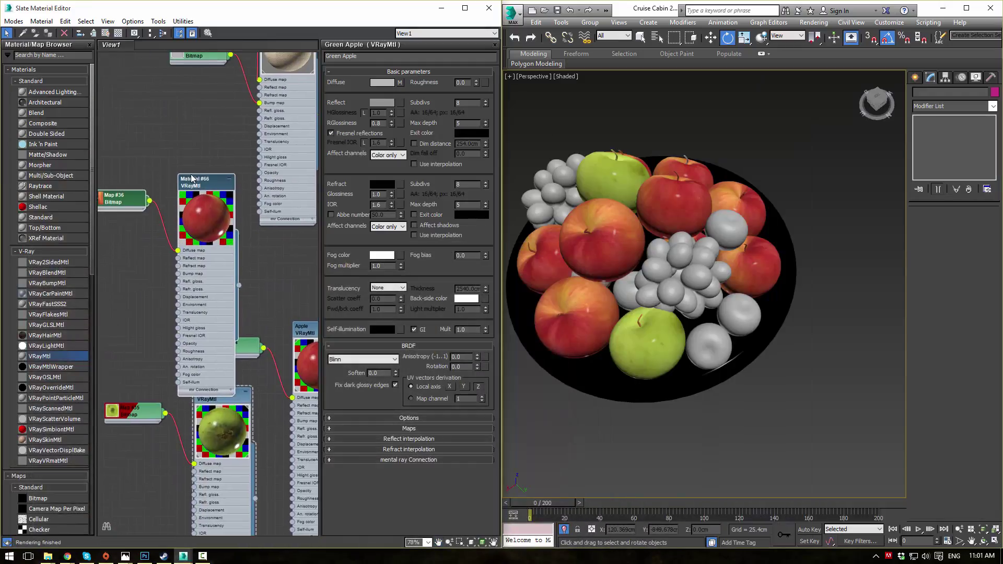
drag(192, 179, 200, 89)
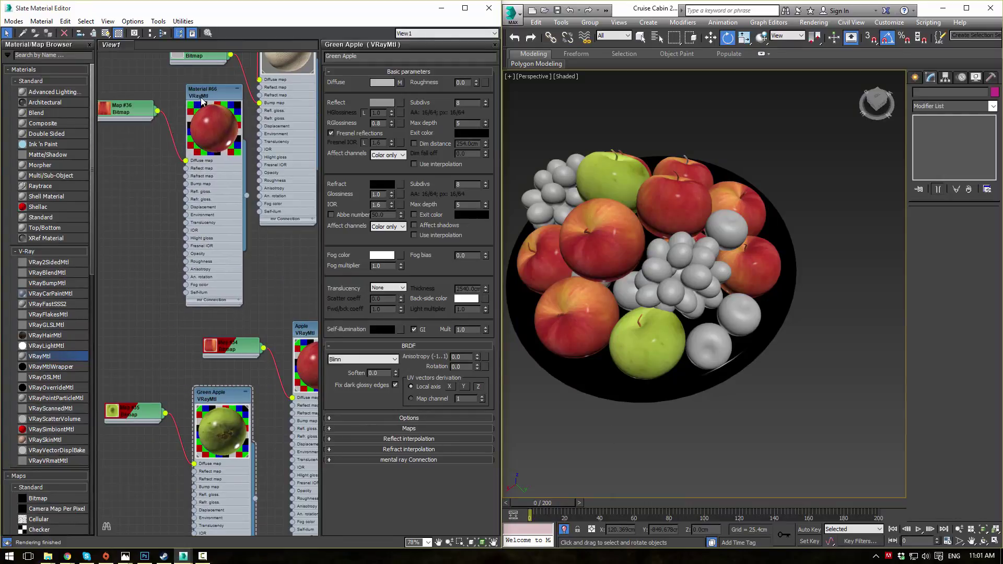
double_click(203, 101)
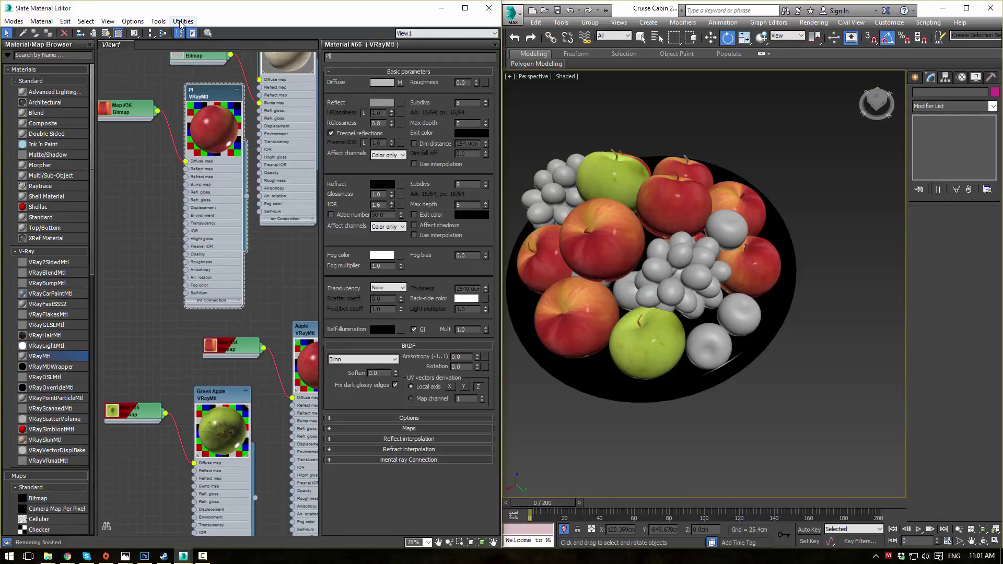
Step: Replace the image in the Plum material's diffuse bitmap with Plum_Diffuse.jpg
middle_drag(142, 124, 183, 170)
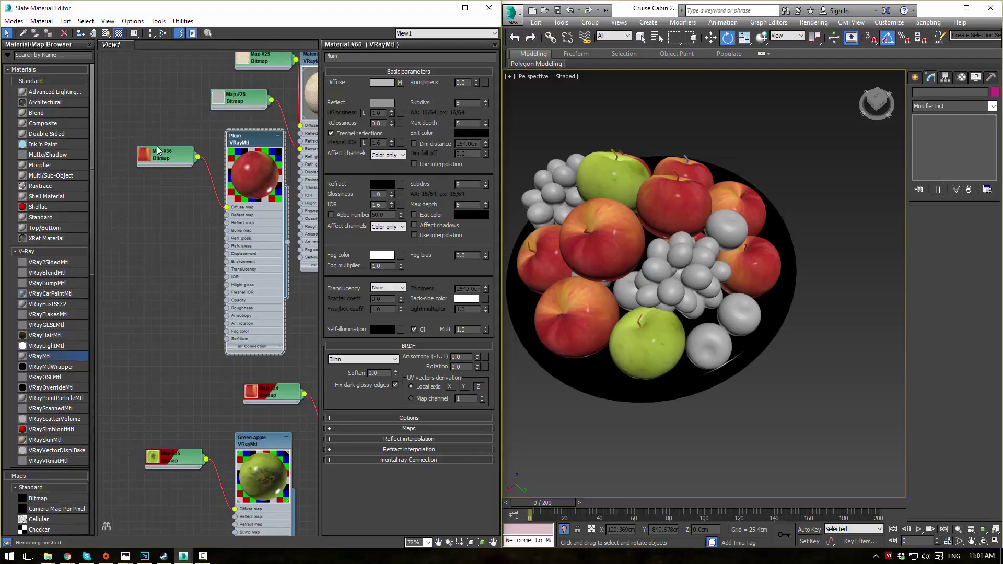
double_click(163, 157)
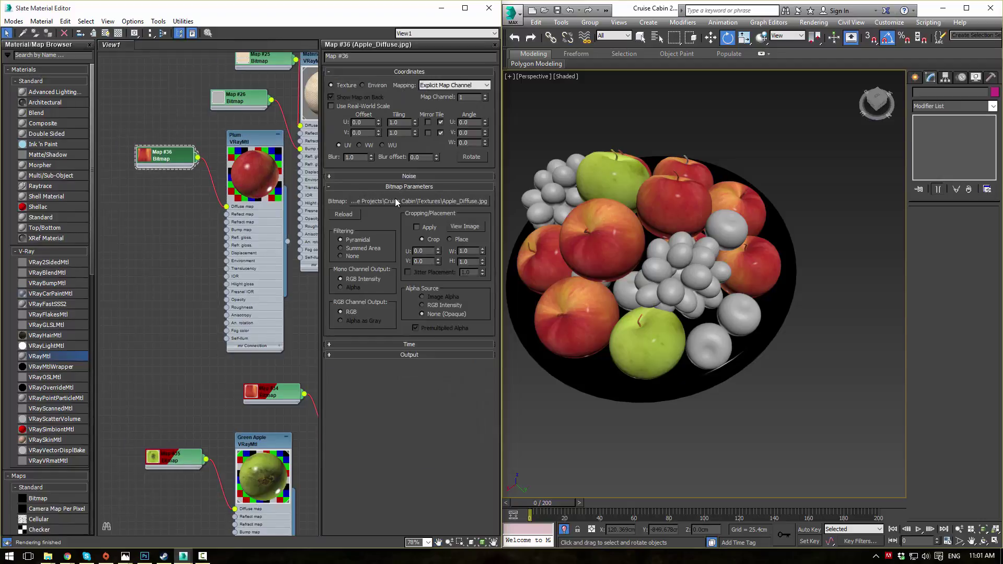
click(395, 201)
scroll(344, 182, down, 5)
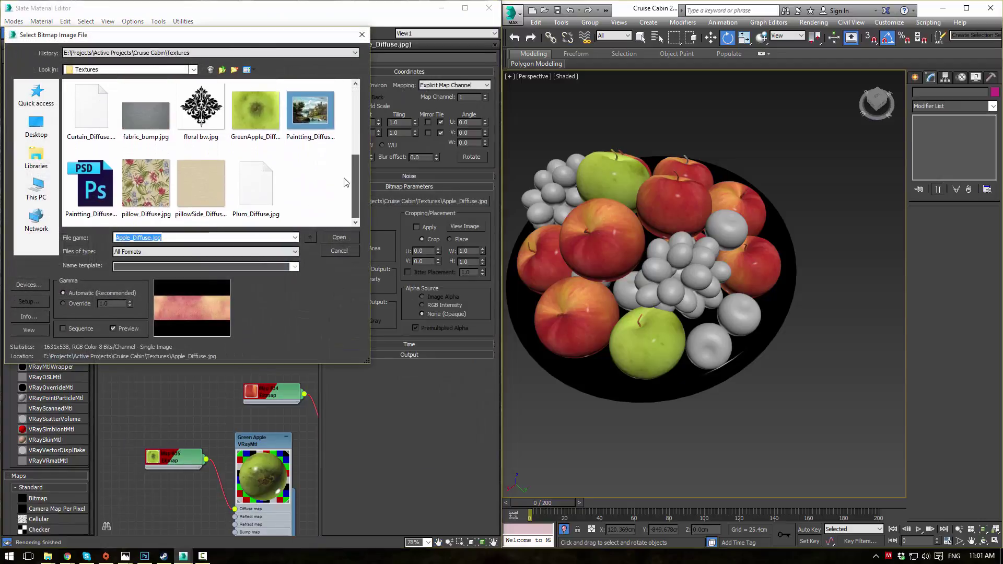
click(255, 184)
click(339, 237)
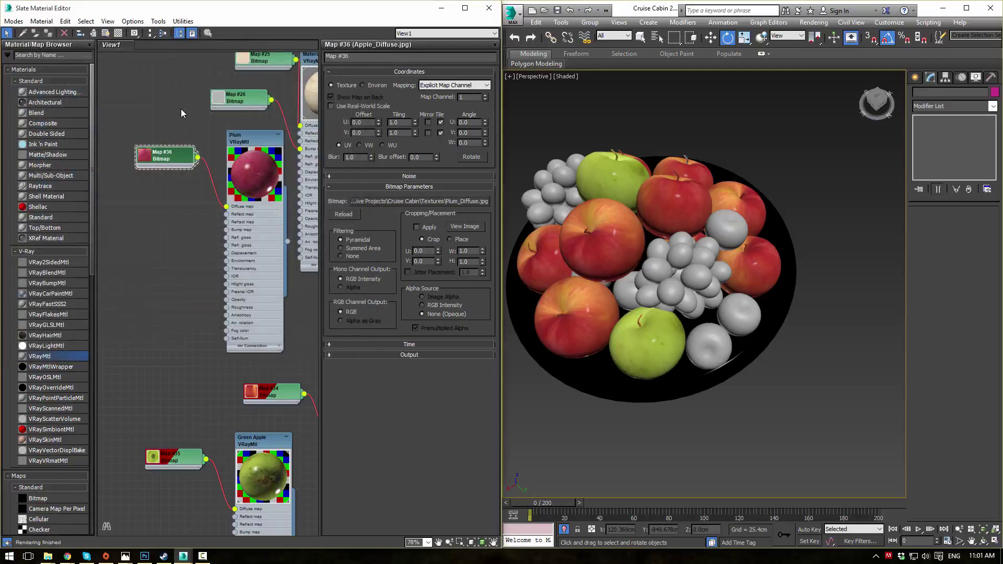
Step: Set the Plum material's reflection glossiness to 0.6
click(181, 113)
middle_drag(206, 139, 157, 140)
click(203, 140)
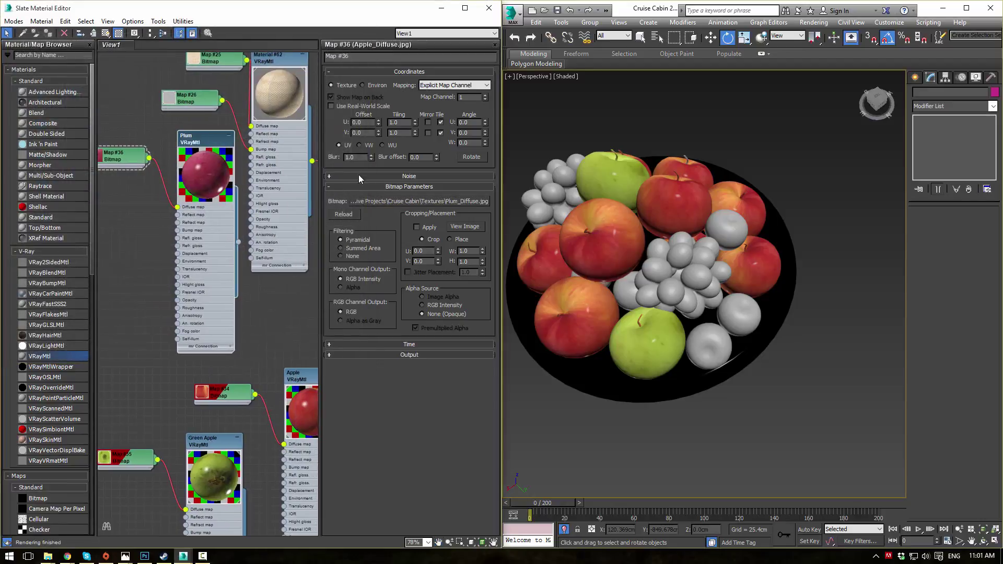
double_click(226, 149)
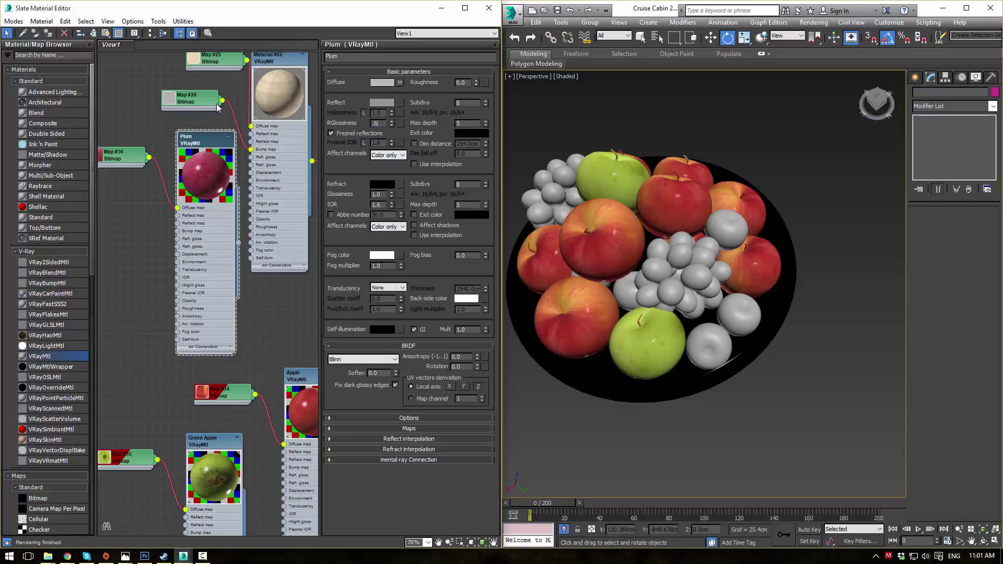
key(Return)
click(153, 139)
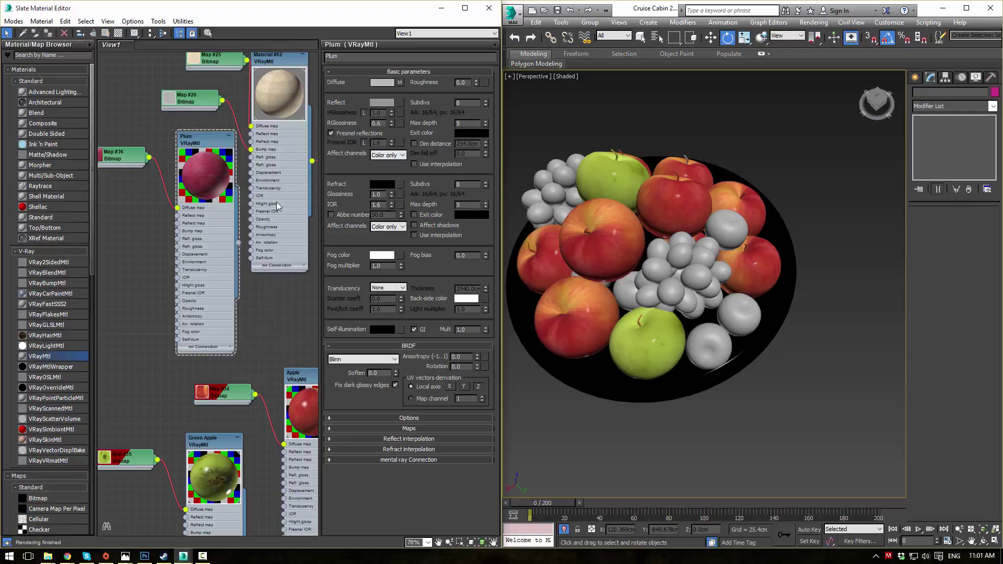
Step: Assign the Plum material to all the plum spheres around the bowl and show its texture in the viewport
middle_drag(277, 202, 256, 202)
click(705, 344)
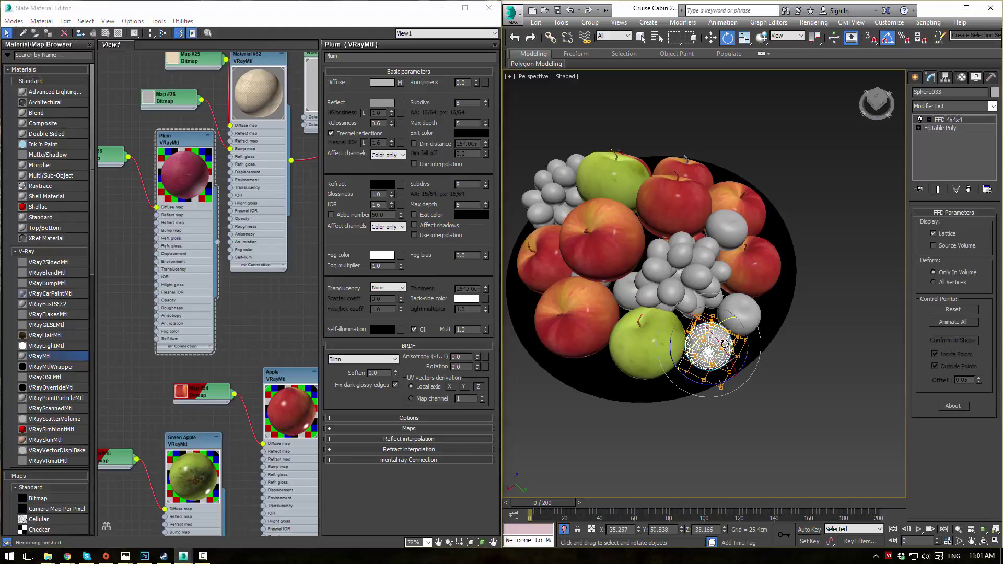
key(q)
ctrl+click(743, 308)
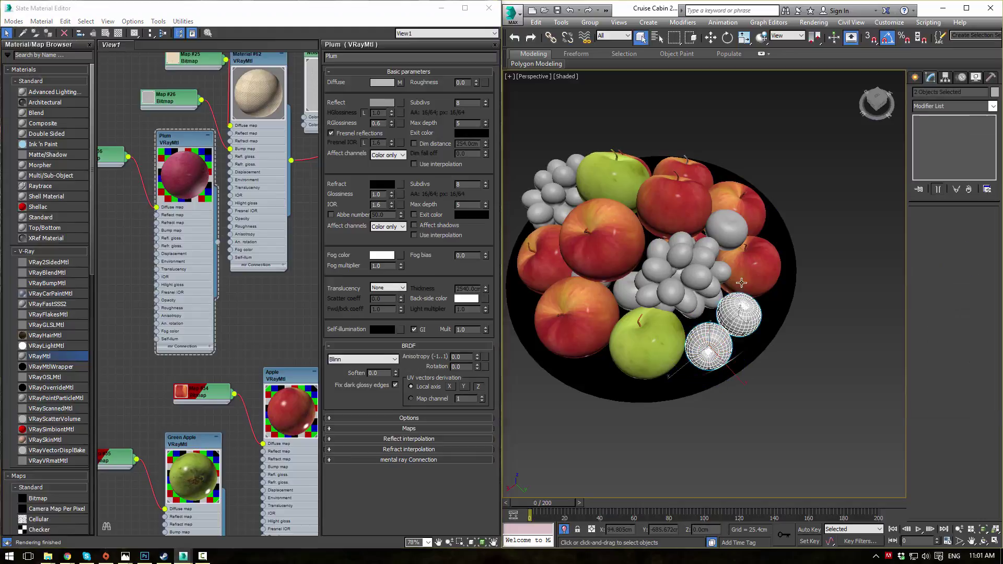
ctrl+click(726, 230)
ctrl+click(635, 290)
alt+middle_drag(687, 303, 723, 285)
ctrl+click(573, 338)
alt+middle_drag(694, 339, 538, 353)
ctrl+click(768, 374)
alt+middle_drag(841, 387, 634, 352)
ctrl+click(555, 372)
alt+middle_drag(556, 370, 533, 318)
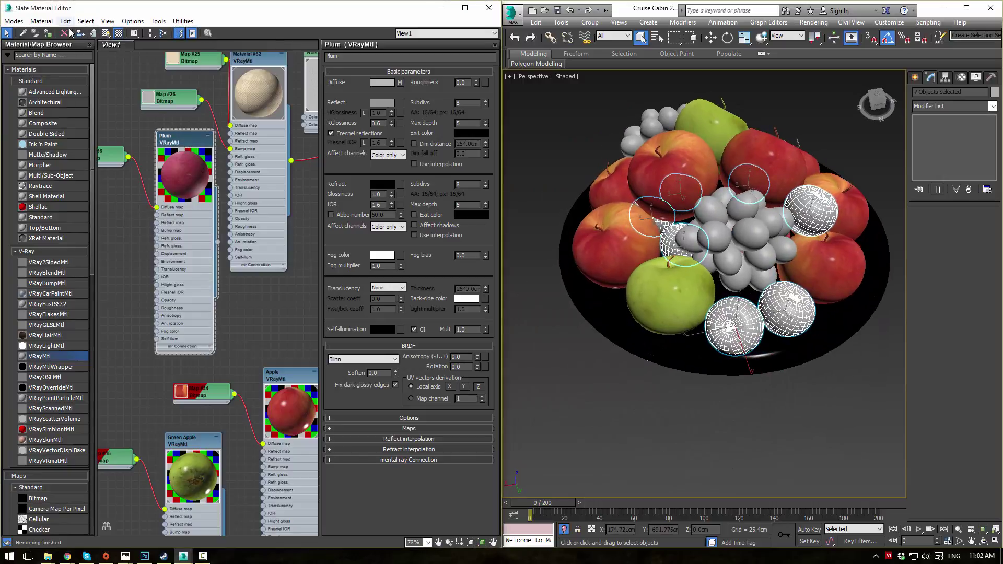
double_click(123, 151)
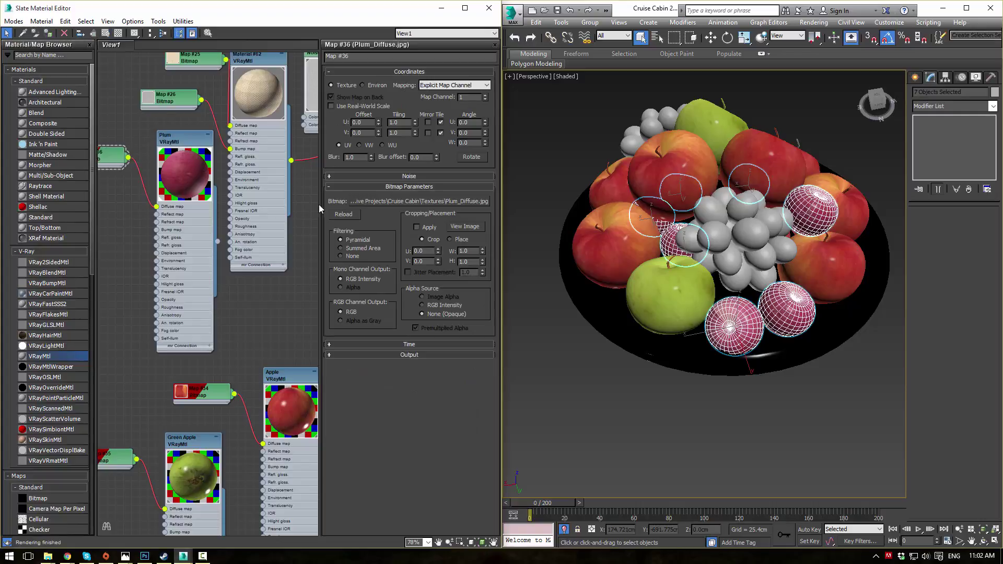
Step: Rotate the two front plums and the plum between the red apples individually to reorient their textures
click(756, 427)
alt+middle_drag(756, 427, 695, 349)
click(694, 347)
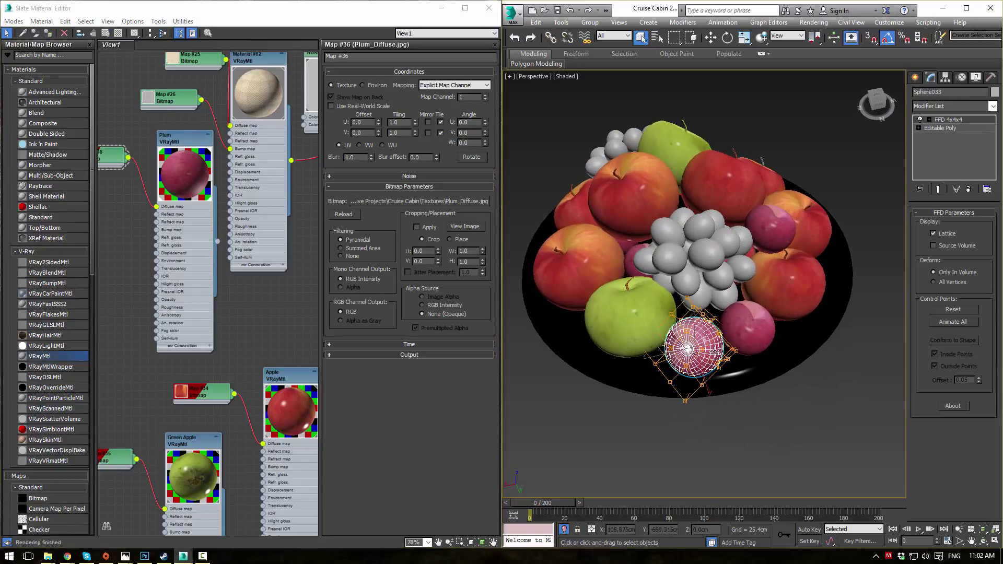
key(e)
drag(677, 359, 703, 335)
mouse_move(758, 320)
mouse_down()
mouse_move(737, 330)
mouse_move(752, 325)
mouse_move(744, 313)
mouse_up()
click(799, 349)
middle_drag(799, 349, 685, 398)
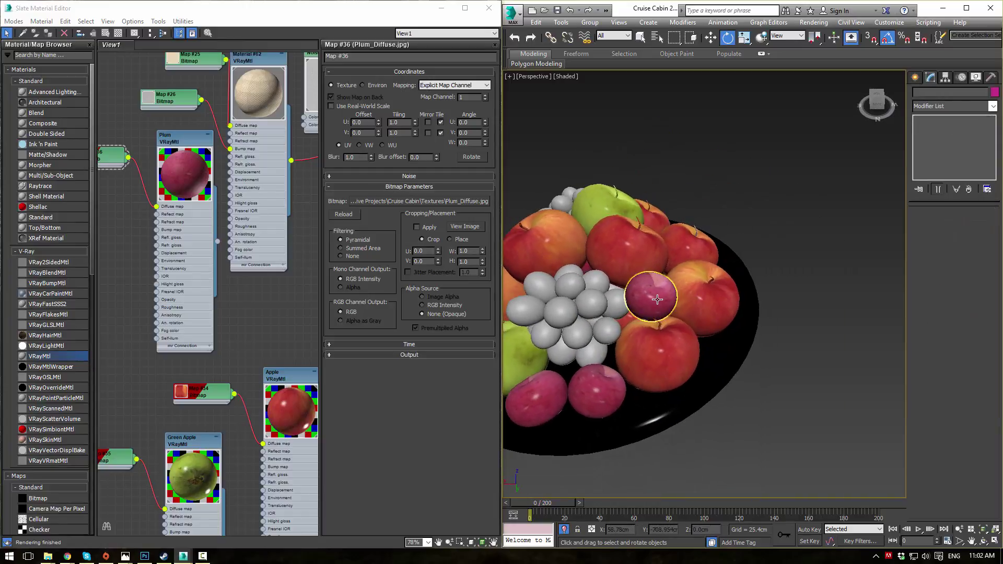
click(654, 300)
drag(655, 307, 662, 287)
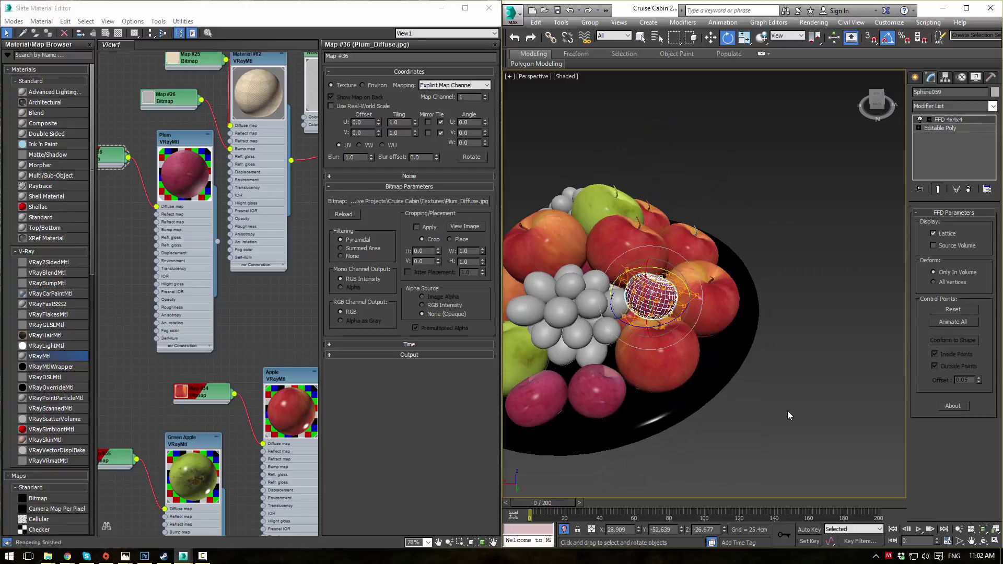
click(787, 411)
Step: Add a VRayFastSSS2 material in an empty area of the node view and name it Grapes
alt+middle_drag(640, 285, 683, 291)
scroll(656, 305, down, 5)
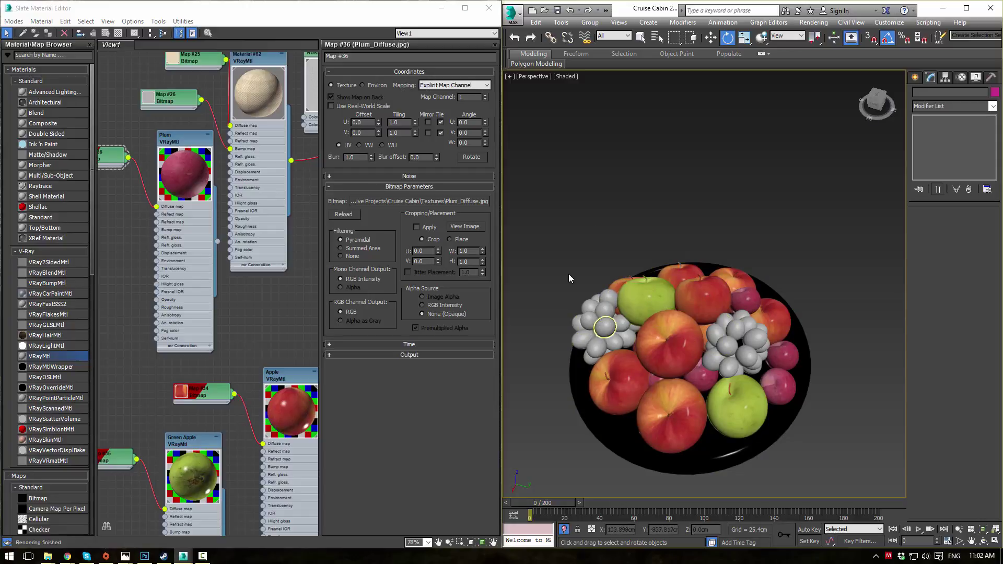
alt+middle_drag(597, 249, 564, 252)
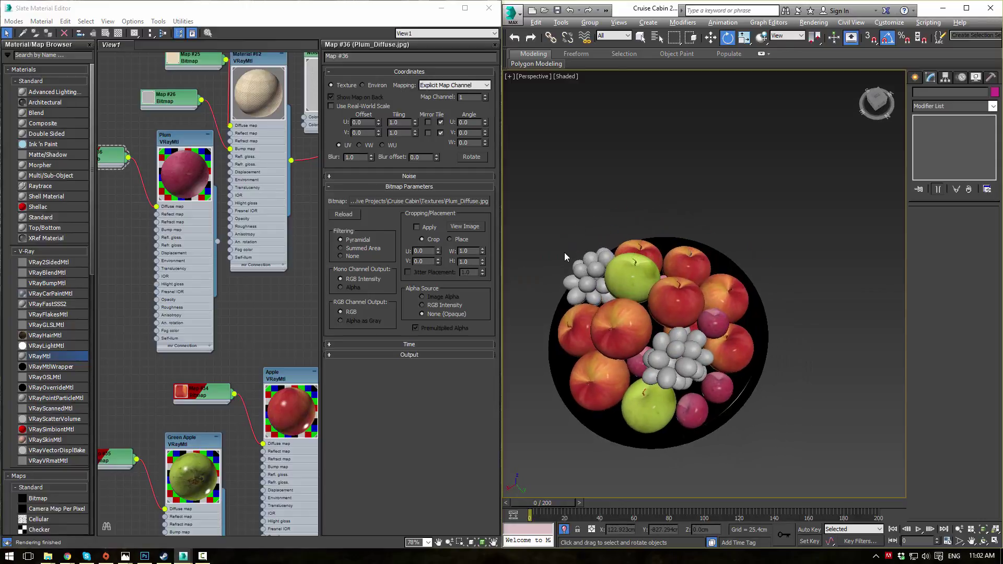
middle_drag(239, 236, 188, 211)
scroll(235, 251, down, 4)
middle_drag(135, 104, 161, 284)
scroll(199, 253, up, 2)
middle_drag(199, 253, 126, 286)
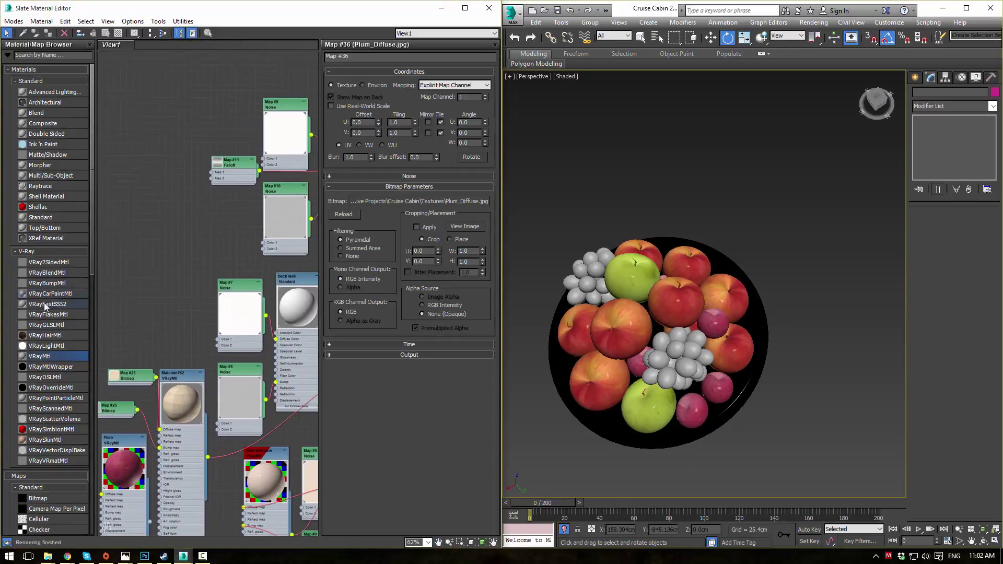
drag(45, 303, 150, 227)
scroll(137, 228, up, 4)
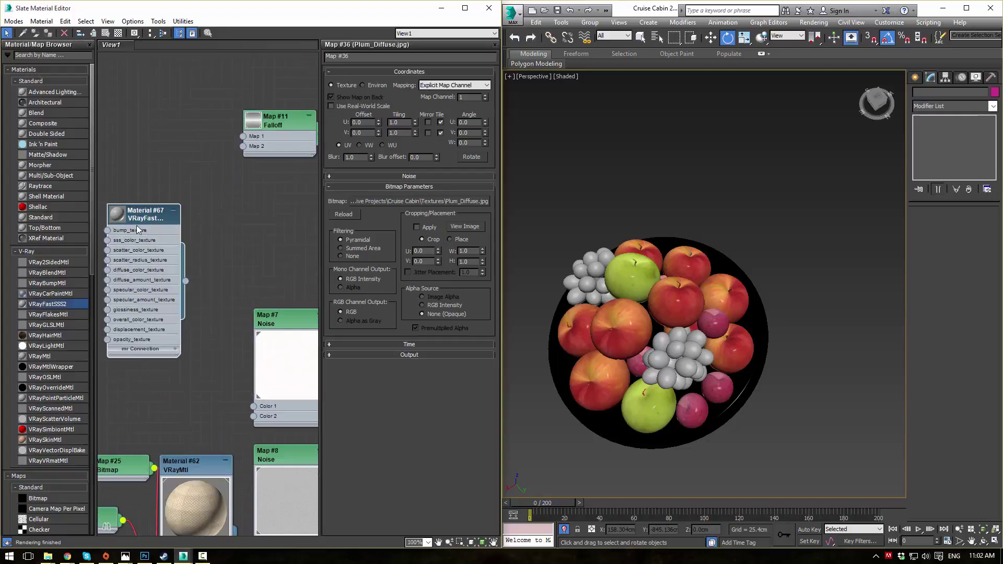
double_click(174, 223)
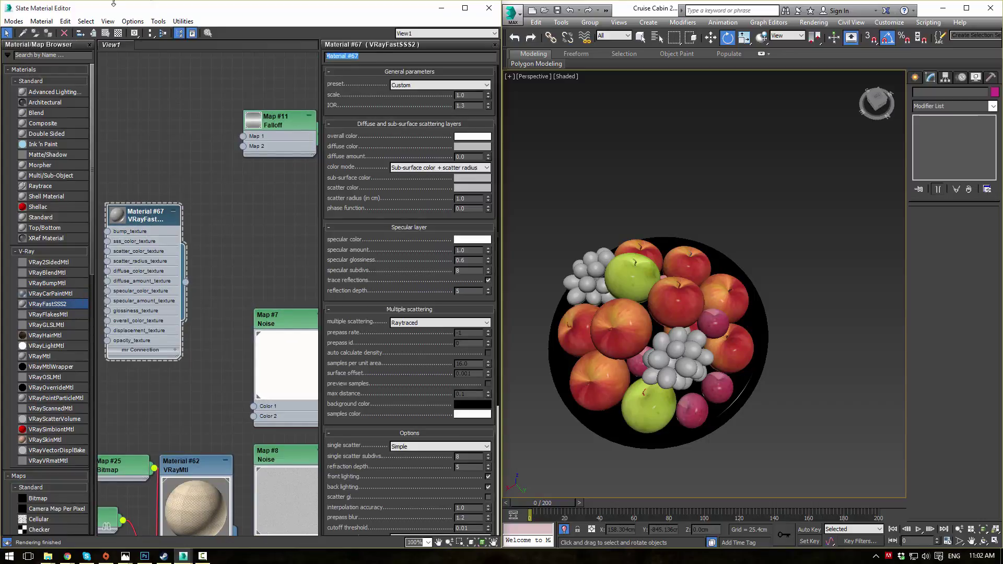
text(Grapes)
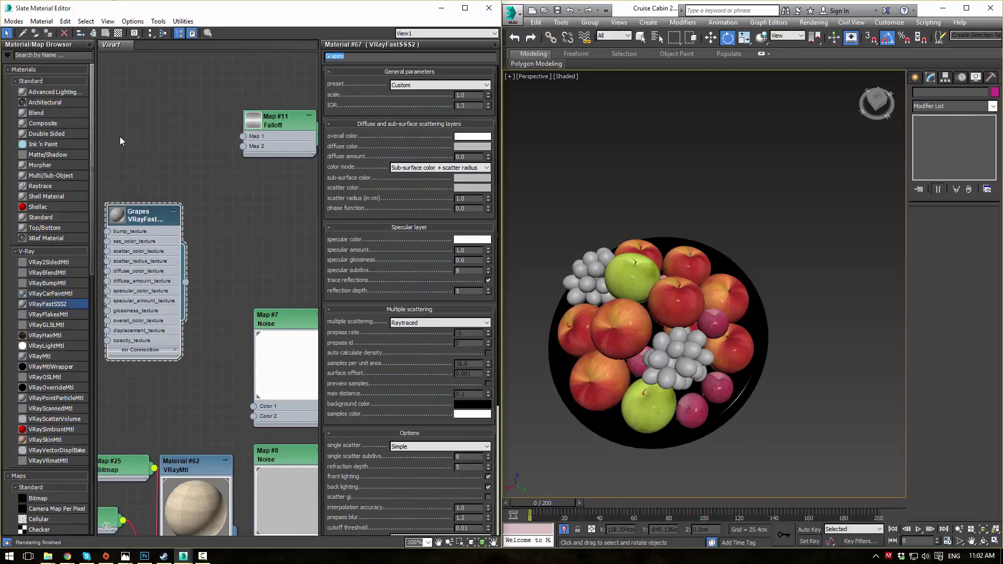
click(120, 138)
Step: Select only the grapes of both clusters, excluding the plate, apples and plums, and isolate them
drag(543, 181, 832, 486)
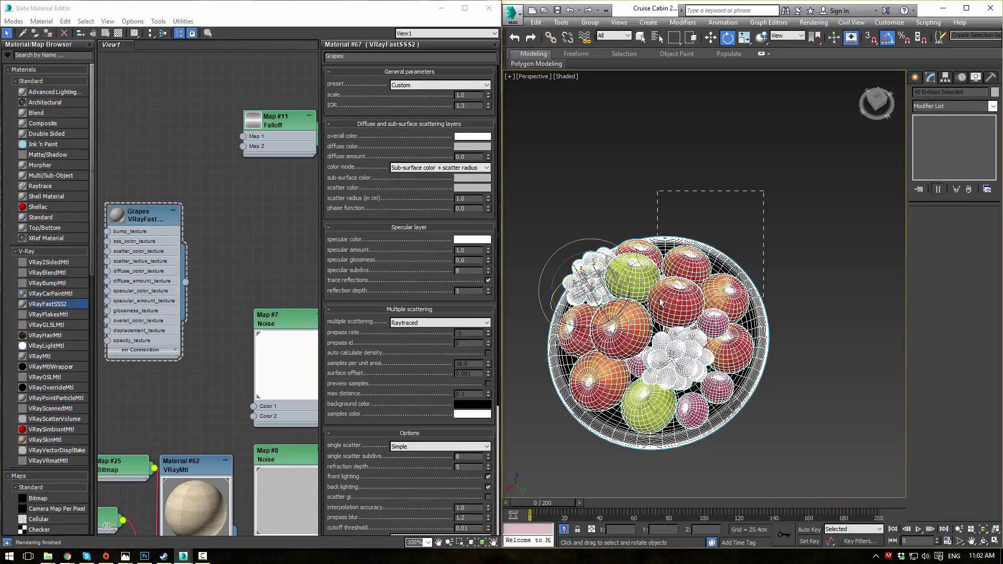
alt+drag(660, 299, 658, 298)
alt+click(711, 324)
key(q)
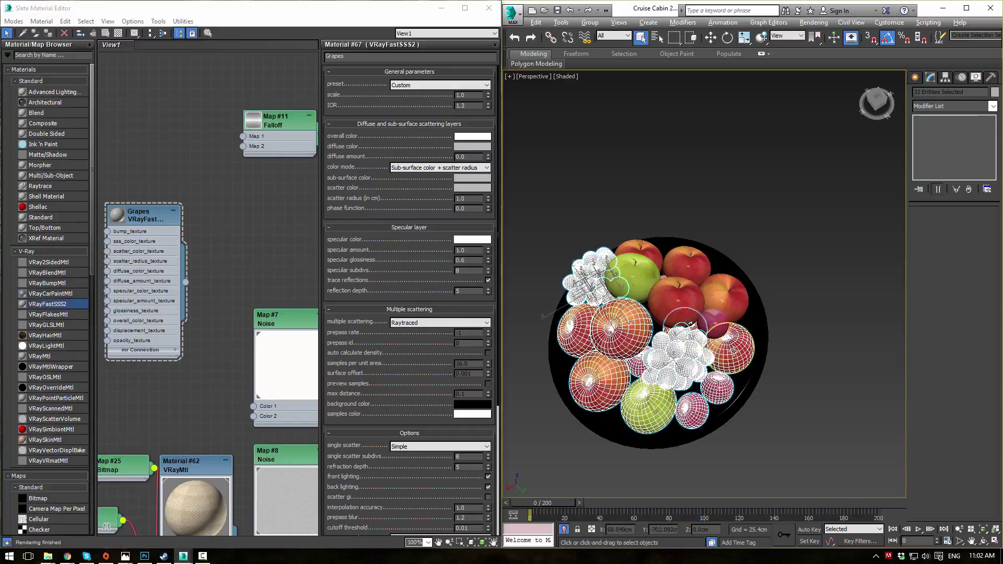
alt+click(734, 352)
alt+click(719, 390)
alt+click(693, 409)
alt+click(646, 405)
alt+click(599, 383)
alt+click(577, 337)
alt+click(621, 326)
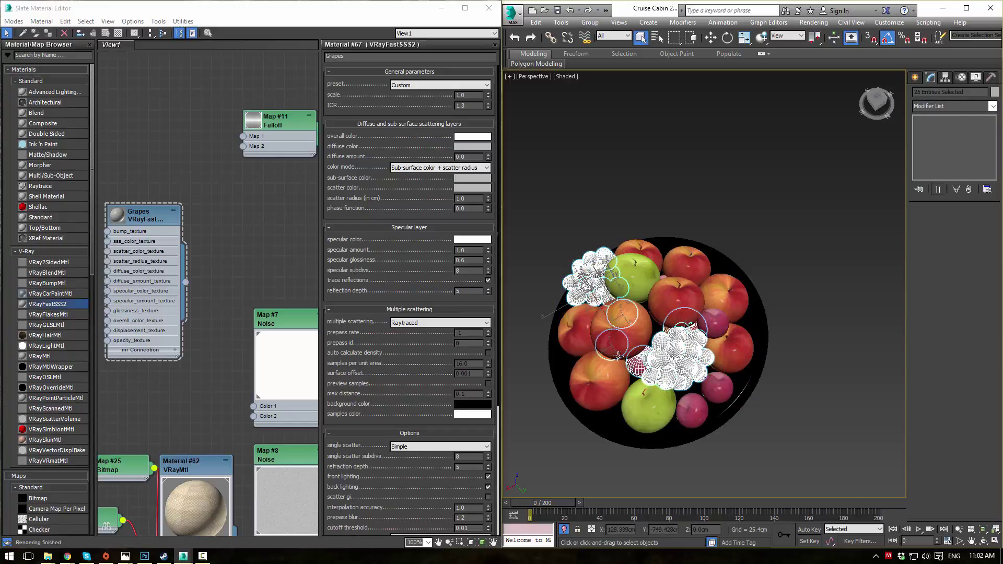
alt+click(638, 365)
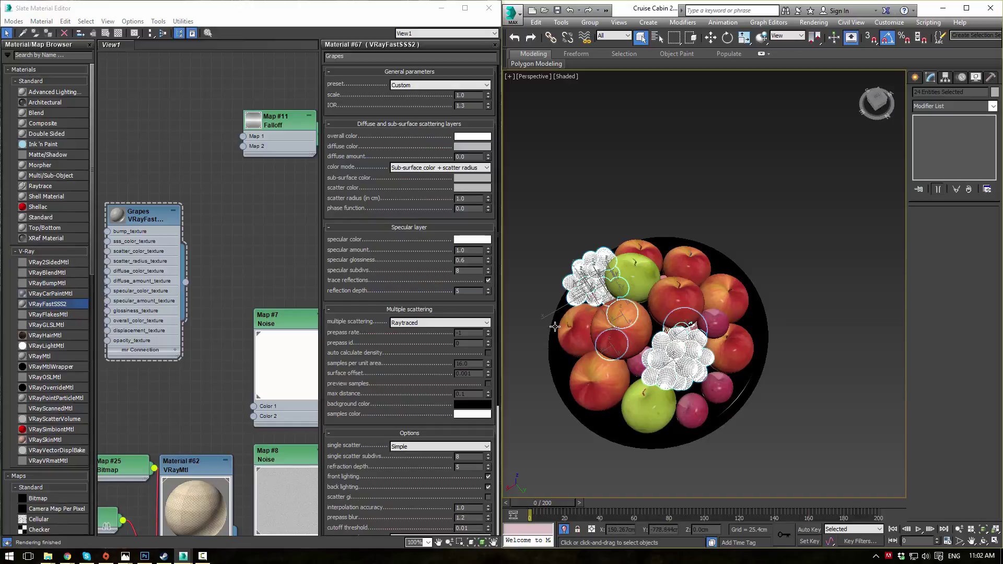
alt+drag(629, 361, 630, 359)
alt+click(685, 307)
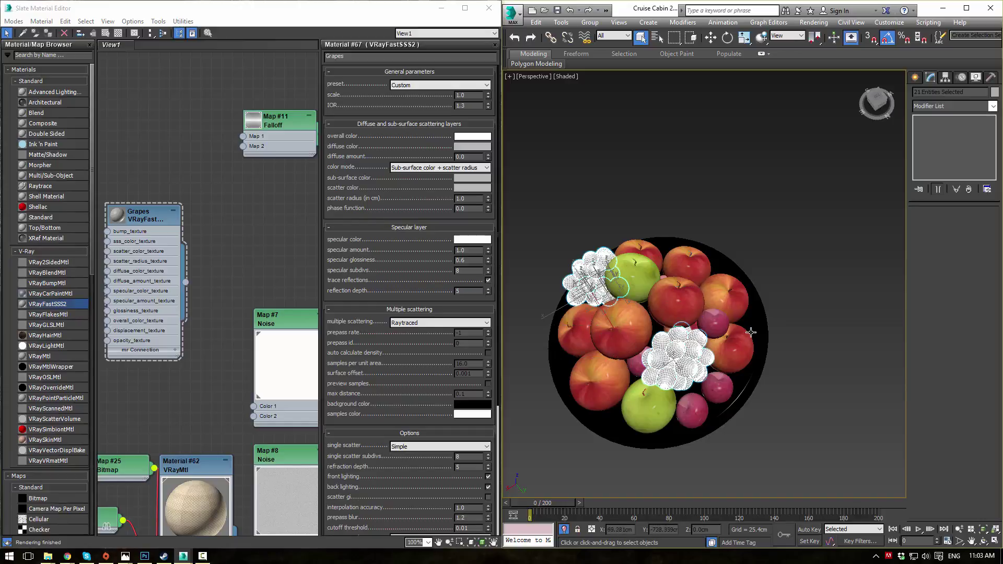
mouse_move(685, 307)
alt+middle_down()
mouse_move(700, 299)
mouse_move(586, 265)
mouse_move(584, 274)
mouse_move(703, 296)
mouse_move(732, 318)
mouse_move(698, 295)
alt+middle_up()
right_click(692, 230)
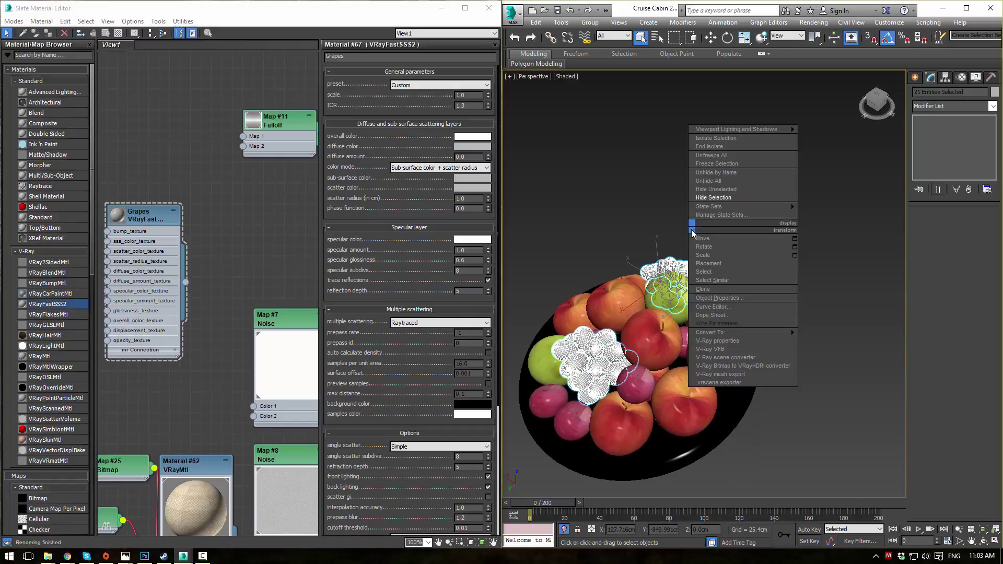
click(703, 138)
alt+middle_drag(703, 220, 689, 261)
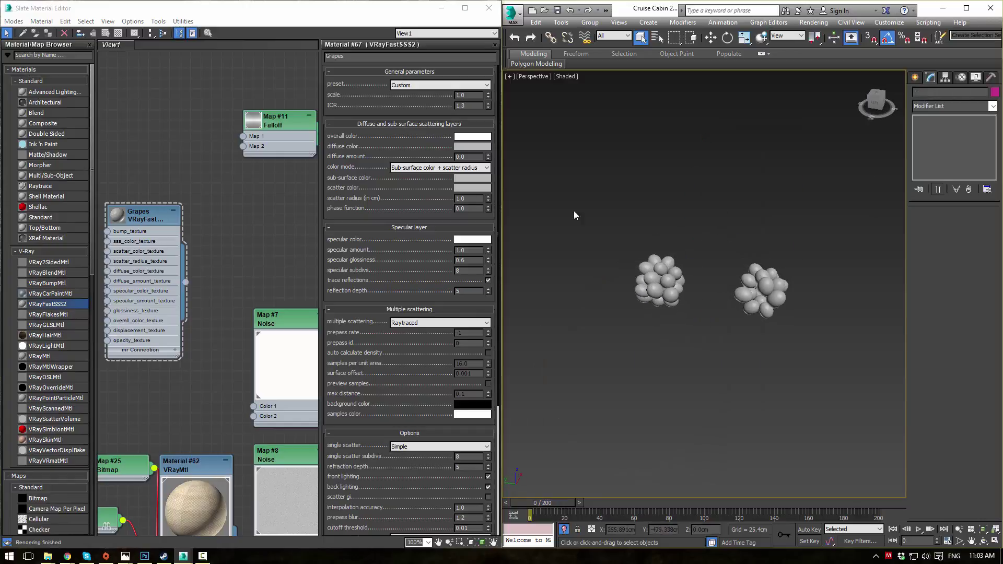
Step: Assign the Grapes material to all the isolated grapes and end the isolation to bring back the full cabin scene
drag(574, 211, 818, 370)
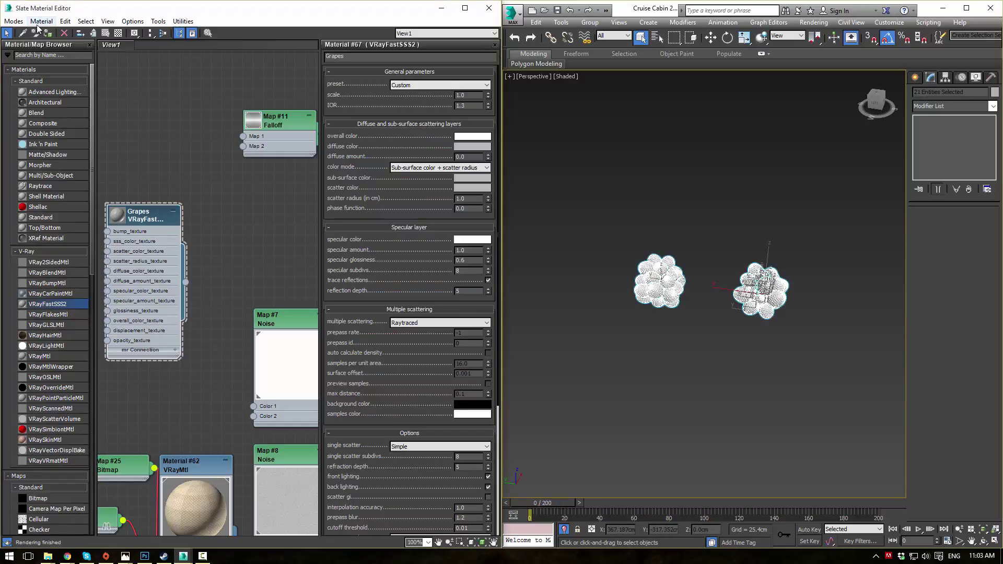
click(612, 203)
right_click(613, 200)
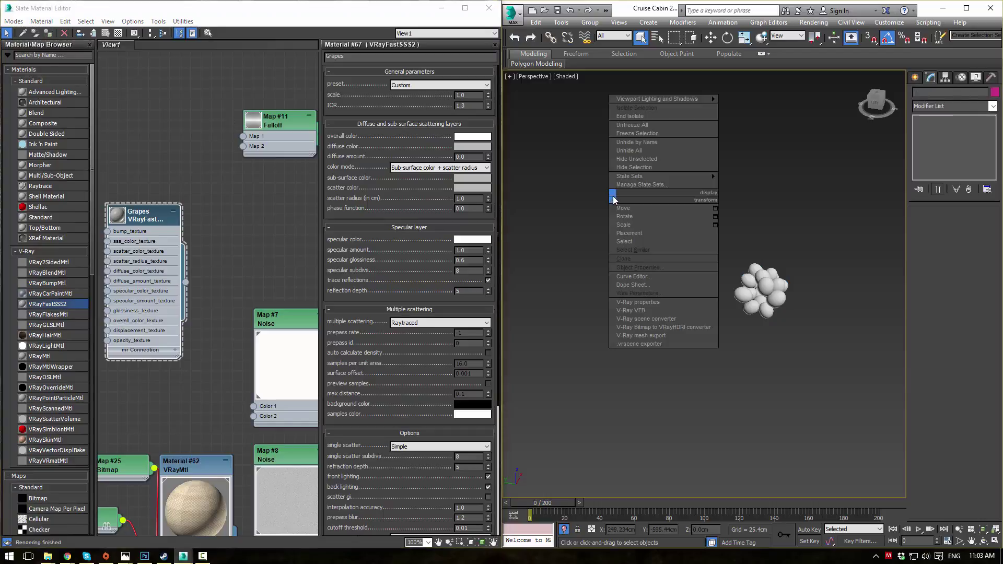
click(629, 115)
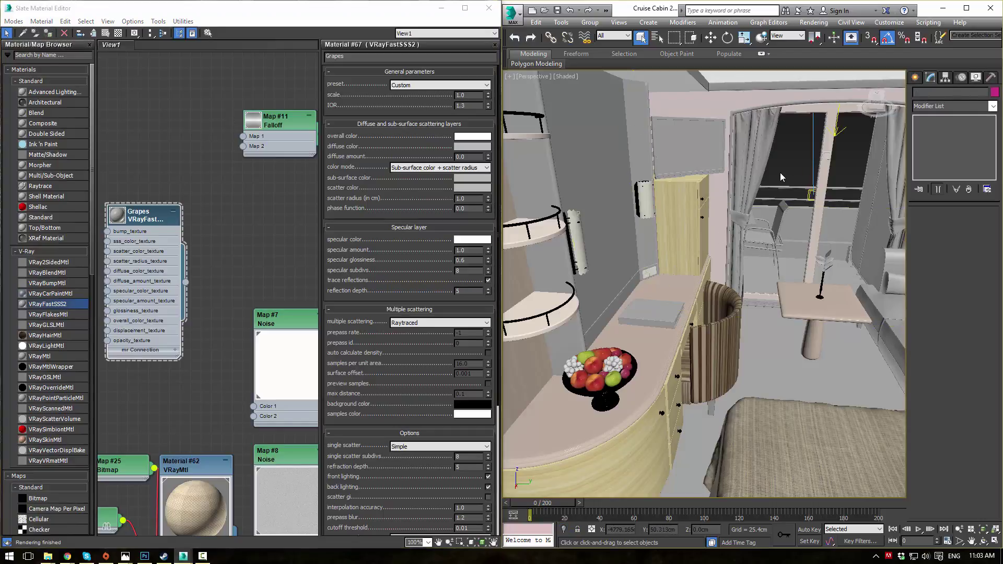
Step: Reposition the Grapes node in an empty area of the node view and set its material preset to Ketchup
key(c)
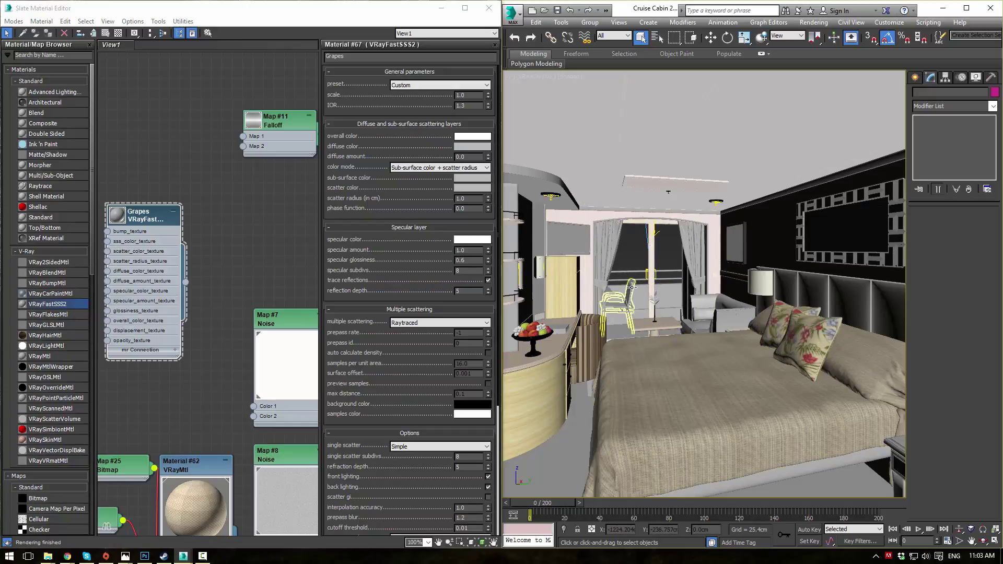
scroll(631, 287, up, 1)
key(shift+z)
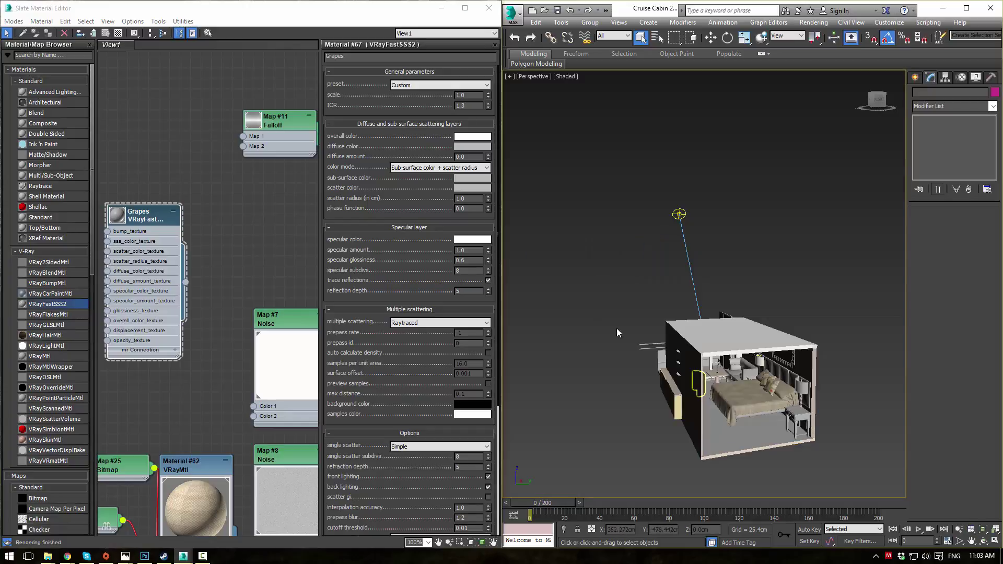
alt+middle_drag(736, 385, 643, 377)
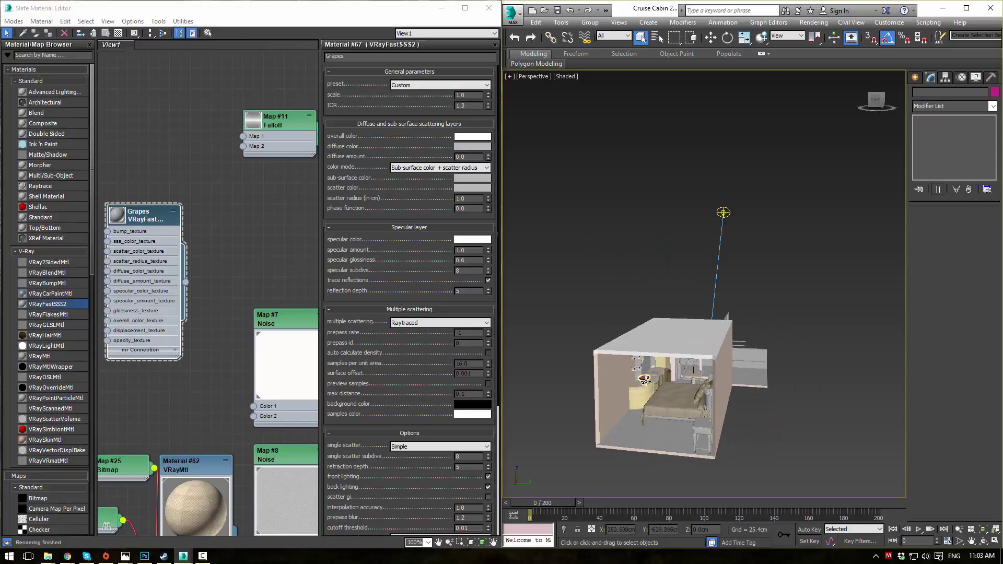
click(645, 381)
key(z)
alt+middle_drag(679, 250, 707, 322)
scroll(730, 291, up, 3)
middle_drag(203, 192, 215, 191)
drag(160, 210, 212, 178)
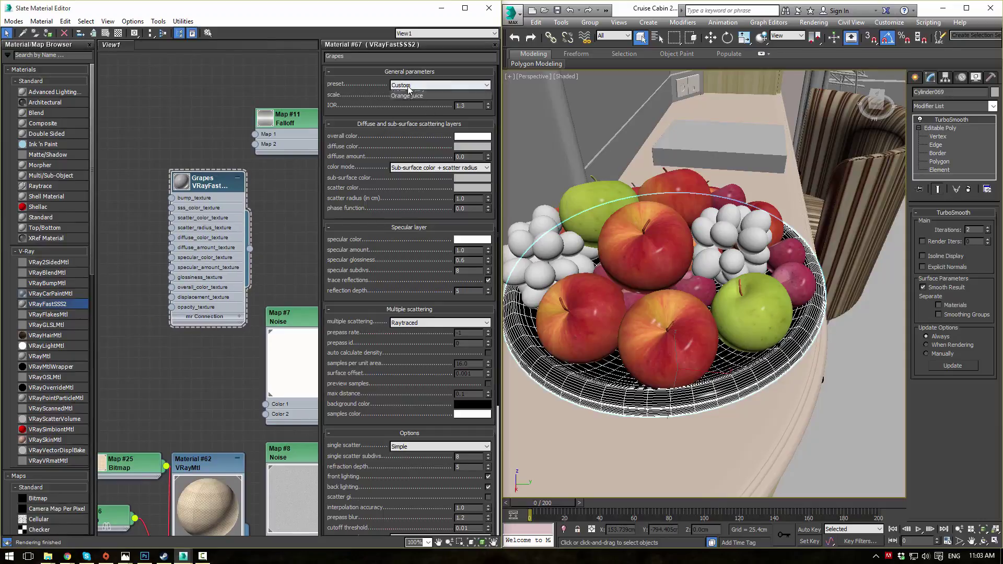
click(409, 85)
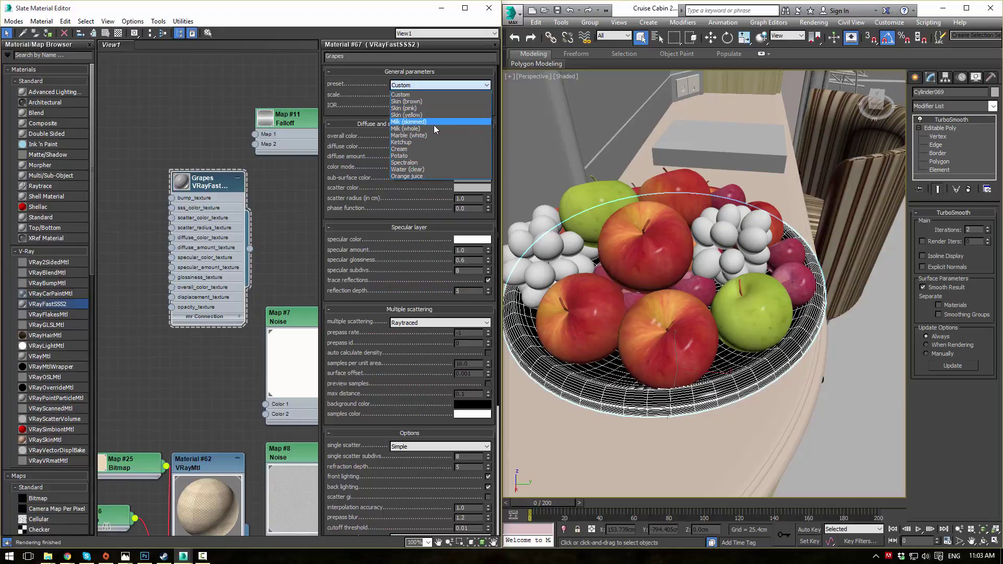
click(427, 142)
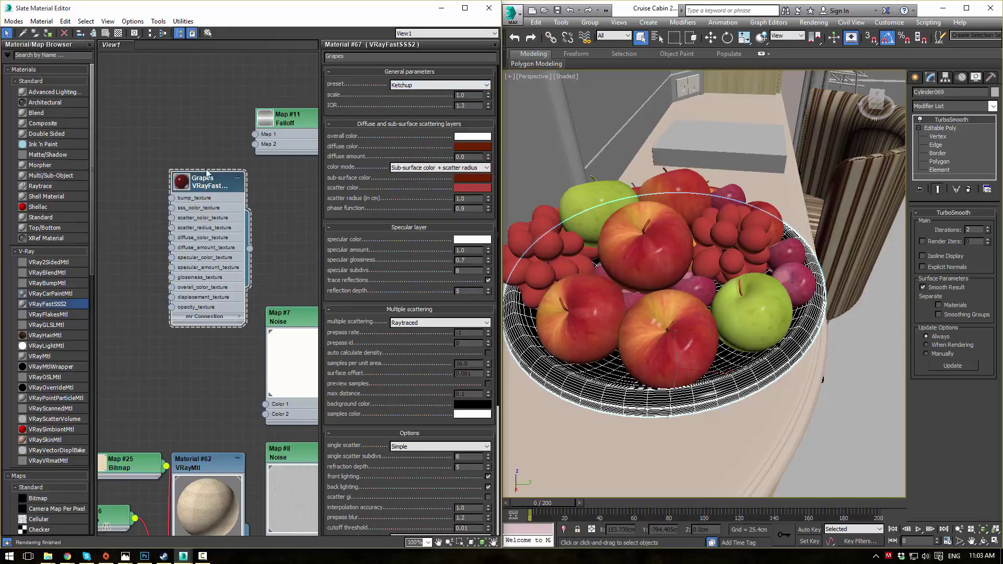
Step: Set the Grapes material's diffuse color to a bright green with green 181 and blue 0
click(487, 148)
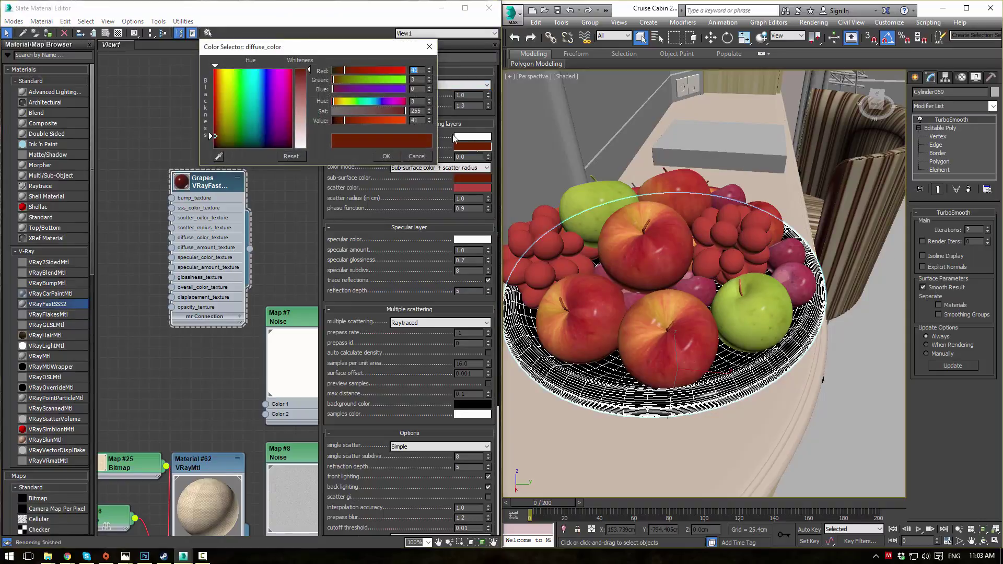
drag(377, 82, 370, 80)
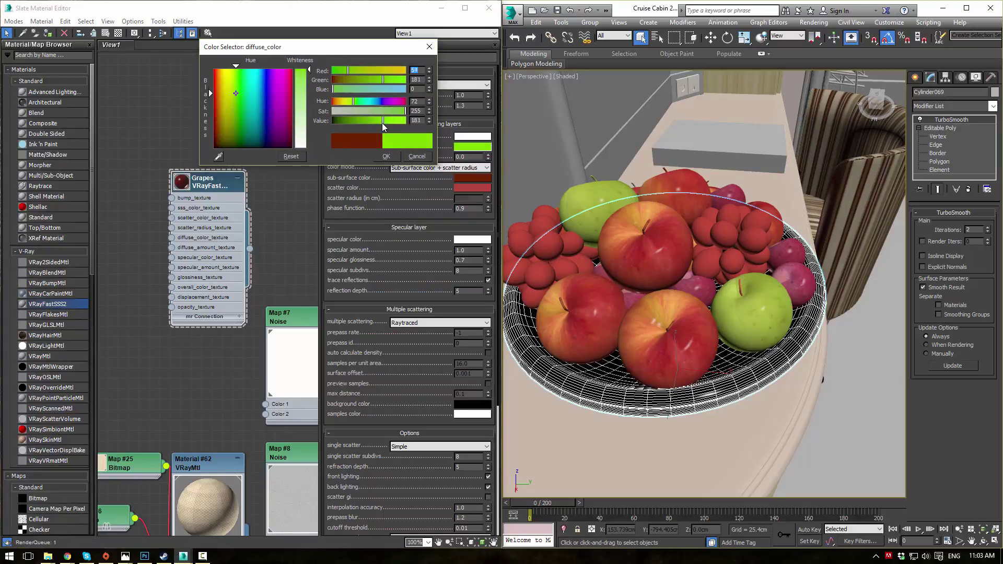
click(388, 157)
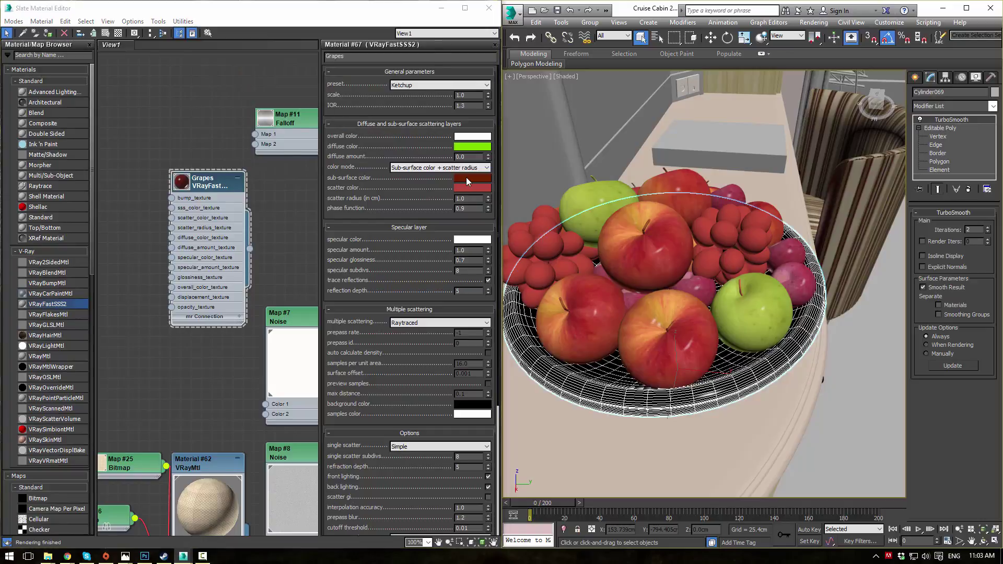
Step: Set the Grapes material's sub-surface color to a light green
click(466, 177)
drag(349, 79, 387, 142)
click(386, 156)
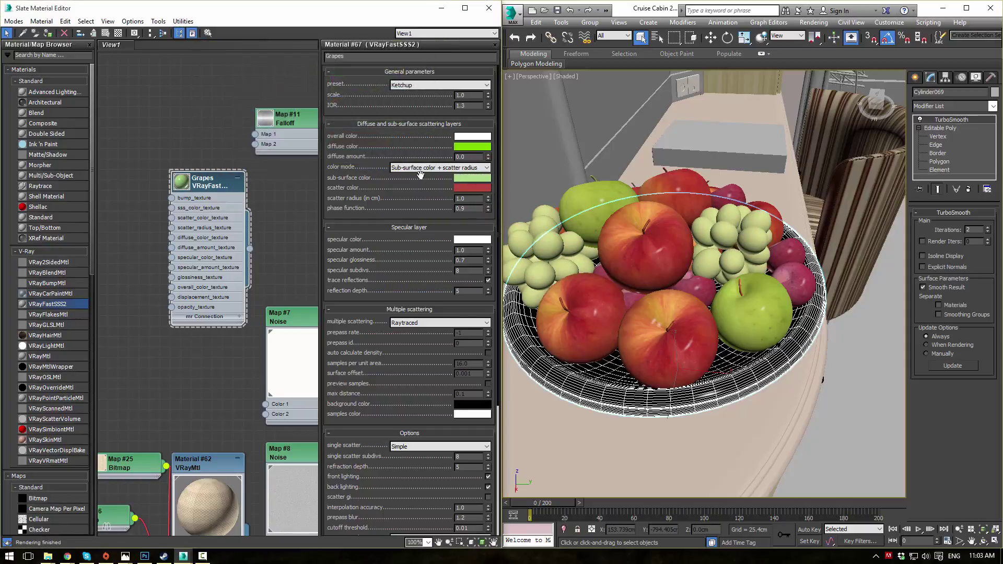
Step: Set the Grapes material's scatter color to an olive green with red 59, green 73 and blue 5
click(476, 190)
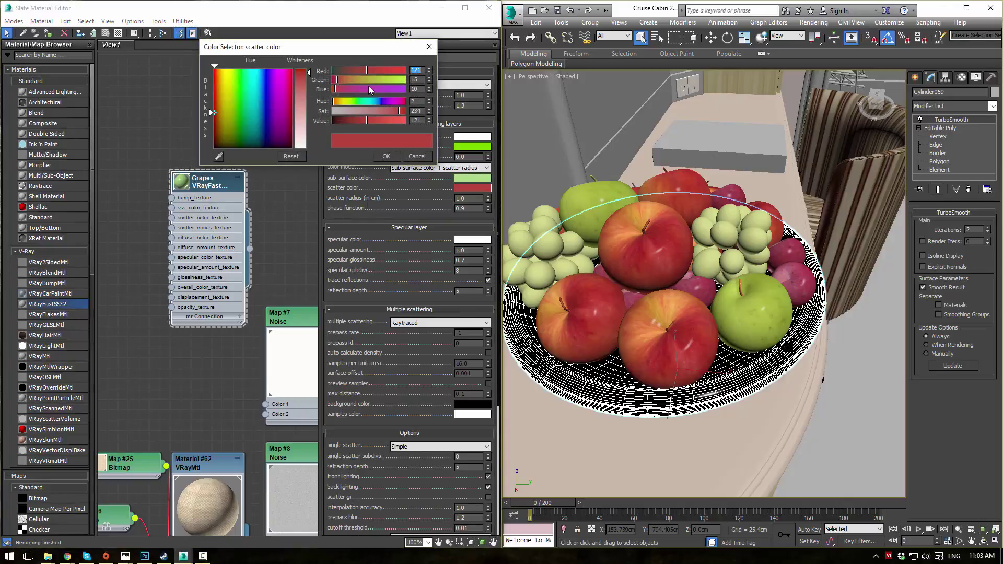
drag(373, 78, 352, 78)
click(359, 120)
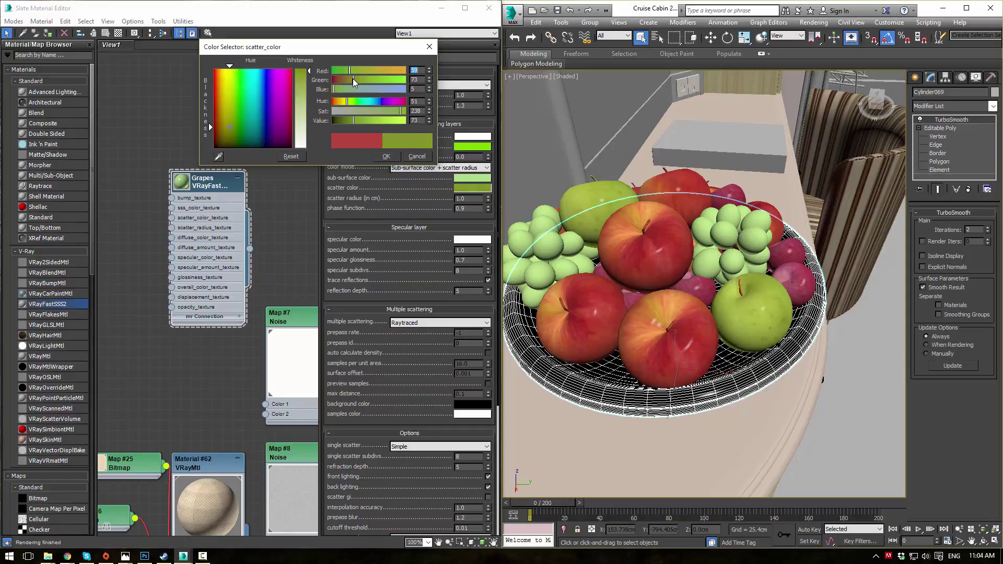
click(386, 156)
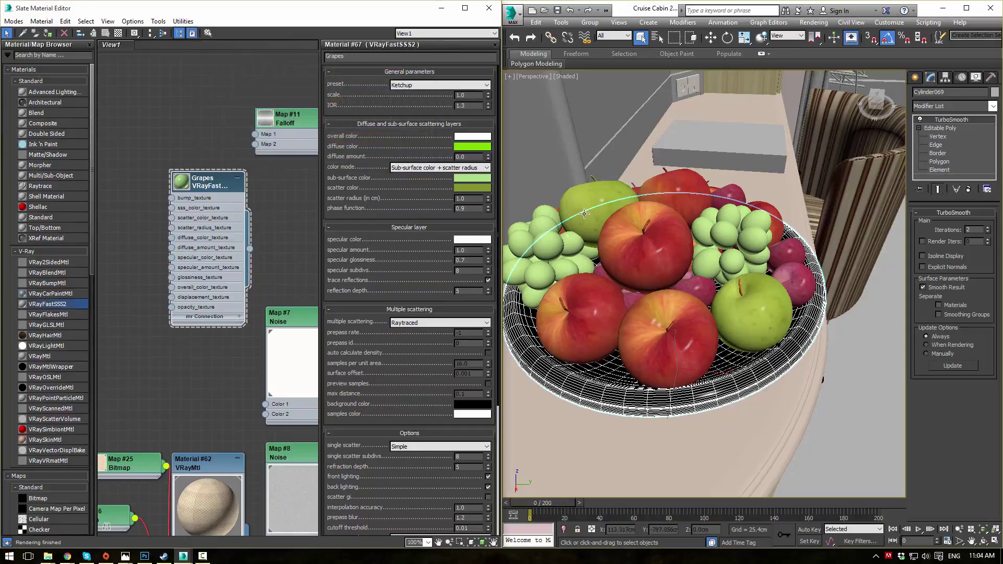
Step: Switch the viewport to the cabin camera with nothing selected and show the last render in the V-Ray frame buffer
key(p)
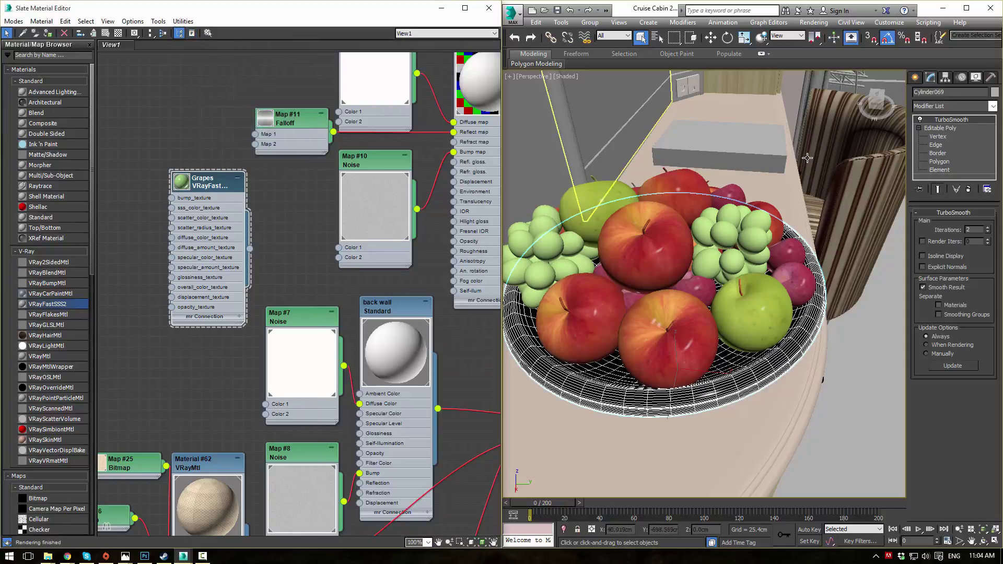
click(766, 367)
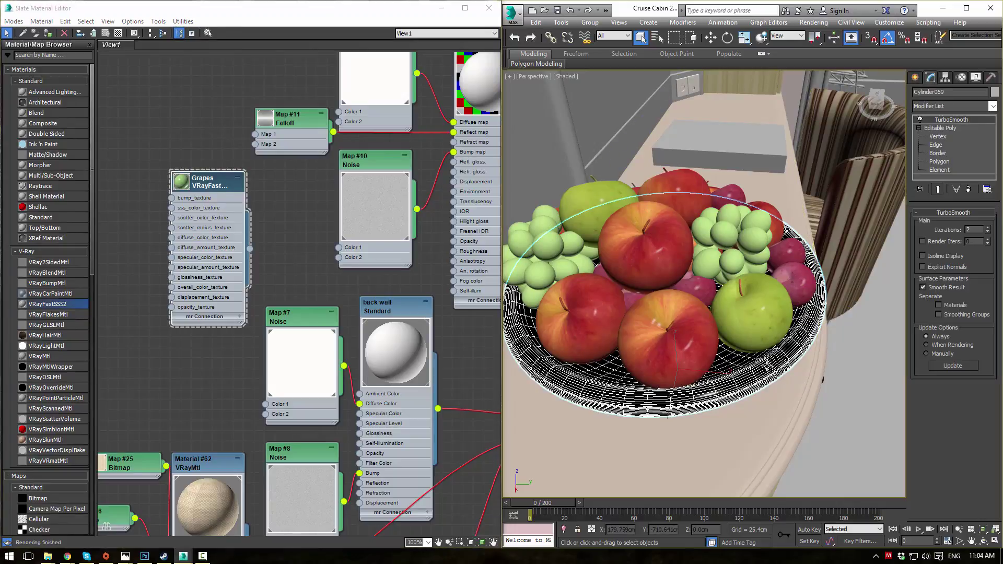
key(c)
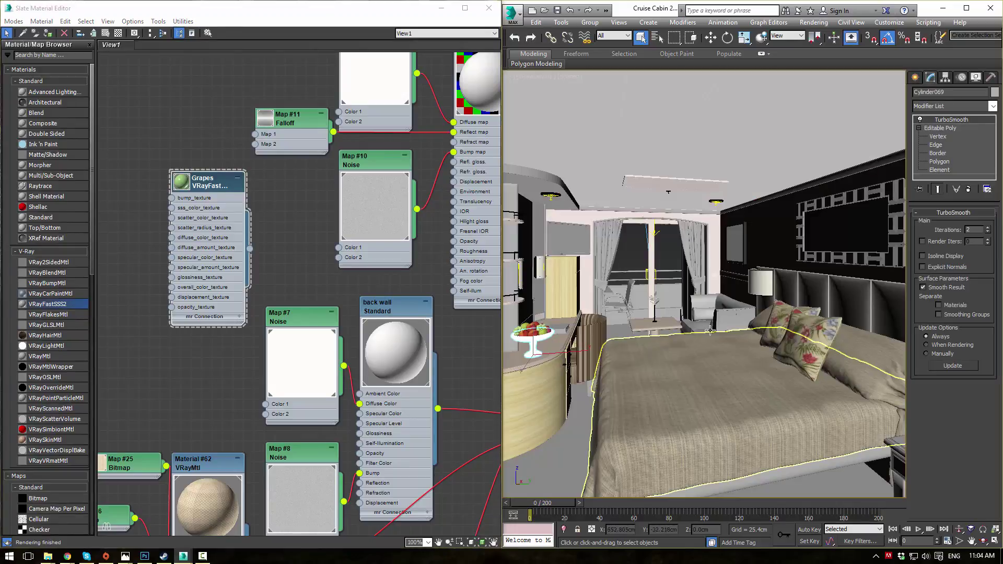
click(626, 251)
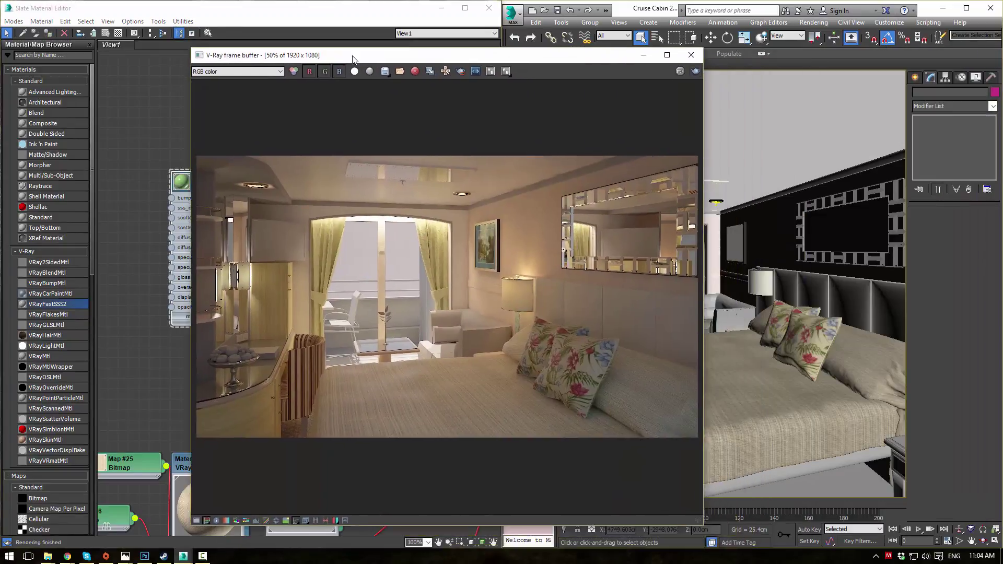
Step: Save the scene as a Cruise Cabin .max file in the scenes folder
click(557, 10)
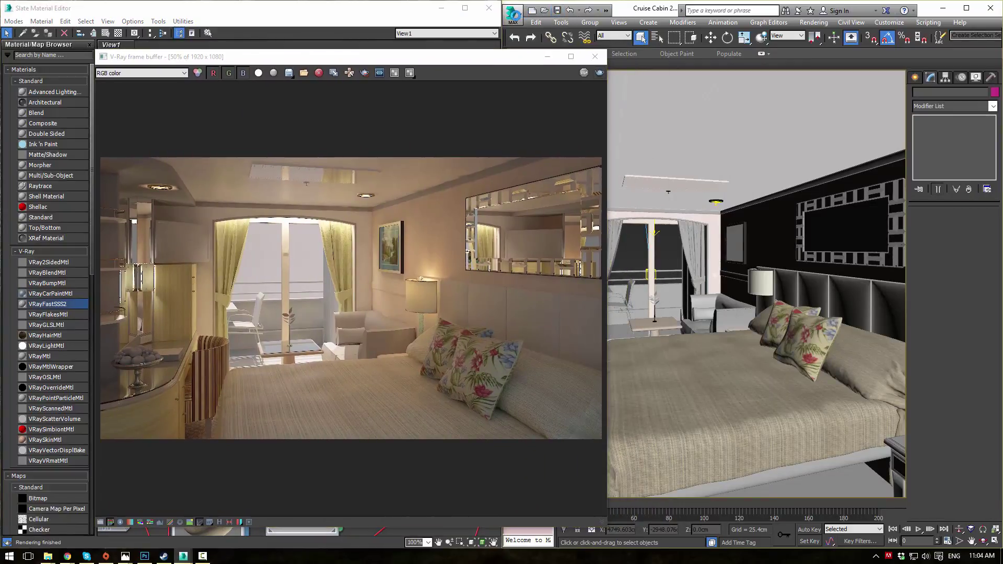
click(512, 14)
click(540, 139)
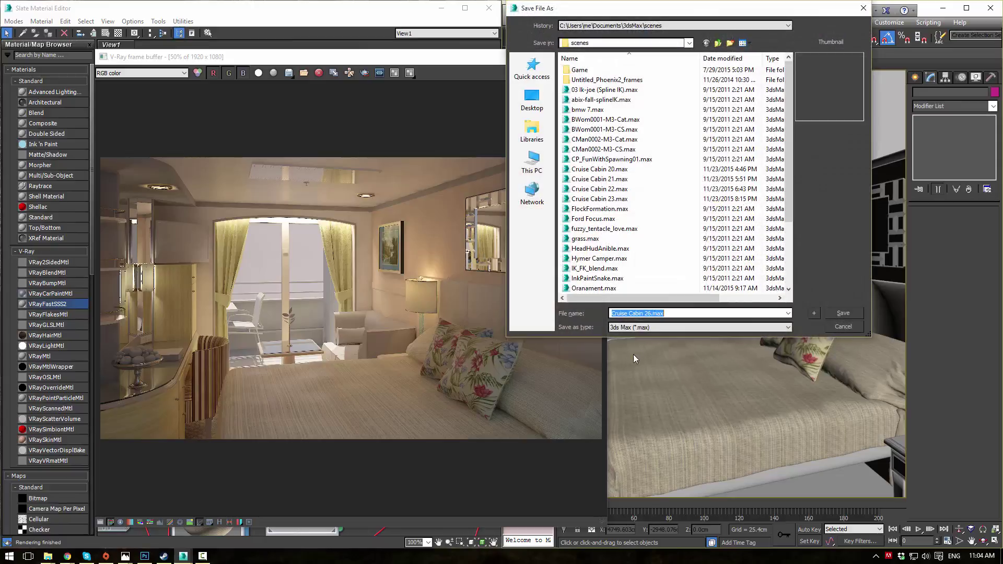
click(651, 313)
key(Return)
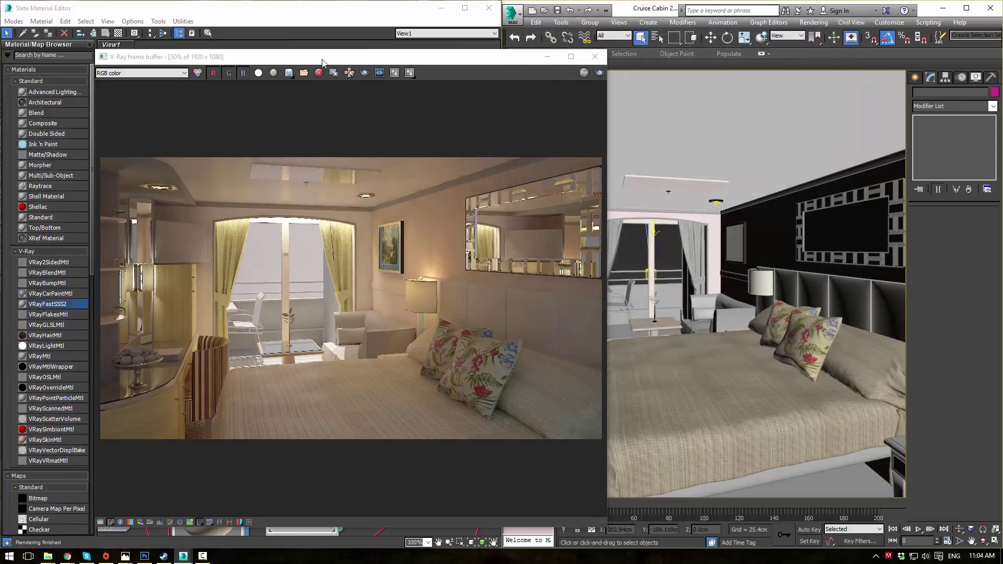
Step: Draw a render region around the fruit bowl in the V-Ray frame buffer and render only that region
drag(322, 62, 446, 57)
click(488, 67)
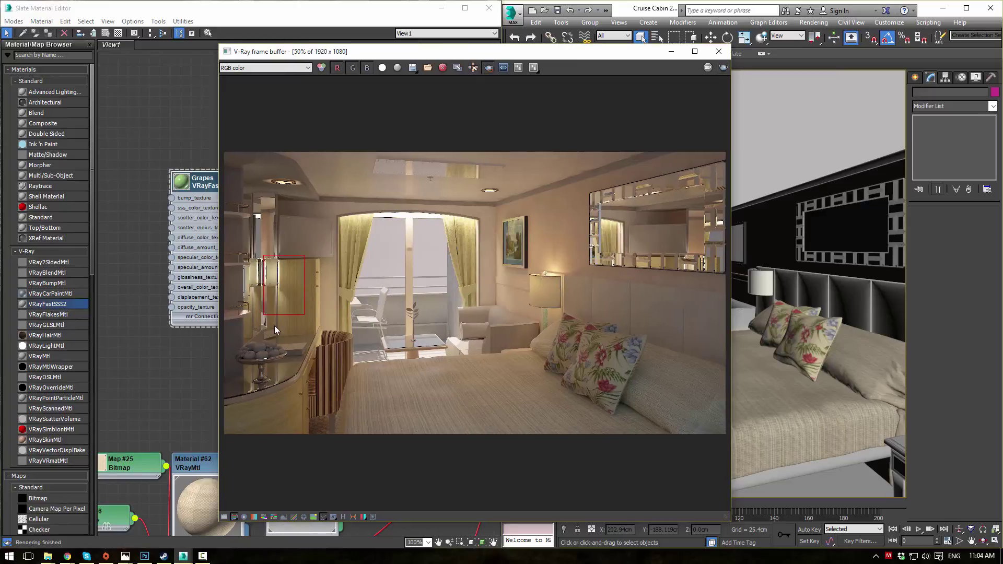
drag(233, 336, 291, 372)
click(723, 68)
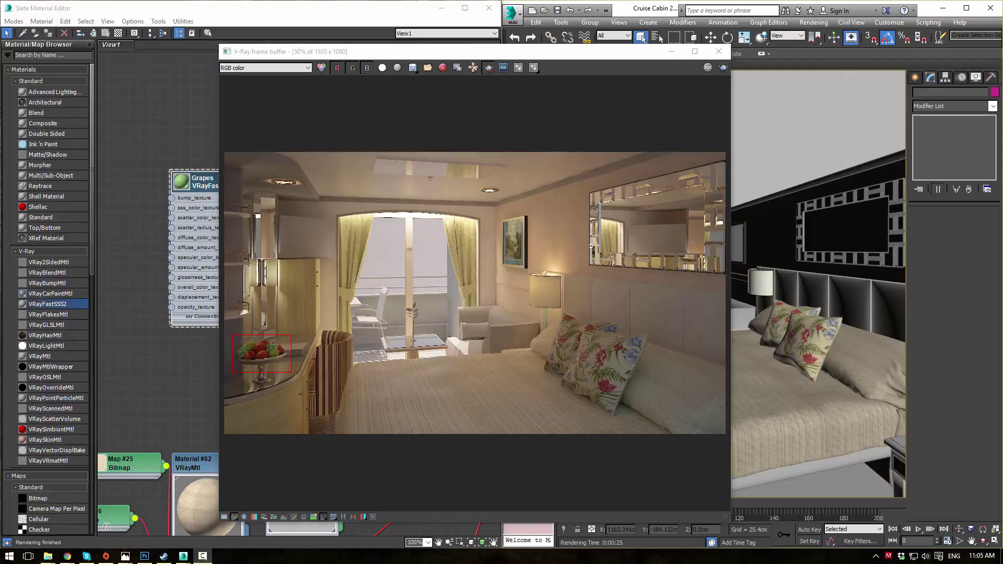
Step: Compare the rendered fruit bowl with the reference photo symphony-balcony-stateroom.jpg, and close the frame buffer
click(125, 556)
drag(601, 133, 425, 146)
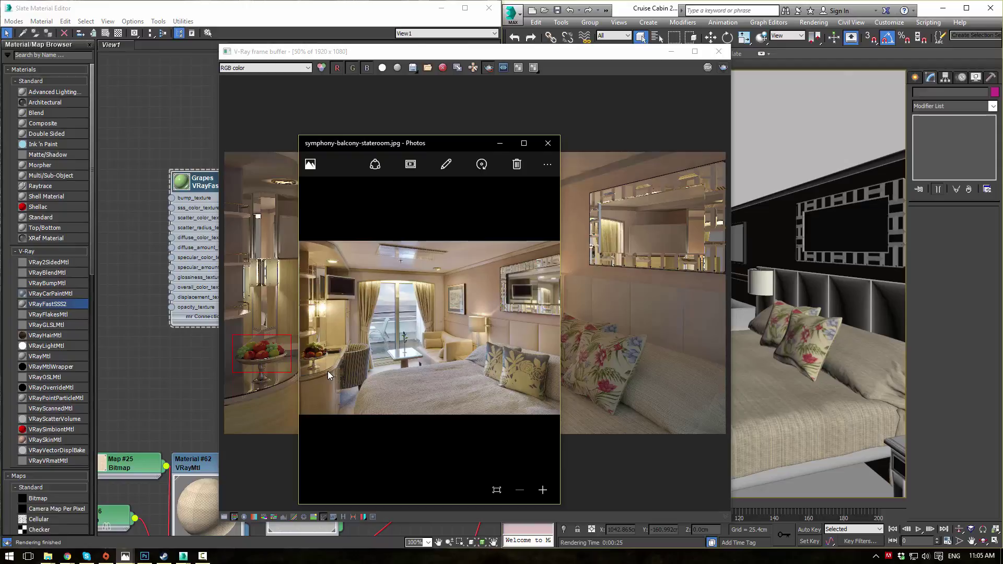
drag(425, 141, 0, 85)
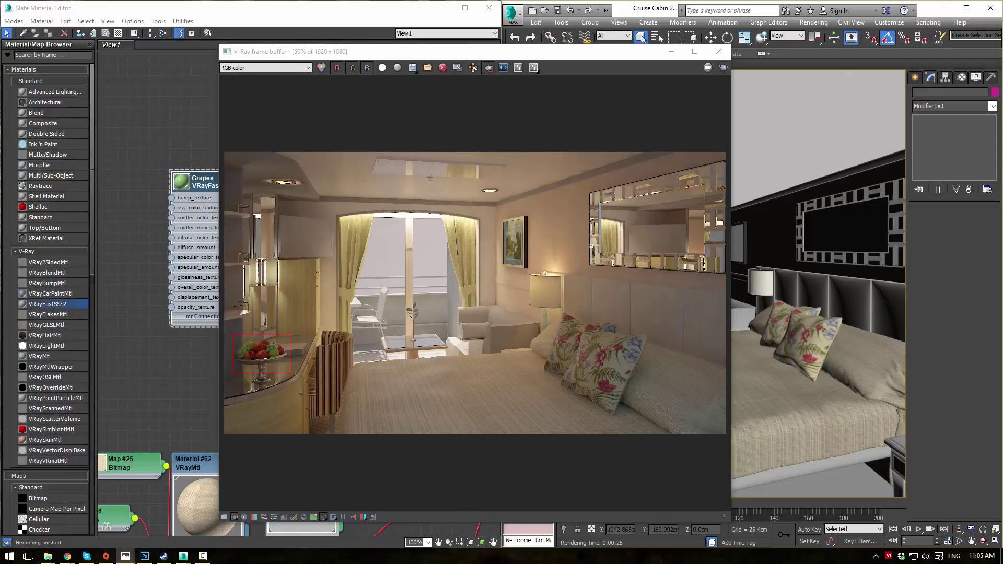
click(719, 51)
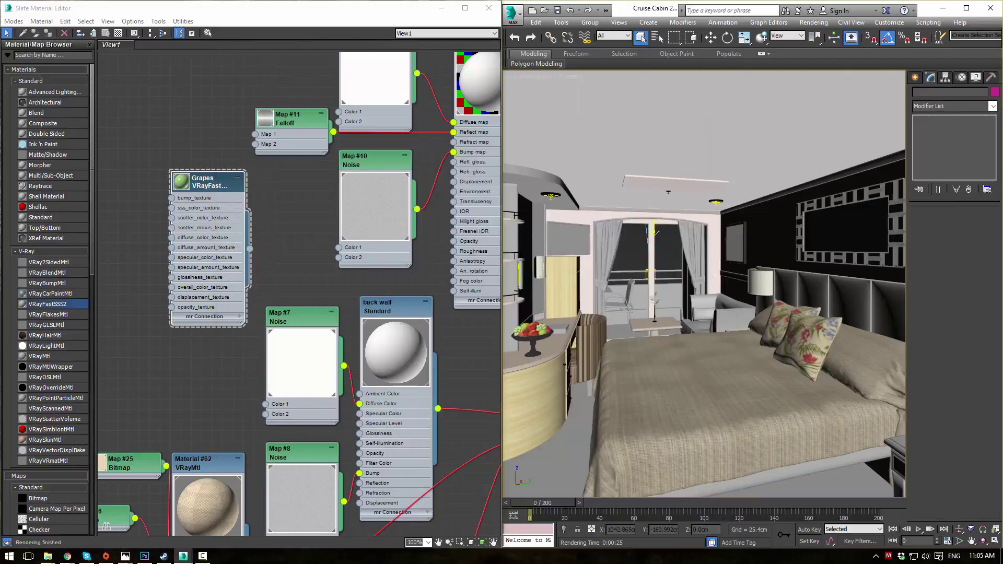
Step: Try an Output Amount of 0.5 on the Plum material's diffuse bitmap and set it back to 1.0
middle_drag(389, 280, 469, 55)
middle_drag(251, 347, 332, 226)
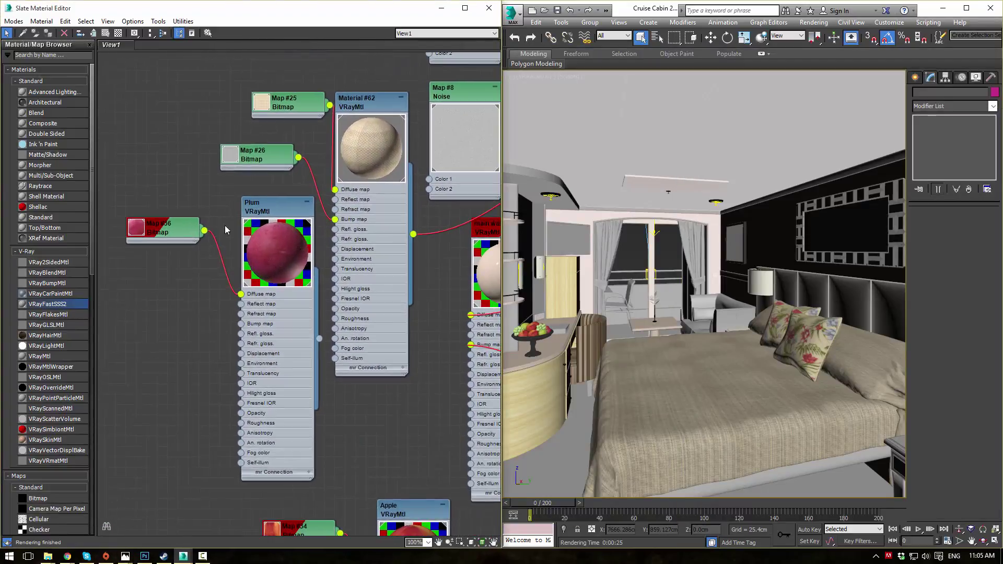
click(160, 227)
double_click(162, 225)
click(390, 357)
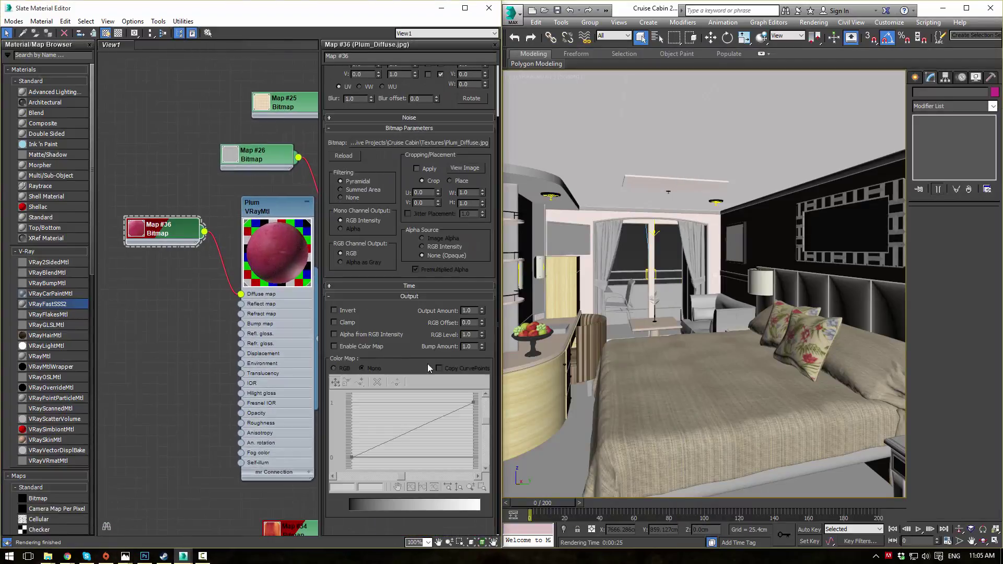
text(0.5)
key(Return)
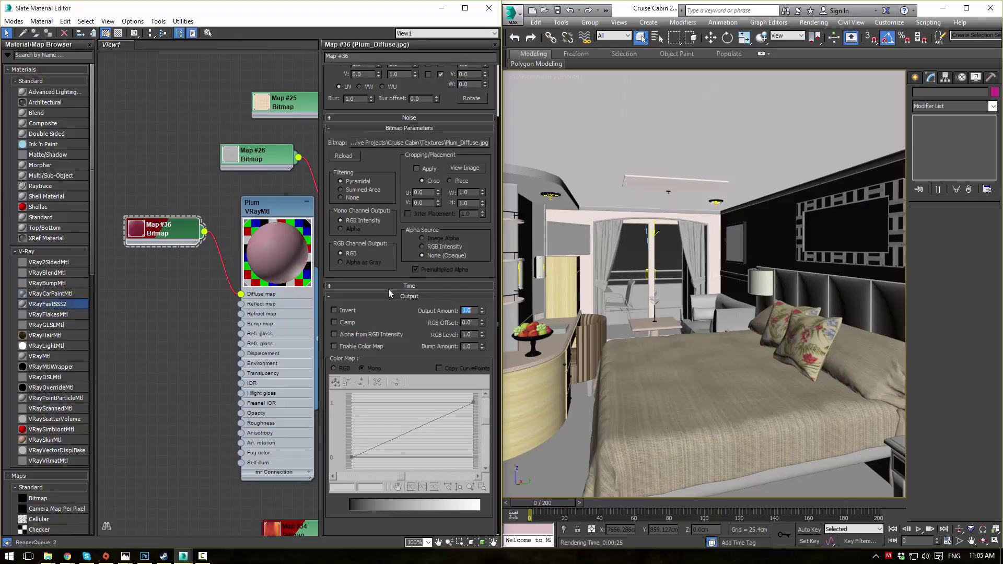
text(1)
key(Return)
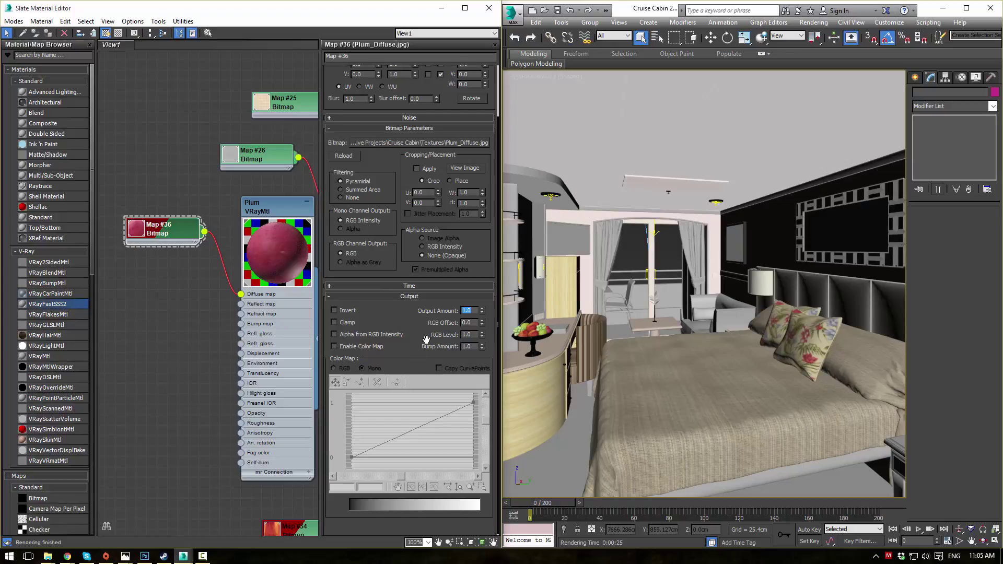
Step: Switch to Photoshop and open Plum_Diffuse.jpg from the Cruise Cabin Textures folder
drag(377, 167, 355, 295)
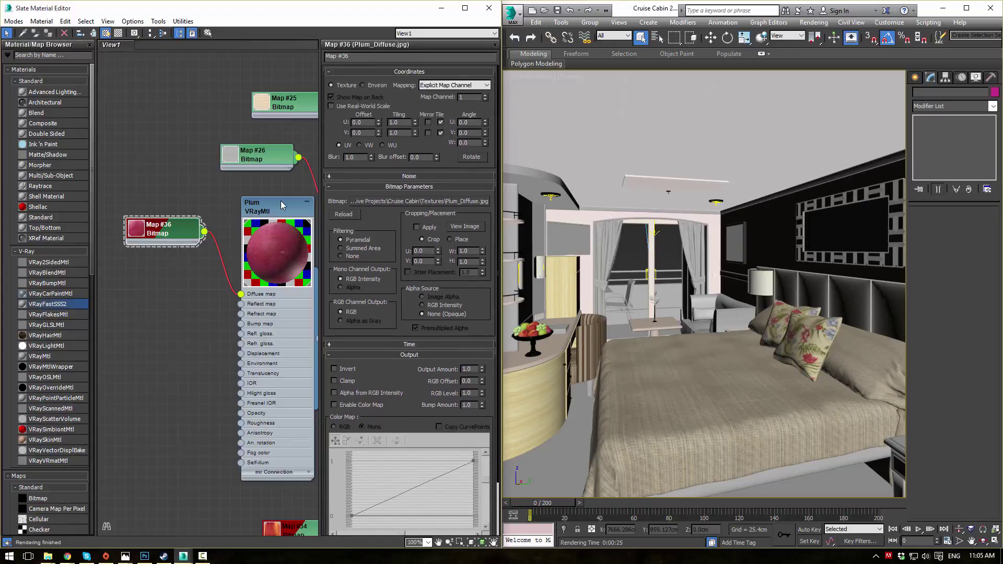
click(146, 556)
click(30, 6)
click(43, 31)
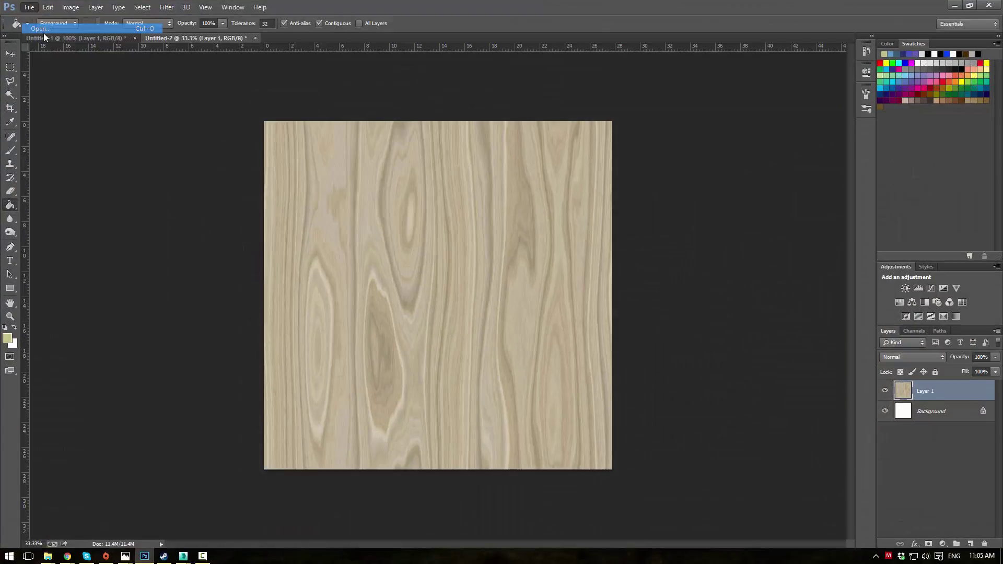
click(274, 25)
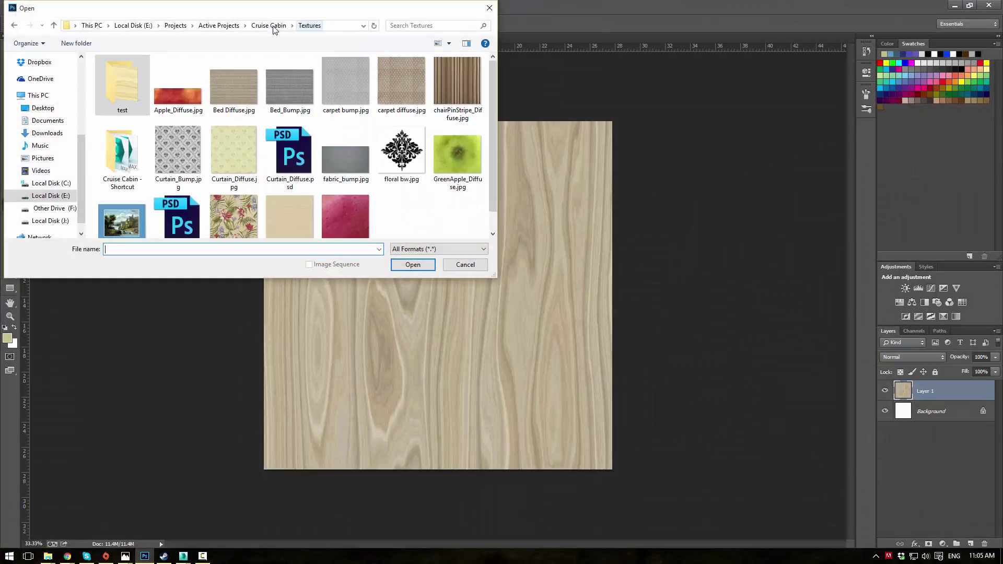
click(348, 220)
click(406, 264)
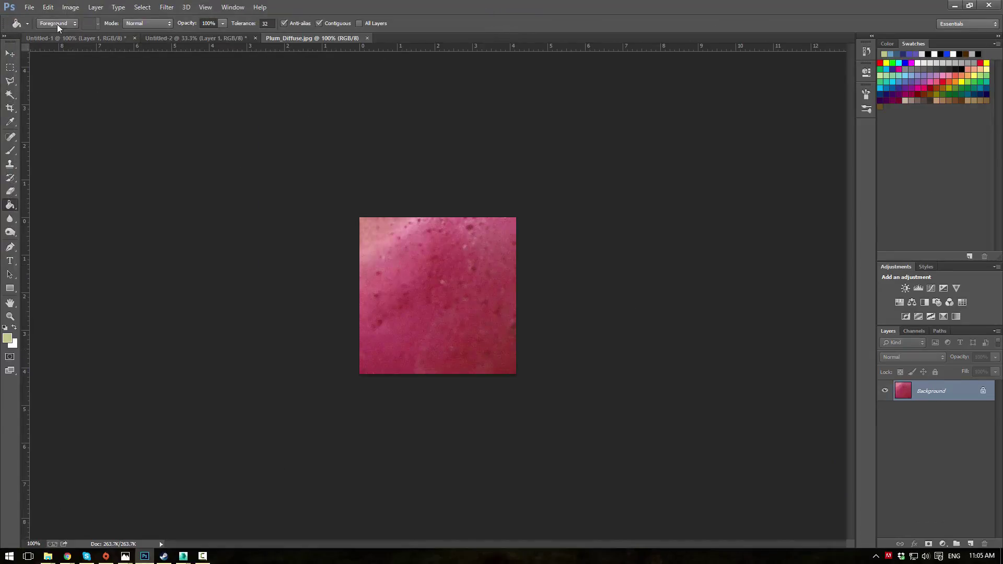
Step: Darken the plum texture with a Brightness/Contrast adjustment, setting Brightness to about -89
click(71, 8)
mouse_move(88, 36)
click(224, 36)
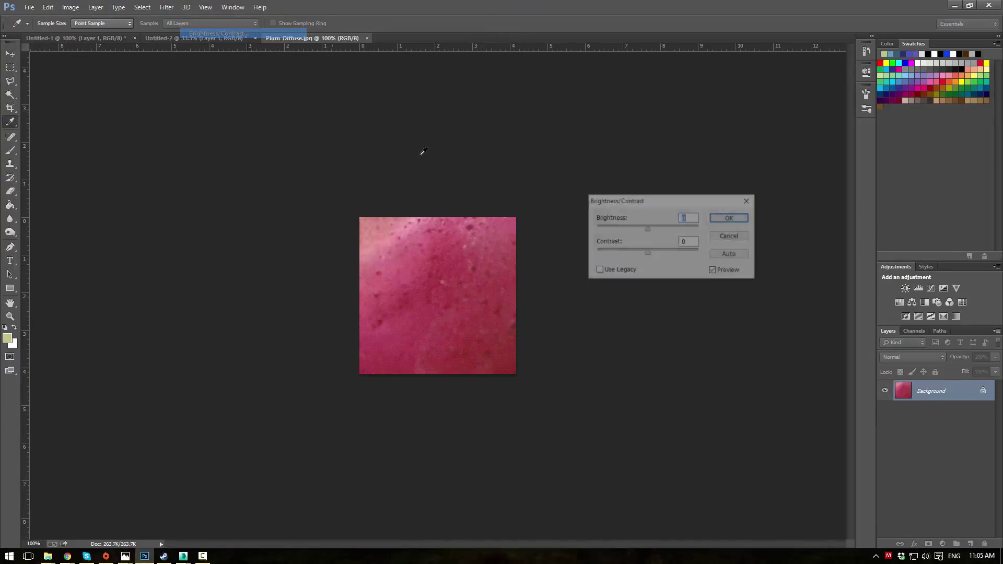
drag(621, 225, 615, 226)
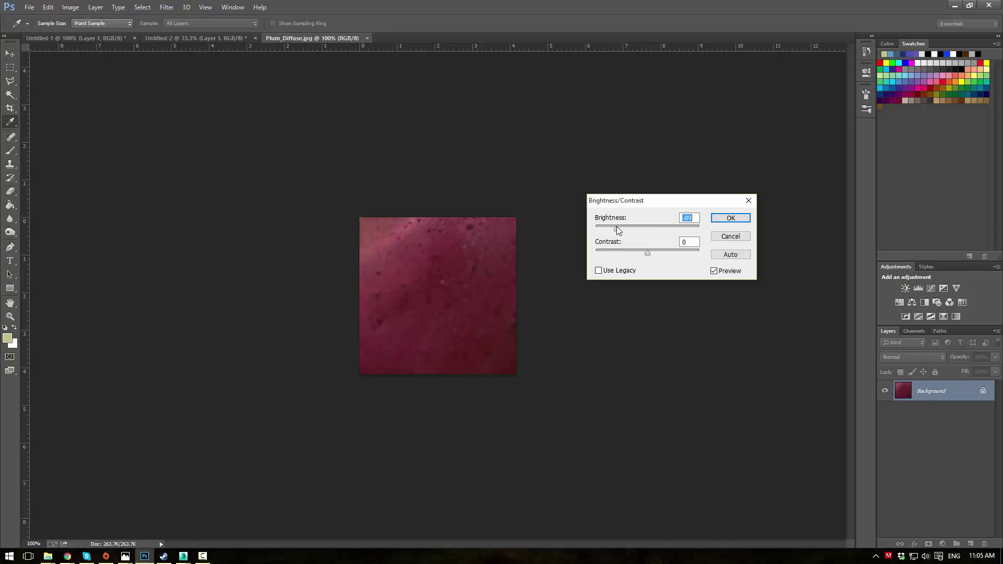
click(730, 218)
key(g)
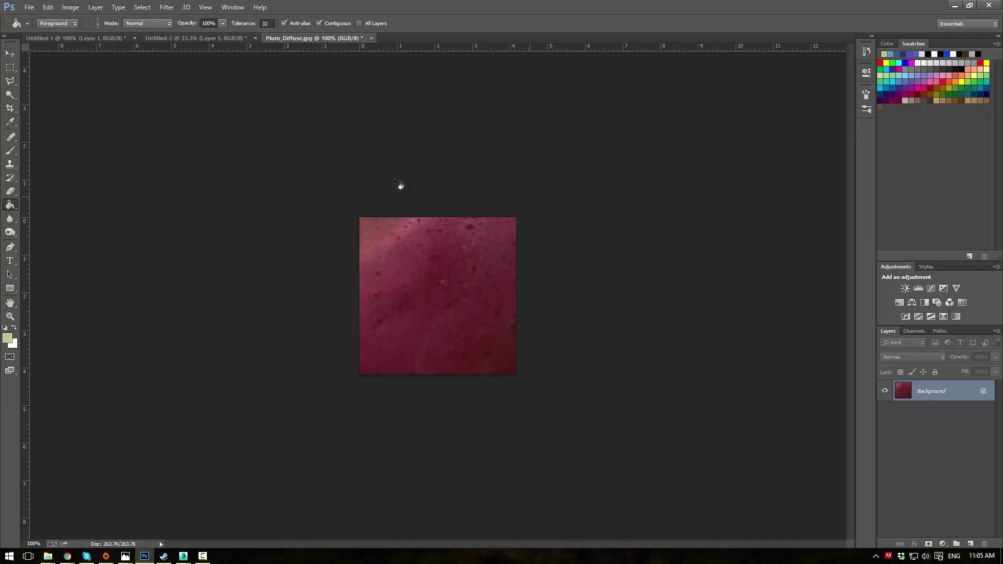
Step: Adjust the plum texture's Hue/Saturation to about +34 saturation and about -28 lightness, and save the file
click(73, 7)
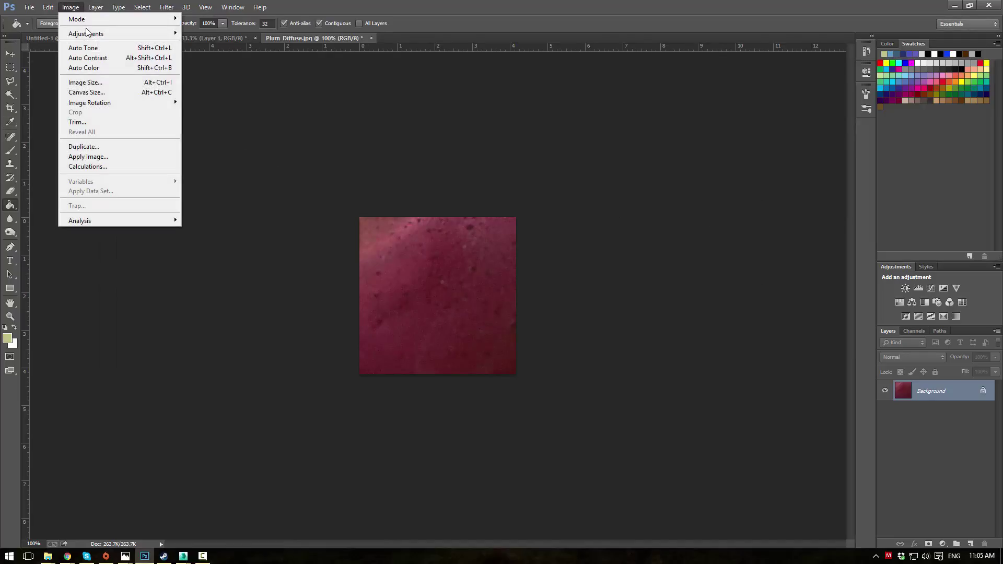
mouse_move(87, 33)
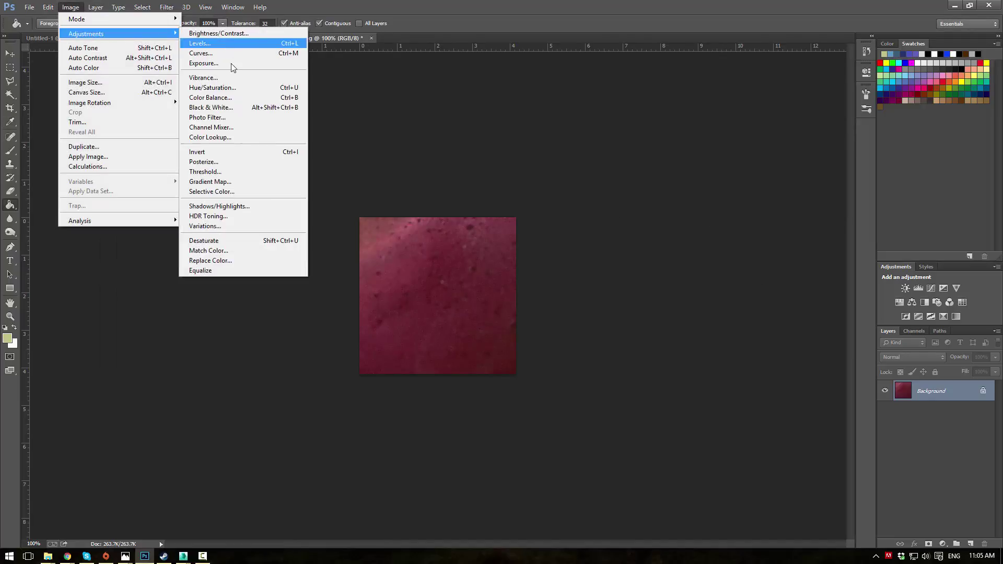
click(229, 90)
mouse_move(659, 330)
mouse_down()
mouse_move(645, 330)
mouse_move(677, 303)
mouse_up()
click(774, 229)
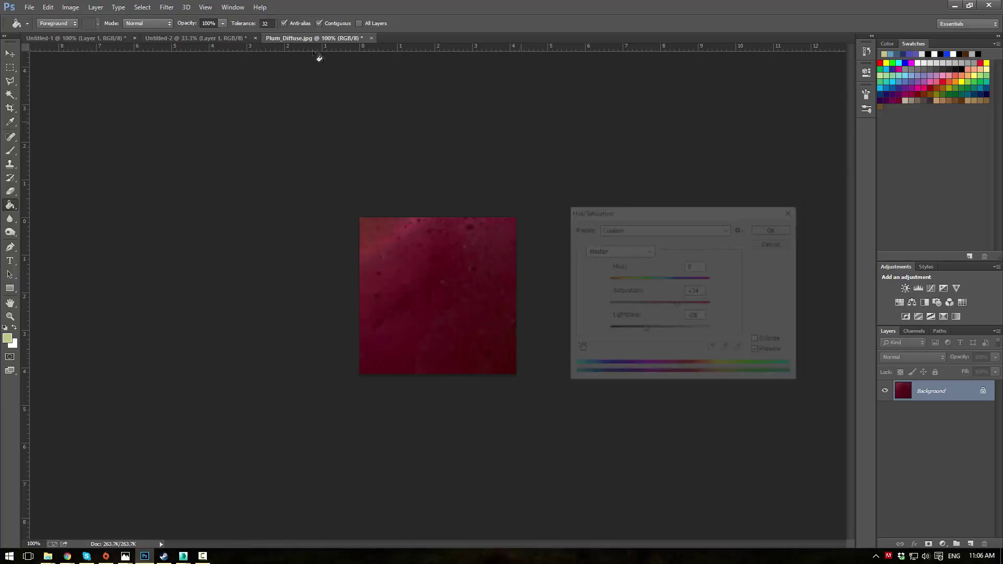
click(30, 7)
click(50, 123)
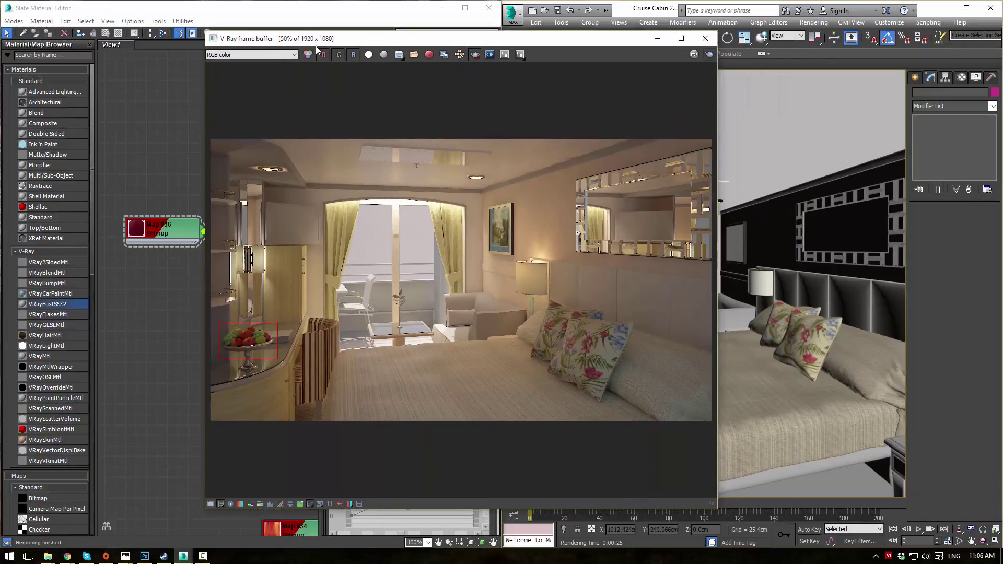
Step: Render the fruit bowl region again in the V-Ray frame buffer and inspect the plums up close
click(688, 65)
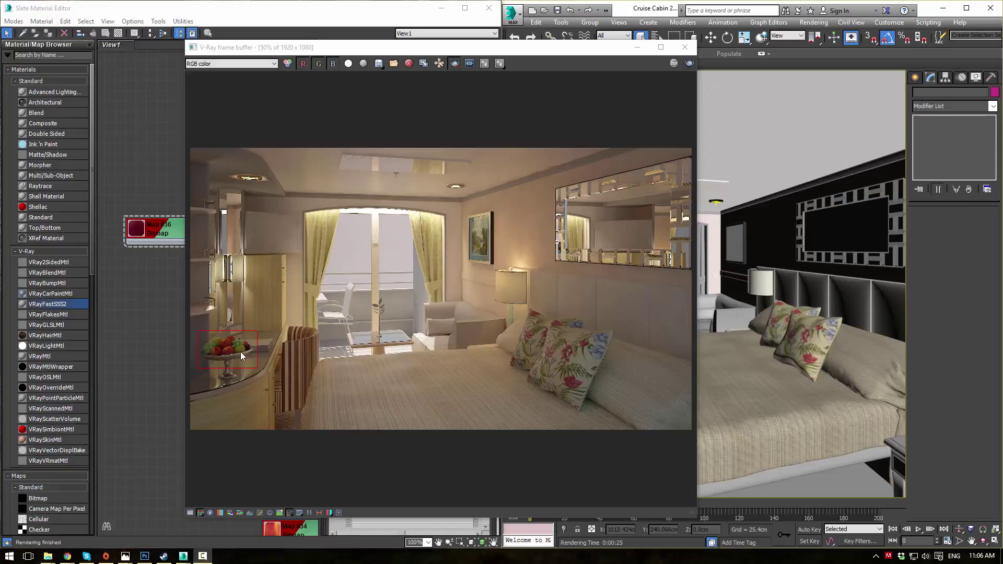
scroll(246, 353, up, 3)
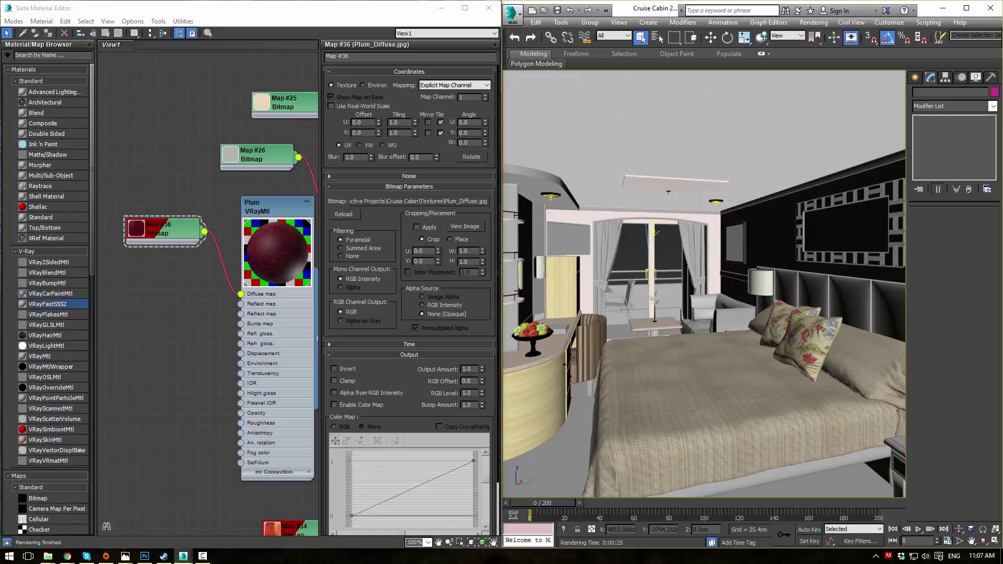
Step: Switch to Chrome and search Google Images for "leather texture"
key(alt+Tab)
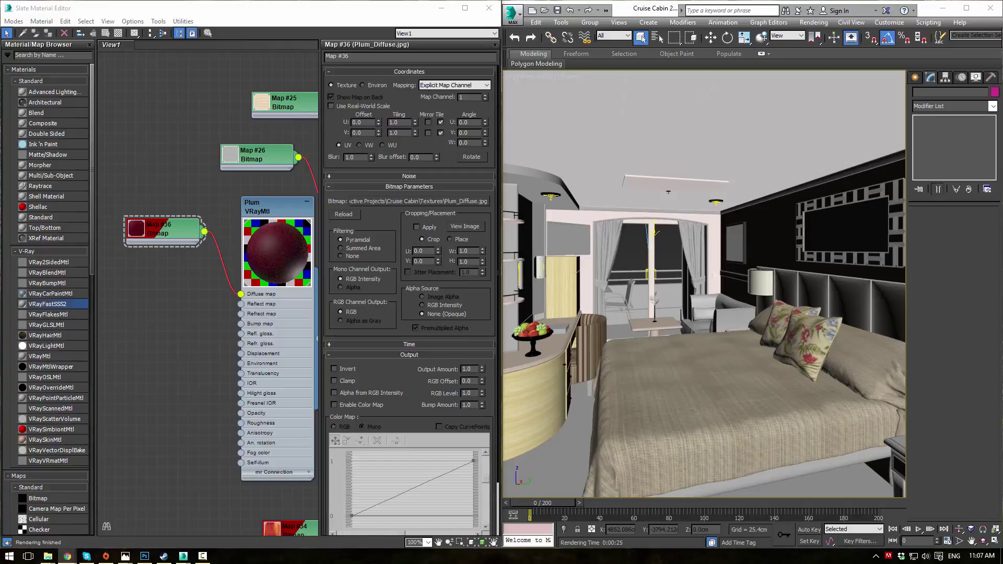
middle_drag(214, 100, 73, 142)
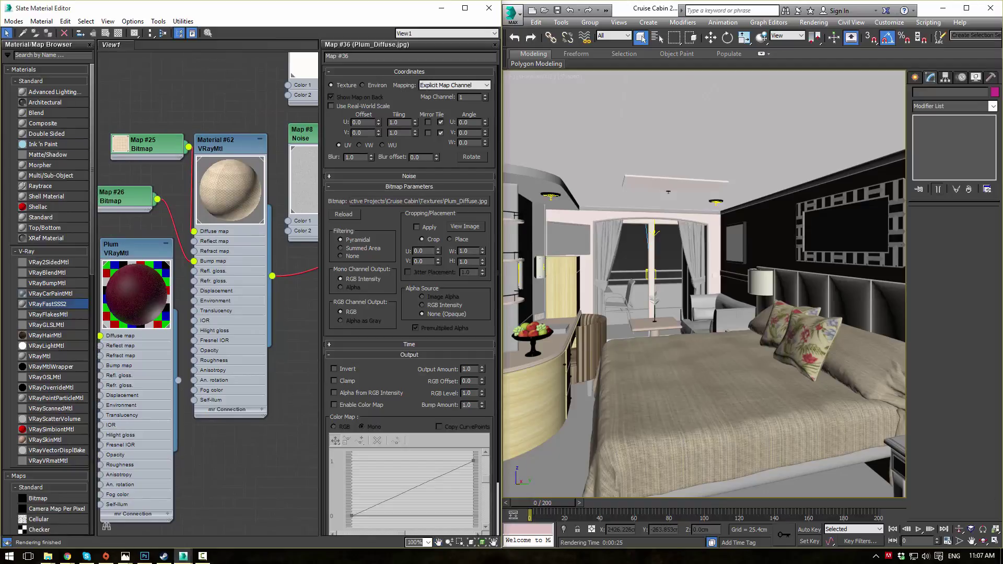
key(alt+Tab)
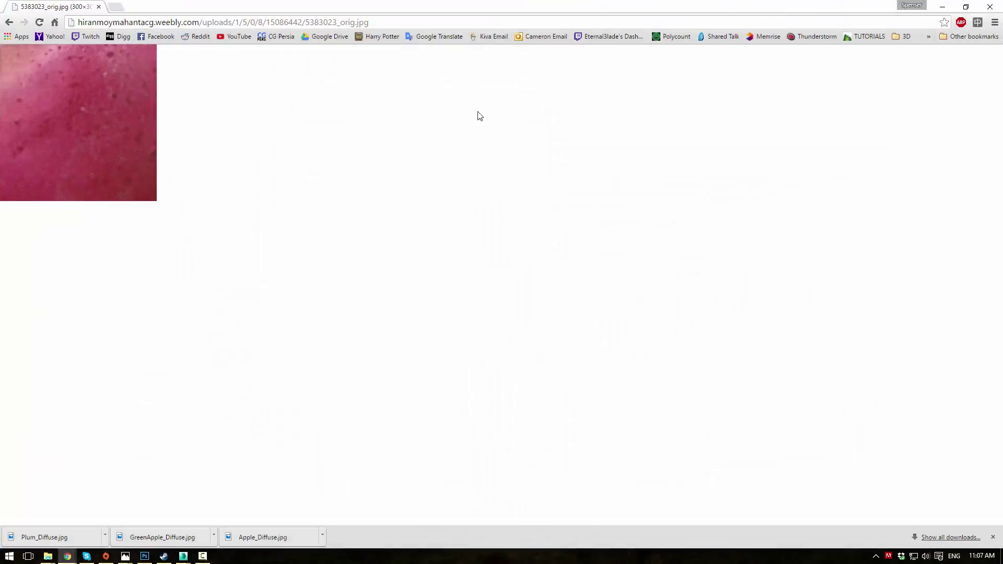
click(434, 23)
text(leather texture)
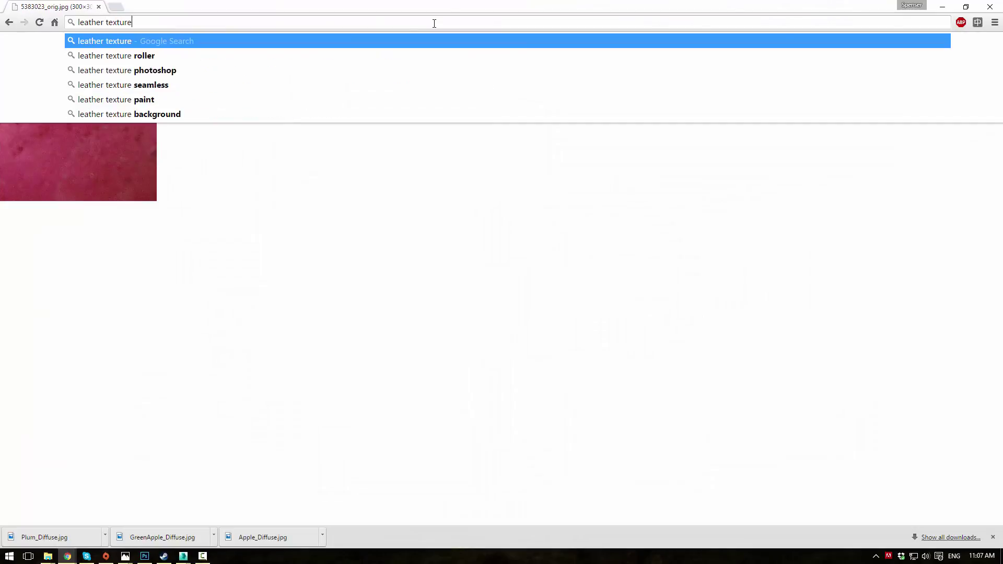
key(Return)
click(112, 91)
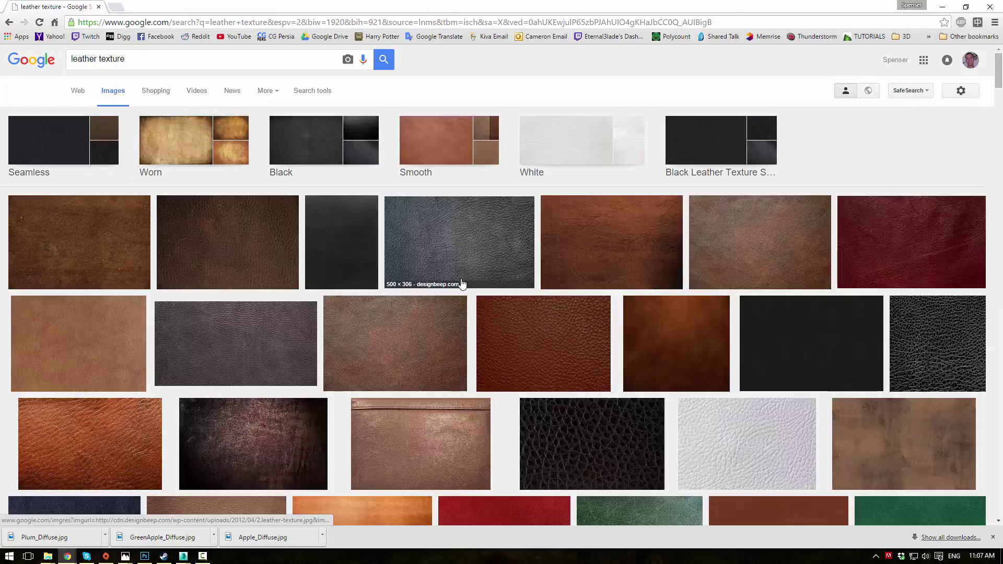
Step: Browse the leather texture images and refine the search to "seamless leather texture"
scroll(494, 284, down, 2)
scroll(493, 283, down, 1)
scroll(477, 277, up, 3)
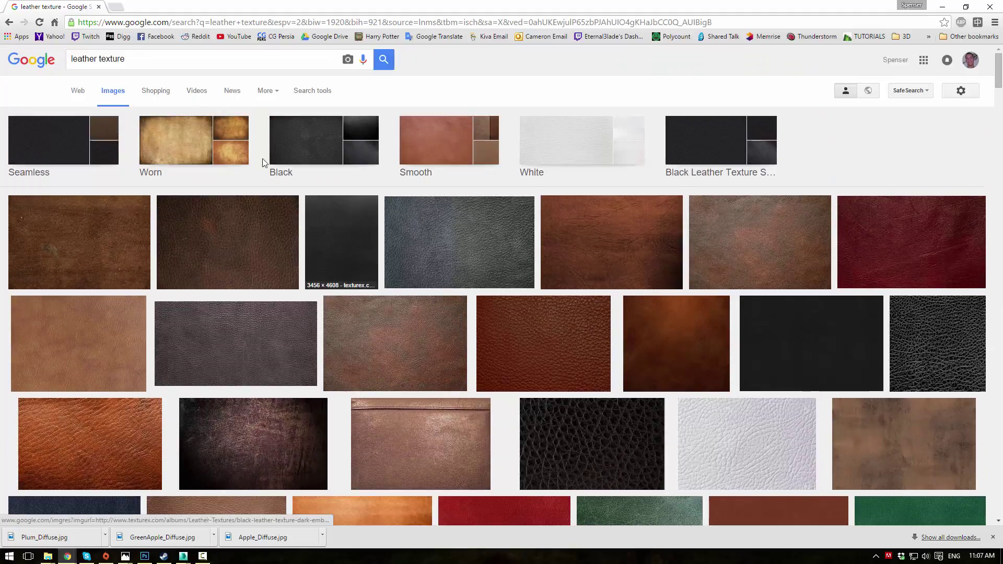
click(72, 59)
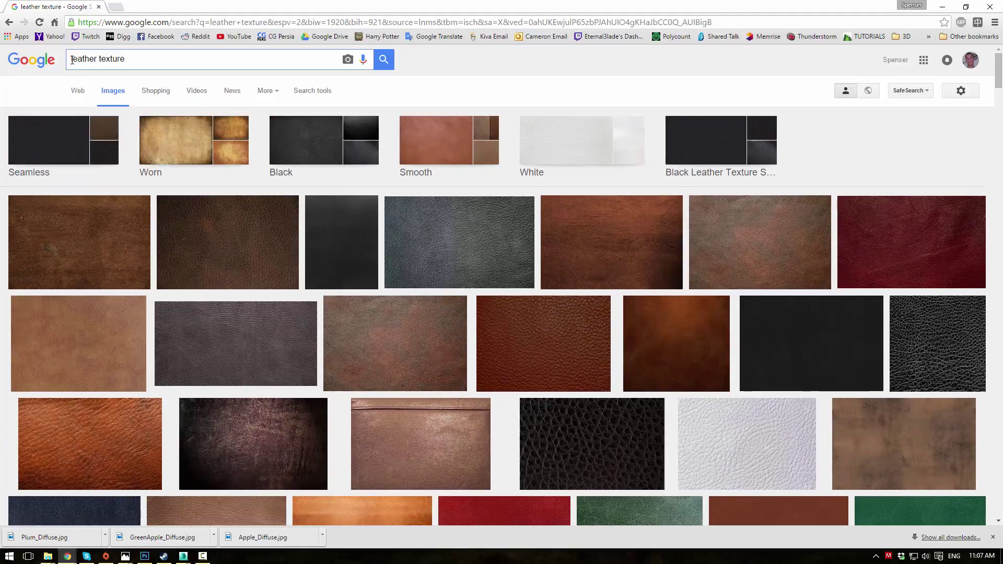
click(68, 149)
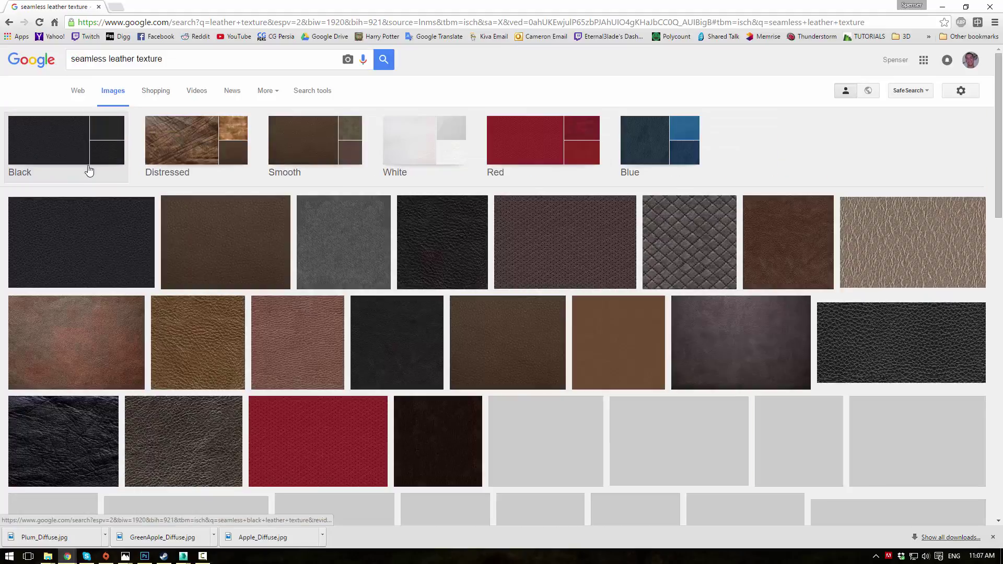
Step: Open the first black seamless leather image at full size and save it as BlackLeather_Diffuse in the Textures folder
click(81, 239)
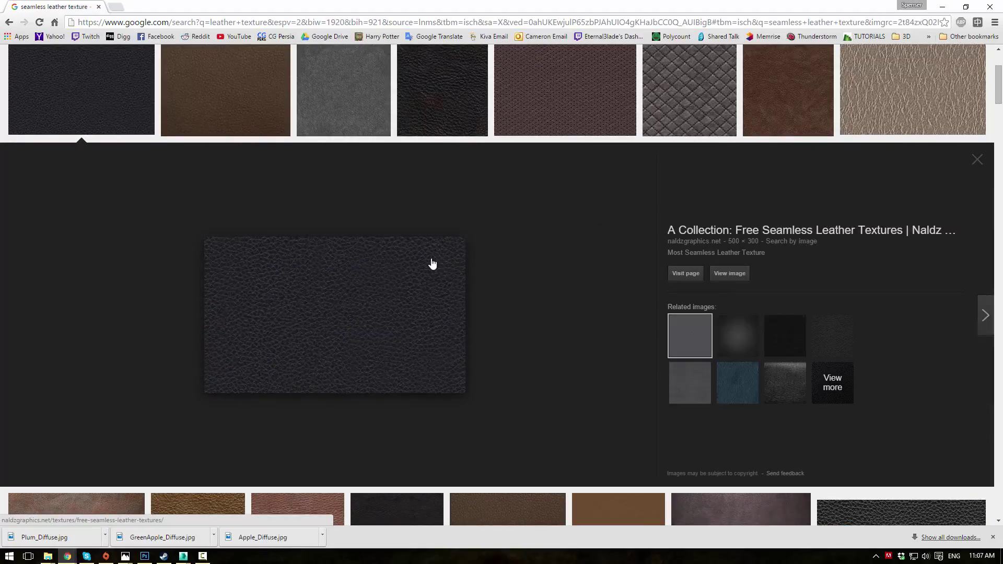
click(737, 274)
right_click(196, 103)
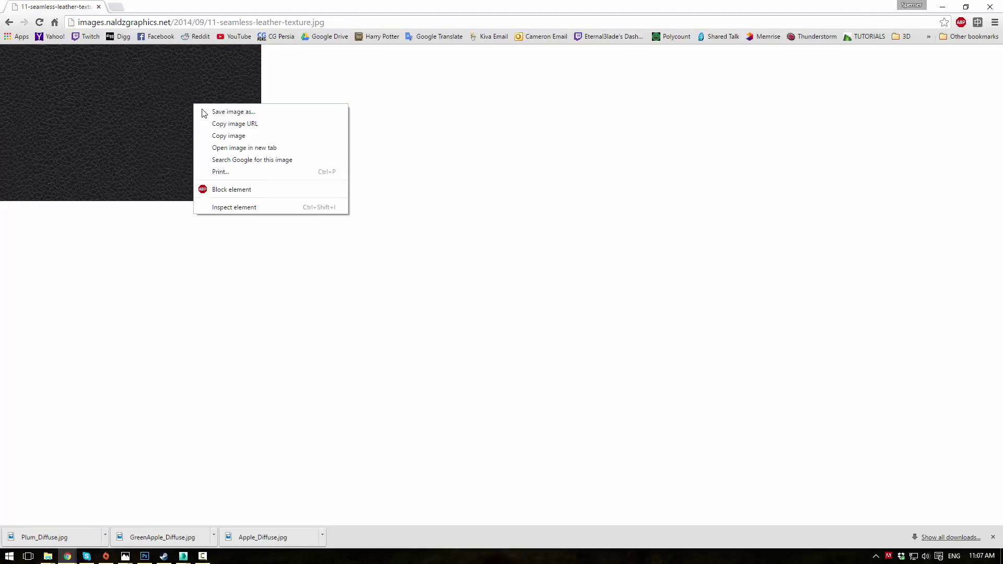
click(221, 111)
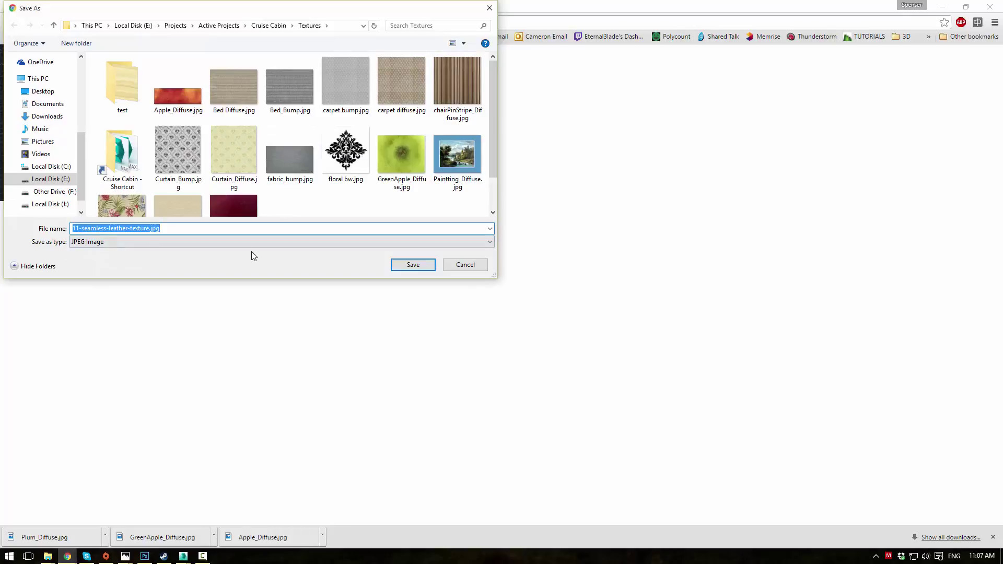
text(Black )
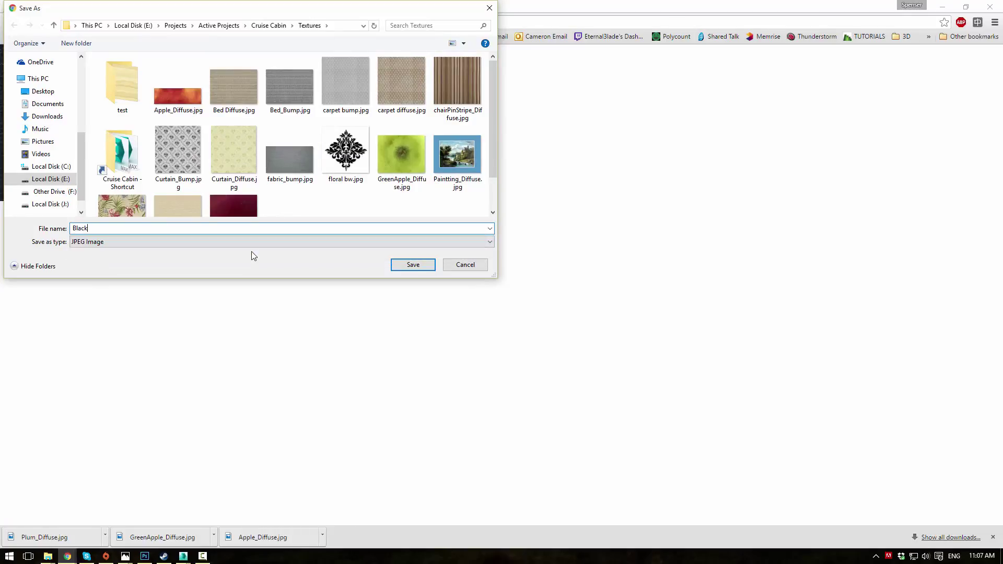
text(Leather_Diffuse)
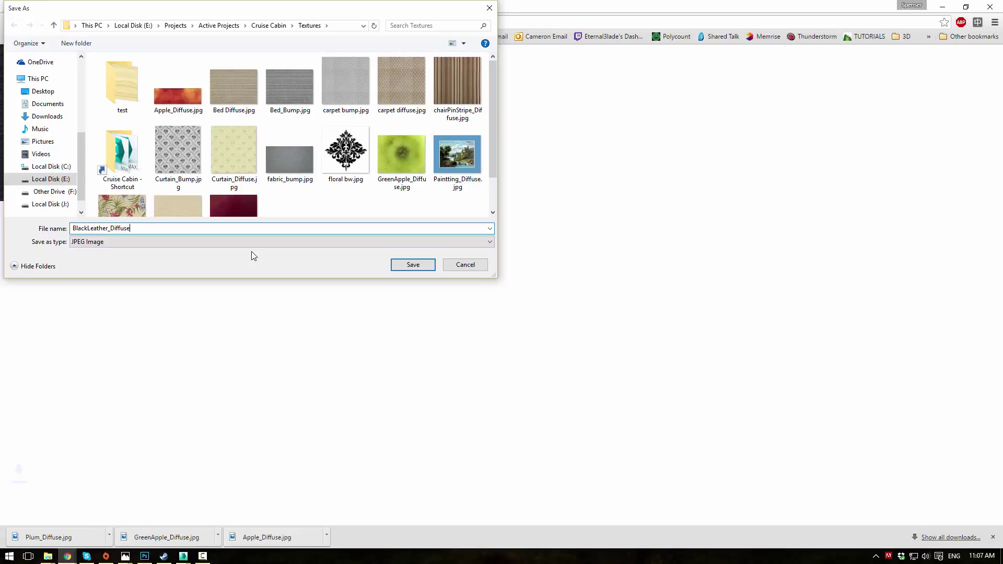
key(Return)
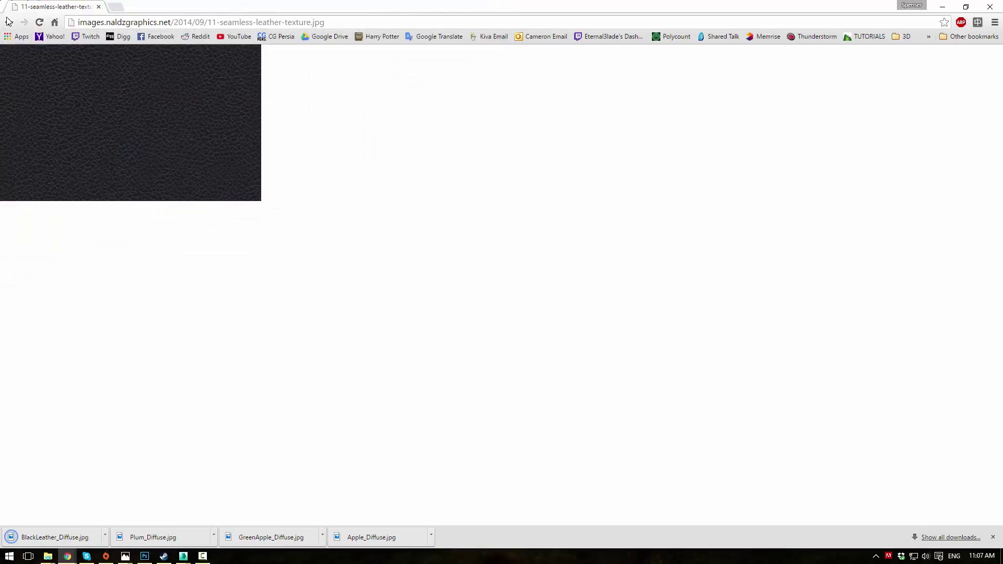
Step: Search Google Images for "gold diamond logo" and browse the results
click(8, 22)
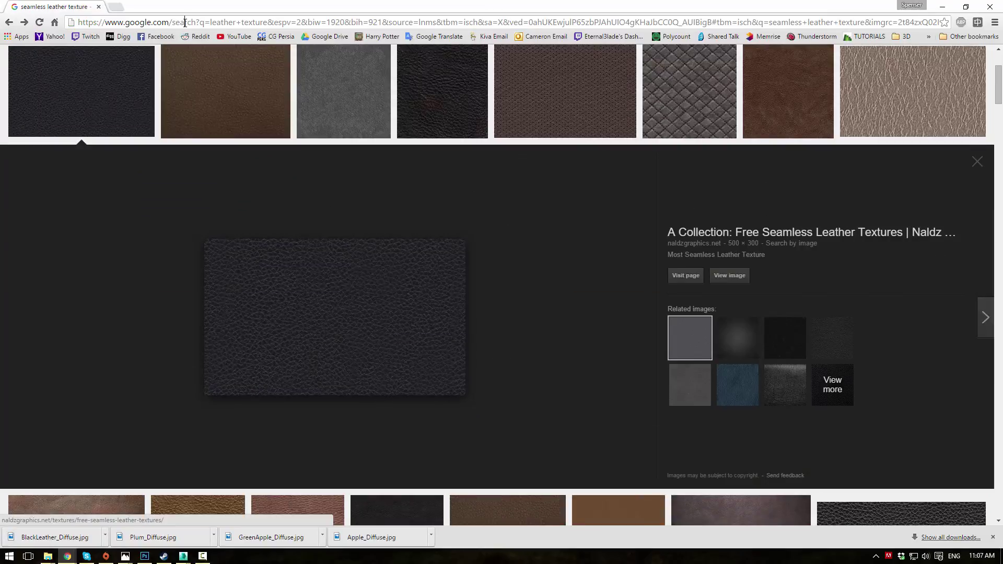
click(185, 23)
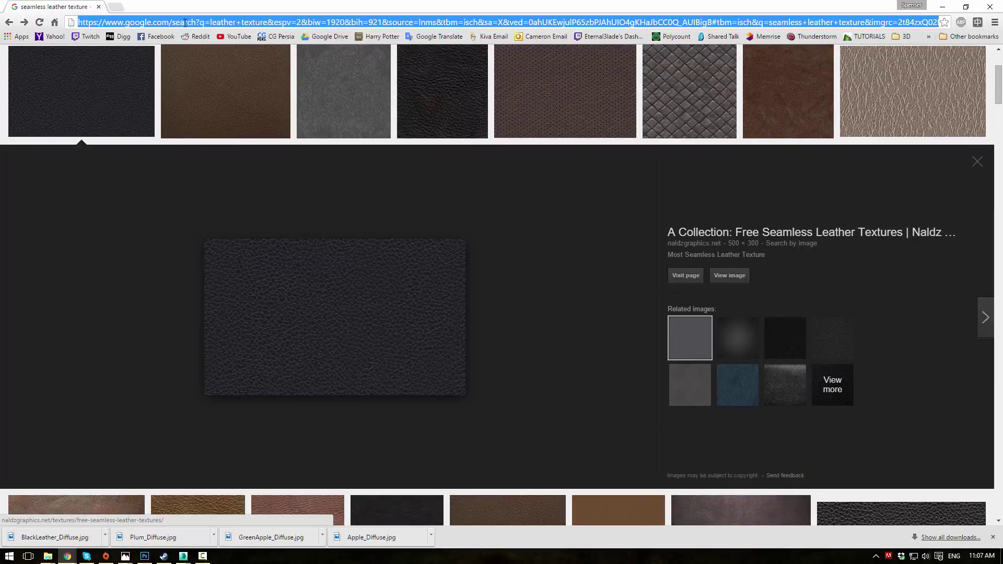
text(gold diamon)
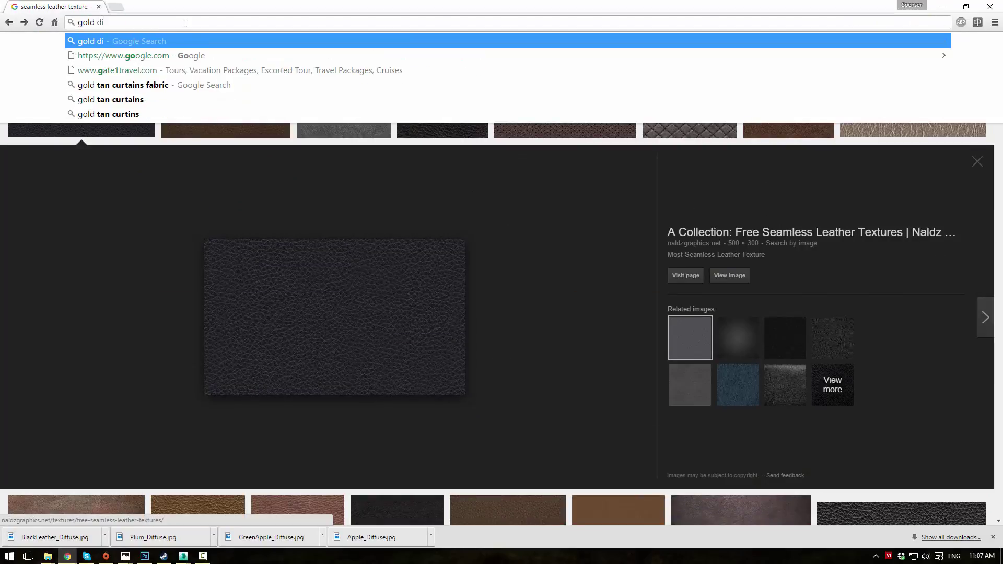
text(go)
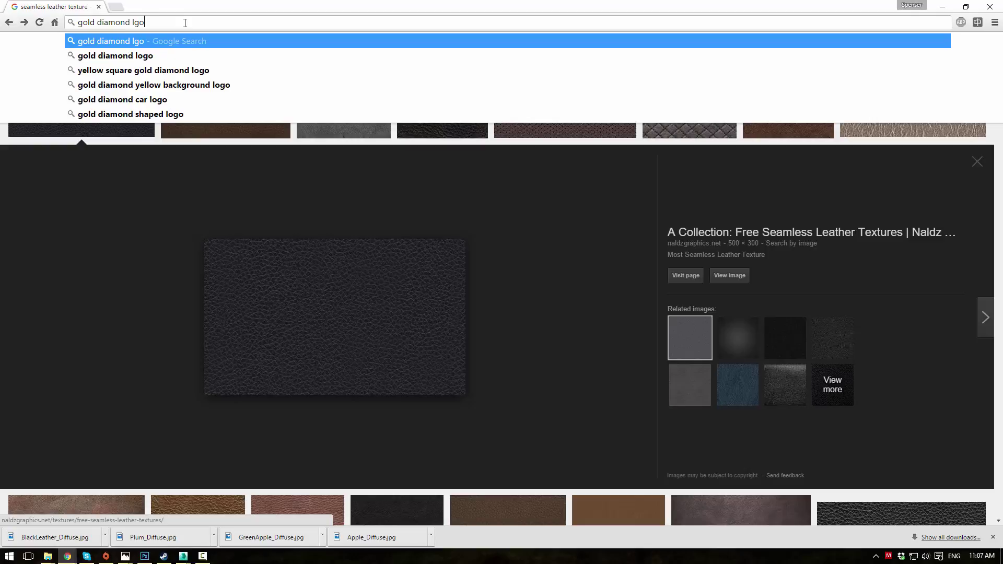
key(BackSpace)
key(BackSpace)
text(ogo)
key(Return)
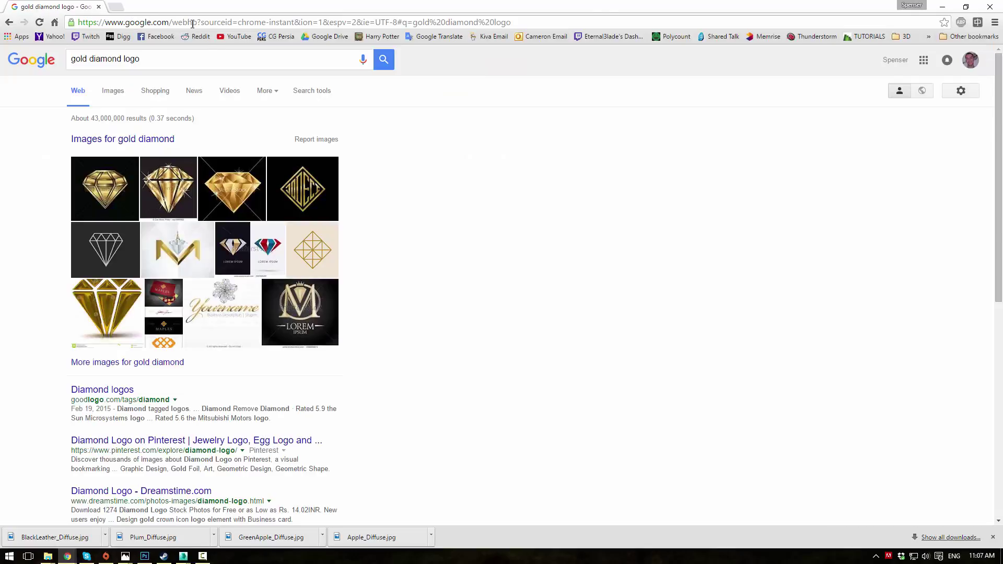
click(120, 95)
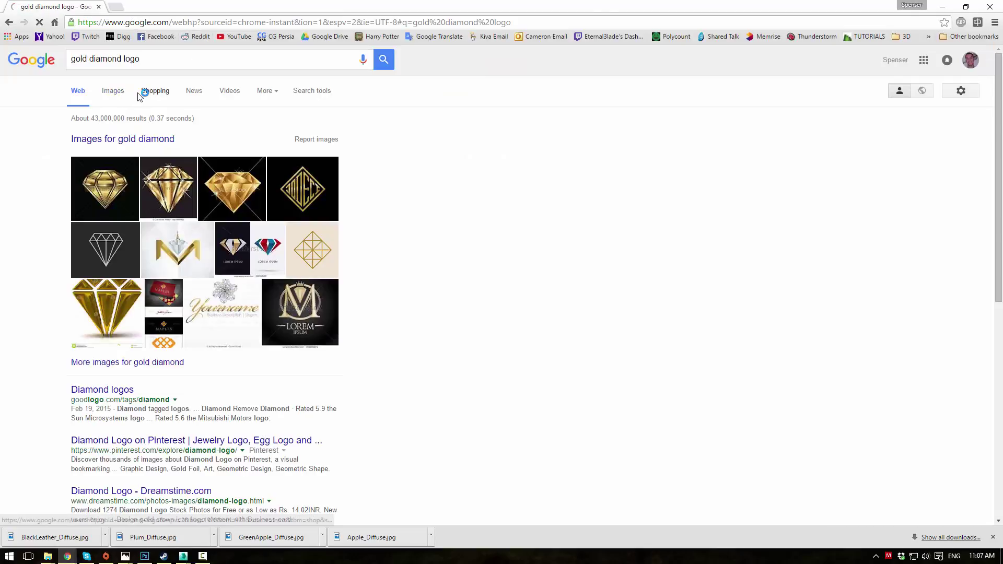
click(107, 95)
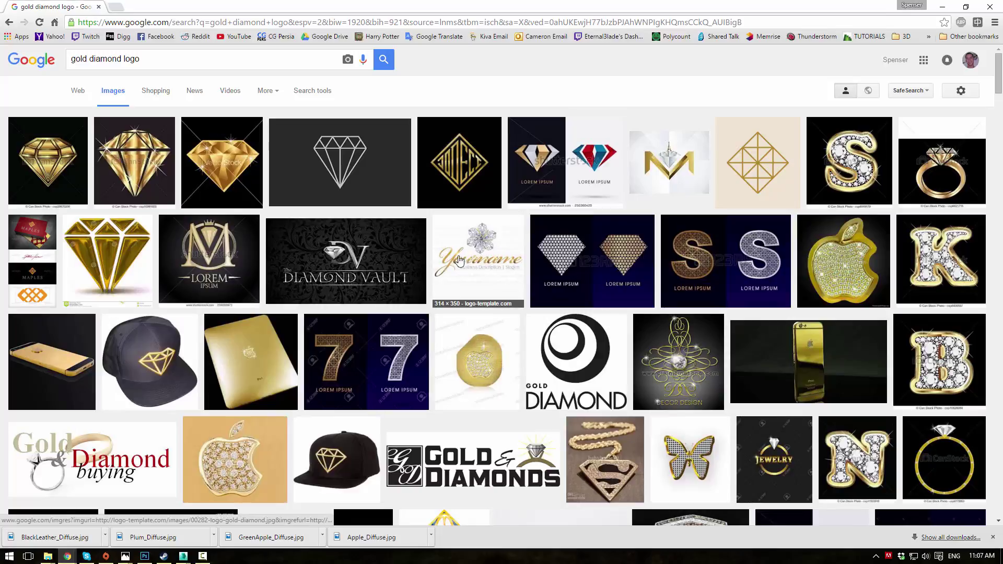
scroll(512, 371, down, 5)
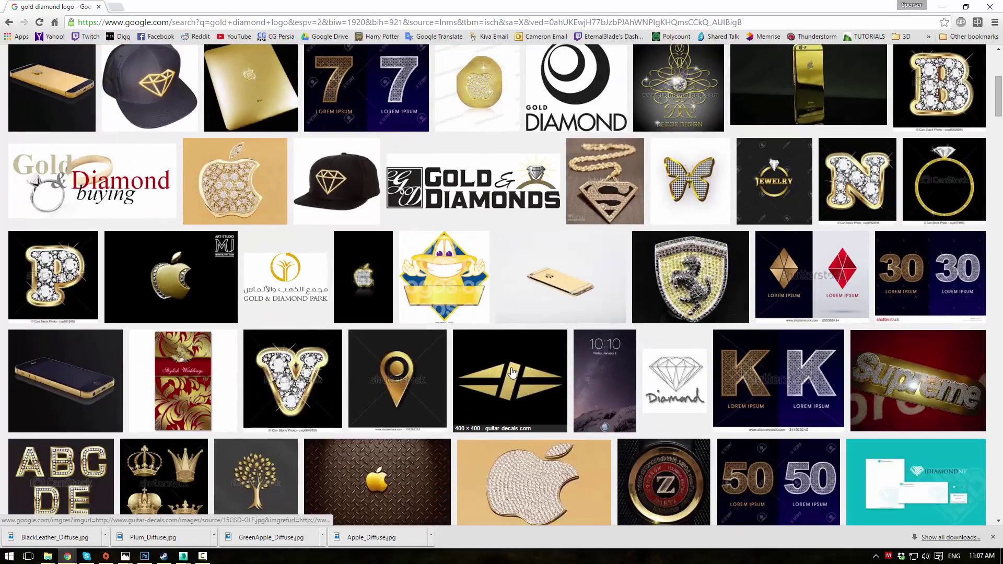
Step: Search Google Images for "gold logo" and browse the results for a suitable emblem
scroll(512, 372, up, 5)
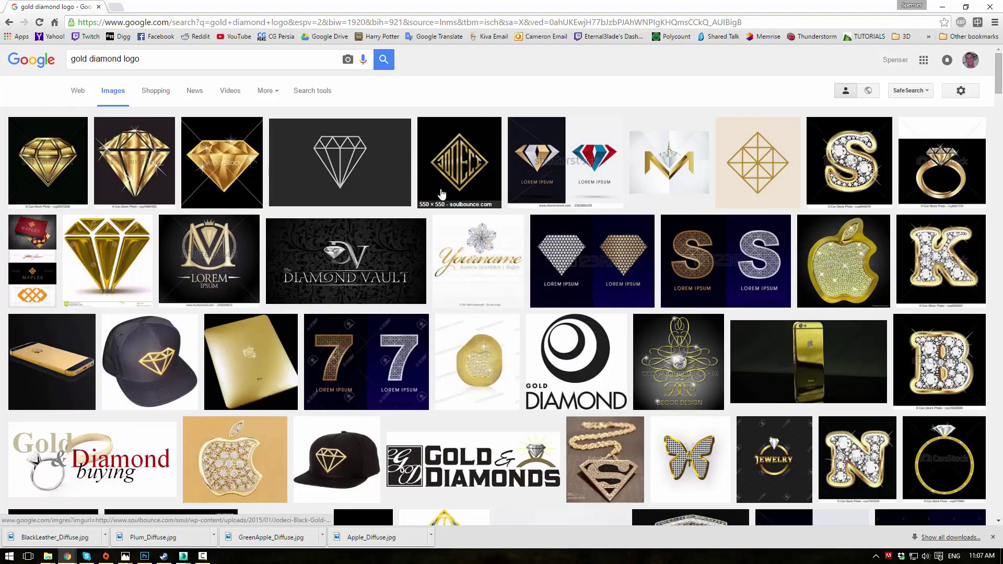
double_click(100, 59)
key(BackSpace)
key(Return)
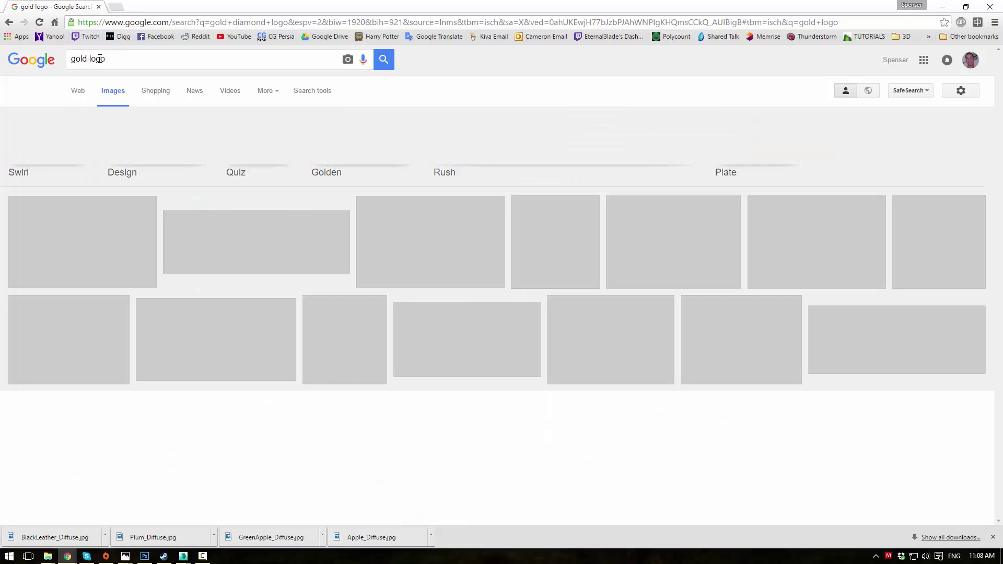
scroll(384, 235, down, 4)
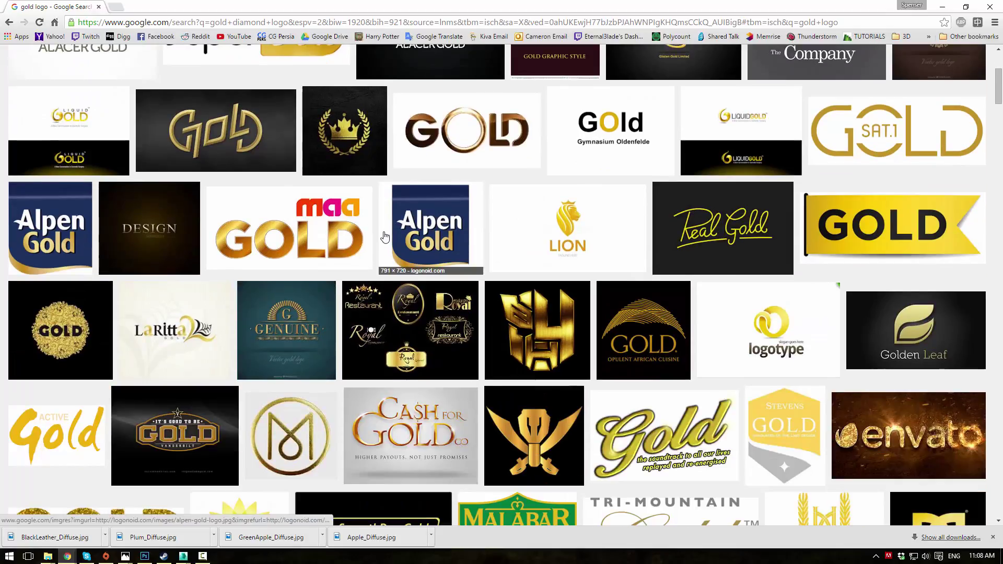
scroll(384, 235, down, 5)
scroll(381, 232, up, 4)
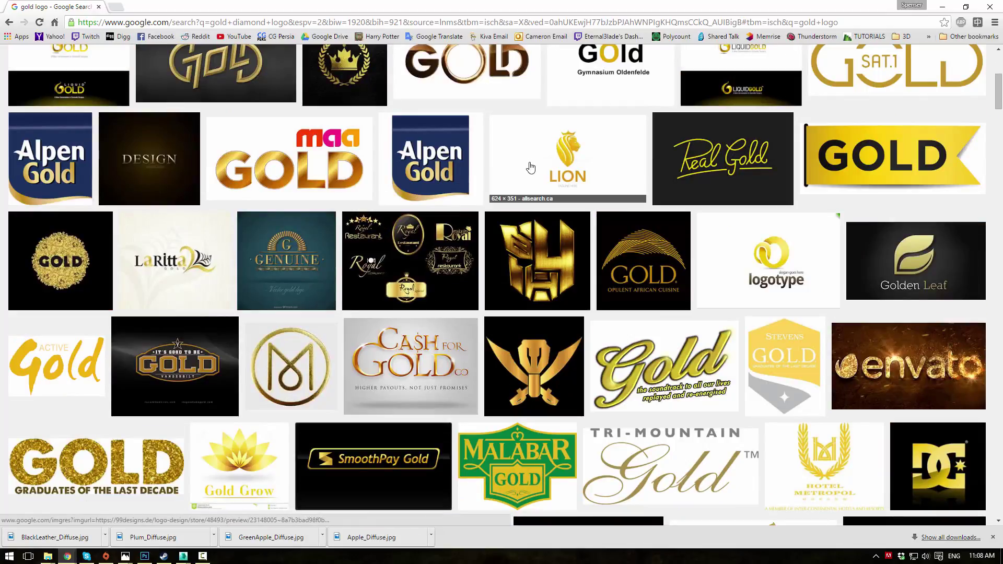
scroll(528, 175, down, 5)
scroll(526, 177, down, 4)
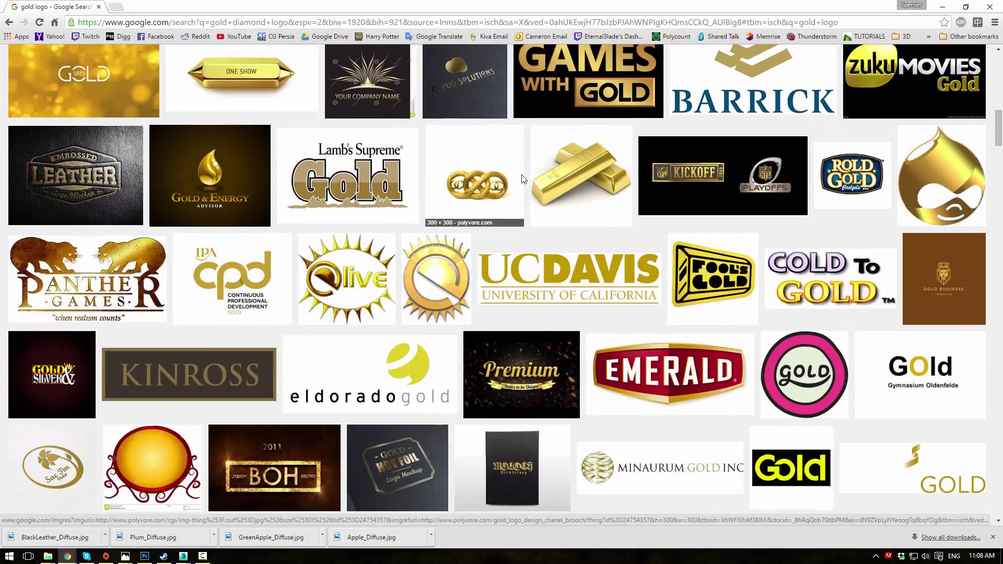
scroll(520, 179, down, 5)
scroll(467, 167, up, 8)
scroll(468, 167, up, 10)
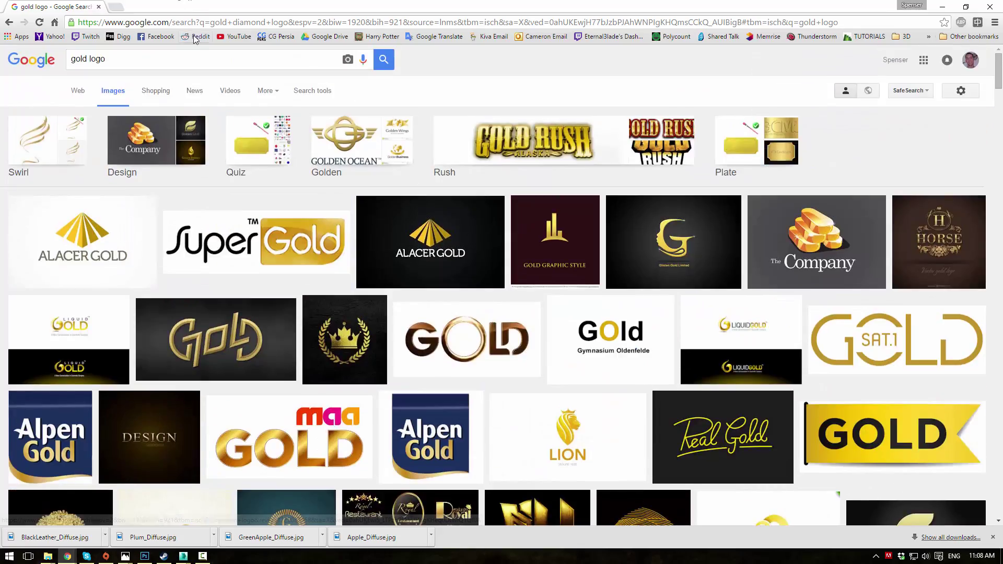
Step: Search Google Images for "diamond logo" and browse the results
click(174, 58)
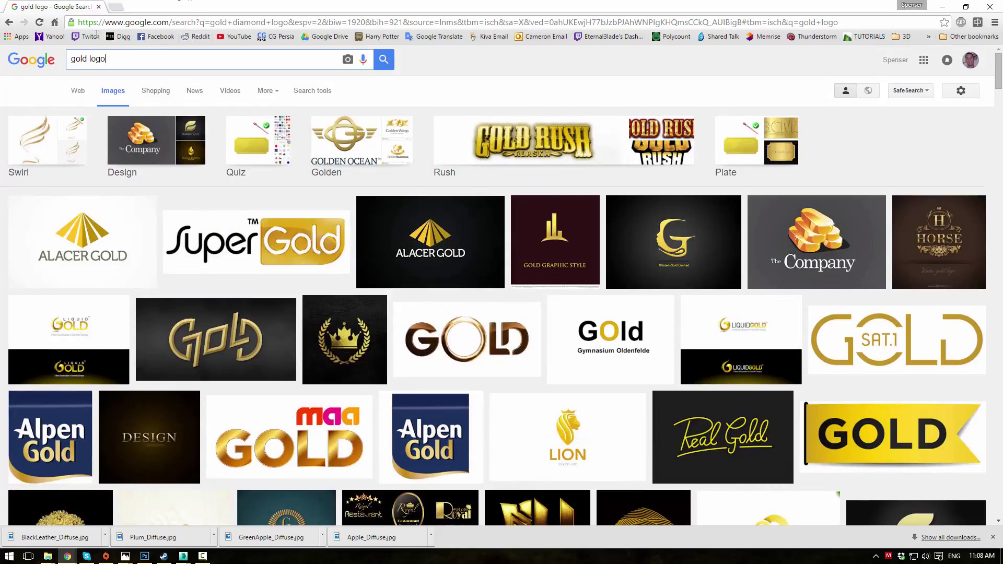
key(ctrl+a)
text(lo)
key(BackSpace)
key(BackSpace)
text(diamond logo)
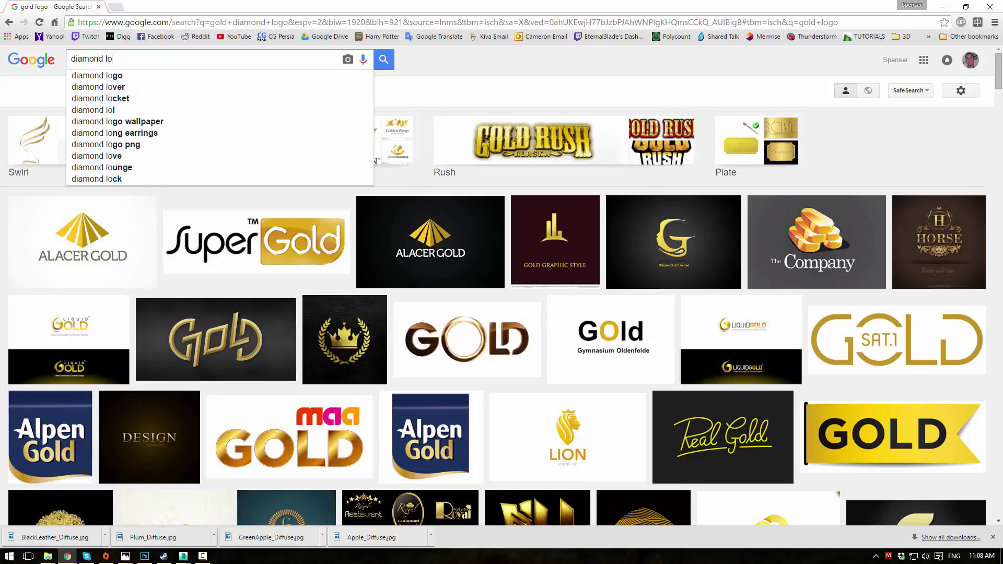
key(Return)
scroll(364, 295, down, 12)
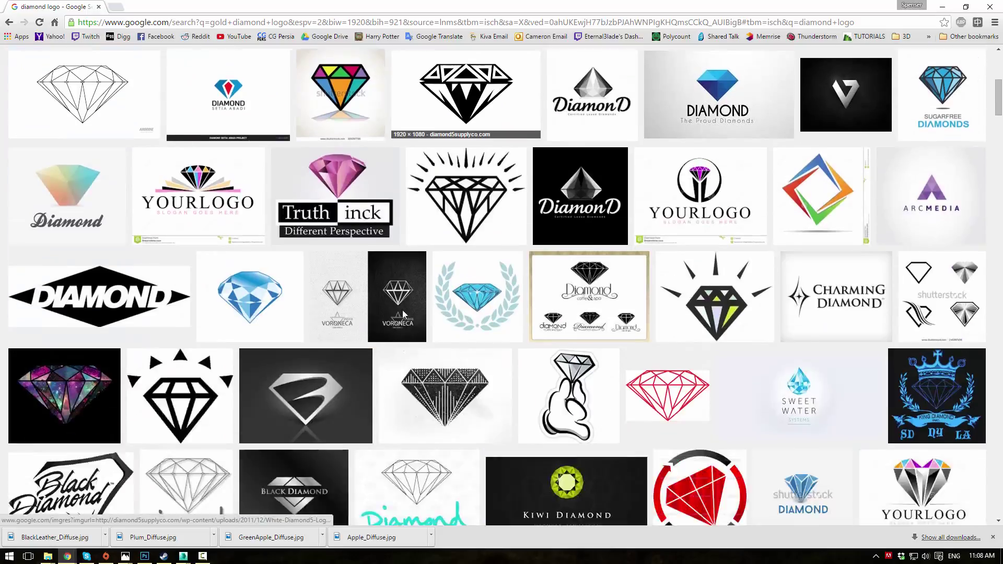
scroll(364, 295, up, 12)
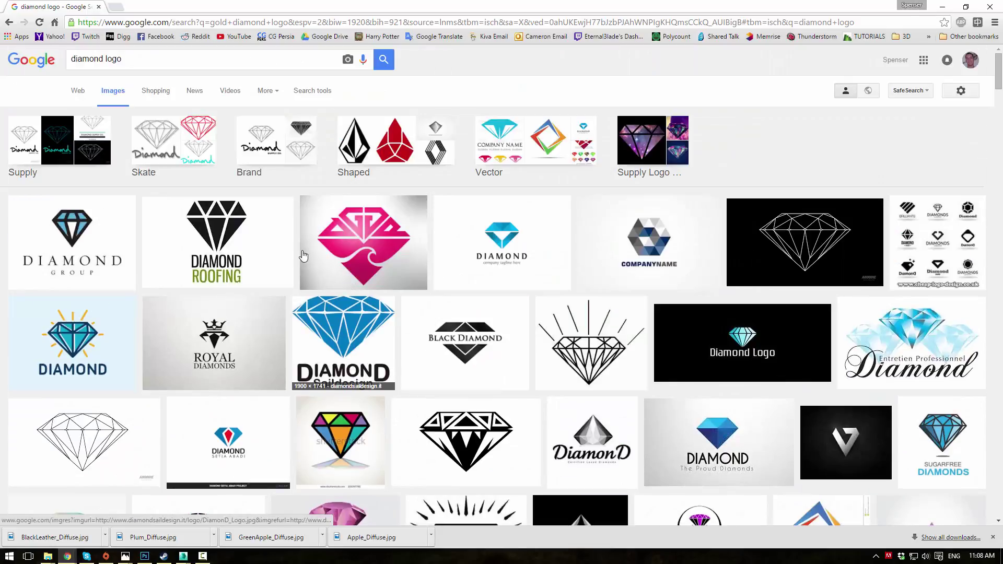
Step: Change the image search back to "gold diamond logo" and look through the results again
click(73, 57)
text(gold)
key(Return)
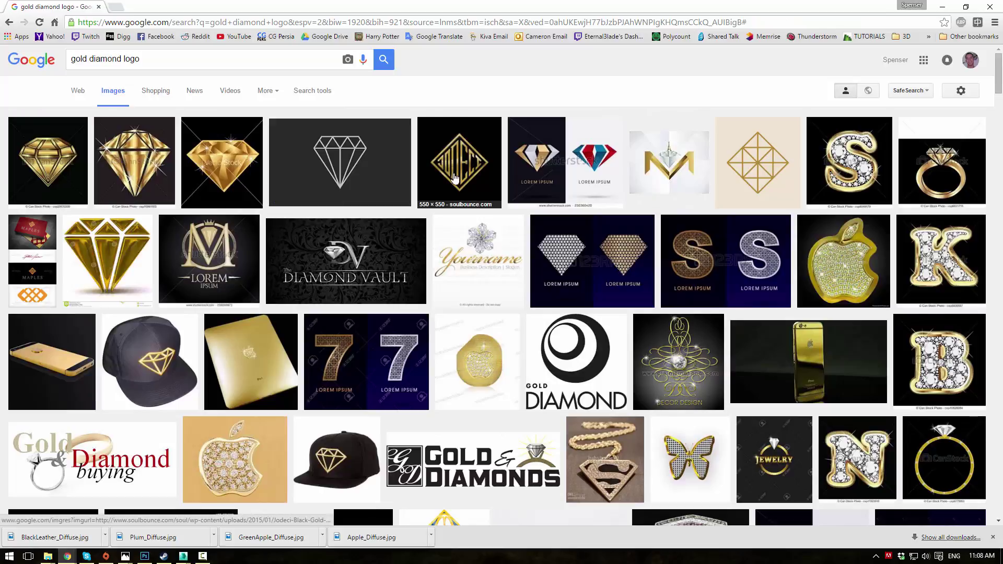
scroll(454, 178, down, 10)
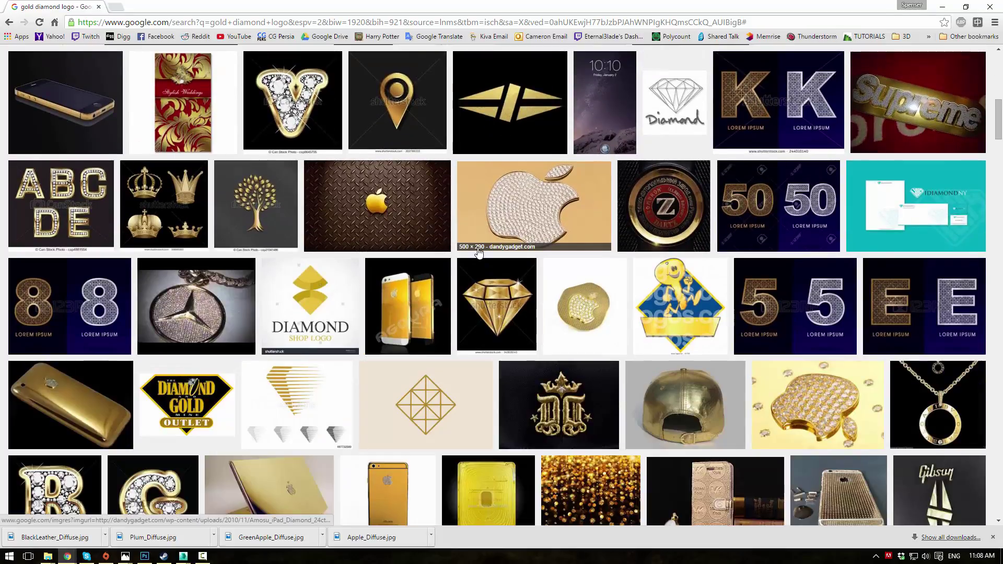
scroll(476, 253, down, 8)
scroll(455, 269, up, 13)
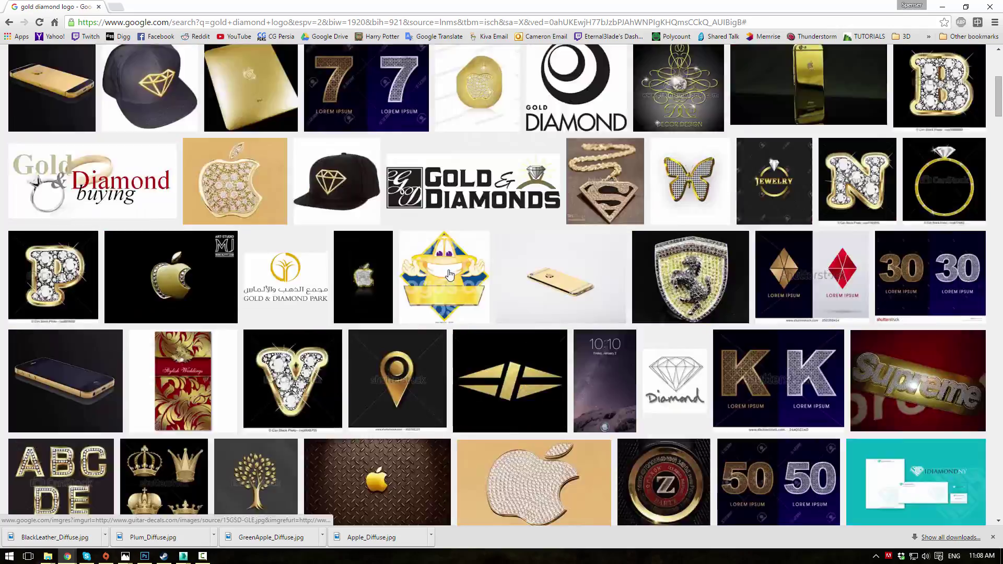
scroll(449, 274, up, 5)
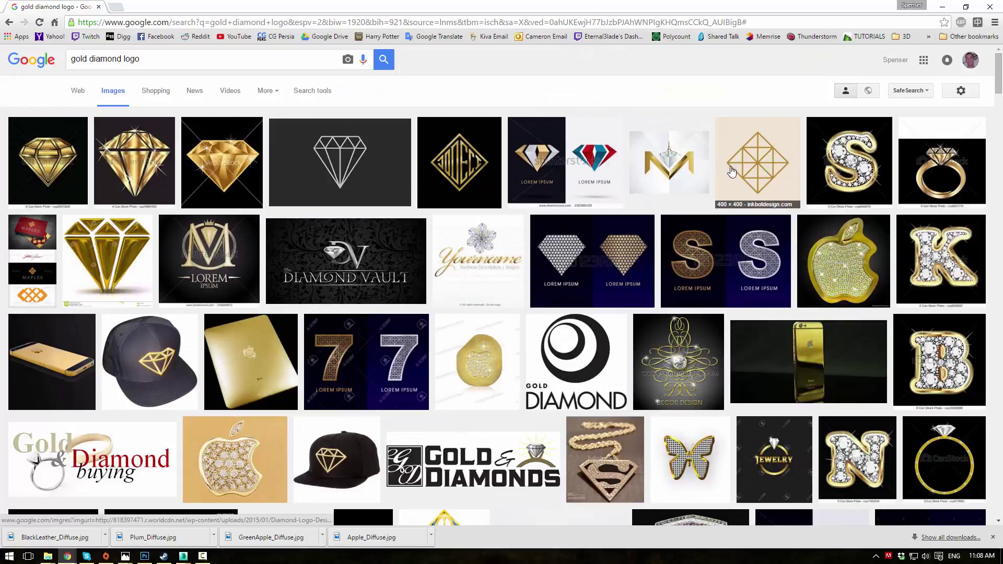
Step: Open the gold Jodeci diamond logo at full size and save it as Gold Logo in the Textures folder
click(436, 169)
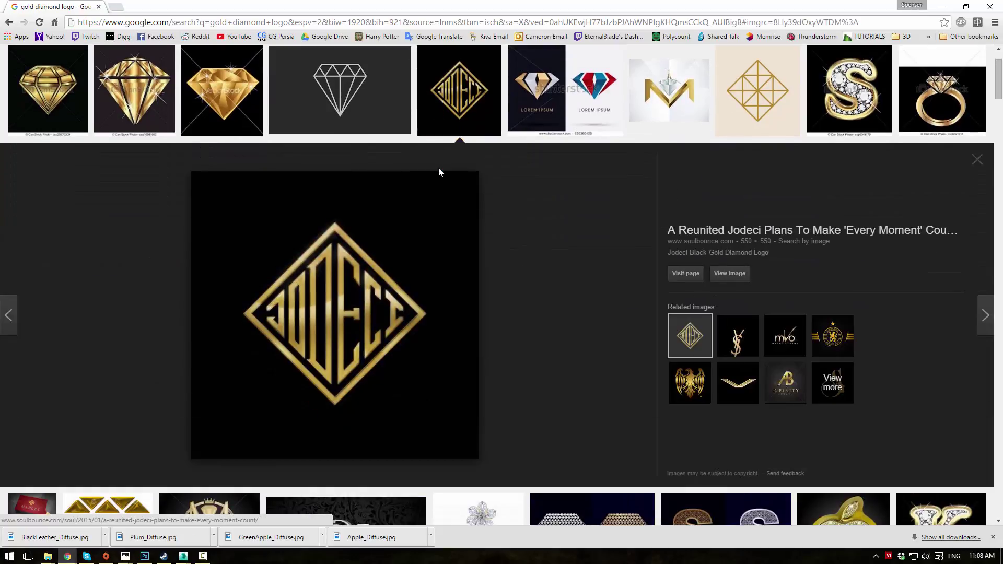
click(729, 273)
right_click(135, 140)
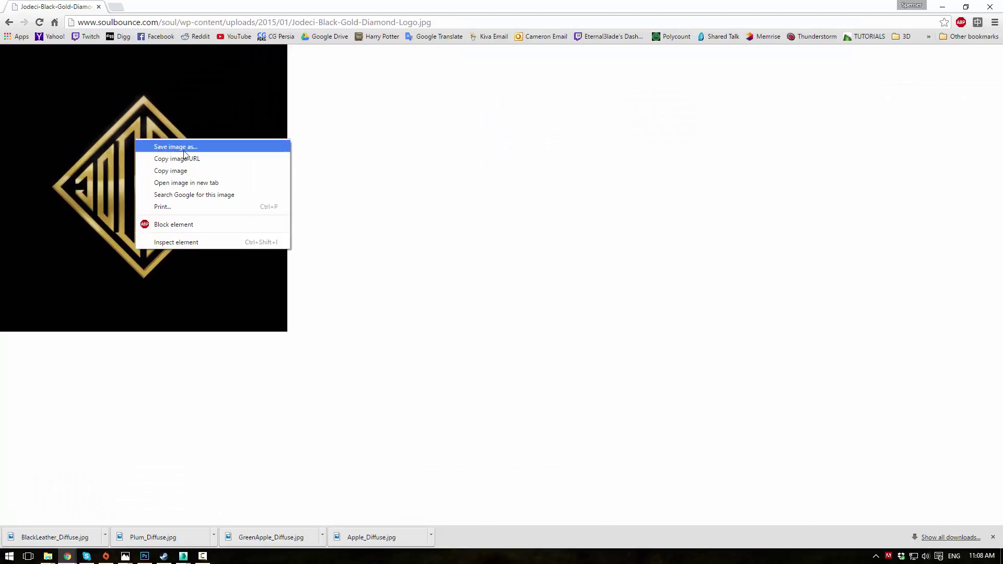
click(195, 153)
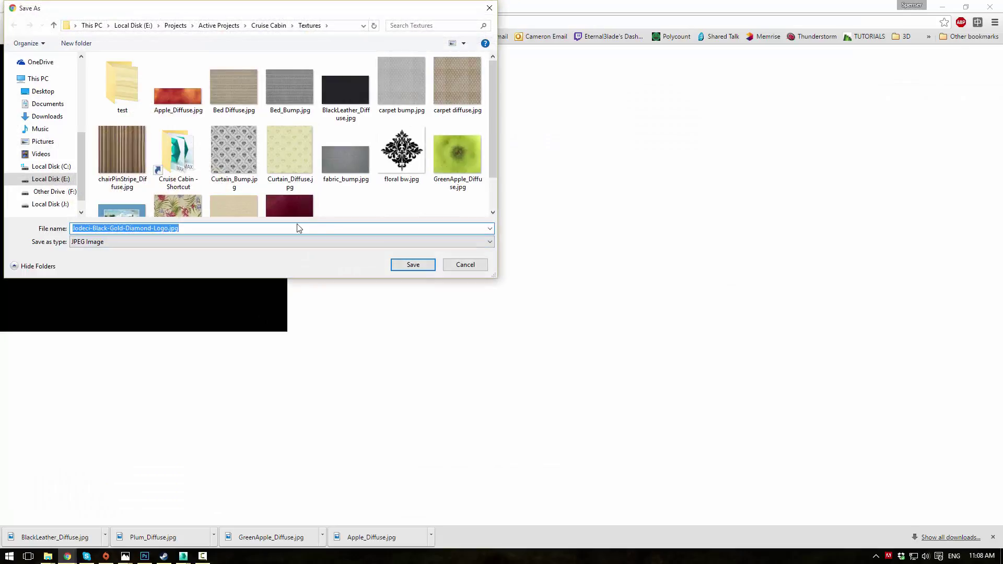
text(Gold Logo)
key(Return)
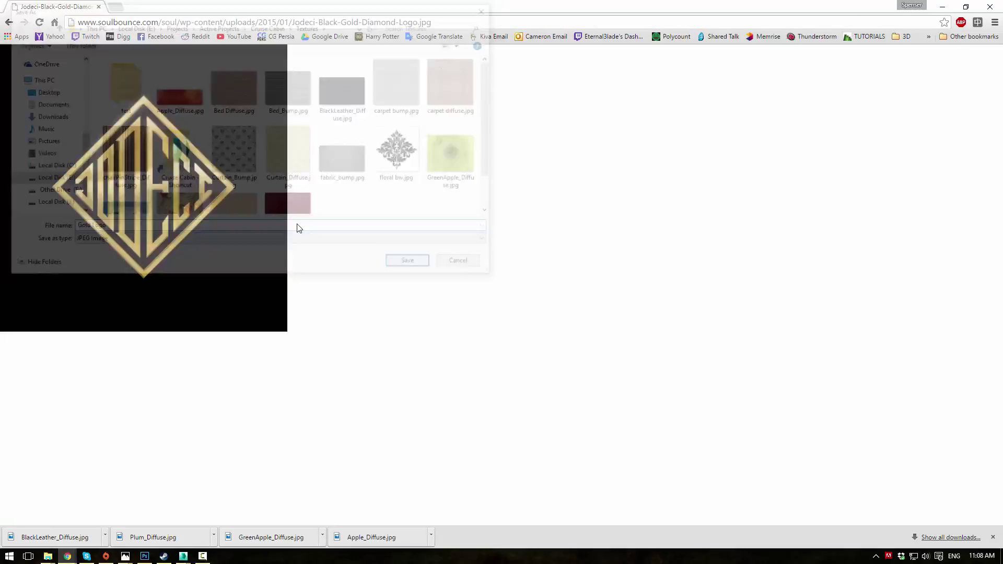
Step: Switch to 3ds Max, select the book on the desk and frame its page edges up close in the viewport
click(941, 7)
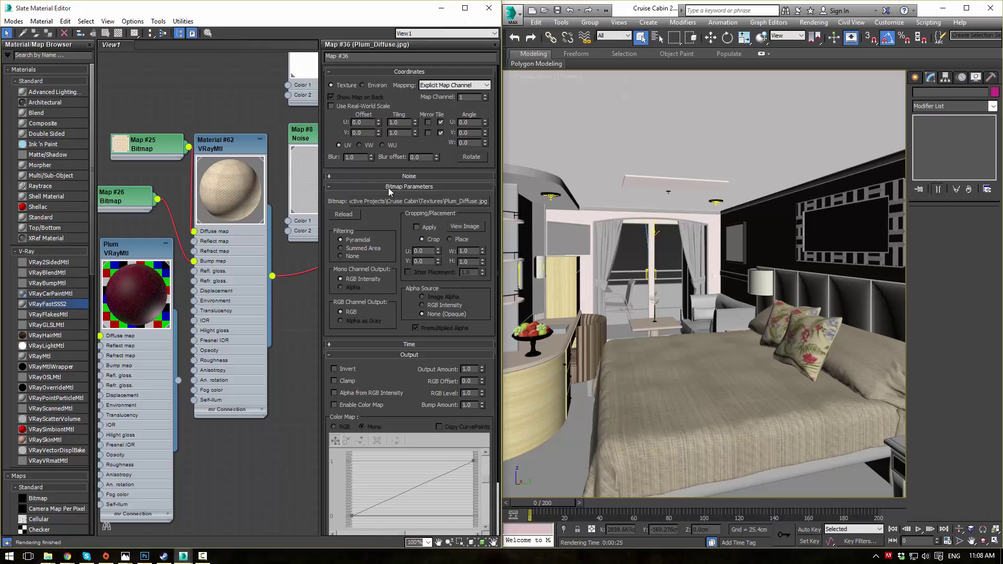
scroll(206, 157, down, 5)
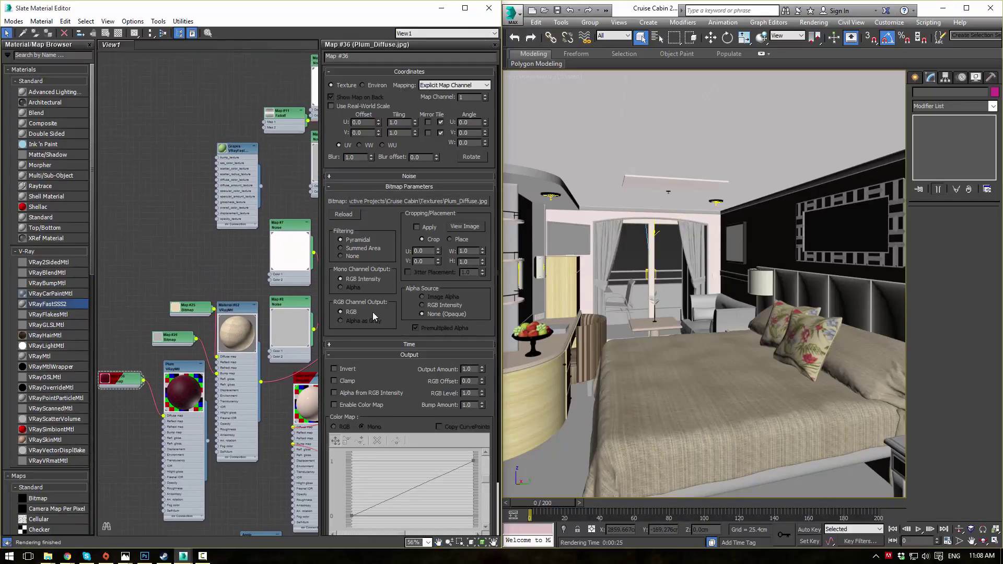
click(579, 328)
click(562, 328)
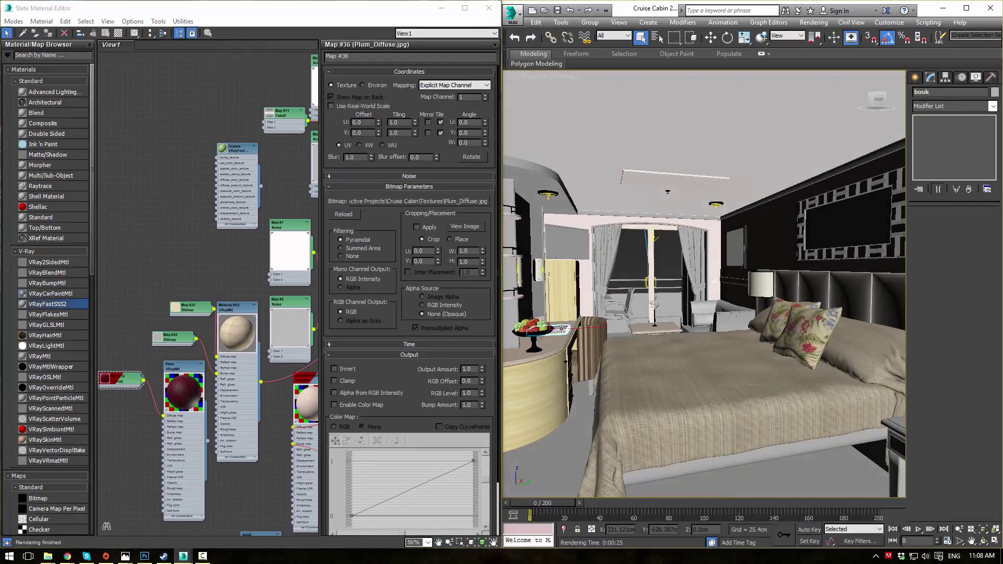
key(z)
alt+middle_drag(830, 314, 726, 310)
scroll(751, 315, up, 2)
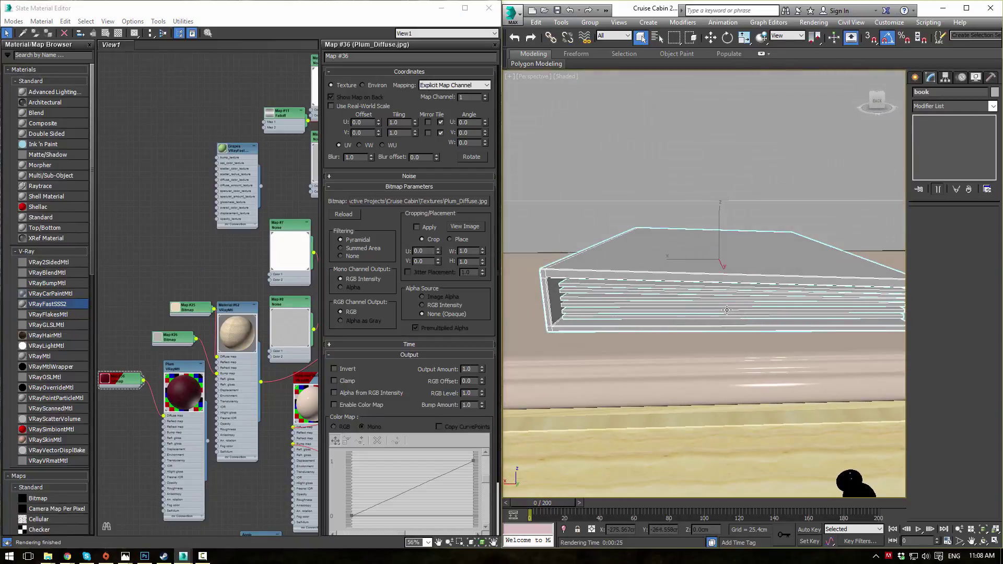
scroll(726, 310, up, 2)
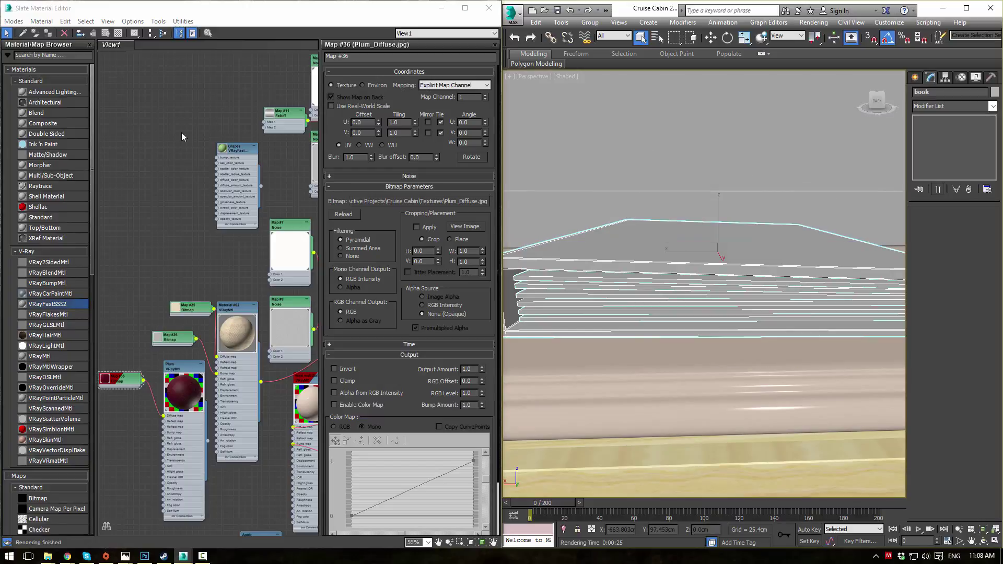
Step: Examine the book on the desk in the symphony-balcony-stateroom.jpg reference photo
middle_drag(182, 136, 182, 225)
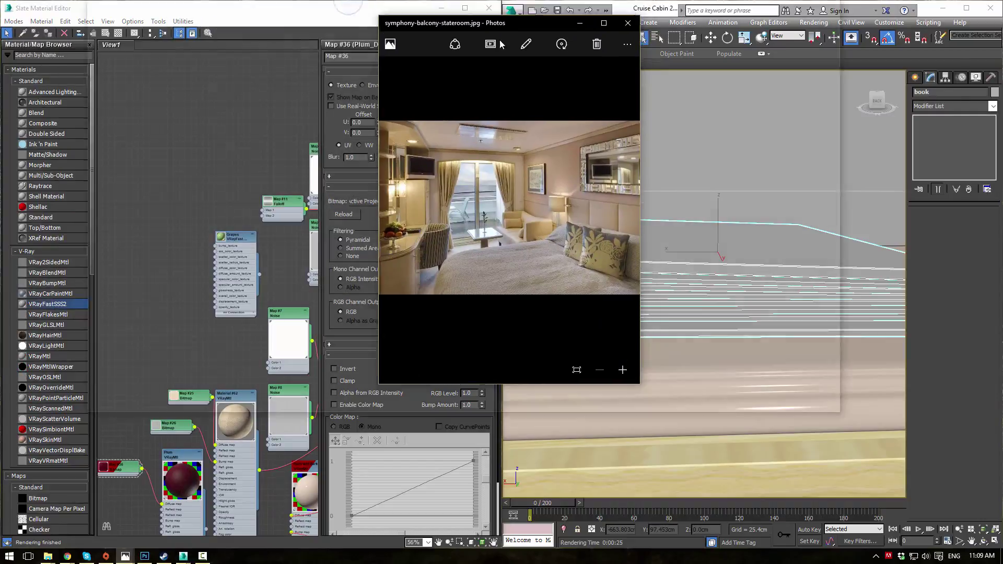
drag(498, 32, 458, 122)
scroll(370, 328, up, 10)
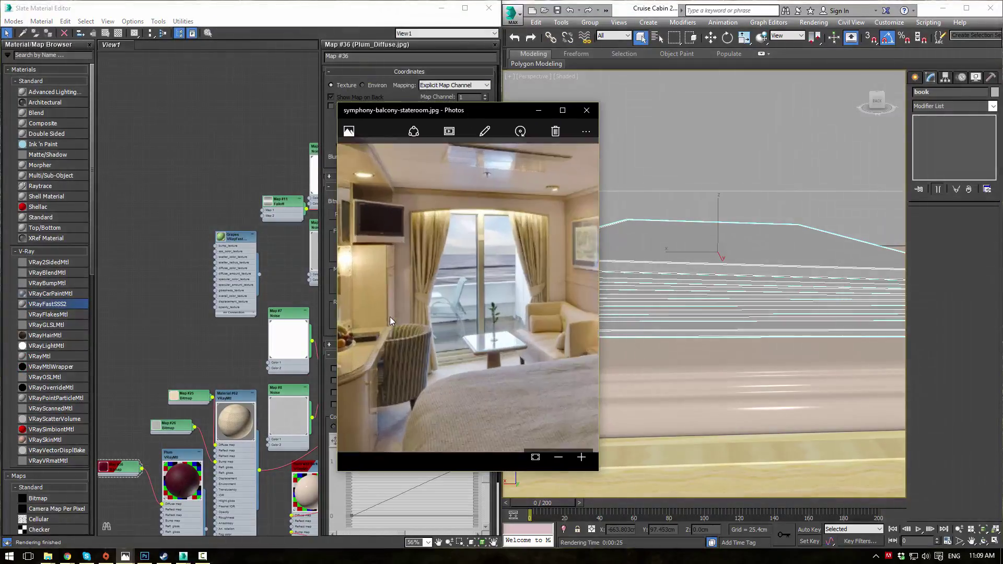
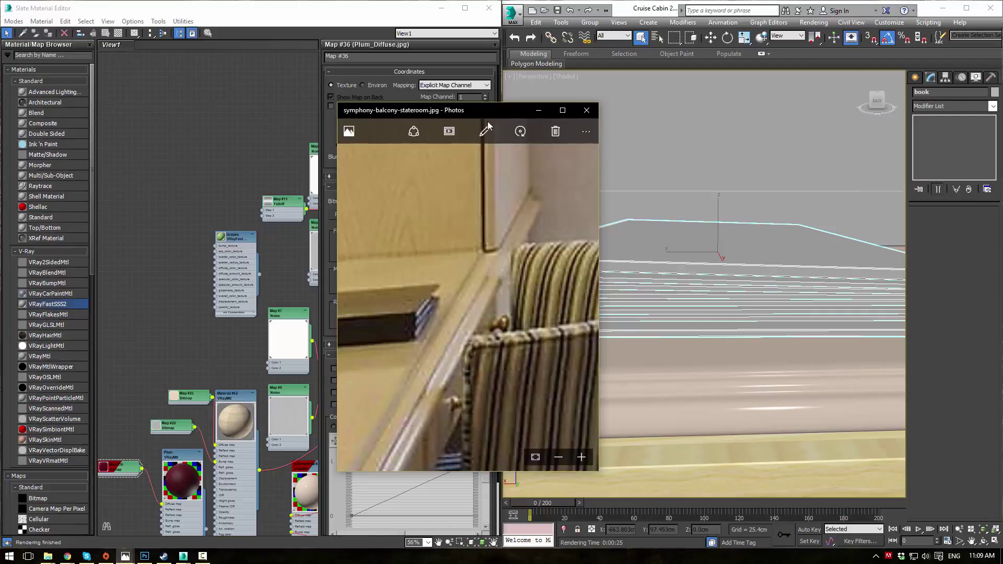
click(538, 110)
Step: Add a new VRayMtl beside the Grapes material in the node view and name it Black Leather
scroll(175, 229, up, 1)
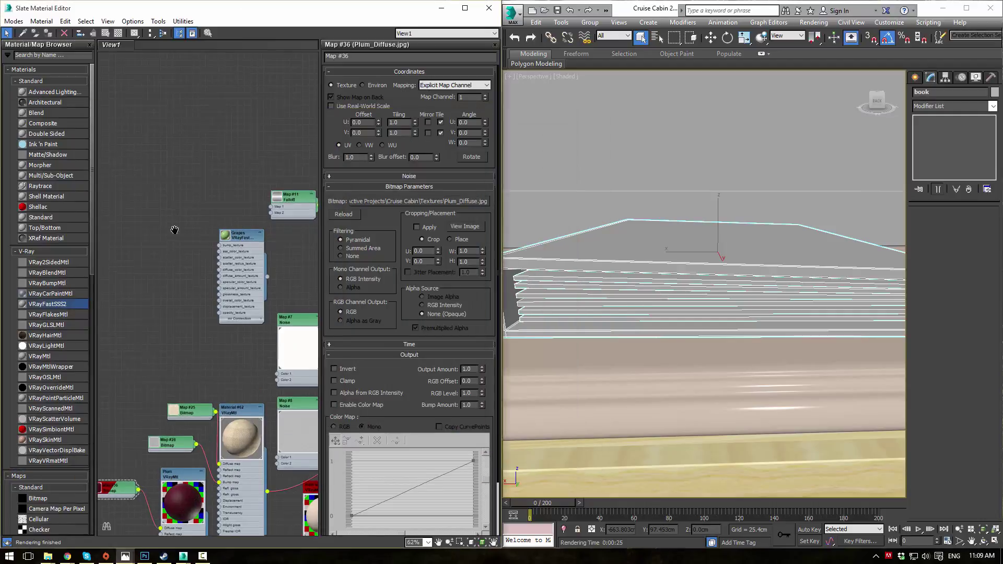
middle_drag(174, 231, 175, 159)
scroll(147, 270, up, 1)
scroll(148, 270, up, 2)
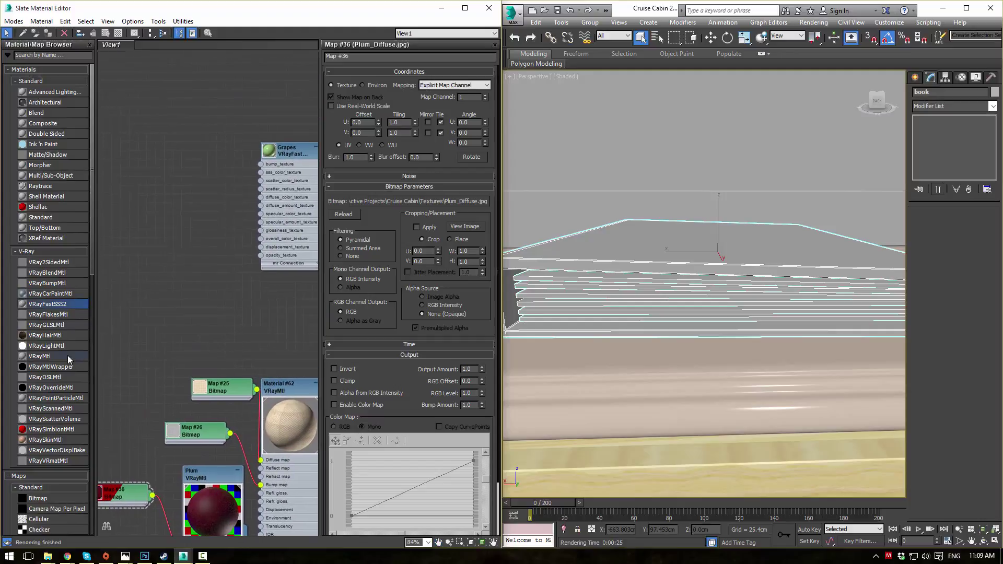
drag(38, 358, 159, 176)
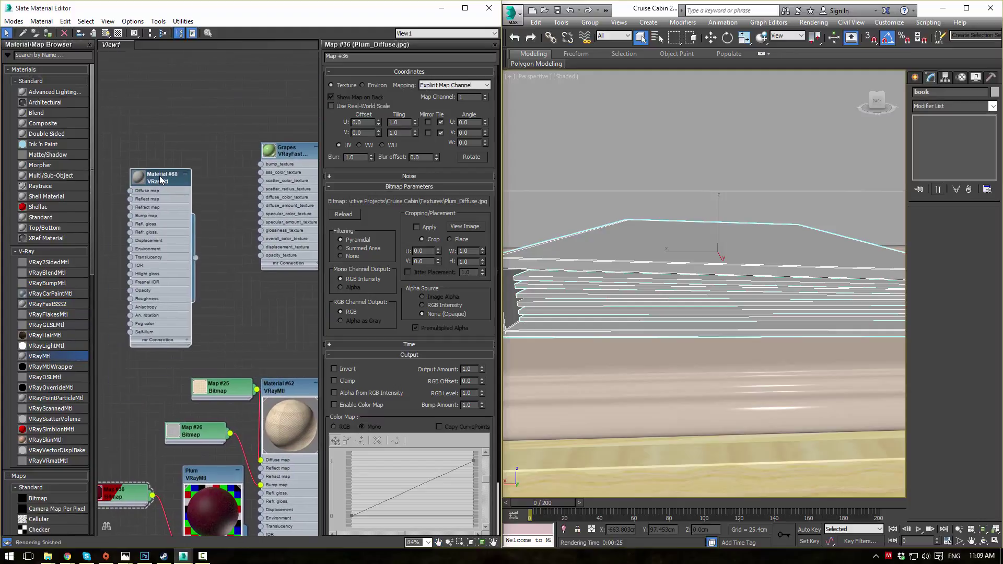
click(374, 57)
key(BackSpace)
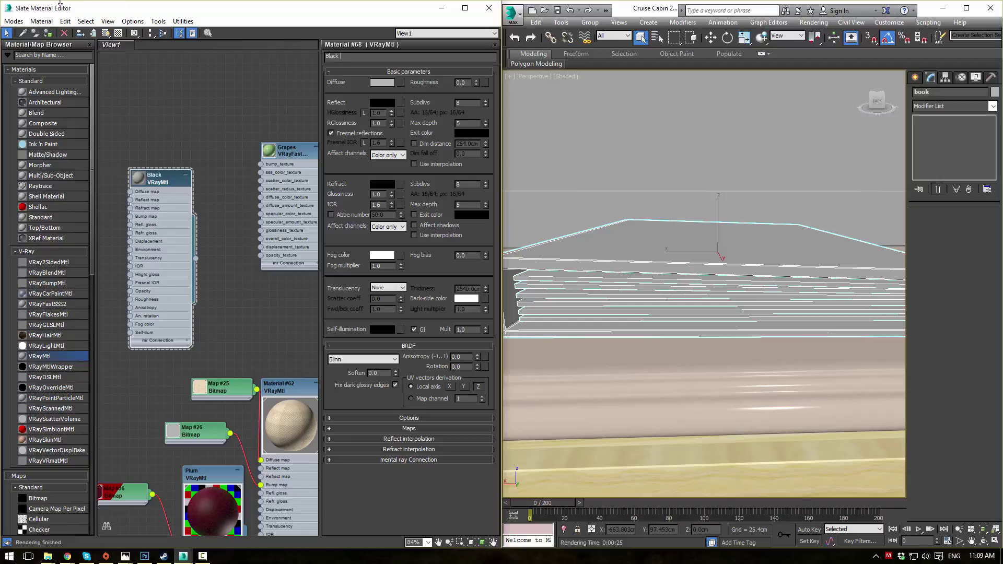
text(Black Leather)
key(Return)
Step: Enlarge the Black Leather node's preview and connect a BlackLeather_Diffuse.jpg bitmap to its Diffuse map, placing the bitmap node beside it
middle_drag(135, 133, 183, 123)
double_click(186, 168)
middle_drag(159, 237, 204, 205)
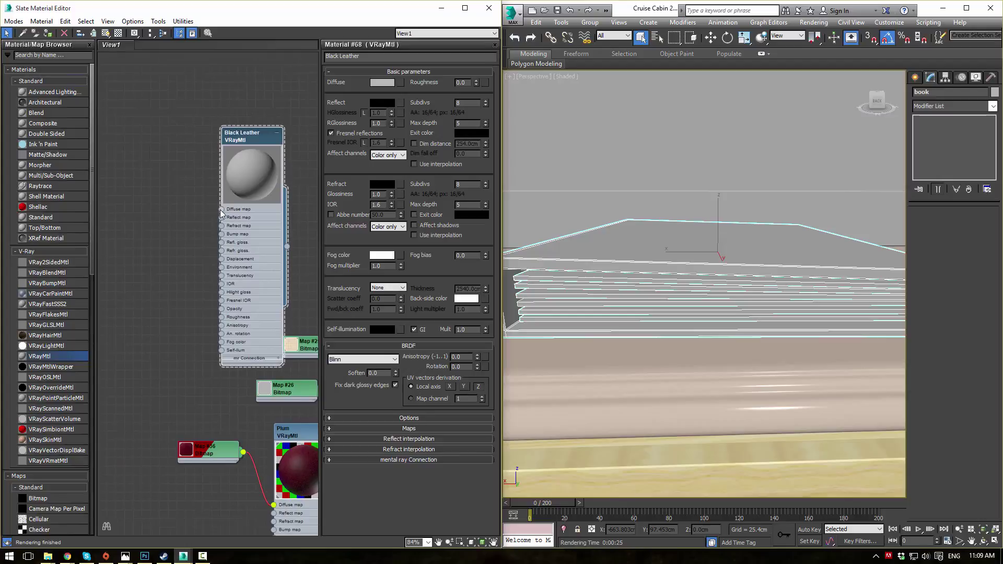
drag(189, 179, 190, 179)
mouse_move(201, 179)
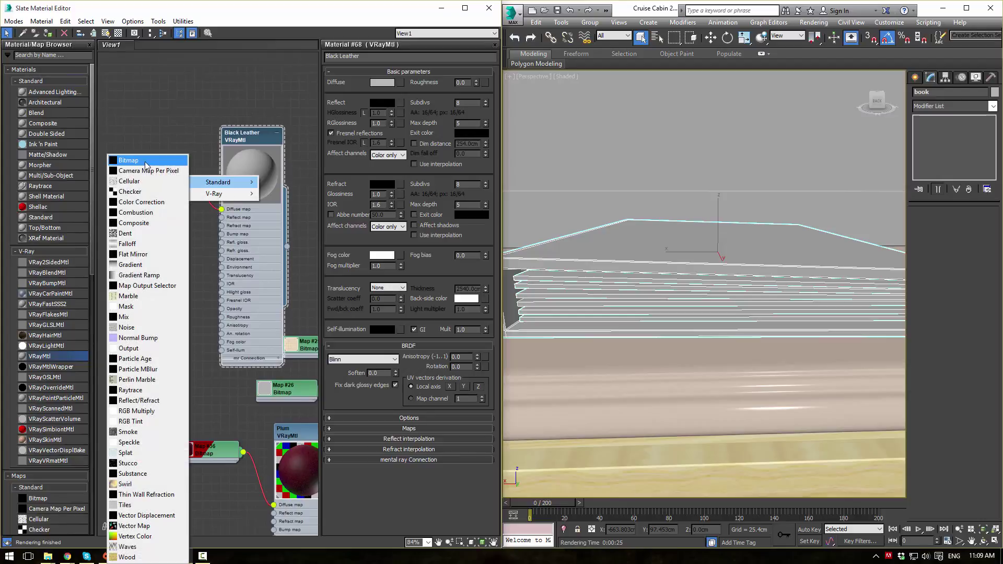
click(152, 164)
click(826, 89)
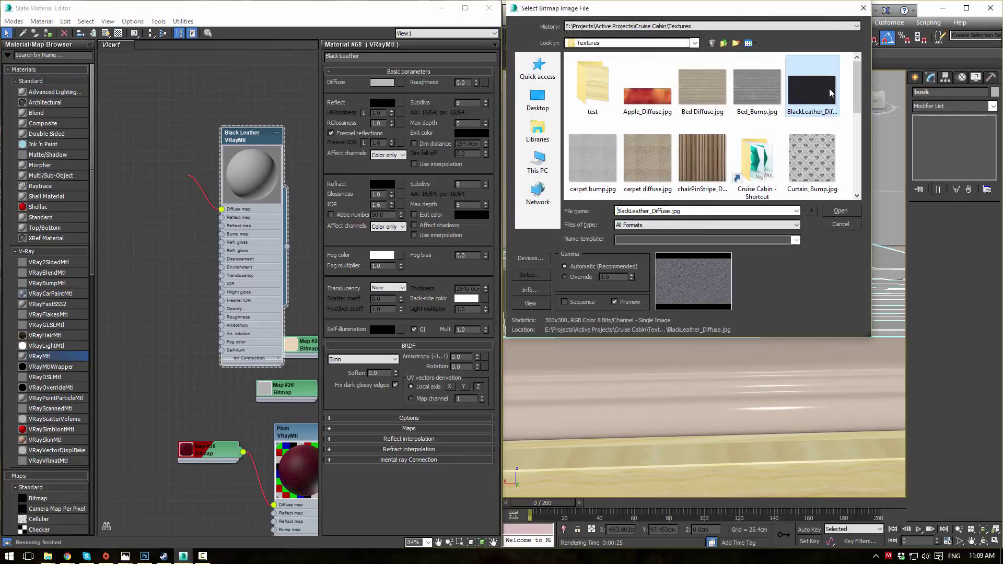
click(831, 211)
drag(198, 184, 156, 148)
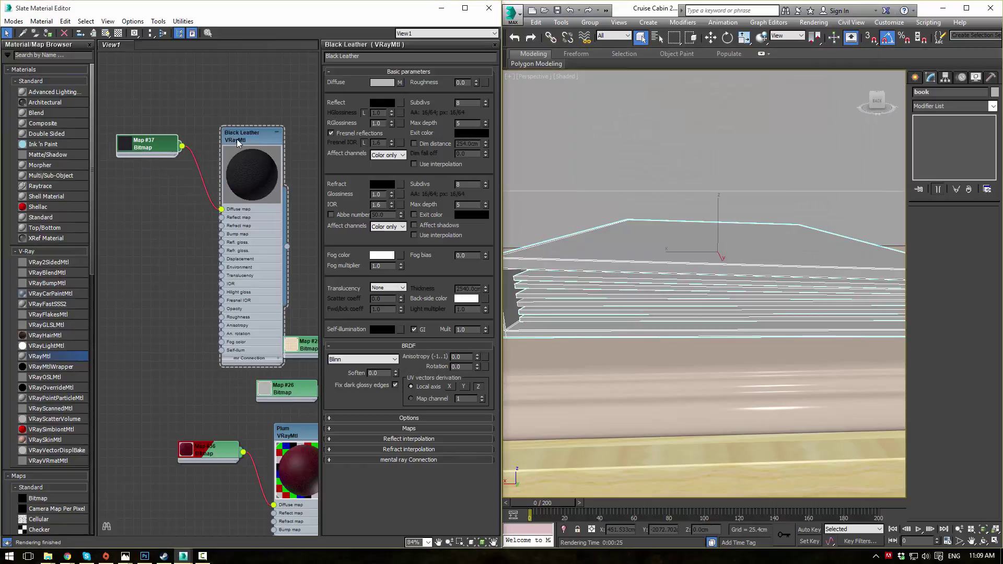
Step: Set the Black Leather material's reflection colour to a grey with a value of 75
click(387, 105)
drag(346, 120, 354, 119)
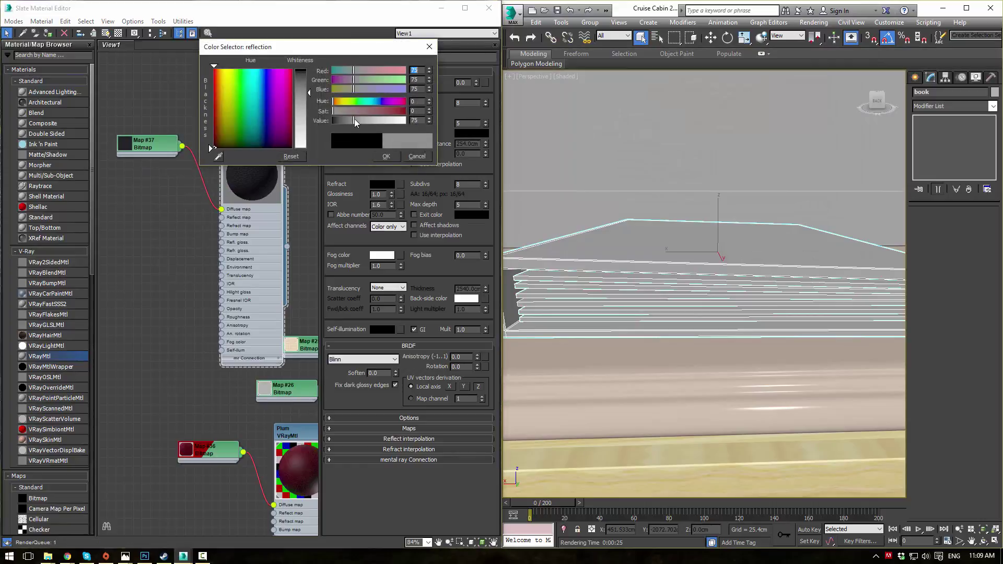
Step: Set the Black Leather material's reflection color value to 75 and its reflection glossiness to 0.6
click(386, 156)
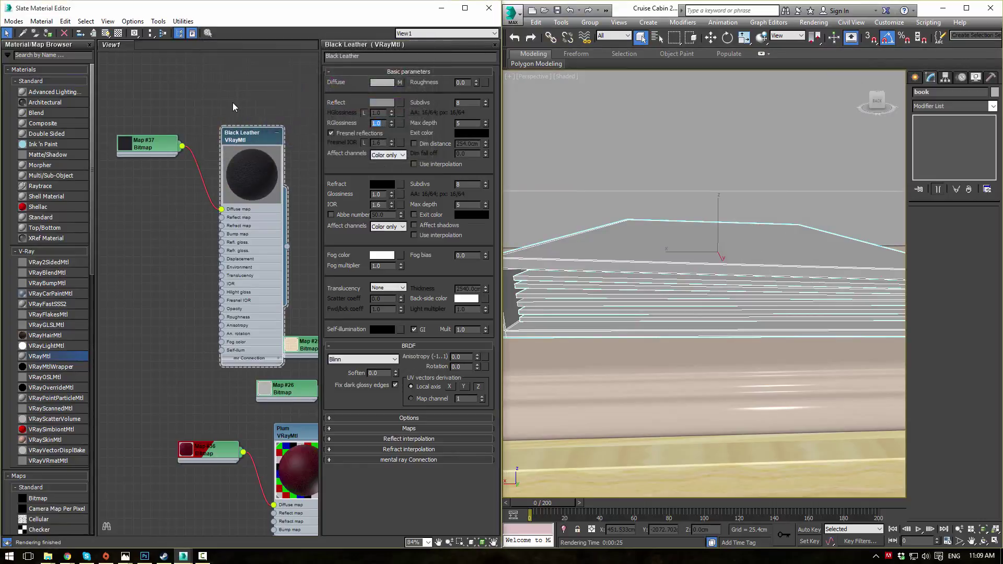
text(0.7)
key(Return)
text(0.6)
key(Return)
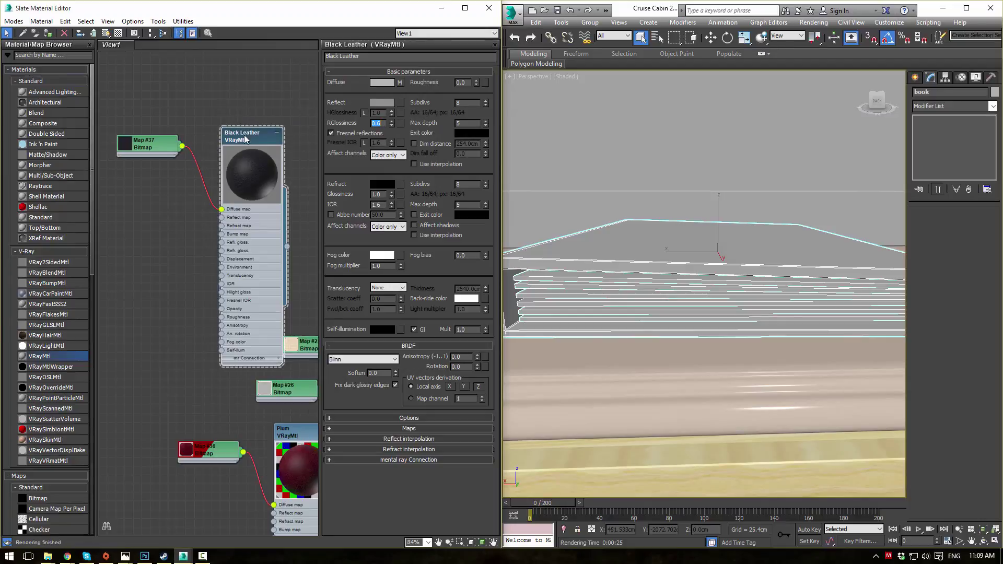
Step: Duplicate the diffuse bitmap node below the original and connect the copy to the Black Leather material's Bump map input
drag(241, 137, 250, 101)
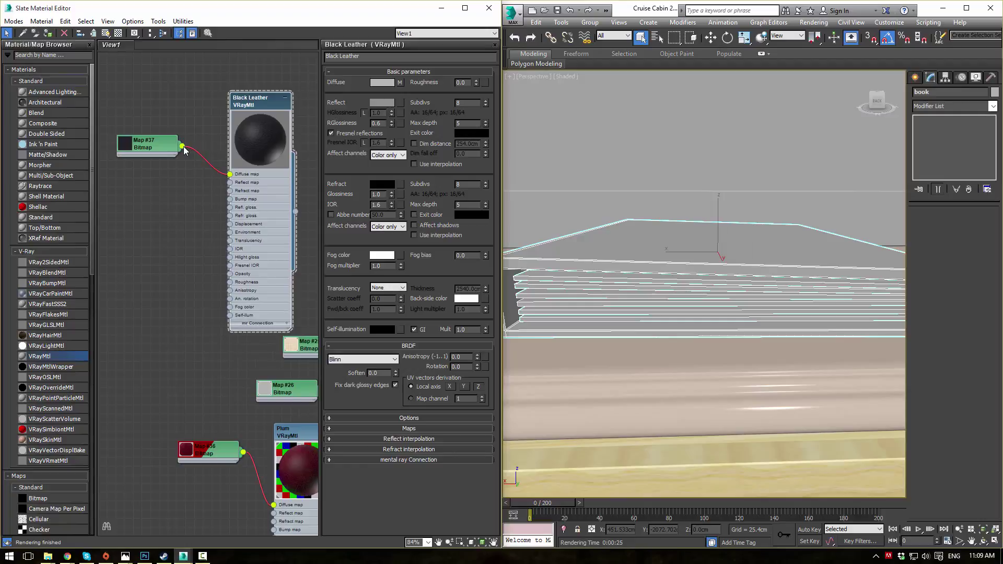
drag(183, 240, 217, 237)
click(142, 209)
shift+drag(152, 148, 151, 237)
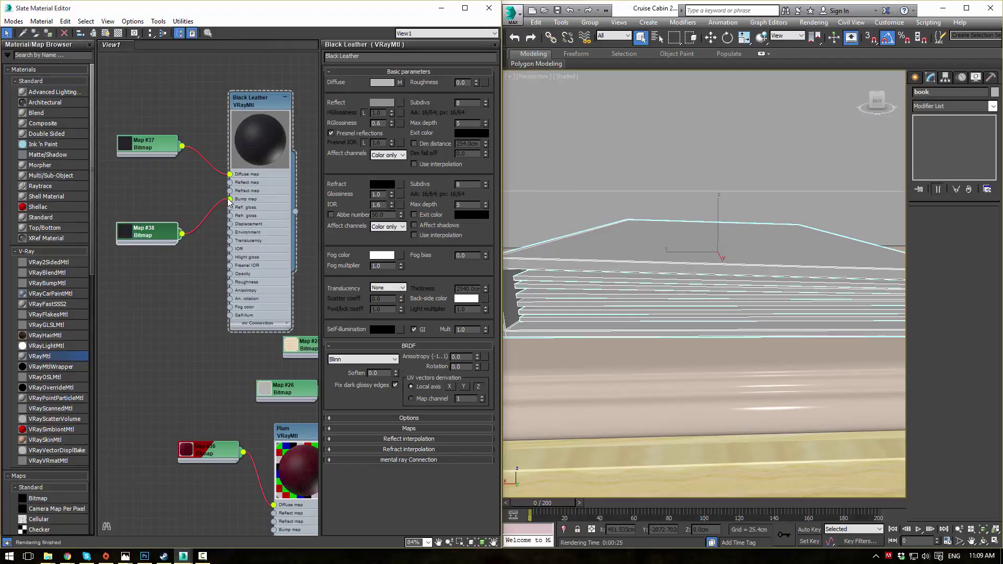
Step: Enable Invert in the output settings of the bitmap connected to the Bump map
scroll(279, 136, up, 5)
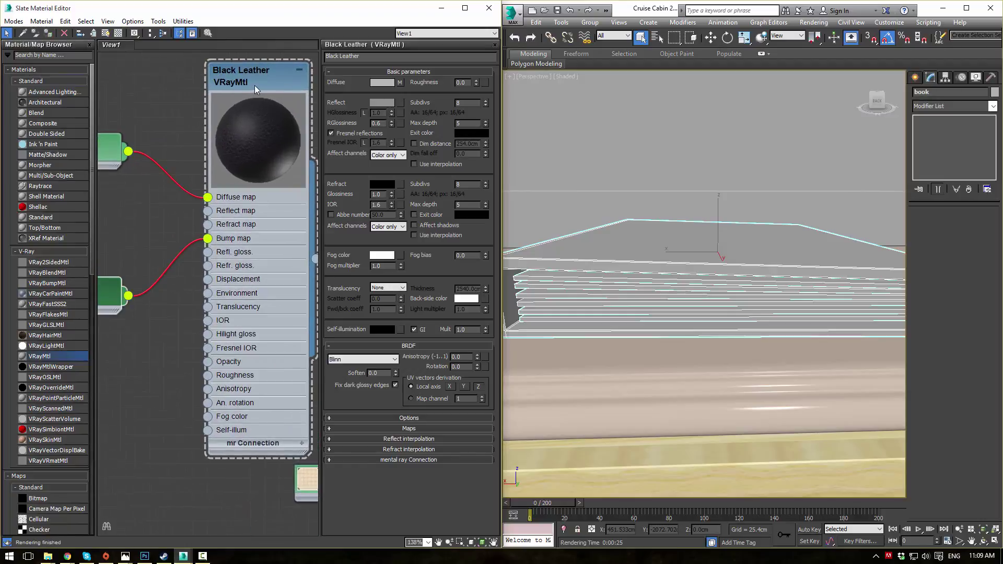
middle_drag(157, 229, 185, 202)
double_click(134, 262)
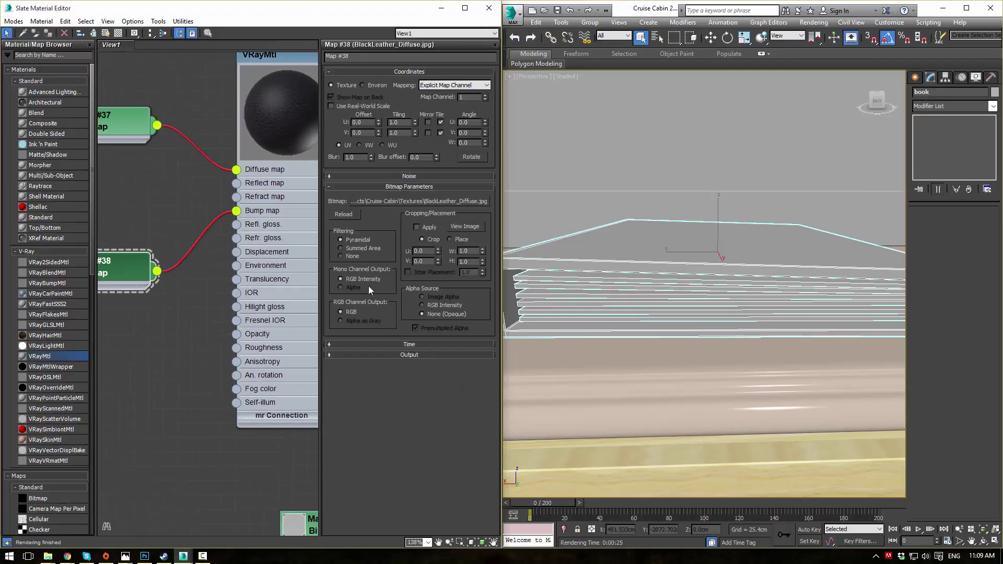
click(392, 354)
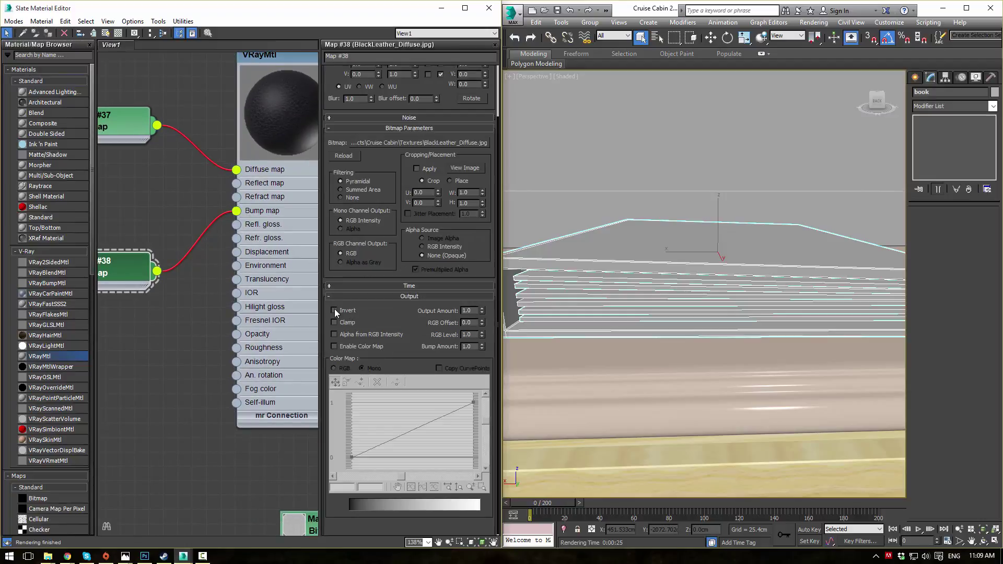
middle_drag(256, 204, 228, 238)
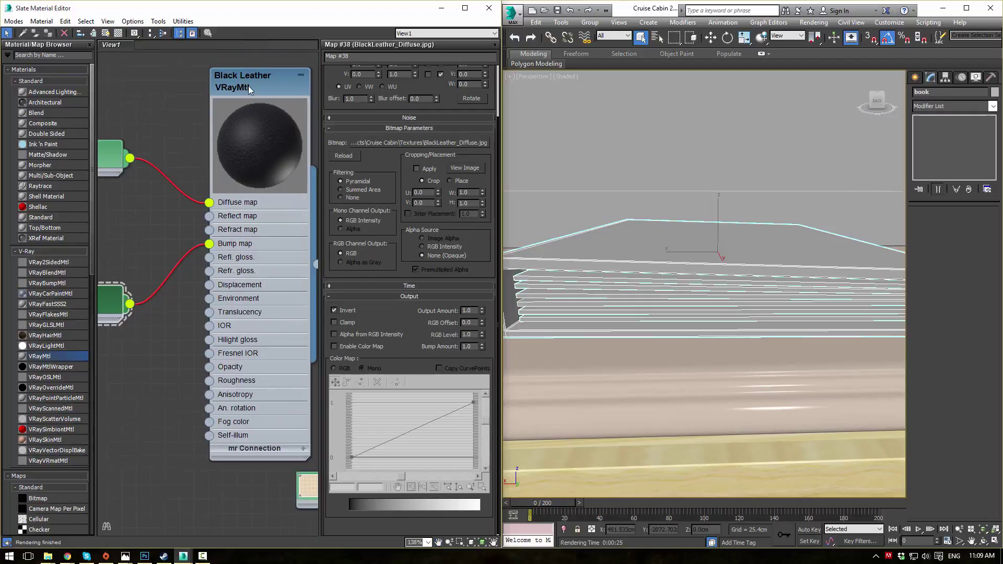
Step: Set the Black Leather material's Bump amount to 90
double_click(249, 85)
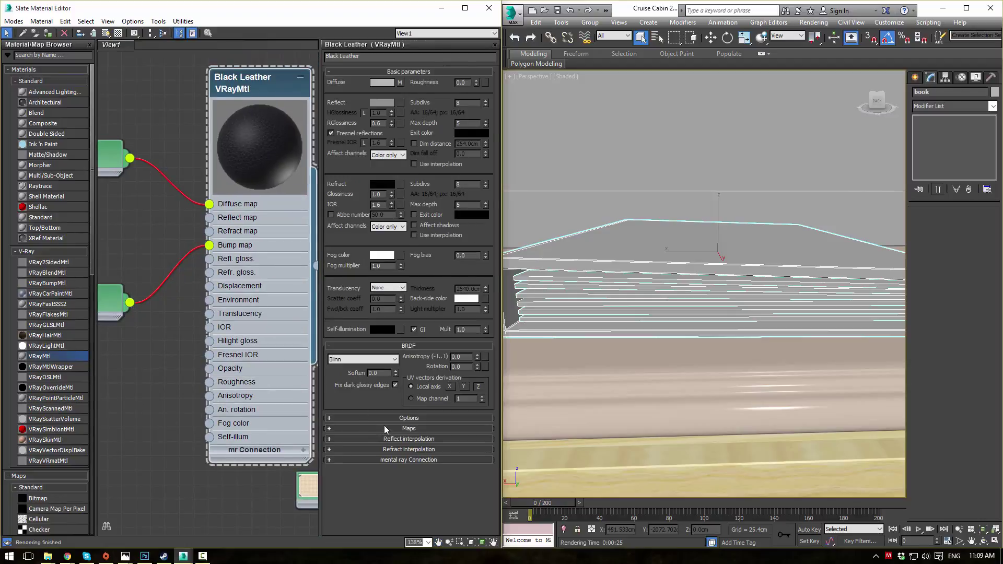
click(387, 428)
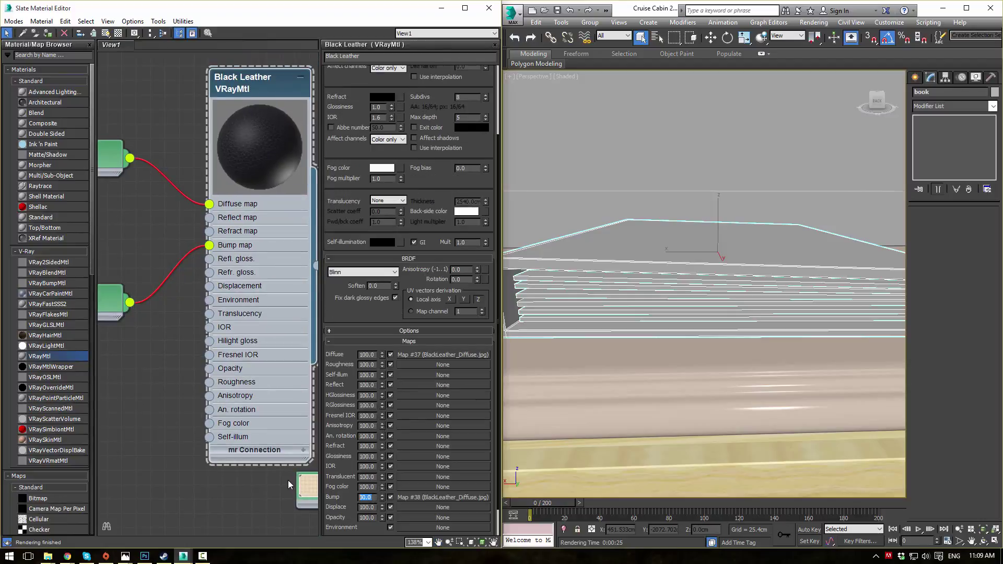
text(90)
key(Return)
scroll(287, 167, up, 1)
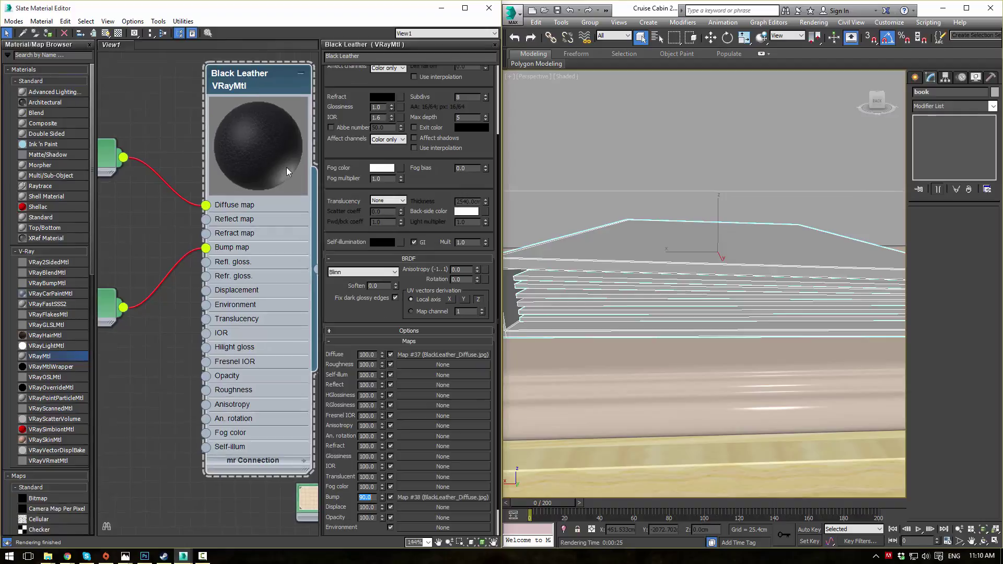
Step: Examine the Black Leather material preview and an enlarged preview of its bump bitmap node
scroll(277, 163, up, 3)
scroll(264, 159, down, 4)
middle_drag(131, 242, 243, 205)
double_click(142, 261)
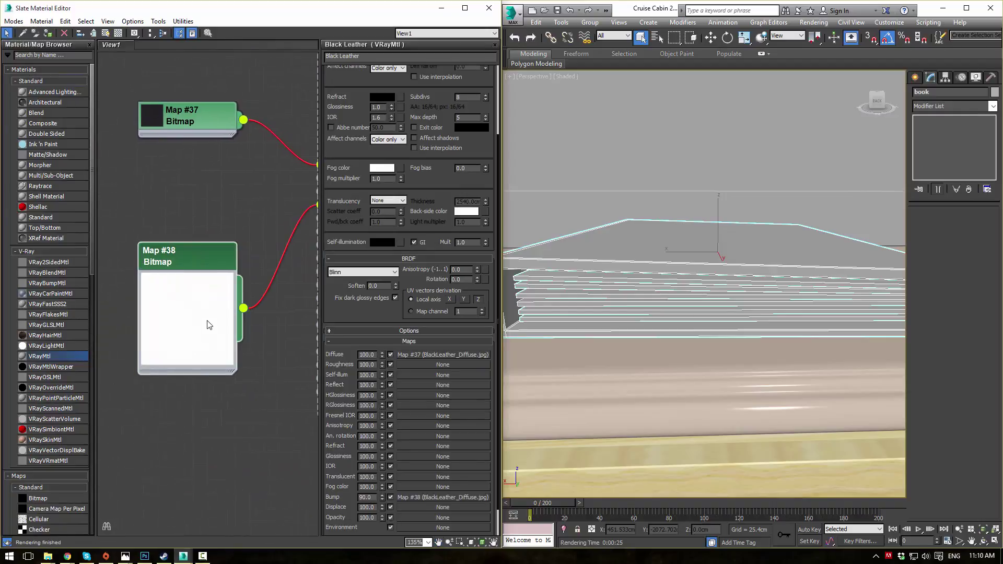
scroll(206, 322, up, 3)
scroll(205, 319, down, 3)
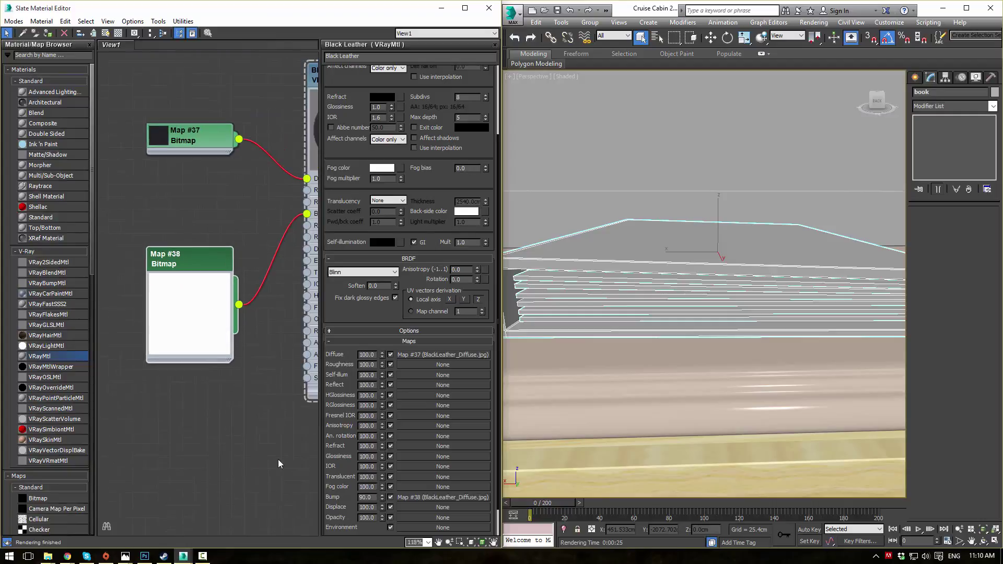
Step: Switch to Photoshop and open BlackLeather_Diffuse.jpg from the Textures folder
click(144, 555)
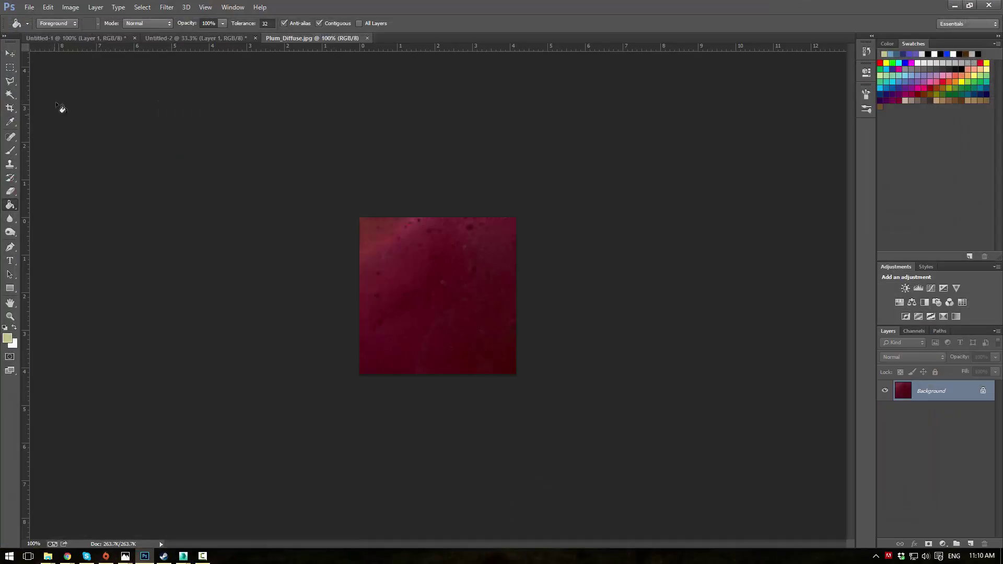
click(29, 7)
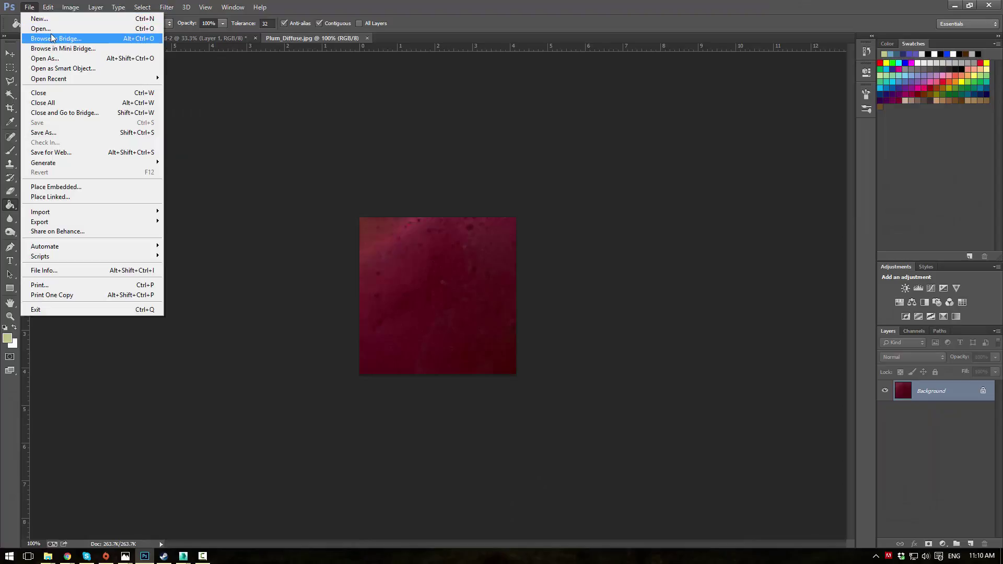
click(51, 28)
click(345, 91)
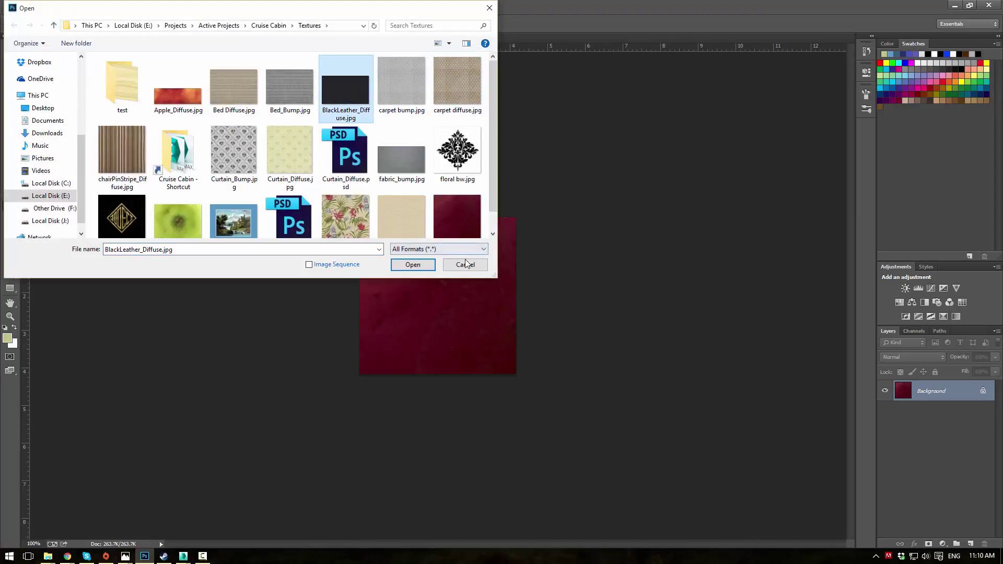
click(418, 267)
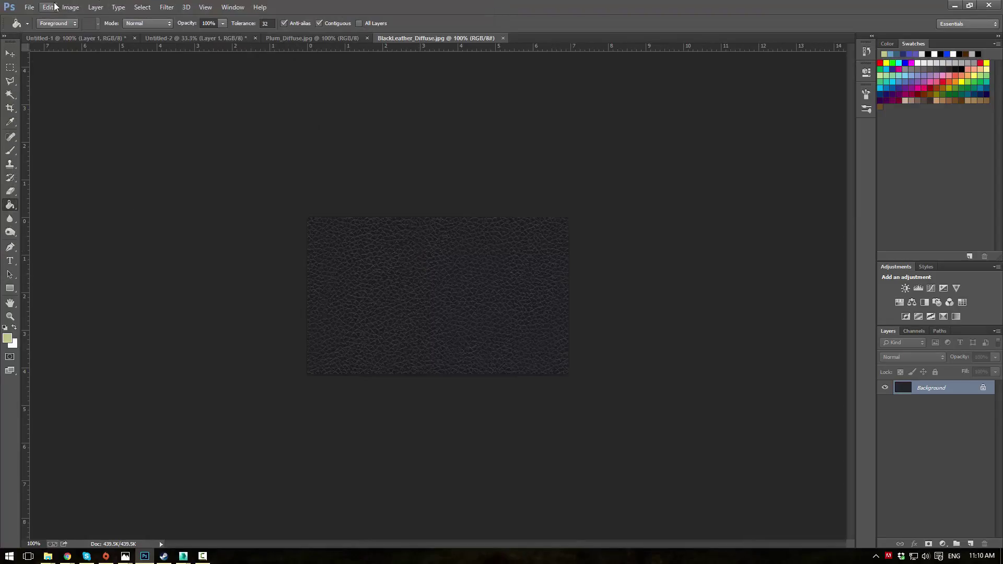
Step: Apply a Brightness/Contrast adjustment to the leather image with brightness 150 and contrast 100
click(70, 7)
mouse_move(122, 37)
click(211, 34)
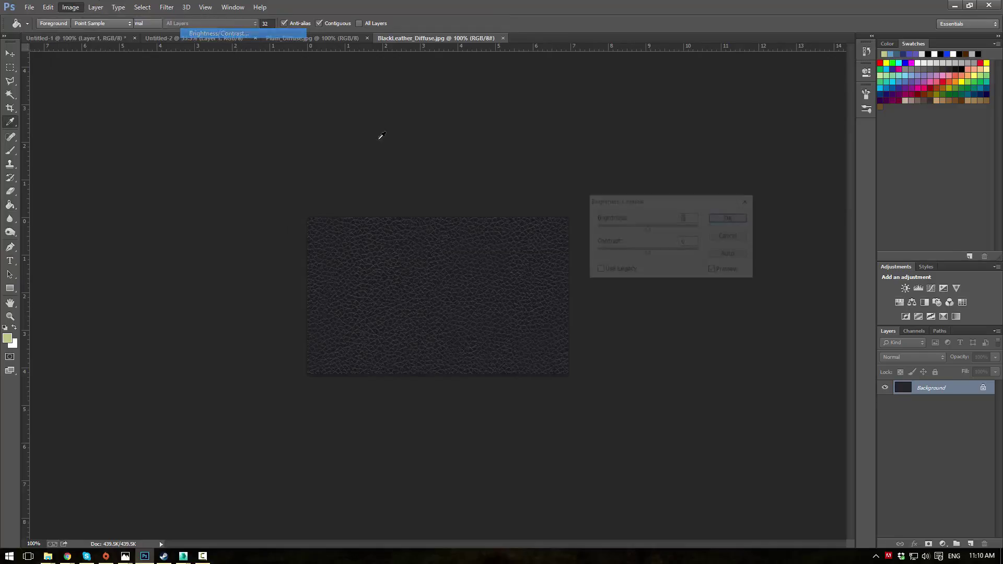
mouse_move(665, 255)
mouse_down()
mouse_move(605, 244)
mouse_move(676, 248)
mouse_move(703, 231)
mouse_move(594, 228)
mouse_move(698, 227)
mouse_up()
click(730, 218)
key(g)
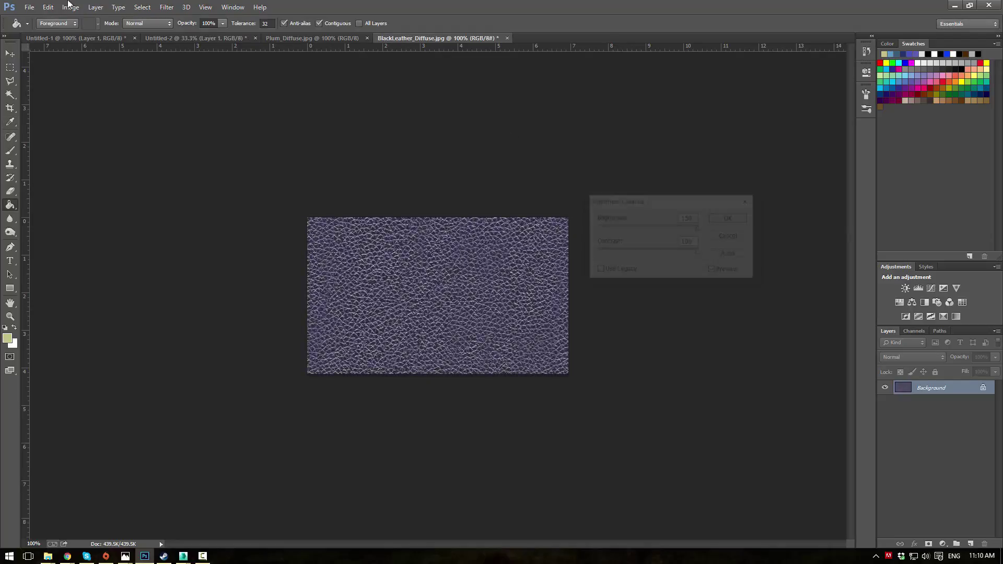
Step: Apply a second Brightness/Contrast adjustment to the leather image with contrast 100 and brightness about 105
click(71, 7)
mouse_move(123, 34)
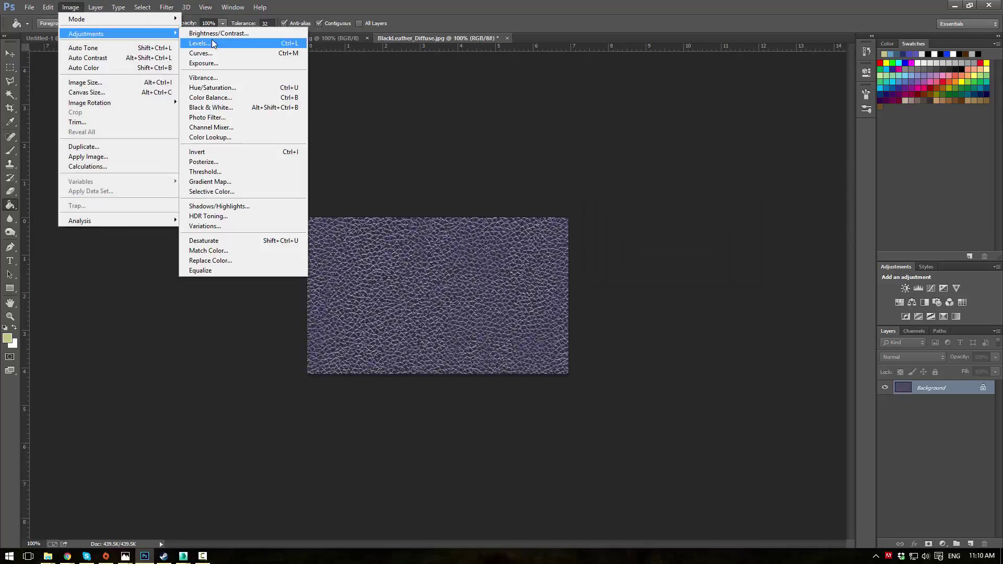
click(225, 36)
drag(648, 252, 707, 251)
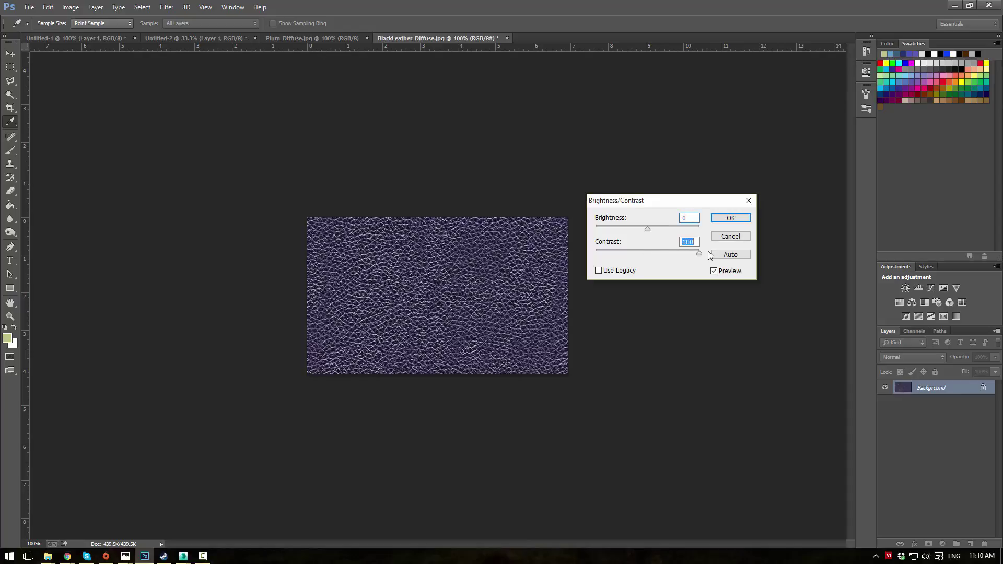
drag(648, 229, 707, 230)
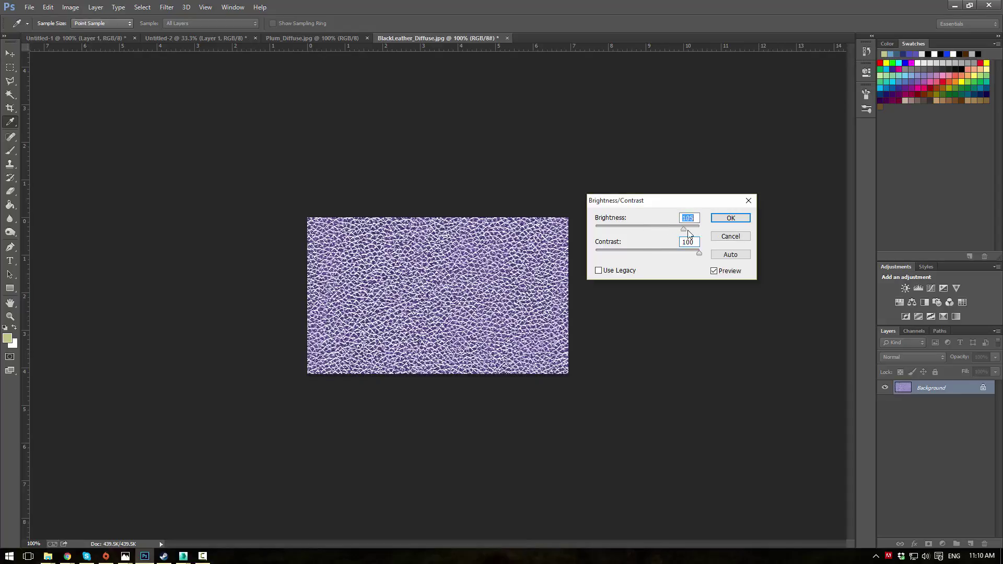
click(730, 217)
key(g)
Step: Convert the leather image to grayscale with a Black & White adjustment using the Default preset
click(65, 6)
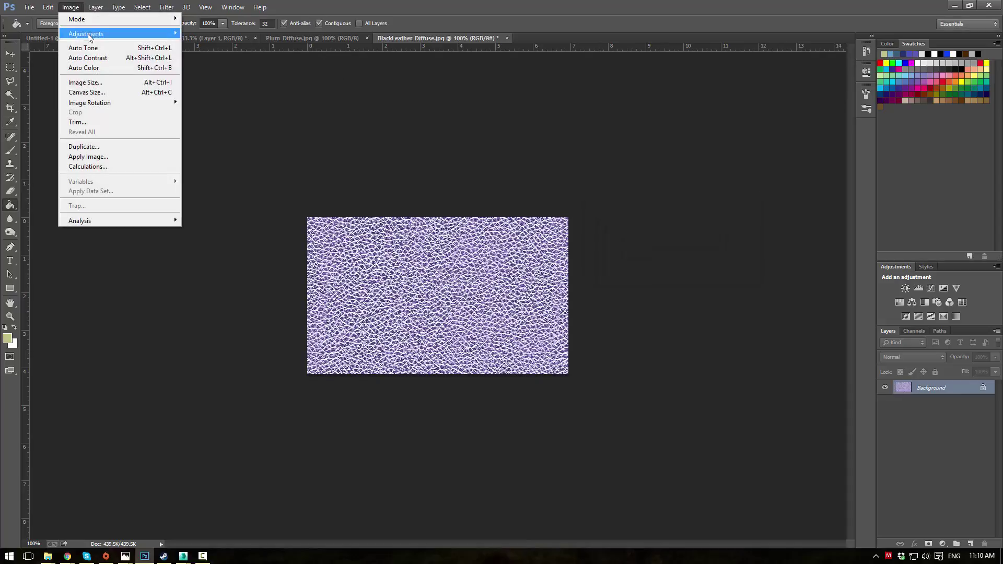
mouse_move(111, 34)
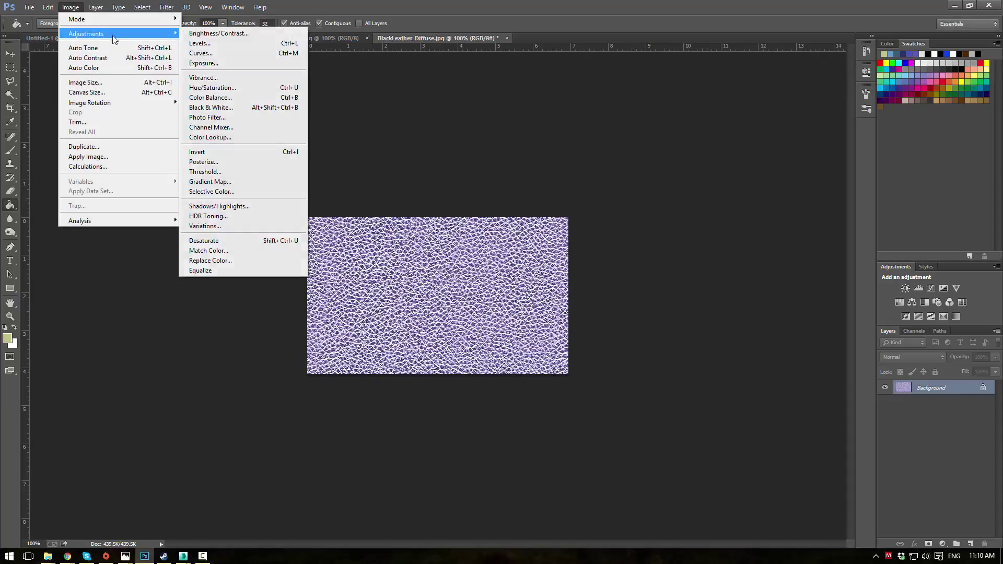
click(236, 107)
drag(575, 99, 747, 126)
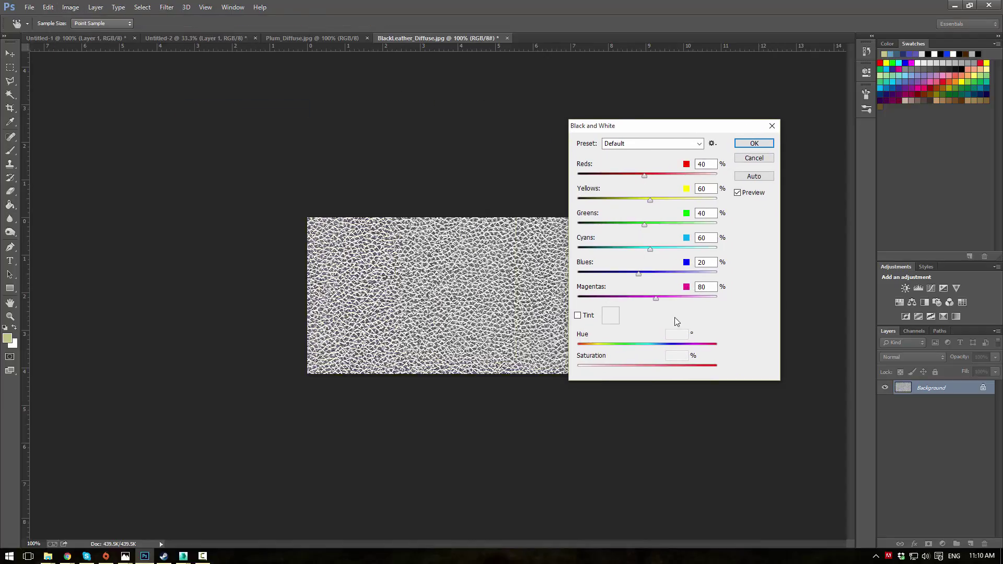
click(753, 143)
key(g)
Step: Apply a Shadows/Highlights adjustment with shadows at 60% and highlights at 100%
click(71, 7)
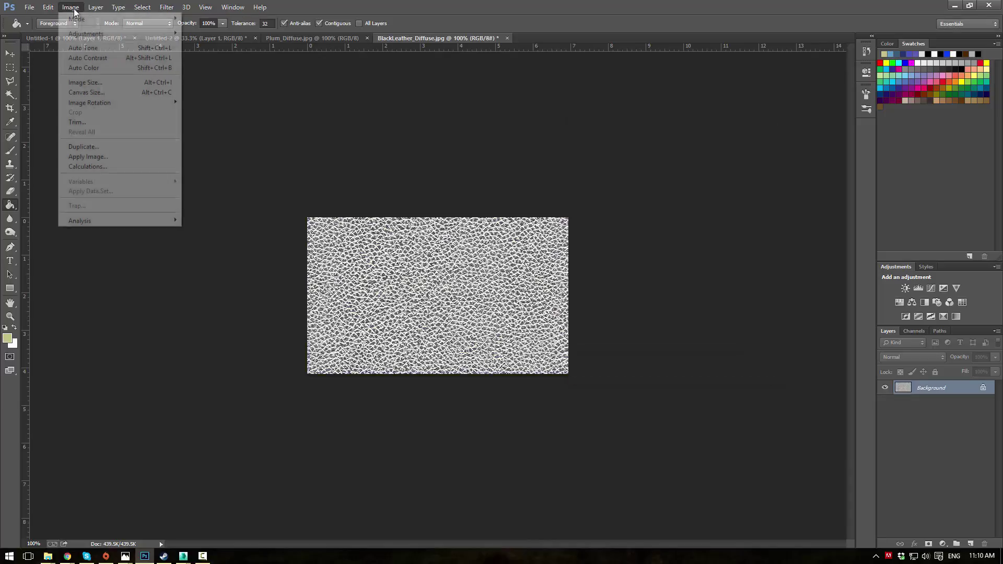
mouse_move(100, 34)
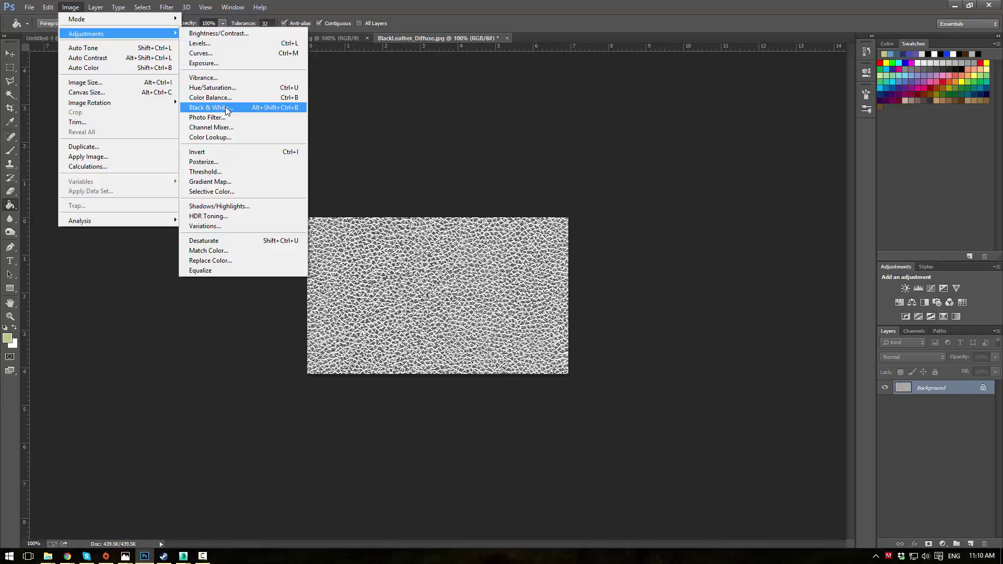
click(219, 206)
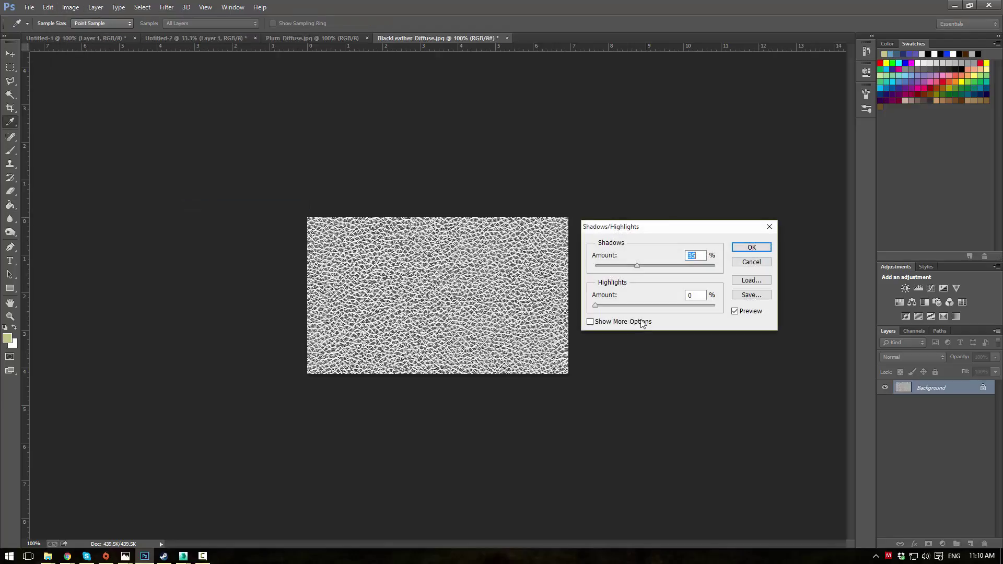
drag(646, 265, 666, 266)
drag(596, 305, 742, 316)
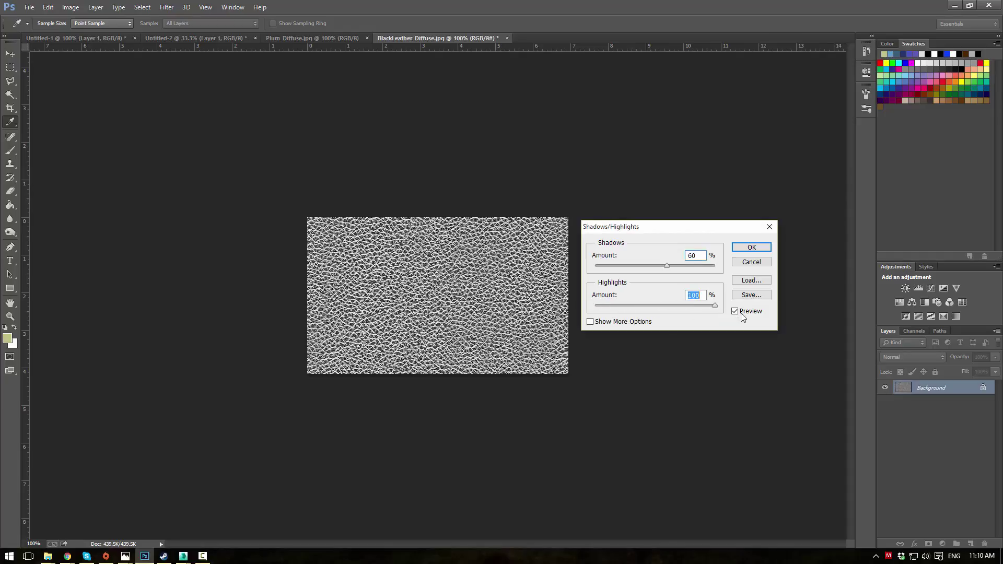
click(751, 247)
key(g)
Step: Darken the grayscale leather with a Brightness/Contrast adjustment of brightness about -98 and contrast 39
click(70, 8)
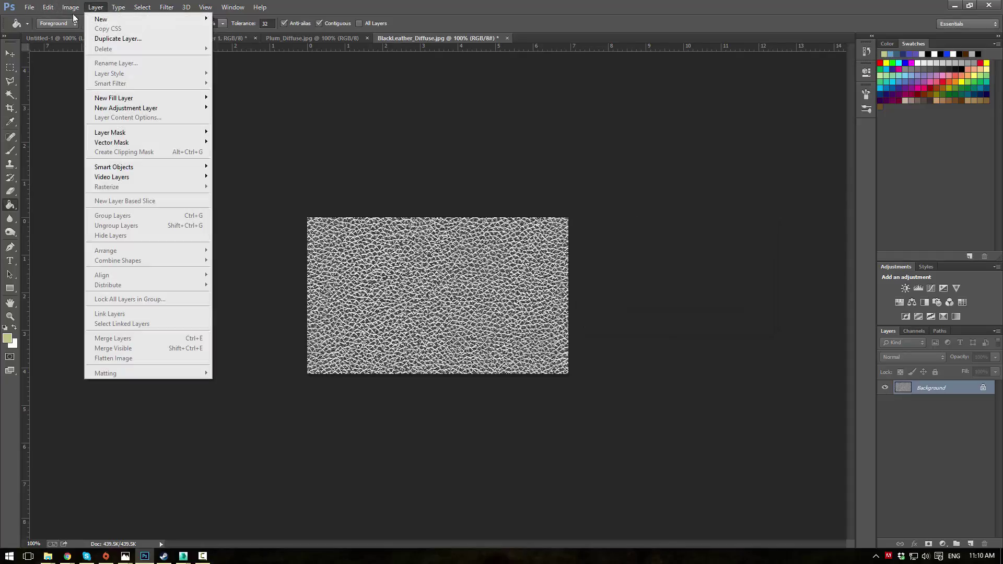
mouse_move(151, 34)
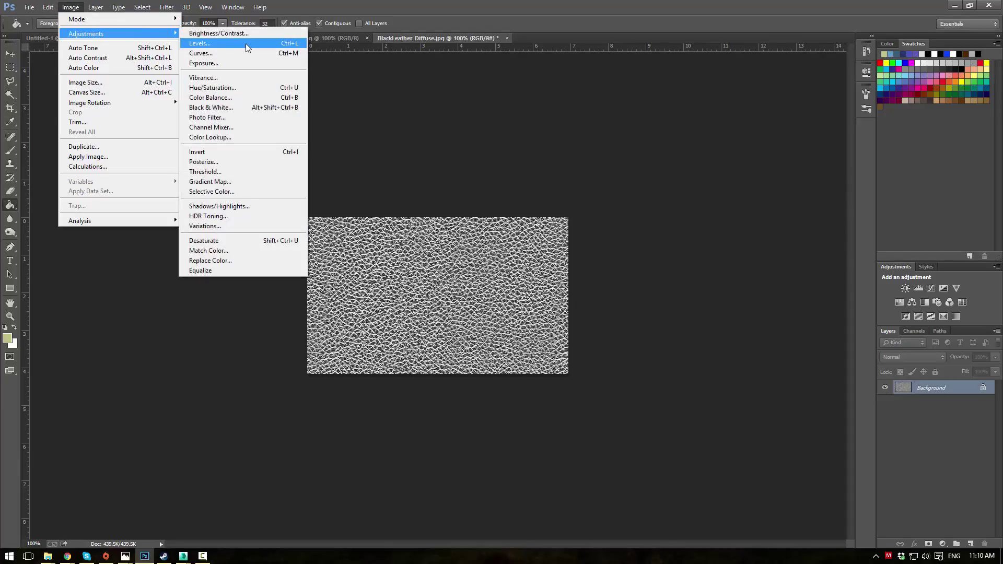
click(219, 33)
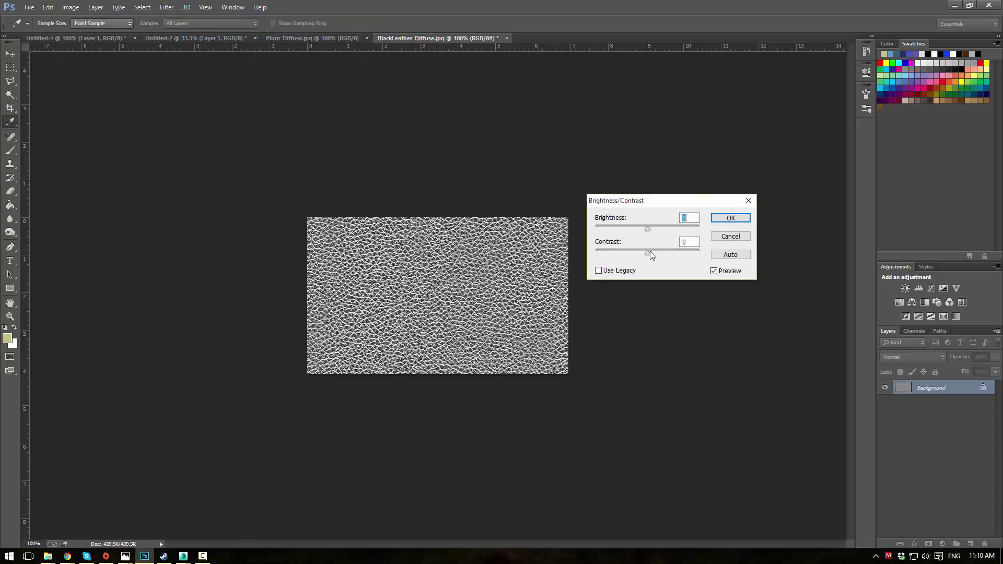
mouse_move(650, 251)
mouse_down()
mouse_move(596, 253)
mouse_move(668, 252)
mouse_move(597, 228)
mouse_move(625, 225)
mouse_move(613, 225)
mouse_up()
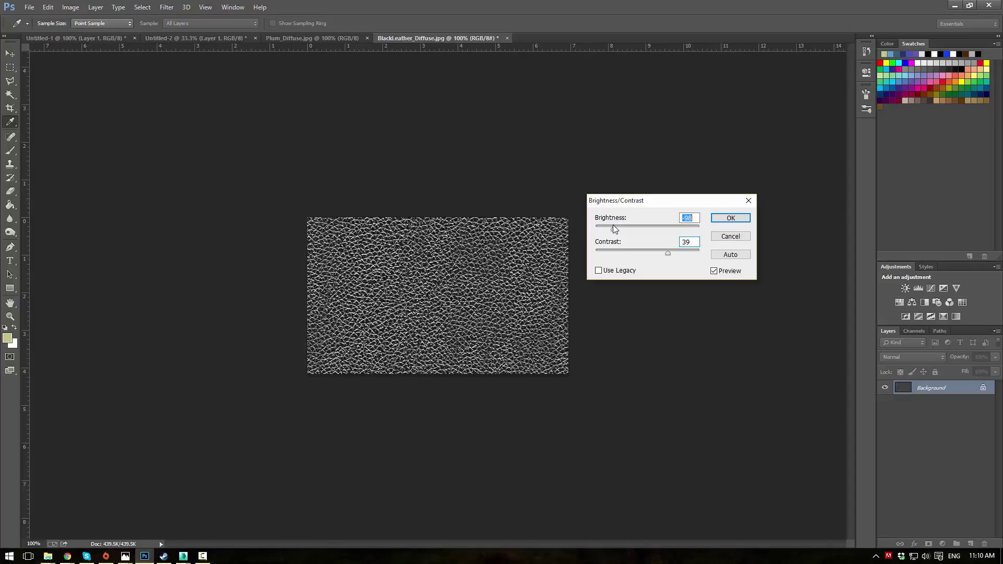
click(730, 218)
key(g)
Step: Save the grayscale leather image as Leather_Bump.jpg in the Textures folder at Medium JPEG quality 6
click(29, 7)
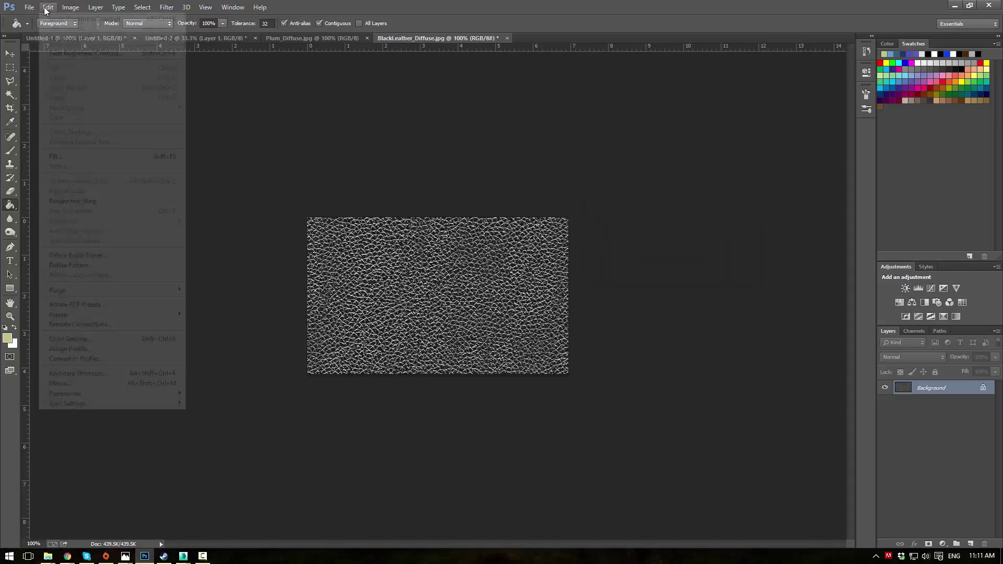
click(57, 130)
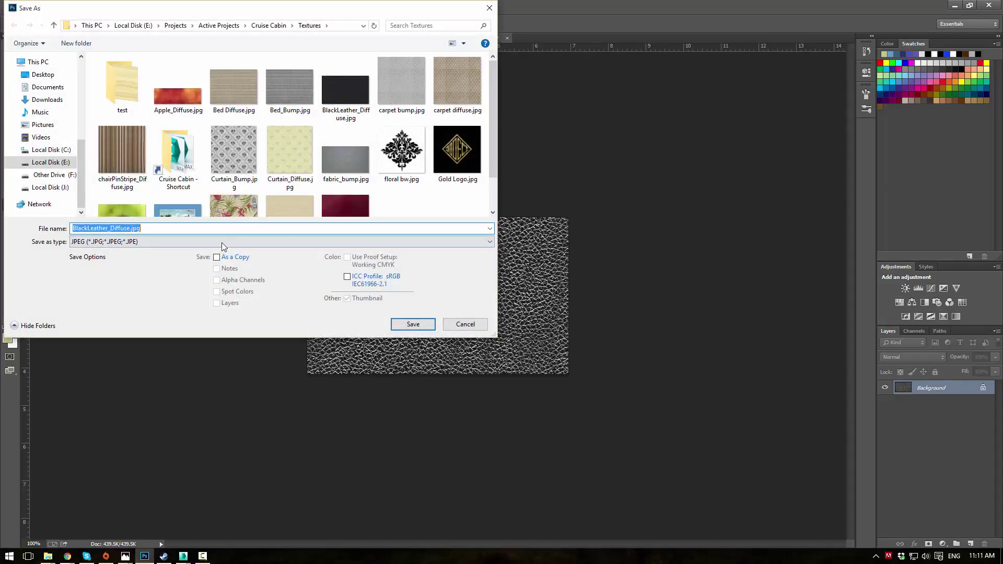
text(Lea)
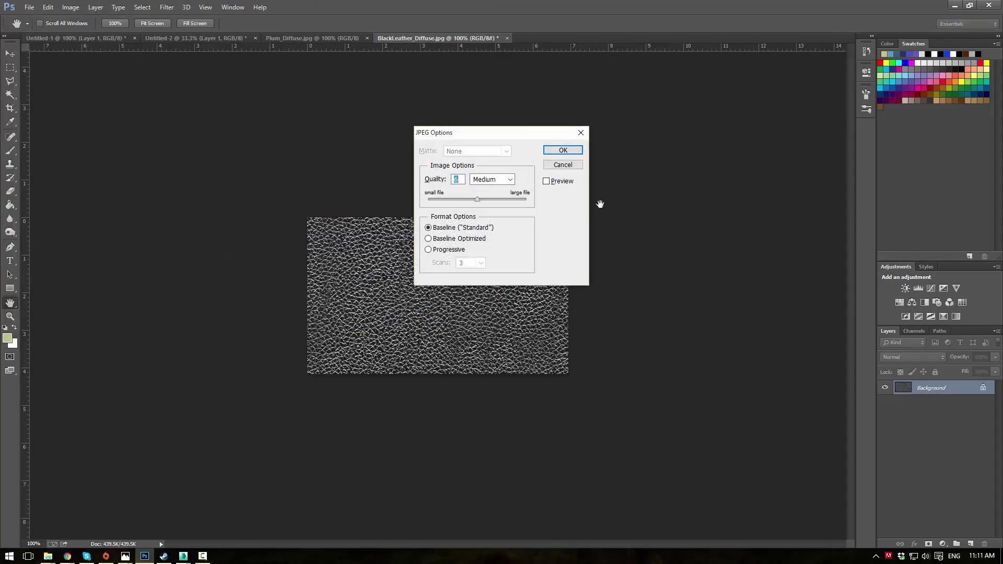
click(551, 149)
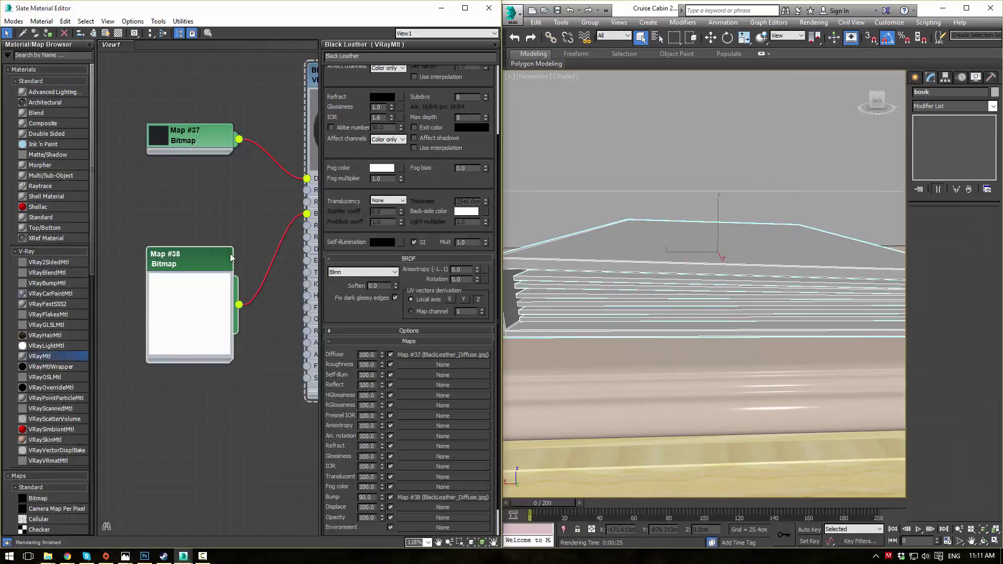
Step: In 3ds Max, replace the Black Leather material's bump bitmap with a new bitmap map loading Leather_Bump.jpg
key(Delete)
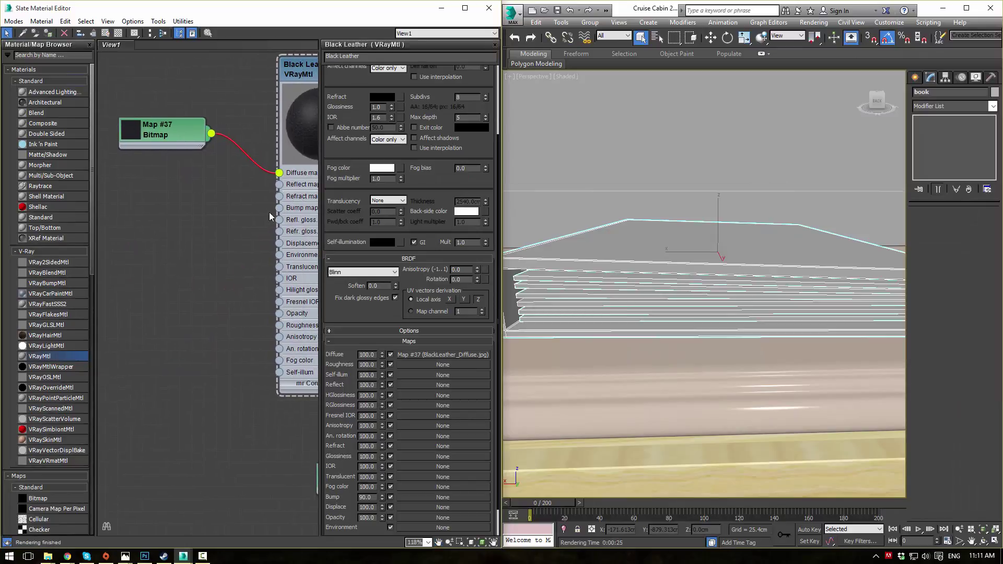
drag(280, 210, 188, 209)
mouse_move(219, 218)
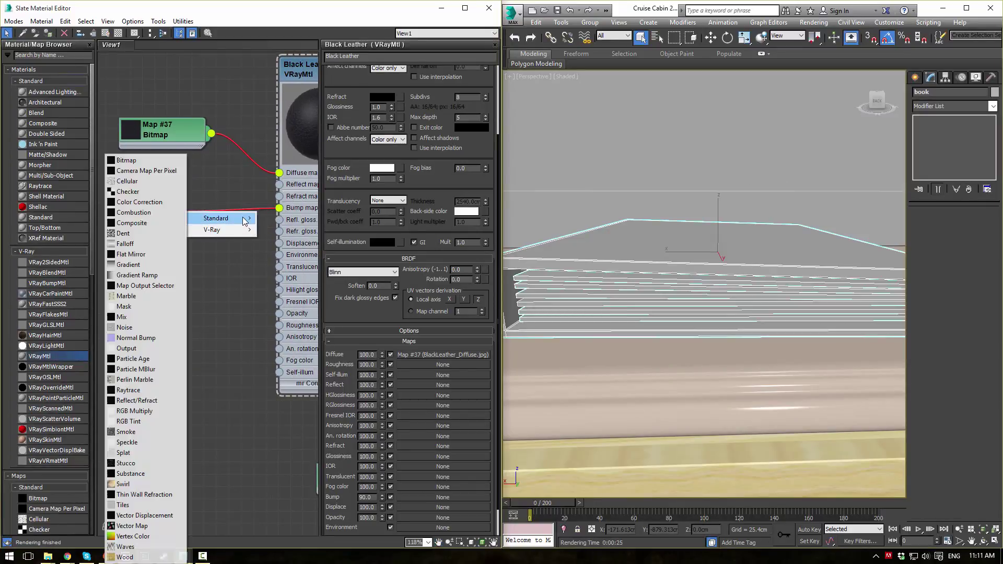
click(147, 162)
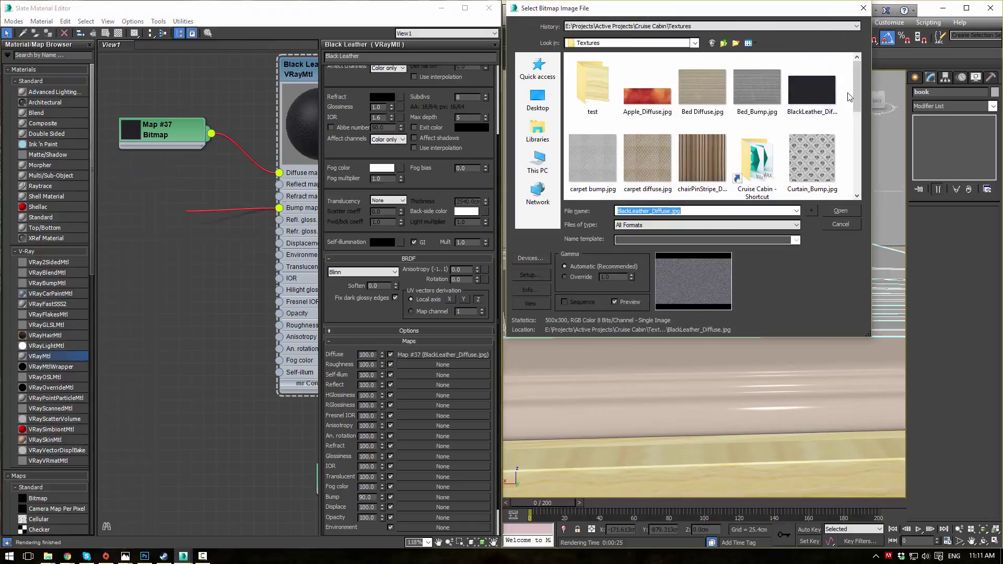
drag(858, 91, 855, 162)
click(648, 100)
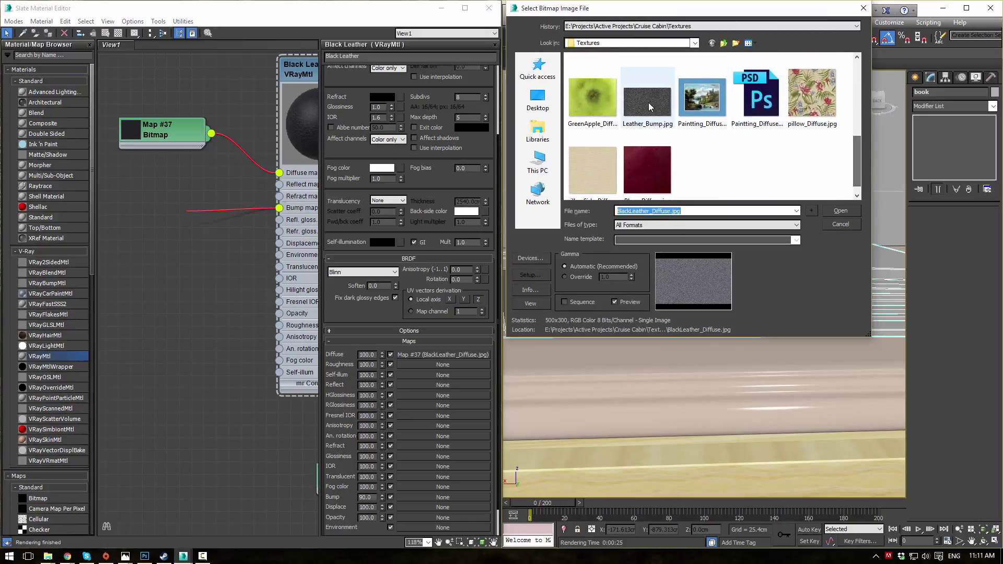
click(840, 209)
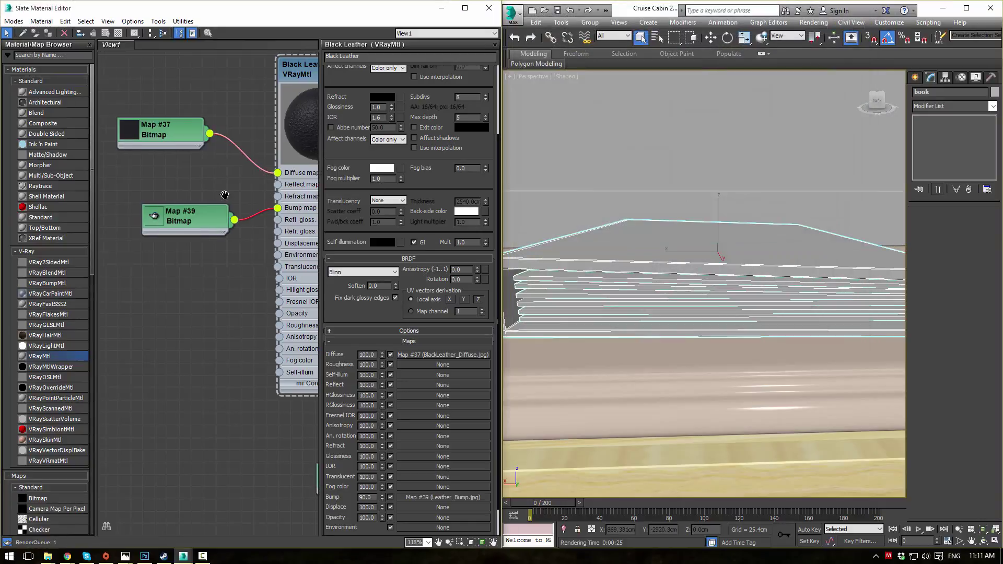
Step: Set the Black Leather material's bump amount to 50
middle_drag(305, 133, 209, 201)
scroll(209, 202, up, 2)
click(233, 123)
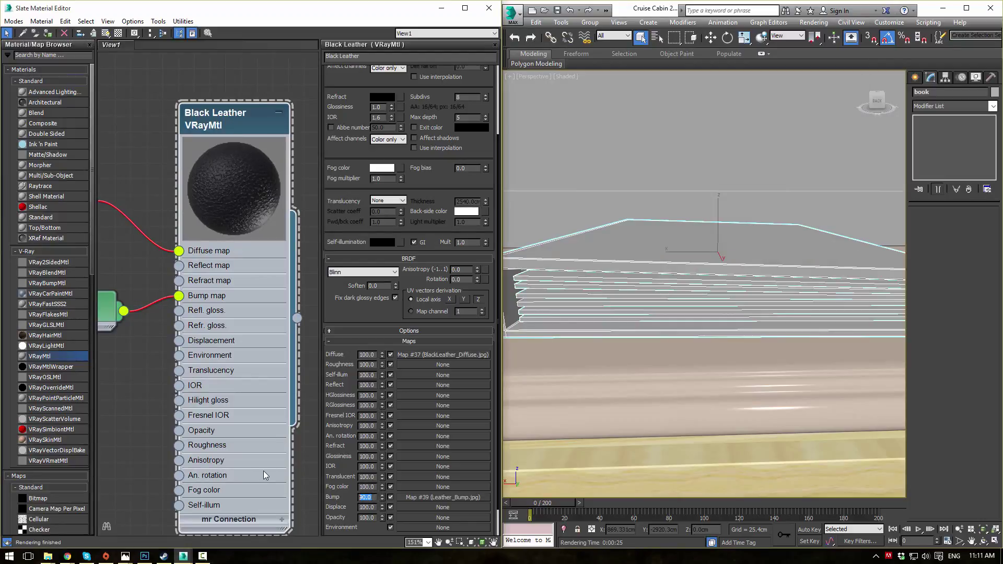
text(50)
key(Return)
Step: Set the blur of the Leather_Bump bitmap to 1.5
double_click(104, 302)
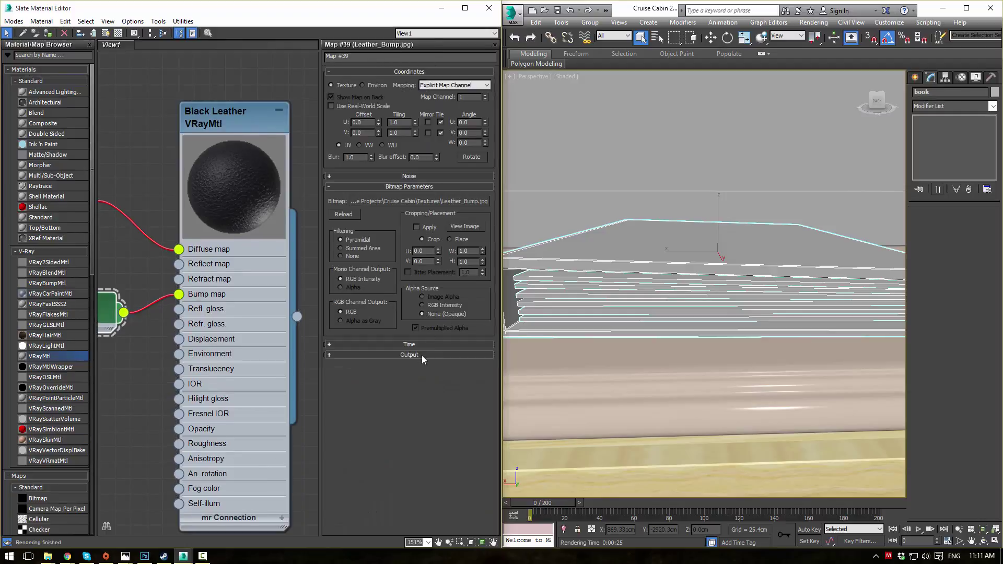
click(421, 355)
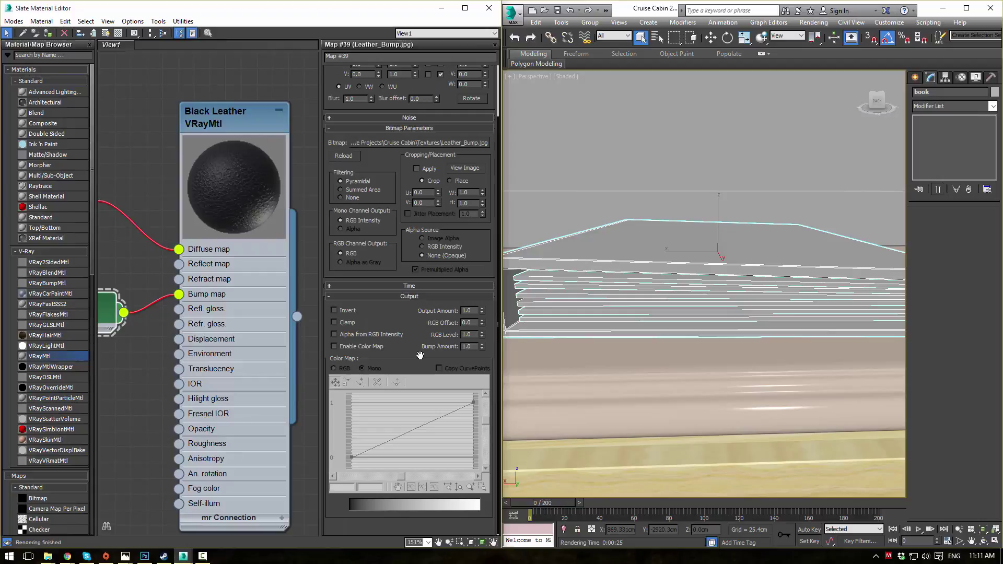
scroll(408, 219, up, 3)
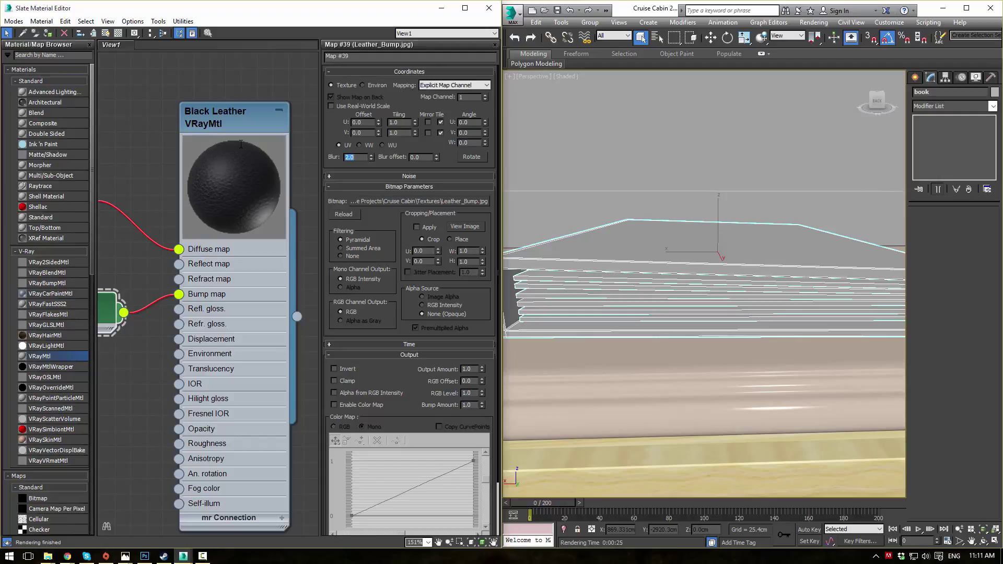
text(.5)
key(Return)
middle_drag(196, 84, 201, 94)
scroll(242, 112, down, 1)
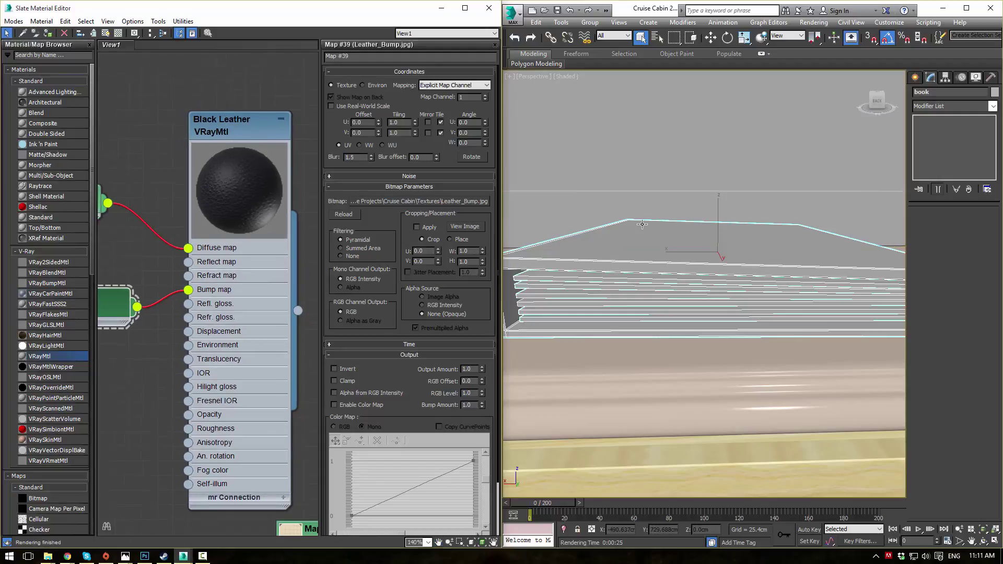
Step: Show the Black Leather diffuse texture in the viewport and assign the material to the selected book
alt+middle_drag(679, 211, 678, 281)
scroll(678, 281, down, 2)
scroll(169, 150, down, 1)
mouse_move(117, 161)
middle_down()
mouse_move(190, 151)
mouse_move(113, 103)
middle_up()
double_click(138, 189)
click(106, 34)
drag(299, 272, 675, 321)
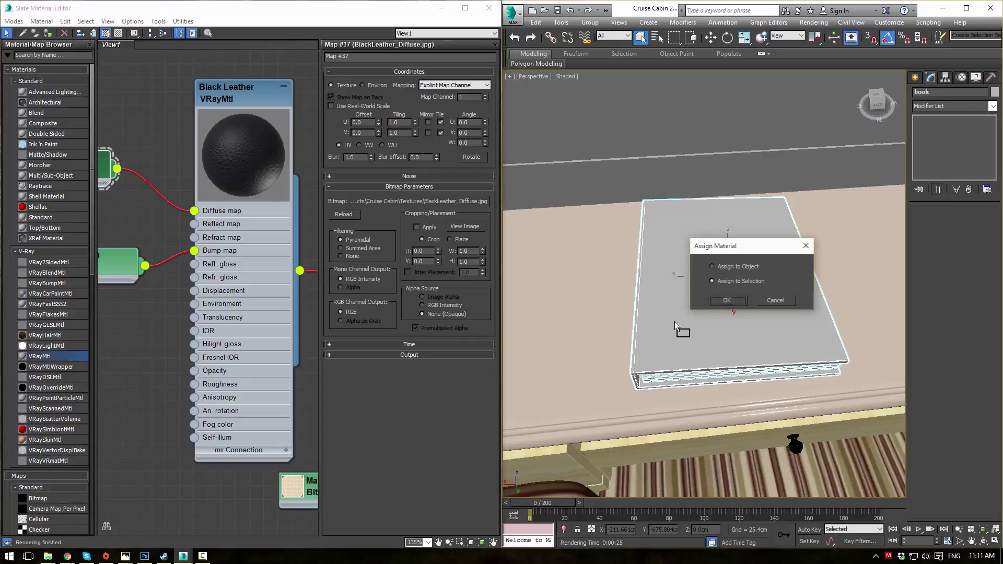
click(741, 303)
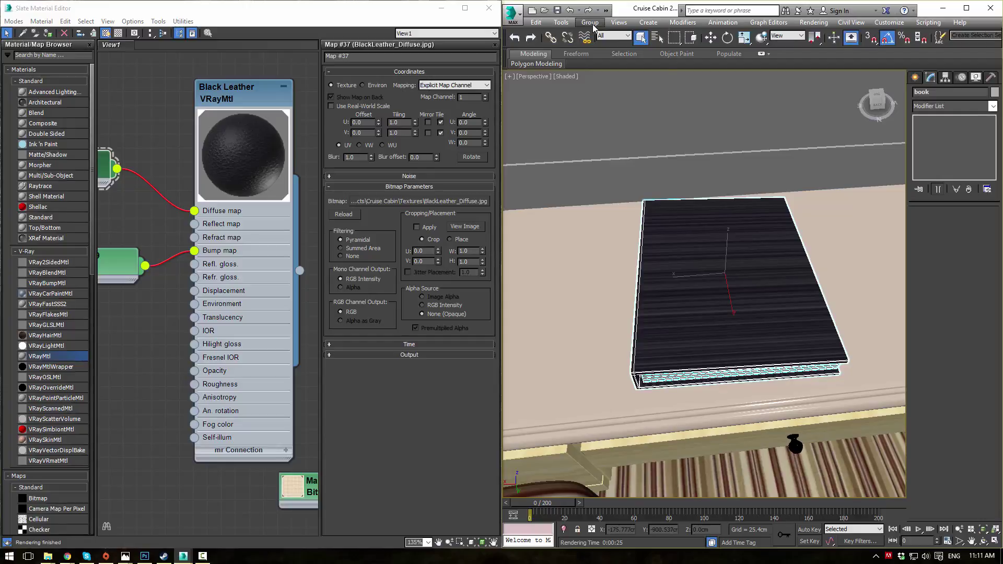
Step: Ungroup the book and add a UVW Map modifier with Box mapping to its cover
click(593, 25)
click(596, 46)
click(745, 244)
alt+middle_drag(757, 237, 839, 189)
click(991, 110)
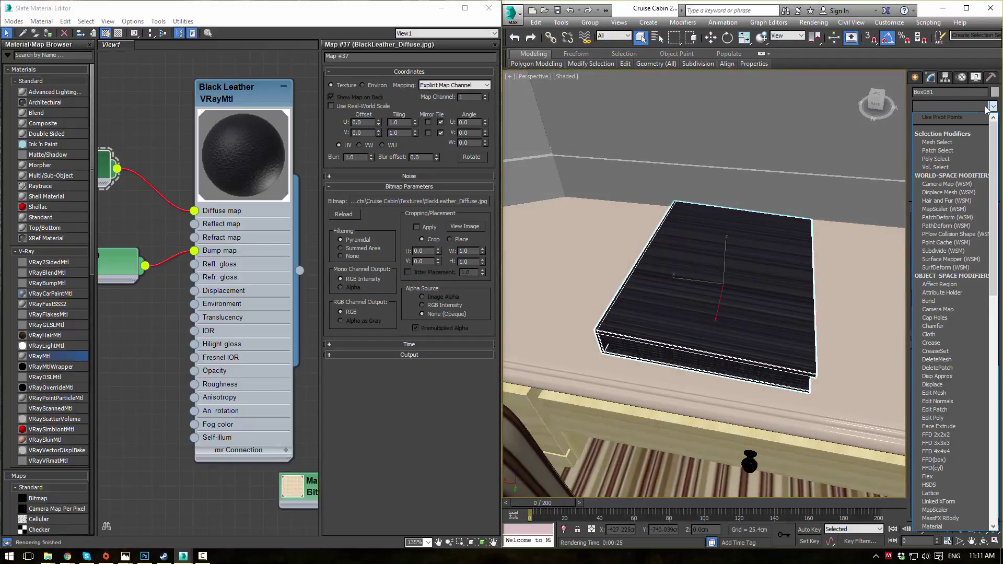
key(u)
key(u)
key(Return)
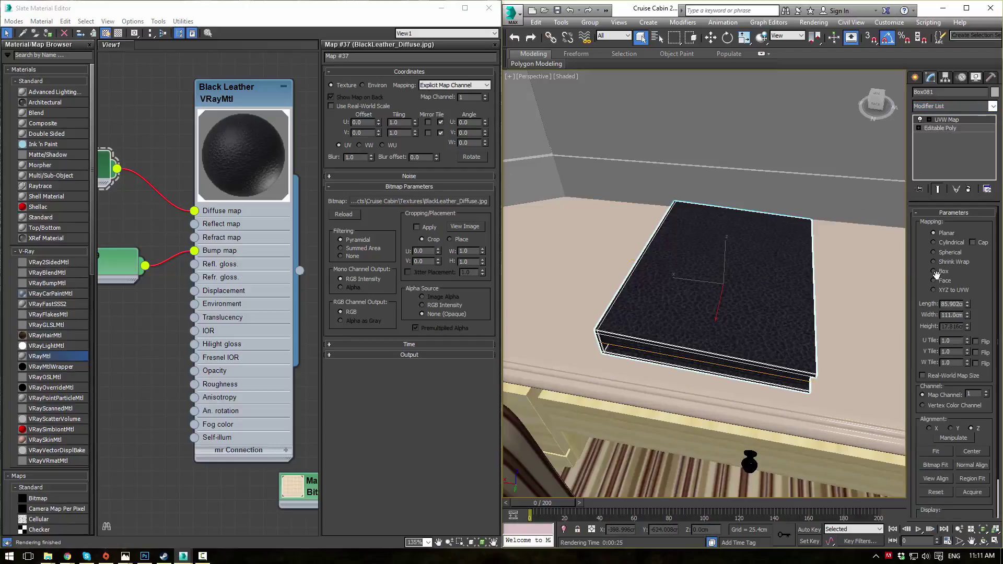
click(934, 272)
Step: Set the cover's box mapping to 2.5 tiles in U, V and W and its height to about 62.7 cm
alt+middle_drag(801, 249, 785, 220)
scroll(786, 219, up, 2)
alt+middle_drag(775, 254, 774, 265)
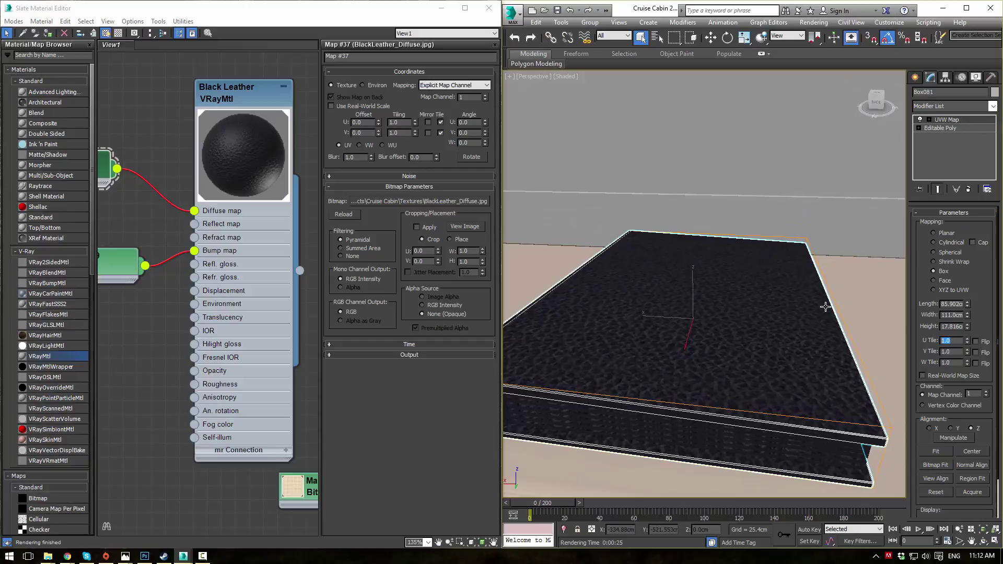
key(Return)
alt+middle_drag(758, 289, 794, 340)
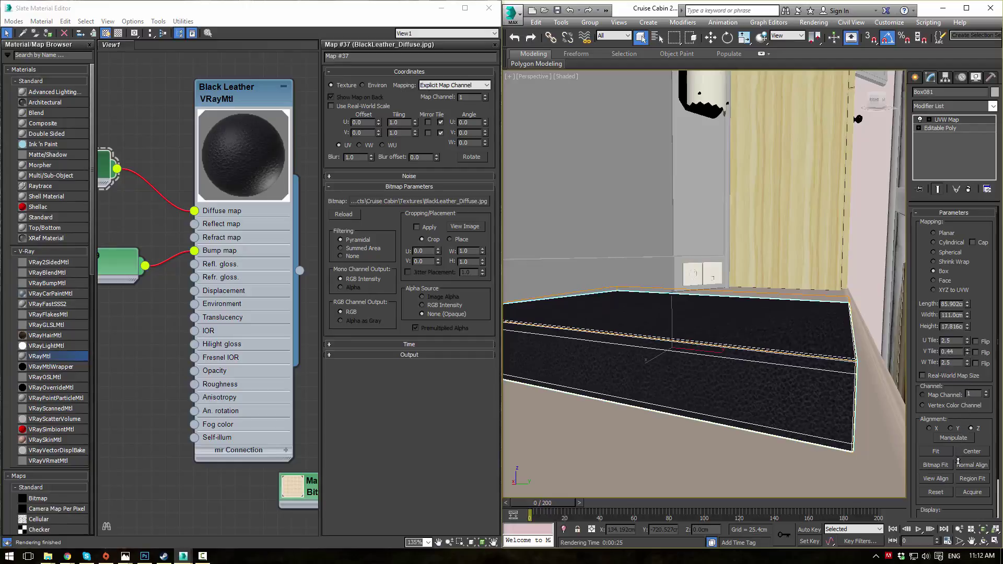
alt+middle_drag(752, 395, 799, 351)
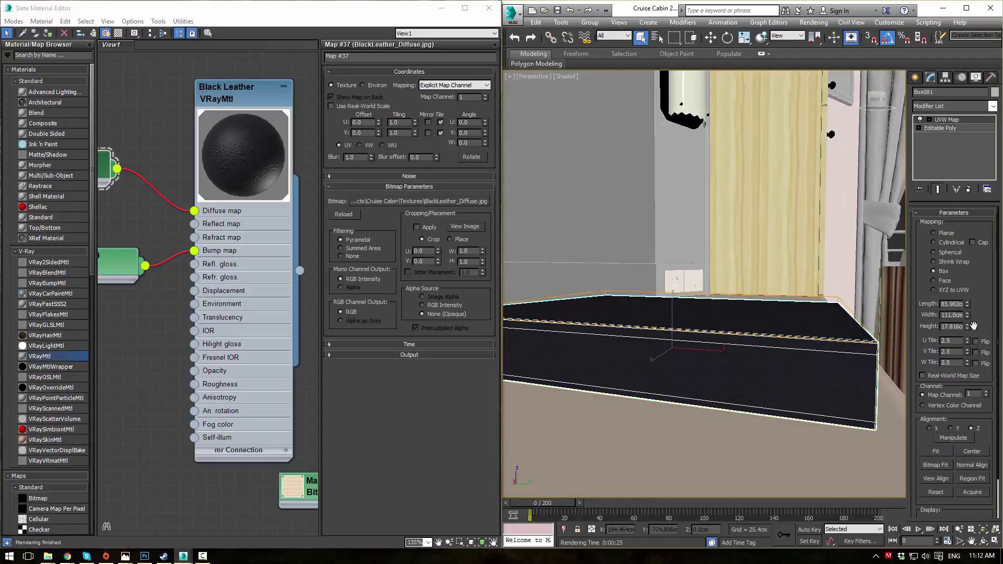
drag(968, 326, 975, 194)
alt+middle_drag(788, 293, 723, 336)
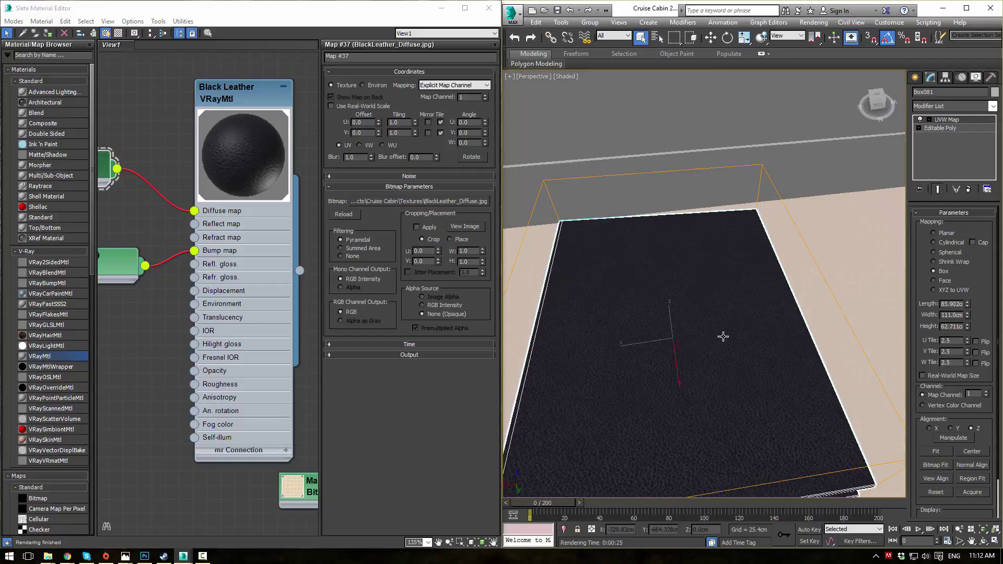
Step: Move the Black Leather material node to free space and add a VRayBlendMtl beside it
scroll(180, 201, down, 2)
scroll(180, 201, down, 3)
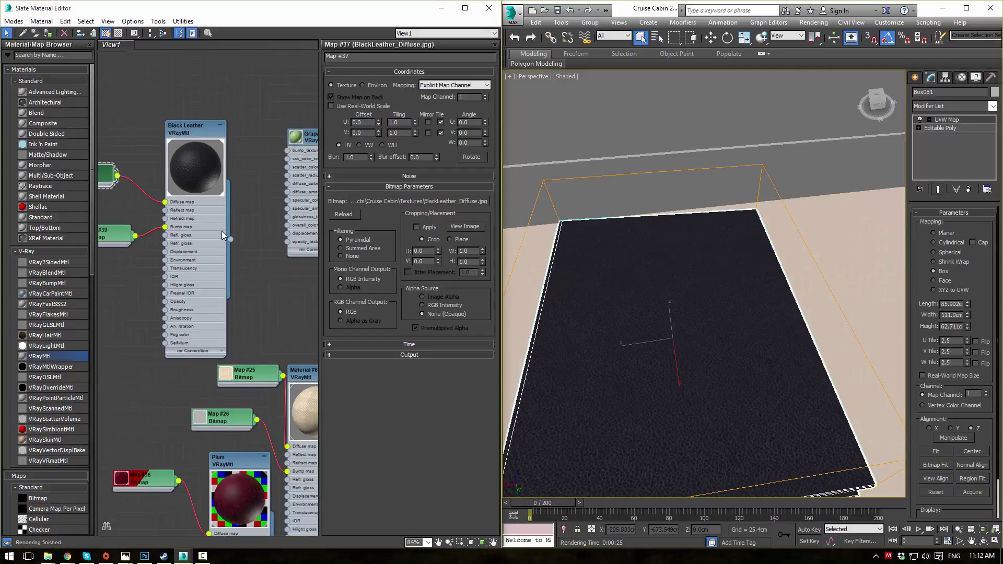
drag(123, 140, 244, 274)
scroll(207, 177, down, 2)
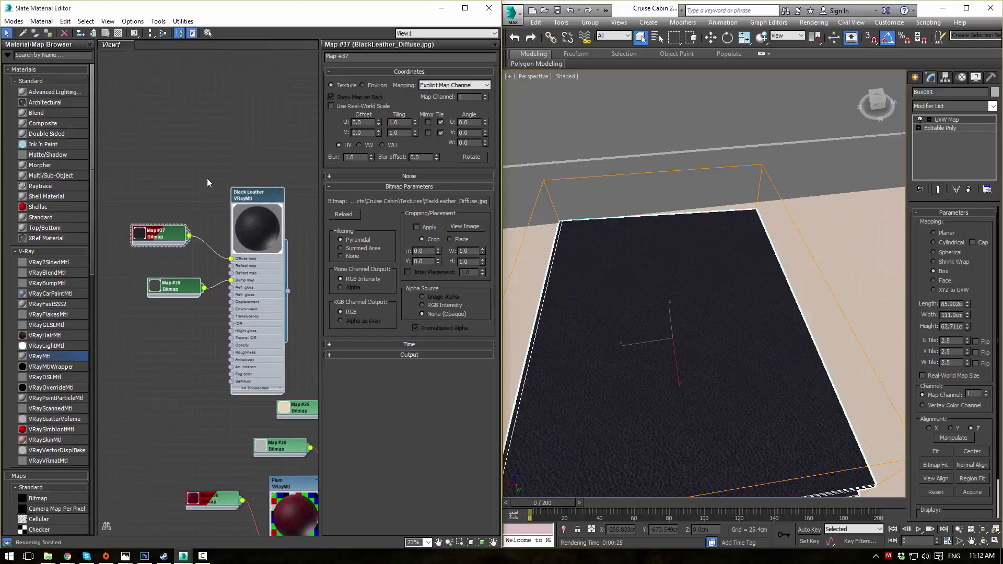
drag(246, 195, 154, 74)
middle_drag(281, 145, 195, 240)
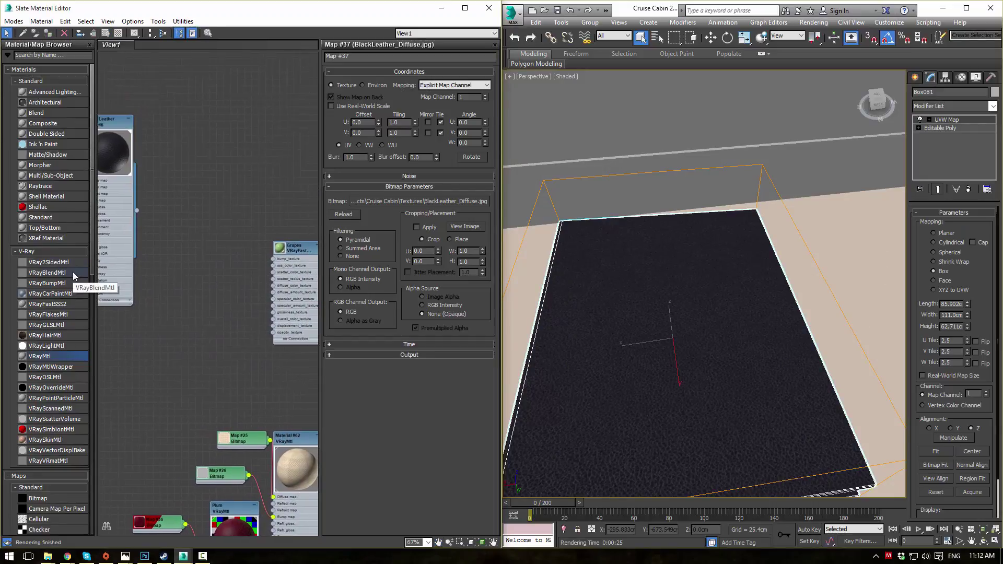
drag(73, 271, 226, 105)
middle_drag(219, 101, 240, 146)
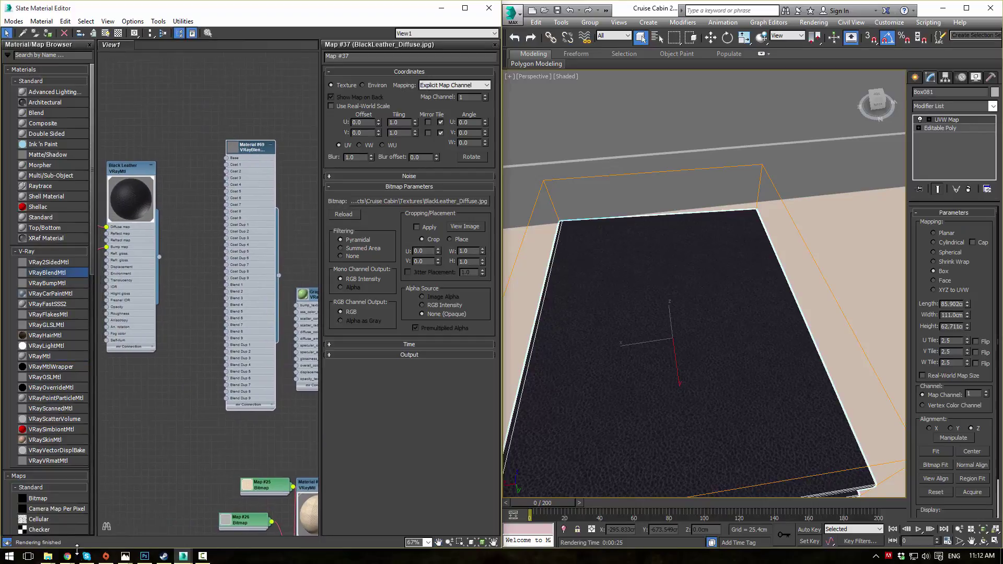
Step: Switch to Photoshop and open Gold Logo.jpg from the Textures folder
click(144, 556)
click(29, 7)
click(42, 26)
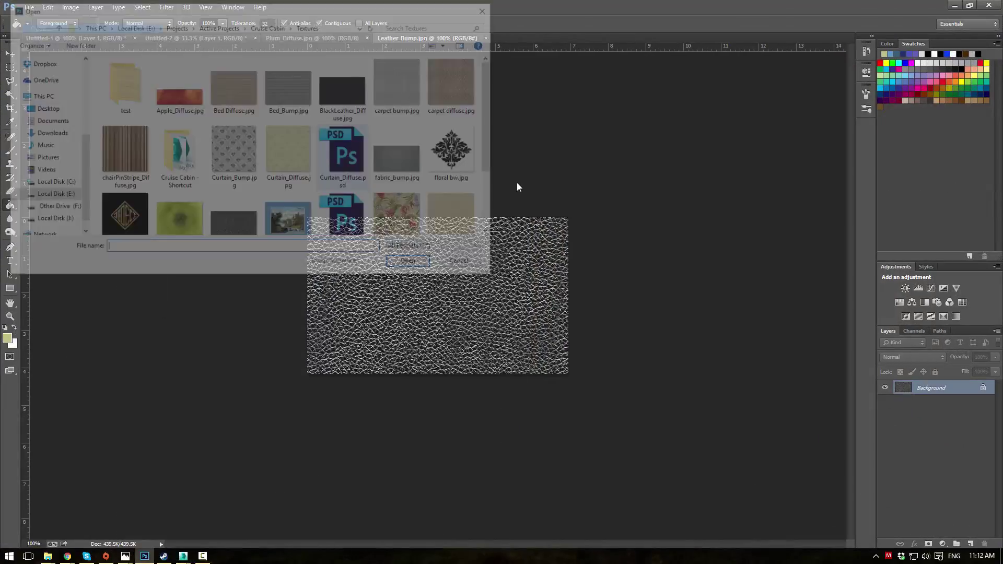
drag(491, 76, 489, 154)
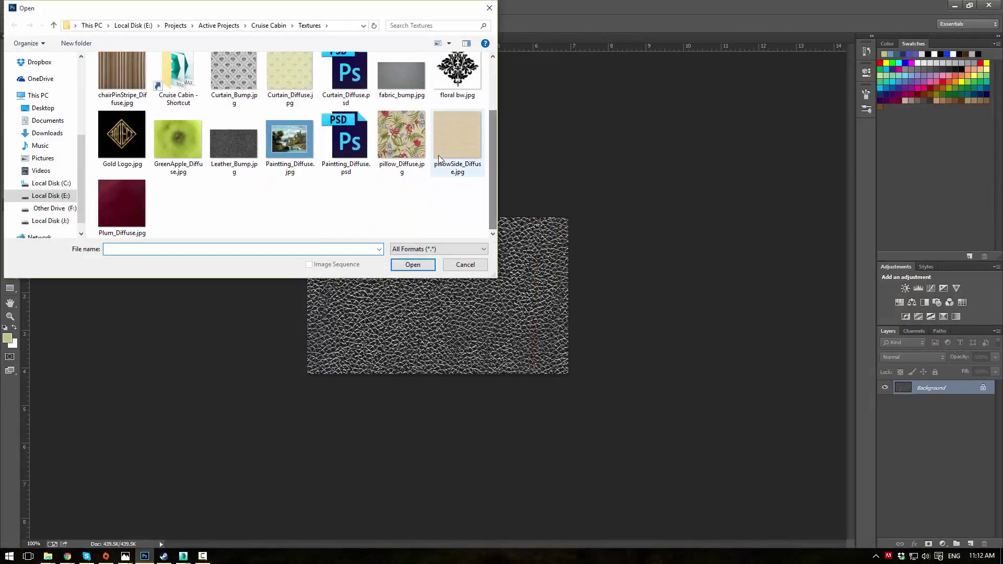
click(120, 134)
click(413, 265)
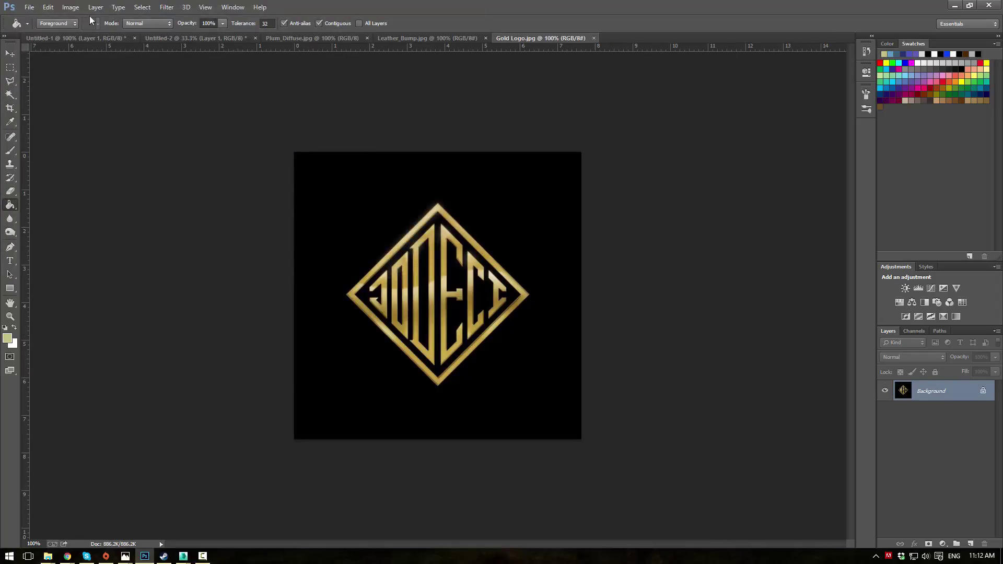
Step: Select the black background around the gold diamond logo with the Magic Wand tool
click(74, 8)
click(118, 240)
click(10, 94)
click(368, 231)
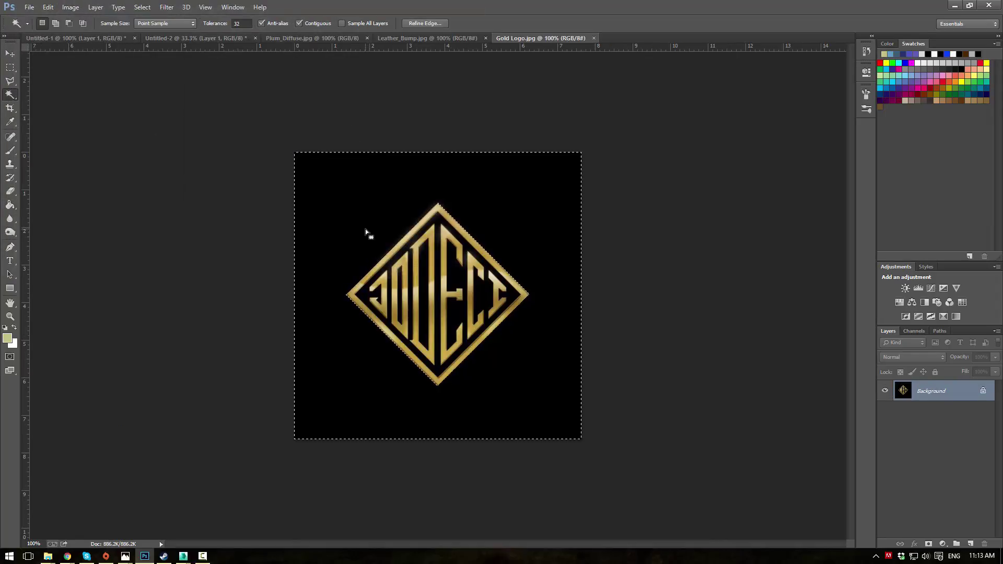
Step: Try to clear the selected black background around the gold logo and undo the resulting fill
key(i)
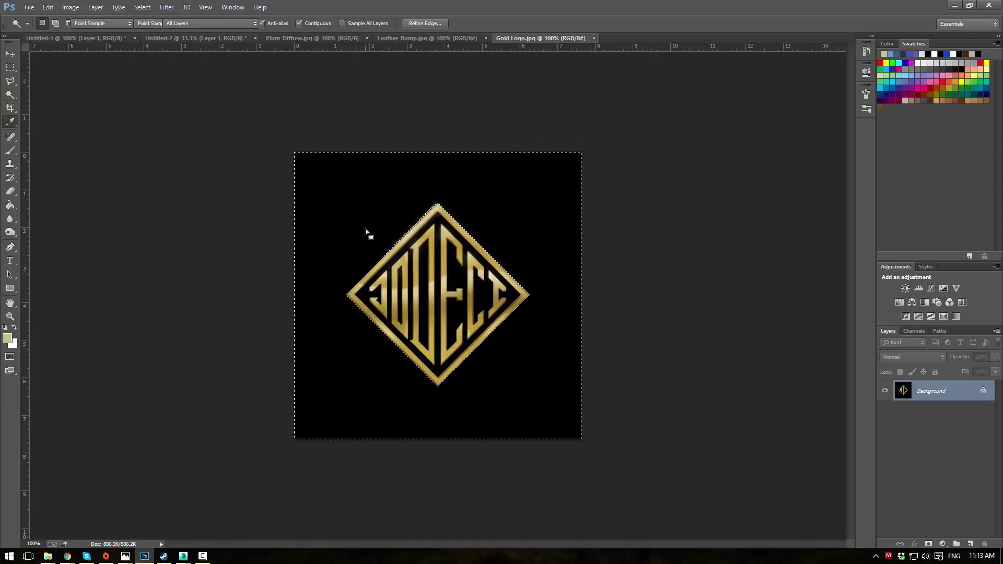
key(Delete)
click(561, 161)
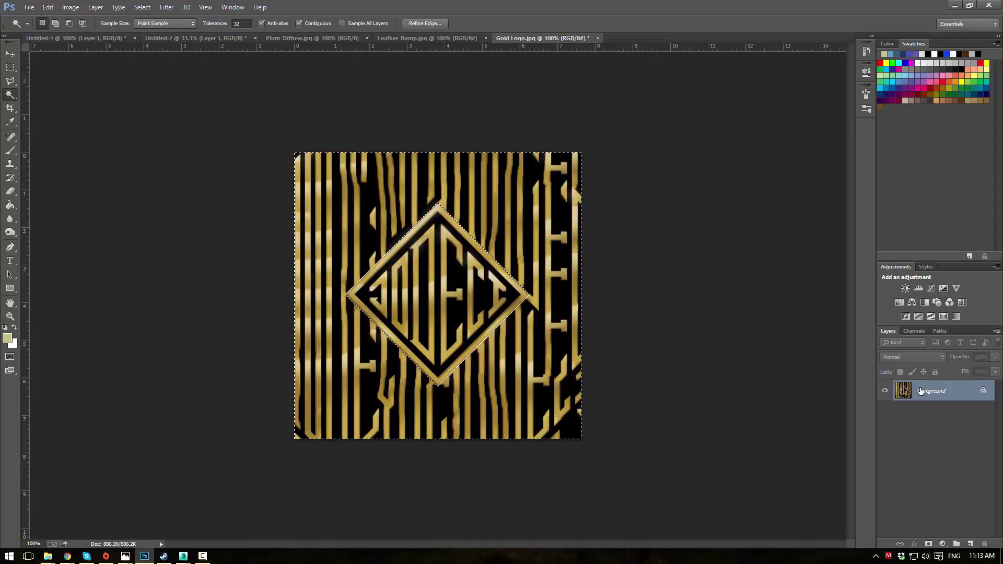
double_click(916, 390)
click(587, 191)
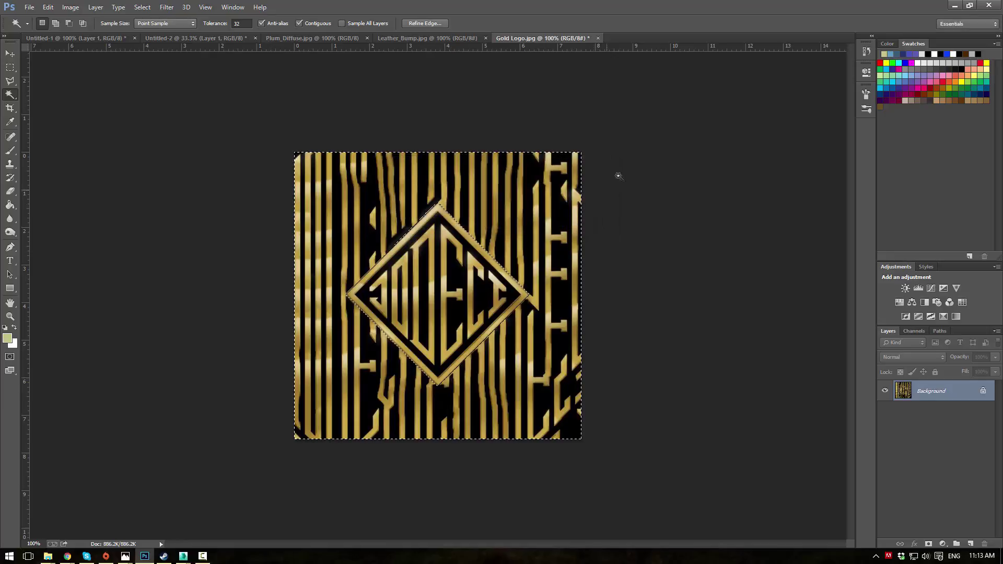
key(ctrl+z)
Step: Convert the locked Background of Gold Logo.jpg into an editable layer and clear the current selection
right_click(804, 384)
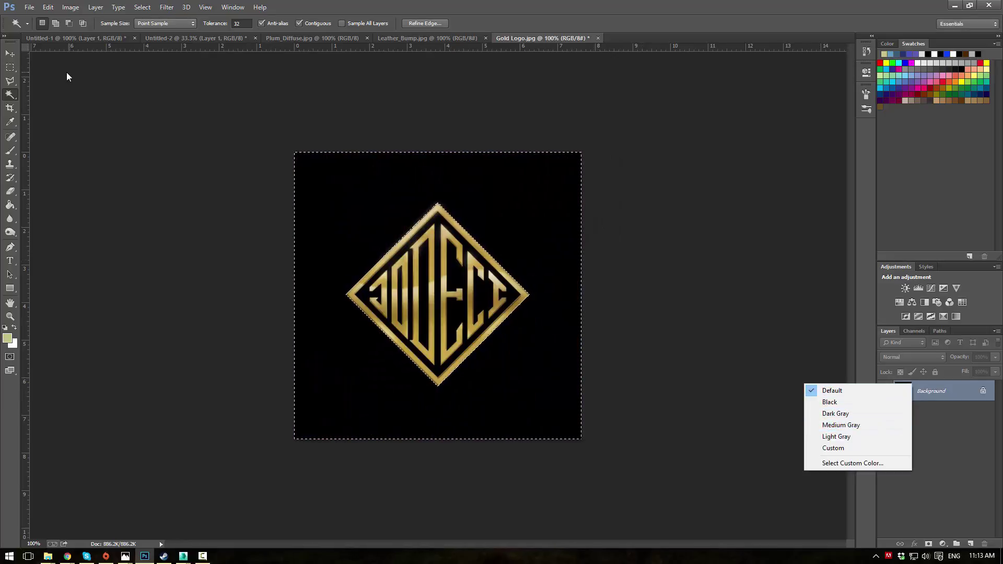
click(13, 69)
click(13, 69)
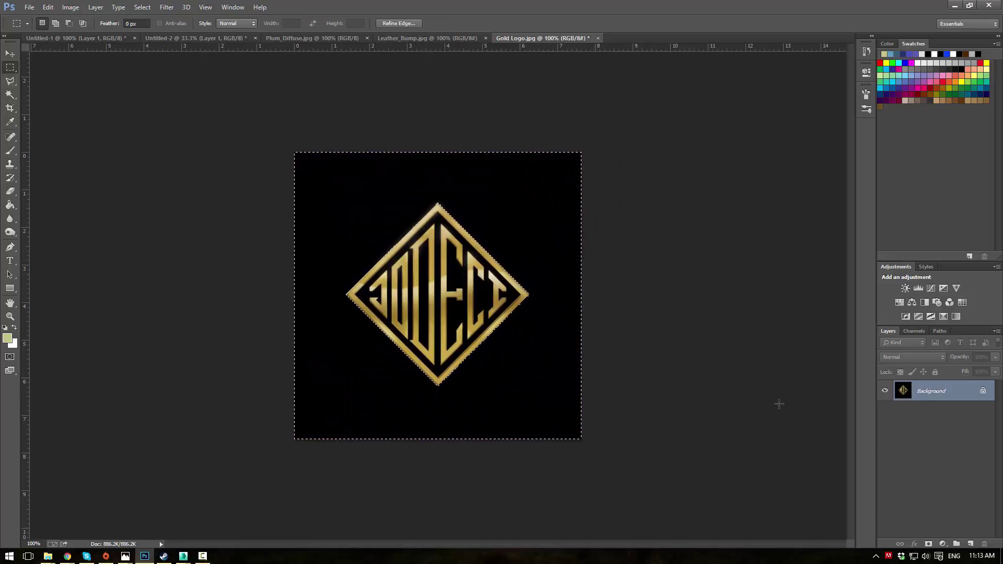
double_click(943, 390)
key(Return)
key(ctrl+d)
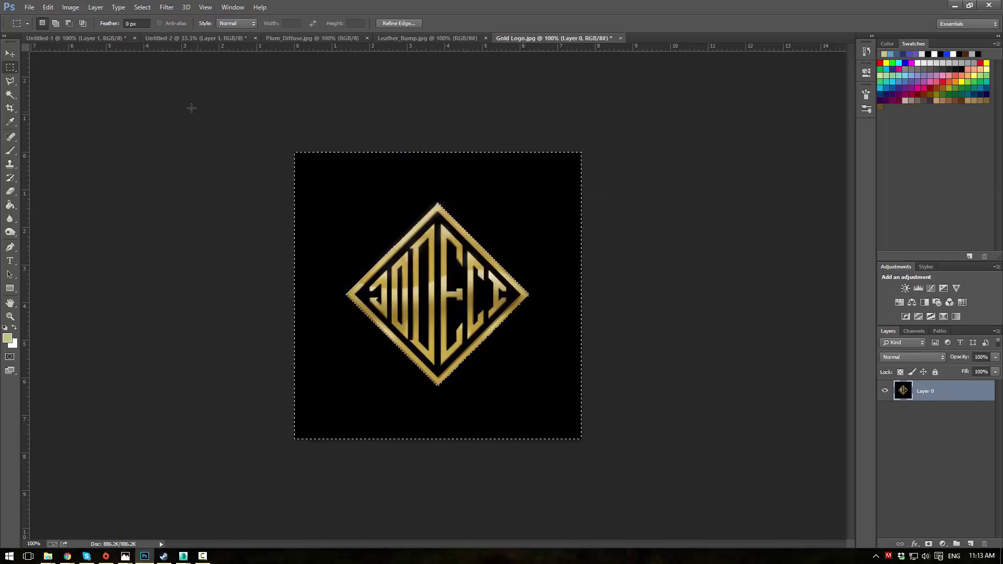
Step: Select all the black areas of the logo image with Color Range, delete them to transparency and deselect
click(141, 6)
click(159, 106)
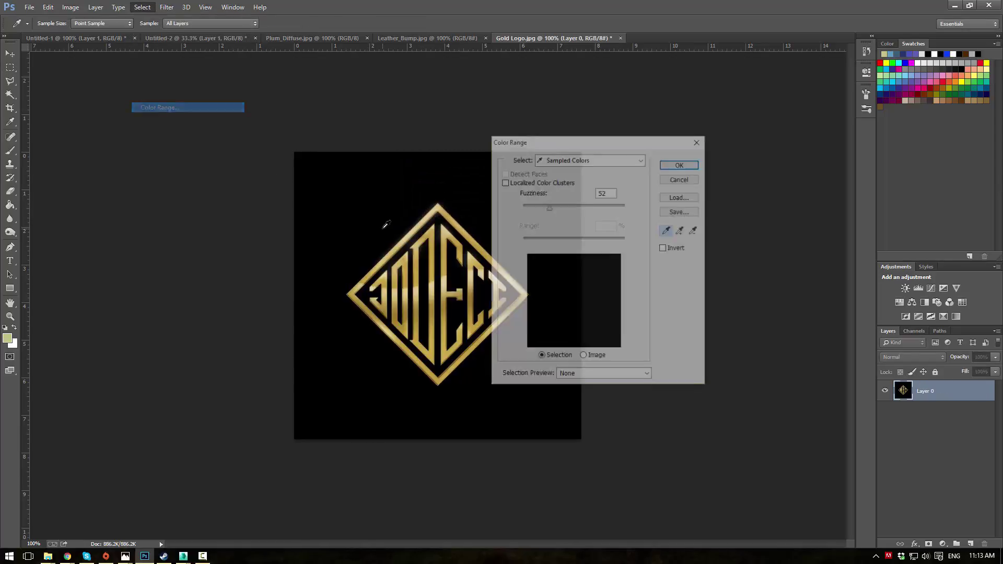
click(681, 165)
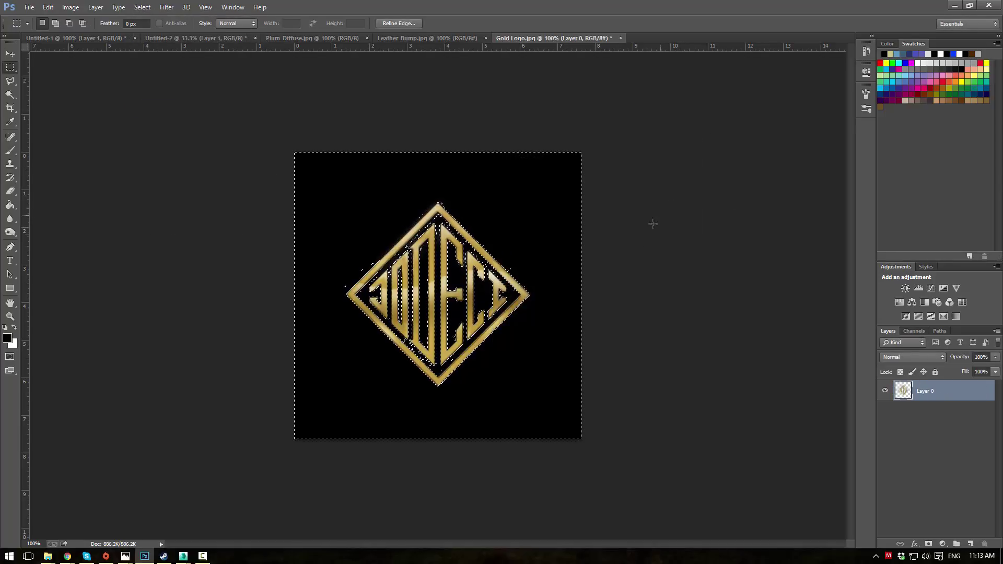
key(Delete)
drag(187, 180, 186, 178)
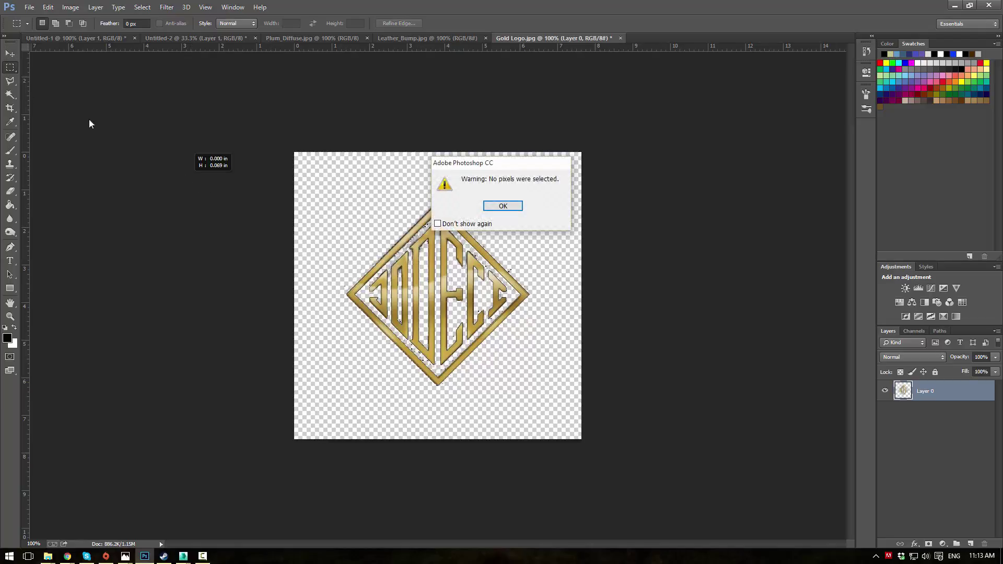
click(503, 206)
alt+scroll(381, 225, up, 5)
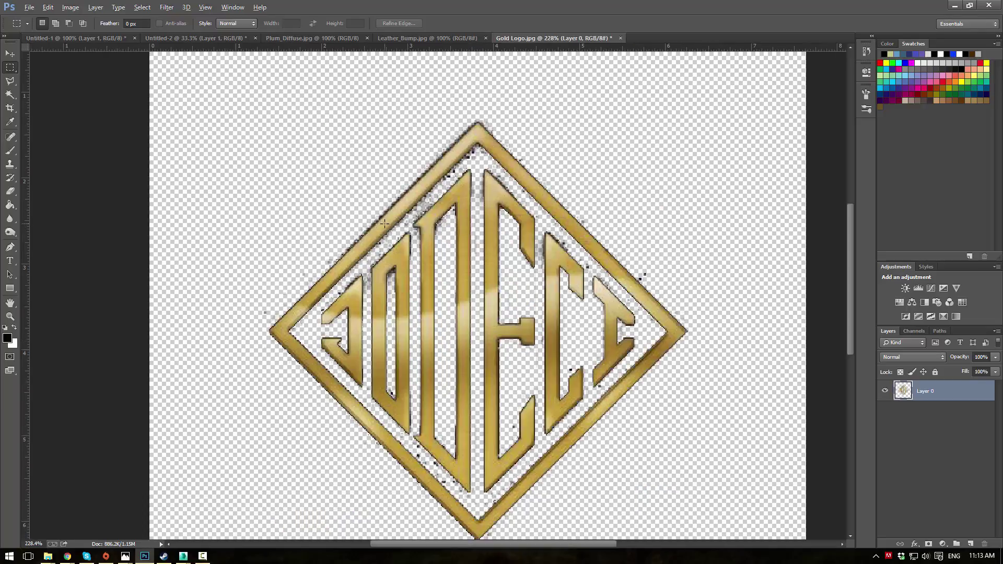
alt+scroll(384, 223, down, 5)
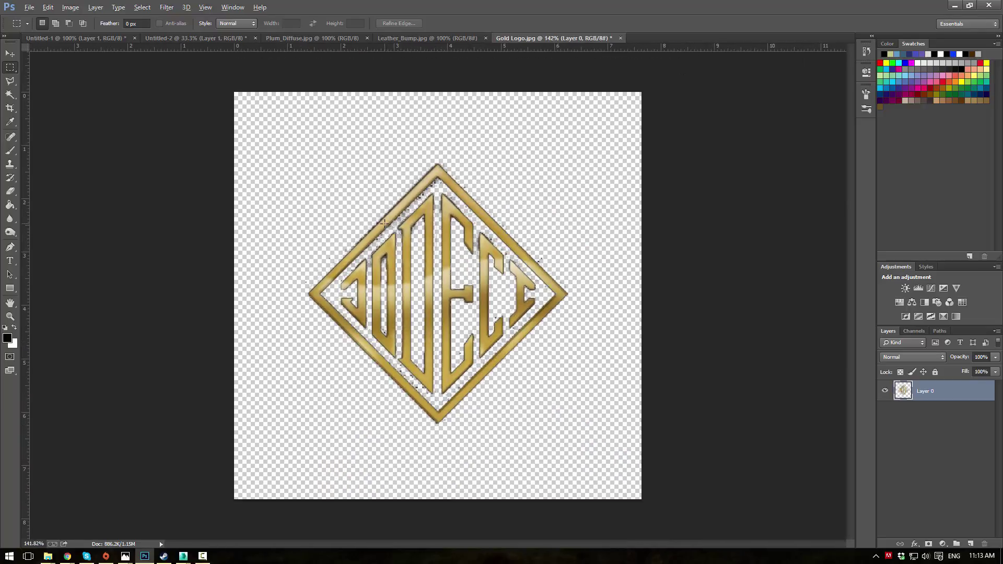
Step: Save the transparent logo as the Photoshop file Gold Logo_BG removed.psd in the Textures folder
click(29, 7)
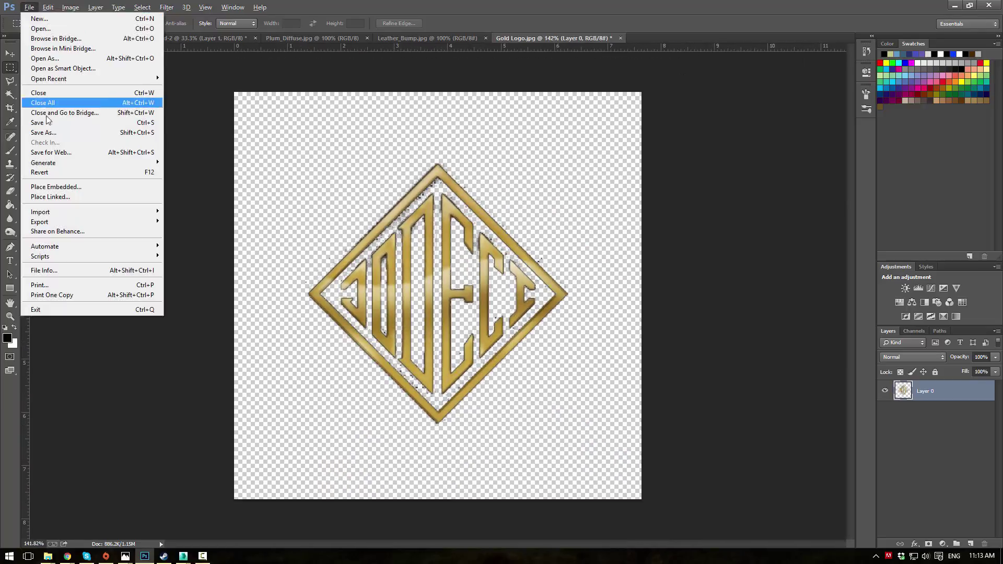
click(85, 134)
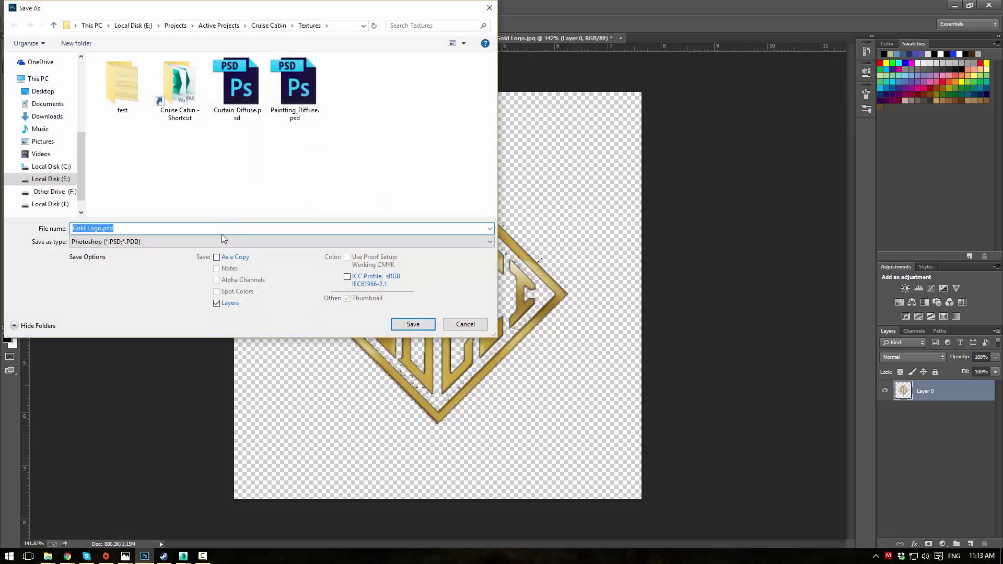
click(207, 245)
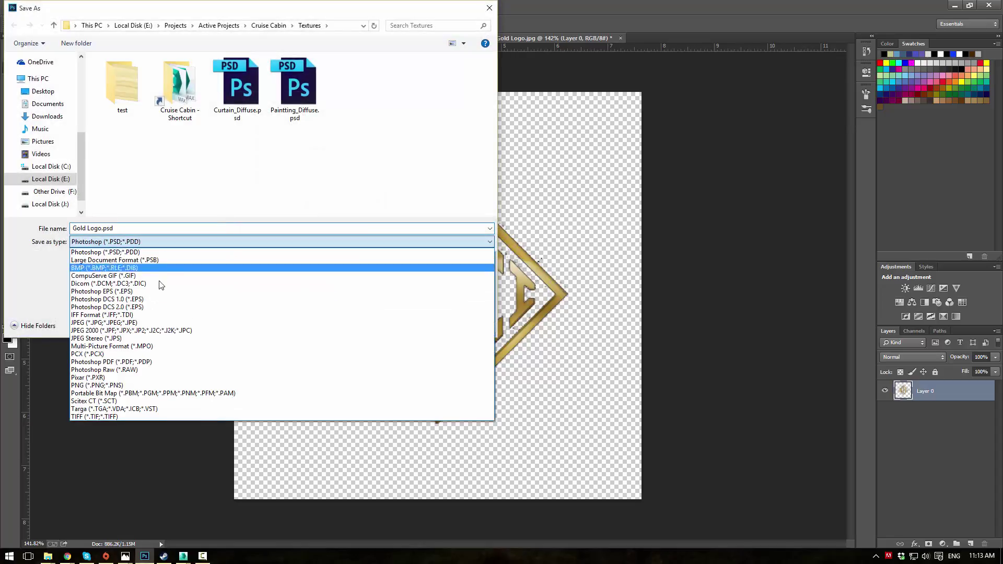
click(160, 229)
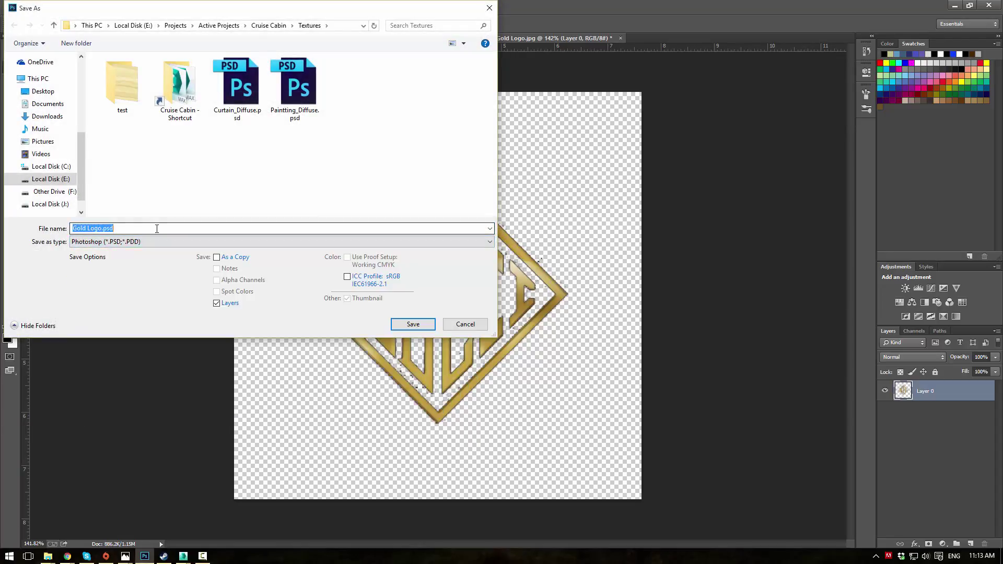
click(101, 230)
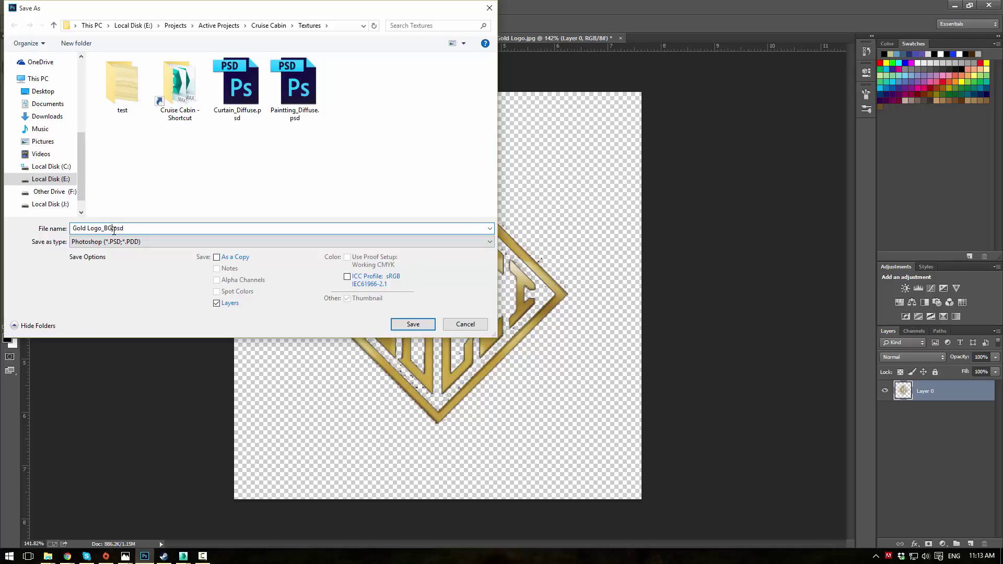
key(Return)
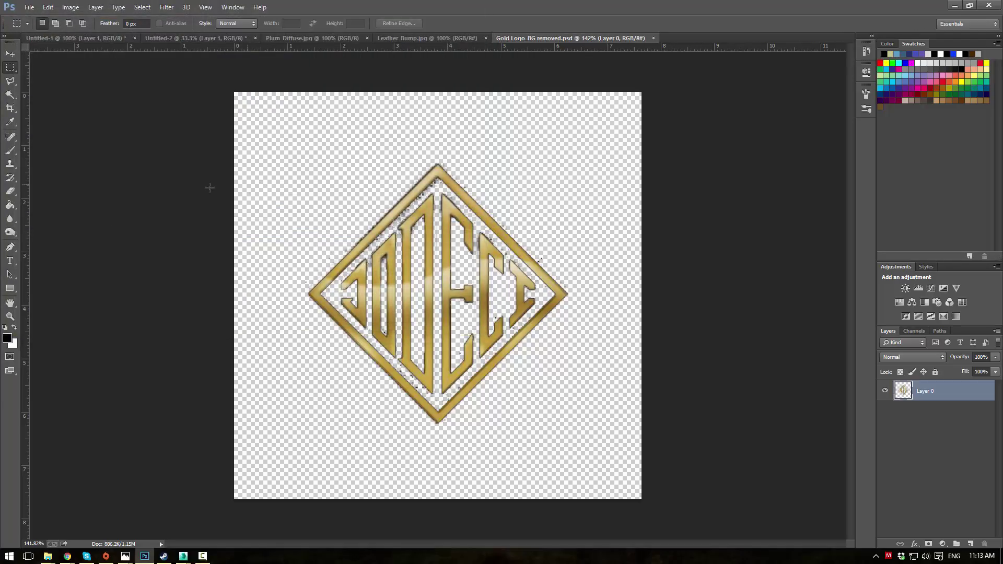
Step: Open the original Gold Logo.jpg from the Textures folder again
click(29, 8)
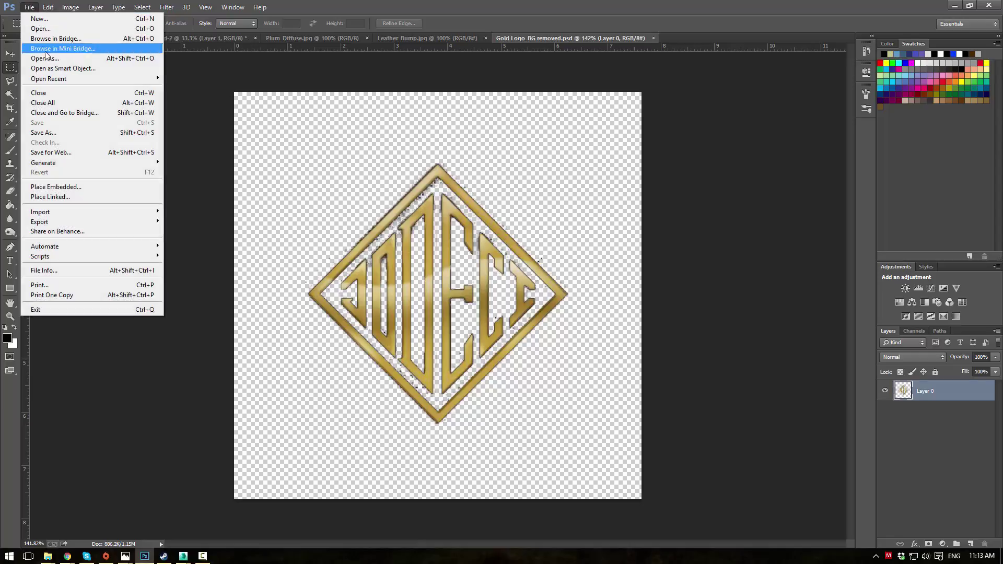
click(68, 30)
scroll(483, 151, down, 2)
scroll(470, 183, down, 2)
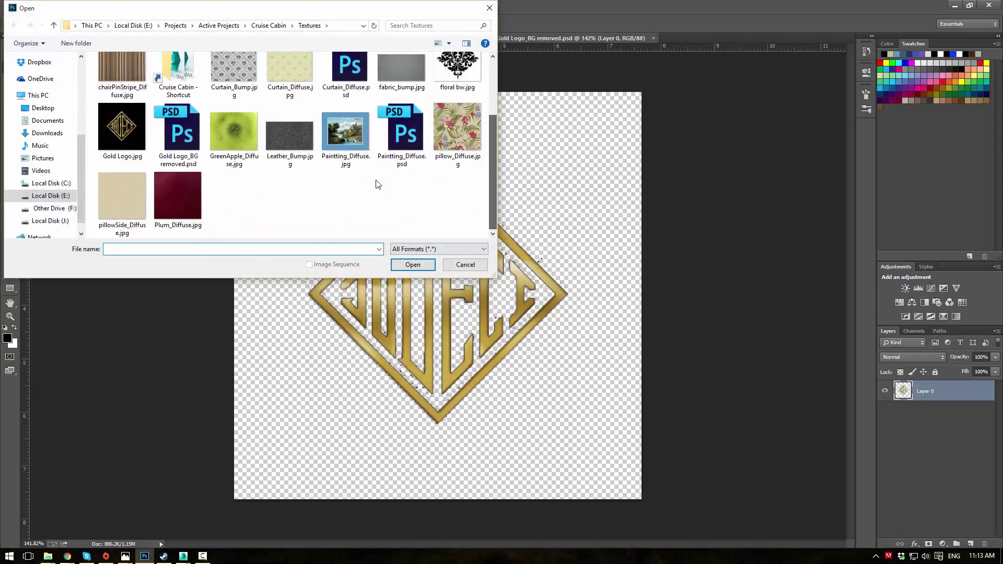
scroll(449, 188, up, 2)
scroll(449, 194, down, 2)
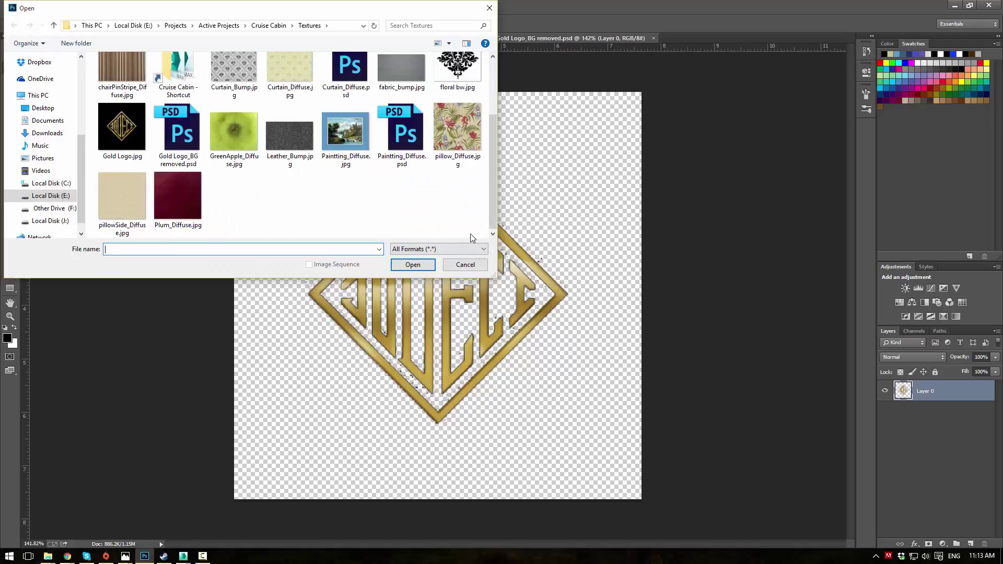
scroll(463, 228, up, 2)
click(120, 219)
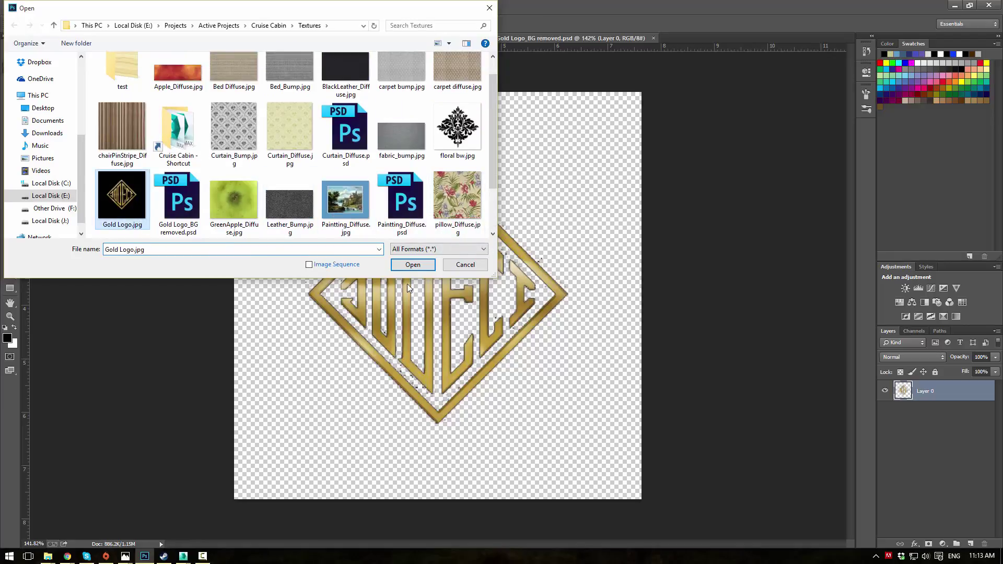
click(413, 265)
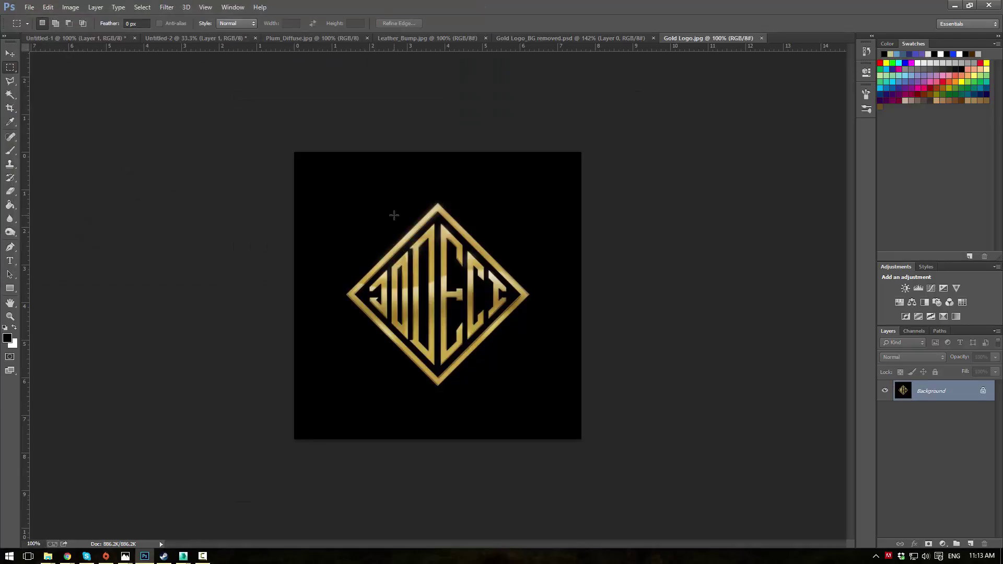
Step: Select the black areas with Color Range at a Fuzziness of about 194 and invert the selection to the gold logo
click(141, 8)
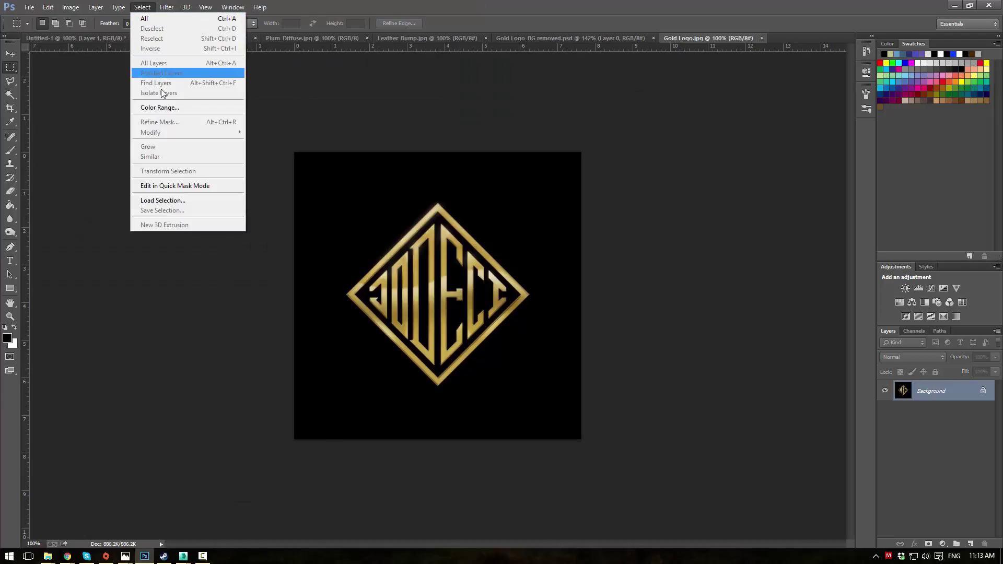
click(162, 108)
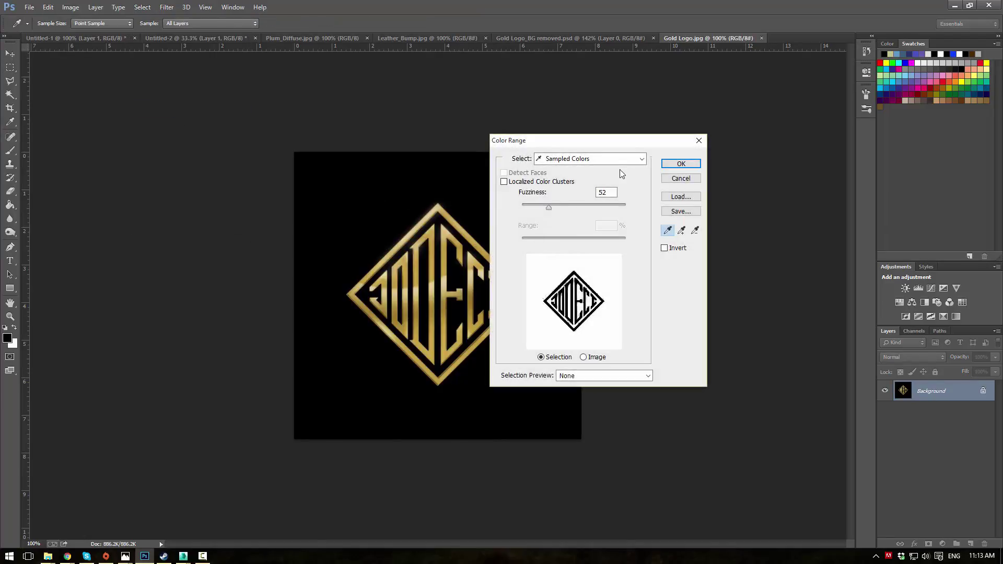
drag(547, 207, 629, 207)
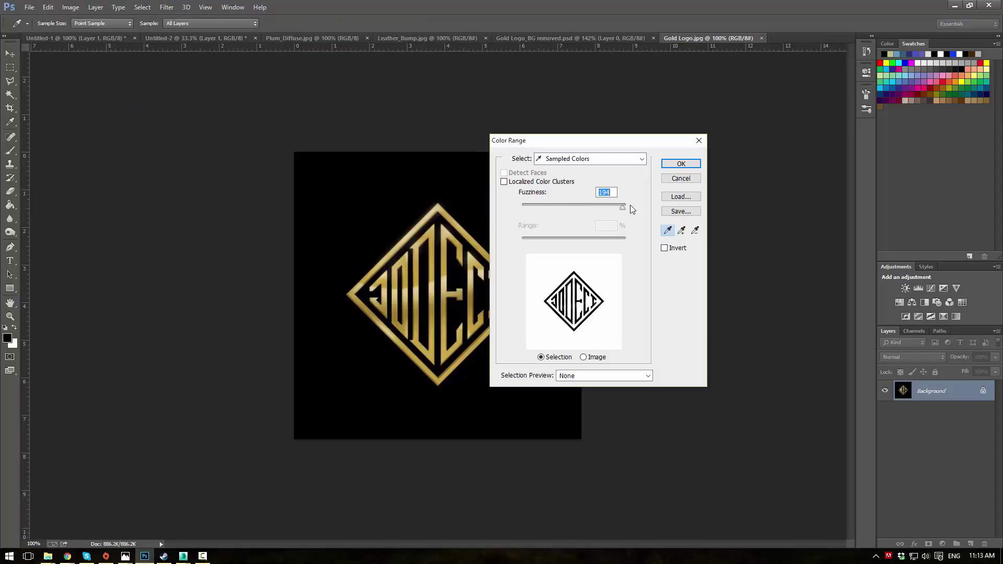
click(669, 165)
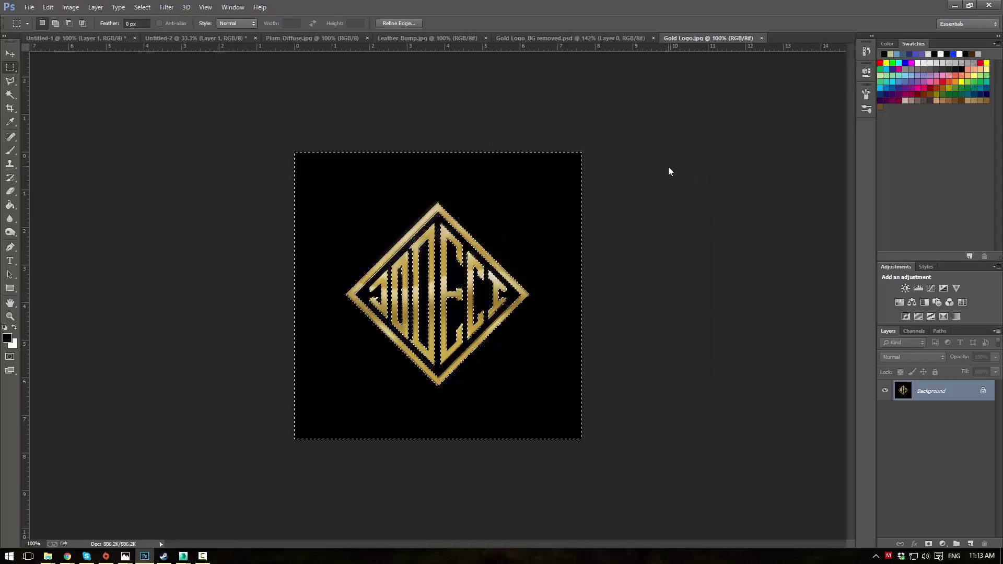
click(118, 8)
mouse_move(149, 12)
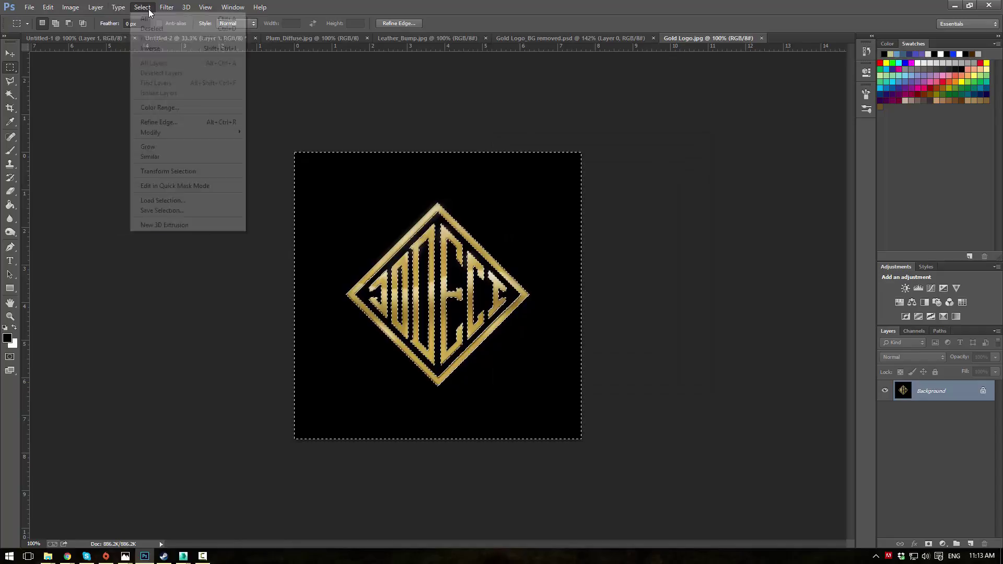
click(155, 46)
Step: Try to clear the selected gold logo with a Content-Aware fill on the Background and undo the fill
key(i)
key(m)
key(BackSpace)
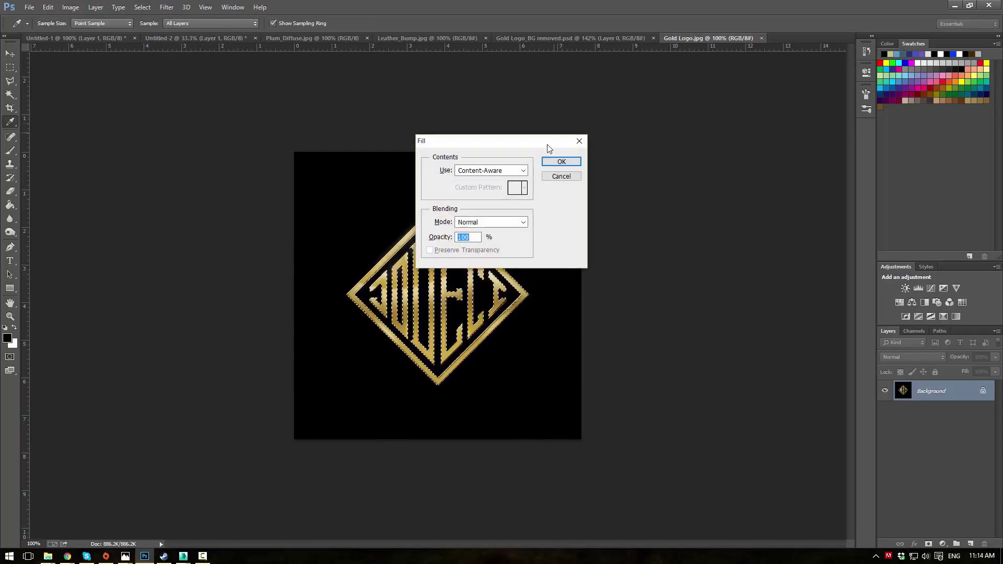
click(550, 163)
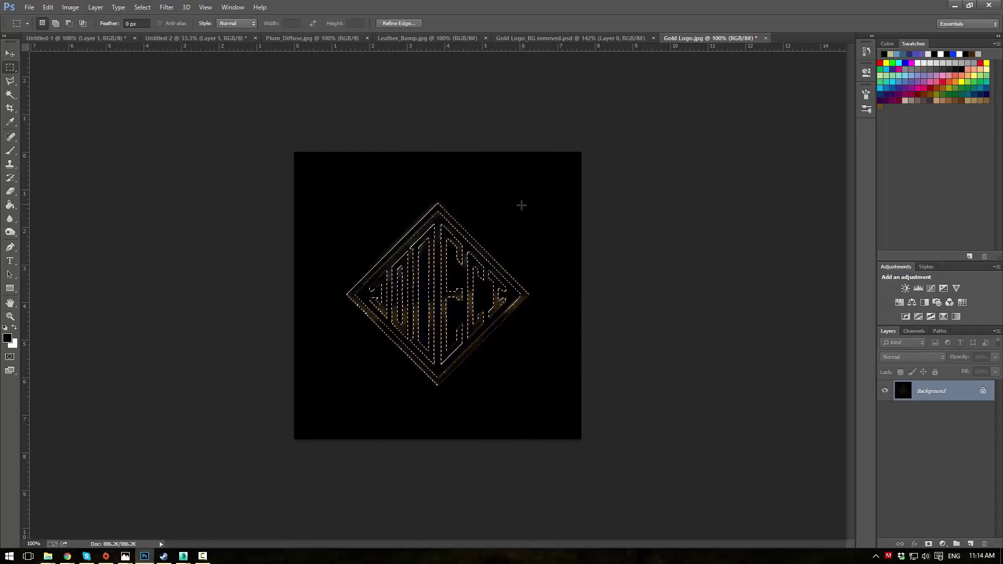
key(ctrl+z)
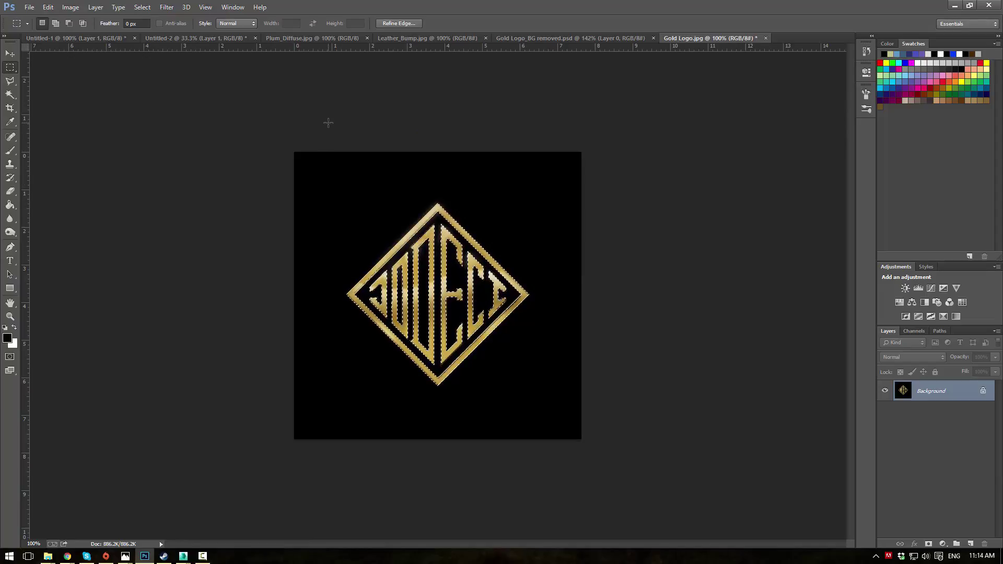
Step: Convert the Background into an editable layer, delete the selected gold logo from it and deselect
double_click(928, 389)
key(Return)
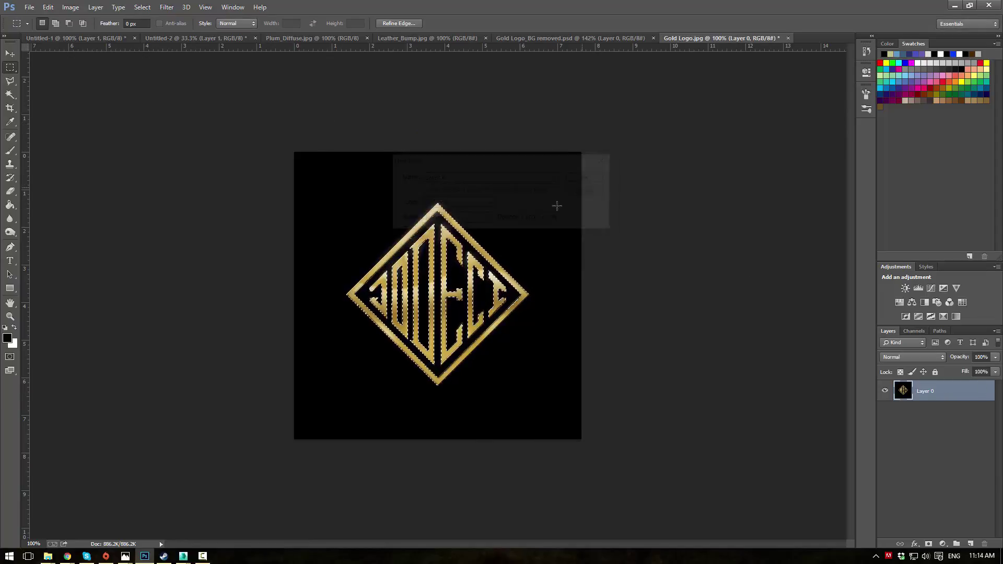
key(Delete)
key(ctrl+d)
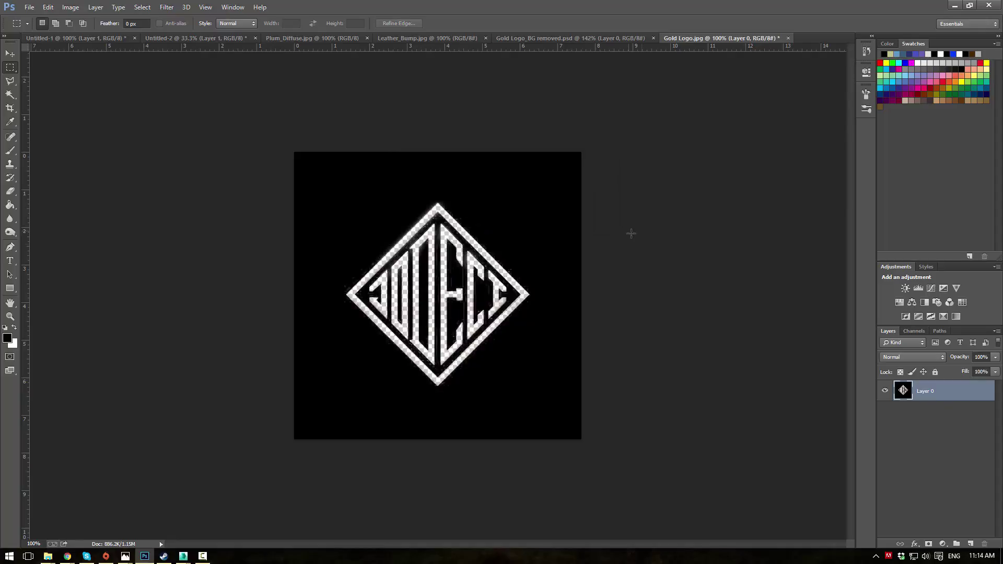
Step: Add a new layer beneath the black cut-out layer and fill it with white using the Paint Bucket tool
ctrl+click(974, 543)
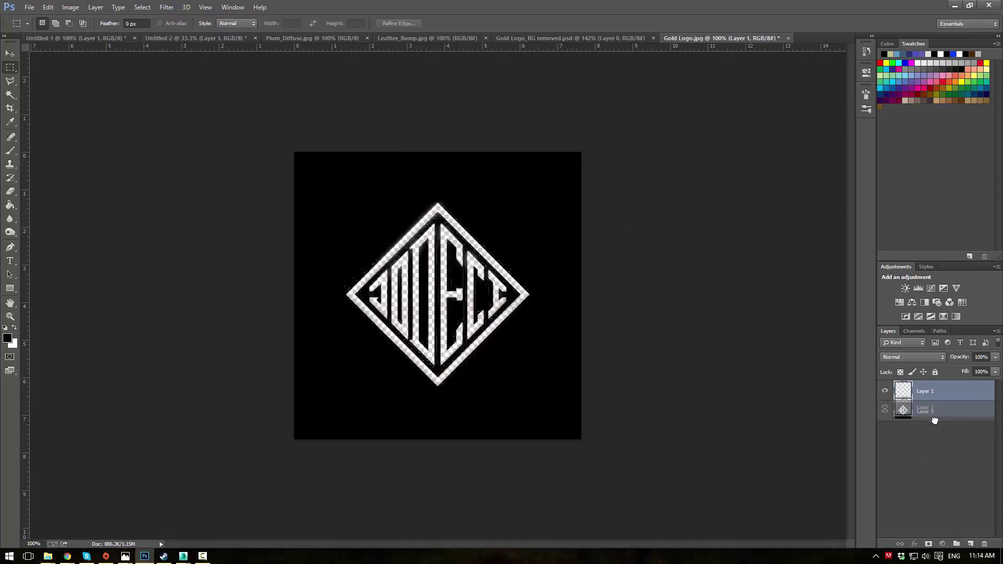
key(x)
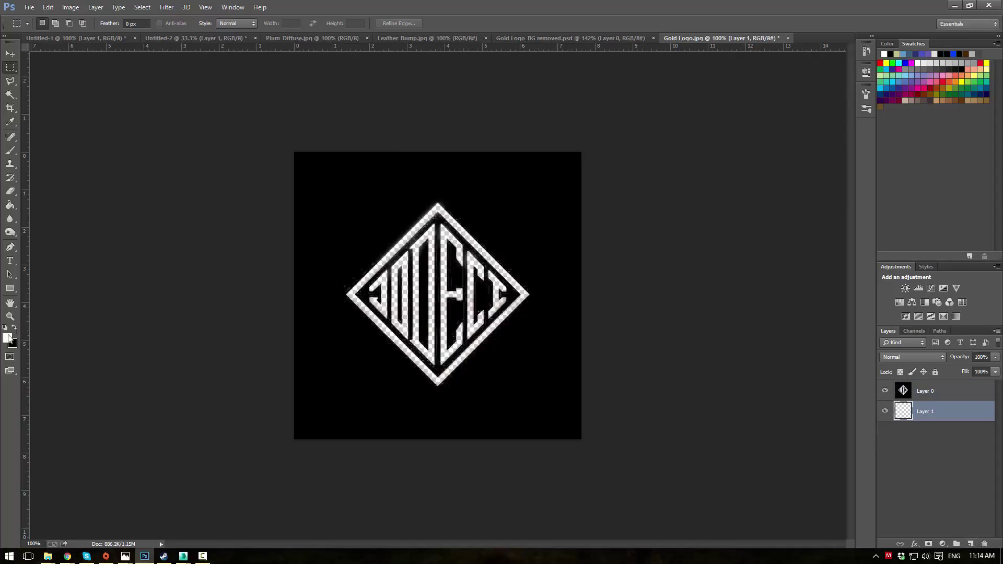
click(12, 206)
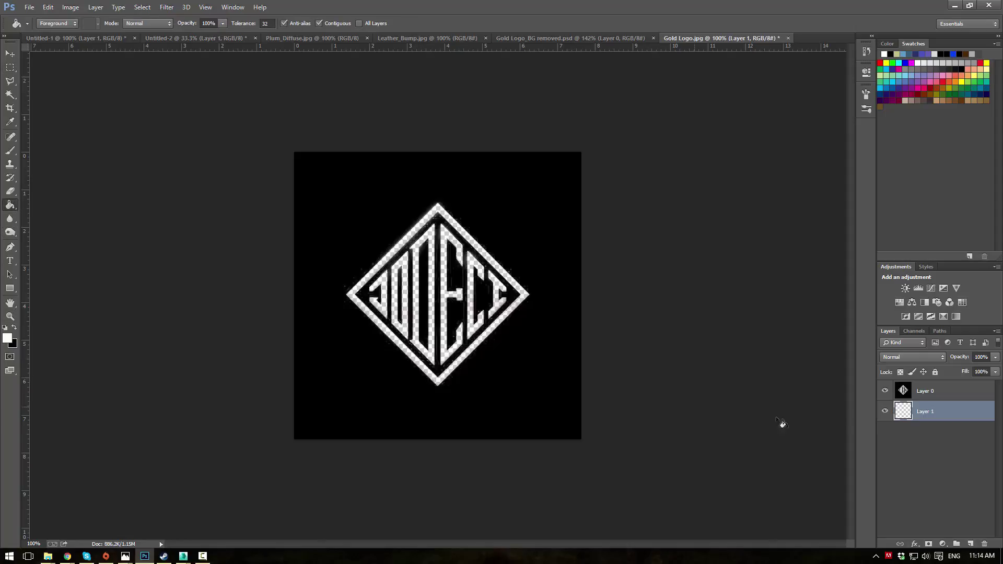
click(497, 360)
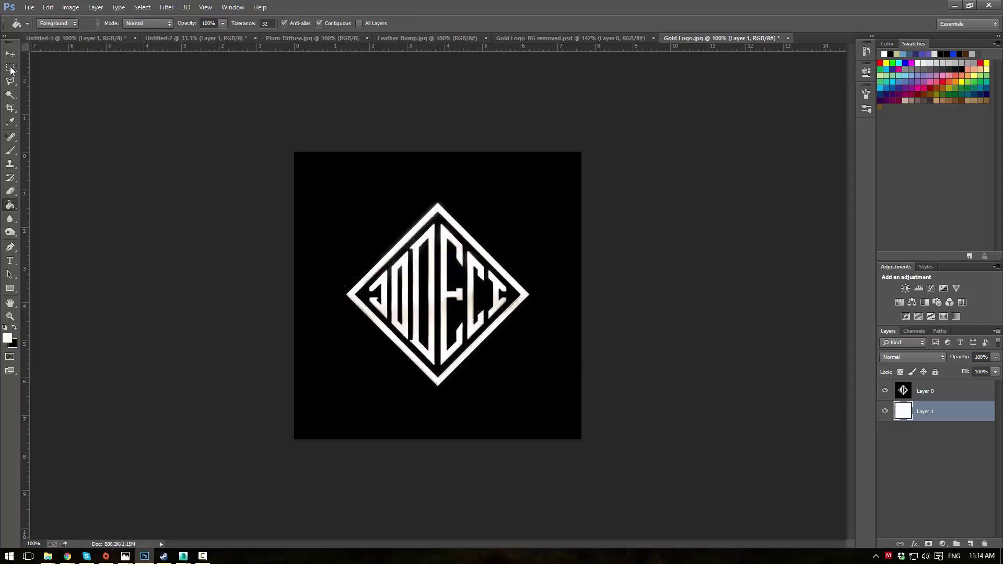
Step: Save the black-and-white logo document as Gold Logo mask.psd in the Textures folder
click(29, 7)
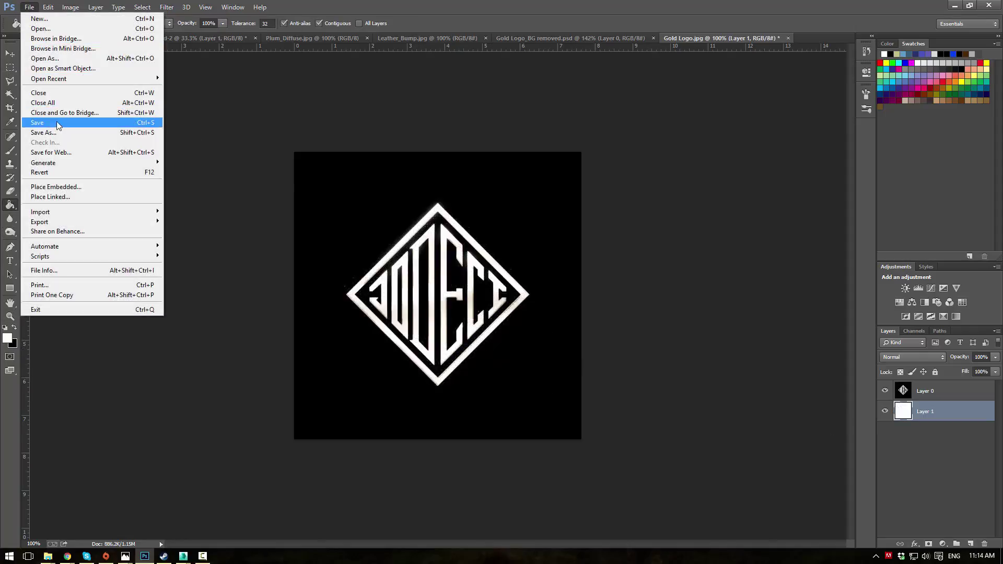
click(58, 130)
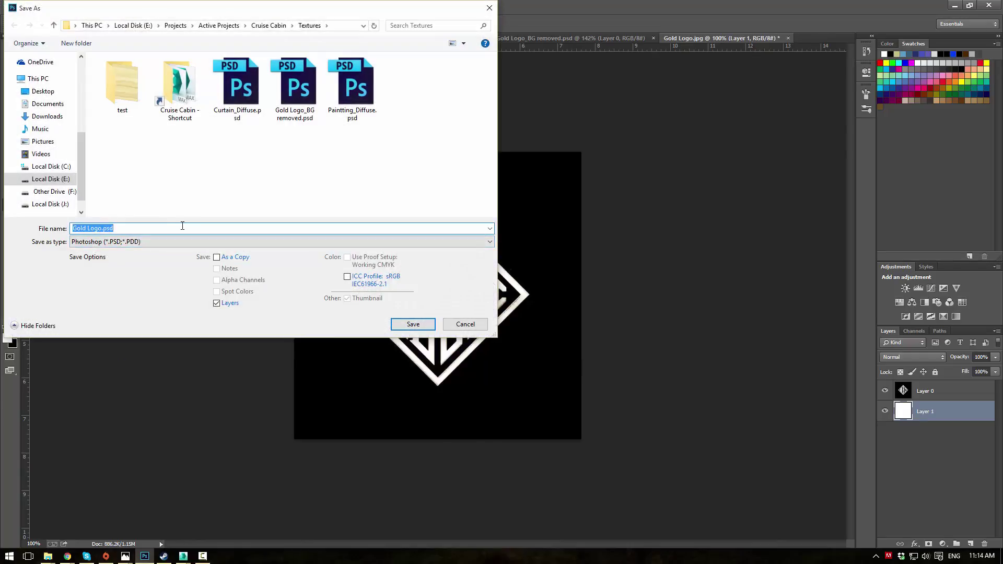
text(mask)
key(Return)
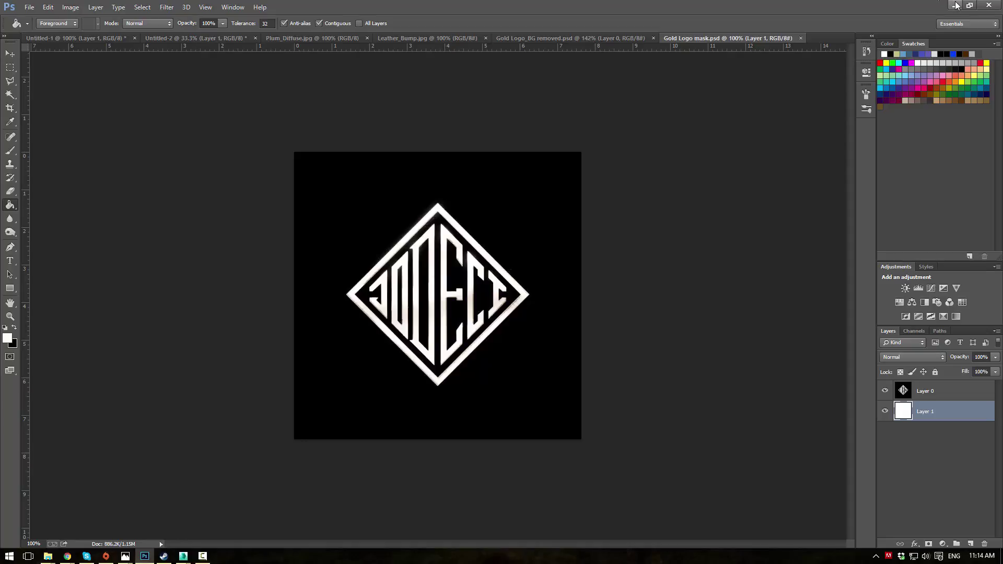
Step: Switch to 3ds Max and add a VRayMtl named "gold logo" above the Black Leather material in the Slate Material Editor
click(954, 5)
double_click(245, 148)
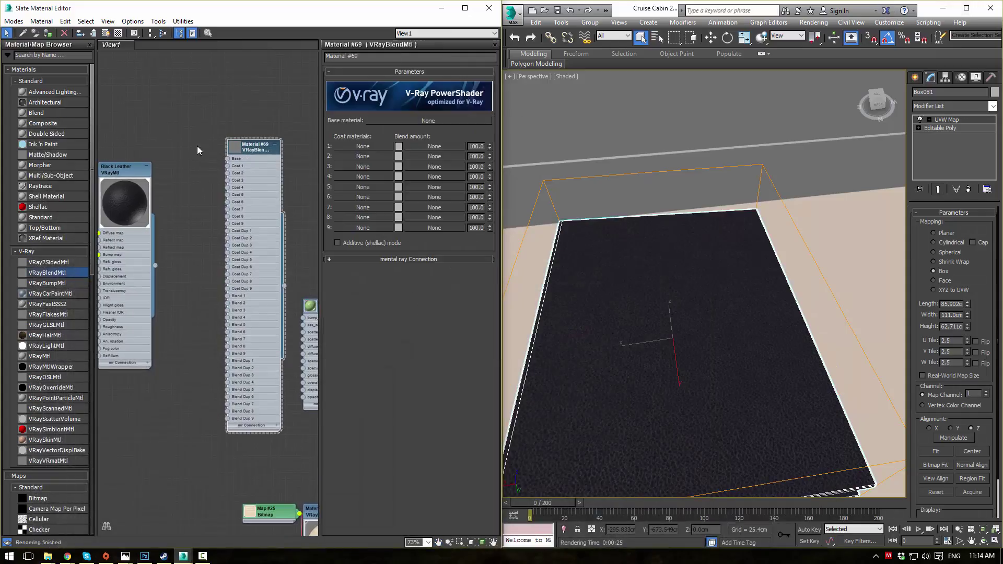
middle_drag(196, 146, 229, 122)
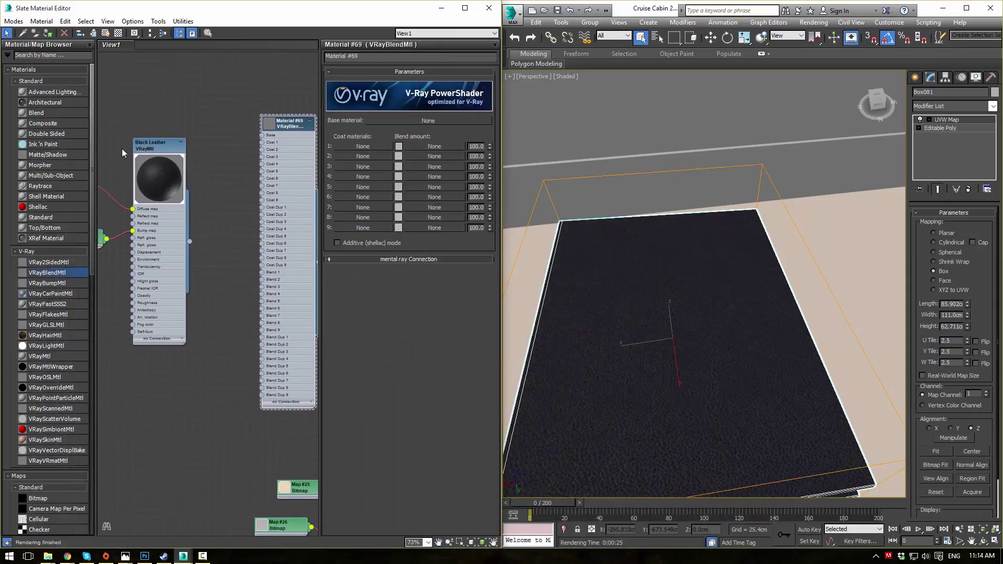
middle_drag(163, 151, 164, 326)
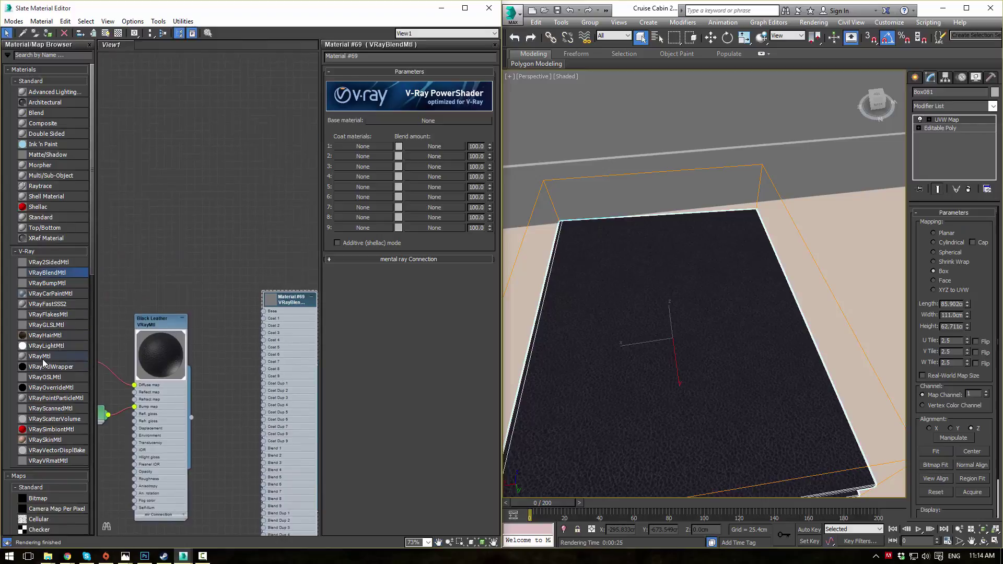
drag(44, 360, 163, 148)
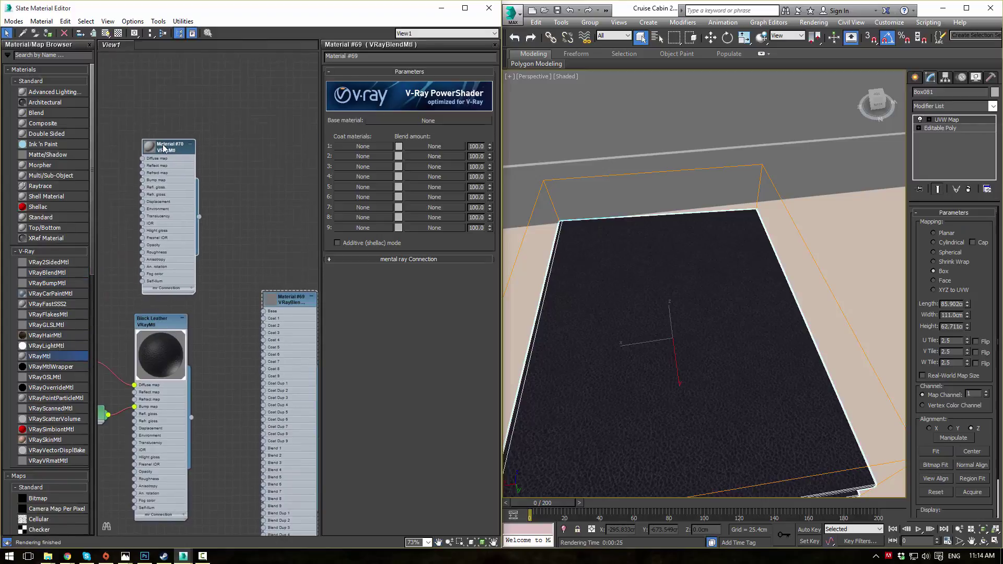
double_click(164, 148)
text(gold)
key(Return)
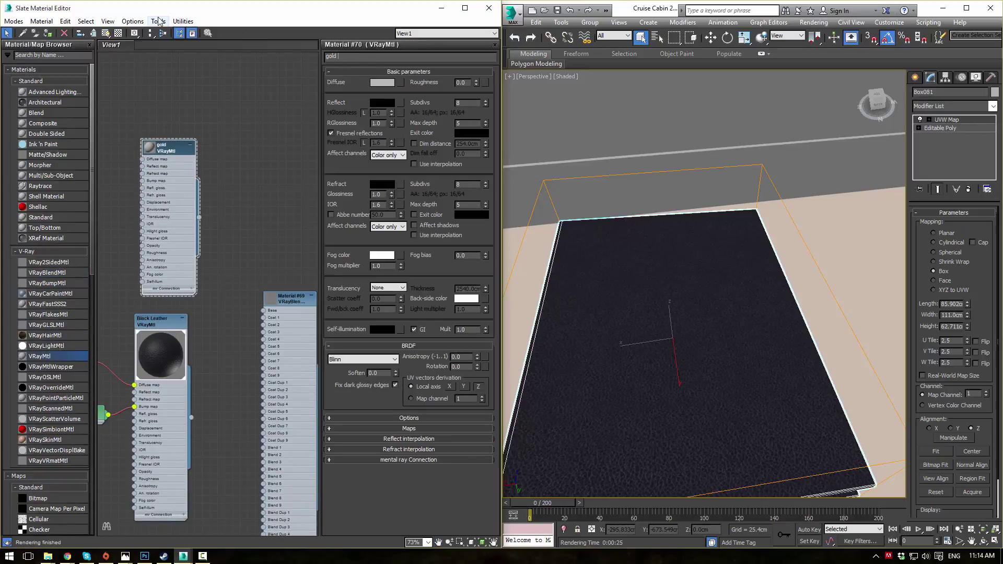
text(logo)
key(Return)
Step: Load Gold Logo_BG removed.psd with collapsed layers as the gold logo material's diffuse bitmap and space its nodes apart
middle_drag(170, 125, 235, 141)
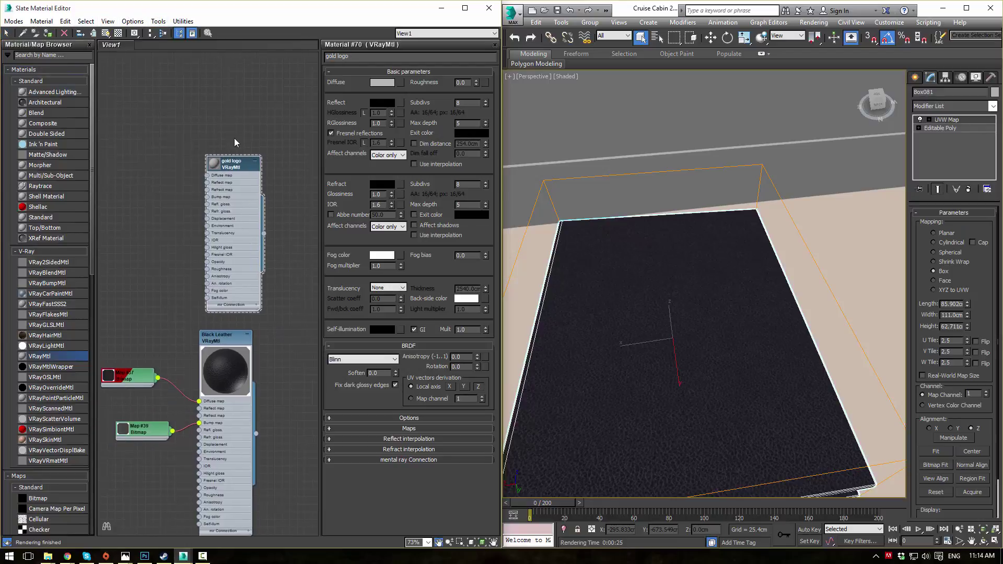
drag(208, 176, 166, 139)
mouse_move(191, 139)
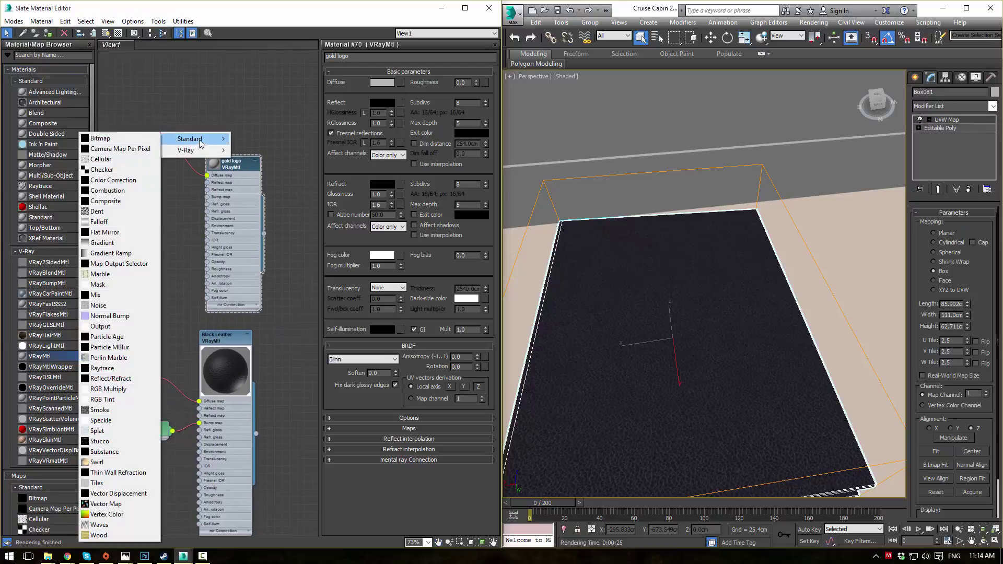
click(100, 139)
drag(858, 93, 863, 161)
click(648, 99)
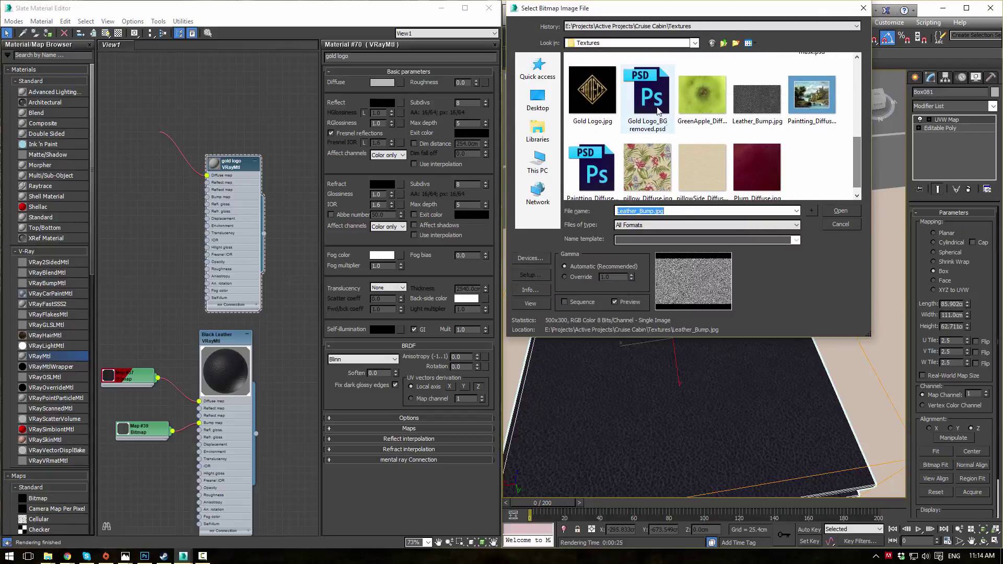
click(840, 211)
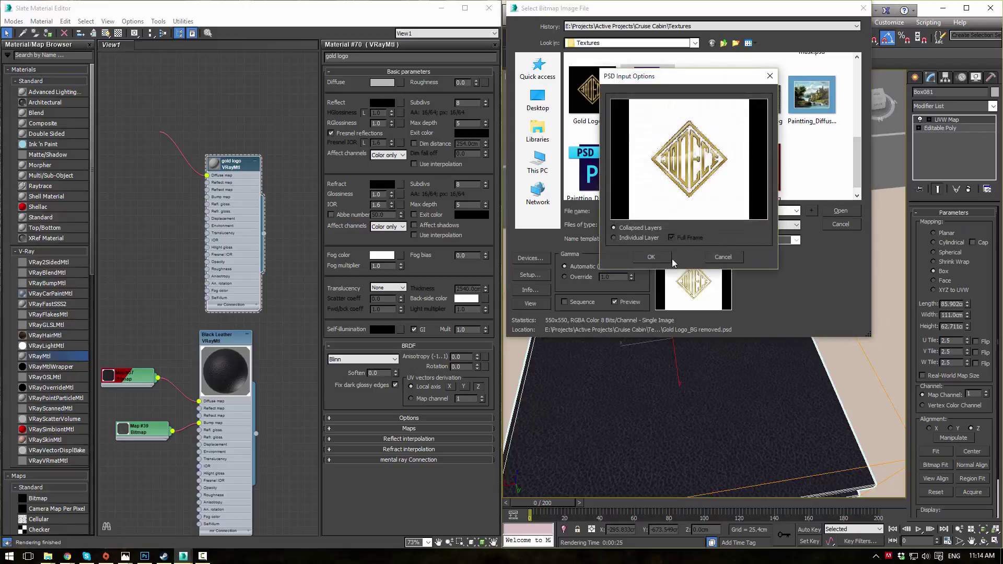
click(651, 257)
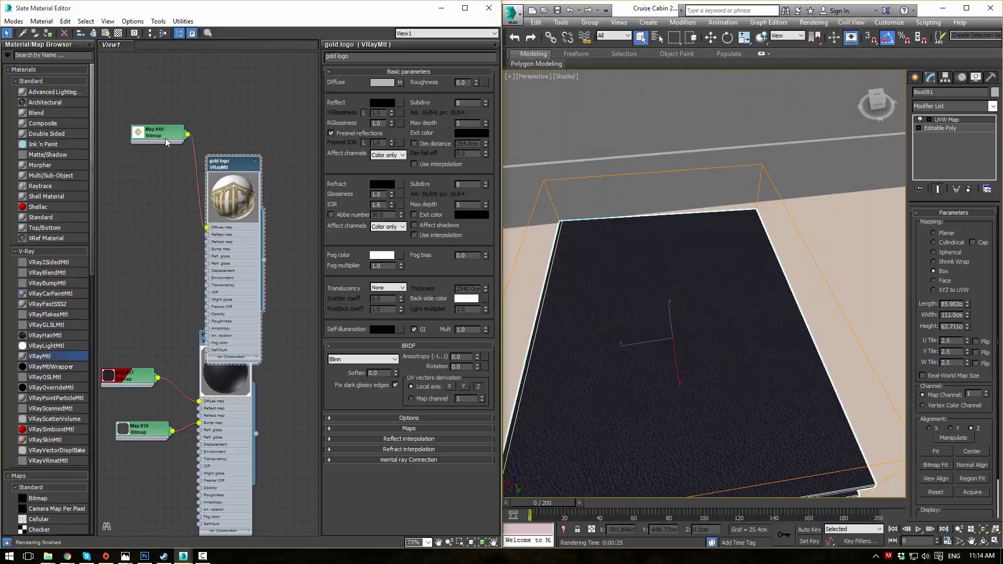
drag(166, 142, 151, 149)
drag(232, 163, 233, 117)
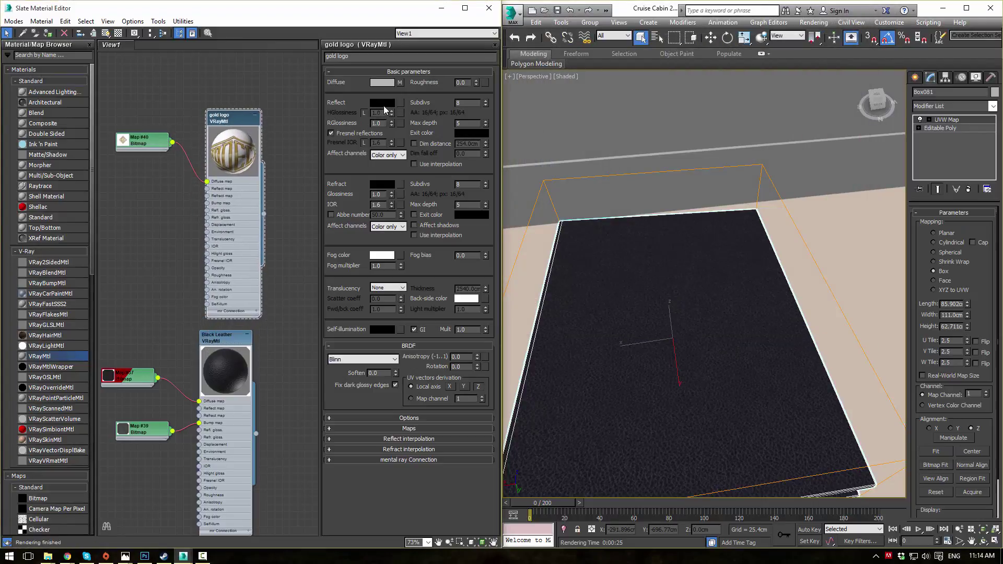
Step: Give the gold logo material a light grey reflection colour and turn on the background in its preview
click(384, 107)
drag(362, 114, 391, 116)
click(388, 156)
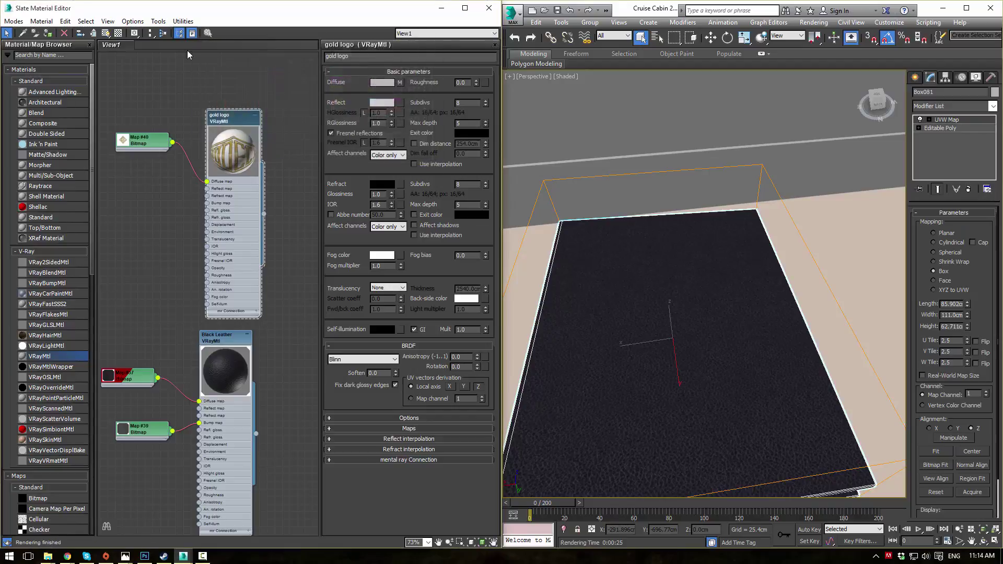
click(119, 32)
scroll(258, 129, up, 5)
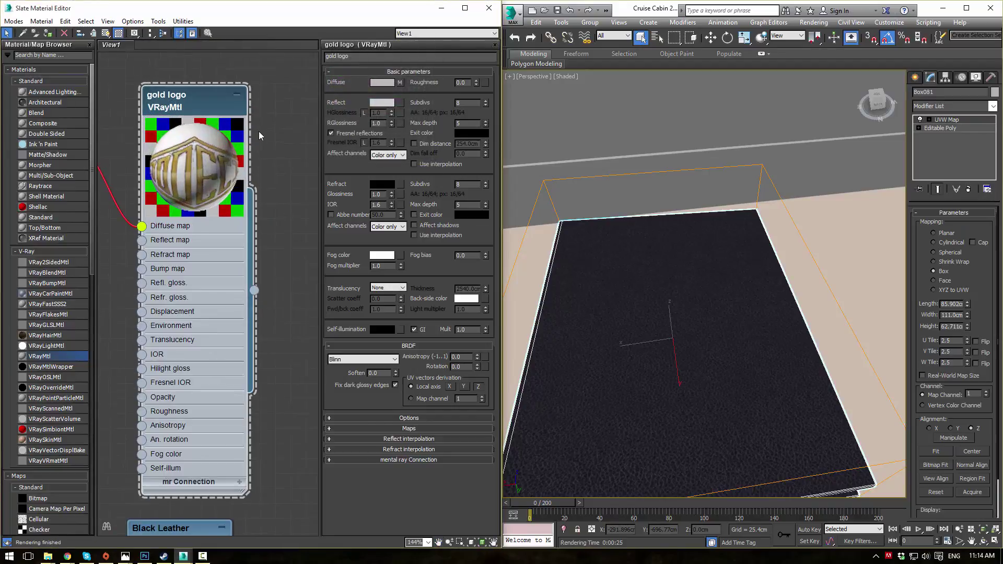
Step: Connect Black Leather to the Base and gold logo to Coat 1 of the VRayBlendMtl
scroll(258, 130, down, 6)
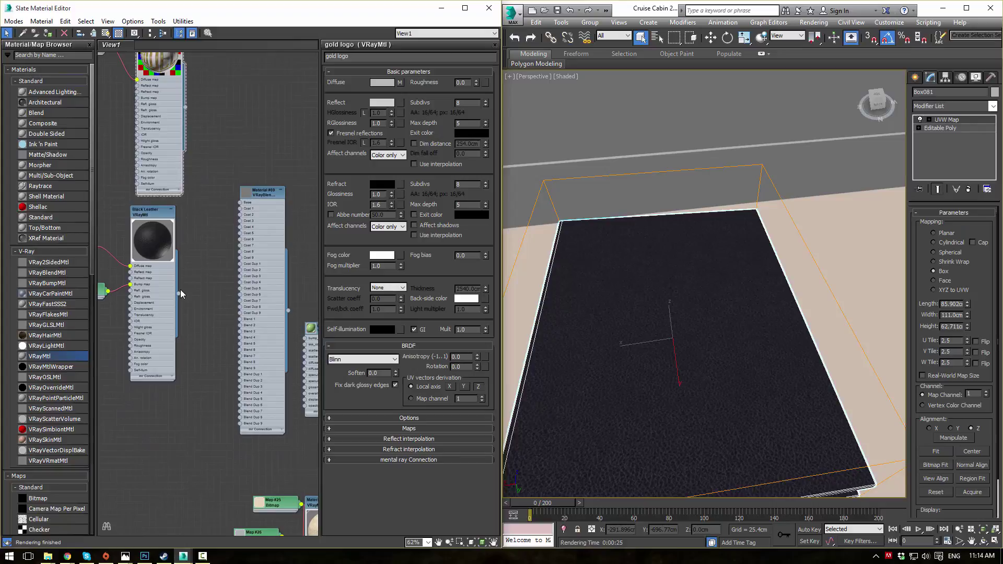
drag(179, 293, 240, 202)
double_click(259, 193)
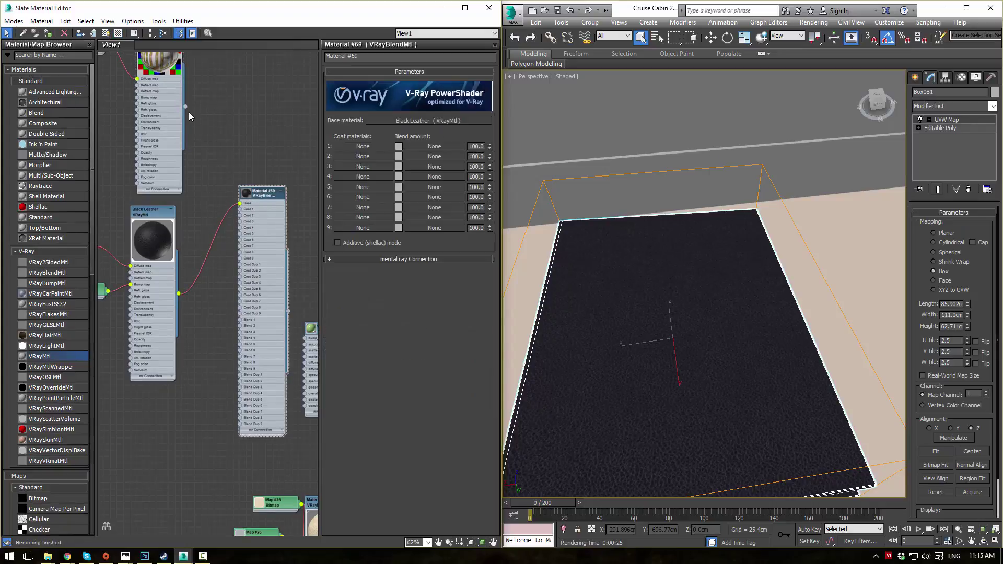
drag(184, 106, 241, 208)
scroll(247, 158, up, 3)
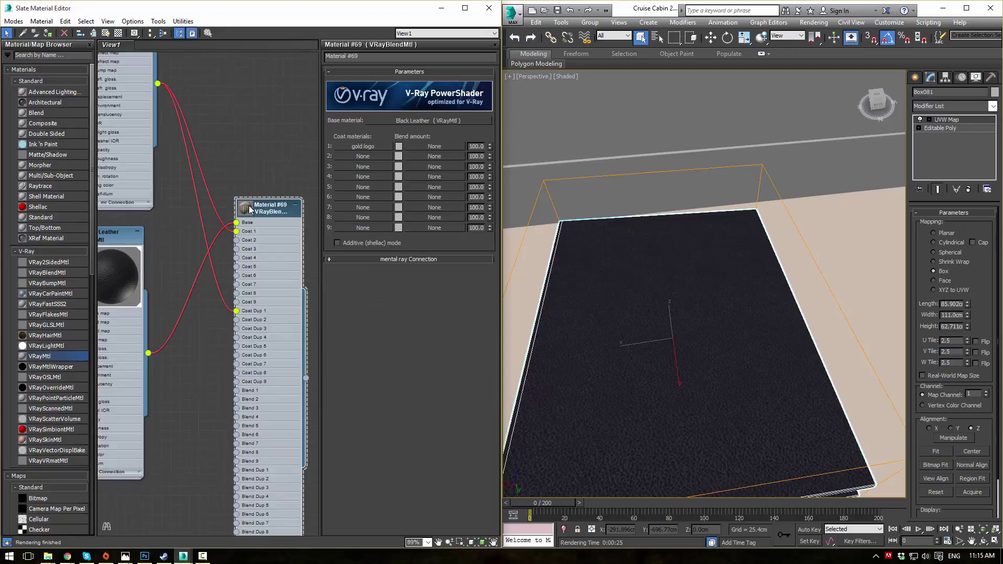
scroll(250, 209, up, 2)
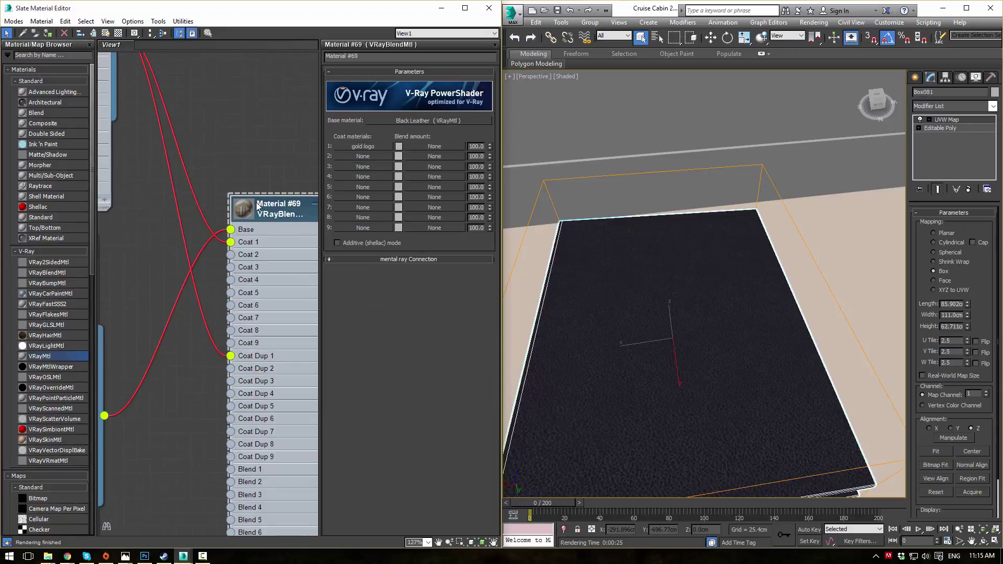
Step: Load Gold Logo mask.psd with collapsed layers as the bitmap for the first coat's blend amount
click(427, 146)
double_click(413, 160)
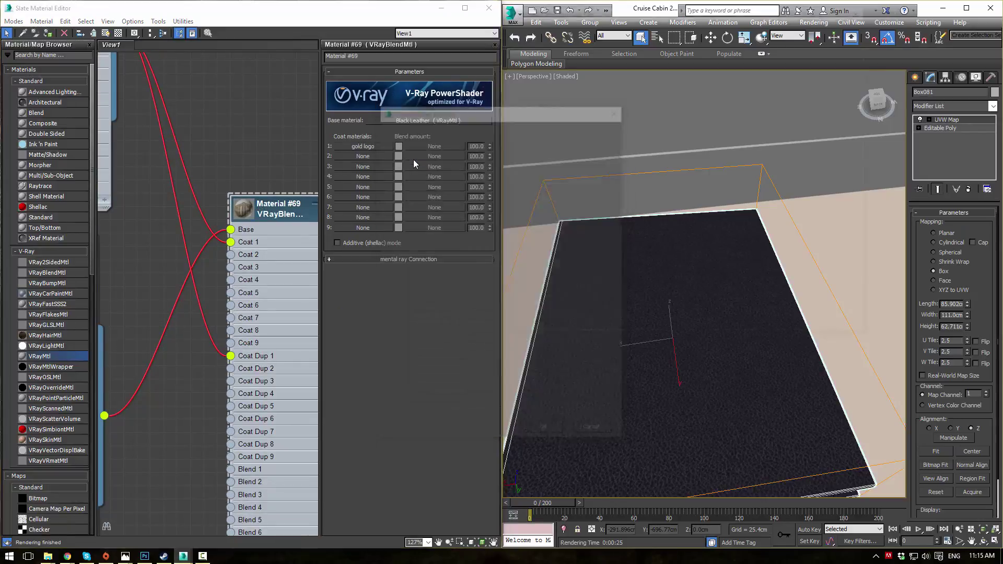
drag(857, 97, 834, 92)
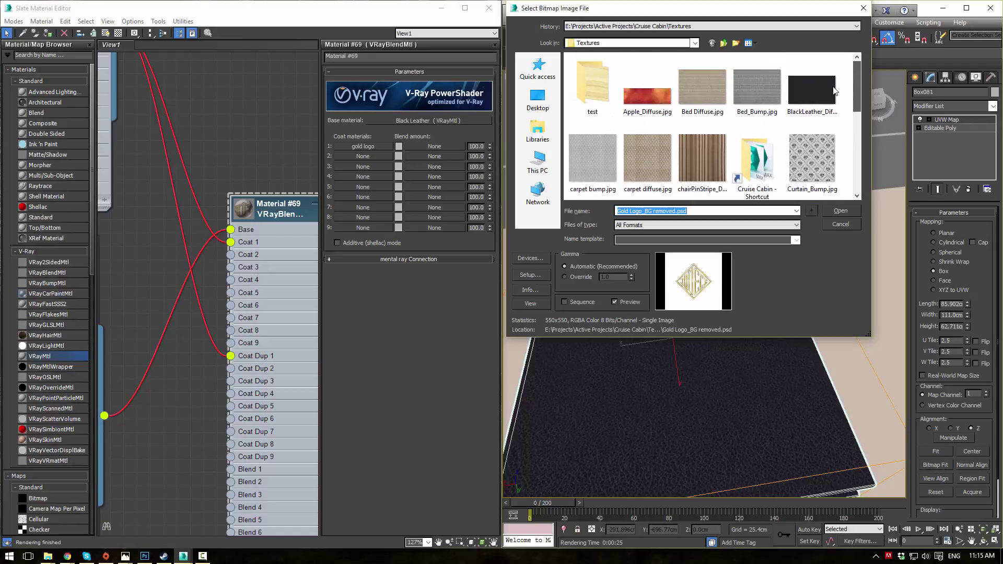
scroll(830, 105, down, 4)
click(810, 123)
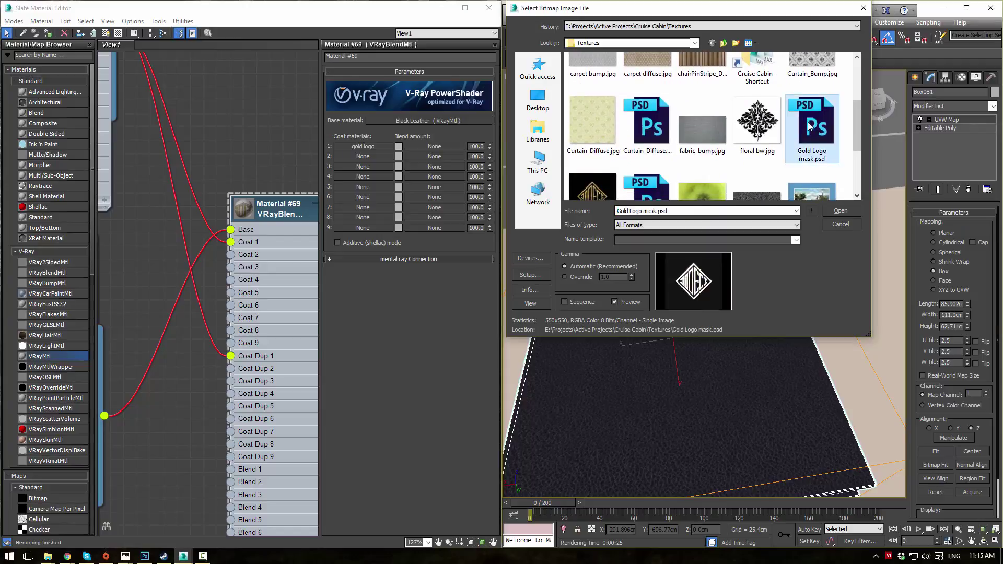
click(839, 211)
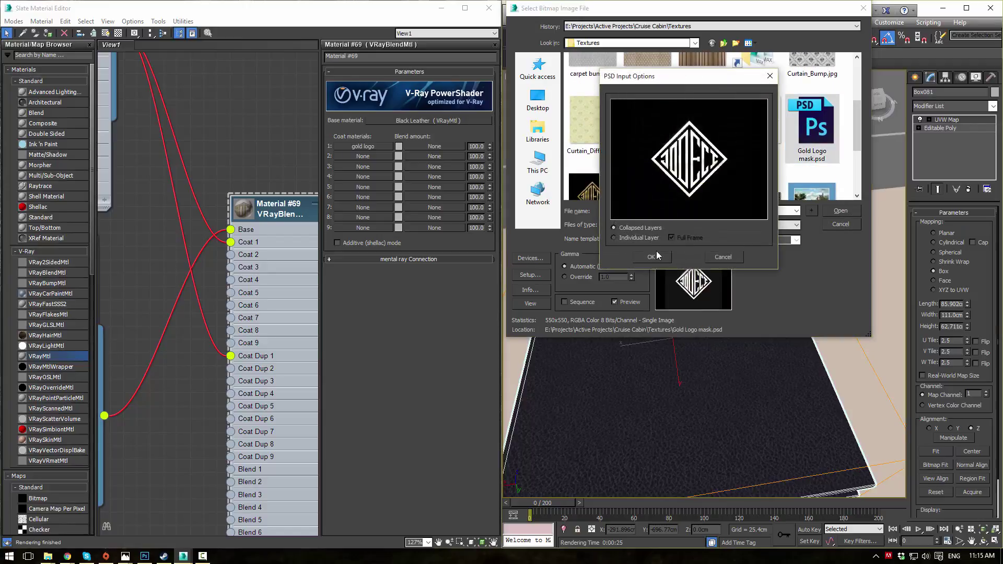
click(653, 255)
Step: Enlarge the preview of the VRayBlendMtl and assign the material to the book
scroll(235, 182, up, 3)
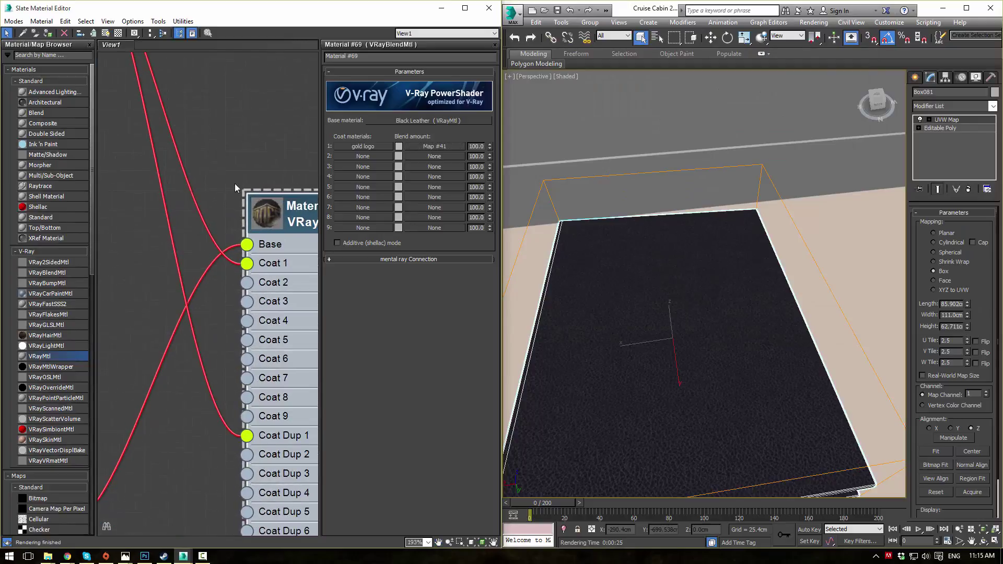
double_click(265, 216)
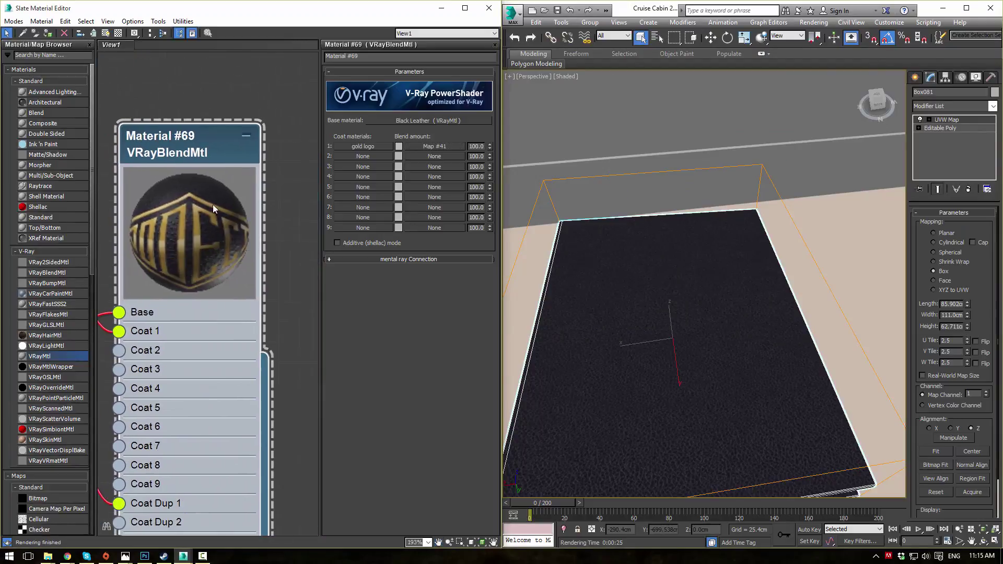
scroll(253, 229, down, 4)
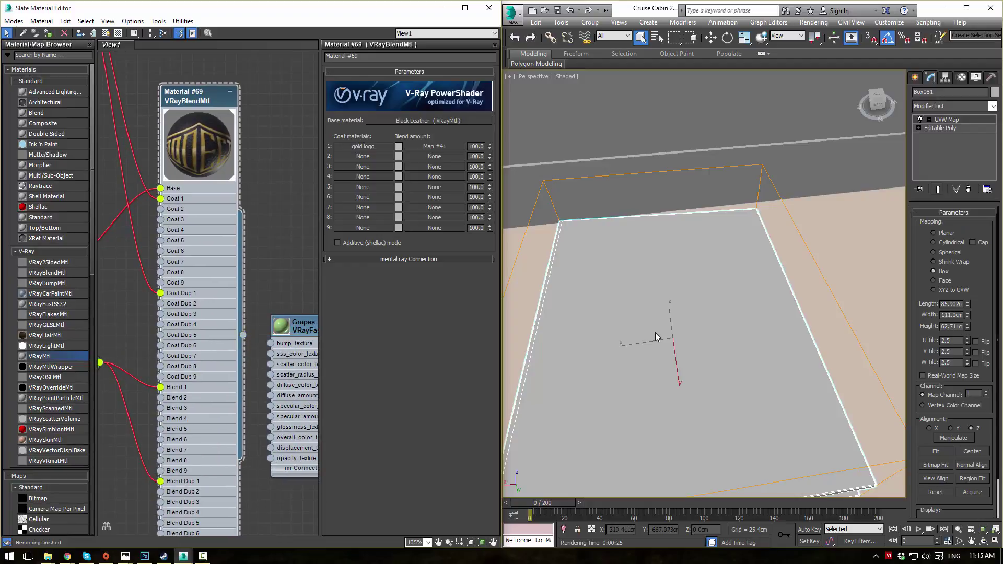
Step: Show the Black Leather material shaded in the viewport on the book
scroll(207, 122, down, 4)
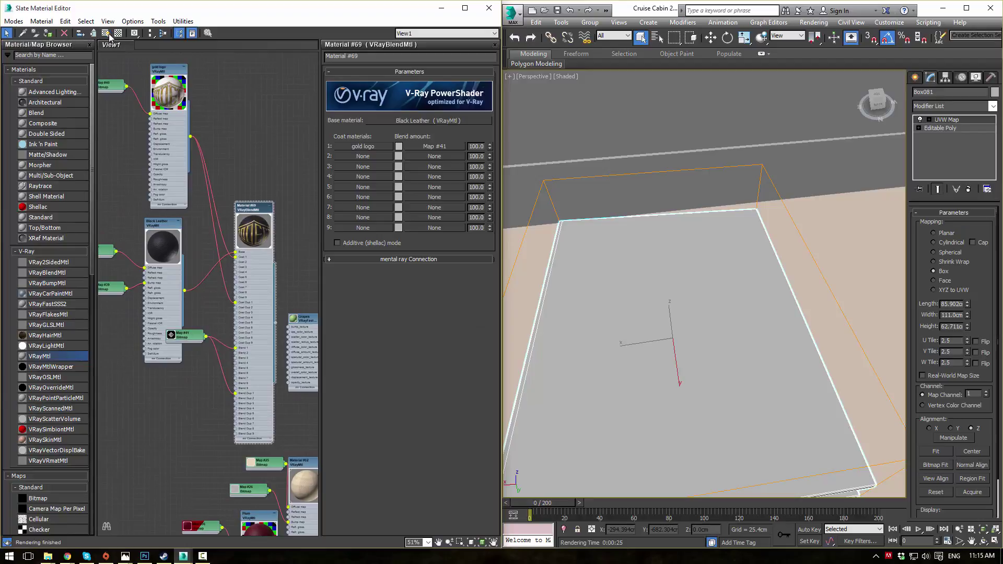
double_click(155, 223)
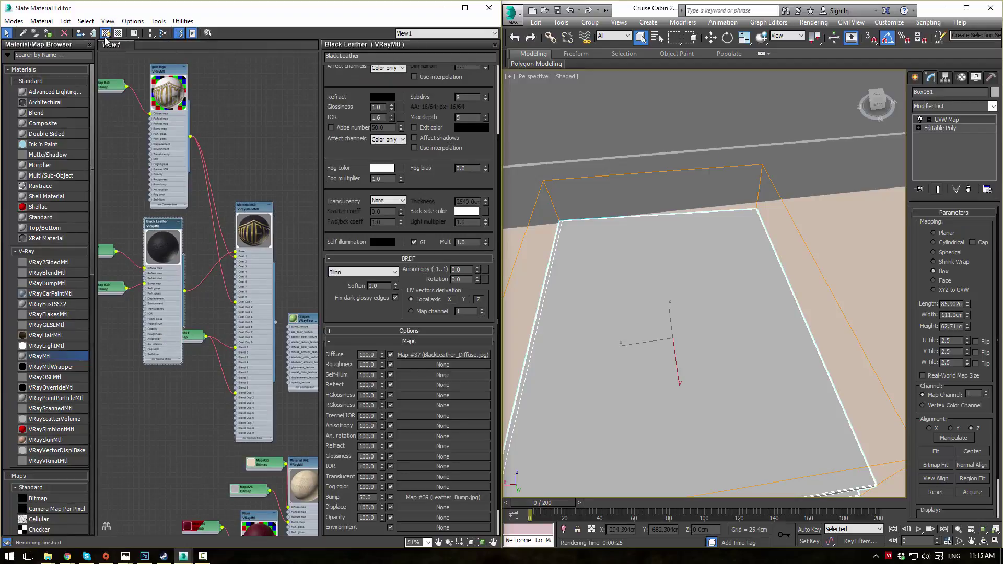
click(105, 37)
middle_drag(295, 194, 287, 171)
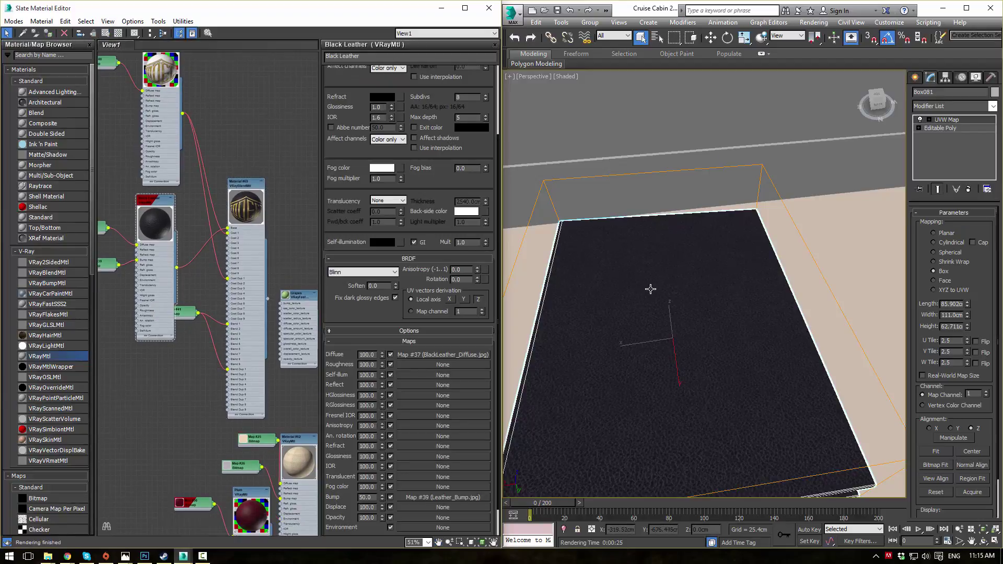
Step: Draw a render region around the book beside the fruit bowl in the V-Ray frame buffer and render it
scroll(658, 277, up, 4)
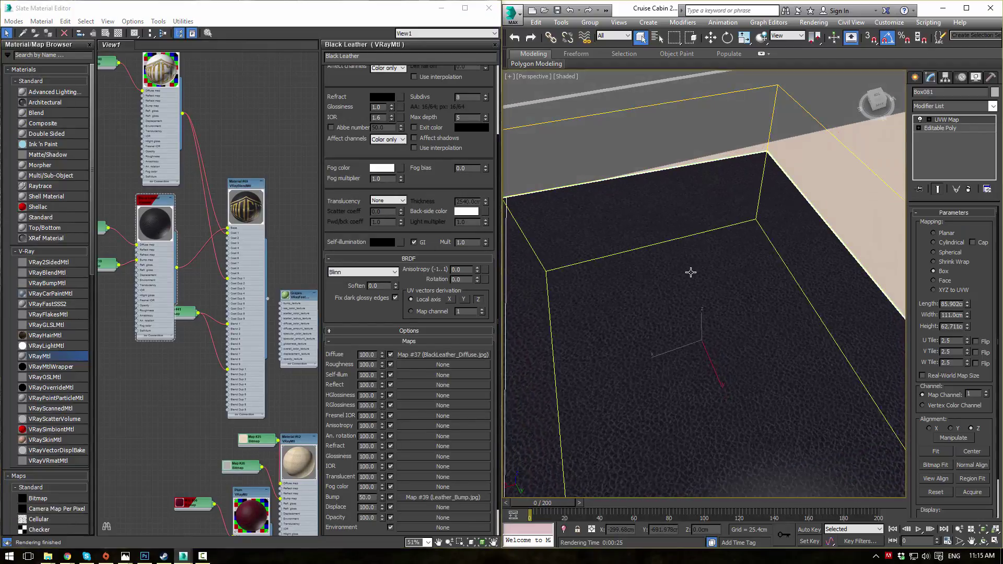
drag(1002, 68, 619, 92)
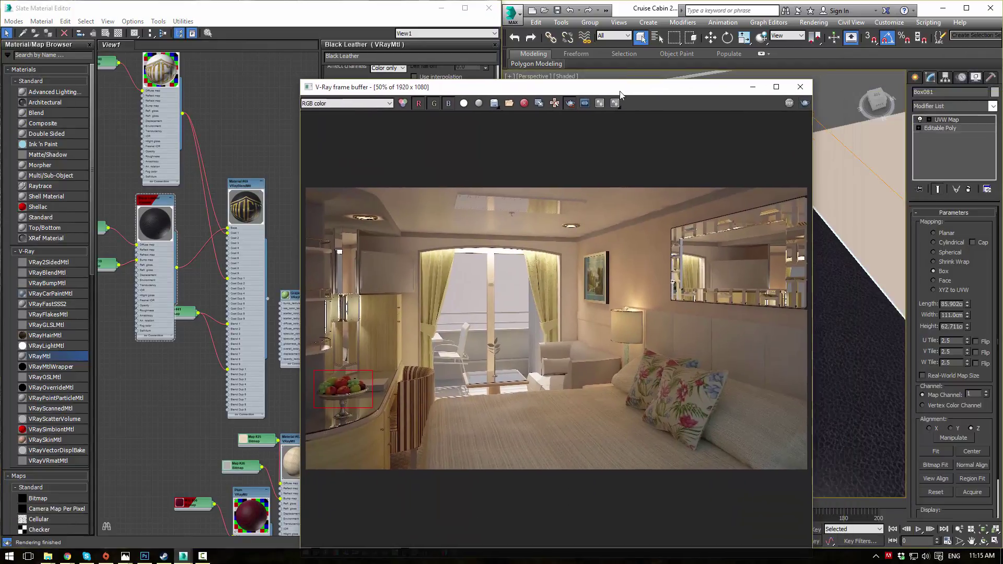
scroll(821, 161, down, 5)
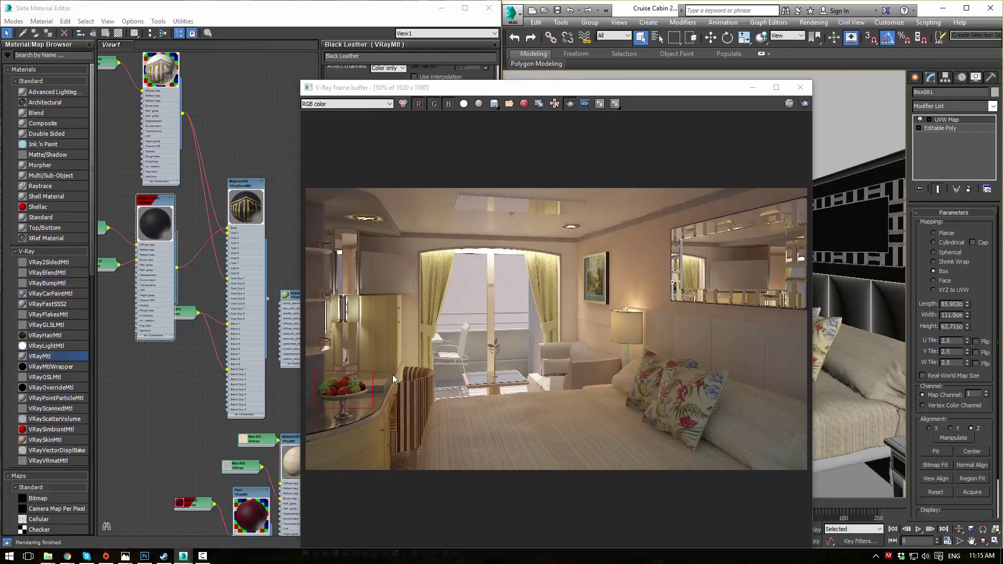
drag(393, 376, 353, 396)
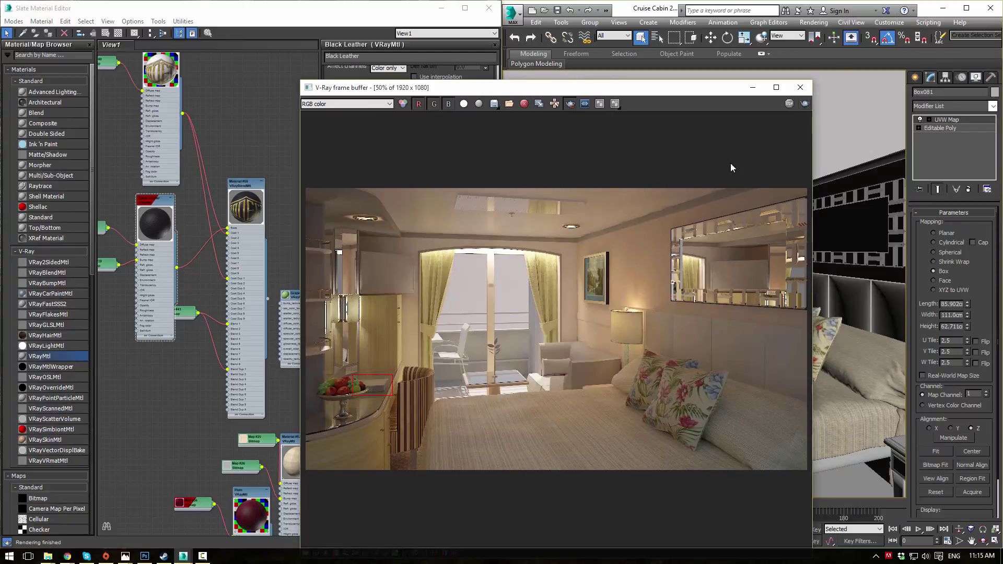
click(804, 104)
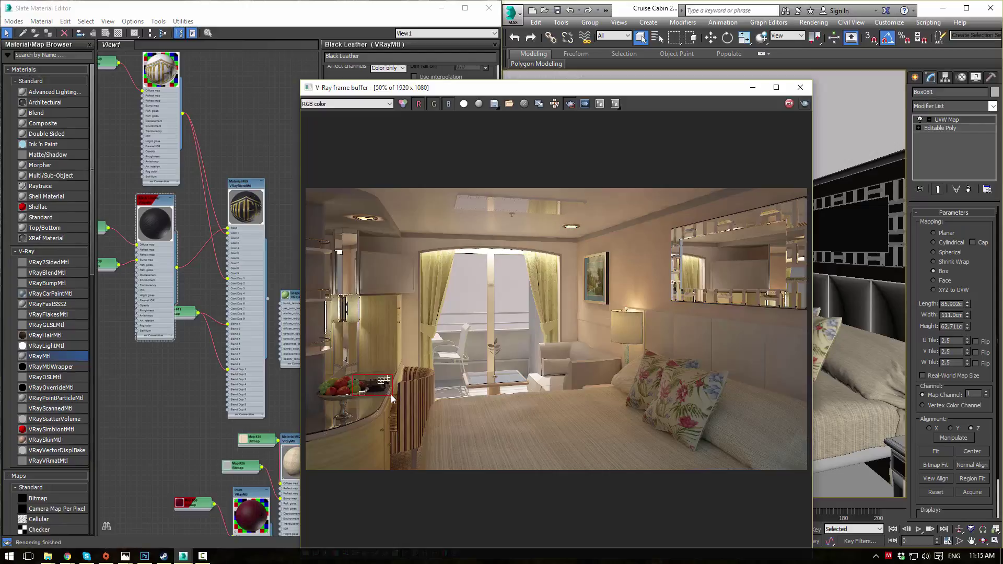
Step: Examine the rendered book inside the render region at 400% in the V-Ray frame buffer, then close the frame buffer
scroll(370, 409, up, 3)
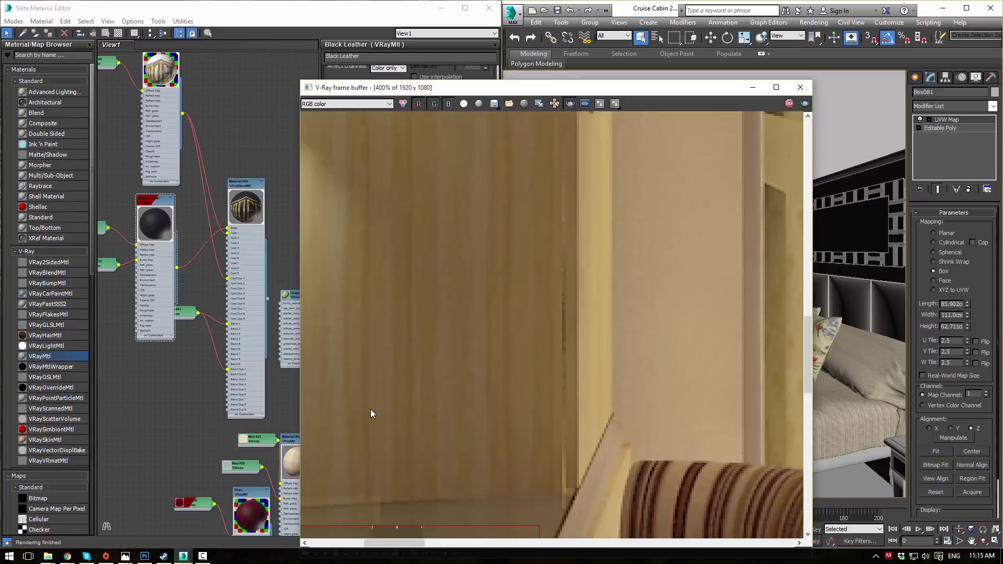
drag(805, 327, 786, 393)
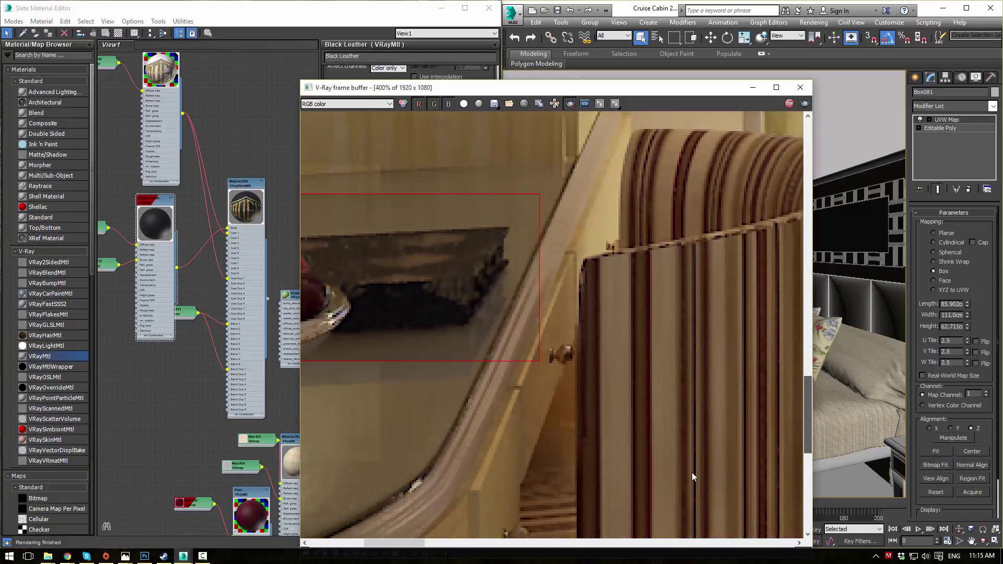
drag(405, 538, 390, 521)
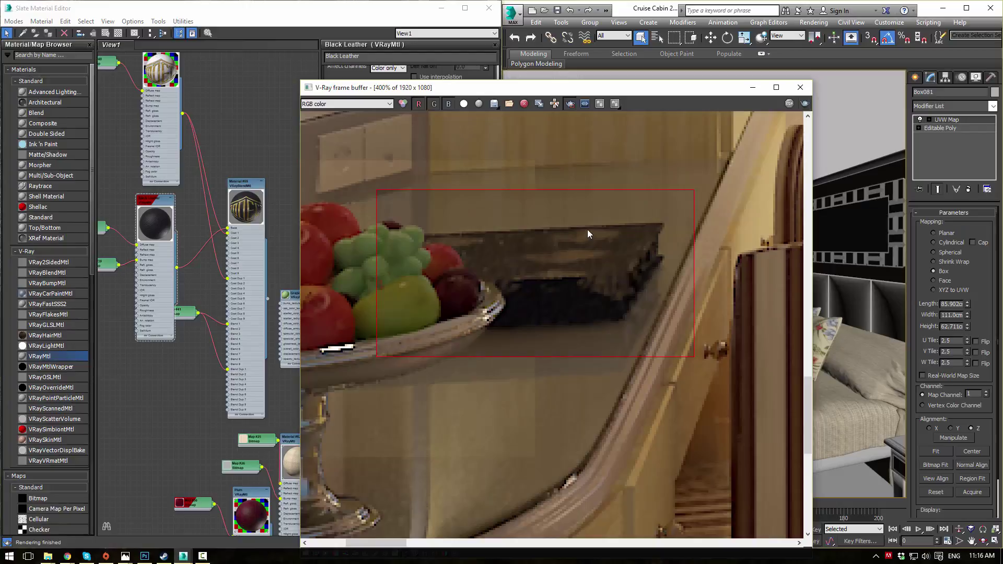
double_click(588, 240)
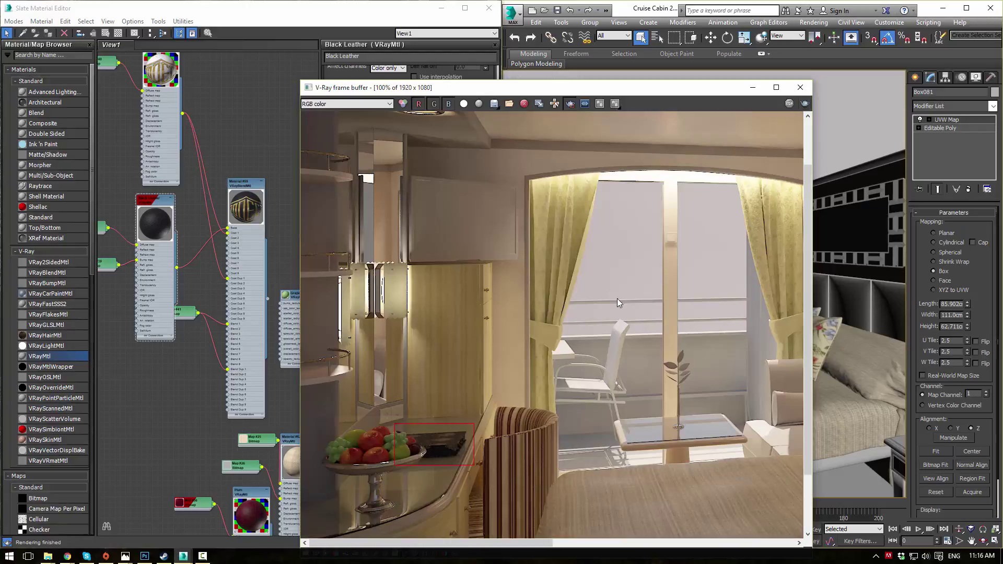
scroll(478, 461, up, 3)
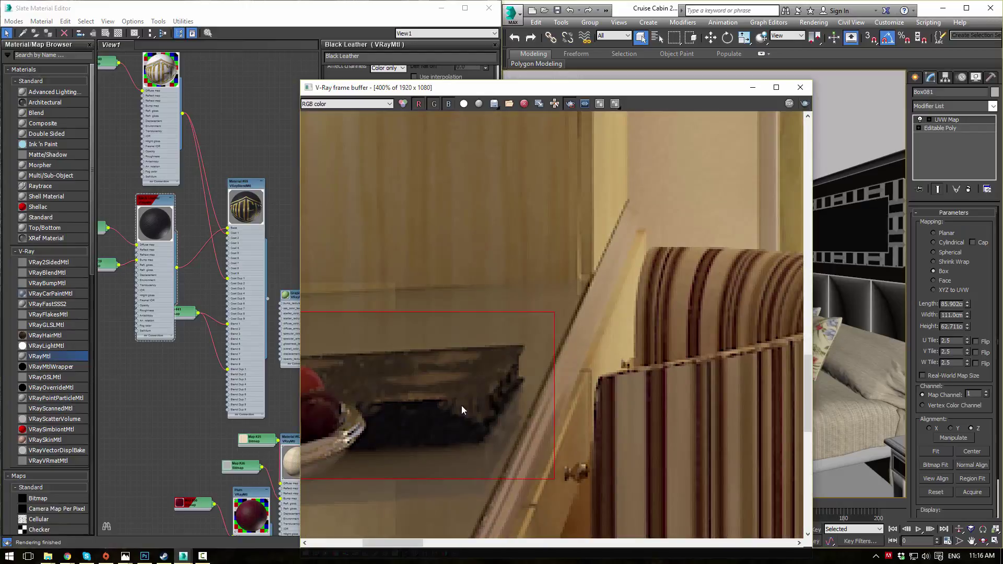
click(799, 89)
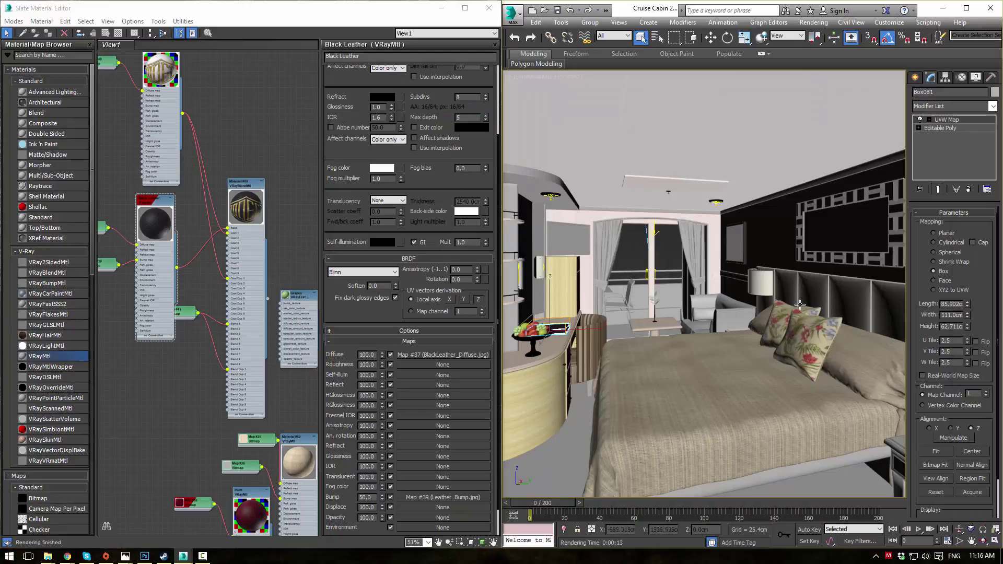
Step: Switch from the camera to a perspective view and select the book beside the fruit bowl for close-up editing
click(622, 258)
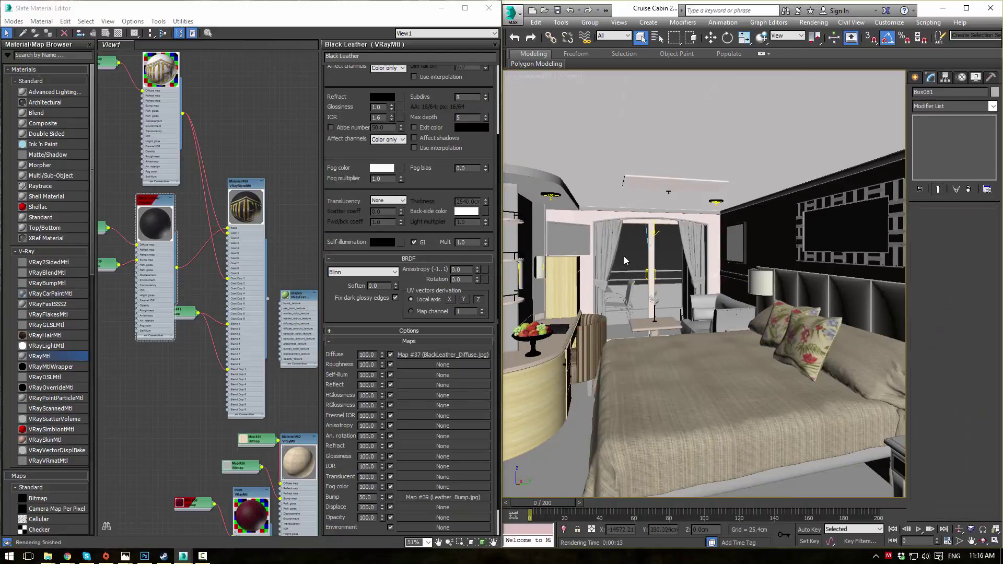
key(p)
key(z)
click(706, 340)
alt+middle_drag(706, 339, 649, 346)
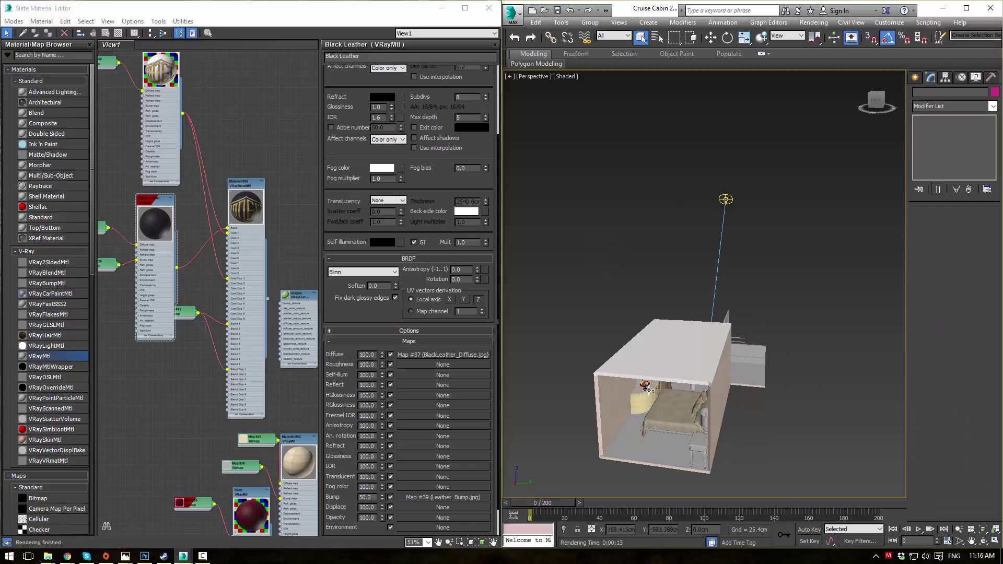
click(644, 372)
key(z)
alt+middle_drag(701, 369, 826, 294)
click(825, 294)
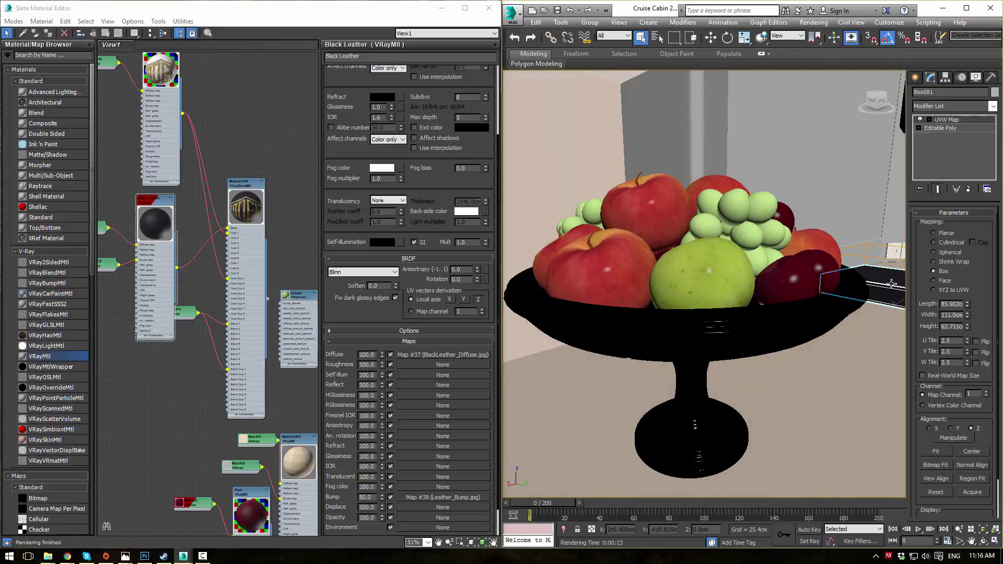
key(z)
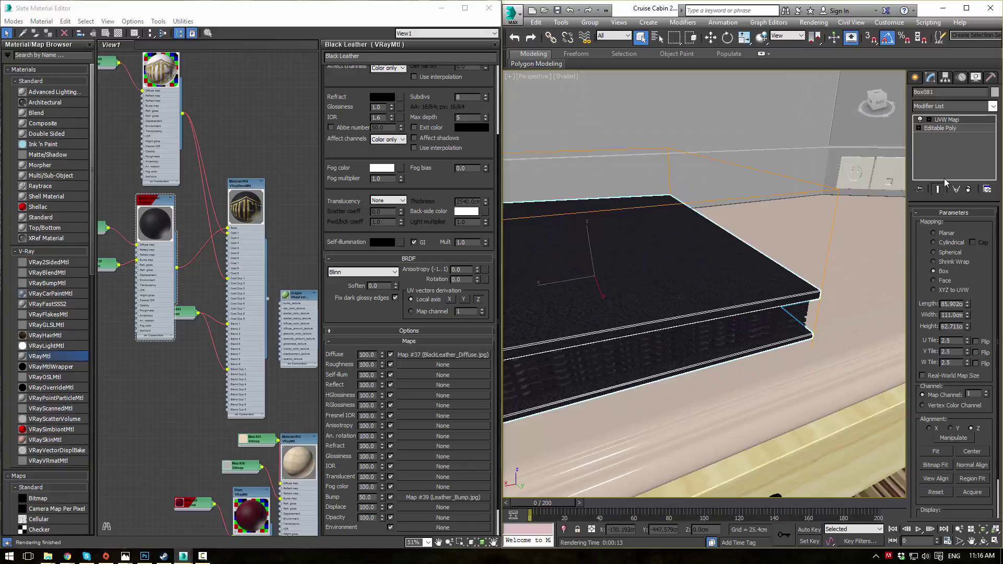
Step: Add an Edit Poly modifier to the book above its UVW Map
click(992, 106)
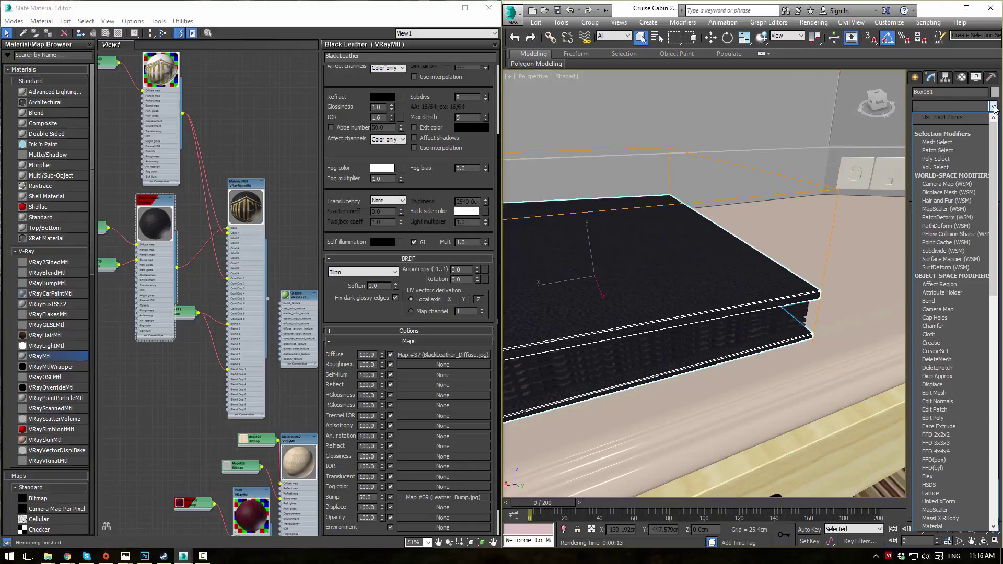
key(e)
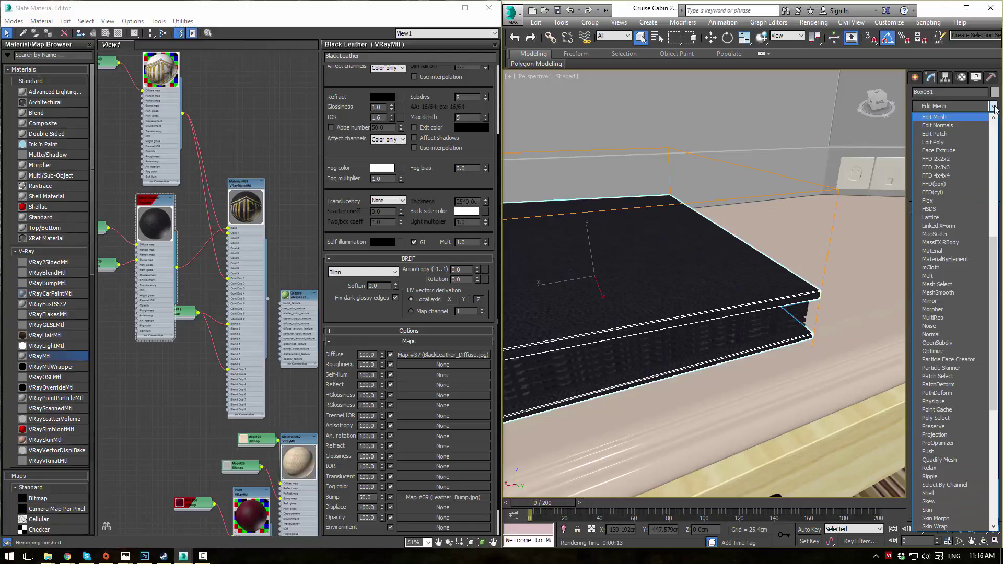
key(e)
key(e)
key(e)
key(Return)
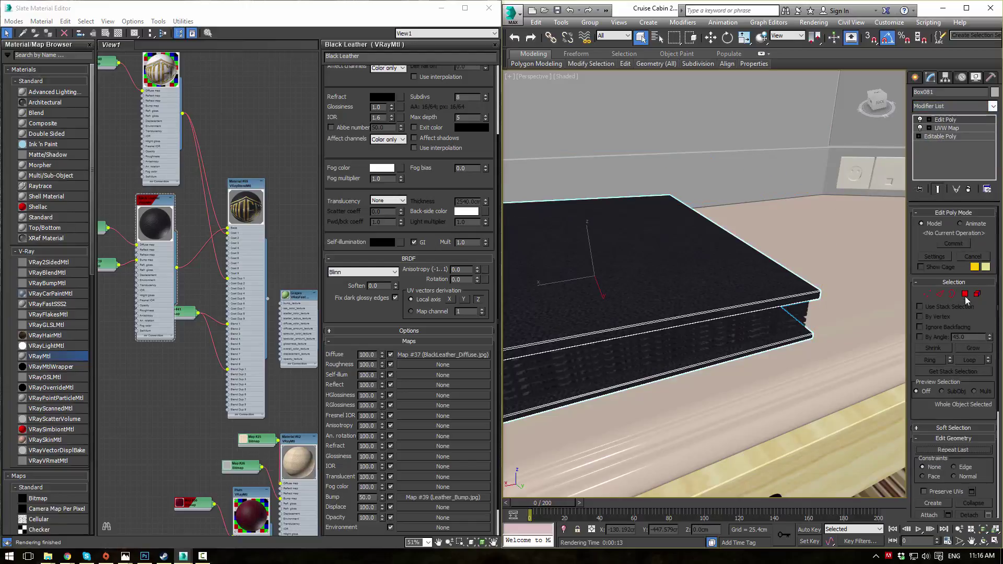
Step: Detach the large top polygon of the book's cover as a separate object
click(964, 294)
click(723, 268)
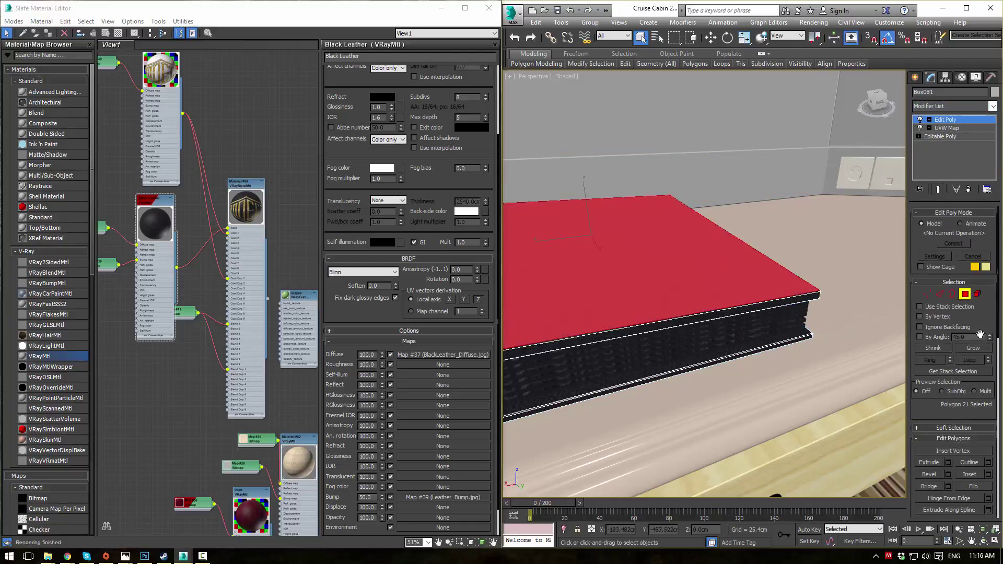
scroll(980, 334, down, 8)
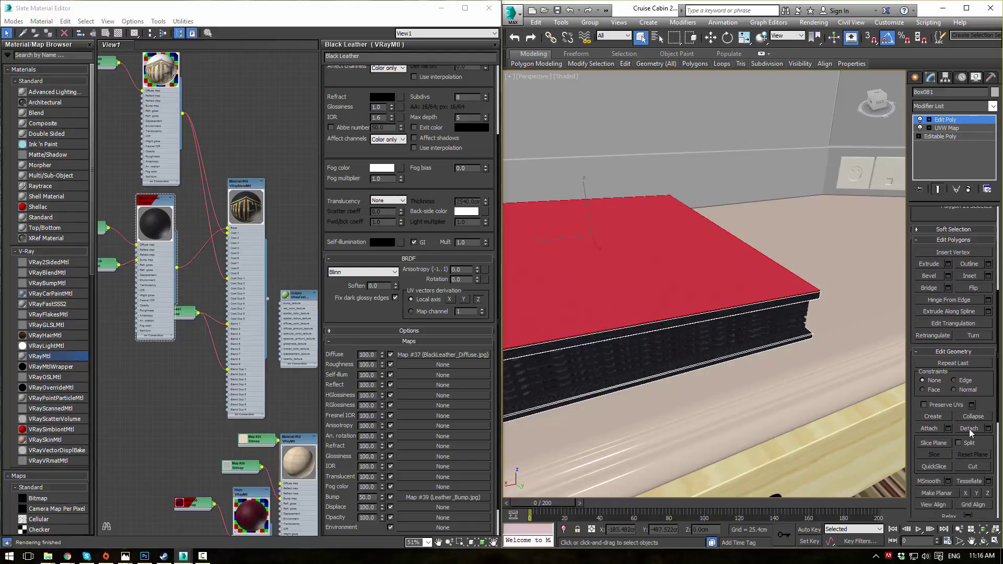
click(969, 428)
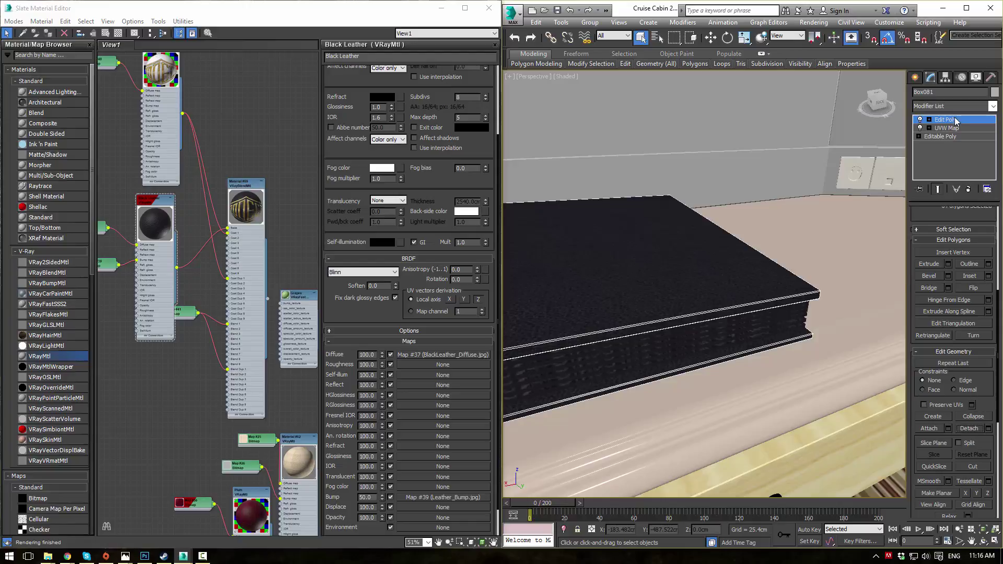
Step: Select the detached top cover and try to assign the Black Leather material to the rest of the book
click(728, 272)
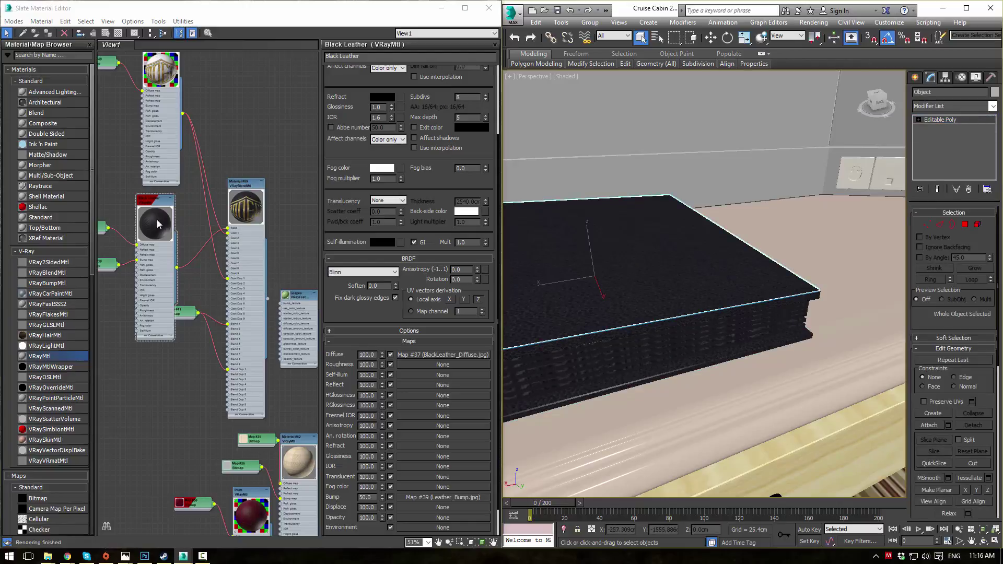
drag(180, 269, 566, 396)
alt+middle_drag(525, 364, 748, 228)
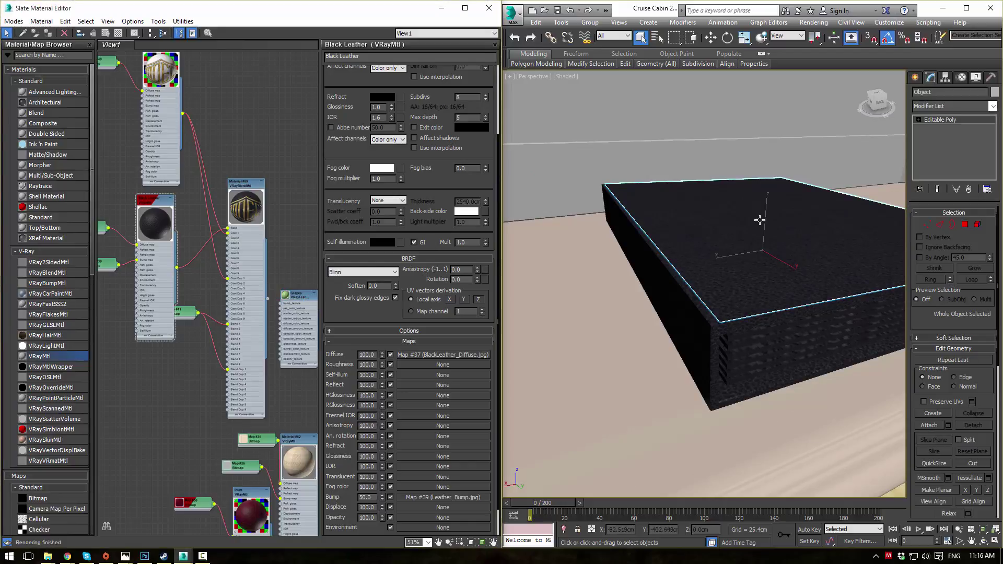
Step: Show the Gold Logo_BG removed.psd map in the viewport on the VRayBlendMtl, Material #69
scroll(759, 220, up, 3)
middle_drag(98, 61, 125, 134)
double_click(125, 137)
click(106, 32)
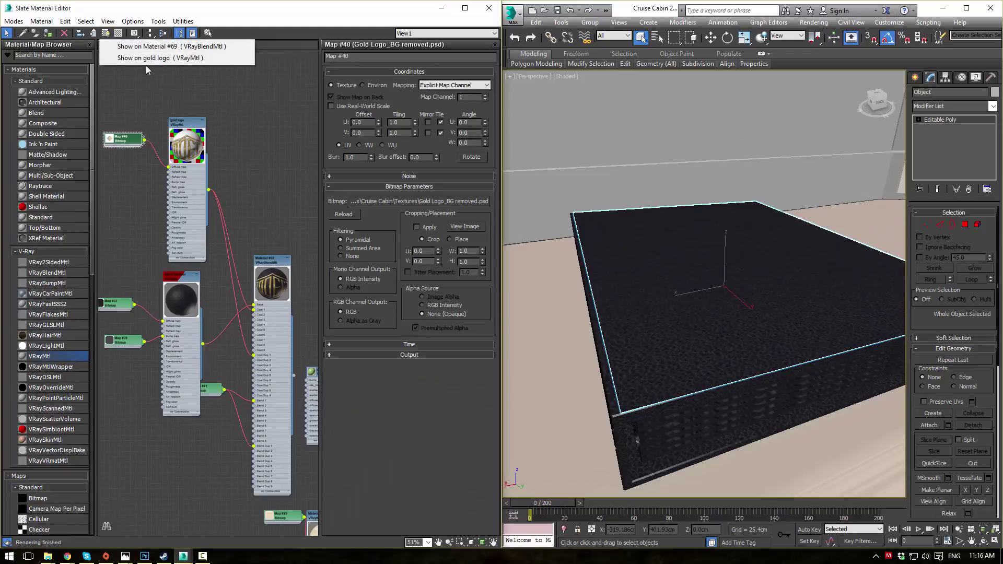
click(155, 49)
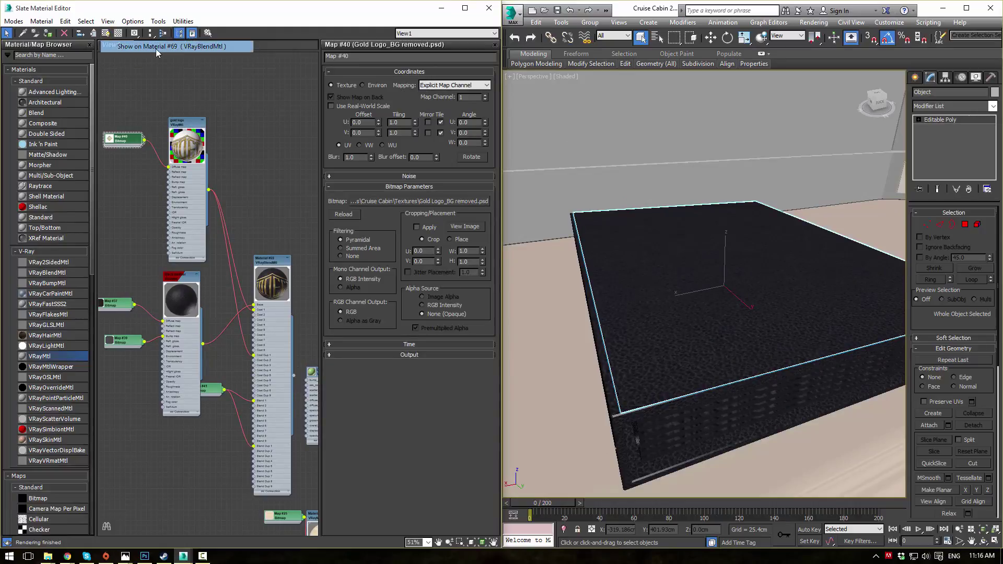
middle_drag(266, 175, 226, 161)
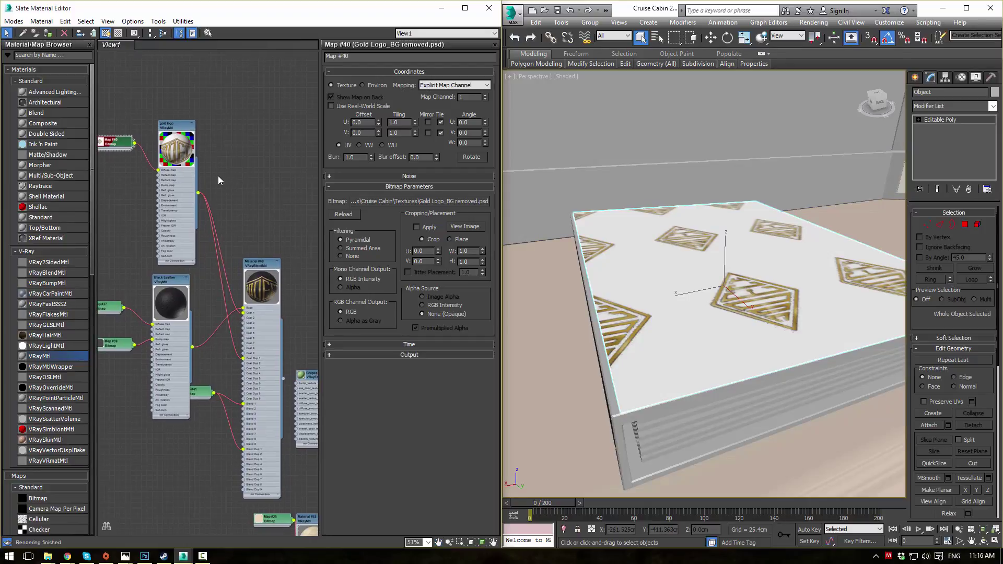
Step: Set the U and V tiling of the gold logo bitmap to 0.2
double_click(169, 131)
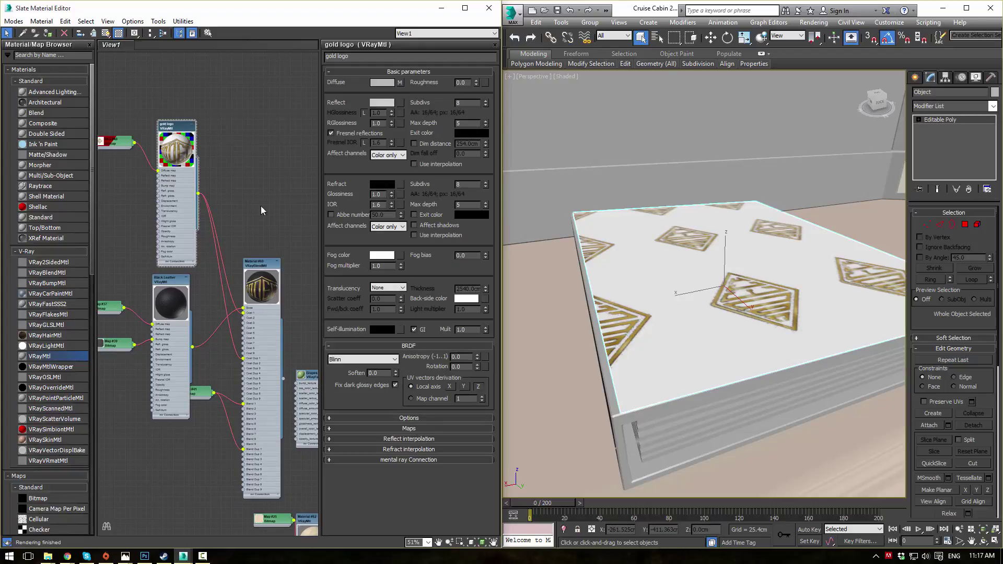
middle_drag(201, 151, 219, 159)
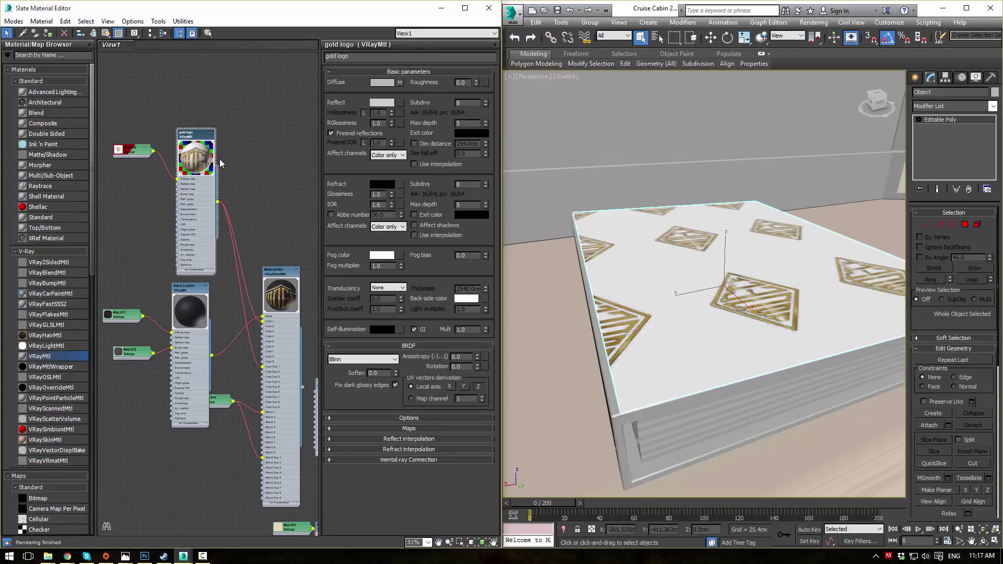
double_click(125, 152)
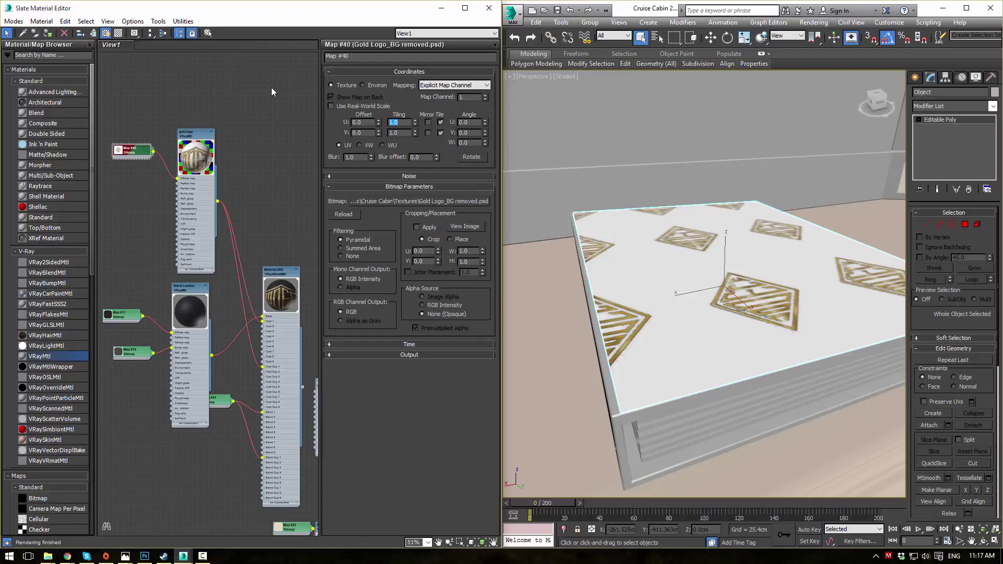
text(0.2)
key(Return)
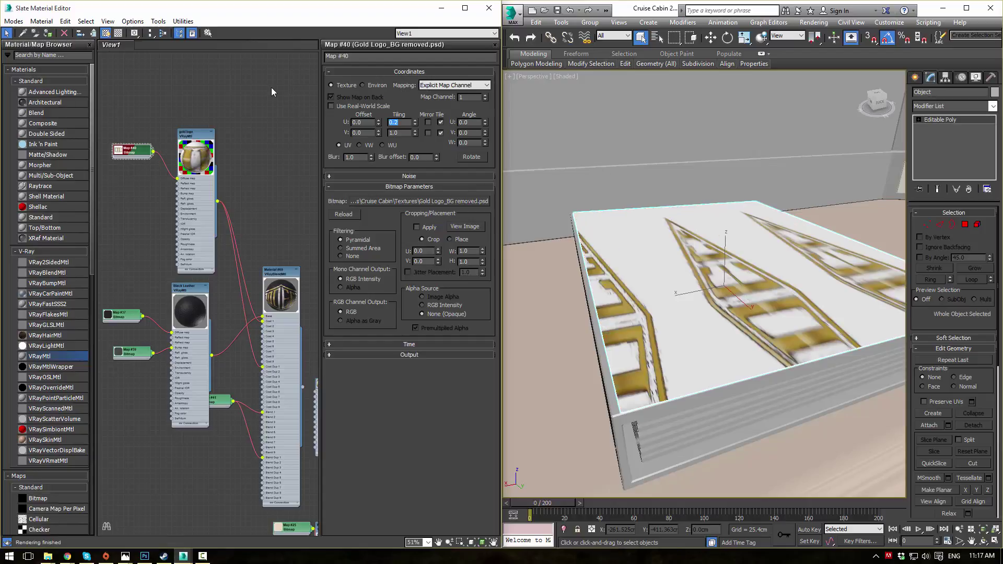
key(Tab)
text(0.2)
key(Return)
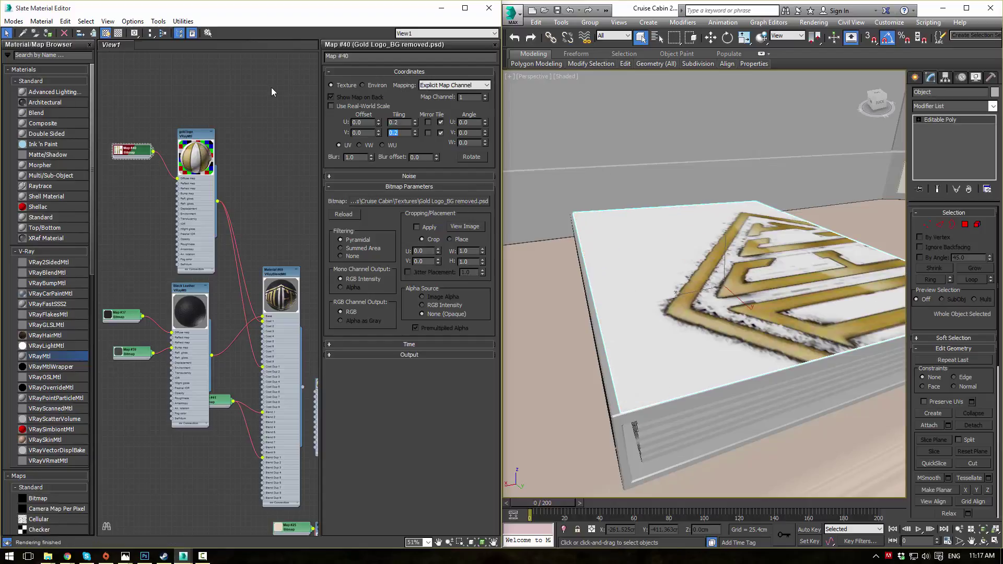
Step: Set the gold logo bitmap's tiling to 0.3 in both U and V
key(shift+Tab)
text(0.3)
key(Return)
key(Tab)
text(.3)
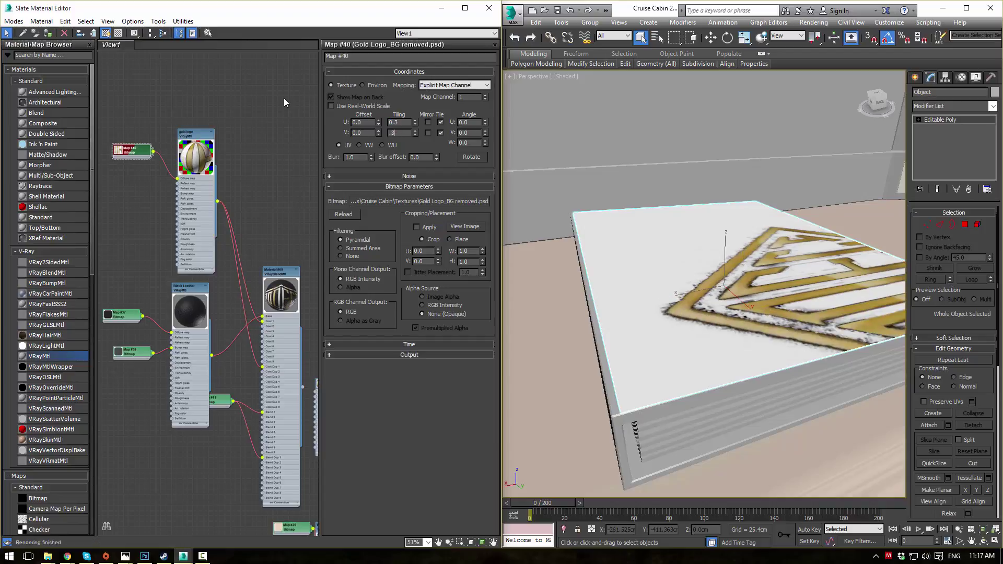
key(Return)
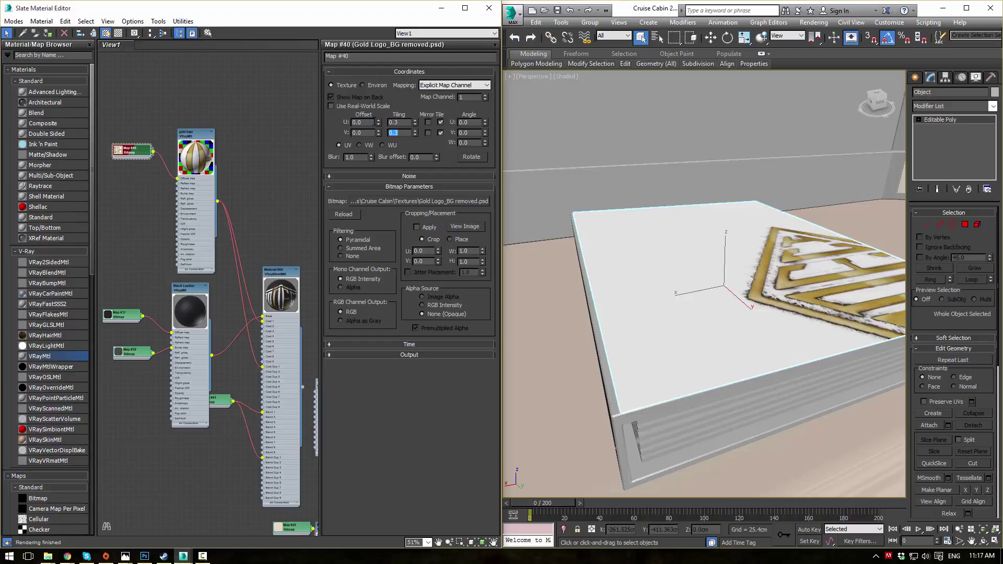
Step: Offset the gold logo bitmap to U 0.63 and V 0.72, and set its U and V tiling to 0.5
drag(378, 122, 381, 125)
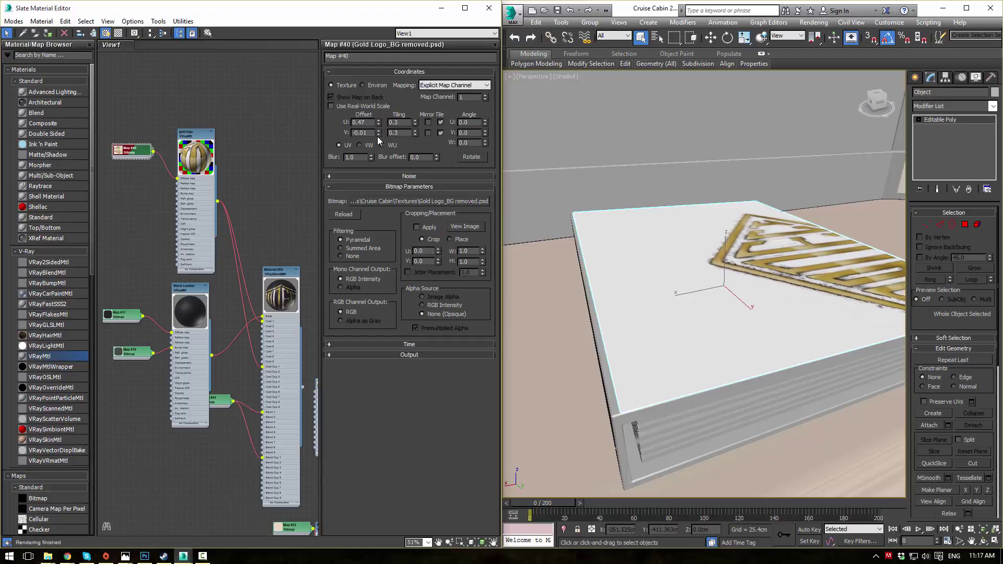
drag(377, 130, 380, 121)
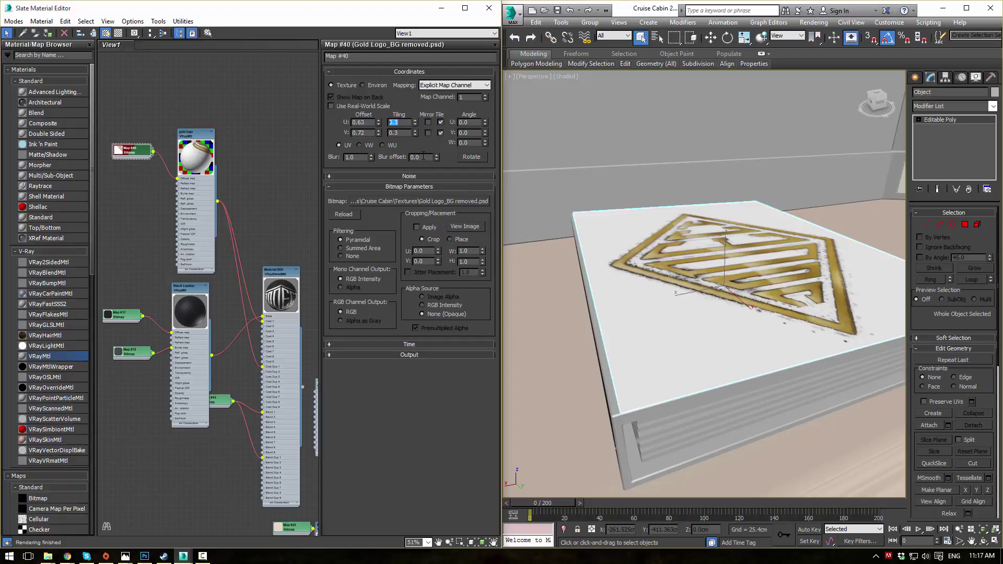
key(Tab)
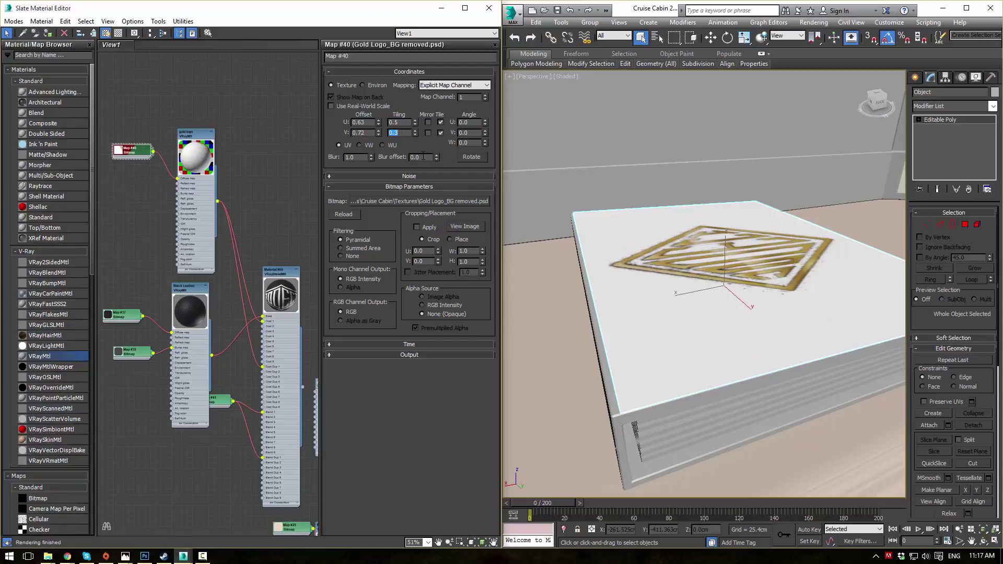
text(0.5)
key(Return)
alt+middle_drag(654, 216, 643, 251)
scroll(653, 255, down, 4)
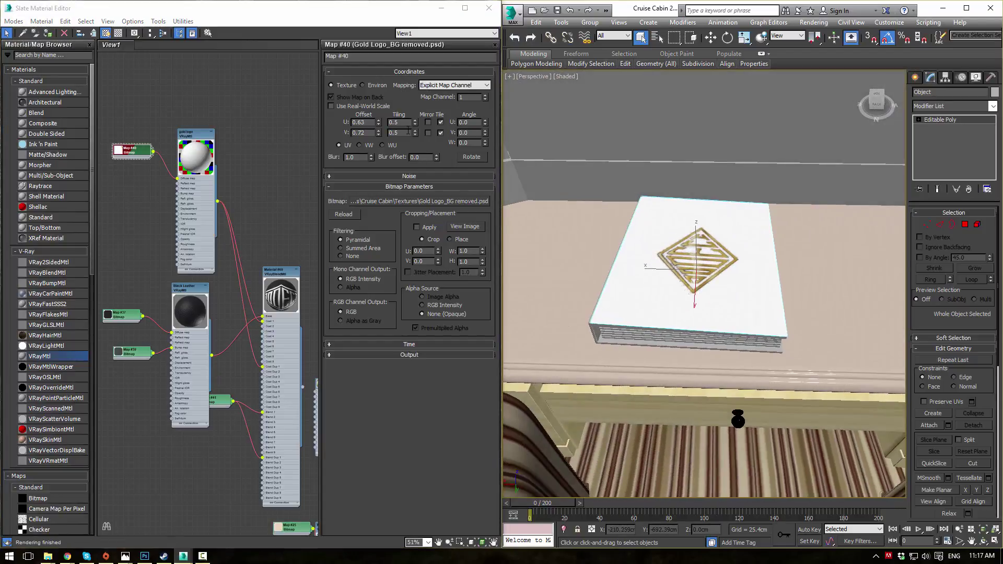
Step: Try a U tiling of 0.6 on the gold logo bitmap and set it back to 0.5
drag(407, 125, 255, 93)
text(0.6)
key(Tab)
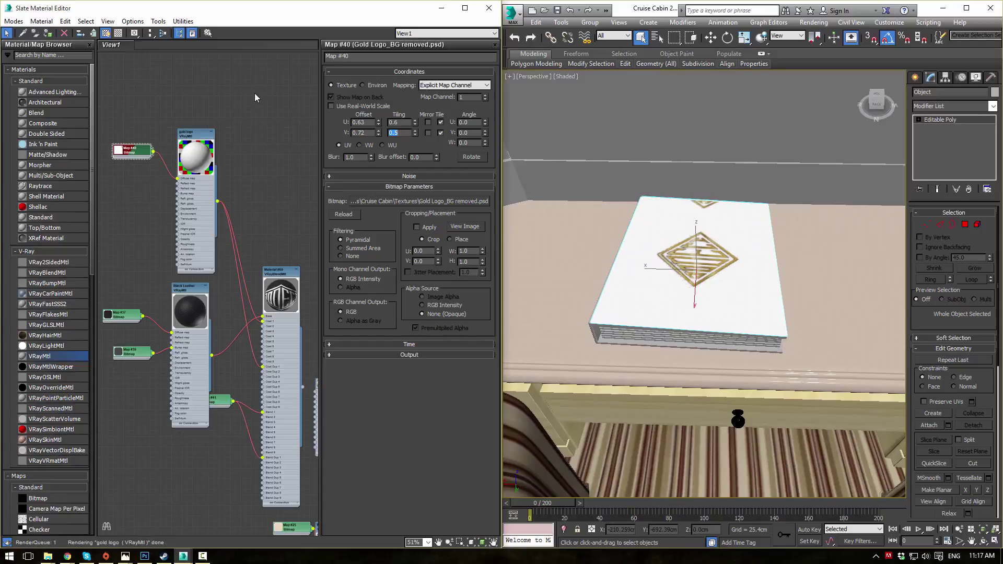
key(shift+Tab)
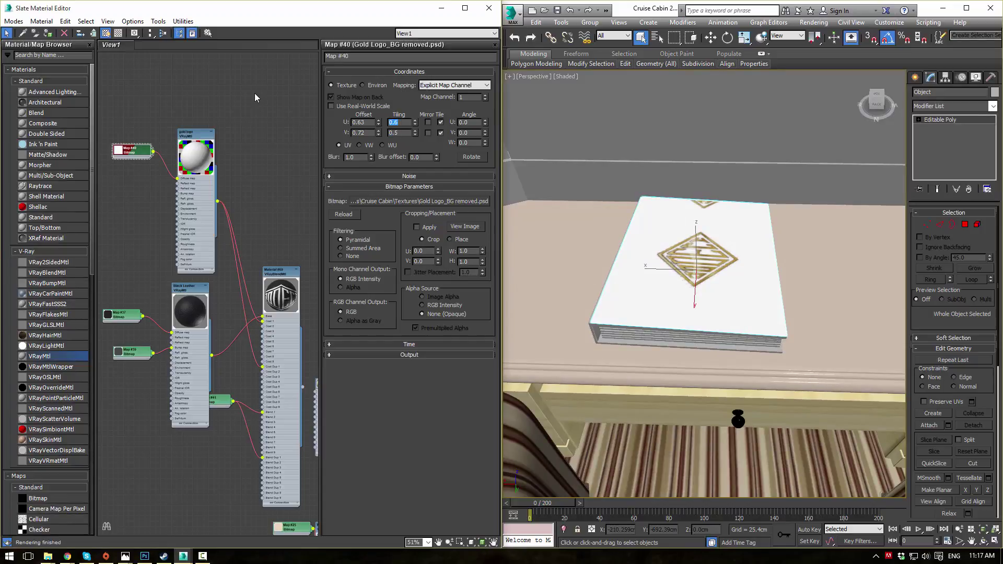
text(5)
key(Return)
text(0.5)
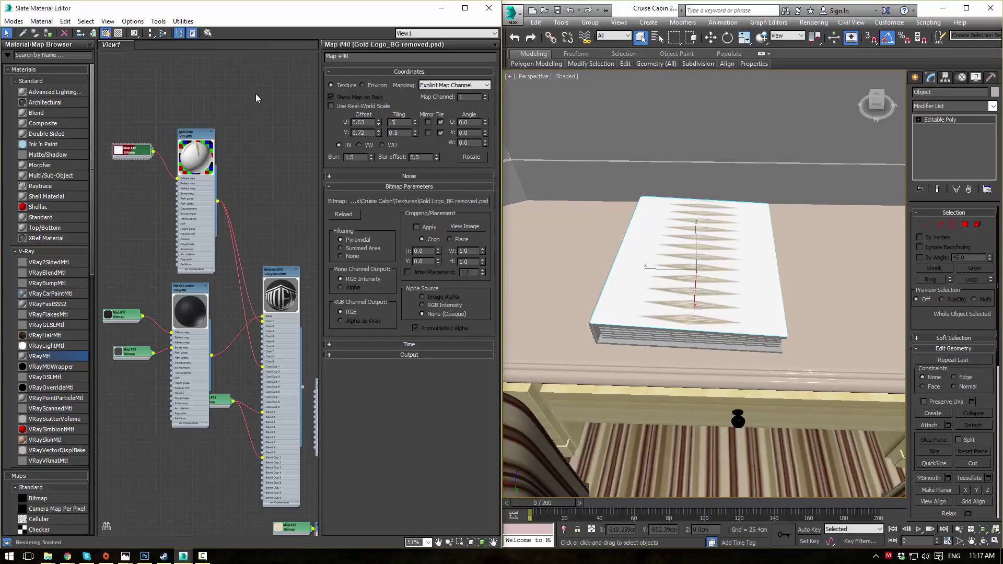
key(Return)
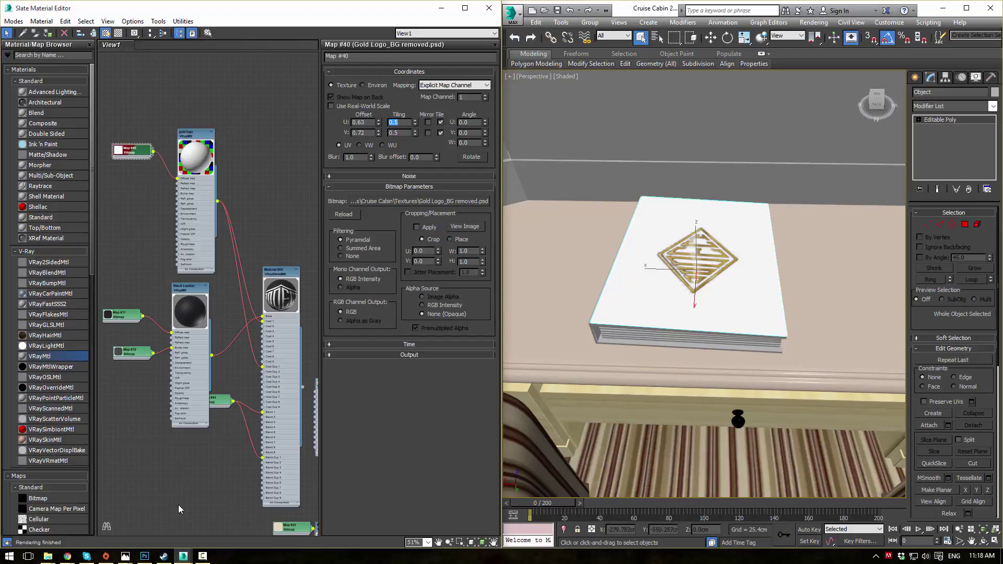
Step: Switch to Photoshop and enlarge the canvas of Gold Logo mask.psd to 200 percent in width and height
click(144, 556)
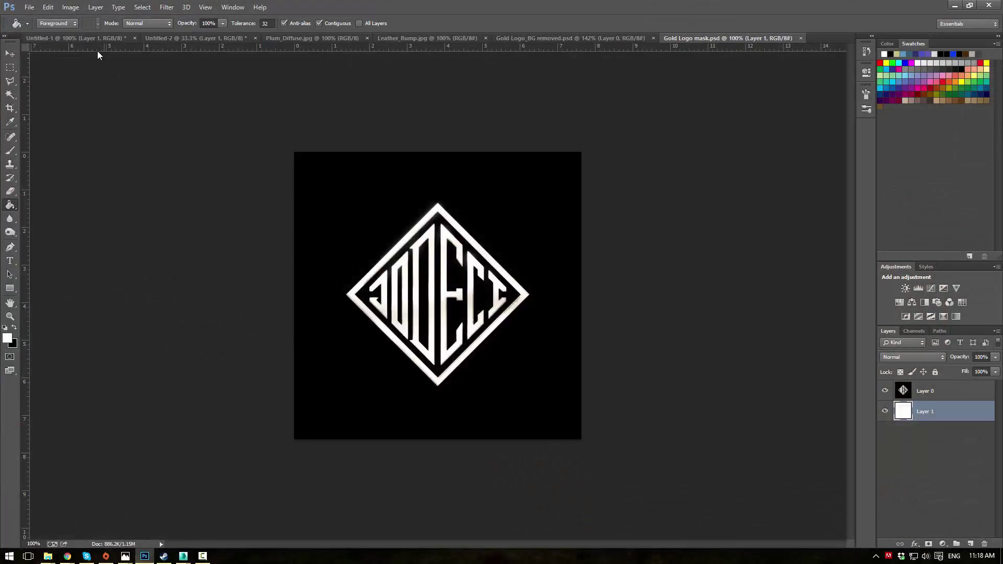
click(70, 7)
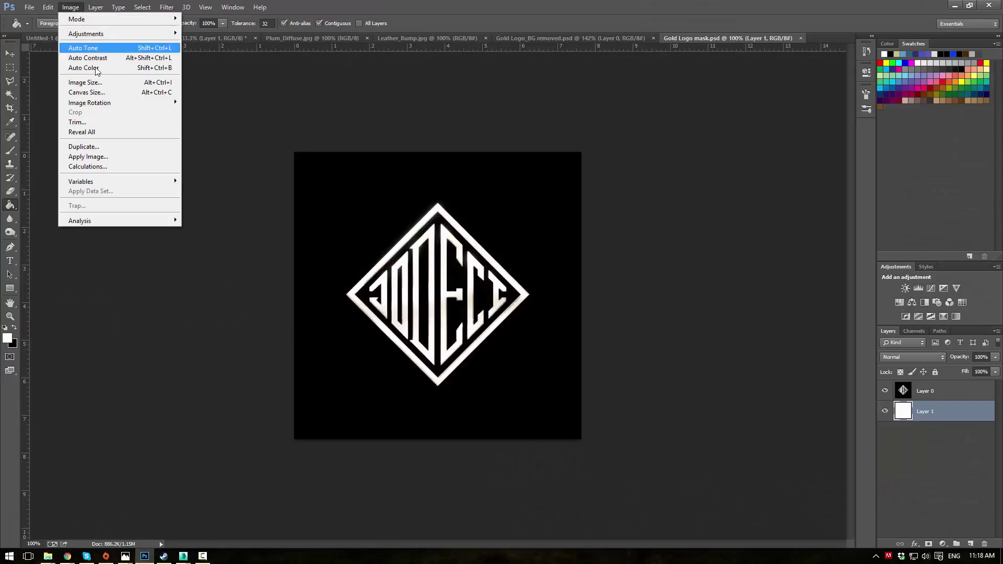
click(96, 92)
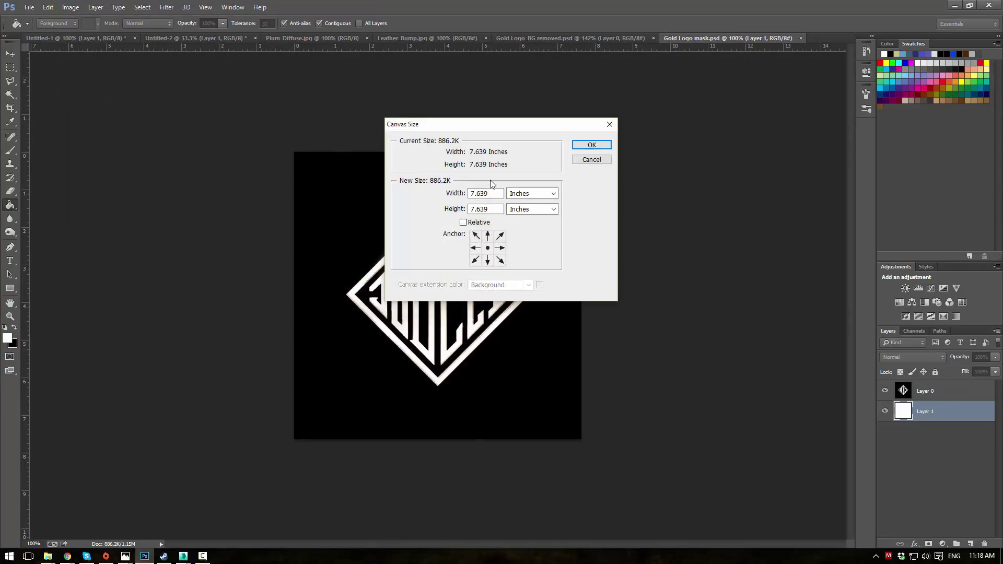
click(544, 194)
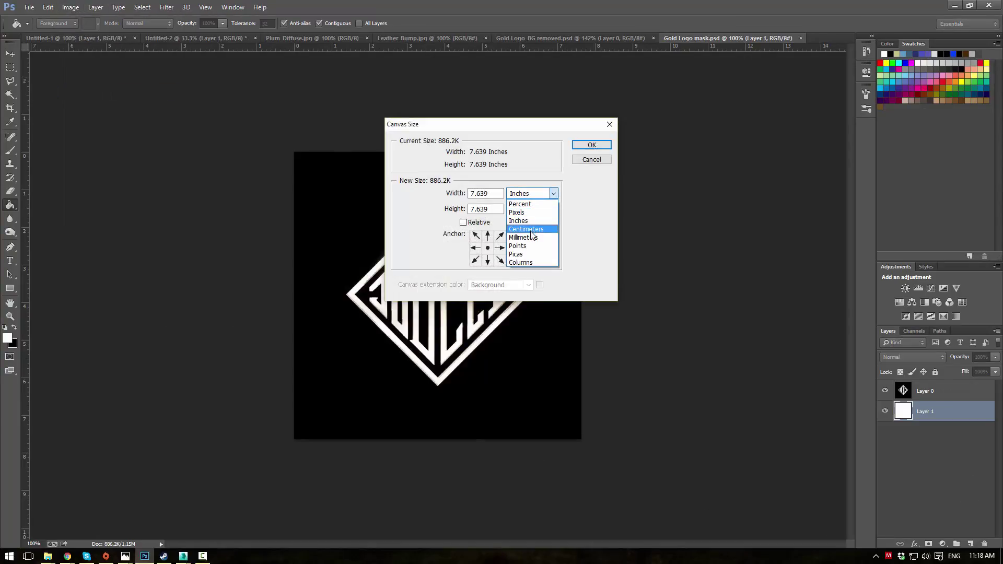
click(521, 203)
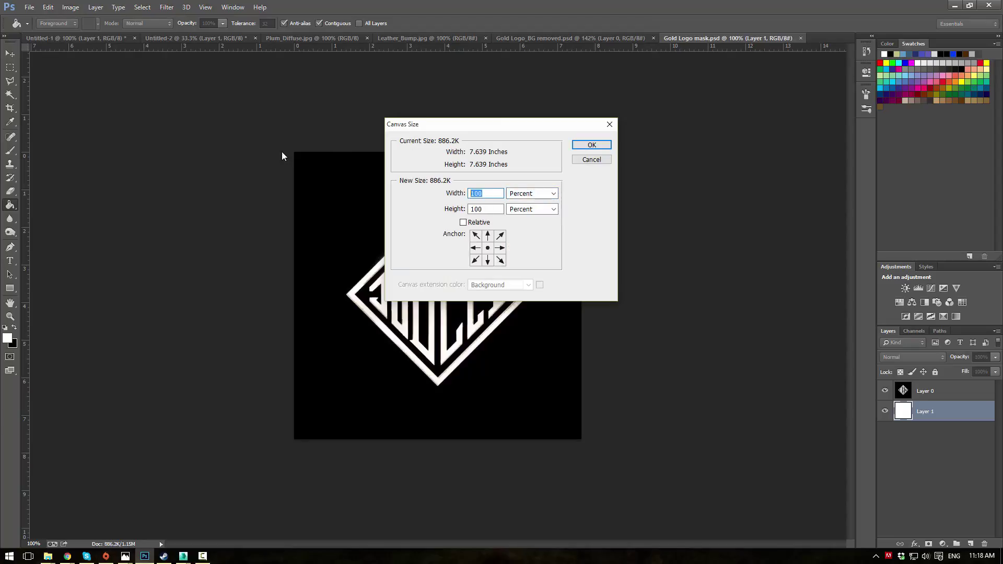
text(200)
key(Tab)
text(200)
key(Return)
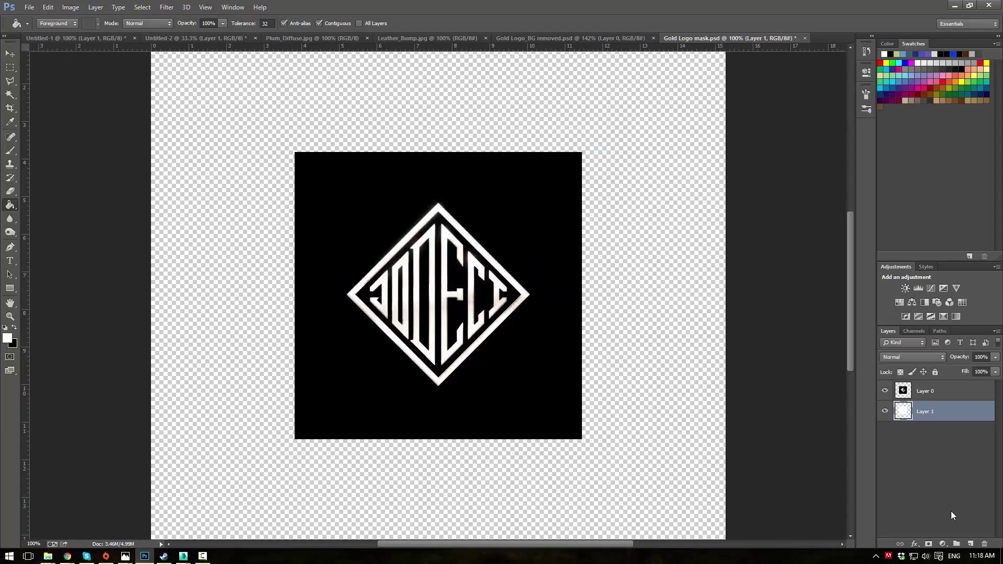
Step: Add a new layer beneath the other layers of the logo mask and fill it with black
click(970, 544)
drag(939, 419, 937, 441)
key(x)
click(219, 273)
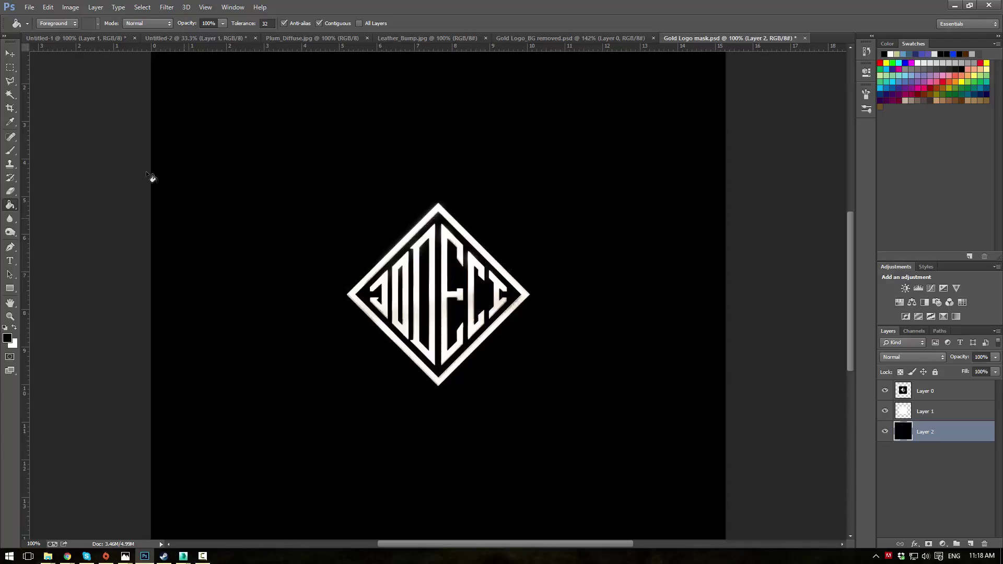
Step: Try to save Gold Logo mask.psd under its existing name
click(28, 7)
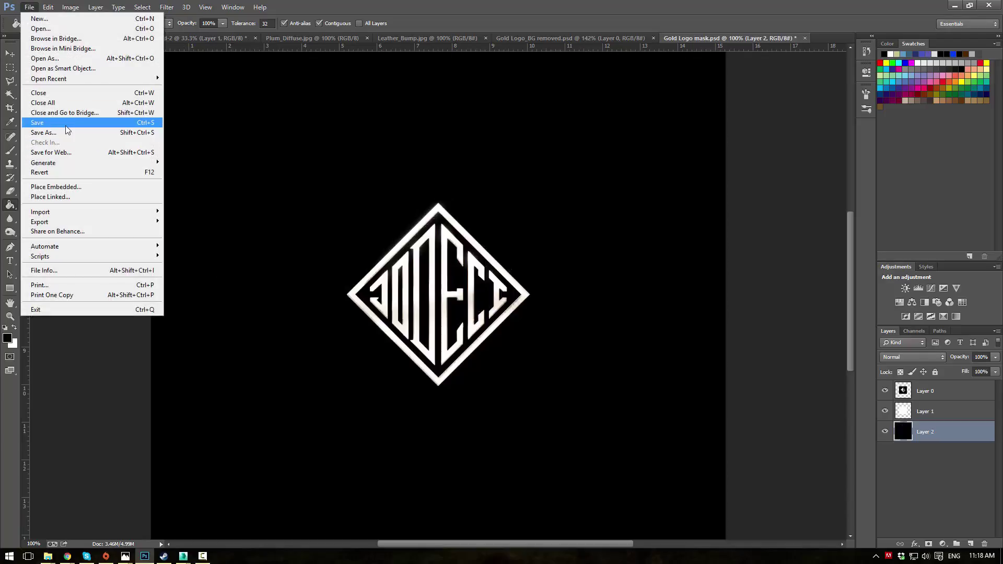
click(67, 124)
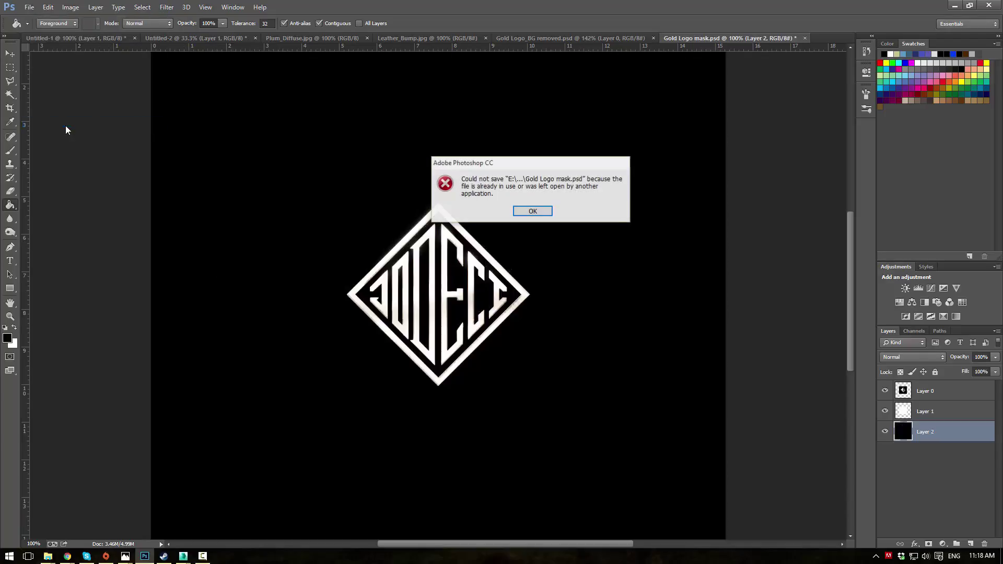
click(533, 211)
Step: Save the enlarged mask as the JPEG file Gold Logo mask.jpg in the Textures folder, with quality 6 and Baseline (Standard) format
click(30, 8)
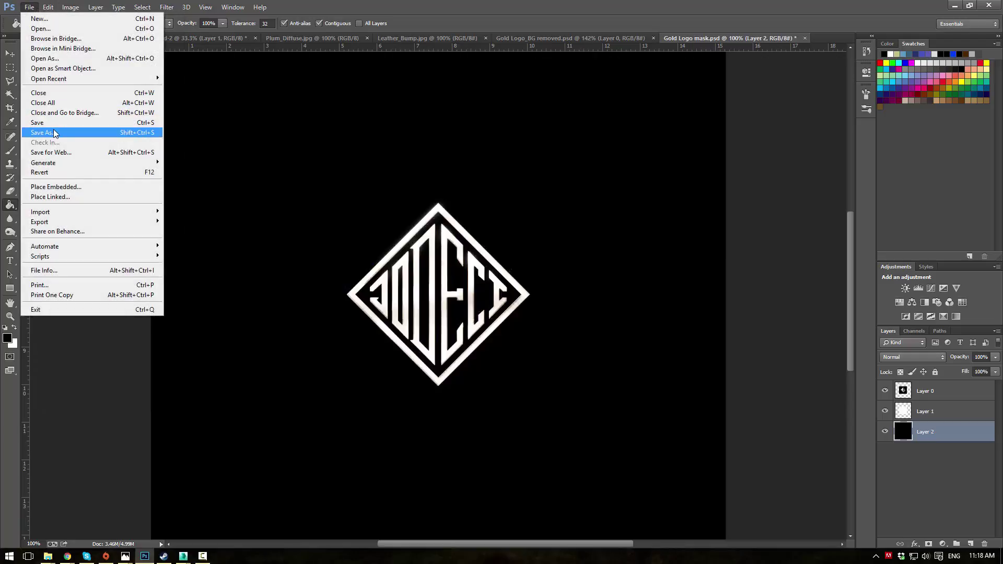
click(54, 134)
click(146, 231)
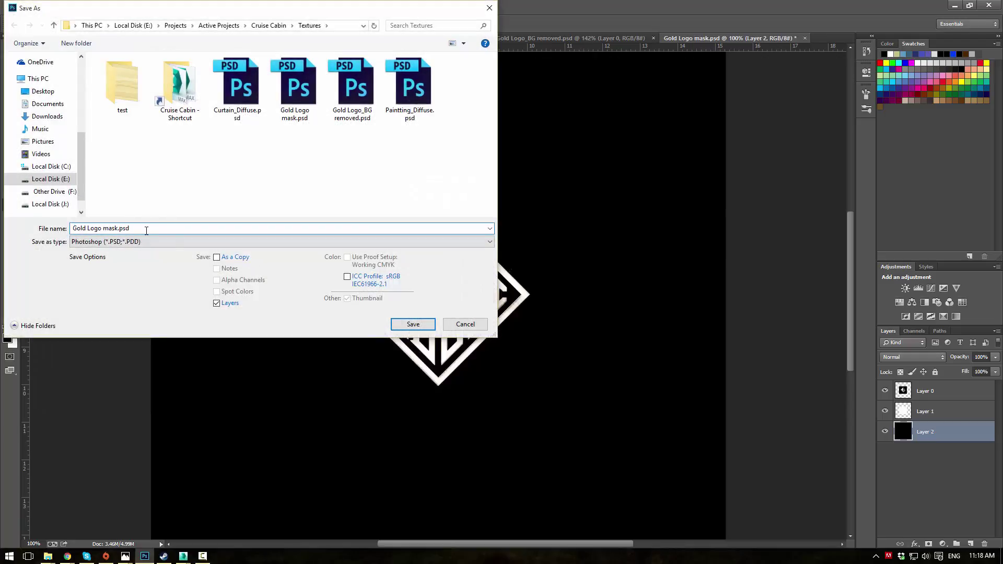
click(174, 245)
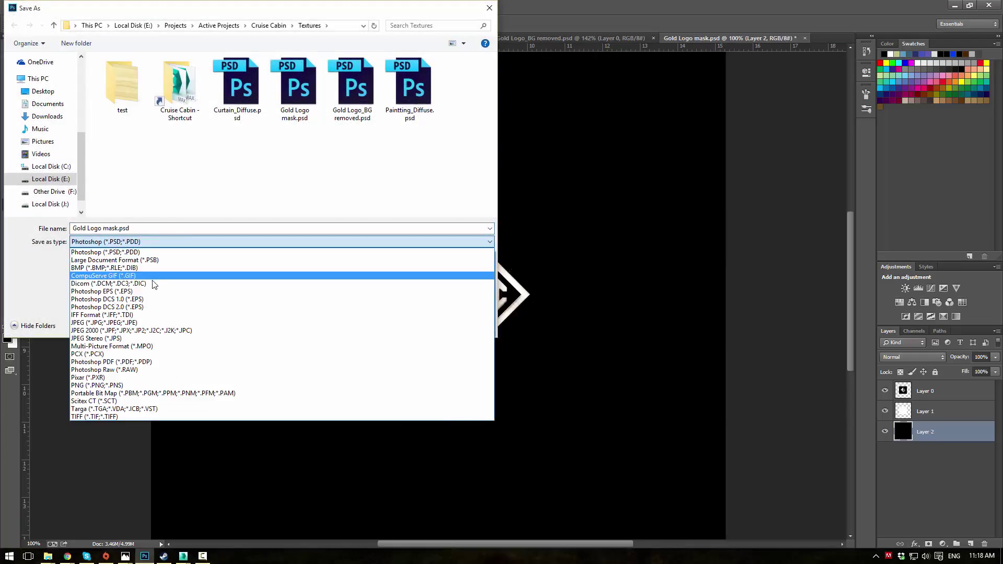
click(134, 323)
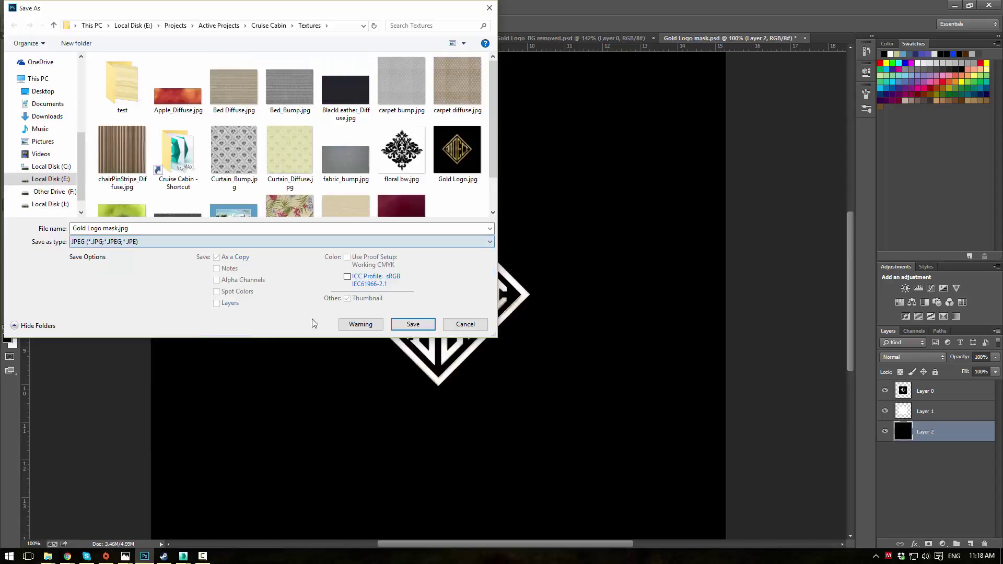
click(410, 323)
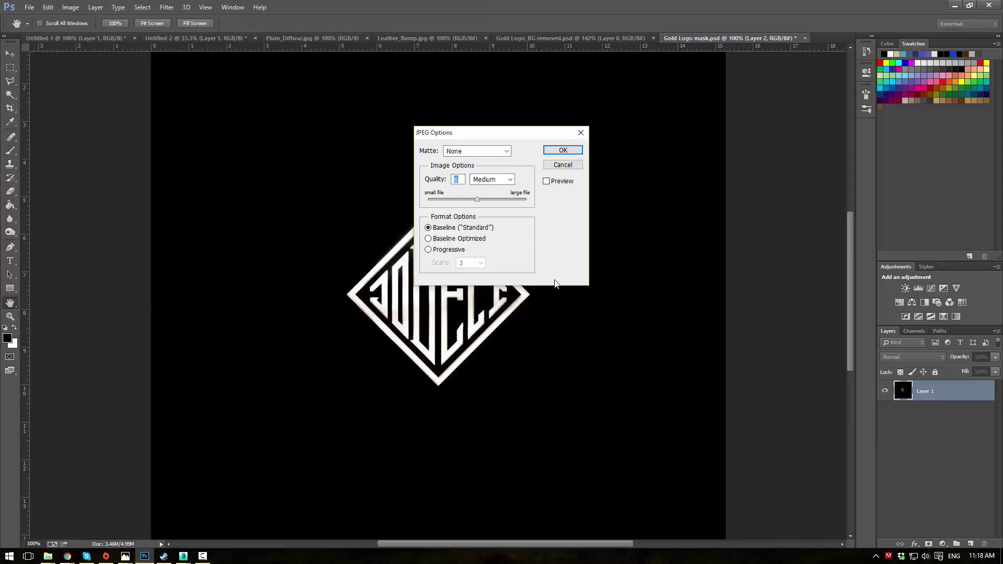
click(562, 151)
Step: Enlarge the canvas of Gold Logo_BG removed.psd to 200 percent in width and height
click(539, 36)
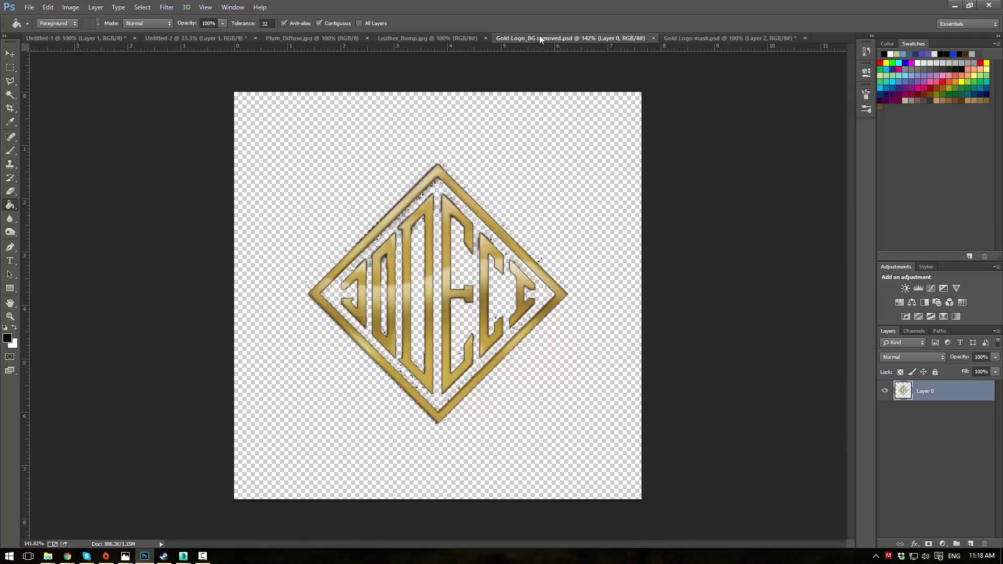
click(70, 7)
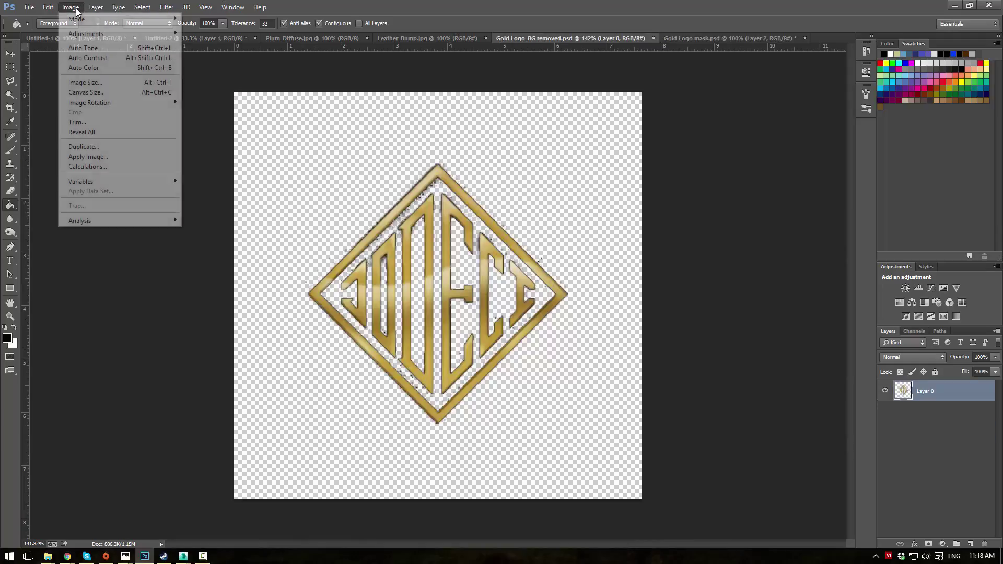
click(92, 93)
click(548, 193)
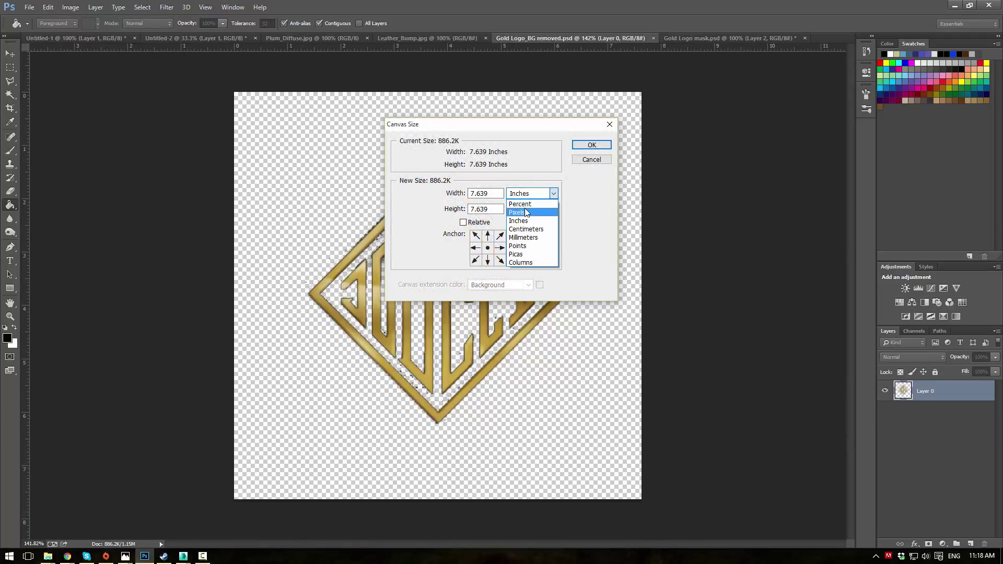
click(528, 203)
double_click(500, 192)
text(200)
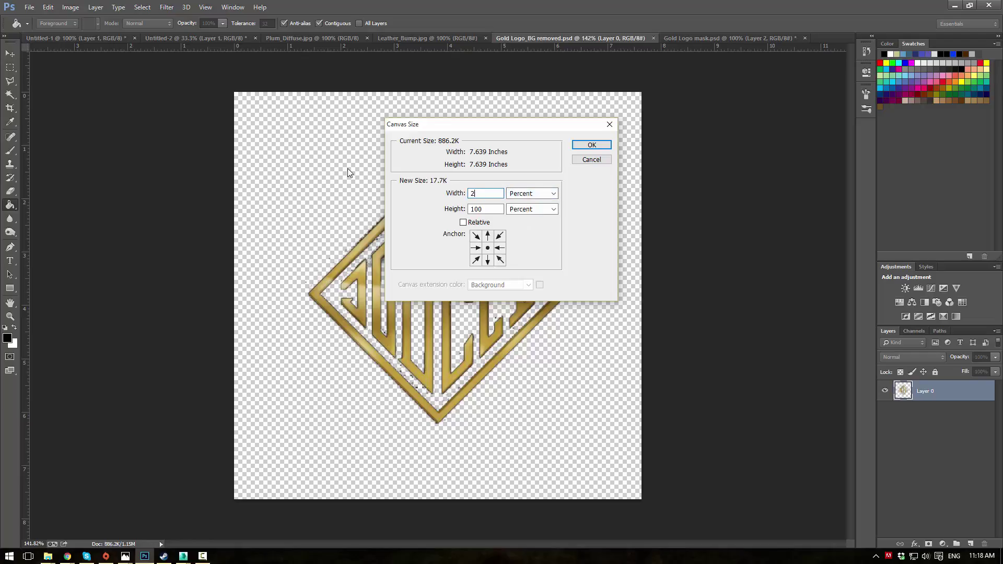
key(Tab)
key(Tab)
text(200)
key(Return)
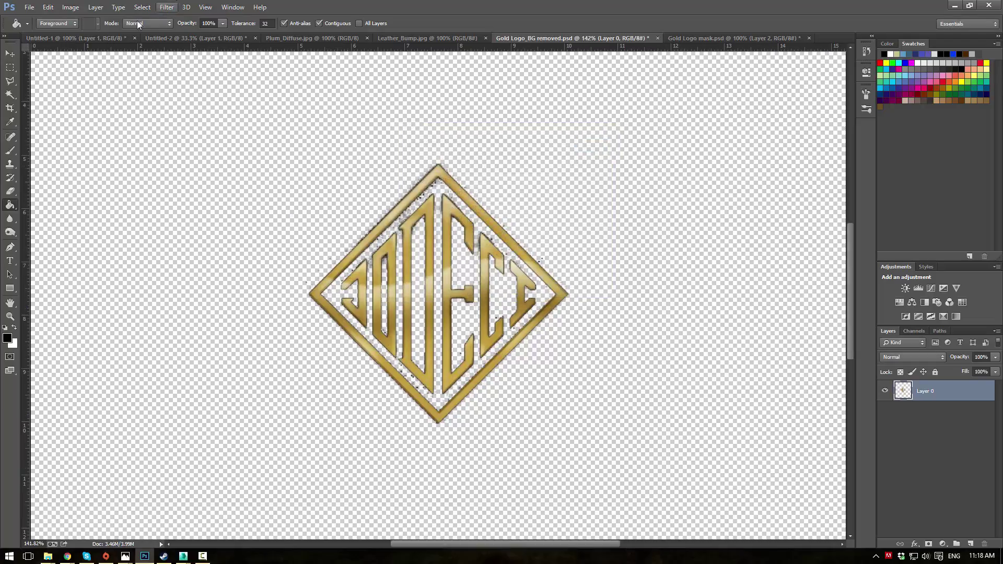
Step: Try to save Gold Logo_BG removed.psd under its existing name
click(30, 8)
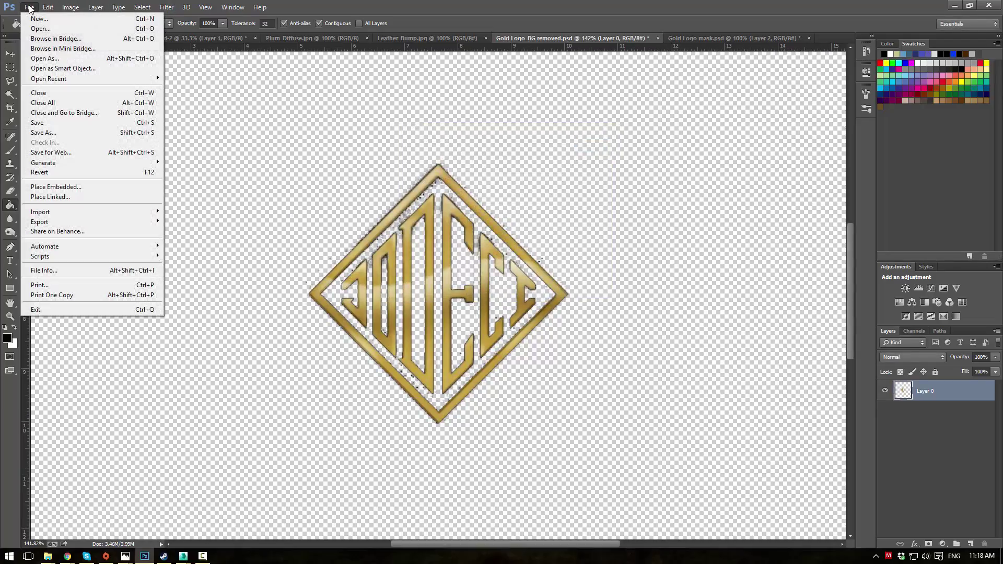
click(45, 123)
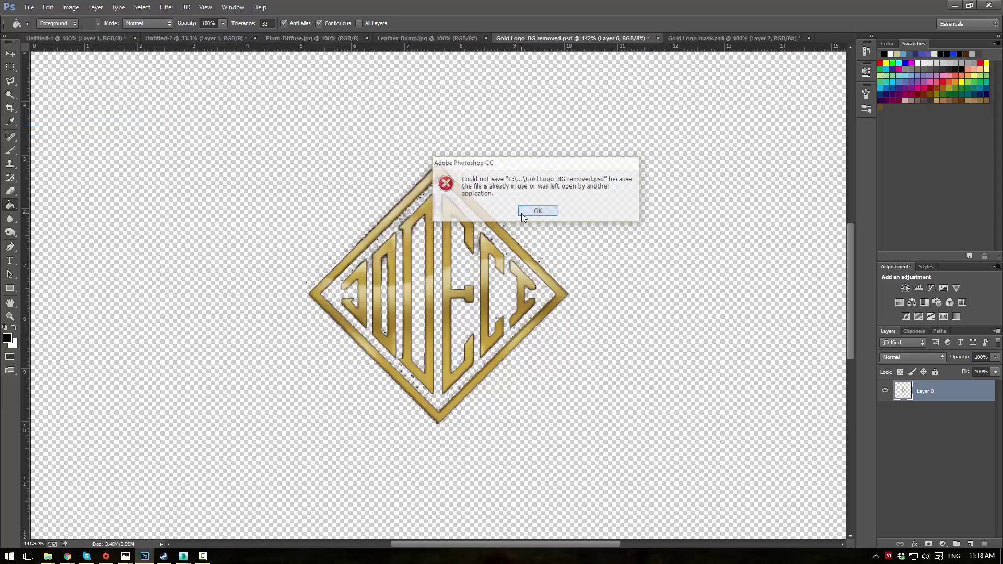
click(521, 212)
Step: Save the enlarged transparent gold logo as the PNG file Gold Logo_BG removed.png in the Textures folder
click(29, 8)
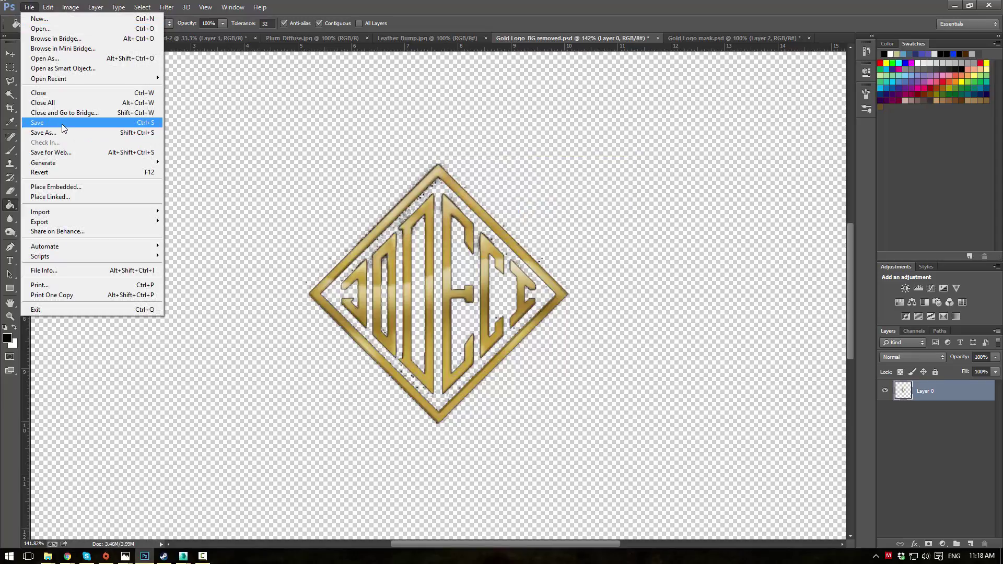
click(78, 131)
click(281, 242)
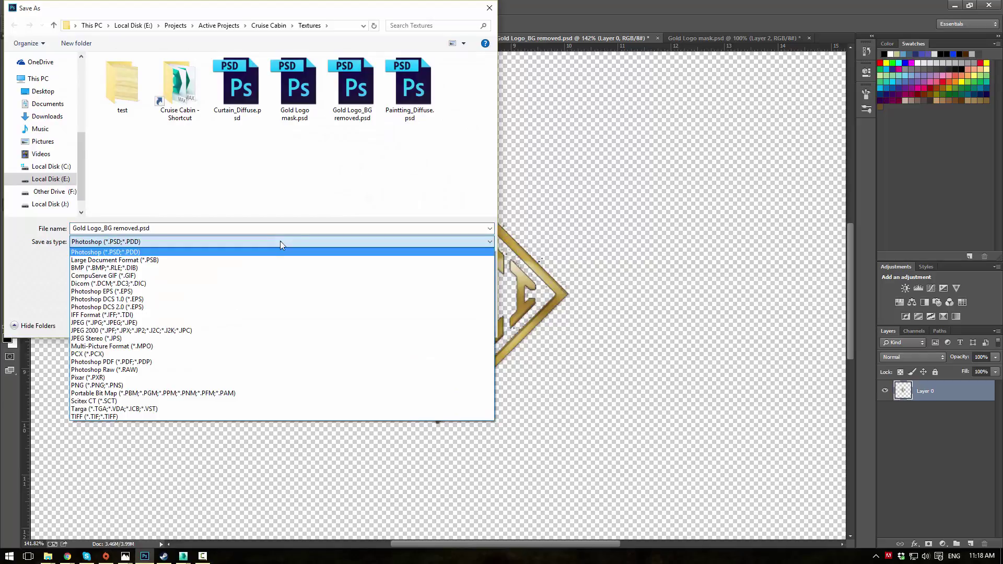
click(184, 386)
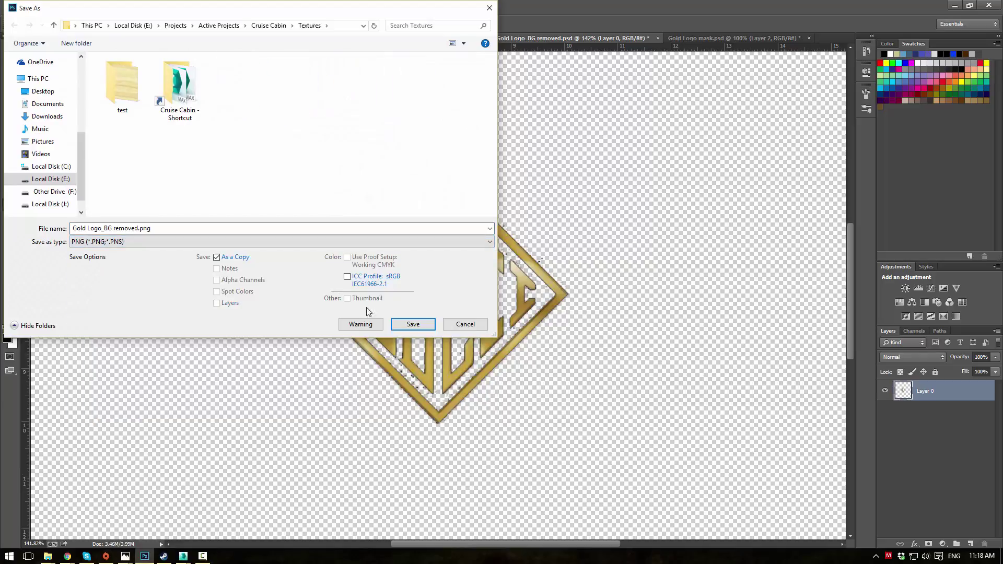
click(410, 324)
click(542, 177)
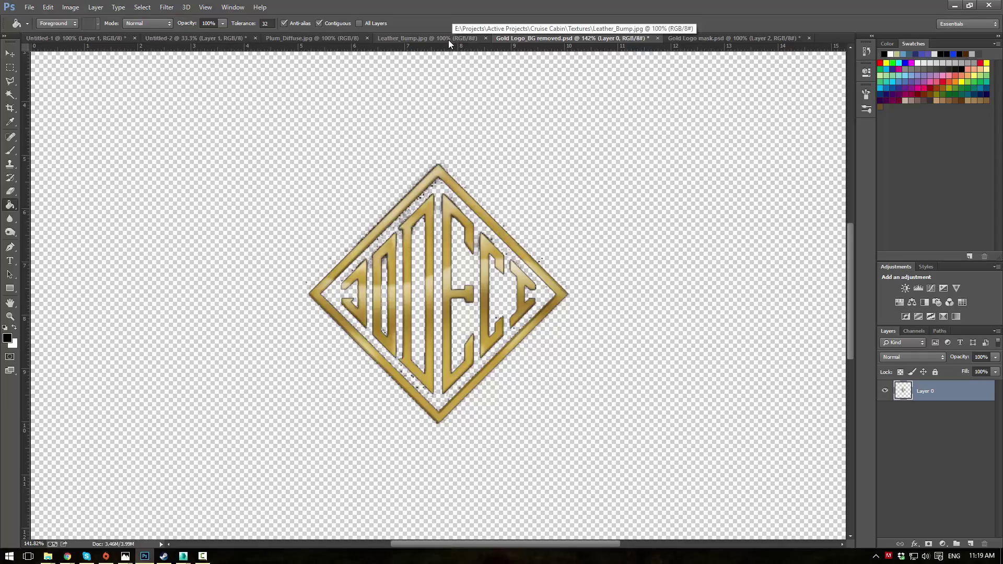
Step: Return to 3ds Max and replace the image of the gold logo bitmap, Map #40, with Gold Logo_BG removed.png
click(955, 5)
scroll(214, 157, up, 3)
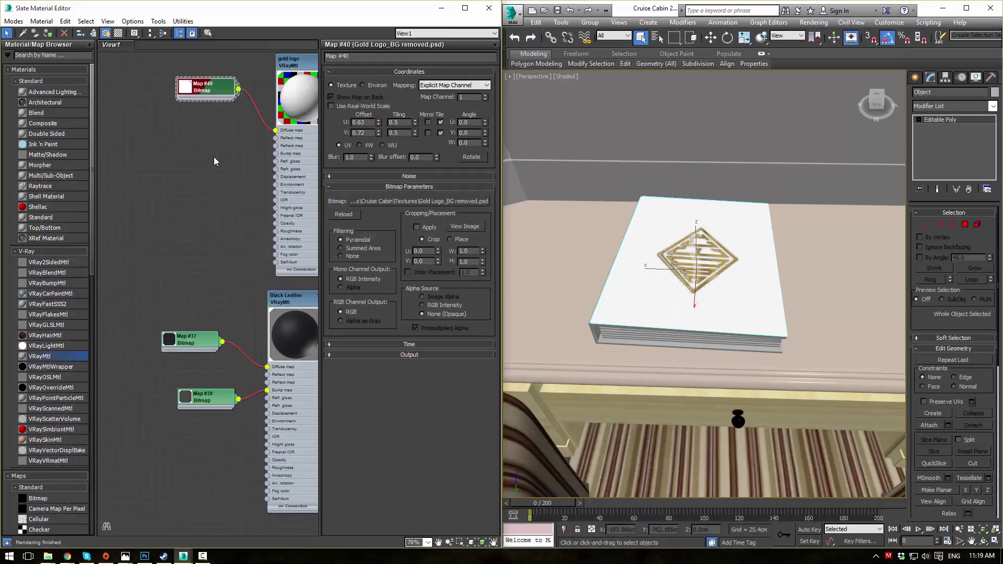
scroll(214, 157, up, 2)
middle_drag(215, 157, 148, 255)
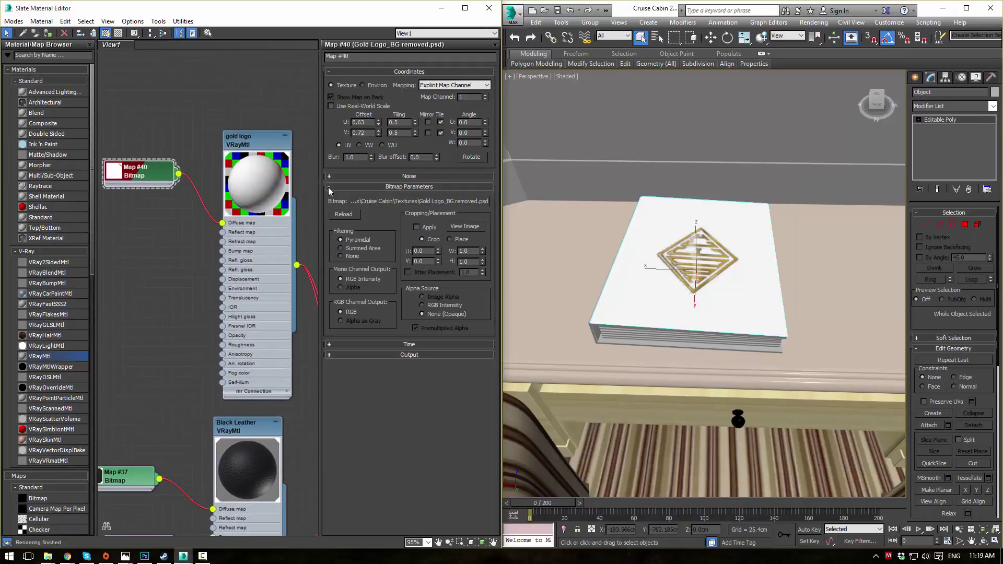
click(387, 201)
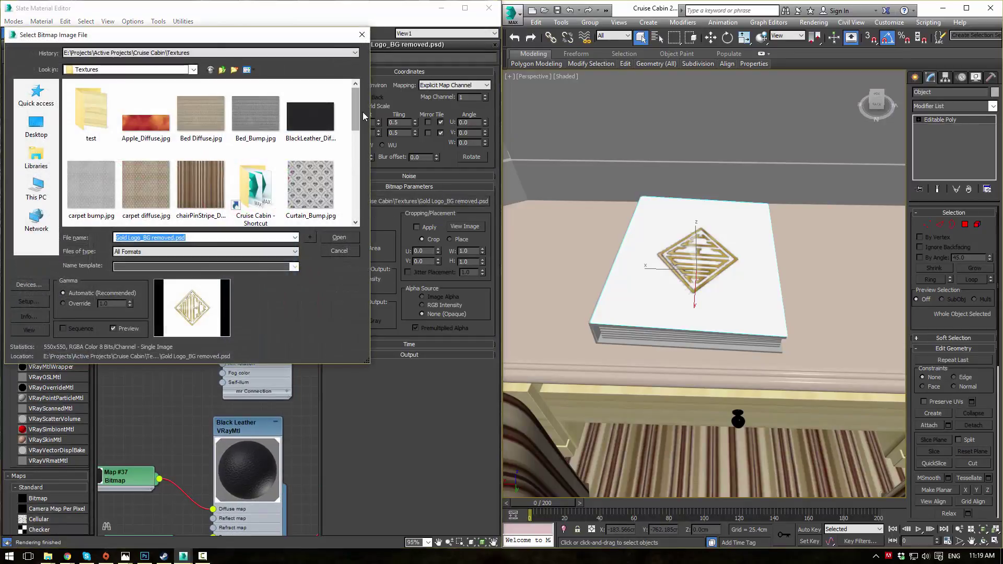
drag(357, 111, 358, 184)
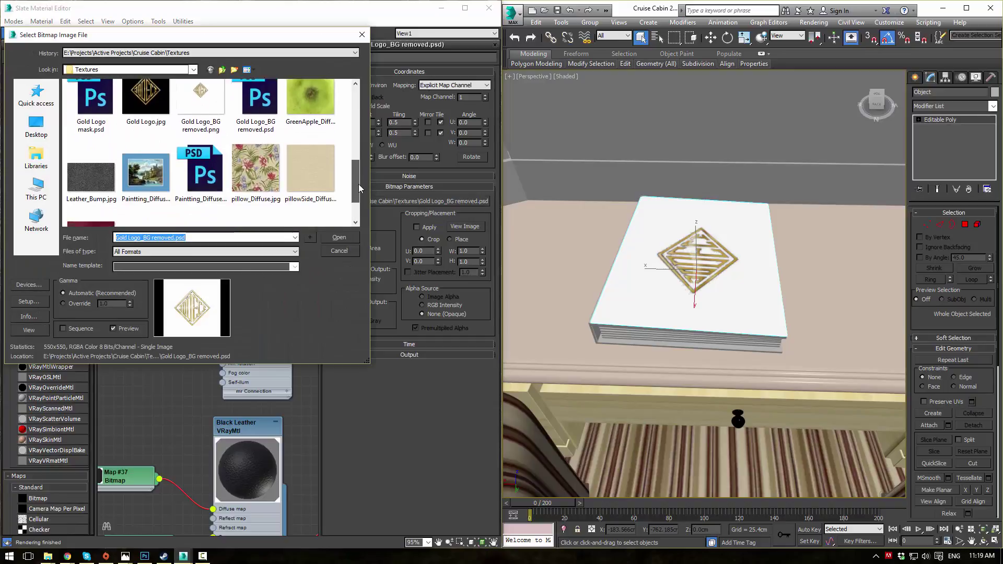
click(200, 99)
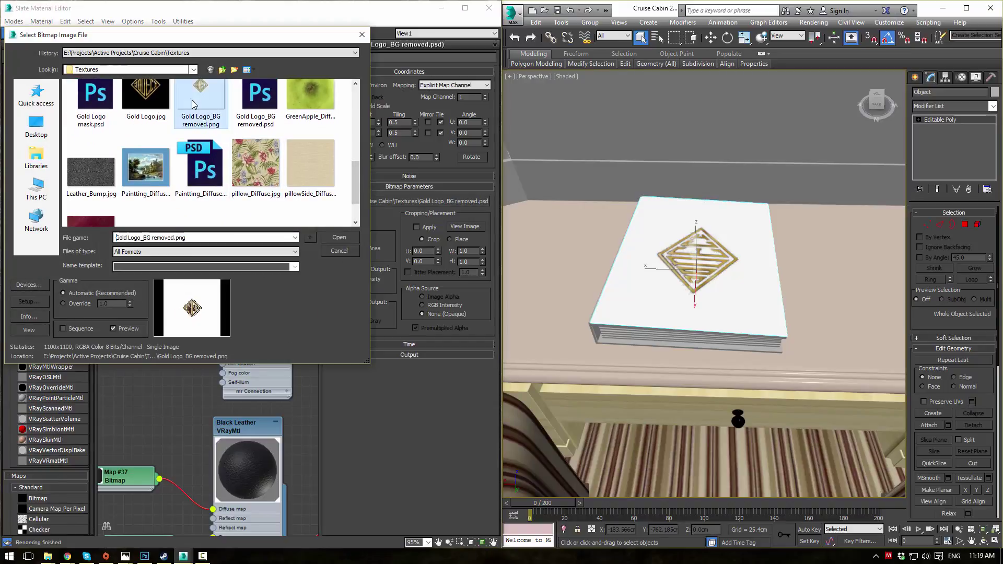
click(334, 238)
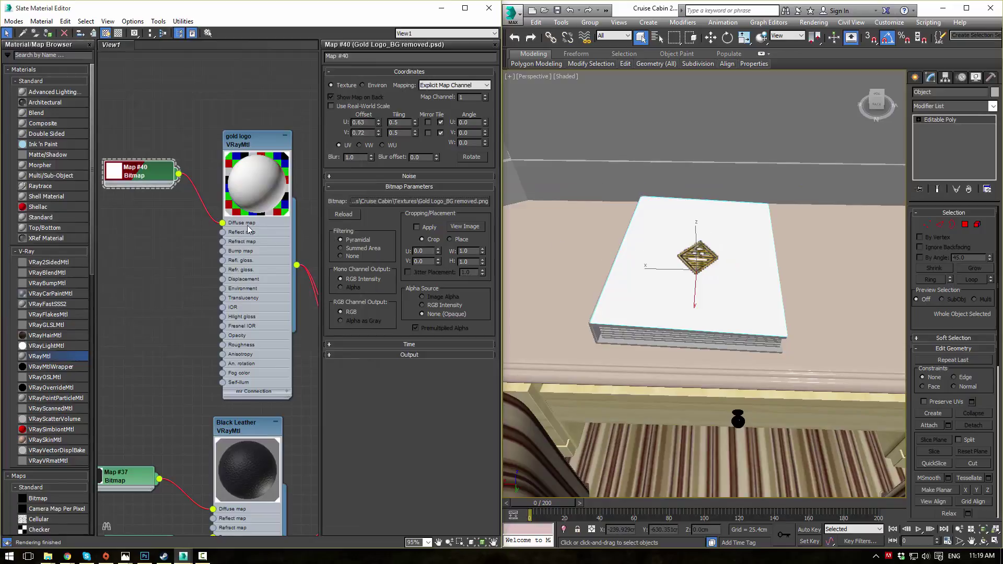
Step: Replace the image of the blend material's mask bitmap, Map #41, with Gold Logo mask.jpg
middle_drag(197, 221, 118, 112)
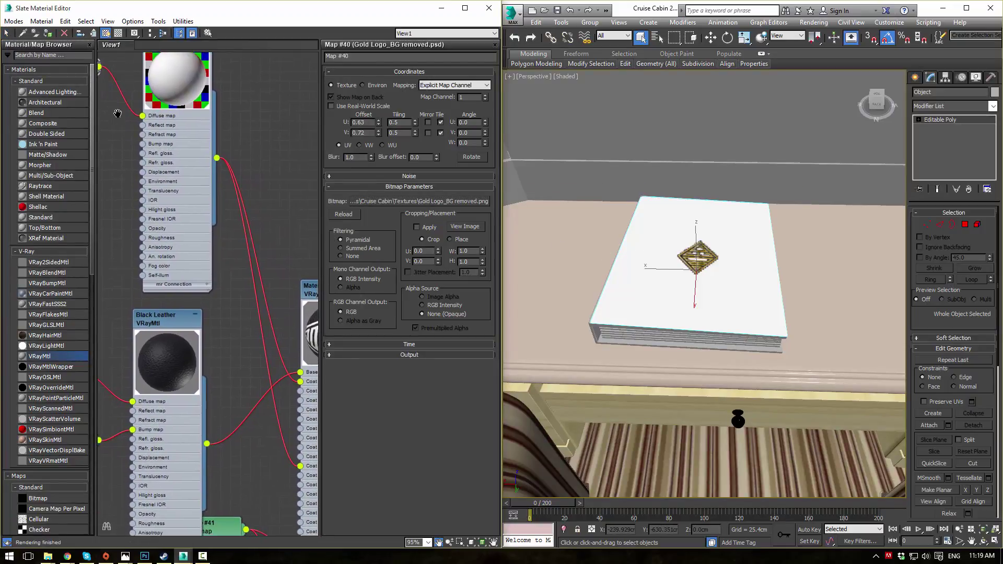
scroll(175, 162, down, 1)
middle_drag(291, 268, 211, 207)
double_click(230, 211)
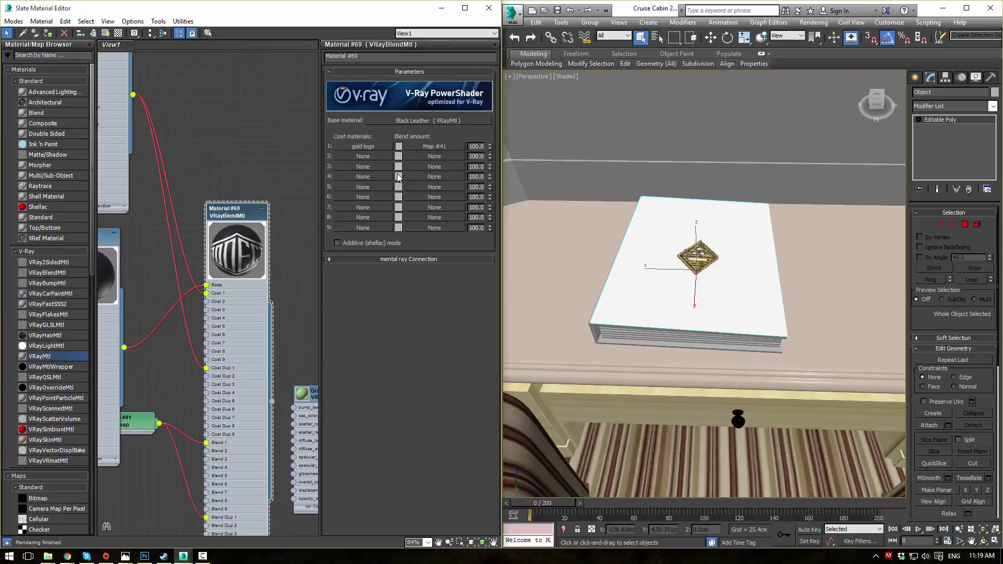
click(427, 148)
click(424, 202)
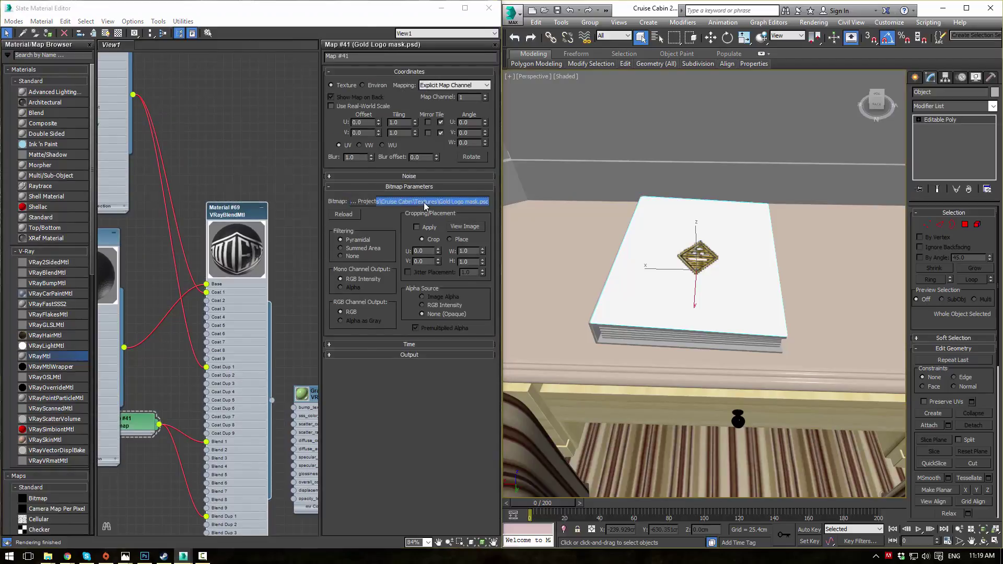
drag(356, 98, 369, 140)
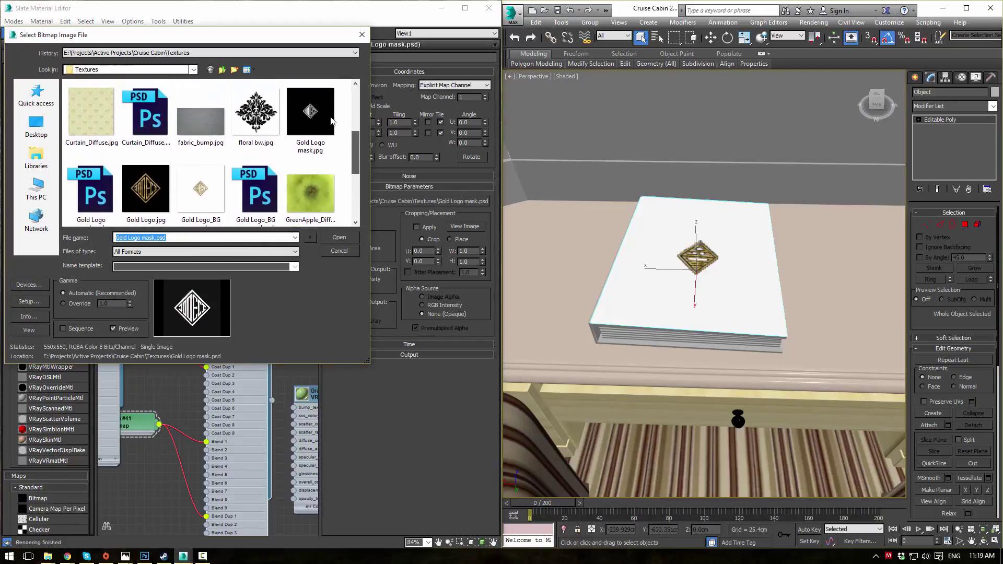
click(310, 118)
click(338, 238)
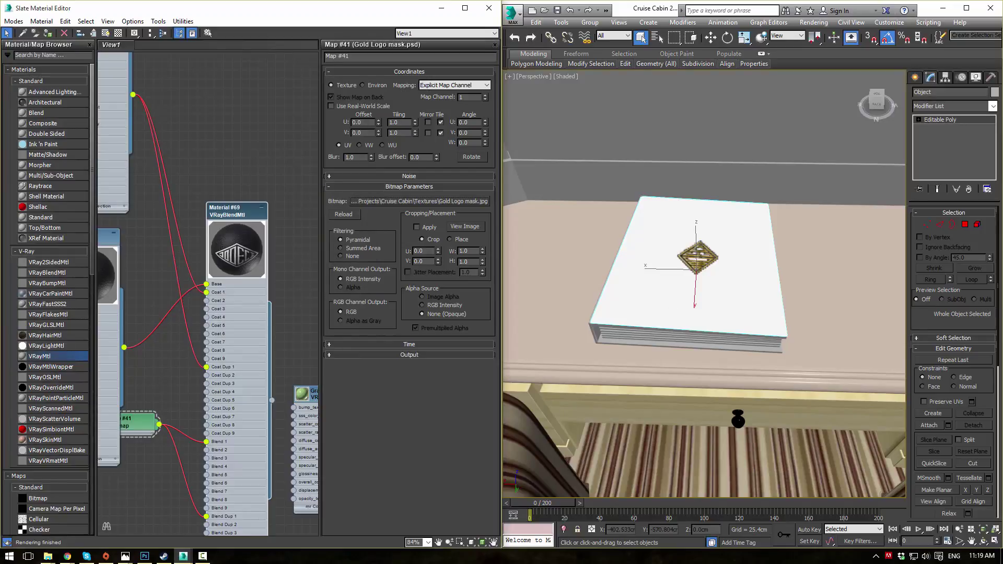
Step: Render the book region again from the camera view and examine the cover in the V-Ray frame buffer
drag(1002, 45, 477, 31)
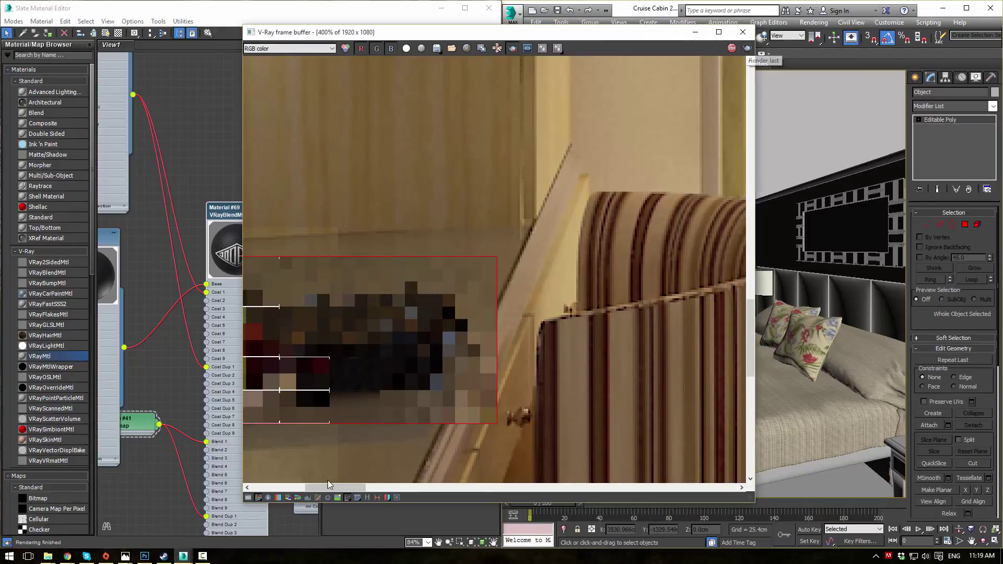
drag(328, 487, 312, 487)
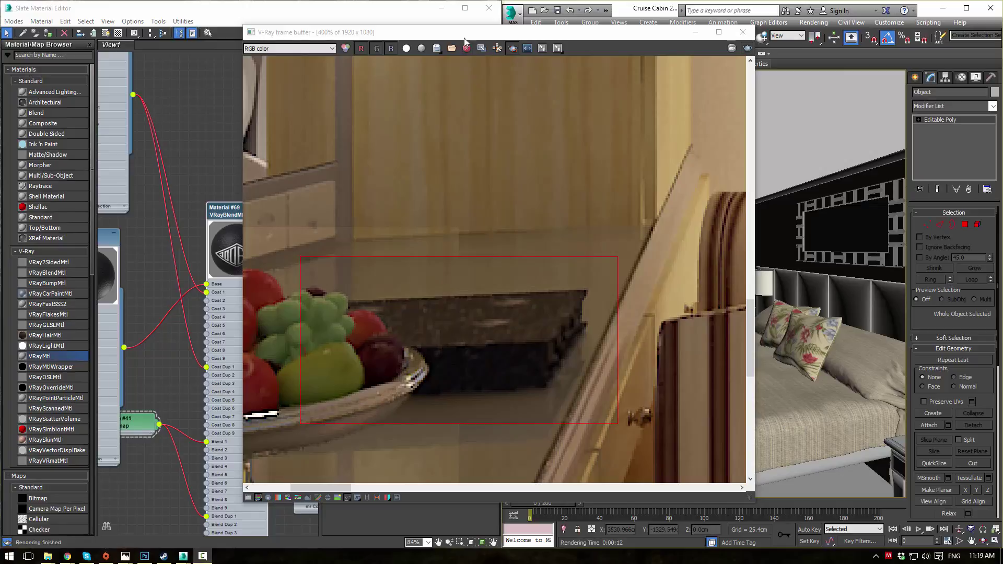
drag(464, 38, 478, 40)
click(756, 33)
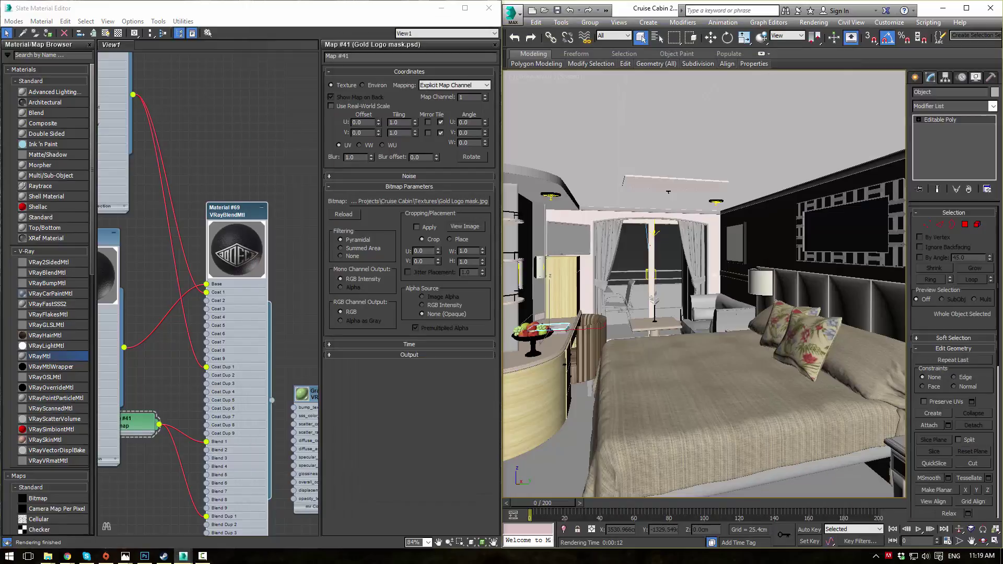
Step: Zoom in on the book and open the parameters of the blend material, Material #69
click(560, 329)
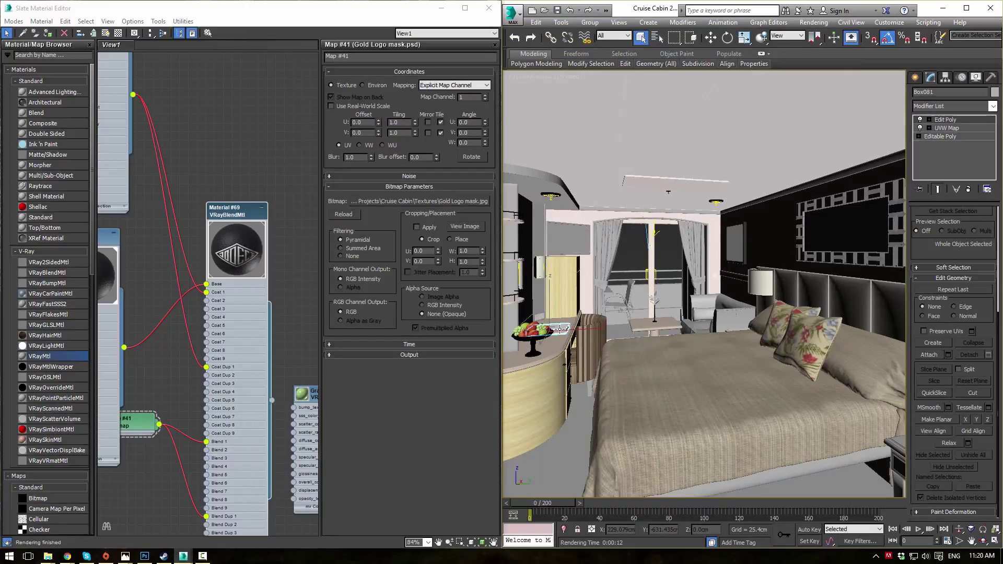
key(z)
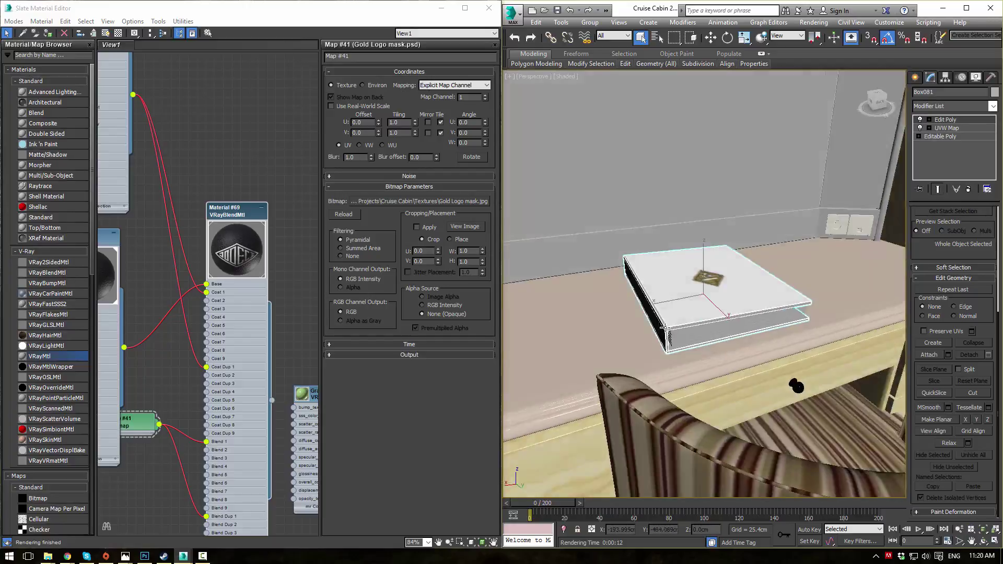
scroll(187, 163, down, 1)
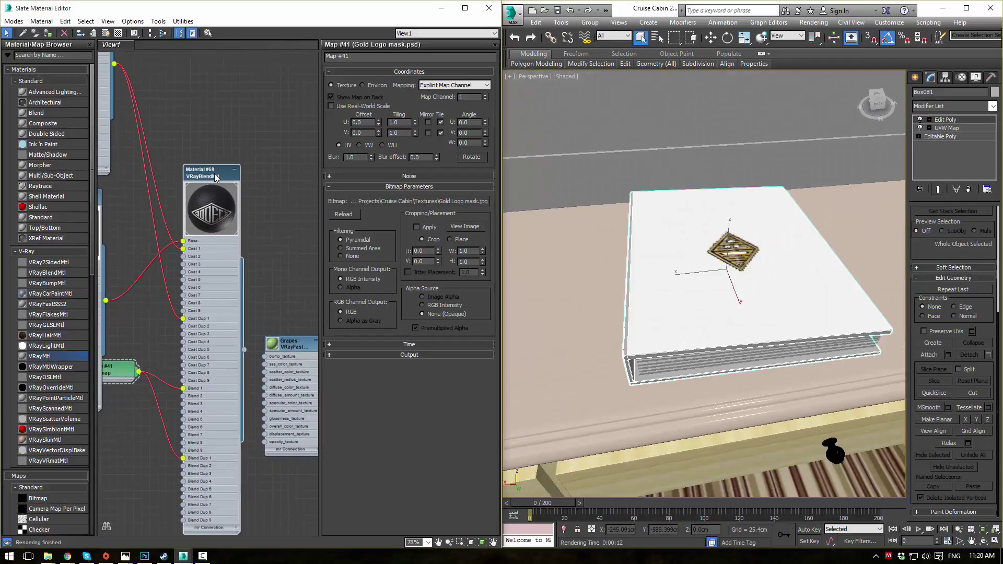
middle_drag(215, 177, 241, 197)
double_click(240, 198)
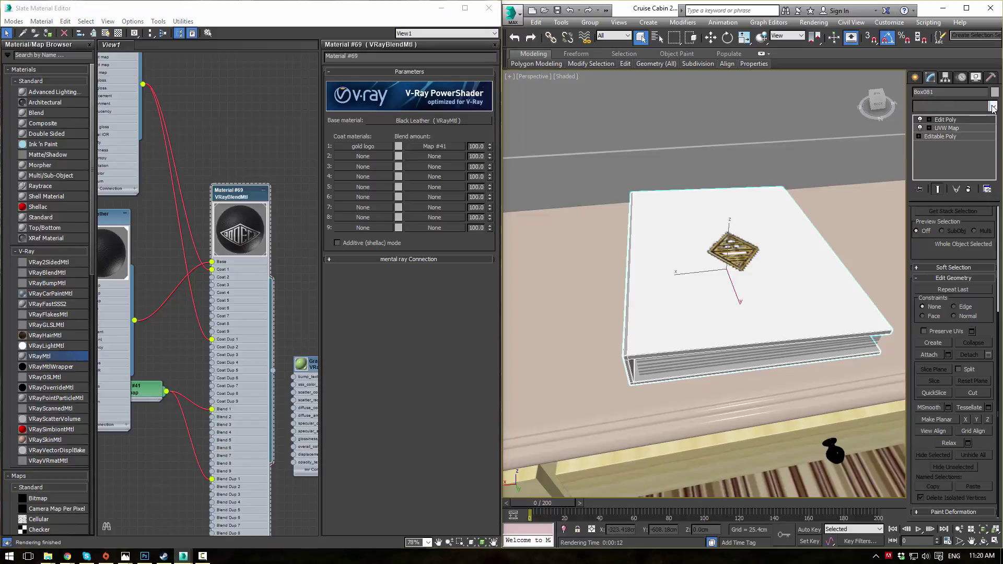
Step: Select the book's front cover panel and add a UVW Map modifier to it
click(992, 106)
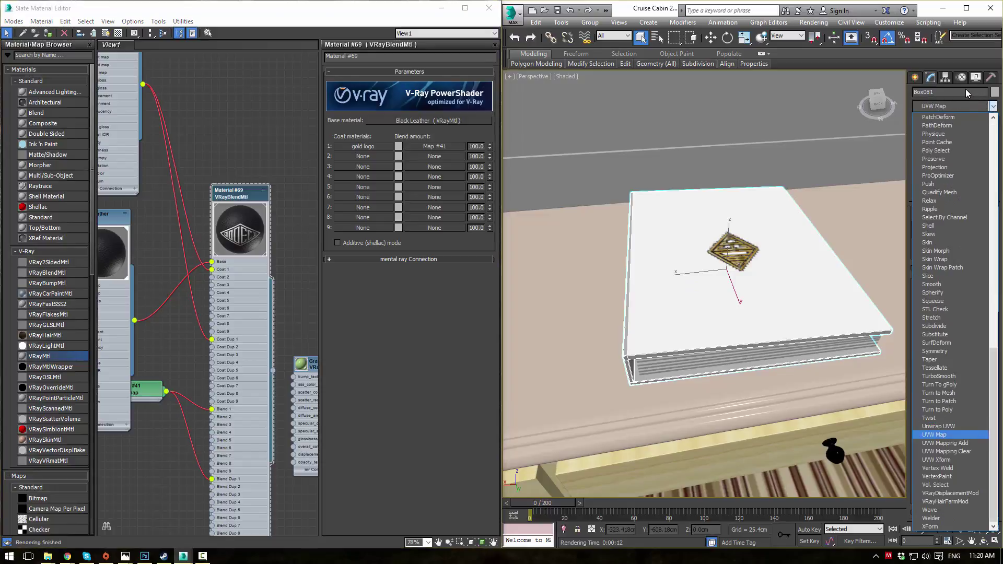
click(723, 318)
click(721, 316)
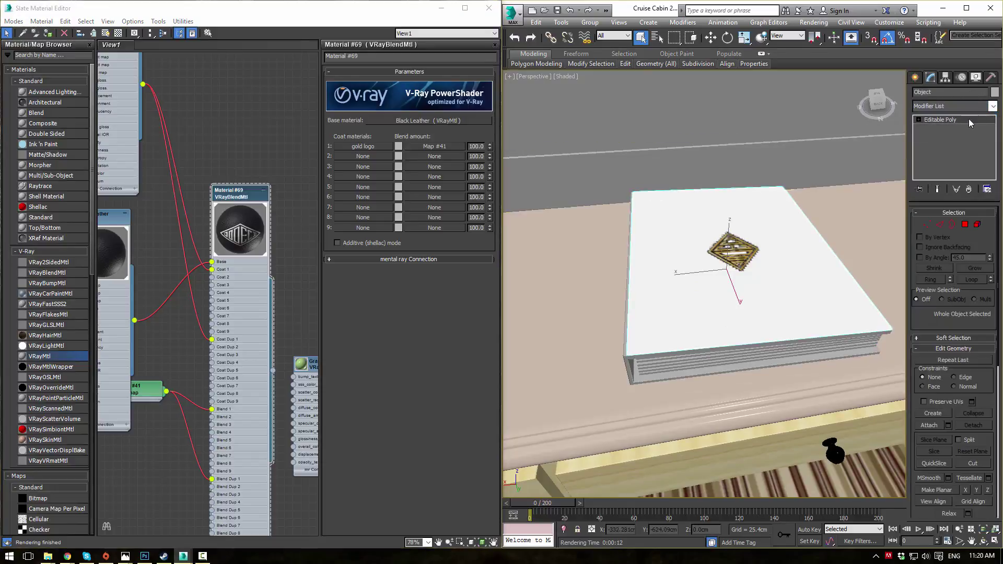
click(993, 105)
key(u)
key(u)
key(Return)
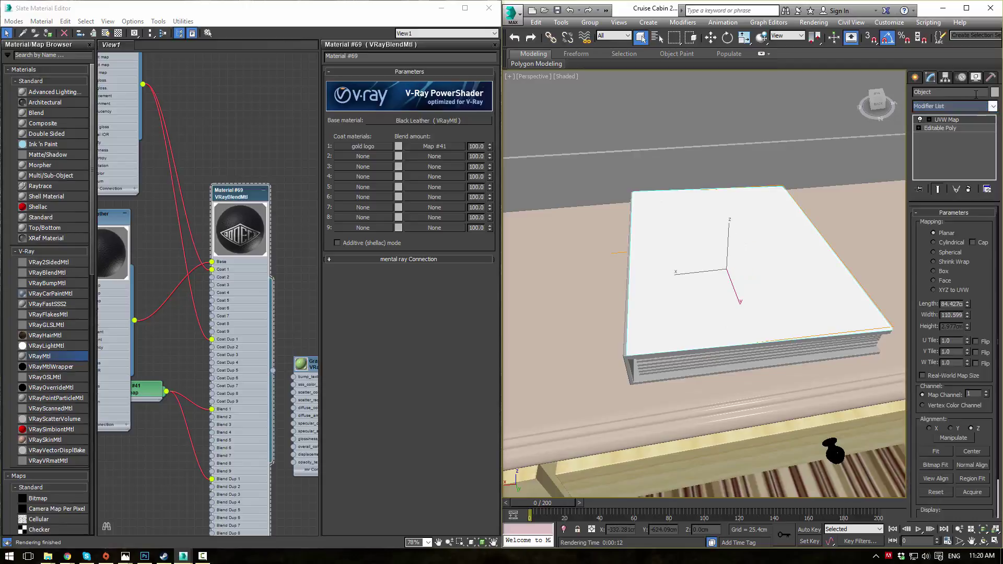
Step: Set the cover's UVW Map to Box mapping with length 38.836 cm, height 5.06 cm and U tile 2.55
click(933, 271)
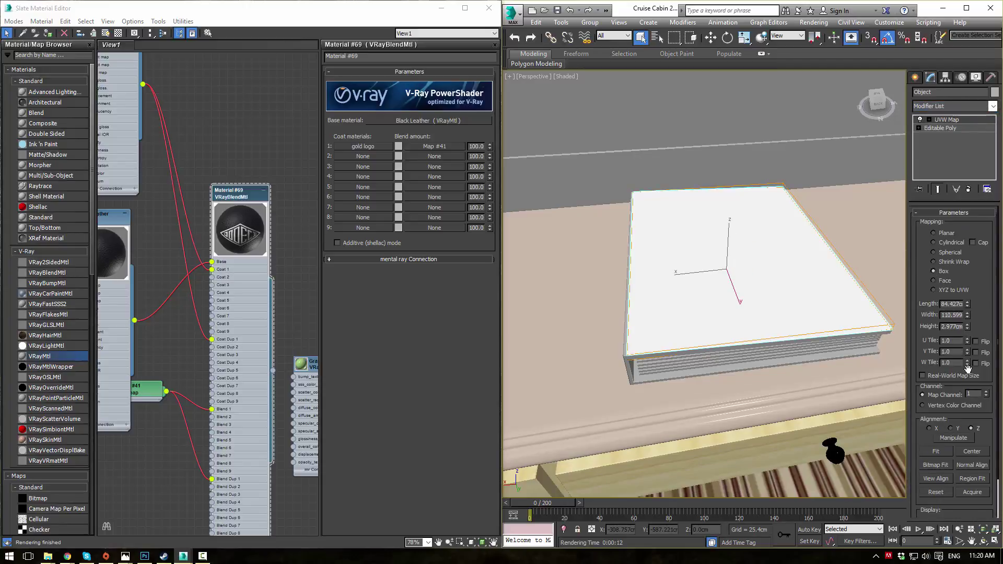
drag(967, 341, 980, 260)
mouse_move(967, 327)
mouse_down()
mouse_move(964, 290)
mouse_move(973, 330)
mouse_up()
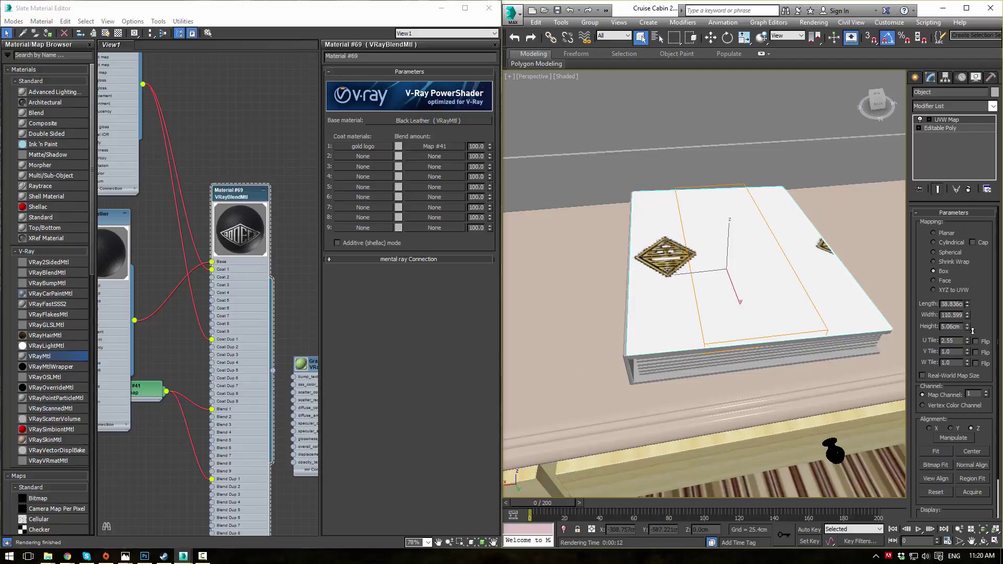
Step: Move the UVW Map gizmo along the X axis so the gold logo sits near the middle of the cover
click(928, 119)
click(946, 128)
key(w)
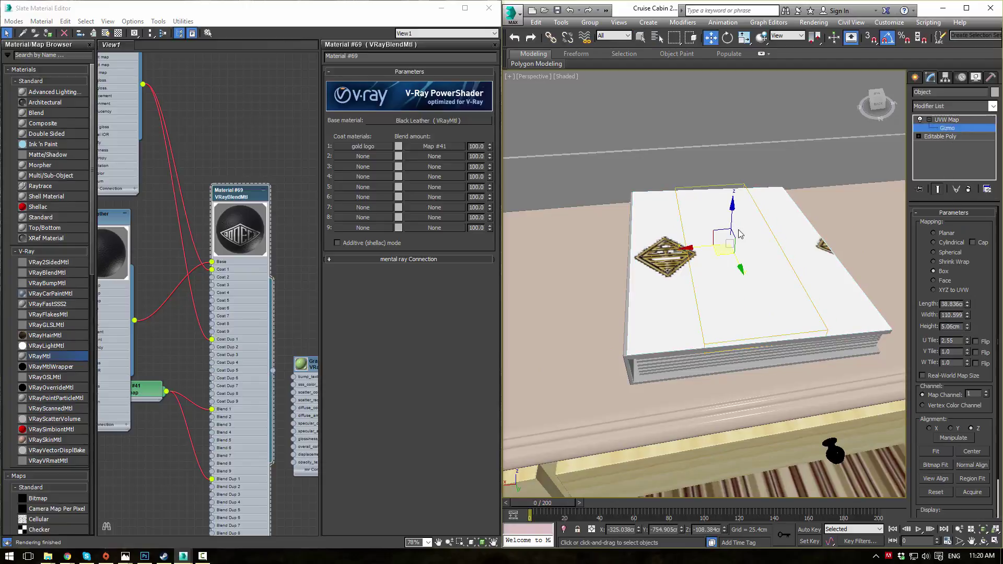
middle_drag(729, 237, 707, 251)
drag(683, 259, 735, 261)
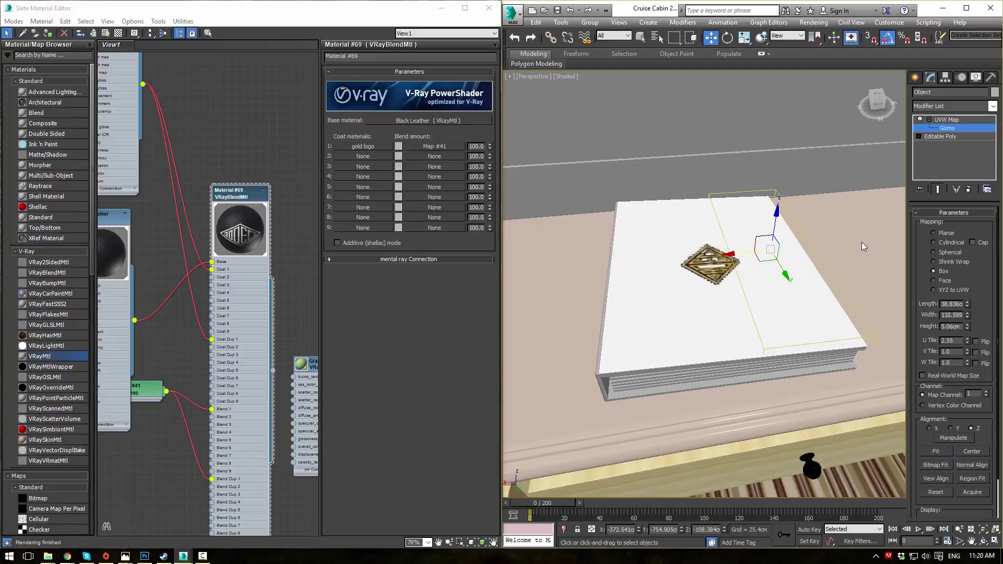
click(954, 119)
click(878, 219)
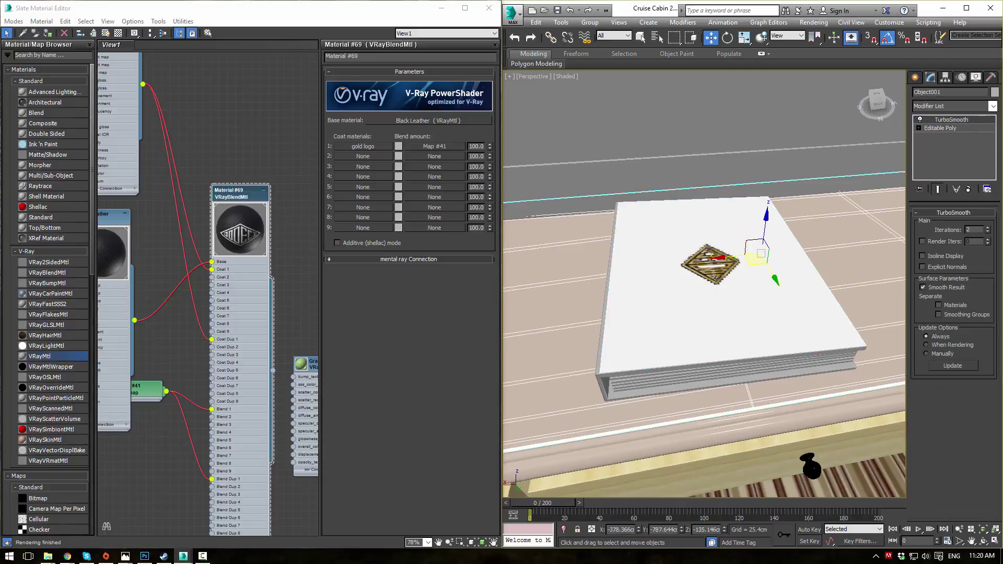
Step: Render the book region from the camera with the adjusted logo mapping and inspect the result
drag(1002, 81, 235, 51)
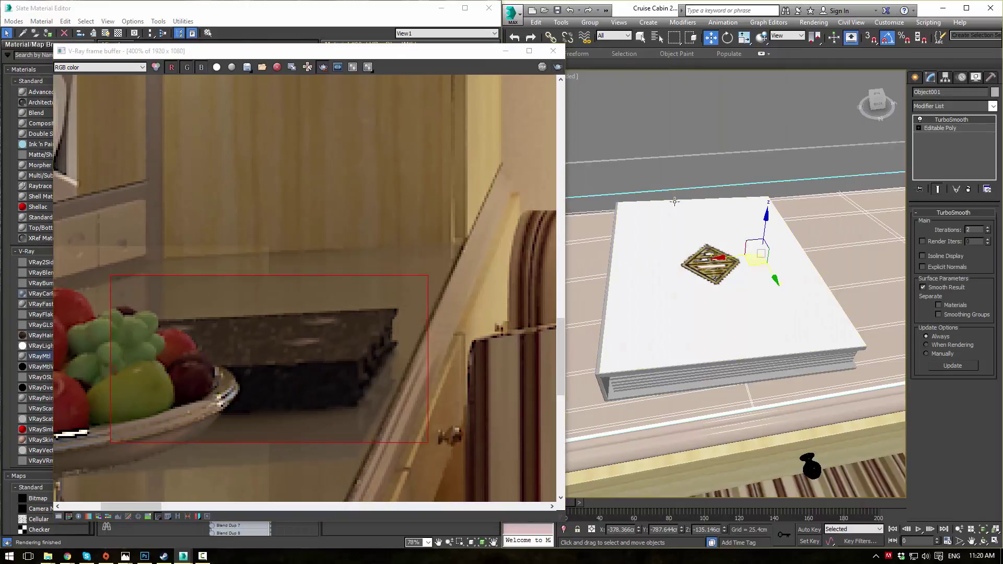
key(c)
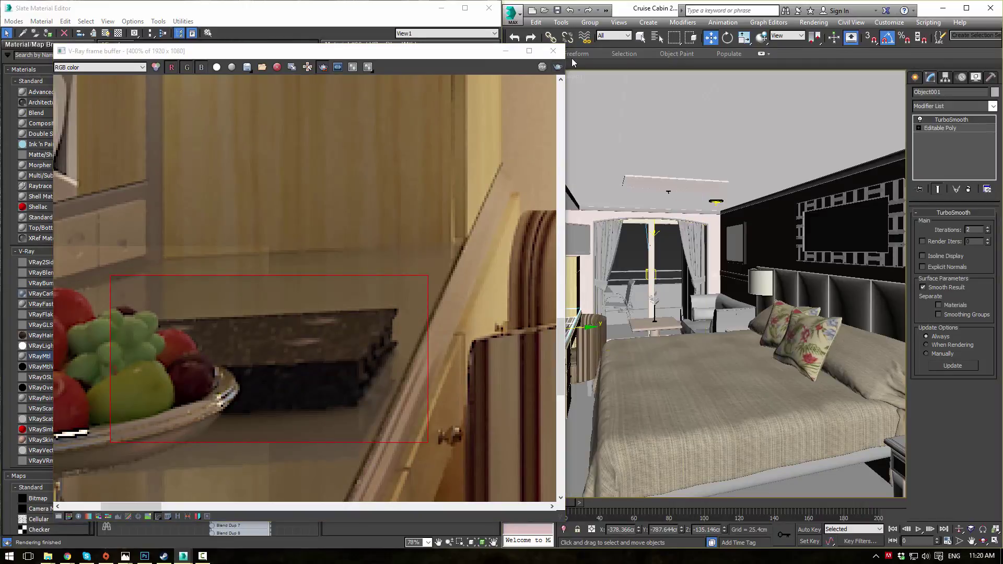
click(559, 67)
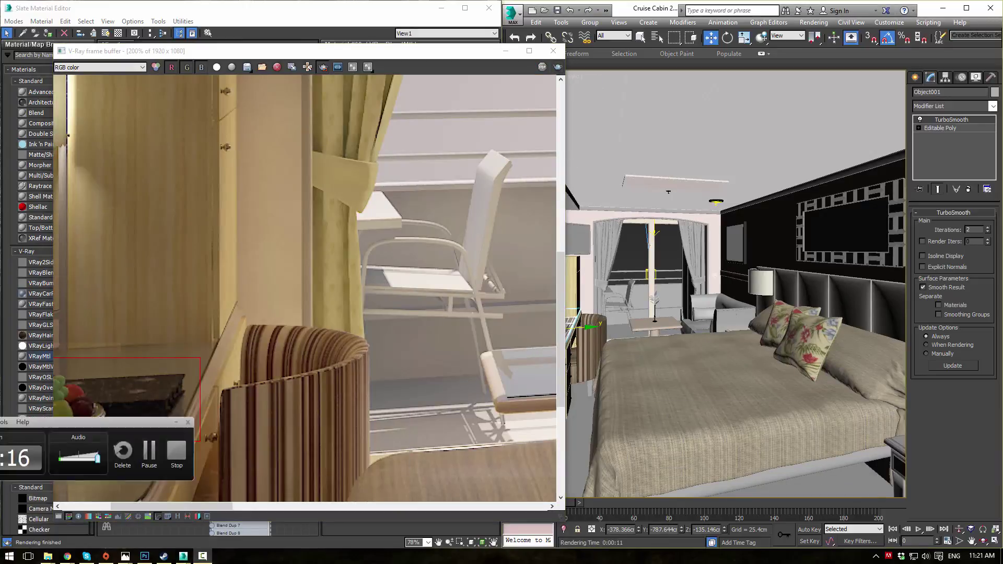
drag(267, 52, 1002, 78)
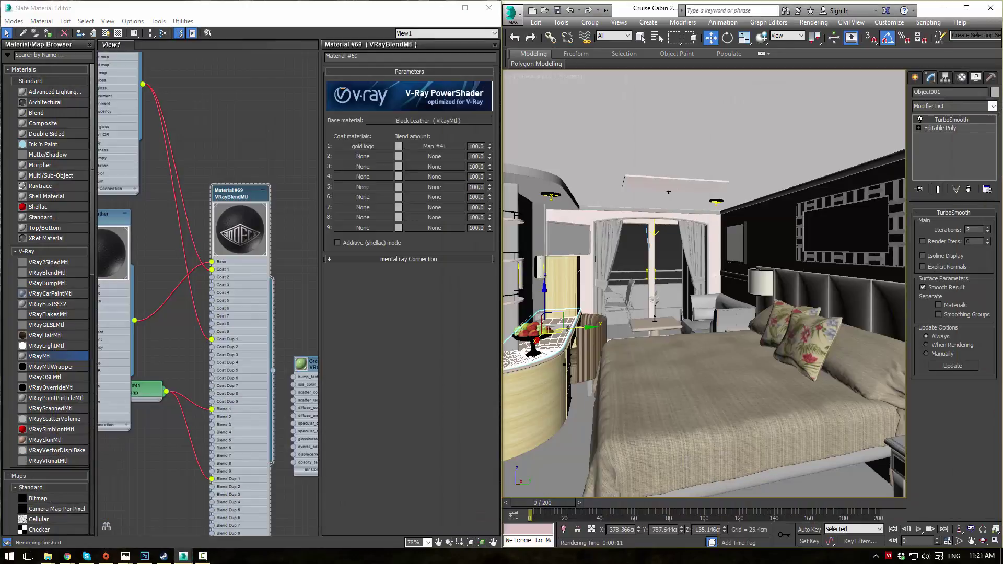
Step: Open the parameters of the Black Leather material
middle_drag(130, 215, 199, 127)
scroll(199, 127, up, 1)
double_click(151, 125)
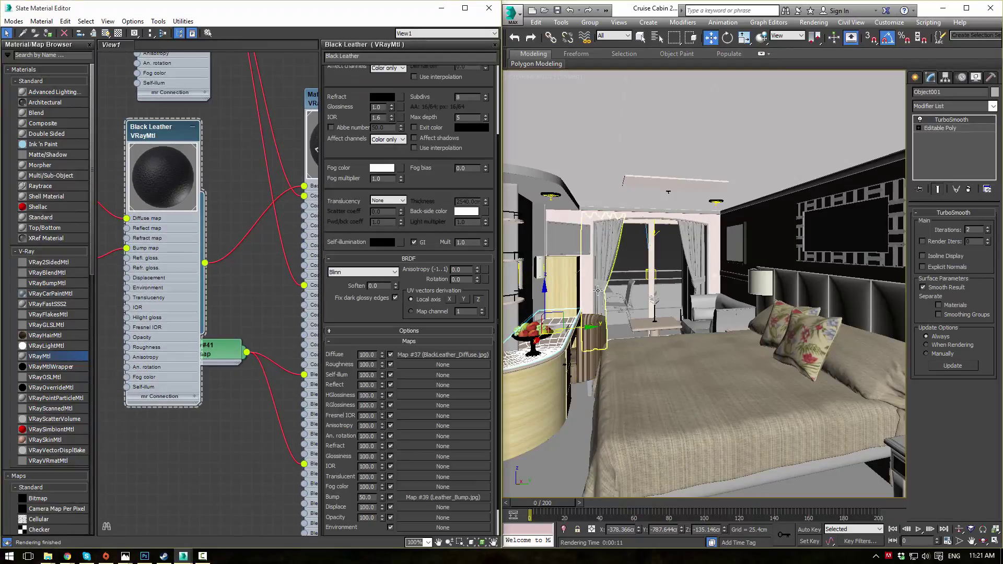
Step: Select the book's cover object, Box081, and frame it in the perspective view to examine it up close
key(p)
click(669, 250)
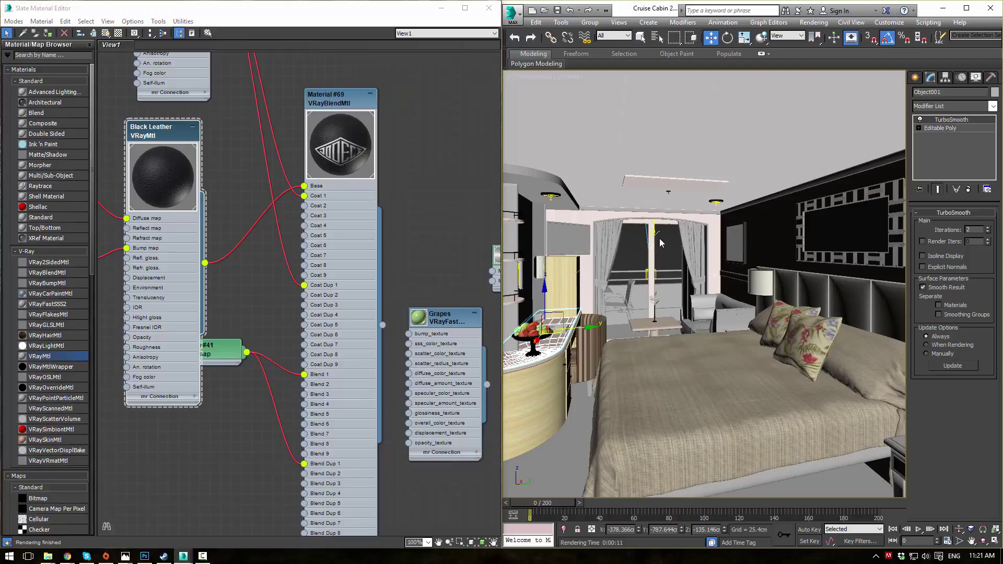
key(z)
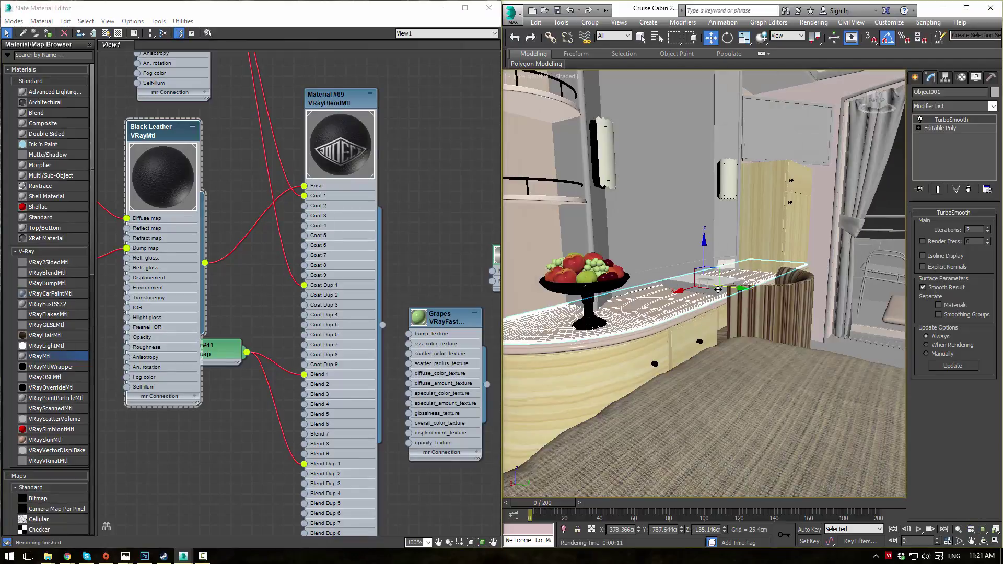
click(718, 290)
key(z)
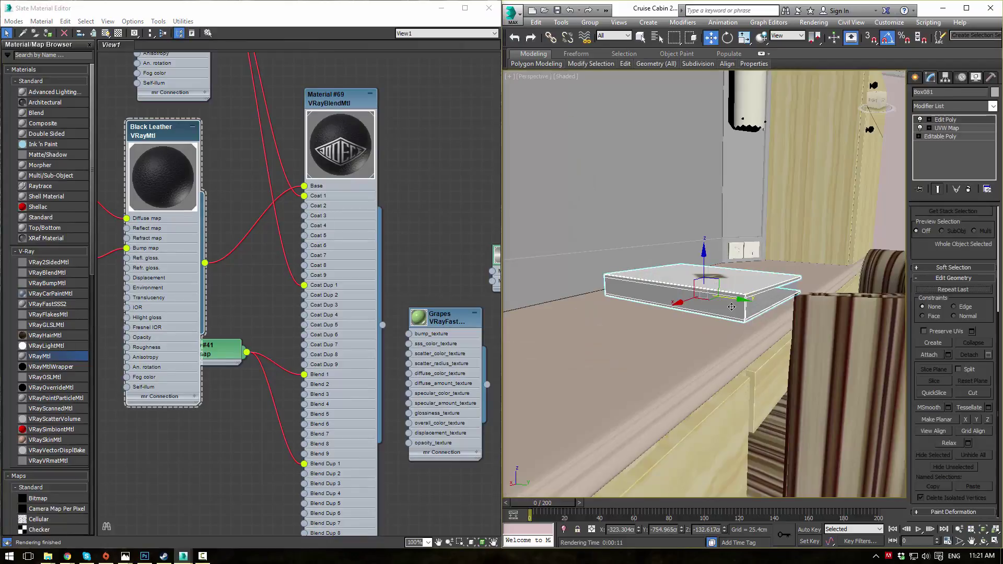
alt+middle_drag(731, 307, 679, 330)
scroll(704, 308, up, 2)
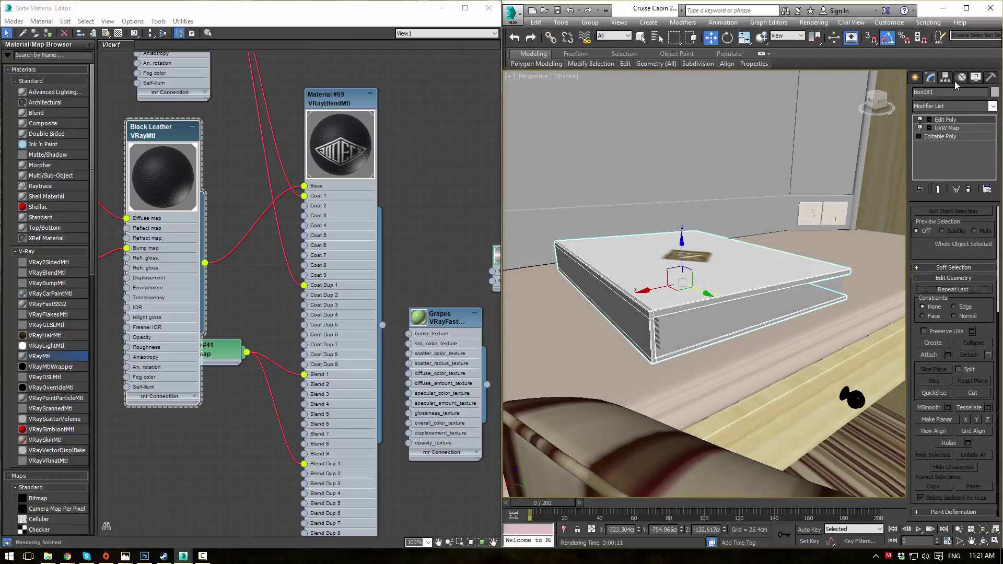
key(u)
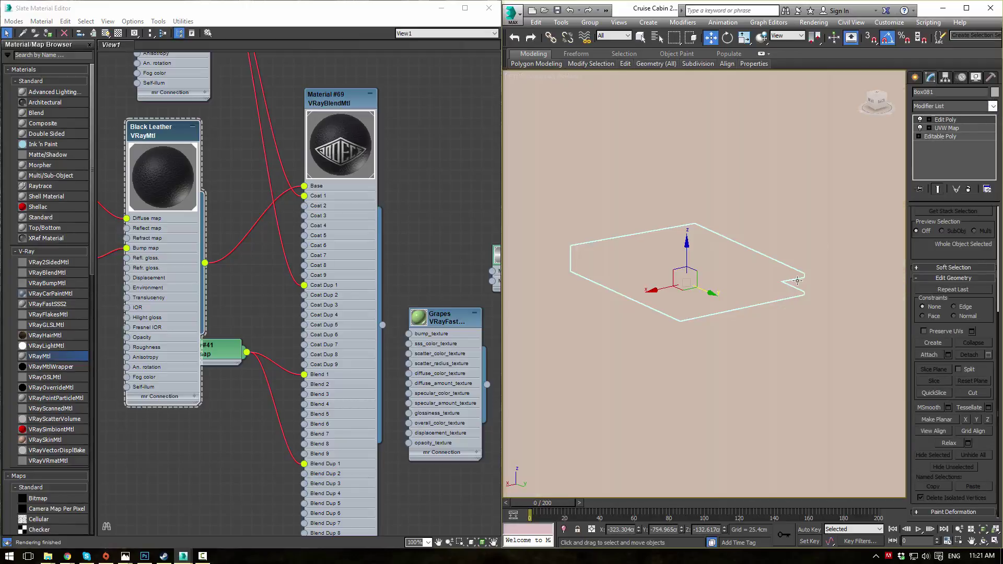
alt+middle_drag(719, 281, 485, 304)
scroll(719, 335, up, 5)
alt+middle_drag(719, 335, 696, 304)
key(z)
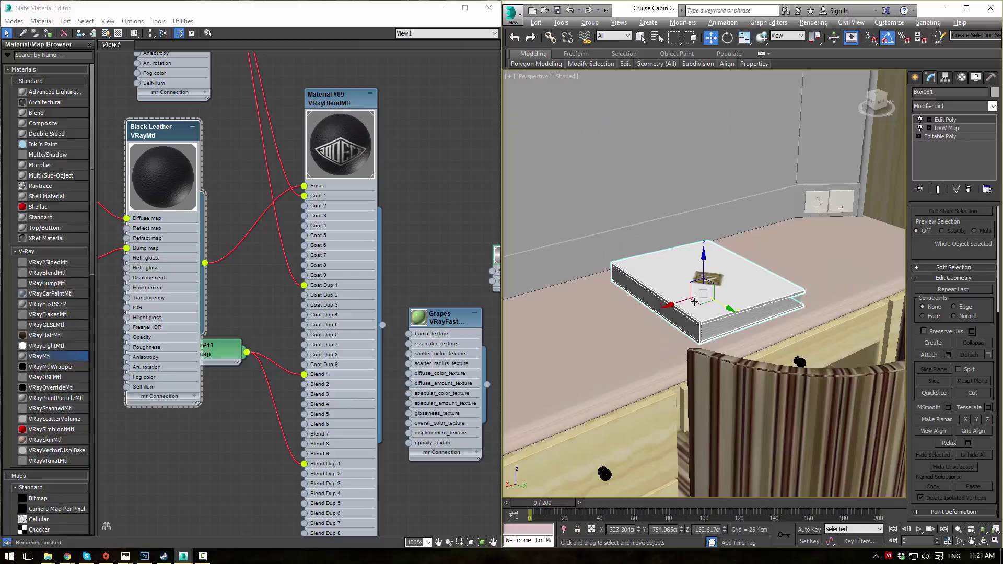
Step: Show the leather diffuse bitmap, Map #37, in the viewport on the Black Leather material and inspect it on the book's edges
middle_drag(187, 137, 350, 196)
double_click(180, 244)
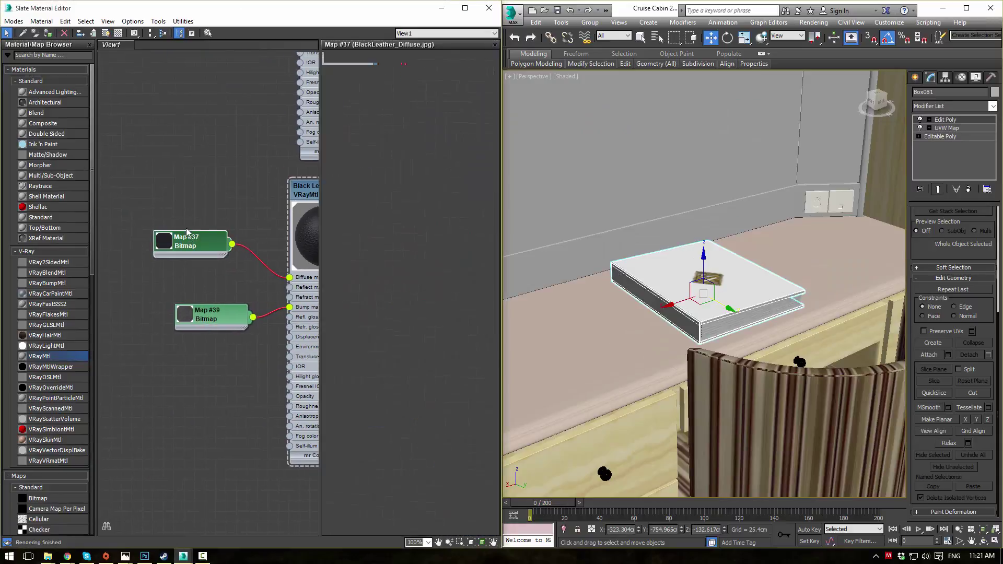
click(105, 33)
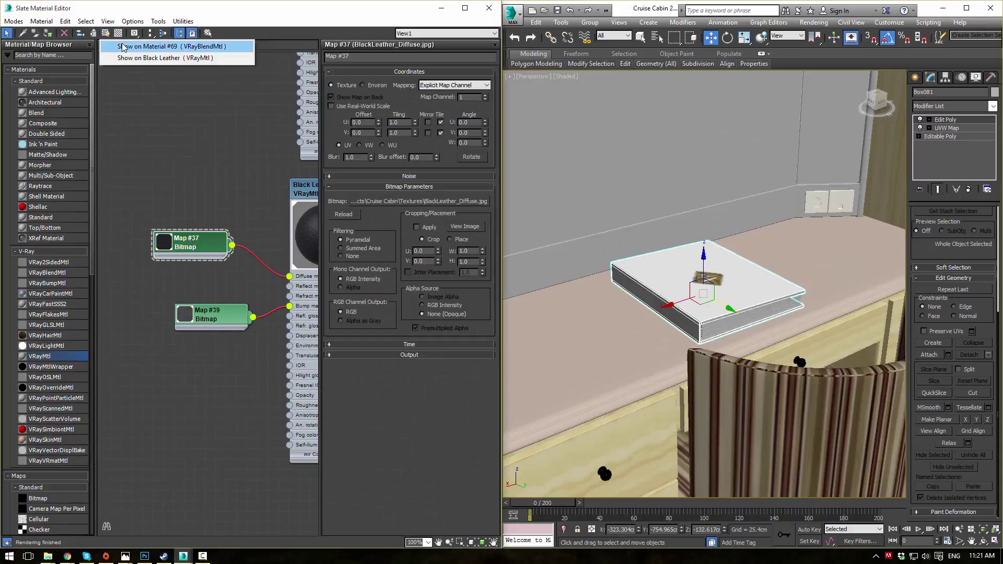
click(123, 58)
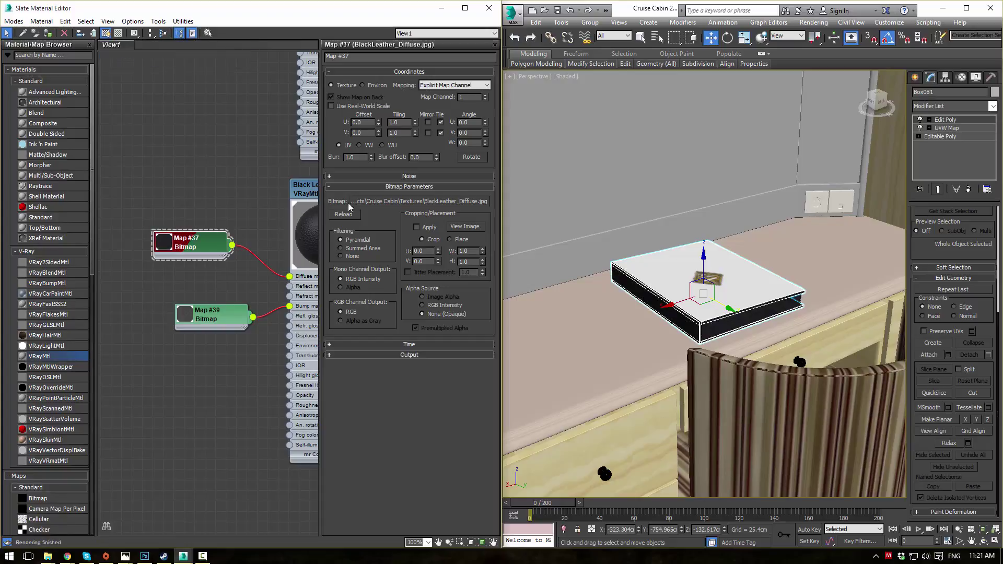
scroll(611, 293, up, 6)
alt+middle_drag(611, 292, 694, 308)
scroll(629, 319, up, 4)
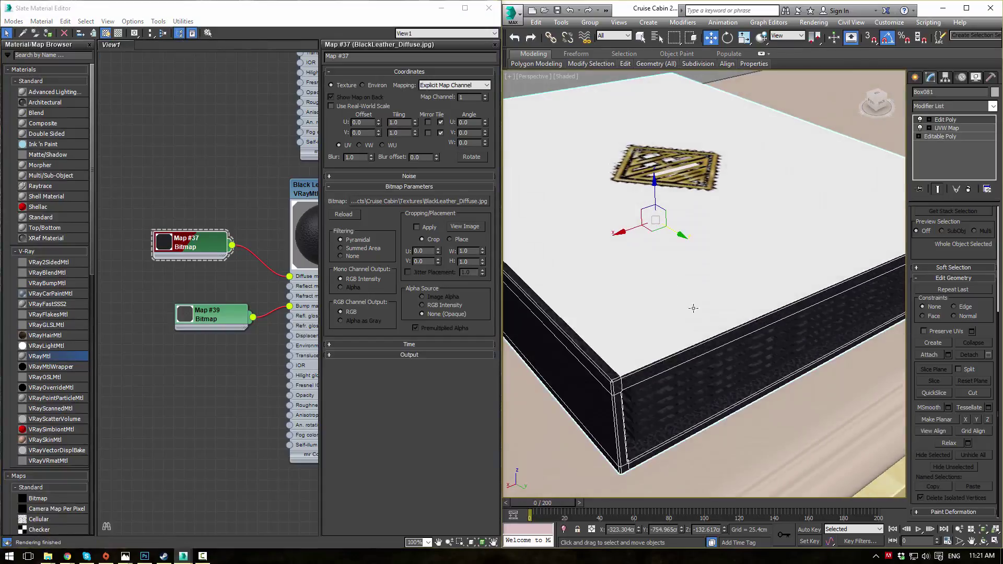
Step: Turn off the viewport display of the leather diffuse bitmap, Map #37
click(669, 284)
middle_drag(619, 285, 601, 317)
middle_drag(296, 268, 117, 338)
scroll(245, 304, down, 2)
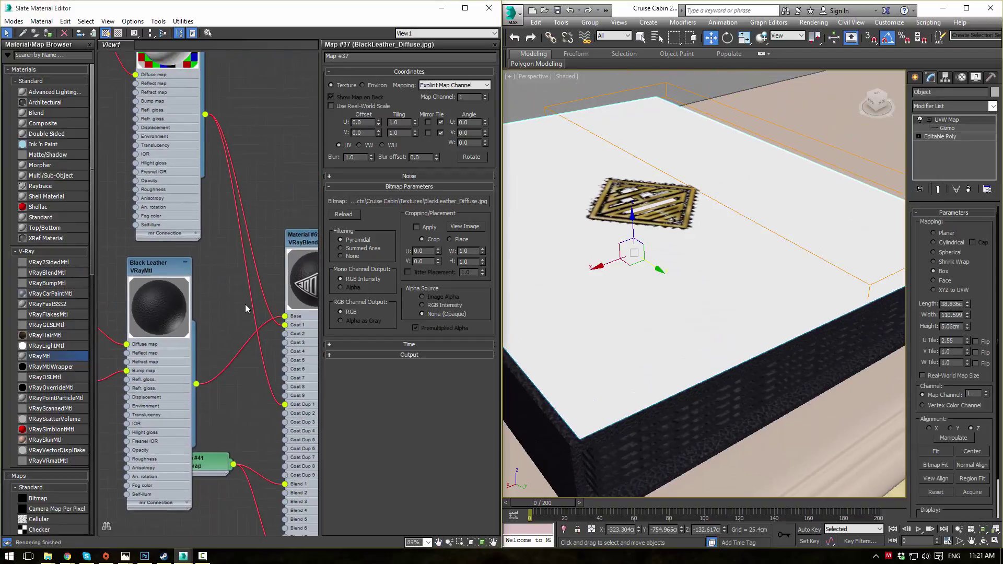
middle_drag(230, 284, 306, 260)
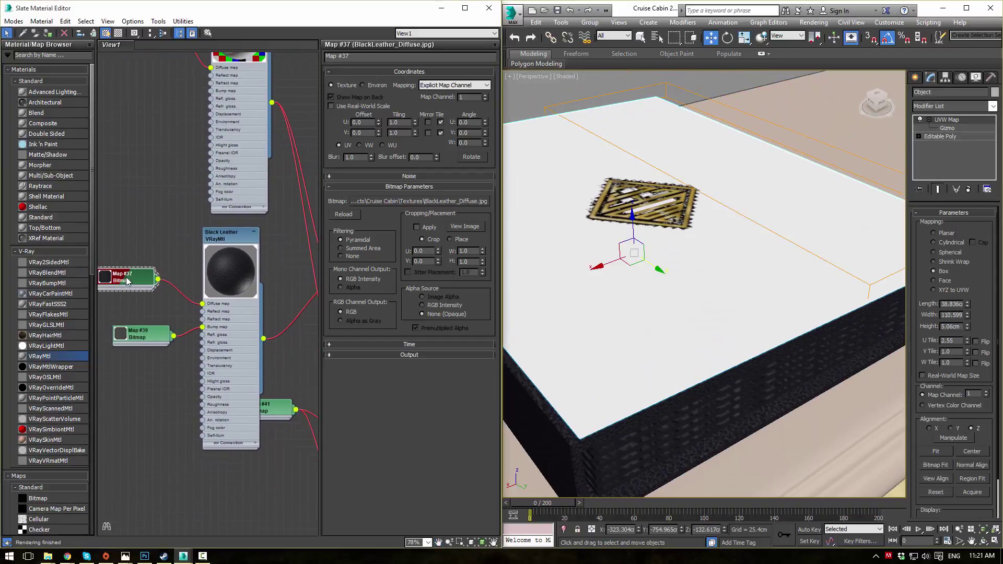
click(105, 33)
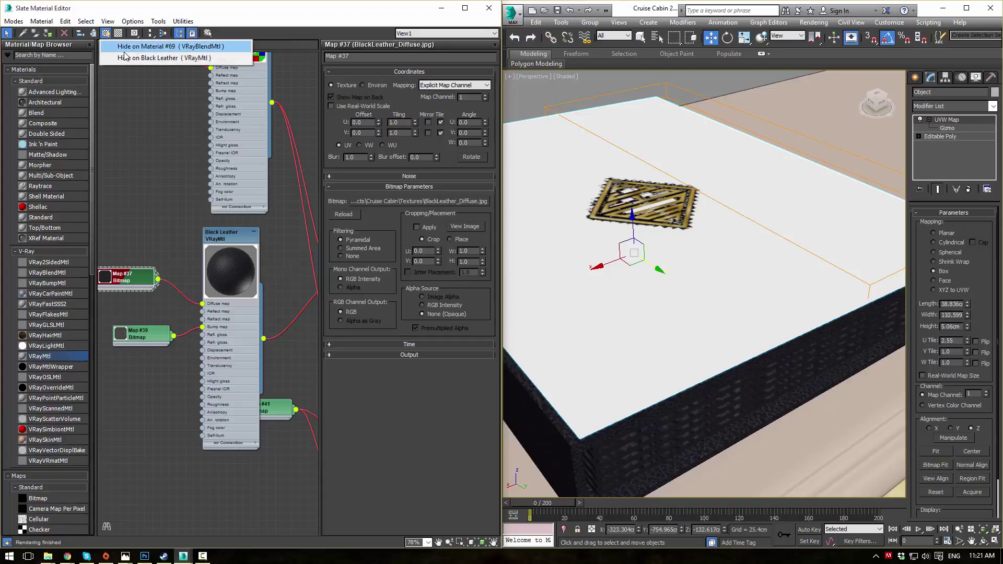
click(163, 52)
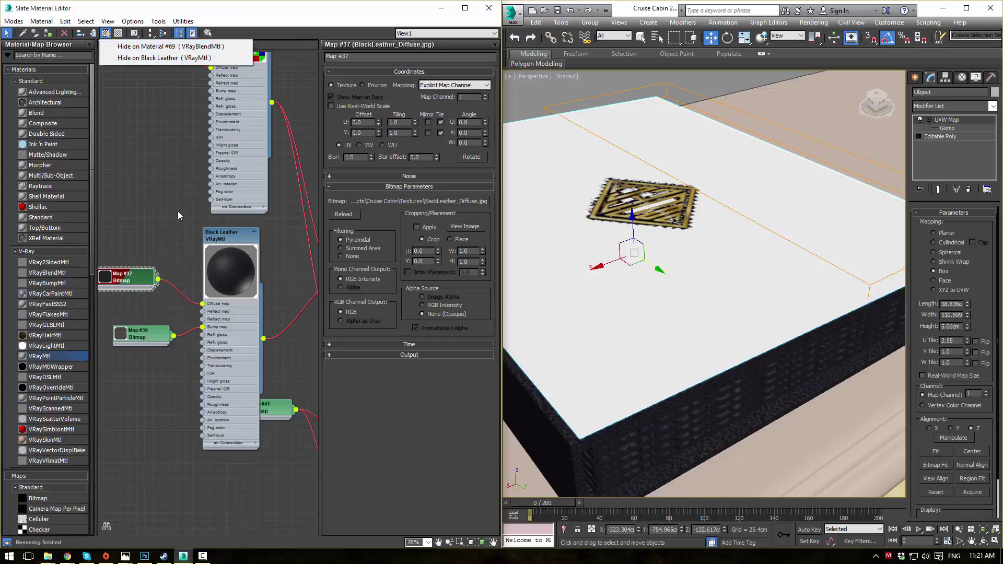
Step: Set the gold logo bitmap, Map #40, to a tiling of 1 and an offset of 0 in both U and V
middle_drag(177, 210, 146, 292)
middle_drag(255, 209, 288, 310)
double_click(175, 123)
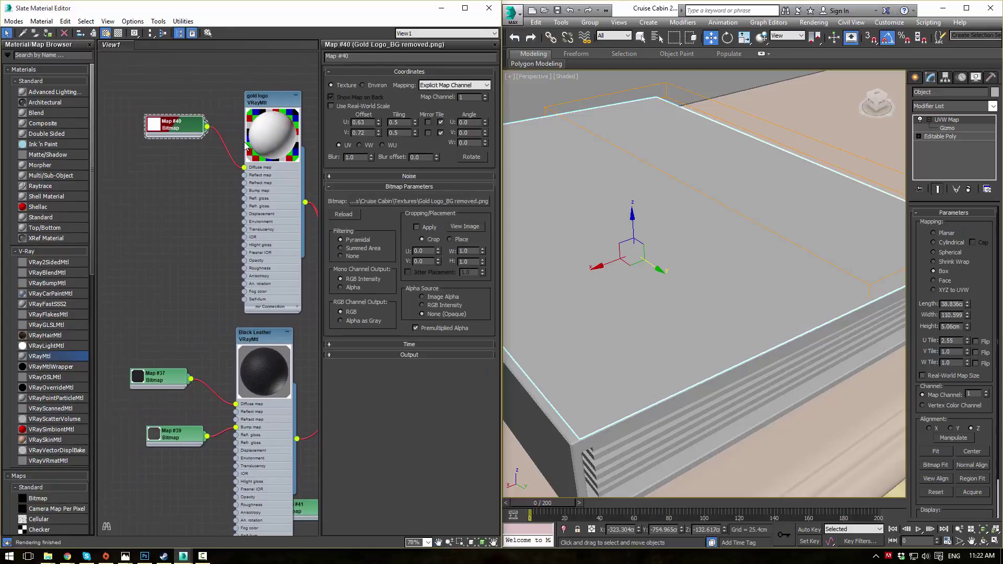
middle_drag(234, 141, 203, 154)
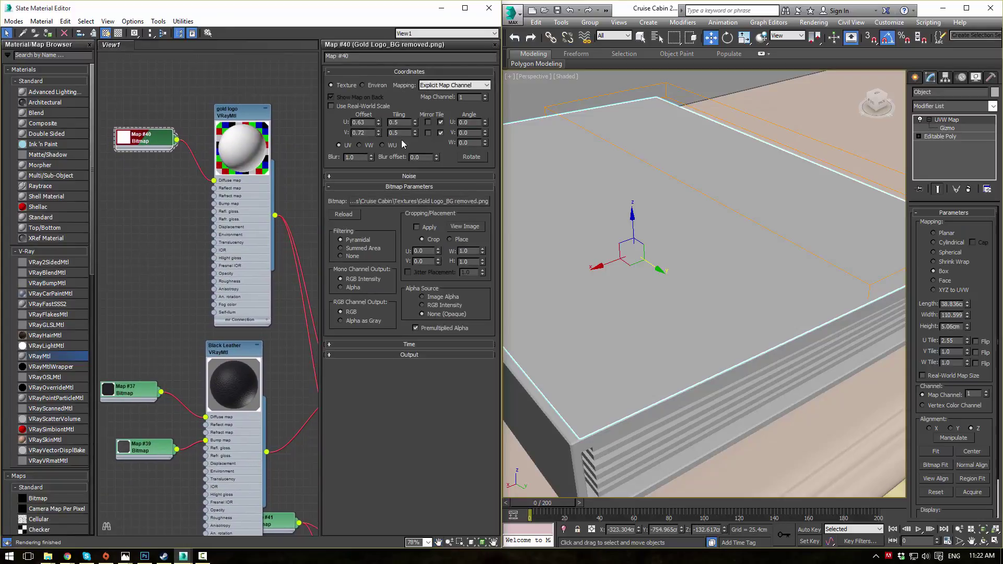
text(1)
key(Tab)
text(1)
key(Return)
scroll(187, 212, up, 2)
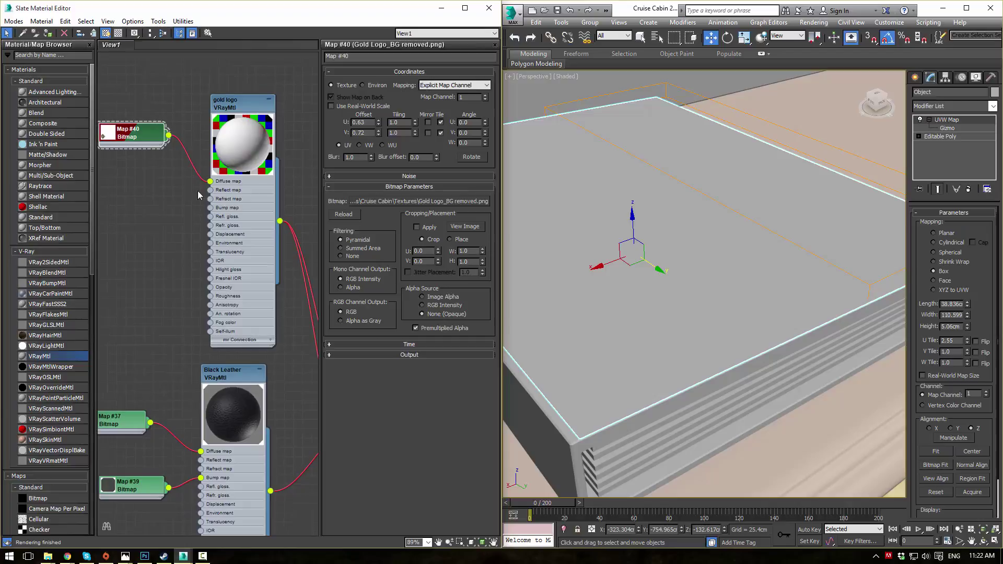
text(0)
key(Tab)
text(0)
key(Return)
Step: Show the leather diffuse bitmap, Map #37, in the viewport on the blend material, Material #69
click(176, 248)
middle_drag(237, 221, 155, 204)
middle_drag(210, 254, 224, 180)
scroll(276, 292, down, 2)
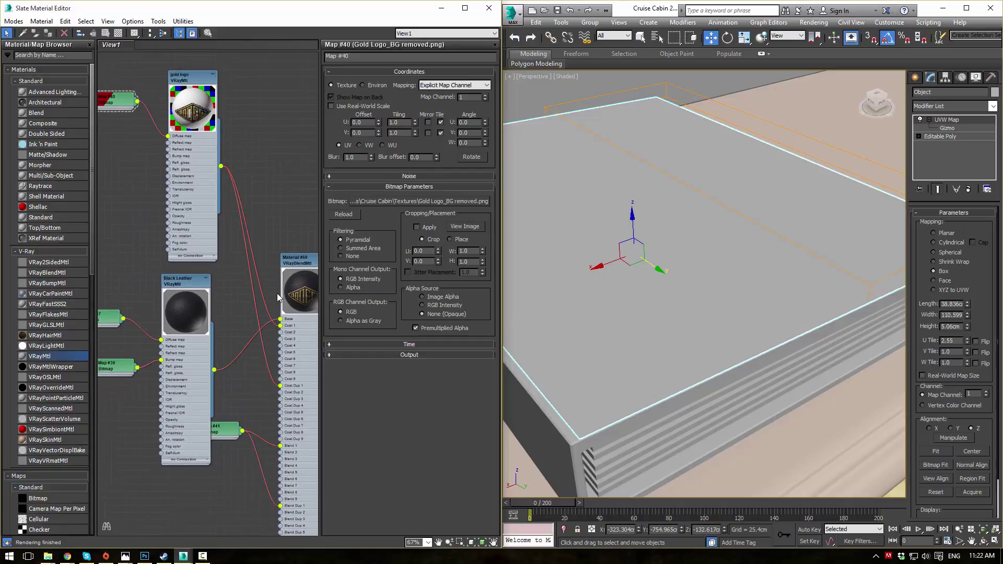
middle_drag(277, 293, 331, 229)
double_click(152, 251)
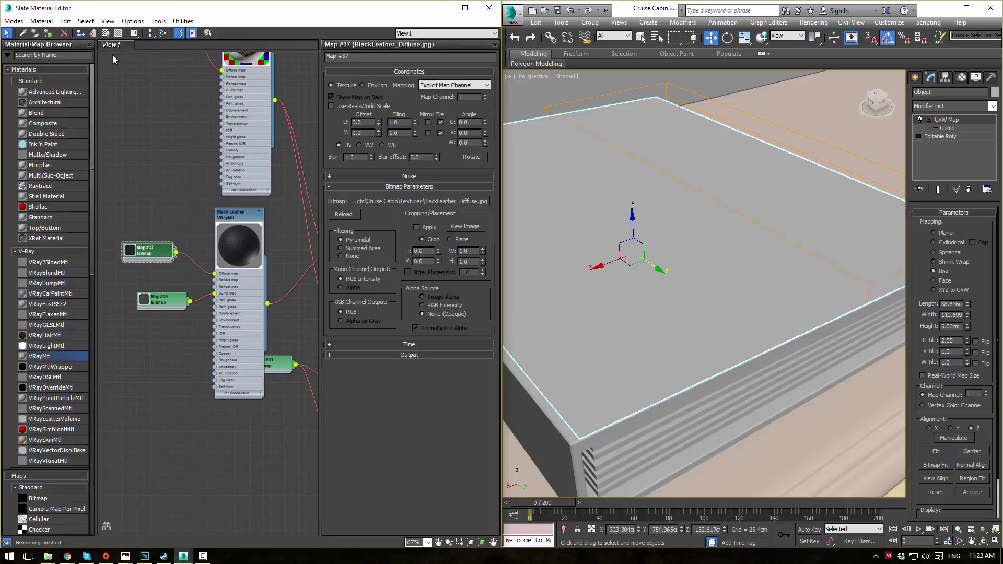
click(105, 33)
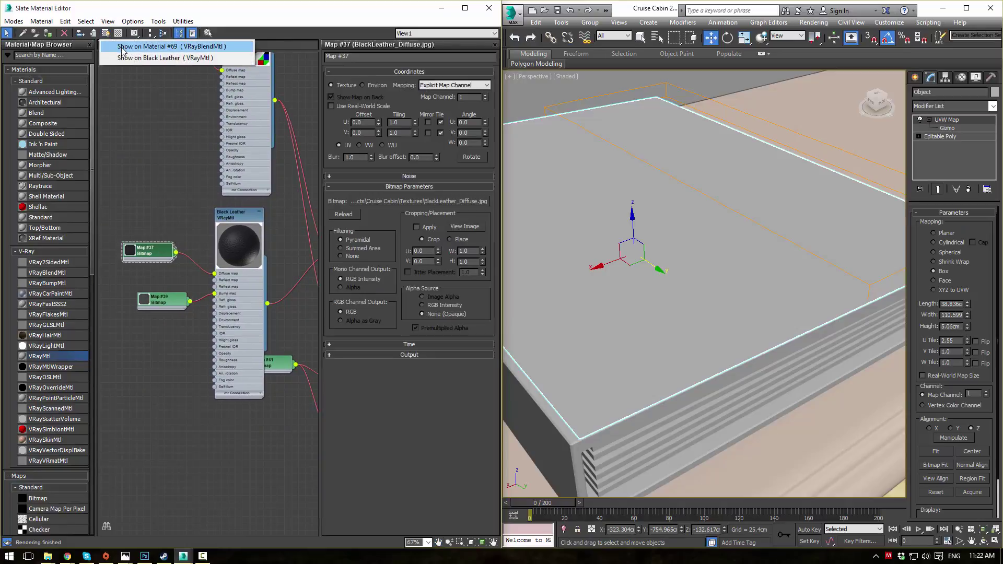
click(123, 47)
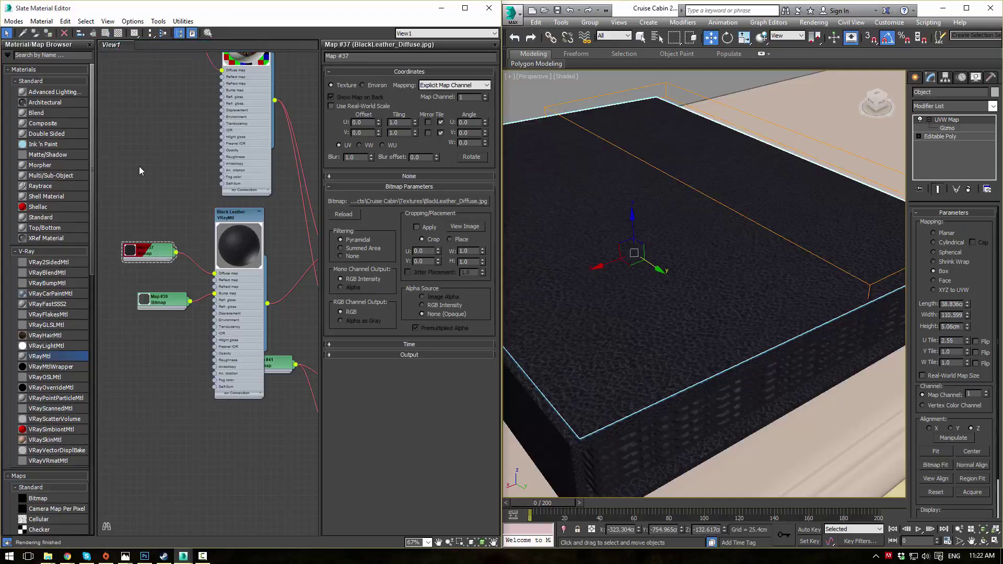
Step: Examine the preview of the blend material, Material #69, and open the parameters of the gold logo material
middle_drag(187, 143, 58, 305)
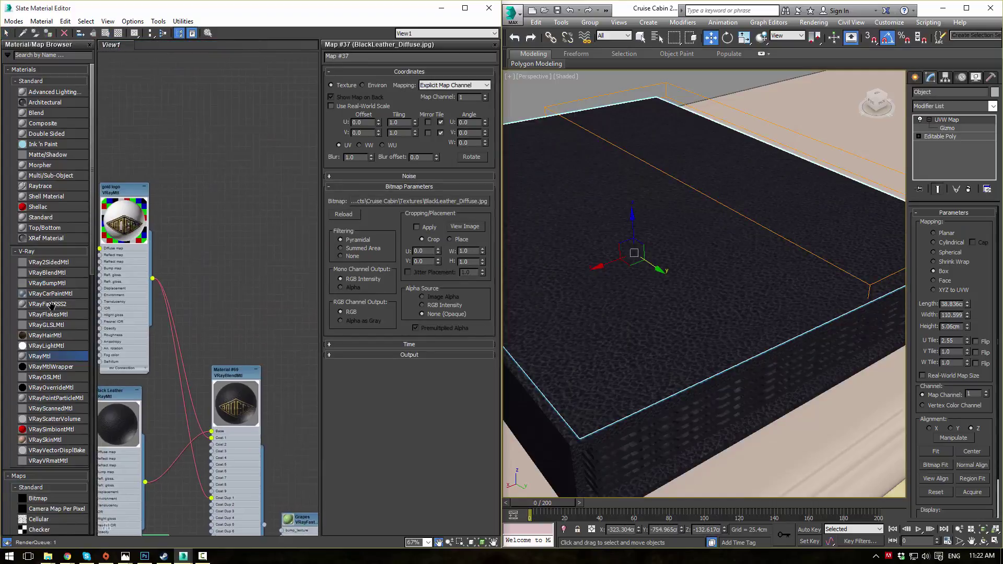
middle_drag(224, 251, 213, 131)
scroll(245, 301, up, 6)
scroll(246, 301, up, 5)
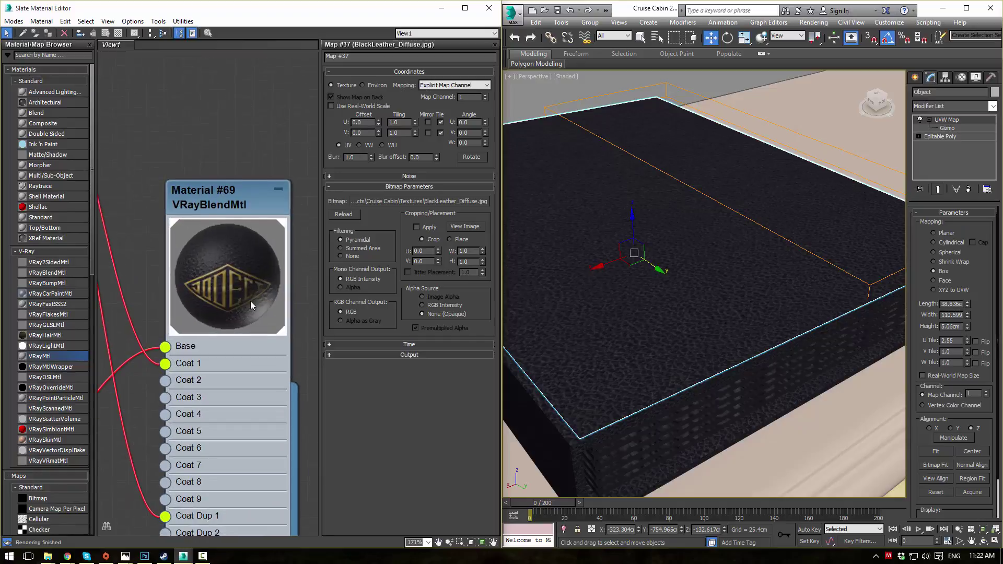
scroll(179, 193, down, 1)
middle_drag(178, 193, 248, 230)
middle_drag(156, 161, 234, 268)
click(156, 75)
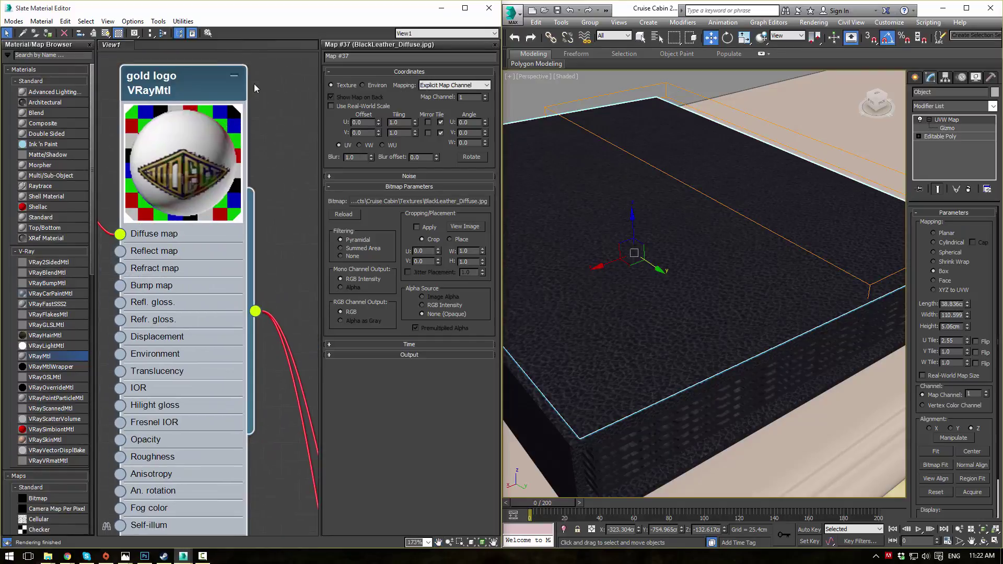
double_click(167, 89)
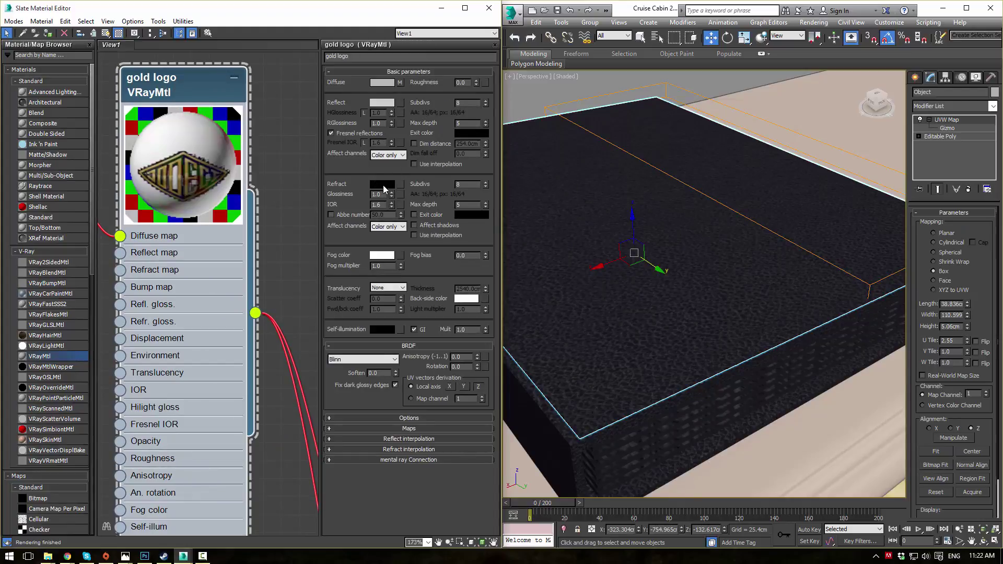
click(382, 184)
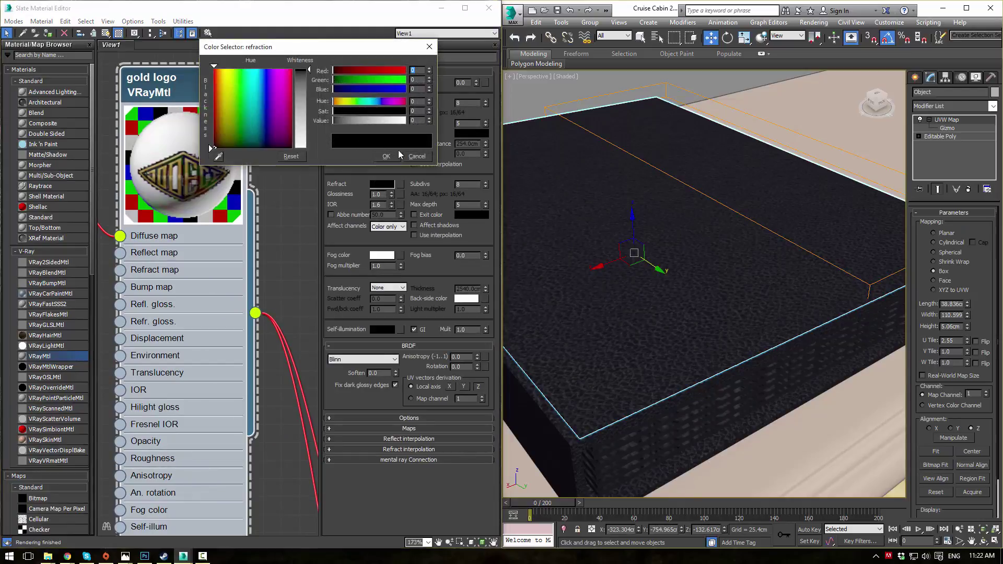
drag(345, 123, 325, 125)
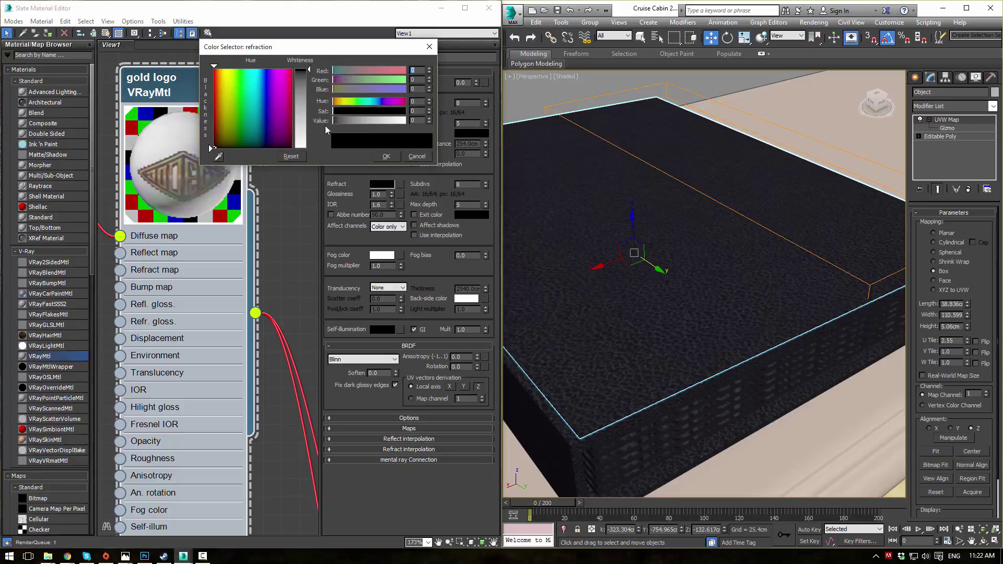
click(416, 157)
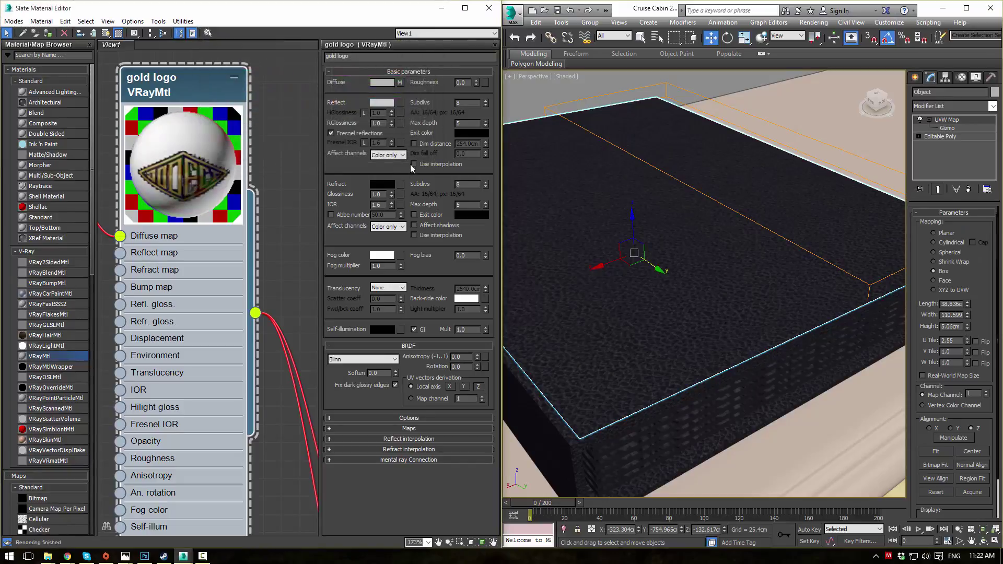
Step: Unlock the Fresnel IOR of the gold logo material and set it to 8, keeping Fresnel reflections on
click(331, 133)
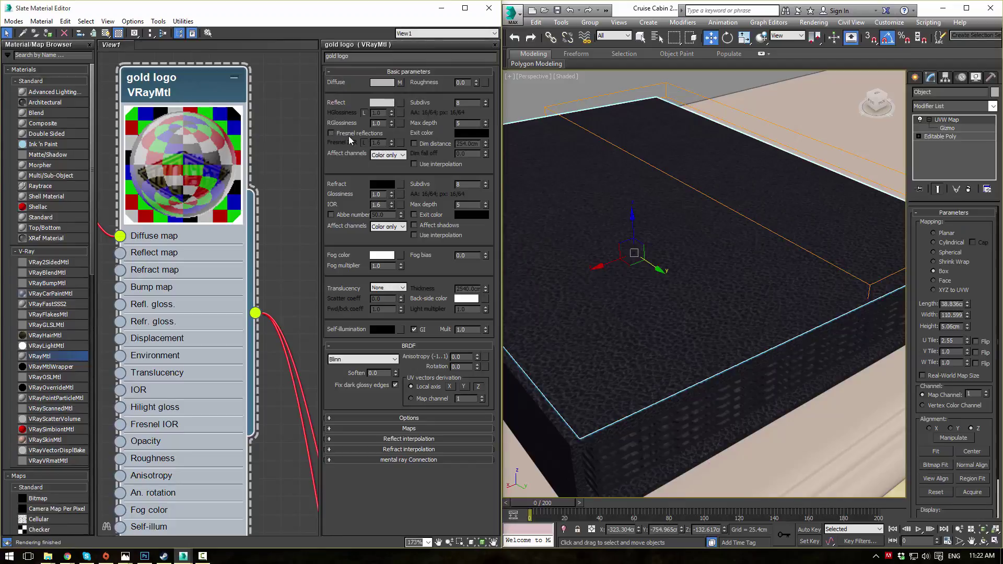
click(349, 135)
click(365, 143)
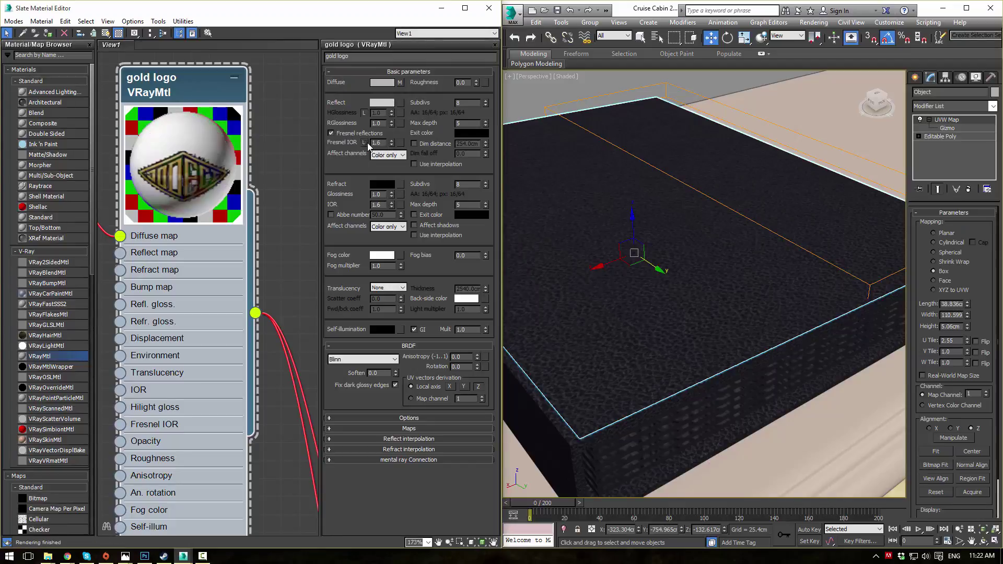
text(8)
key(Return)
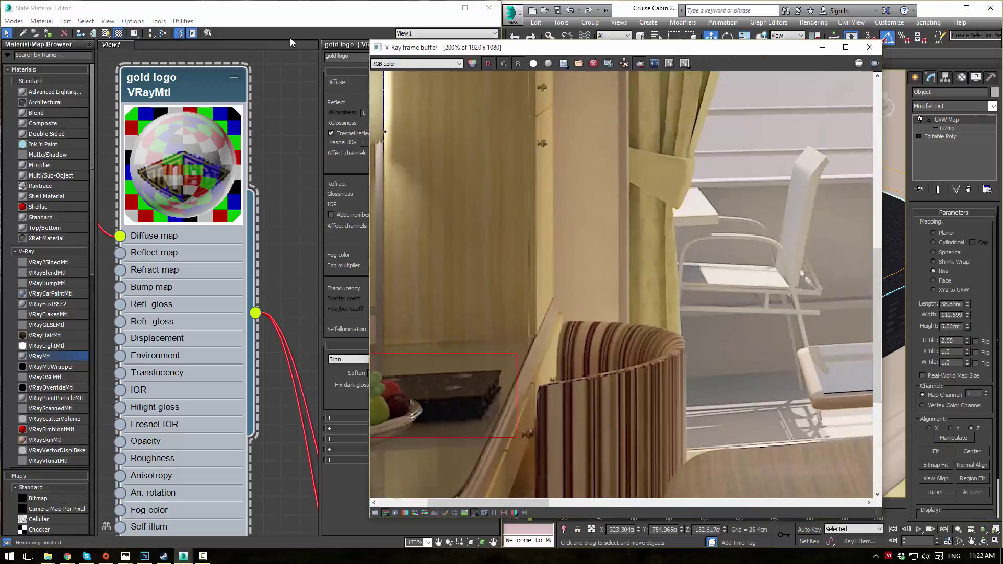
Step: Render the book region from the camera view and inspect the result with the more reflective logo
drag(723, 46, 290, 25)
key(c)
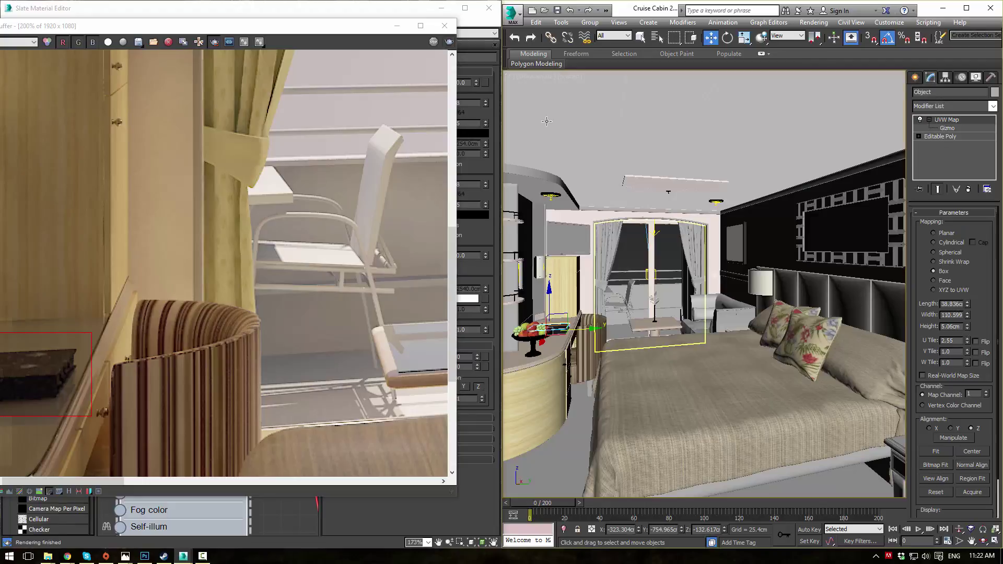
click(449, 43)
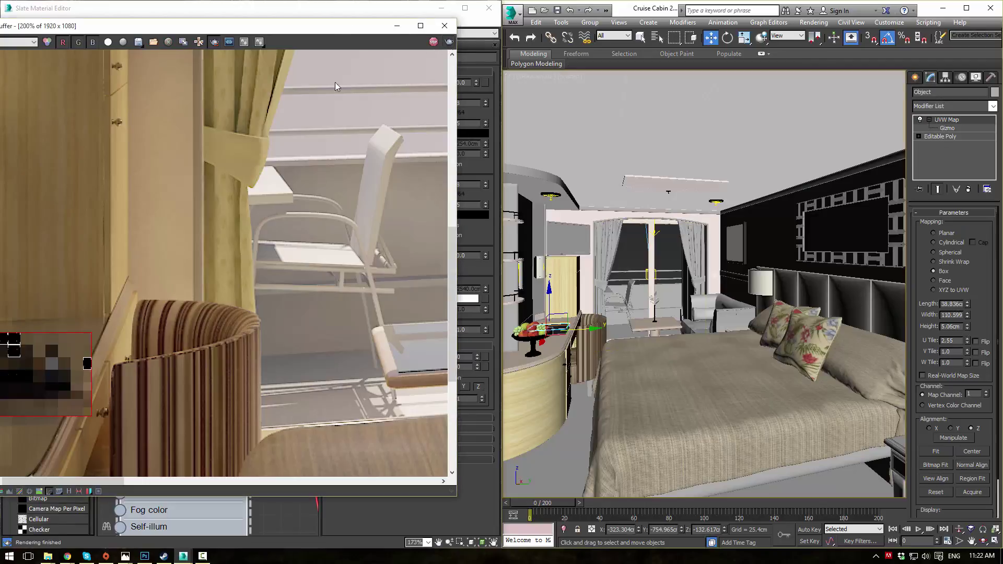
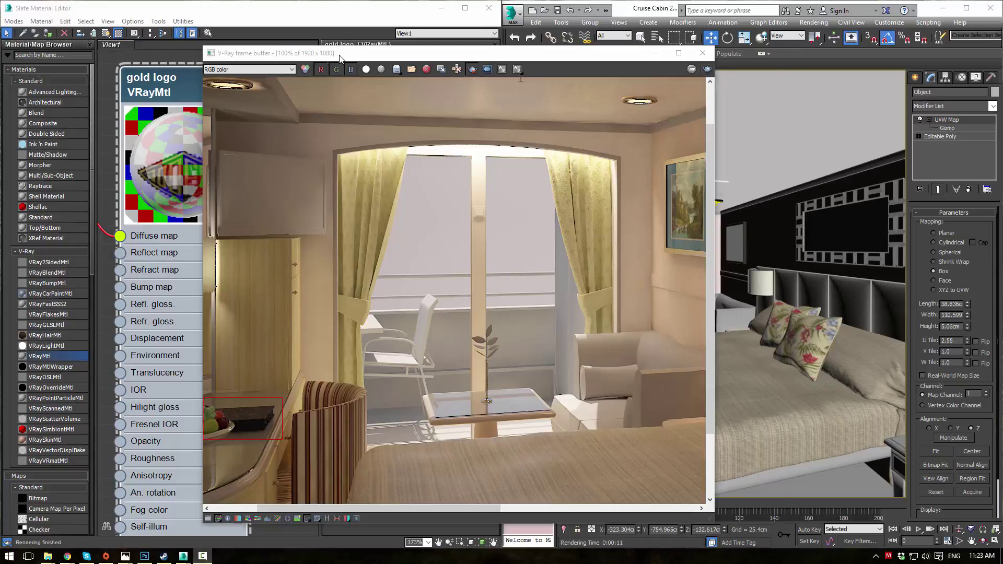
drag(339, 59, 1002, 94)
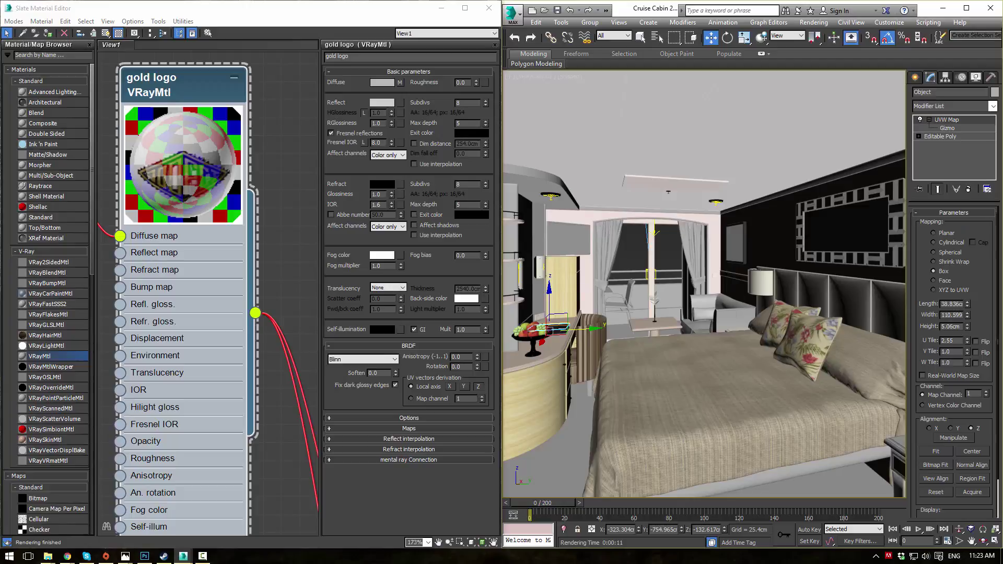
Step: Switch to Photoshop and open BlackLeather_Diffuse.jpg from the Textures folder
key(alt+Tab)
click(29, 7)
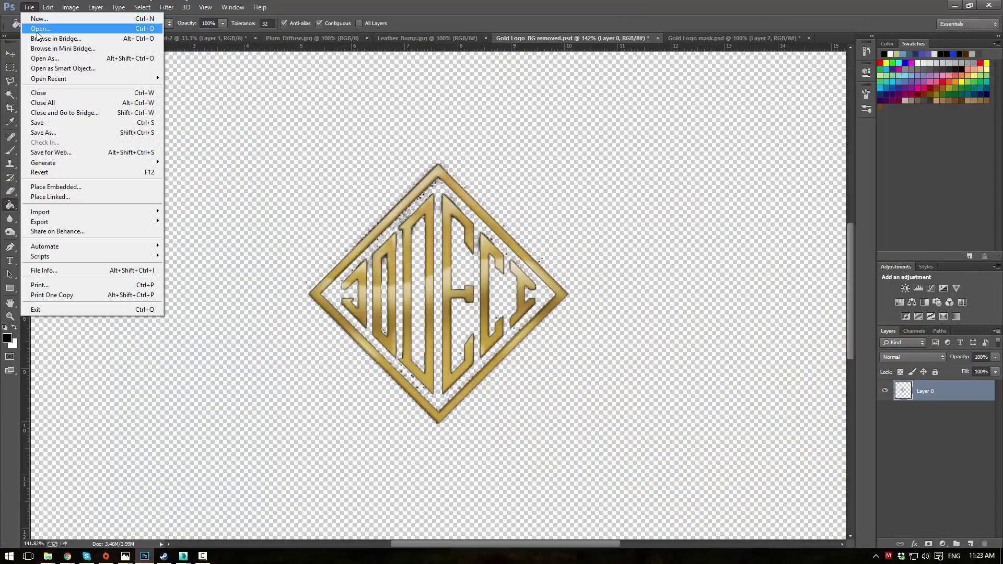
click(351, 98)
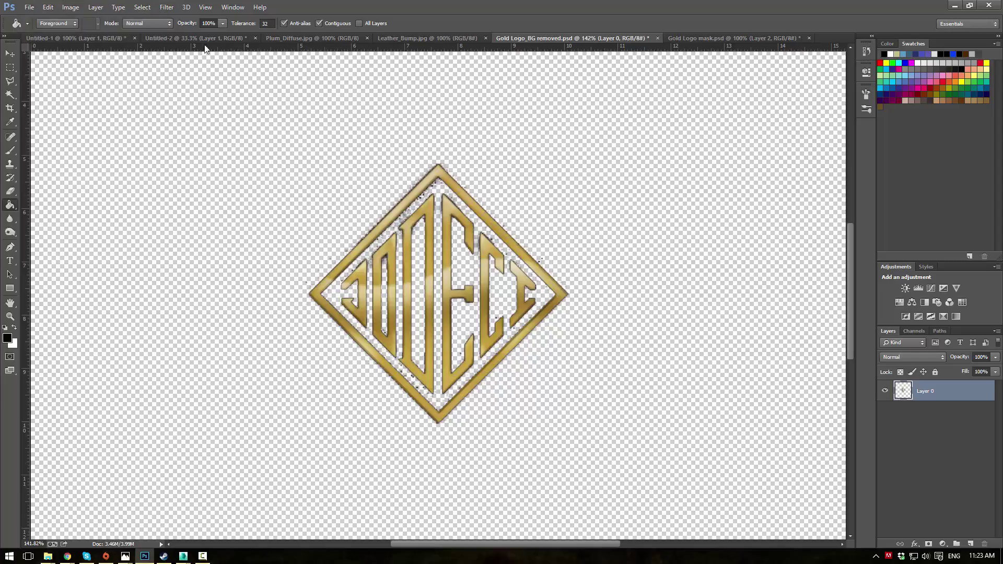
click(30, 9)
click(39, 29)
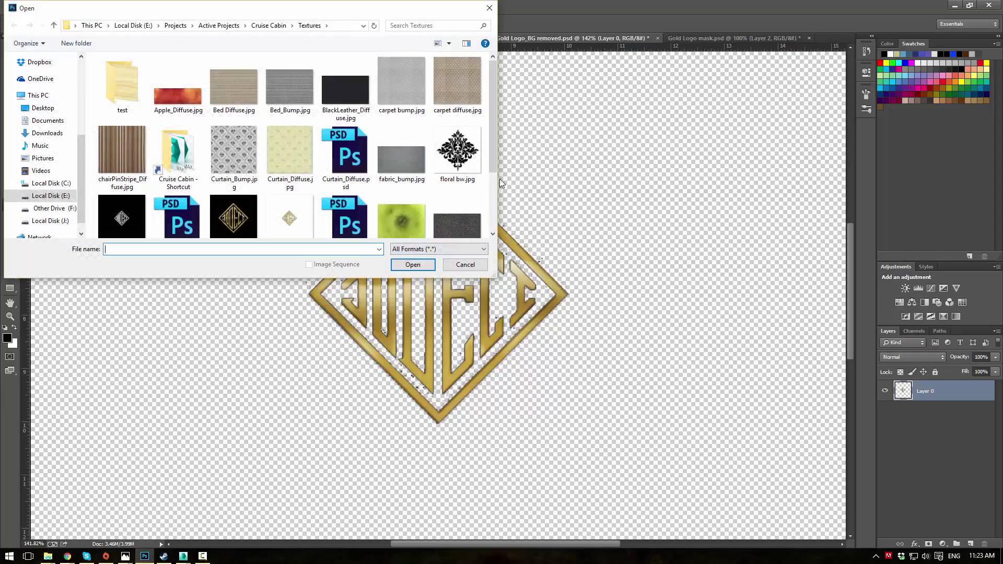
click(345, 89)
click(422, 266)
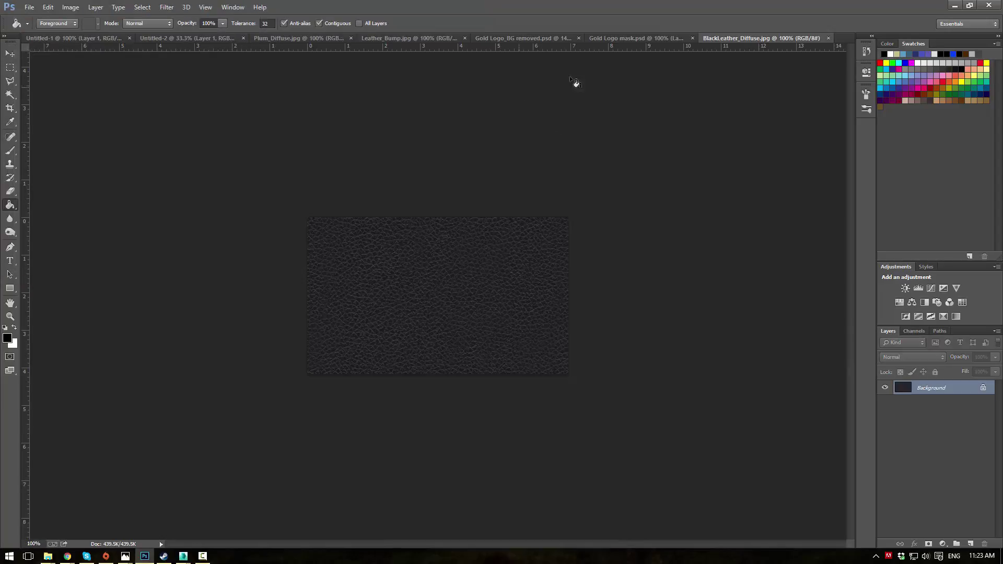
Step: Enlarge the canvas of the black leather image to 300 percent in width and height, anchored at the center
click(71, 8)
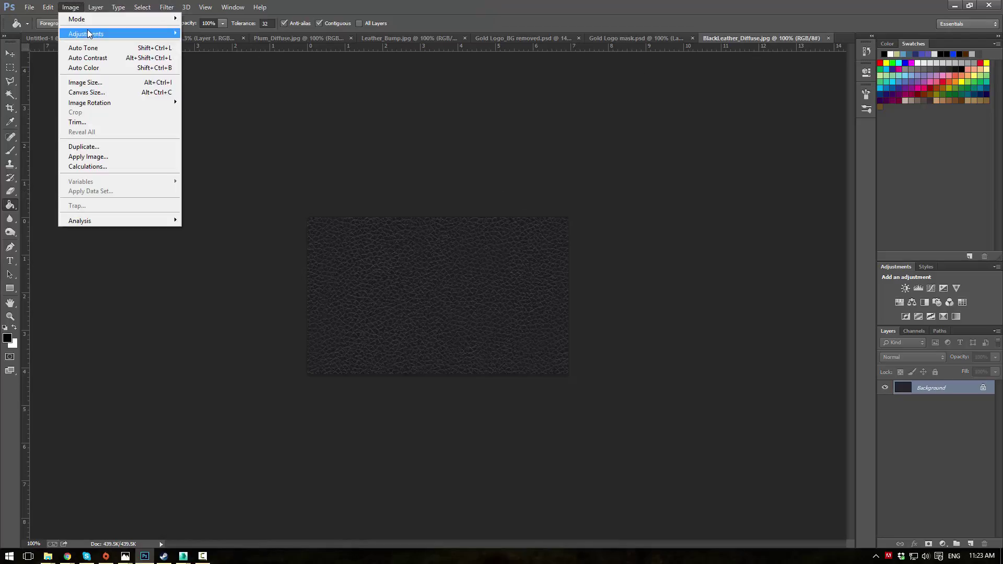
mouse_move(89, 34)
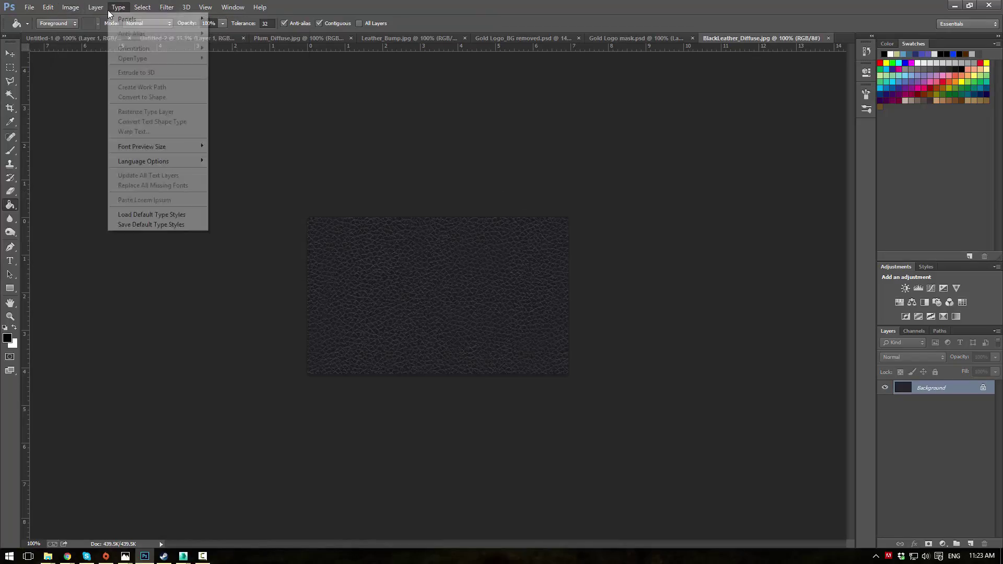
mouse_move(133, 11)
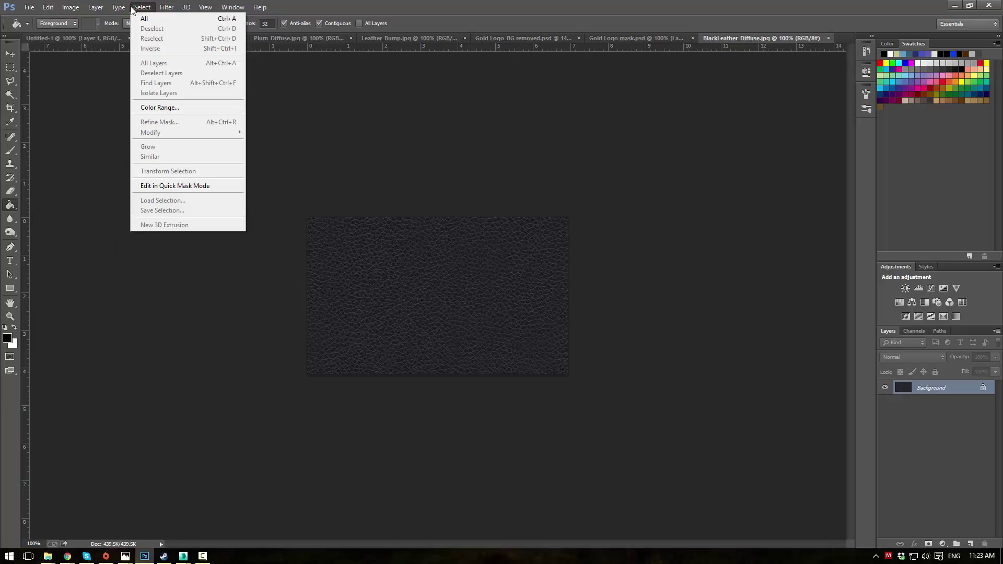
mouse_move(72, 11)
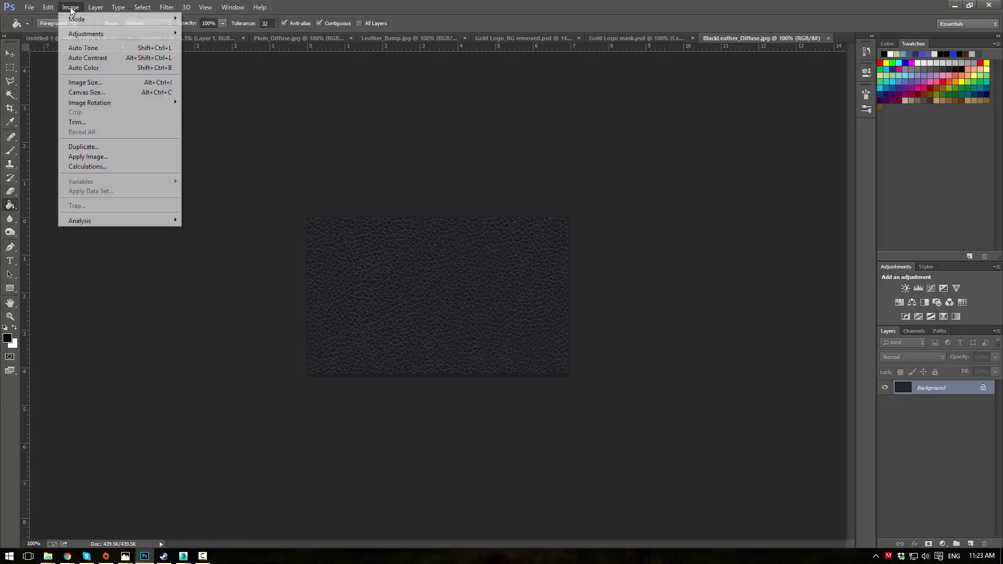
click(88, 92)
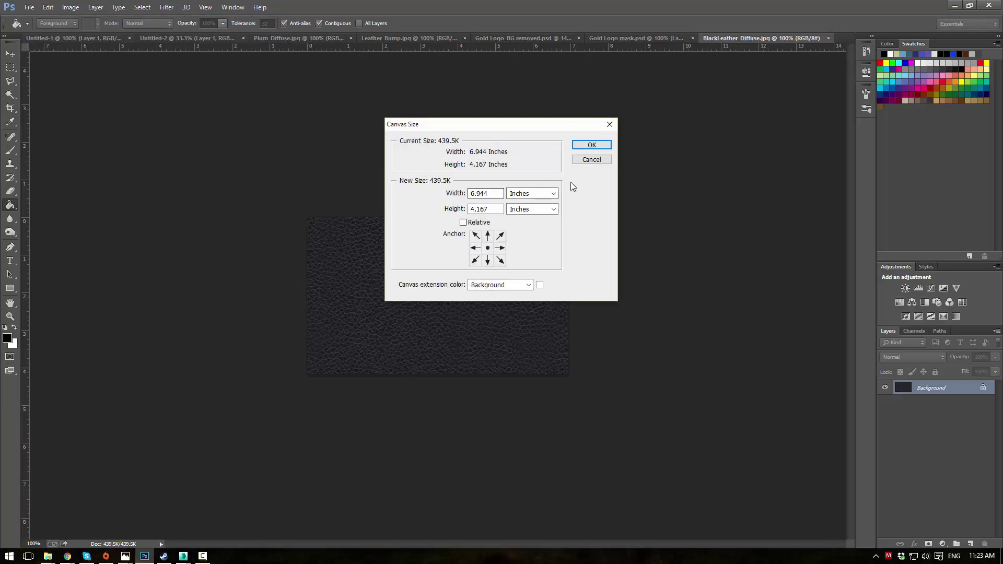
click(530, 193)
click(522, 205)
text(300)
key(Tab)
key(Tab)
text(300)
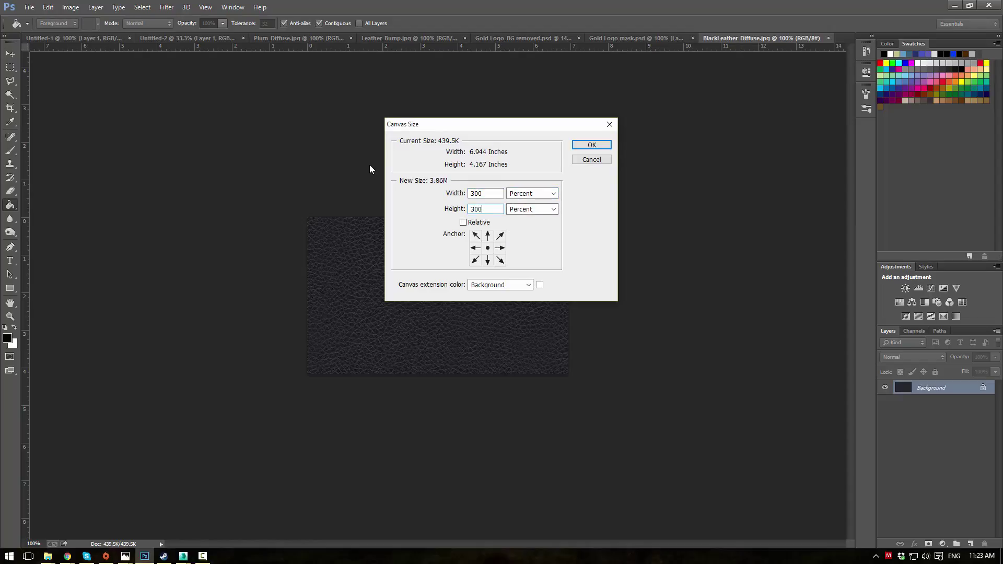
key(Return)
Step: Convert the locked Background of the leather image into a regular layer named Layer 0
alt+scroll(509, 185, down, 2)
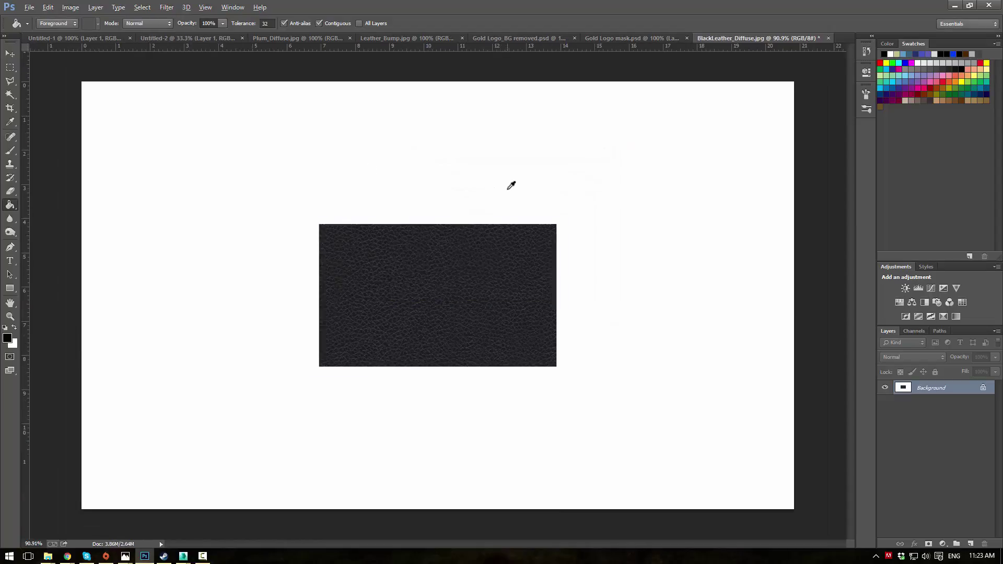
double_click(959, 390)
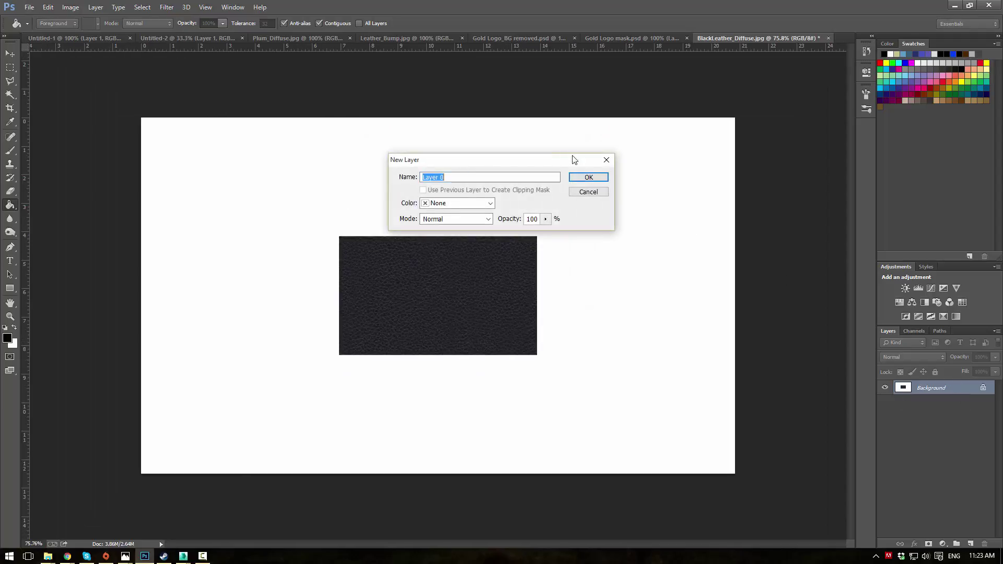
click(586, 175)
Step: Try to offset a duplicate of the whole leather layer up and to the left of the original
key(ctrl+j)
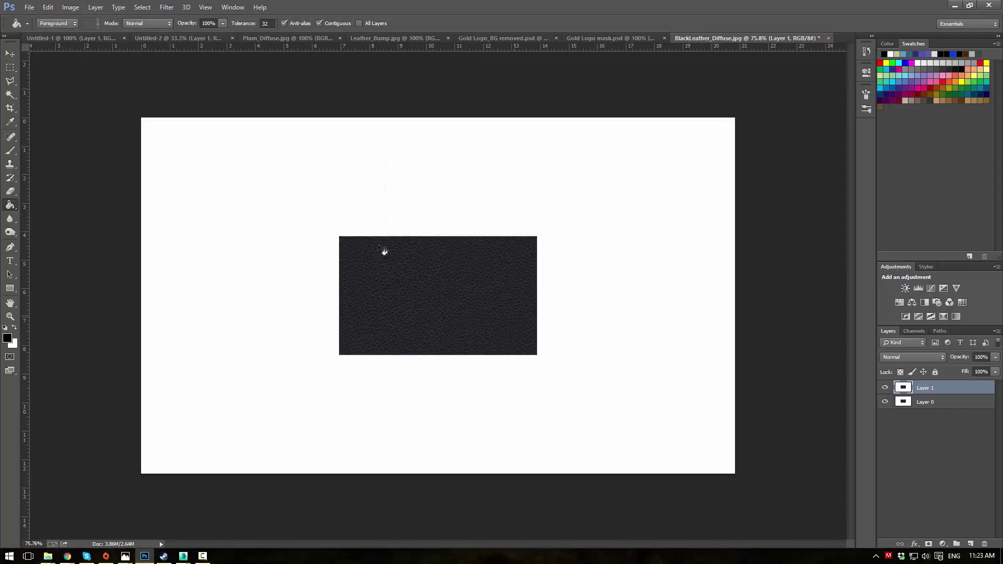
click(10, 54)
drag(403, 322, 366, 307)
key(Delete)
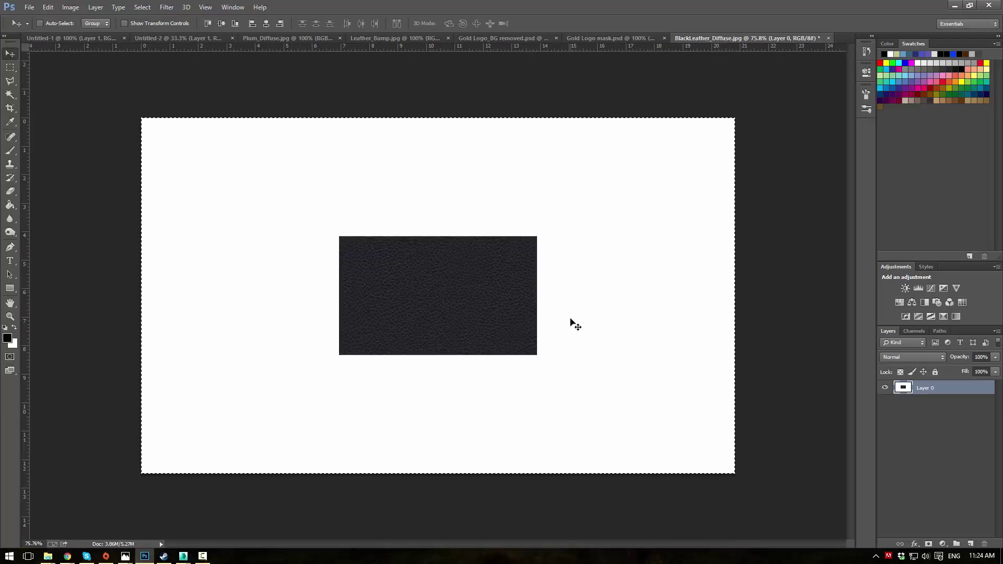
Step: Undo the previous canvas enlargement and layer conversion, and select the entire leather image
key(ctrl+alt+z)
key(ctrl+alt+z)
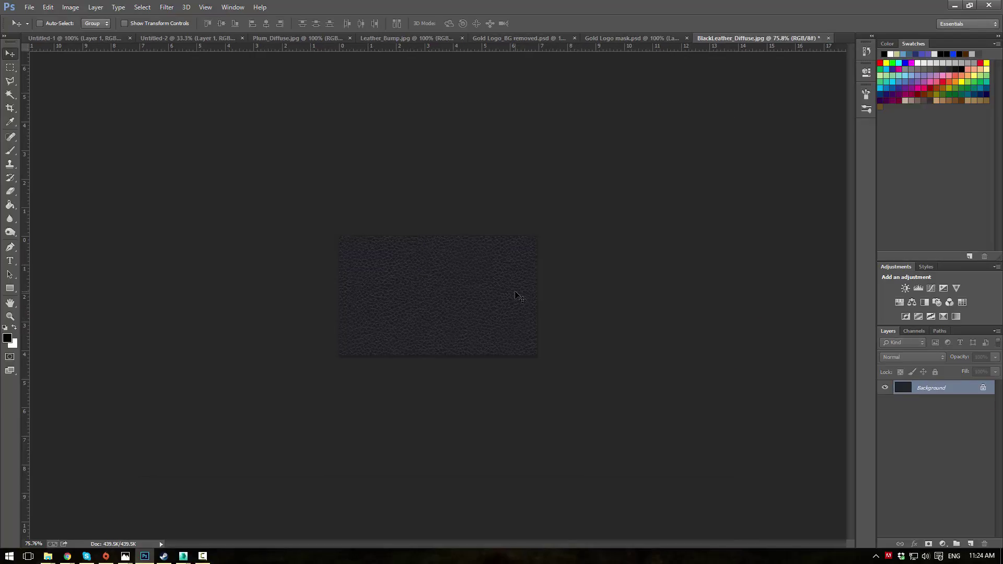
key(ctrl+a)
Step: Enlarge the canvas to 300 percent in width and 300 percent in height, keeping the leather centred
click(70, 7)
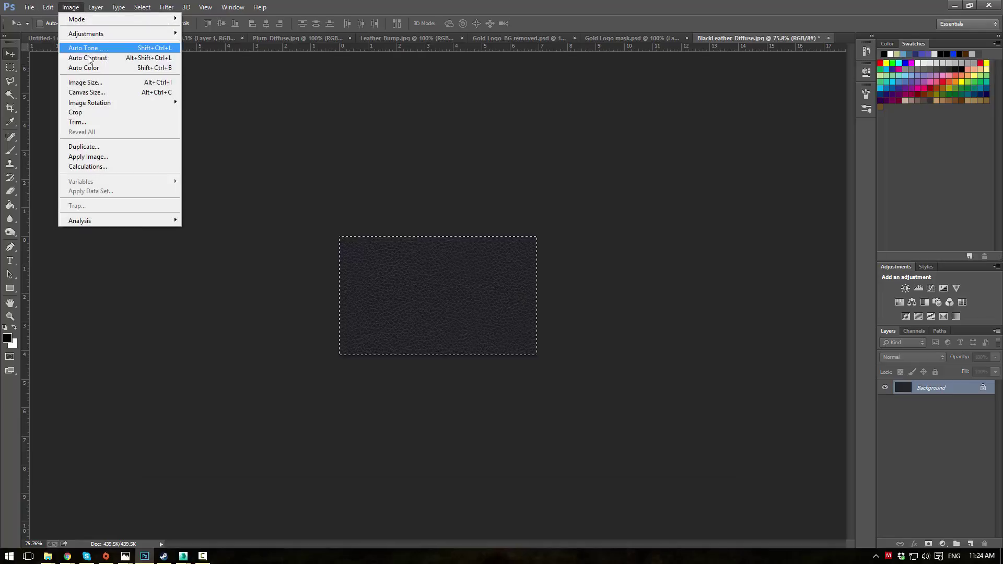
click(131, 92)
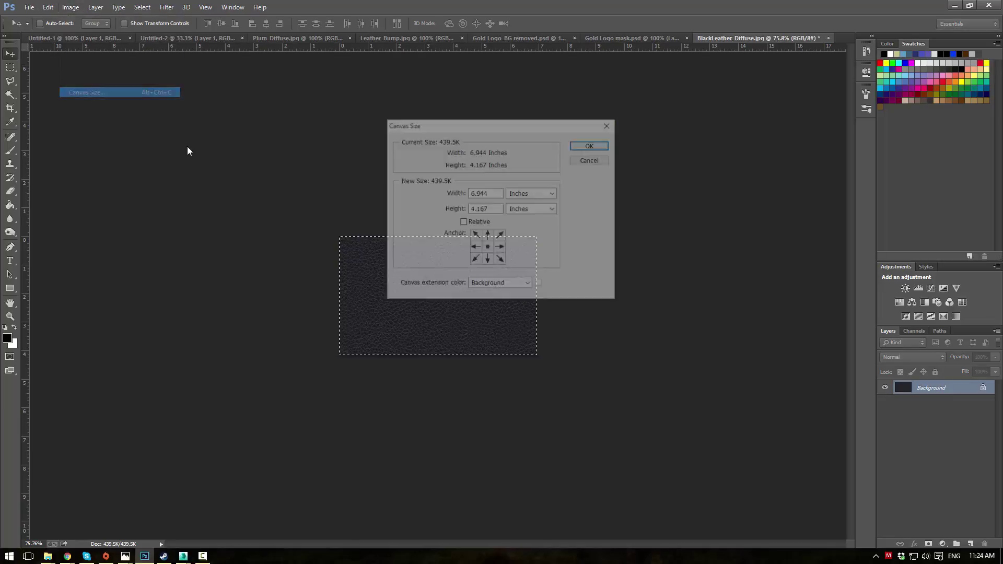
click(526, 194)
click(528, 203)
drag(491, 193, 396, 167)
key(shift+Tab)
text(300)
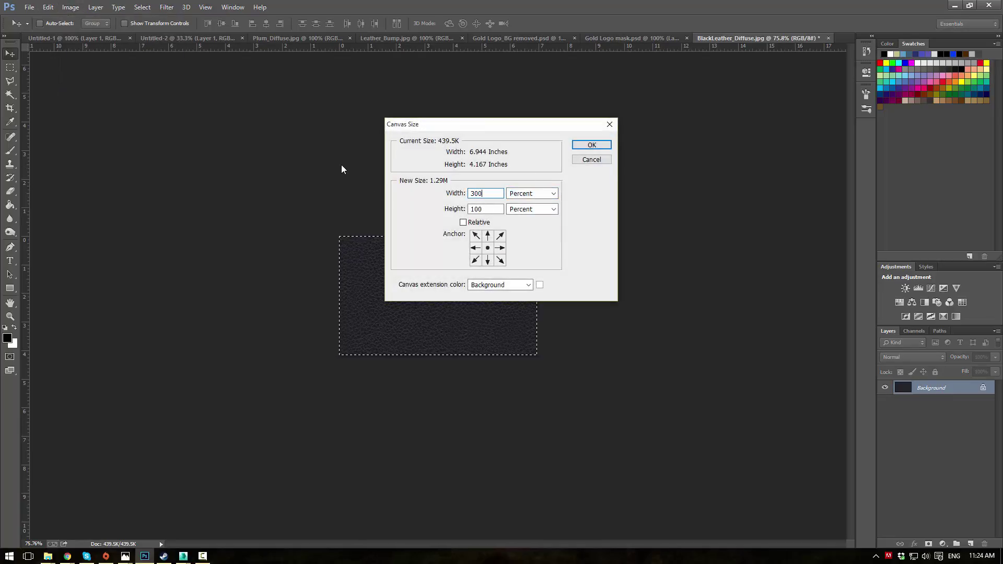
key(Tab)
key(Tab)
text(300)
key(Return)
Step: Place copies of the leather tile directly beside the original on its right and left, filling the middle row
key(ctrl+shift+alt+n)
alt+drag(349, 252, 546, 246)
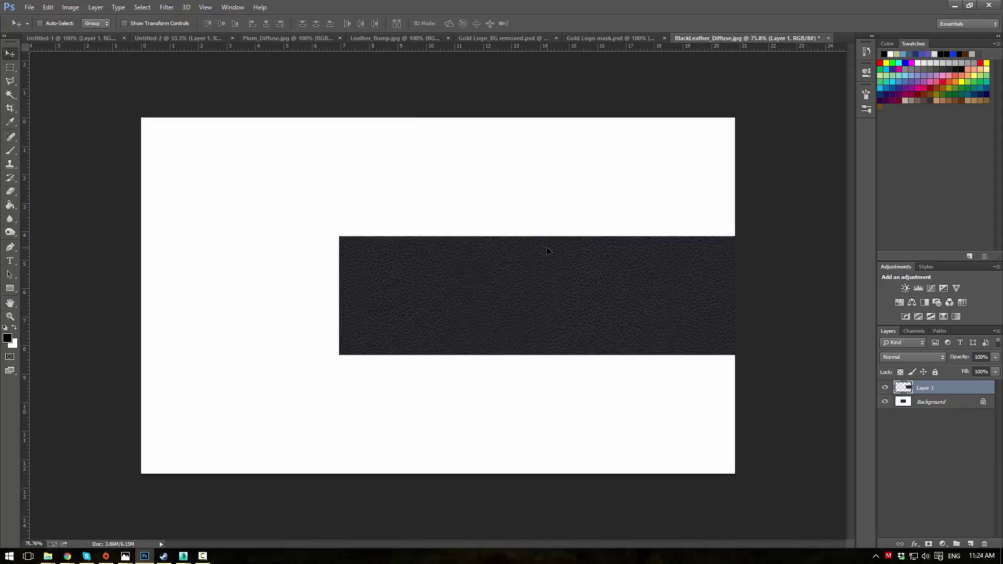
key(ctrl+j)
drag(715, 310, 476, 317)
Step: Merge Layer 1 and Layer 2, the two side copies of the leather, into a single layer
click(10, 68)
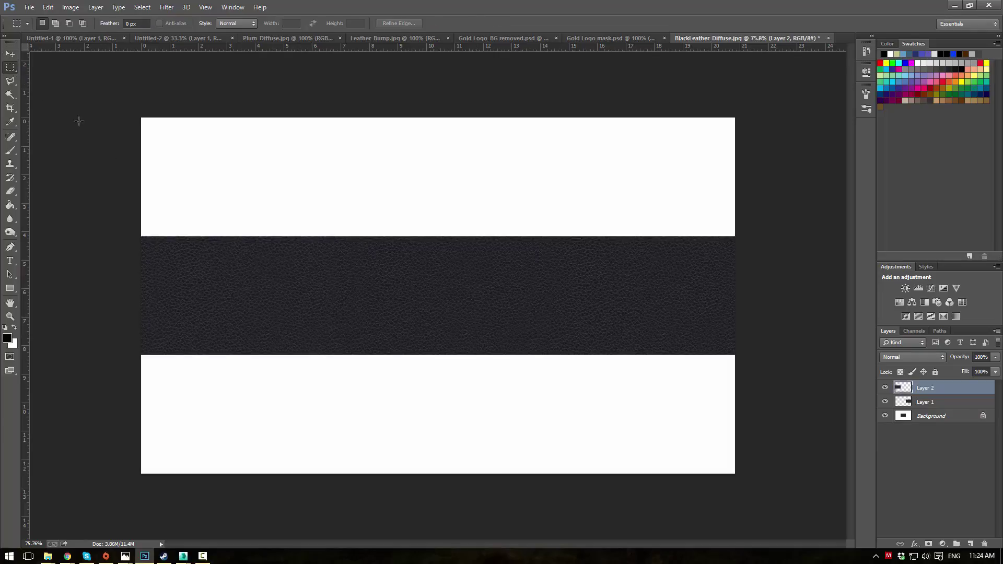
right_click(933, 420)
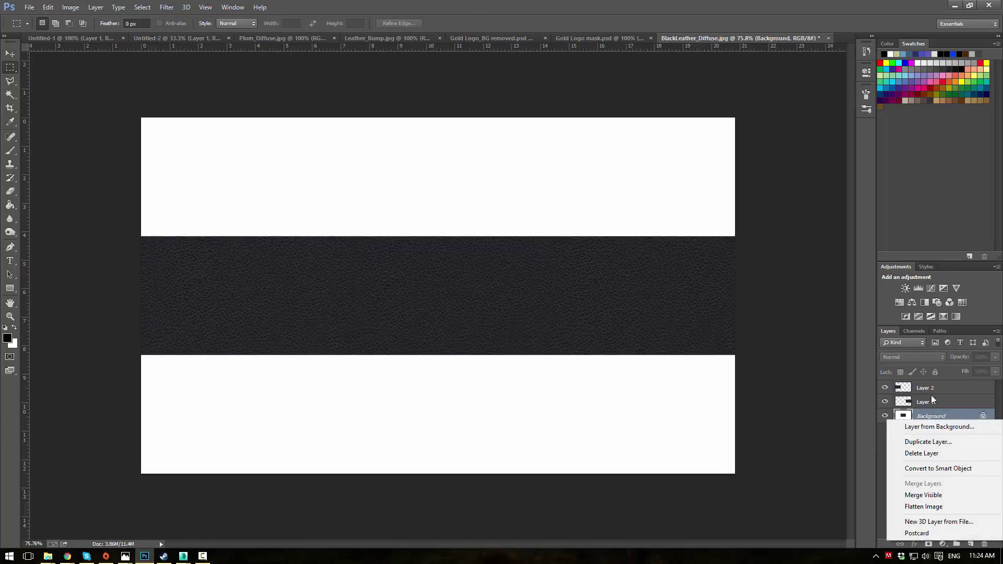
click(930, 390)
double_click(934, 417)
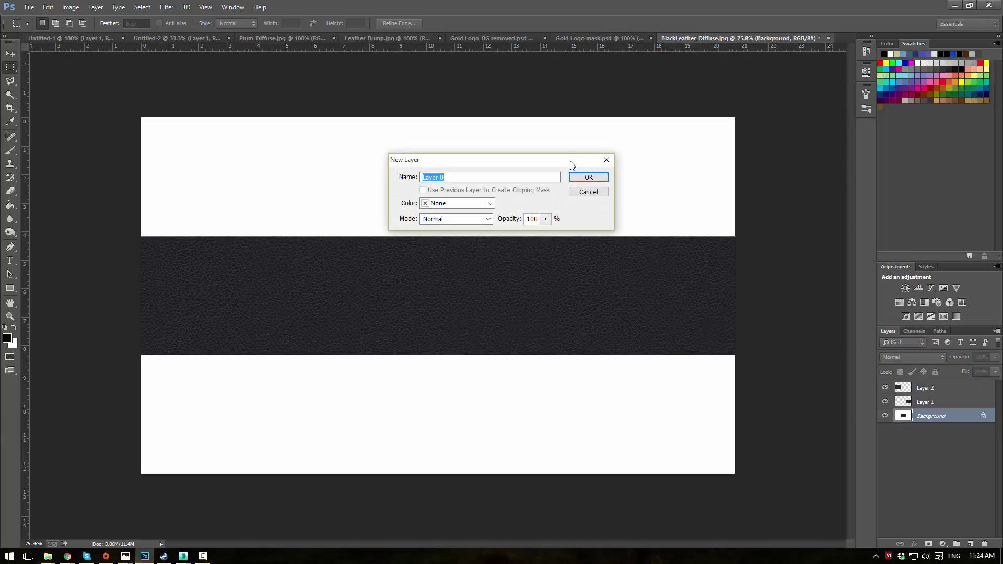
click(587, 191)
click(928, 387)
shift+click(928, 402)
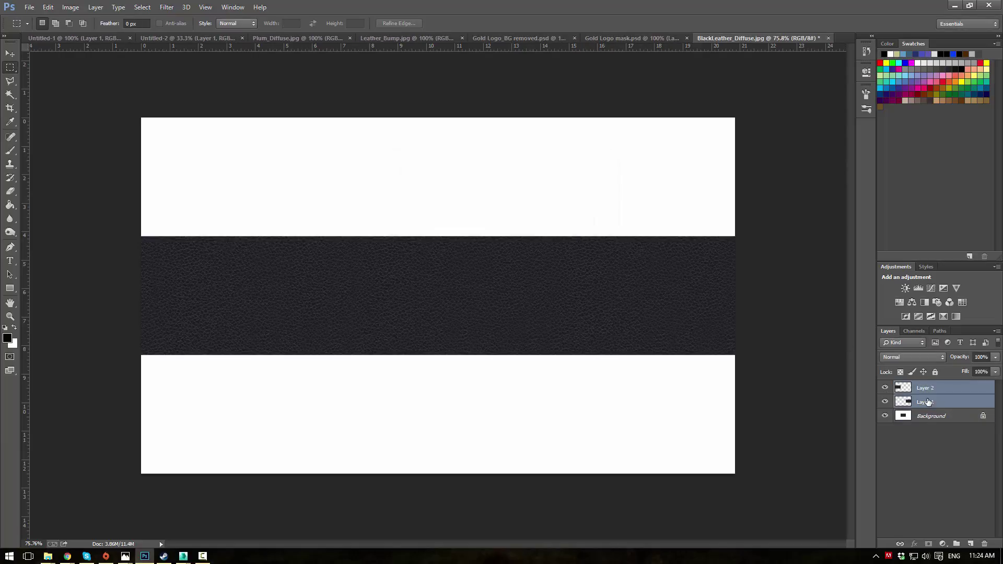
right_click(928, 401)
click(812, 385)
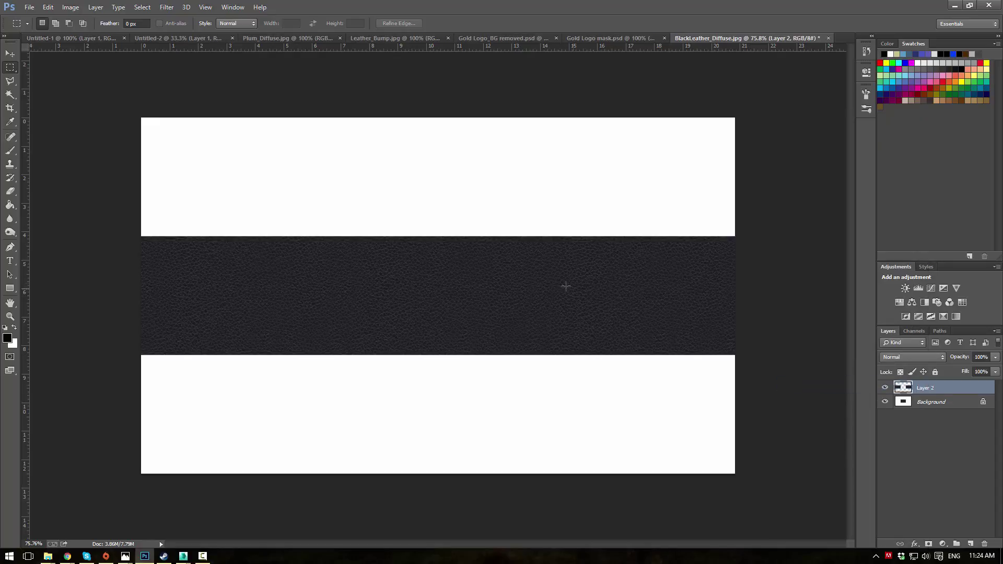
Step: Duplicate the merged side tiles twice, moving one copy up to the top row and the other down to the bottom row
key(ctrl+a)
key(ctrl+j)
click(10, 54)
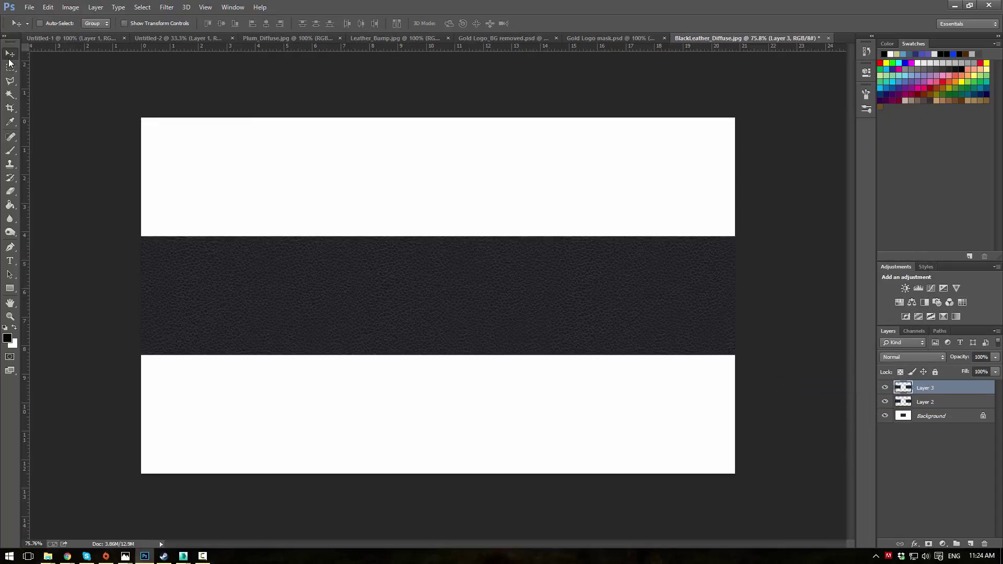
drag(262, 224, 266, 141)
key(ctrl+v)
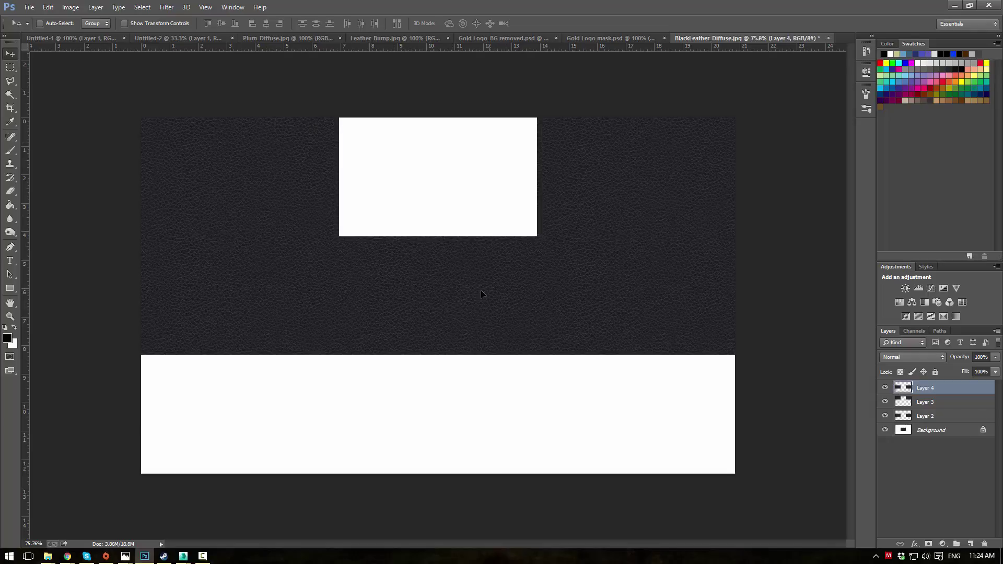
drag(492, 235, 491, 357)
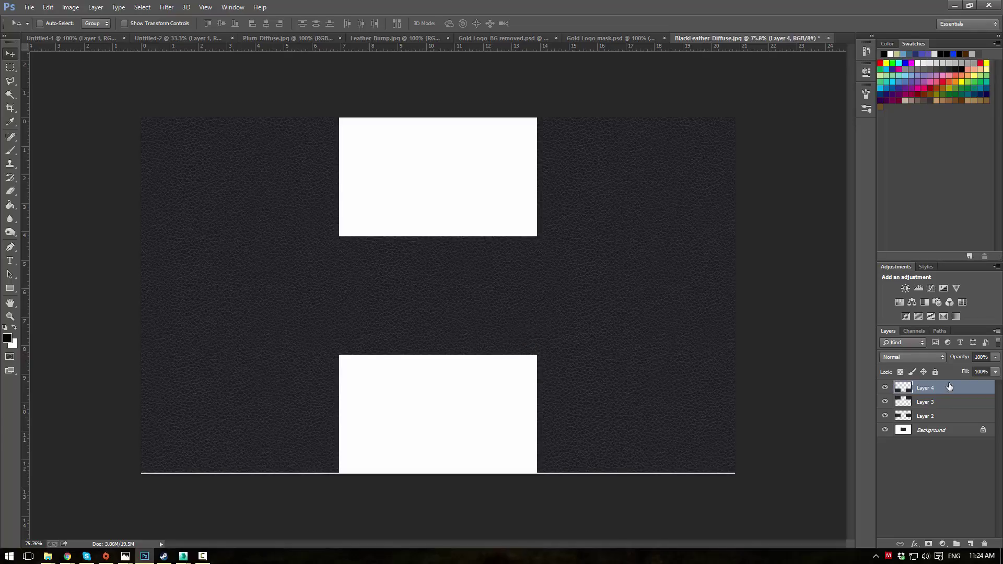
Step: Select a rectangle from the canvas centre to its upper-left corner, copy the leather inside it from Layer 3, and paste it as a new layer
click(10, 67)
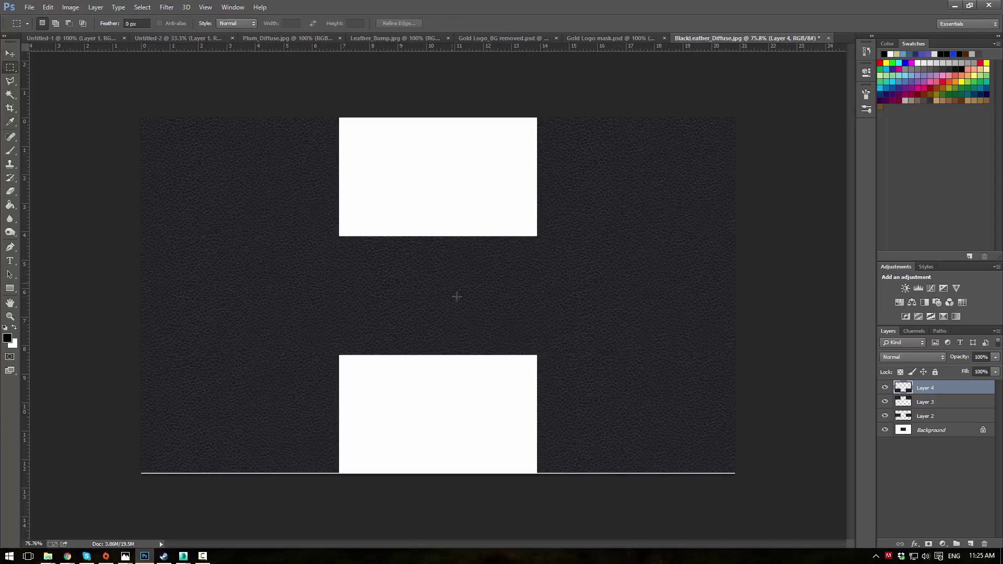
drag(456, 297, 141, 118)
key(ctrl+c)
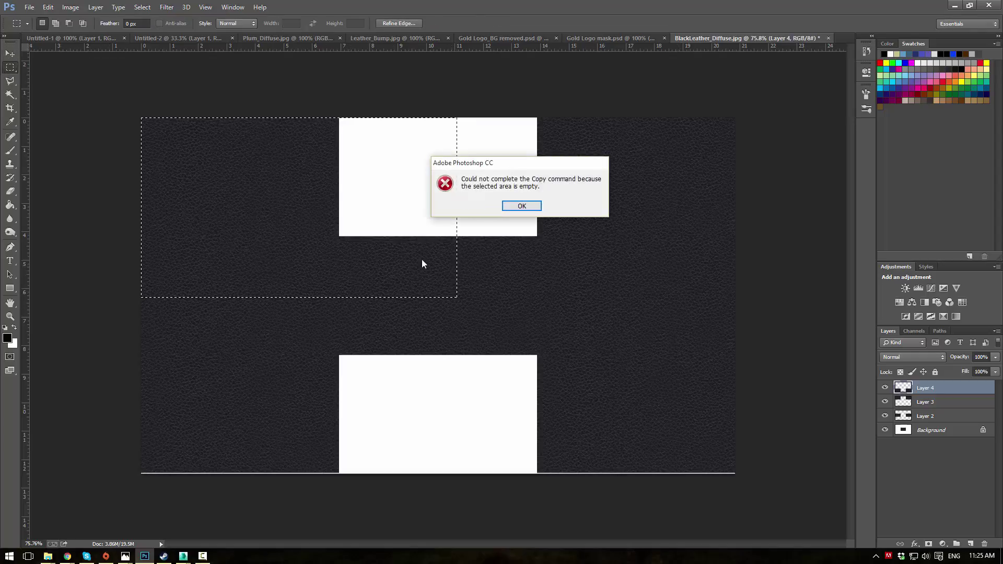
click(519, 204)
click(931, 406)
key(ctrl+c)
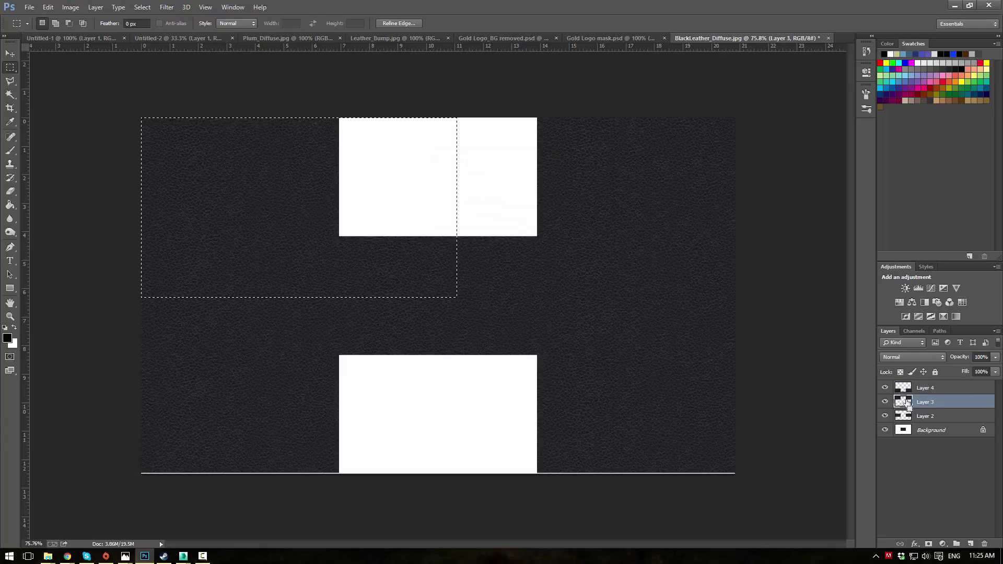
key(ctrl+v)
Step: Move the pasted leather patch over the white gap in the top row and a duplicate over the gap in the bottom row
drag(359, 218, 472, 223)
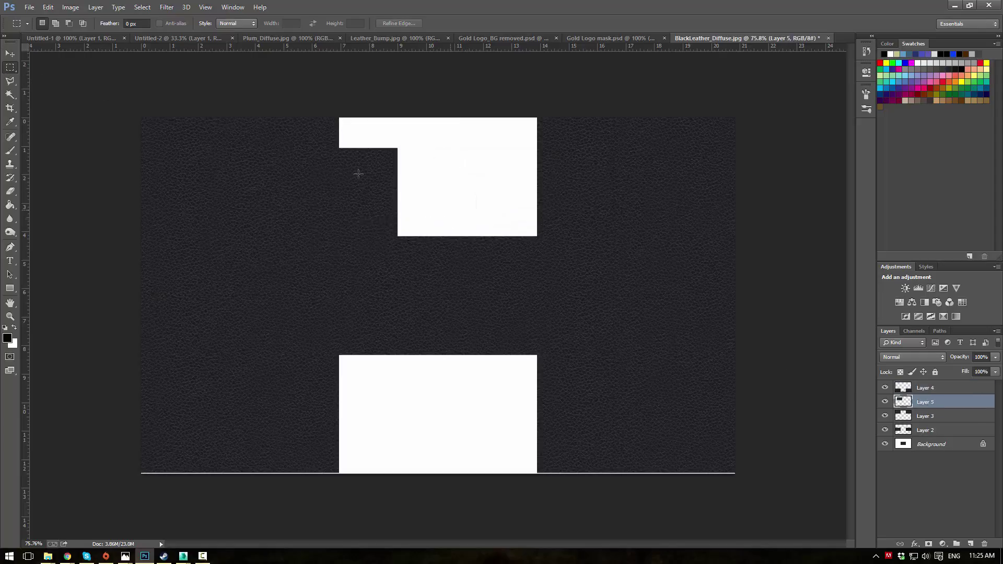
click(257, 169)
click(9, 57)
drag(290, 143, 431, 172)
key(ctrl+j)
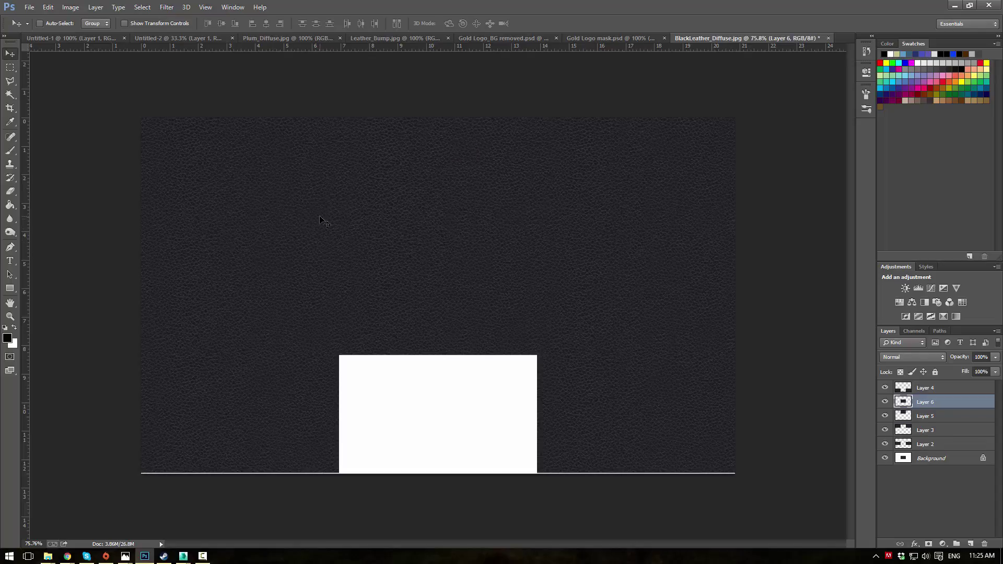
drag(320, 222, 319, 333)
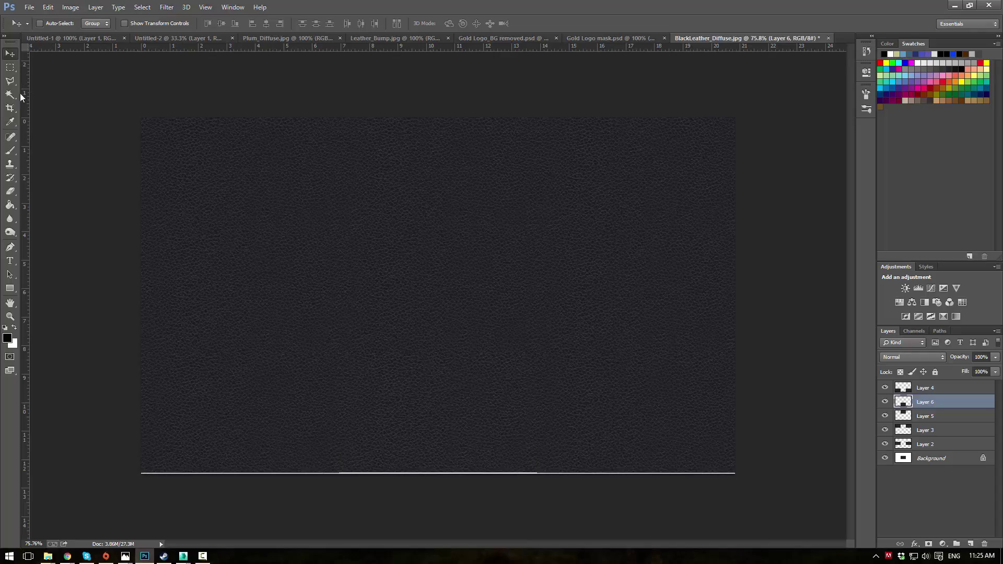
Step: Convert the locked Background into a regular layer with the default settings
double_click(936, 456)
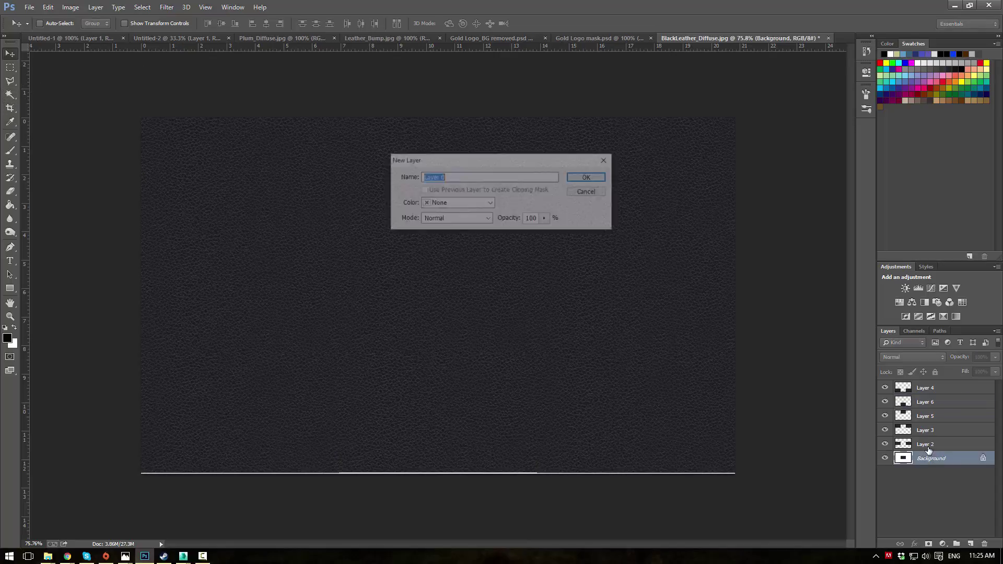
click(596, 179)
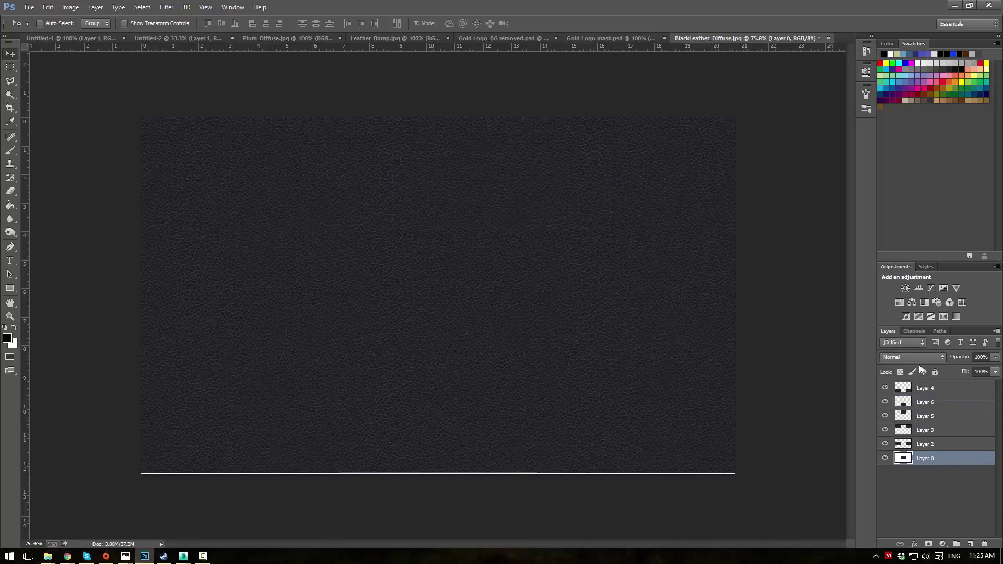
right_click(938, 459)
click(708, 267)
Step: Select all layers from Layer 4 to Layer 0 and merge them into one leather layer
click(922, 391)
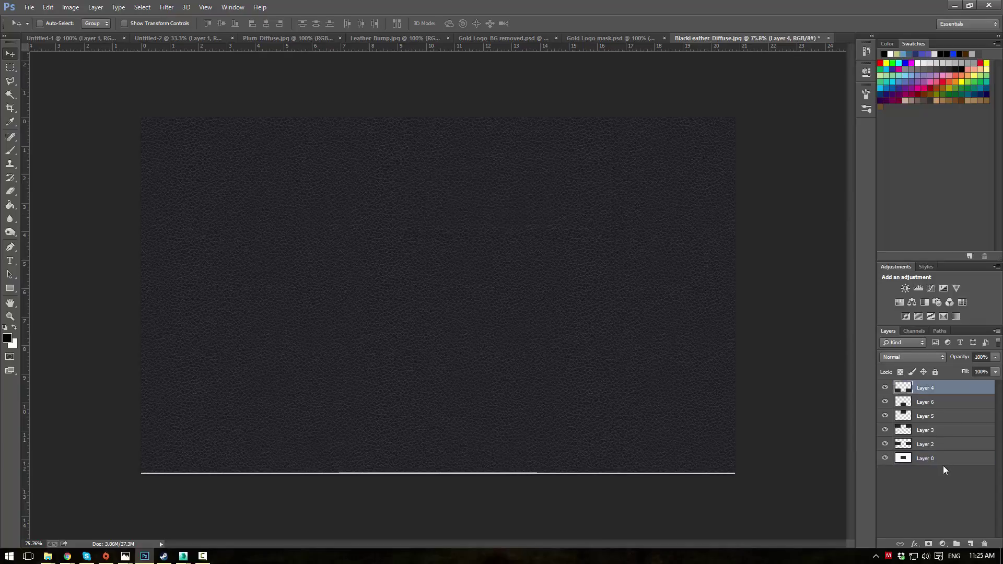
click(943, 467)
click(926, 391)
shift+click(928, 444)
shift+click(931, 458)
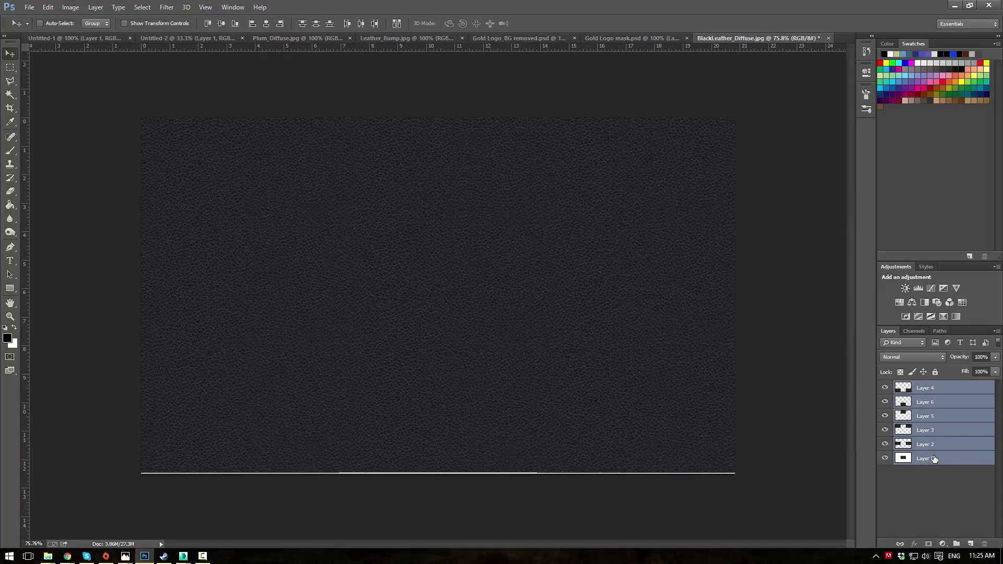
right_click(934, 459)
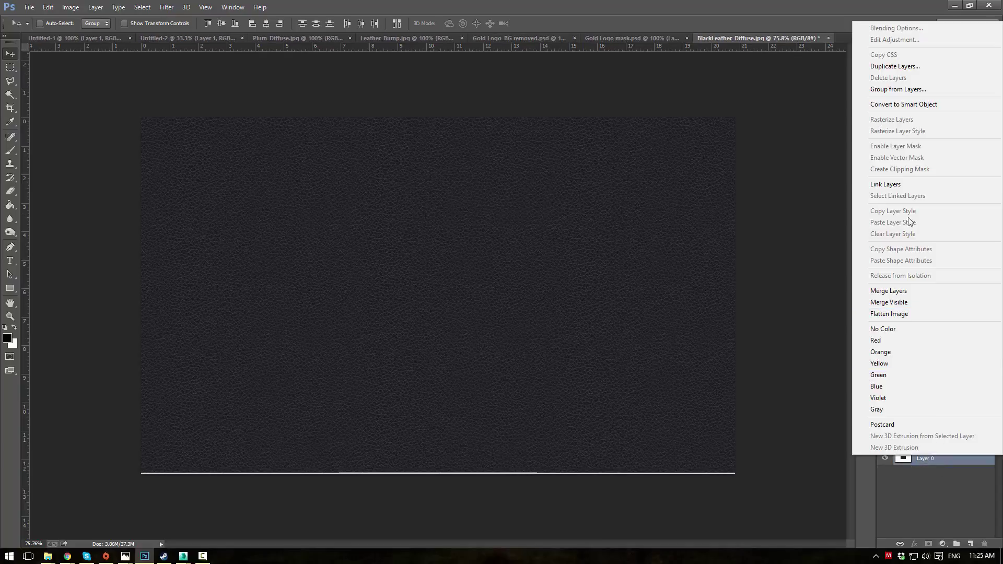
click(893, 302)
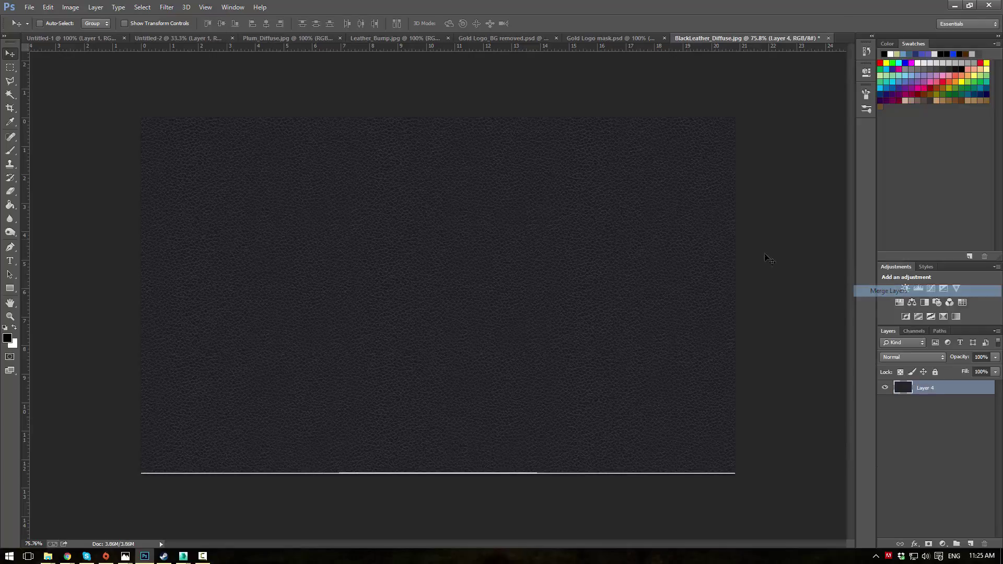
Step: Crop the canvas slightly at its lower edge to remove the thin white strip
click(10, 79)
click(10, 107)
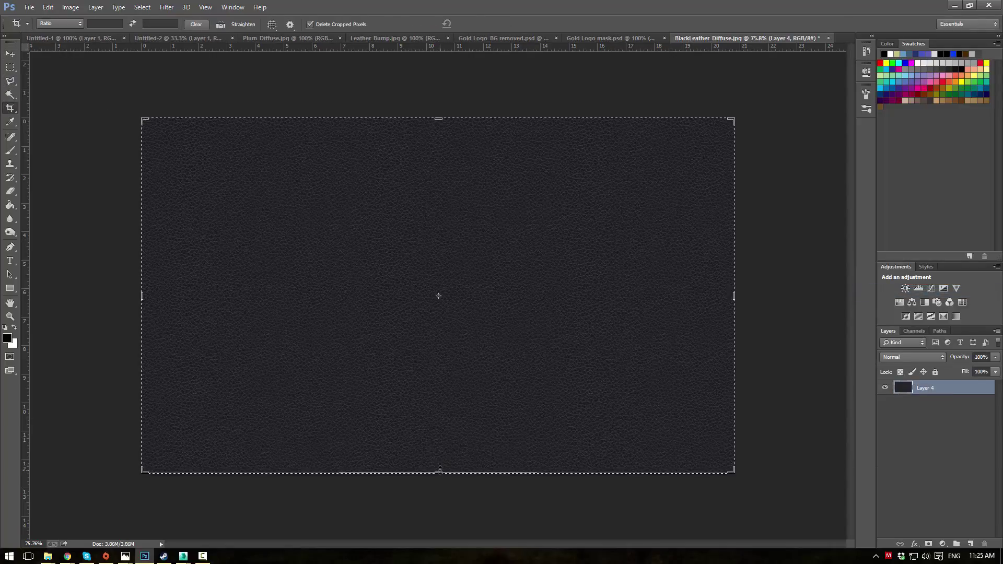
drag(439, 469, 440, 467)
key(Return)
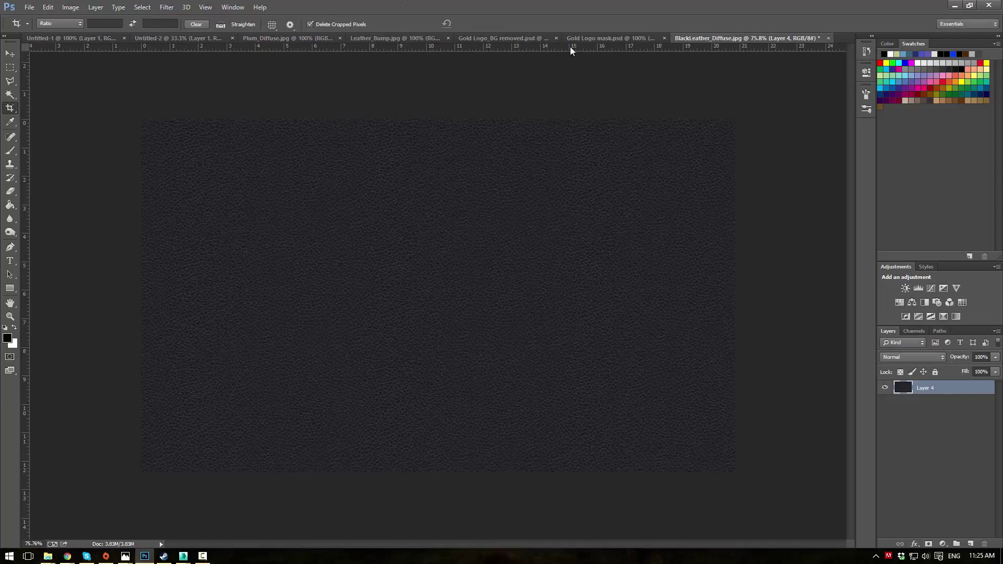
Step: Copy the gold logo from Gold Logo_BG removed.psd and paste it into BlackLeather_Diffuse.jpg above the leather
click(590, 38)
click(491, 38)
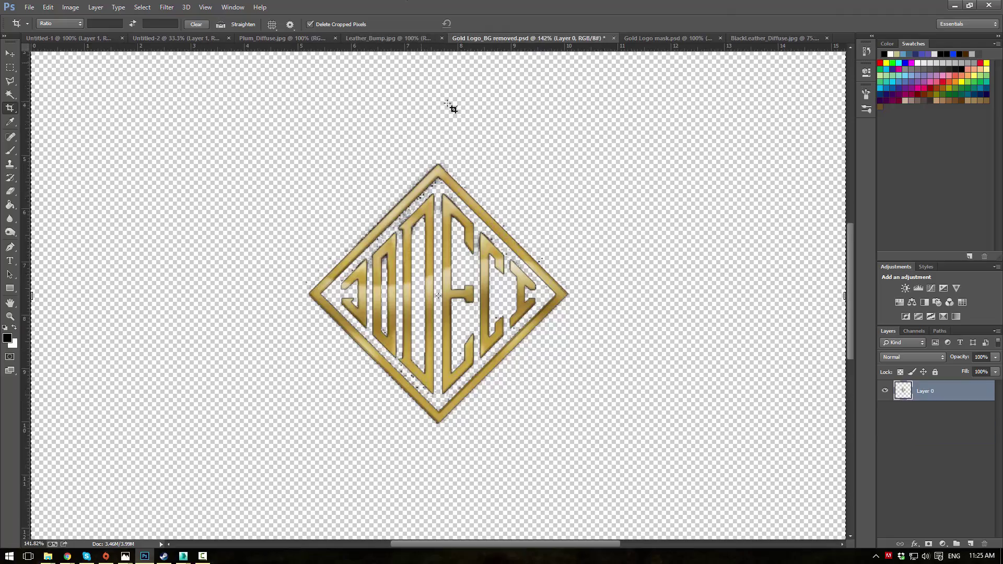
key(ctrl+v)
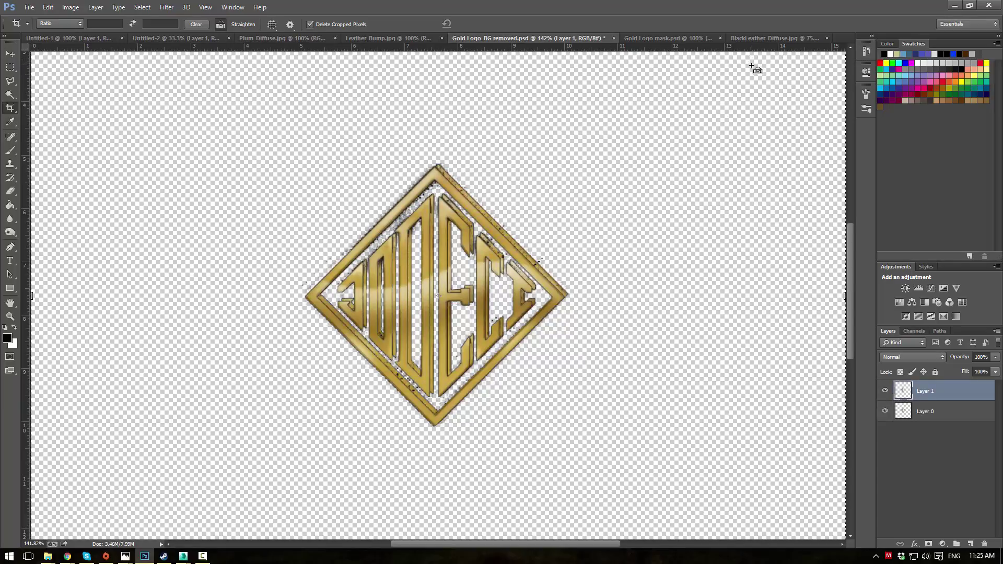
click(754, 38)
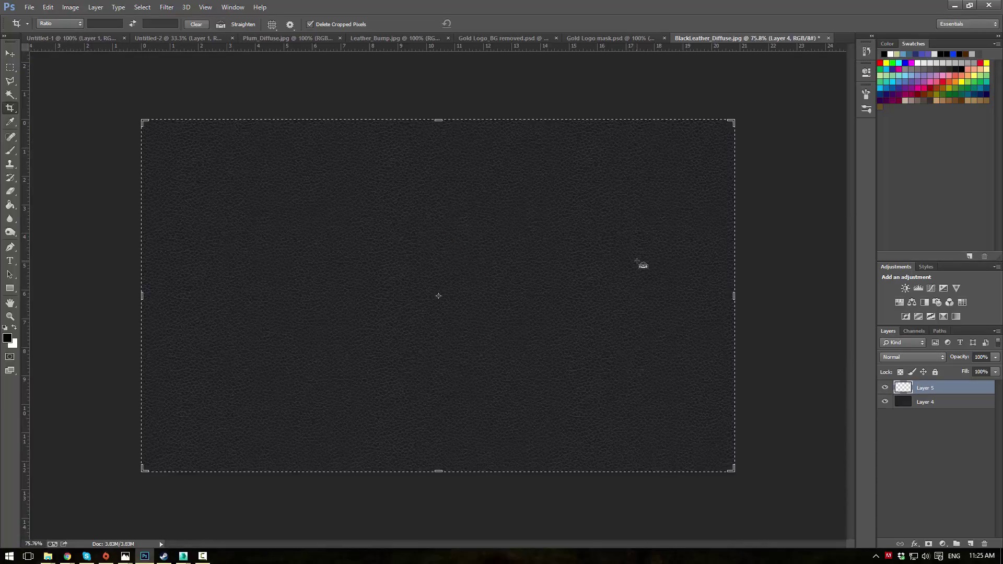
Step: Rotate the pasted gold logo by -90 degrees with Free Transform and apply it
click(48, 8)
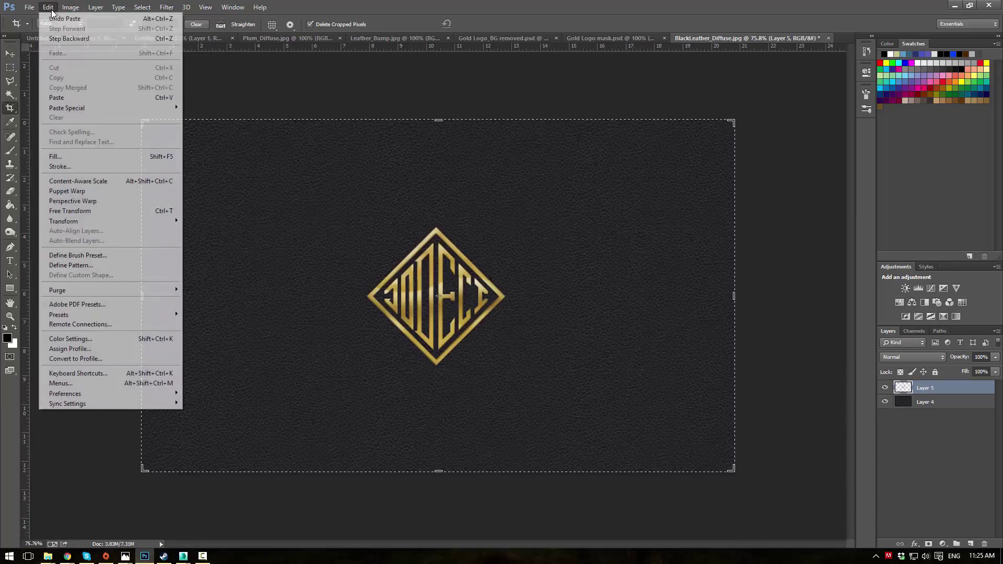
click(220, 24)
key(ctrl+t)
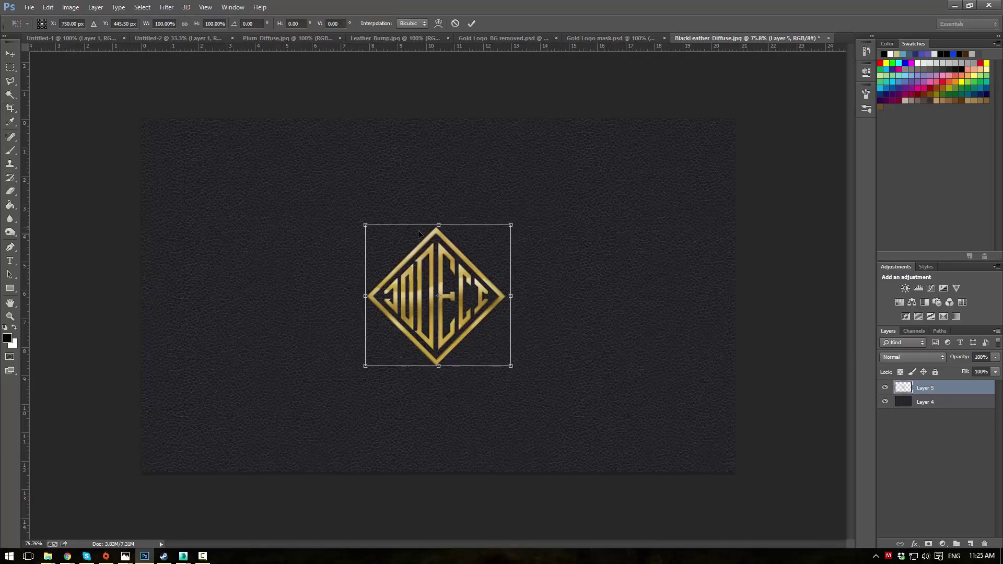
shift+drag(432, 211, 257, 290)
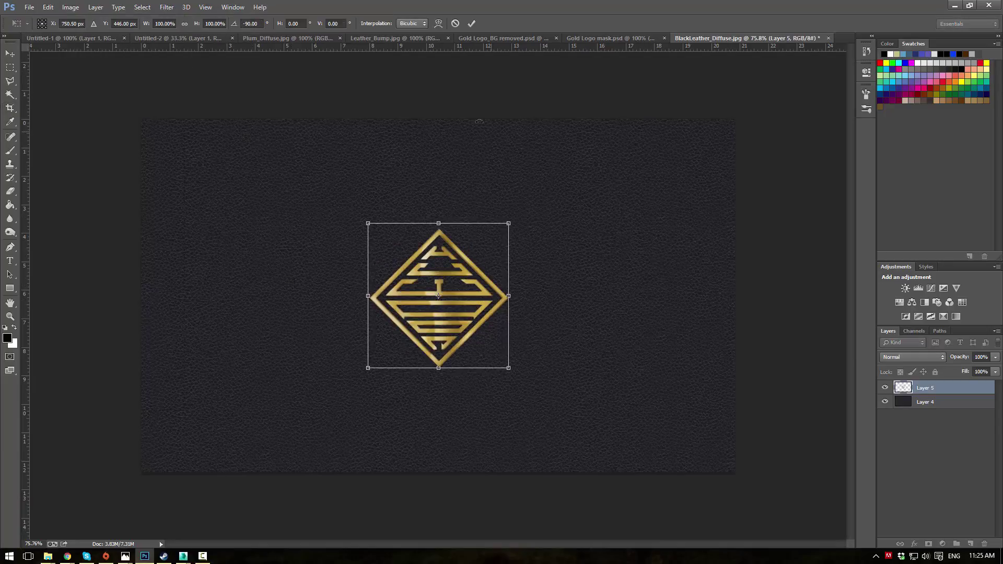
key(Return)
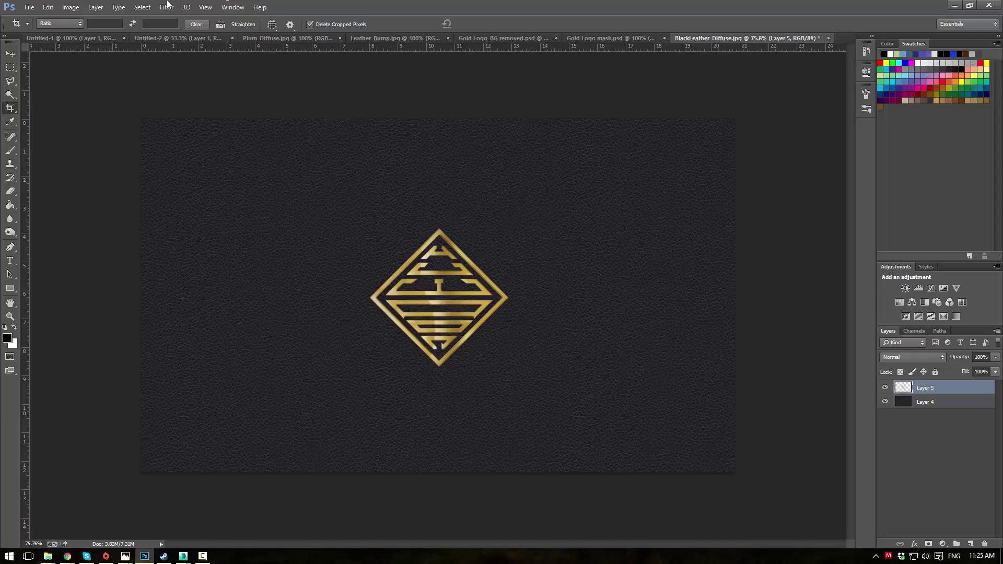
Step: Save the composed leather and logo texture as a JPEG named "book cover" in the Textures folder
key(c)
click(31, 8)
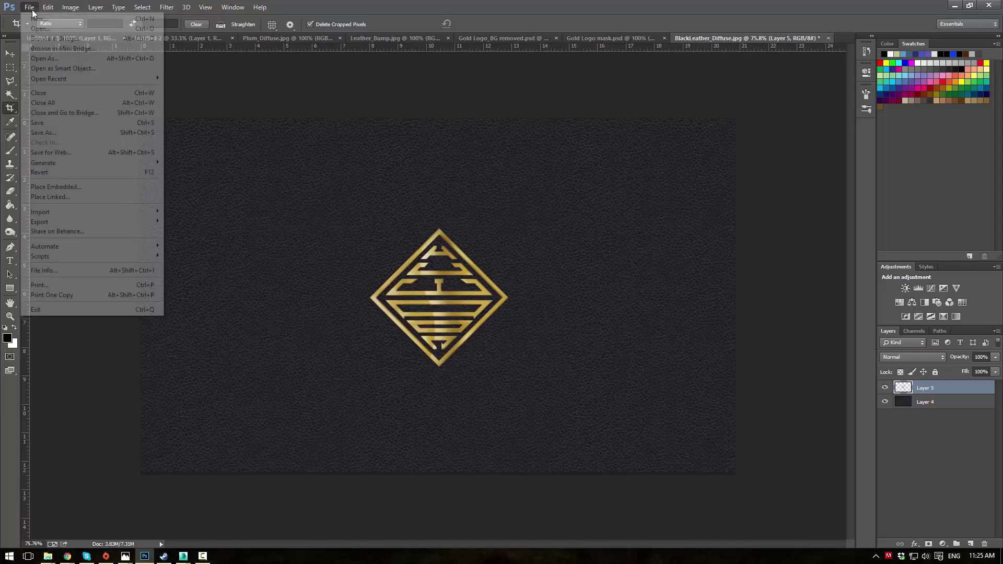
click(73, 136)
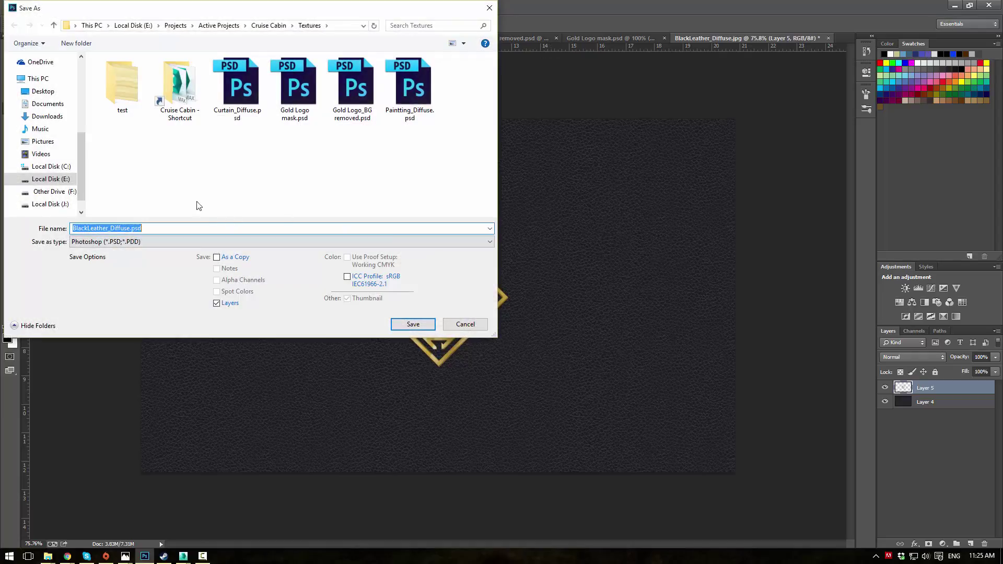
click(225, 241)
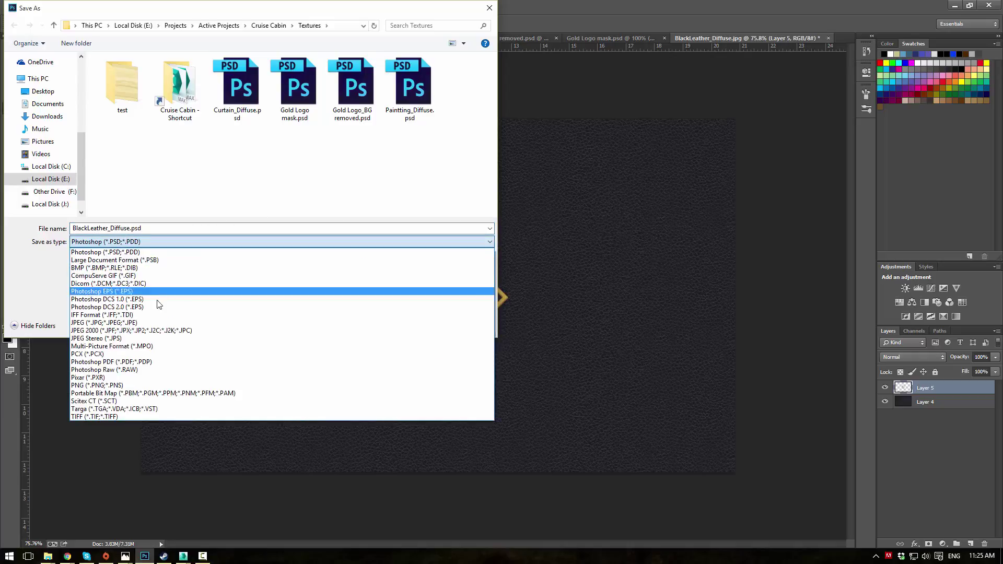
click(156, 316)
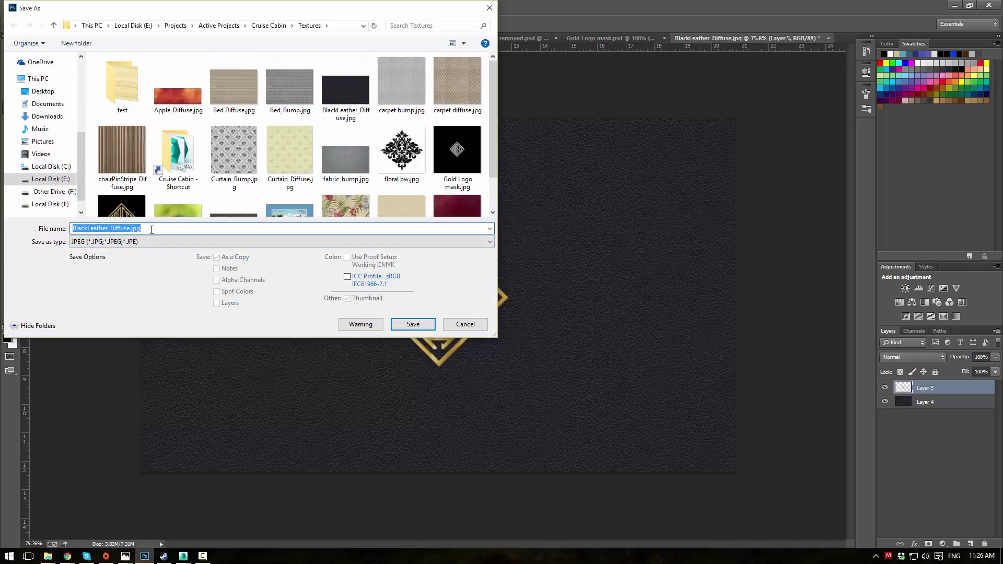
text(book cover)
key(Return)
click(563, 151)
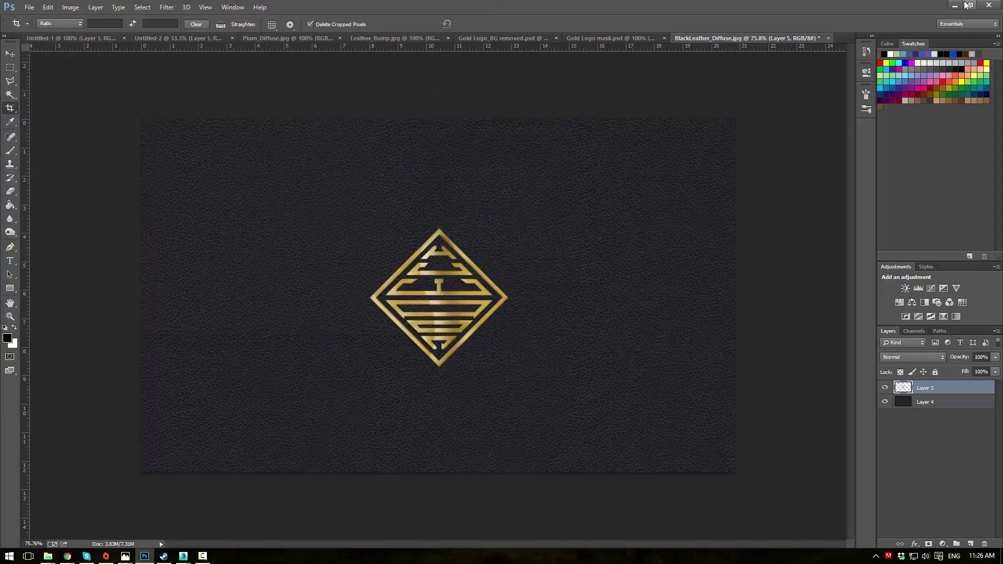
Step: Switch to 3ds Max and duplicate the Black Leather material together with its diffuse and bump bitmaps below the original
click(954, 5)
scroll(303, 167, down, 6)
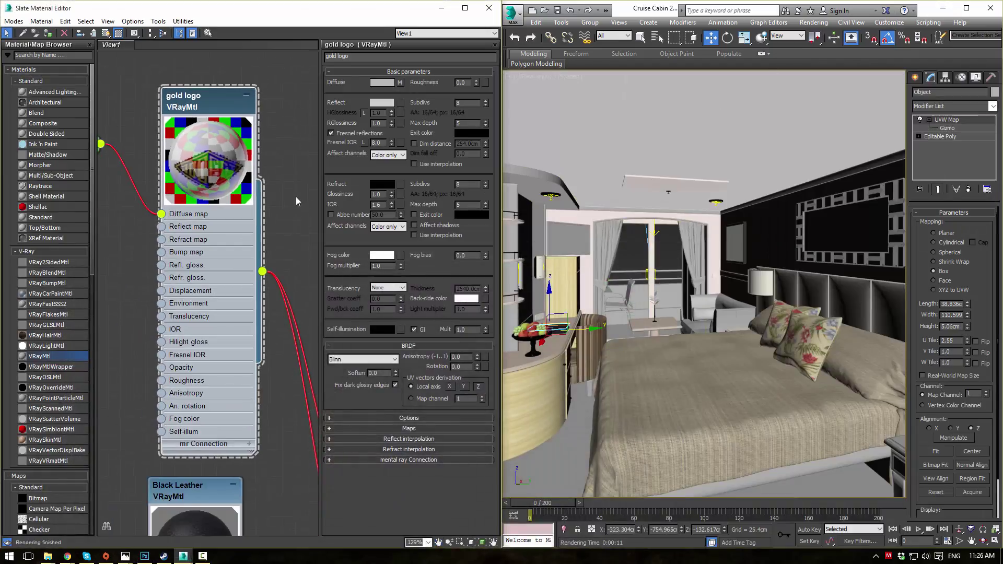
middle_drag(197, 38, 198, 40)
middle_drag(217, 189, 317, 143)
scroll(134, 196, down, 1)
middle_drag(134, 157, 157, 112)
click(270, 127)
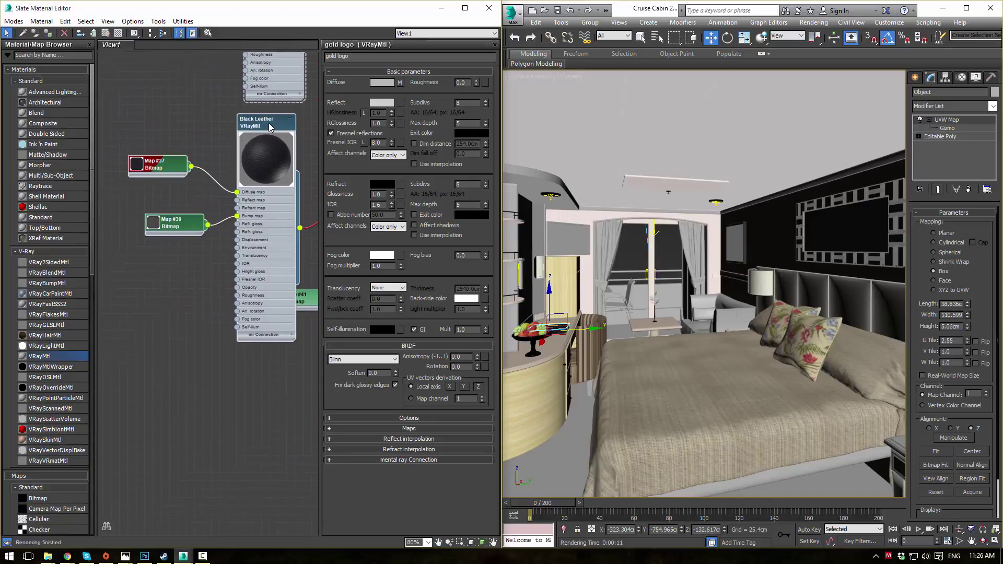
shift+drag(241, 176, 176, 294)
middle_drag(180, 311, 222, 186)
Step: Rename the duplicated leather material as "book cover"
double_click(205, 164)
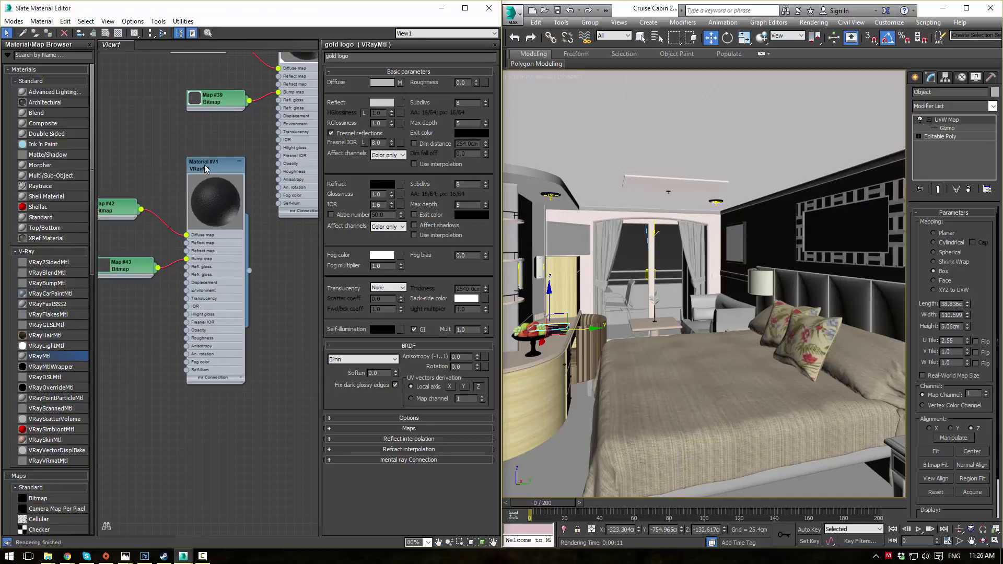
text(boo)
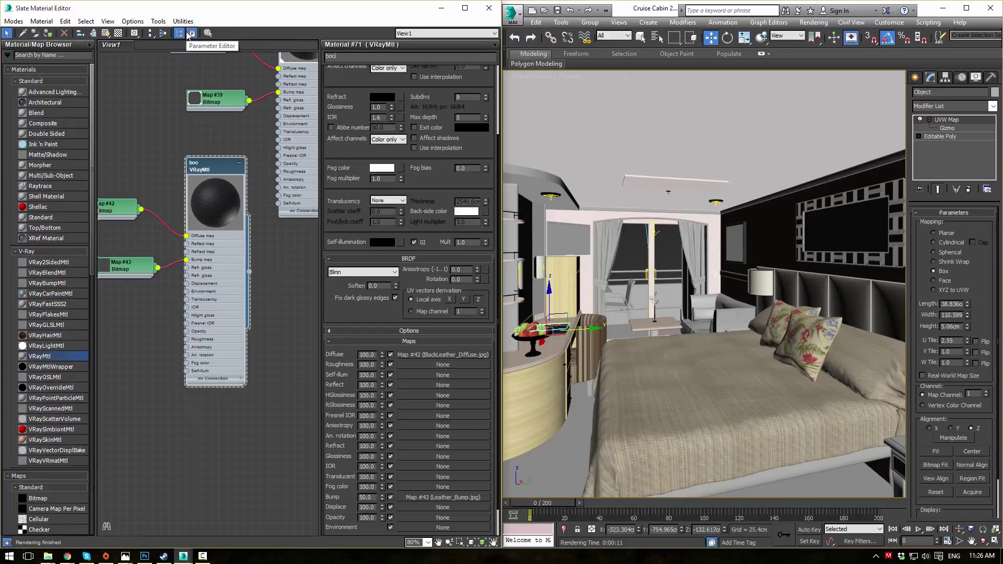
text(k cover)
key(Return)
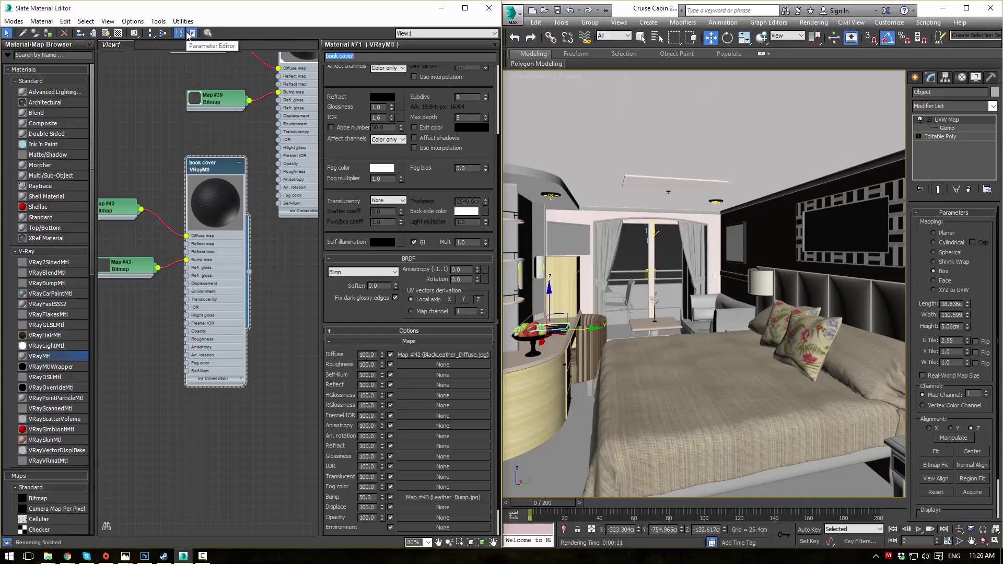
Step: Switch to a perspective view framed closely on the book and undo the selection change so the book cover object is selected
click(563, 330)
key(p)
key(z)
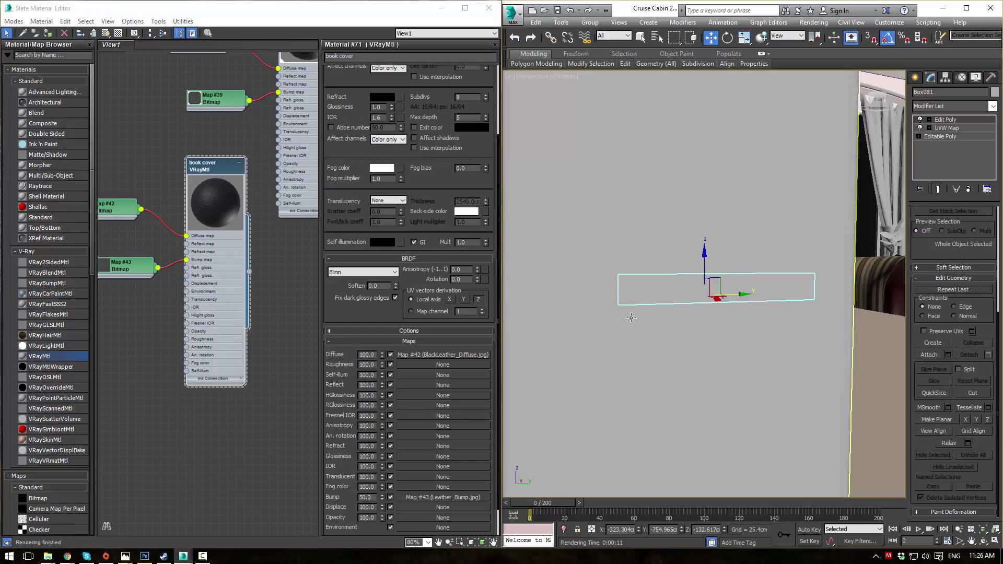
alt+middle_drag(684, 256, 611, 306)
scroll(610, 307, up, 4)
key(ctrl+z)
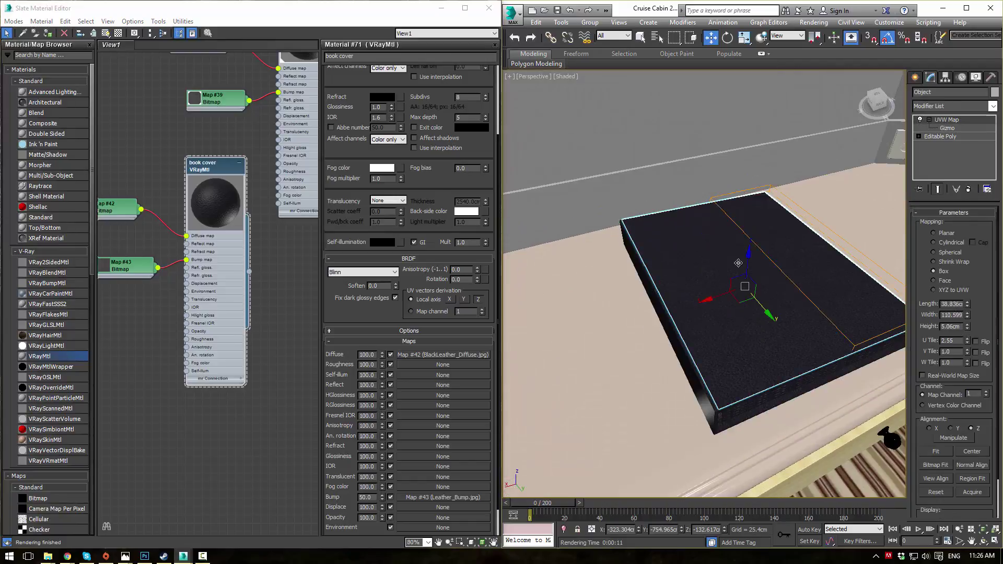
Step: Open the book cover material's diffuse bitmap, Map #42, and turn on its shaded display in the viewport
click(207, 160)
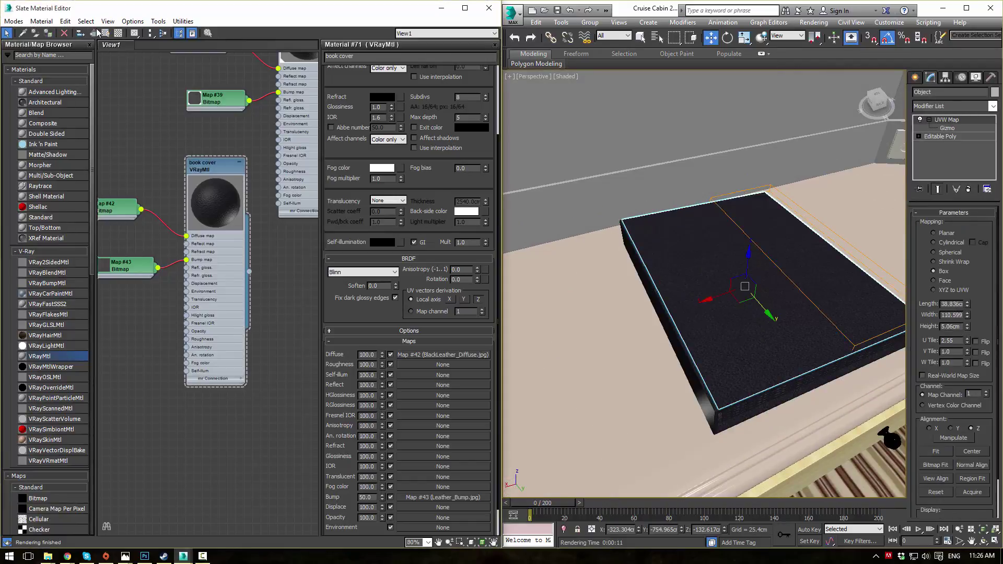
middle_drag(134, 189, 181, 159)
double_click(150, 179)
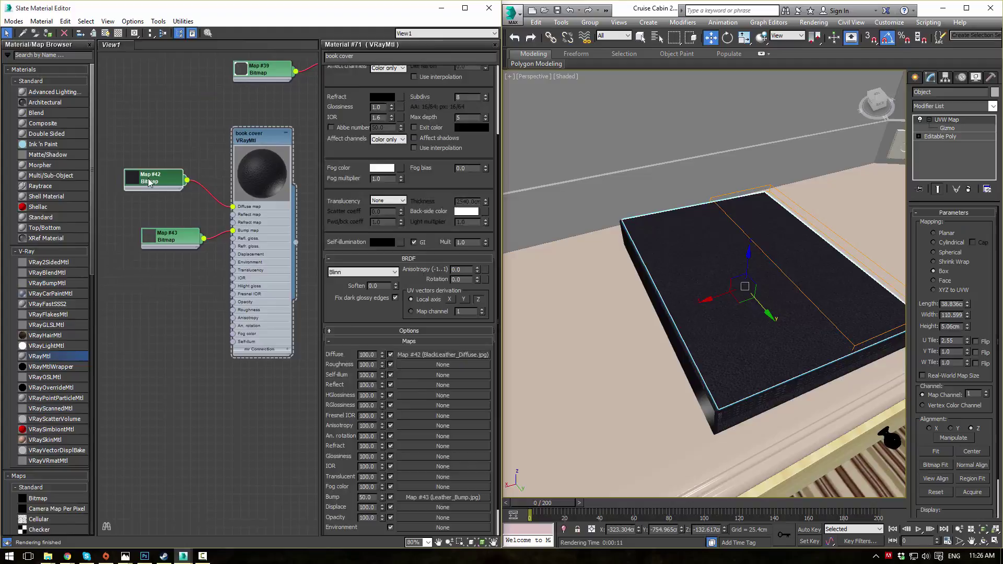
click(108, 21)
click(128, 46)
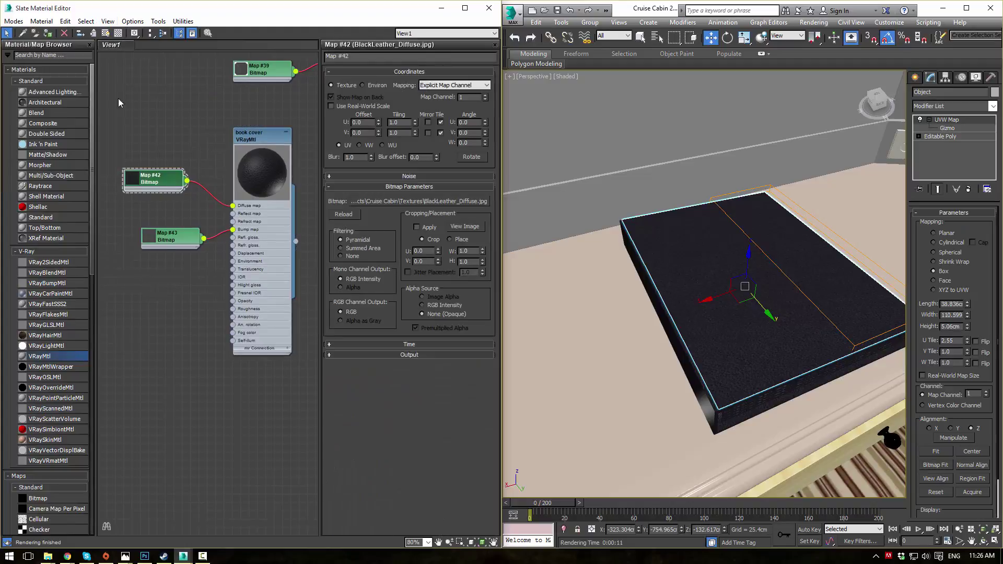
click(105, 33)
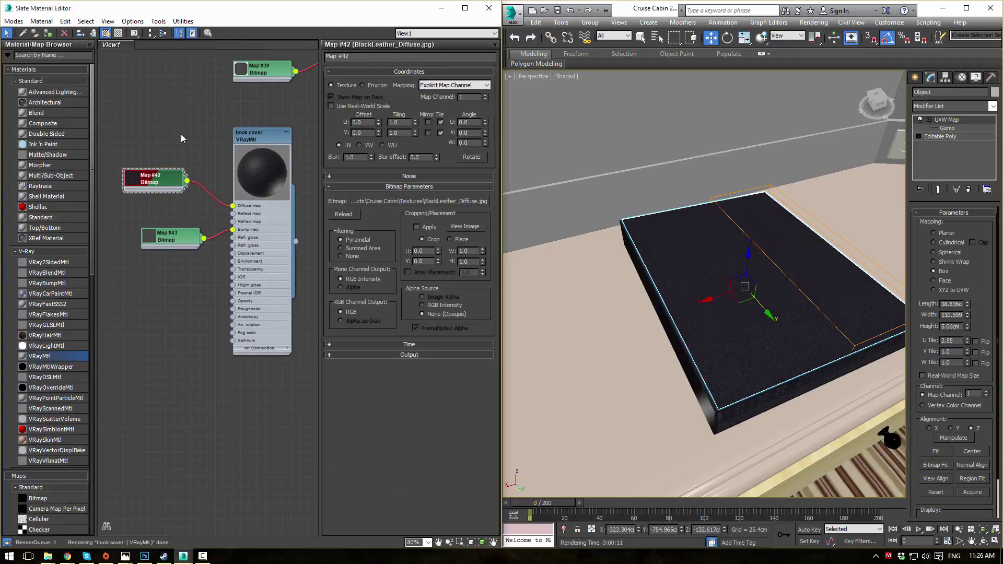
Step: Replace the image in Map #42 with book cover.jpg from the Textures folder
click(405, 201)
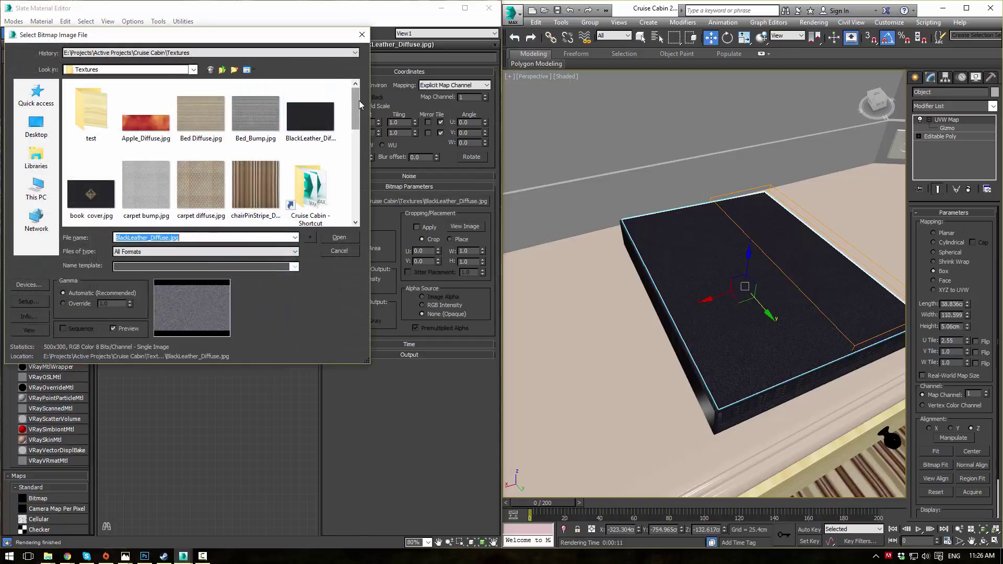
scroll(209, 152, down, 2)
click(91, 112)
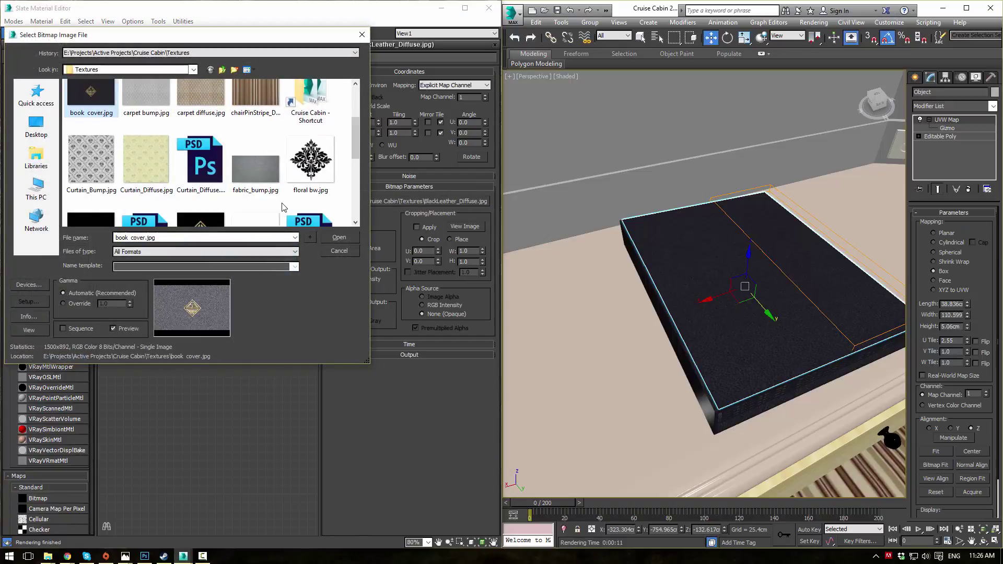
click(339, 238)
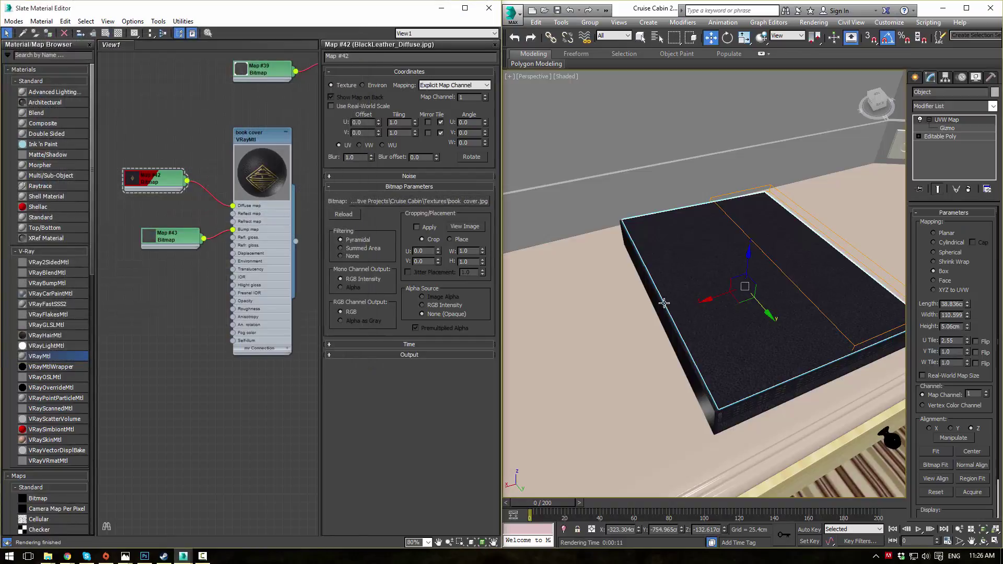
Step: Fit the UVW Map box projection to the book cover and set U Tile to 1
middle_click(712, 289)
alt+middle_drag(740, 316, 772, 338)
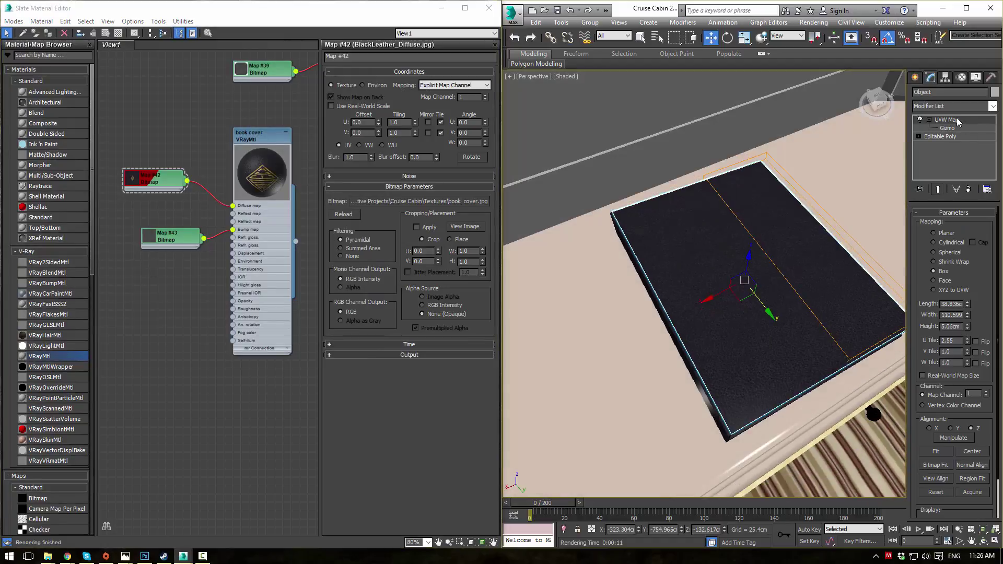
click(936, 451)
alt+middle_drag(876, 392, 895, 372)
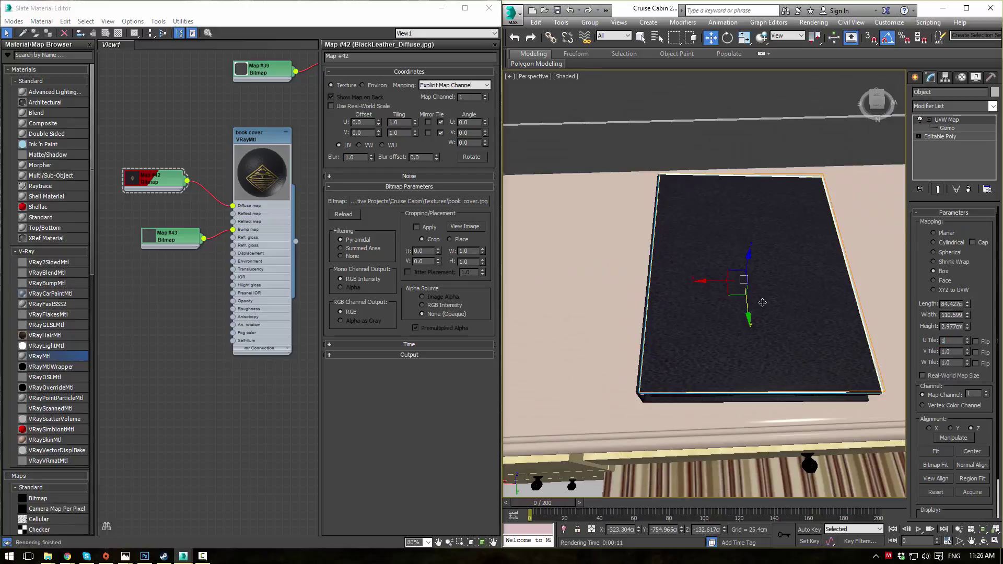
key(Return)
Step: Move the book's UVW Map gizmo about 5.5 cm along X and -5.4 cm along Y
alt+middle_drag(899, 307, 703, 226)
alt+middle_drag(621, 241, 638, 256)
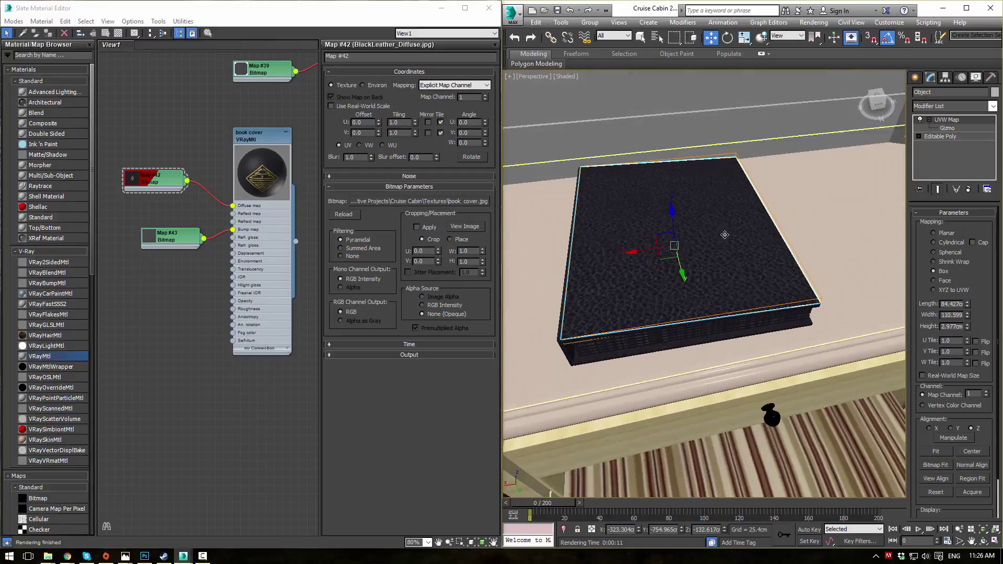
click(947, 128)
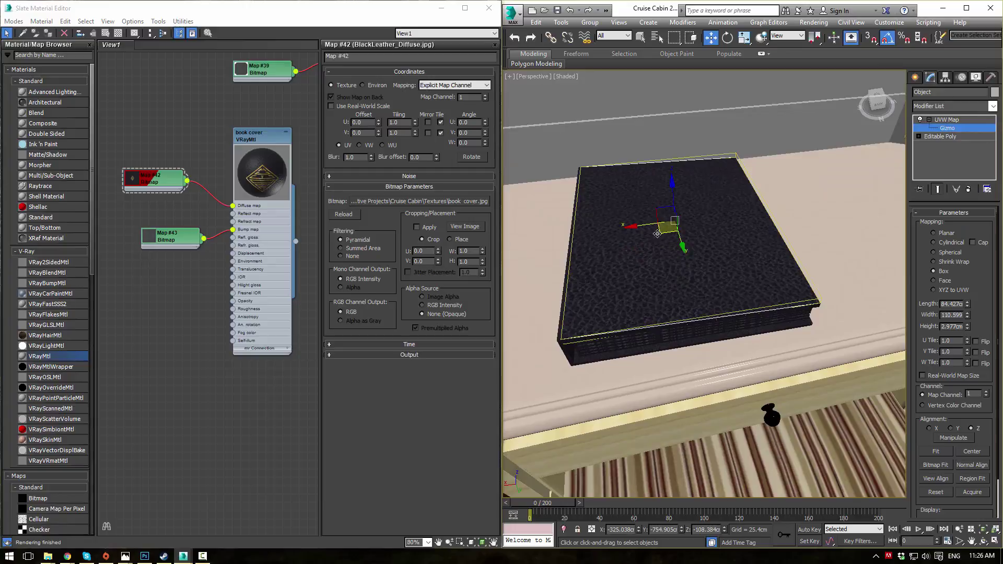
drag(669, 229, 648, 229)
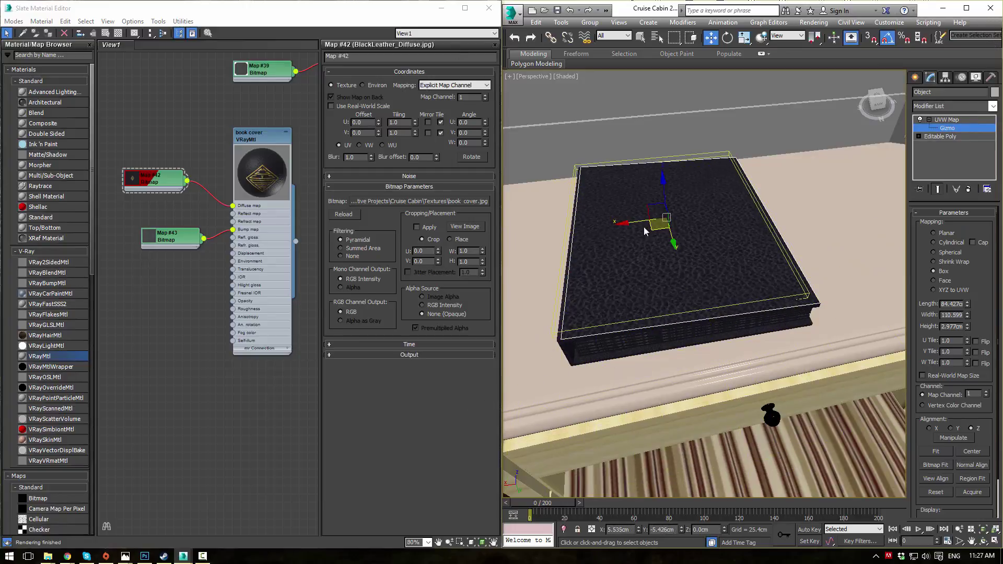
Step: Assign the book cover material to the book and inspect the logo's placement on the cover up close
scroll(247, 173, up, 3)
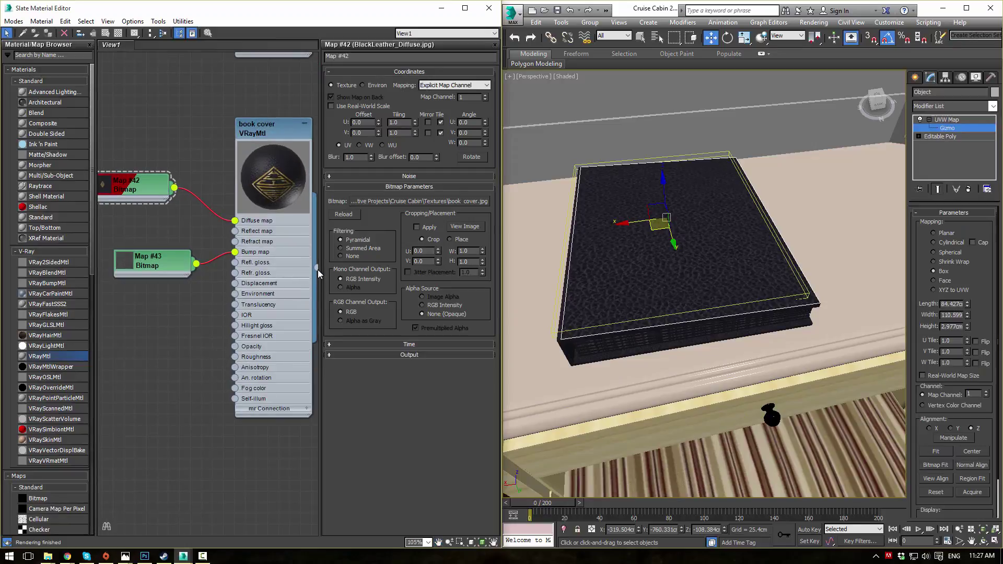
middle_drag(316, 276, 274, 277)
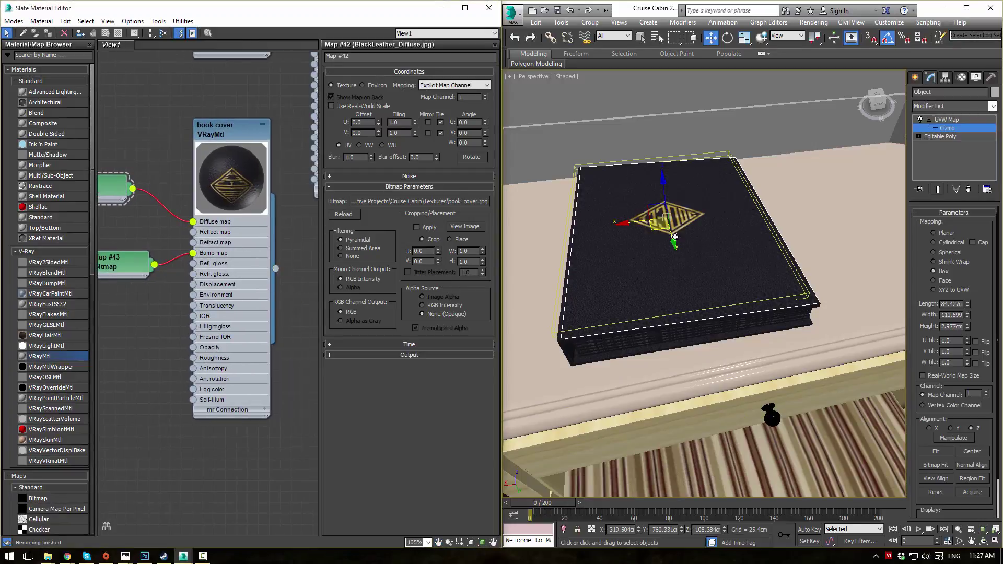
alt+middle_drag(715, 255, 698, 320)
middle_drag(262, 231, 292, 256)
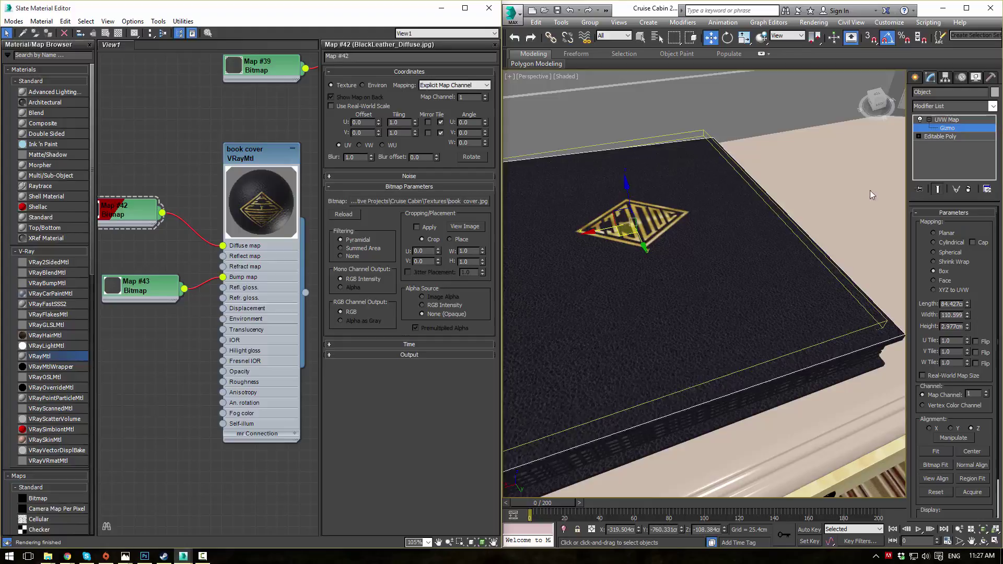
Step: Return to the camera view and show the book area of the last render in the V-Ray frame buffer
key(c)
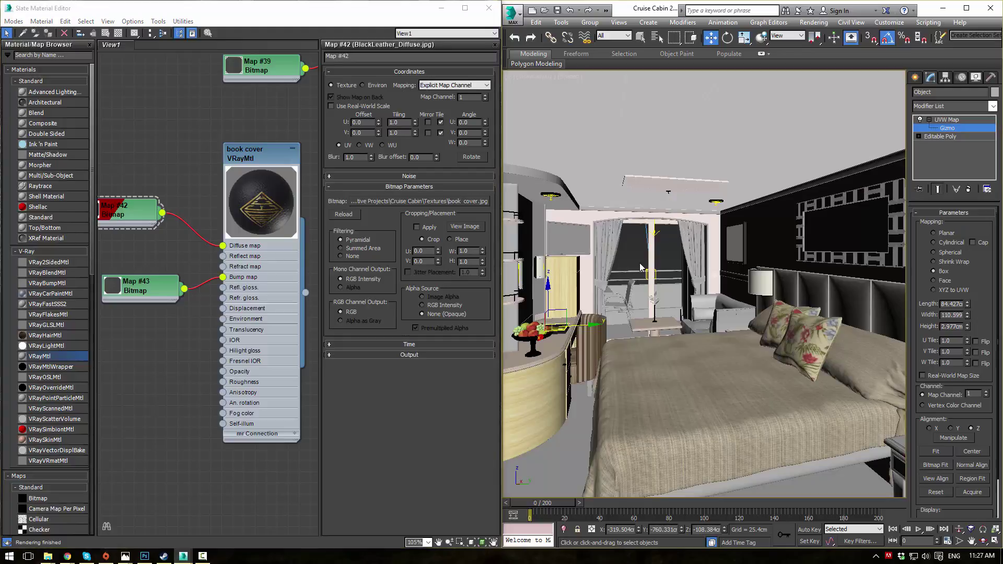
drag(448, 56, 385, 49)
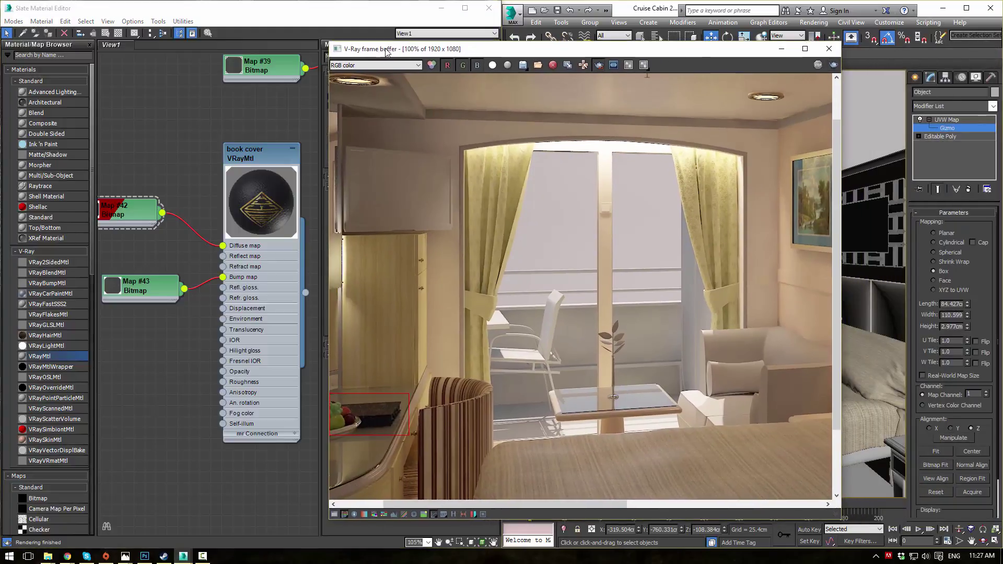
middle_drag(408, 228, 586, 169)
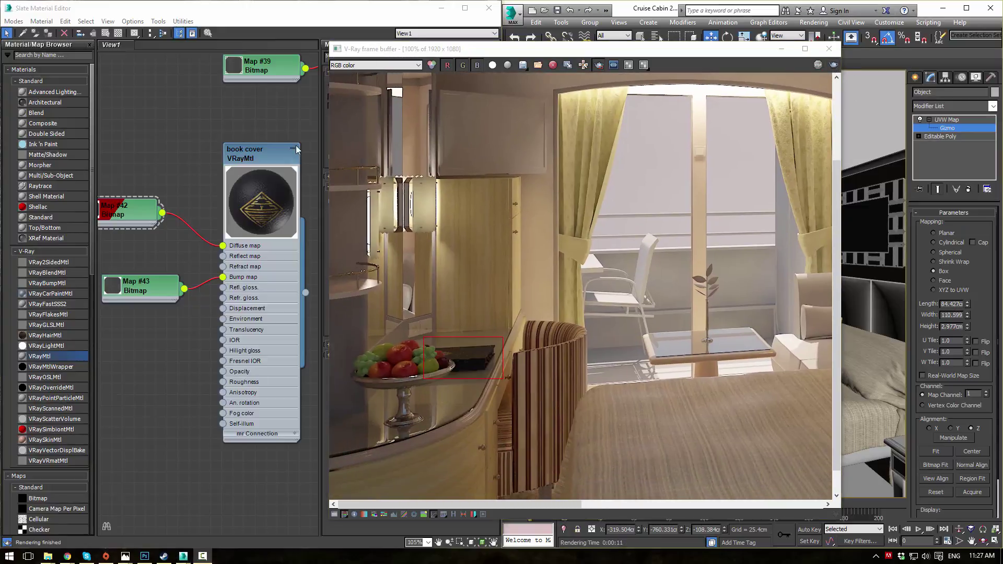
Step: Set the Bump amount of the book cover material to 30
double_click(257, 153)
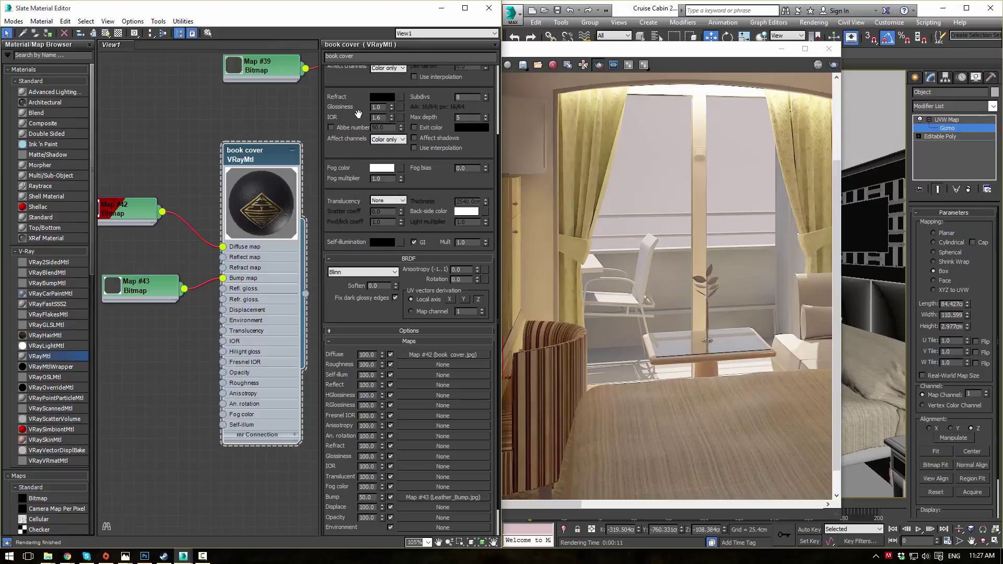
scroll(359, 116, down, 2)
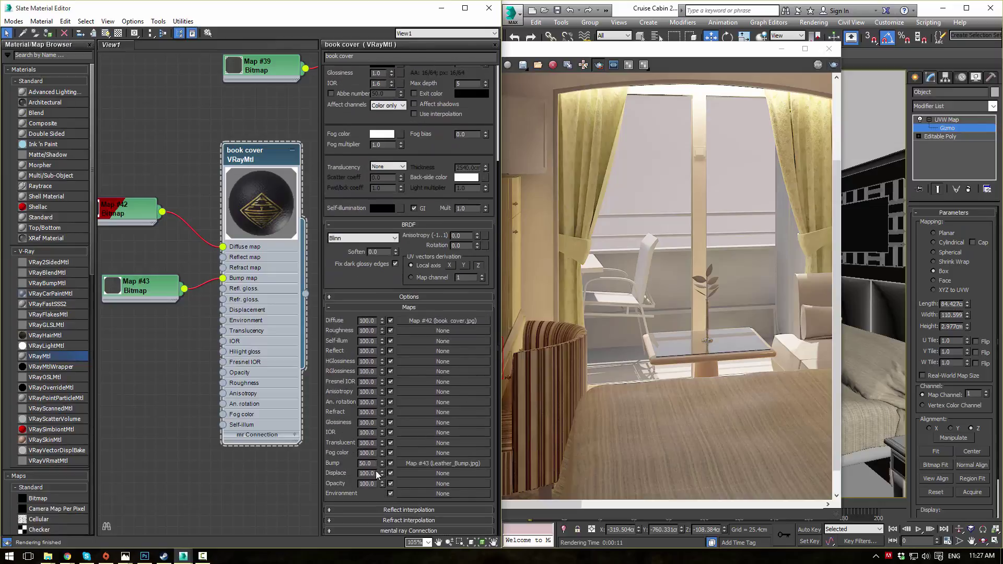
text(30)
key(Return)
Step: Open the Black Leather material's parameters and set its Bump amount to 30
drag(603, 54, 719, 58)
middle_drag(295, 119, 188, 349)
double_click(285, 165)
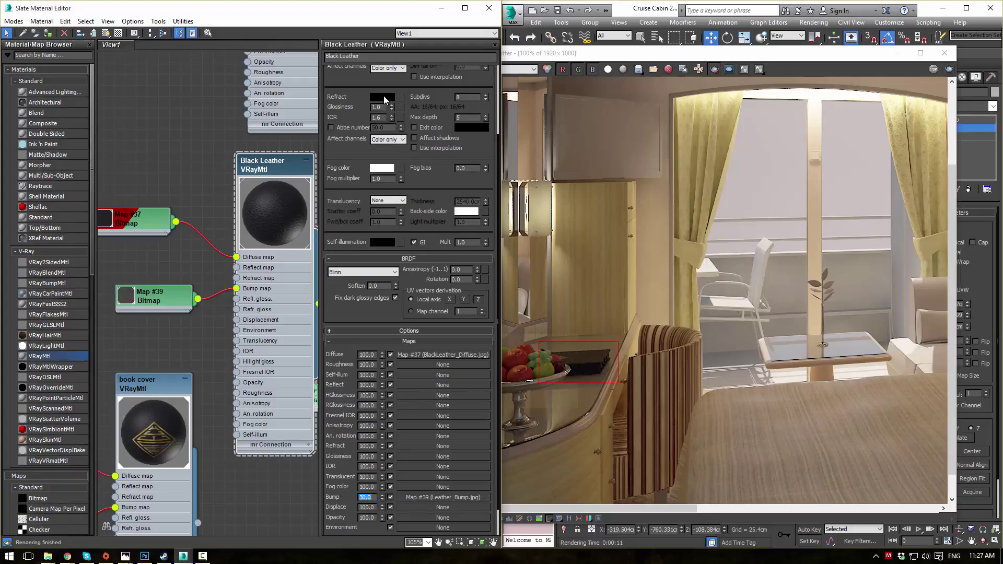
Step: Set the Black Leather material's reflection colour to a value of 25
click(384, 98)
click(430, 45)
drag(386, 77, 386, 165)
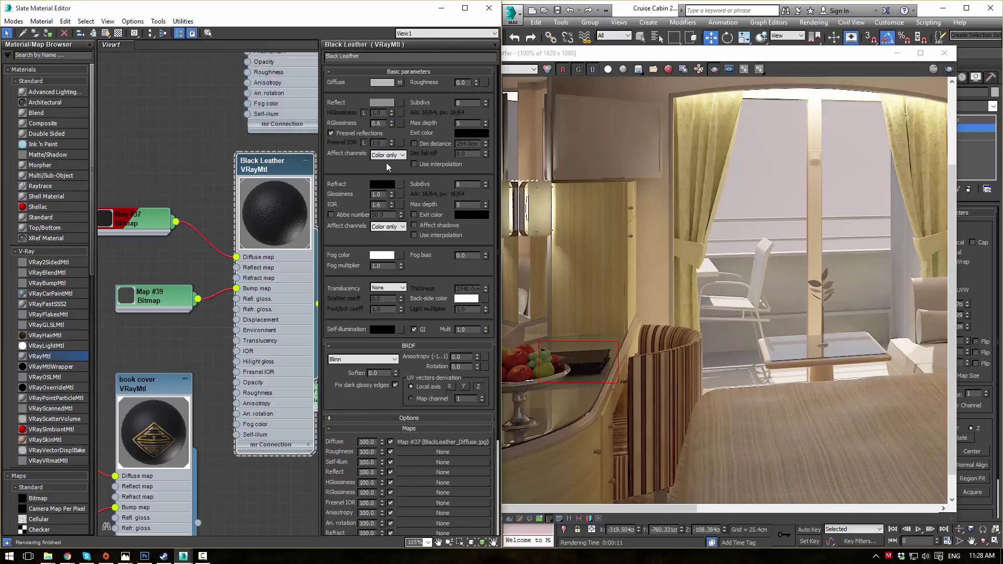
click(387, 106)
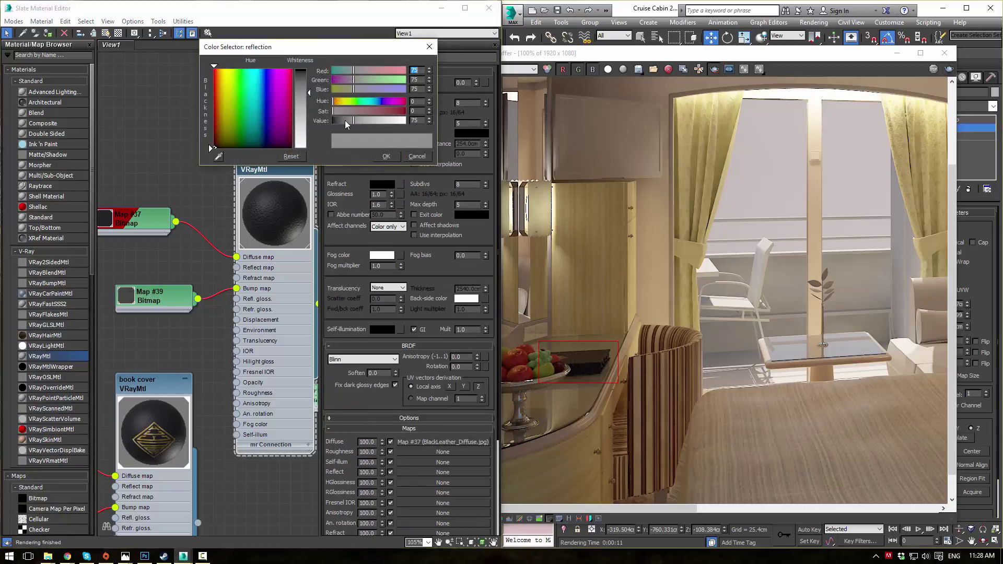
drag(348, 124, 339, 123)
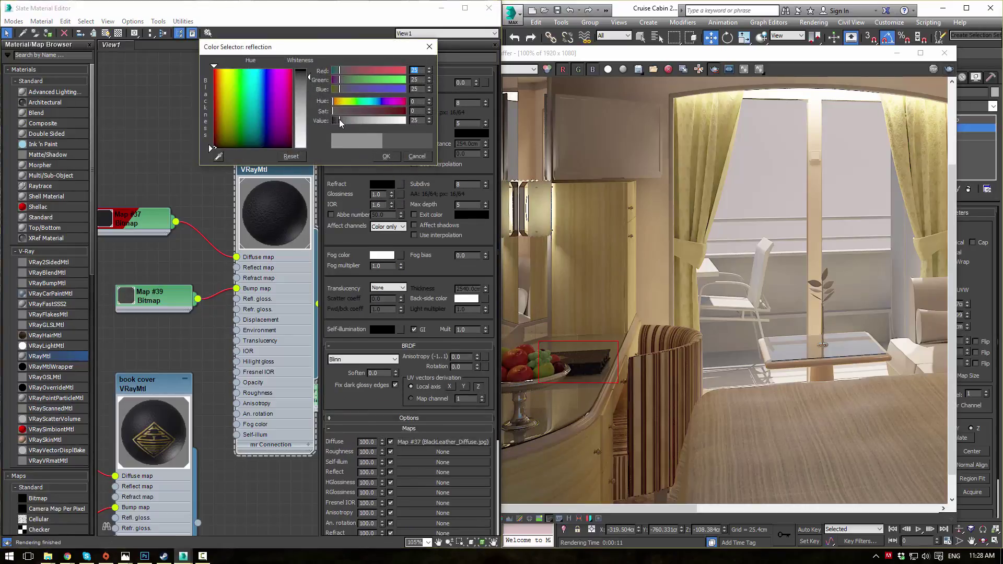
click(385, 156)
Step: Set the book cover material's reflection colour to a value of 34
double_click(154, 395)
scroll(382, 120, down, 3)
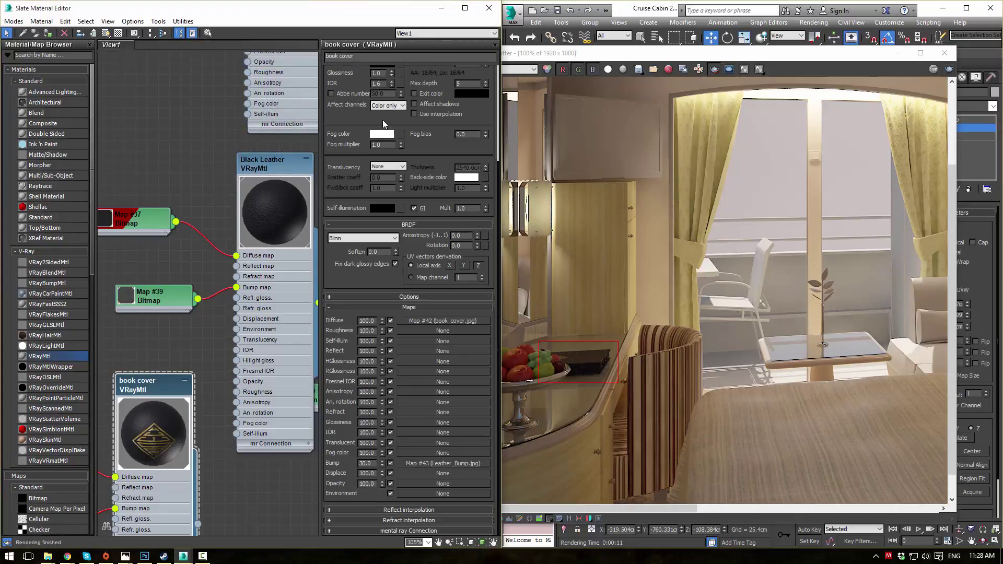
scroll(359, 90, up, 3)
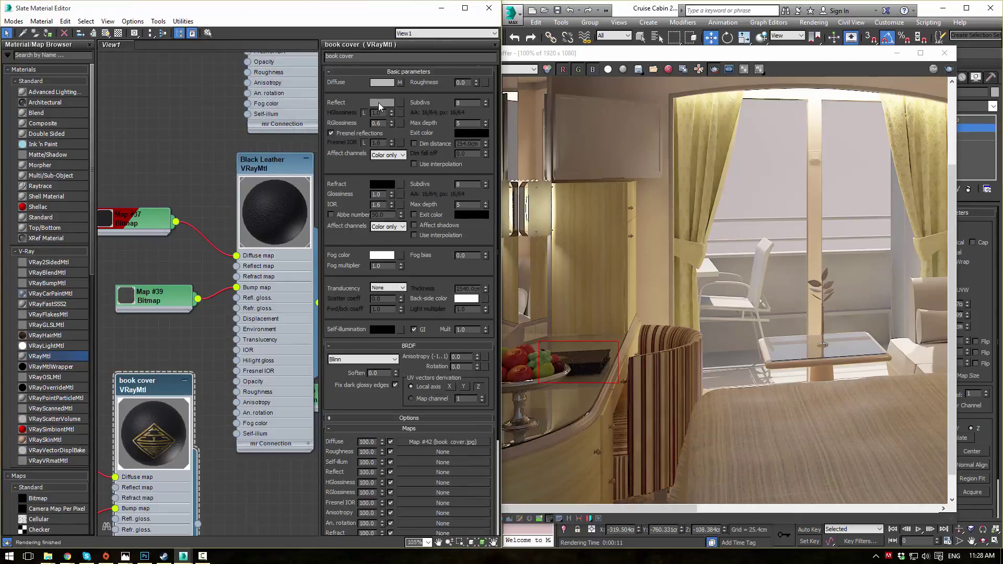
click(379, 102)
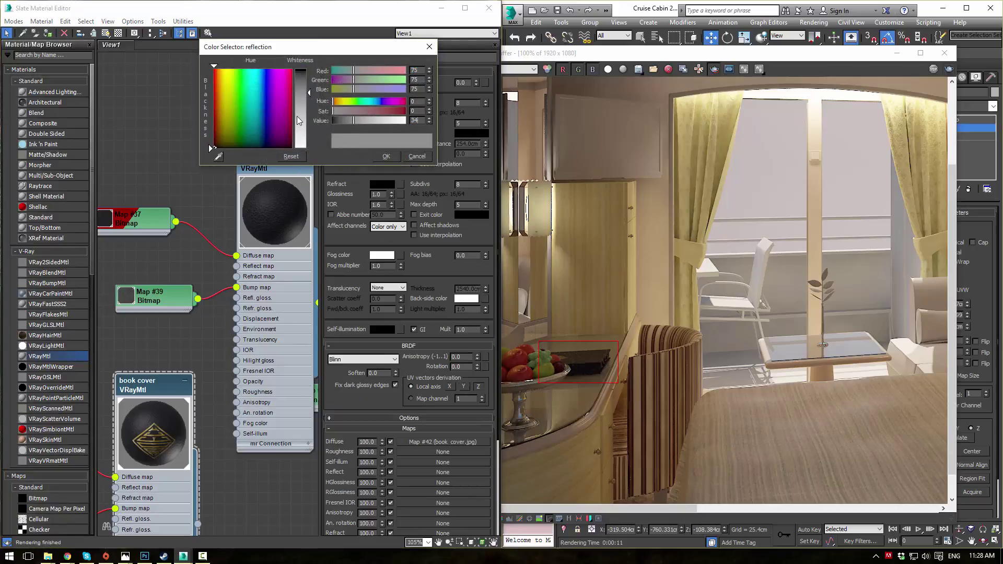
key(Return)
click(386, 156)
Step: Examine the book and fruit bowl area of the last render up close in the V-Ray frame buffer
click(608, 56)
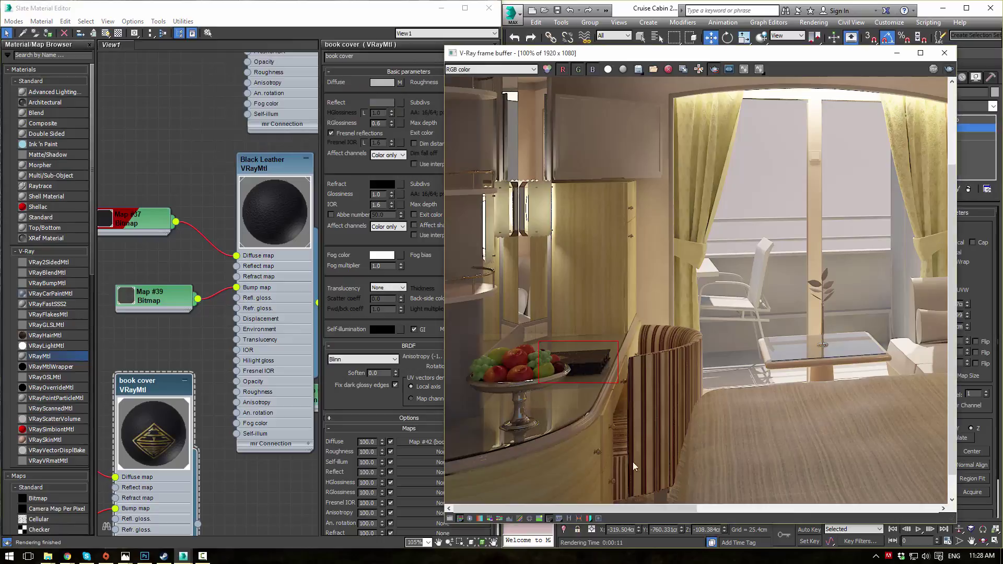
scroll(558, 403, up, 2)
scroll(525, 333, down, 2)
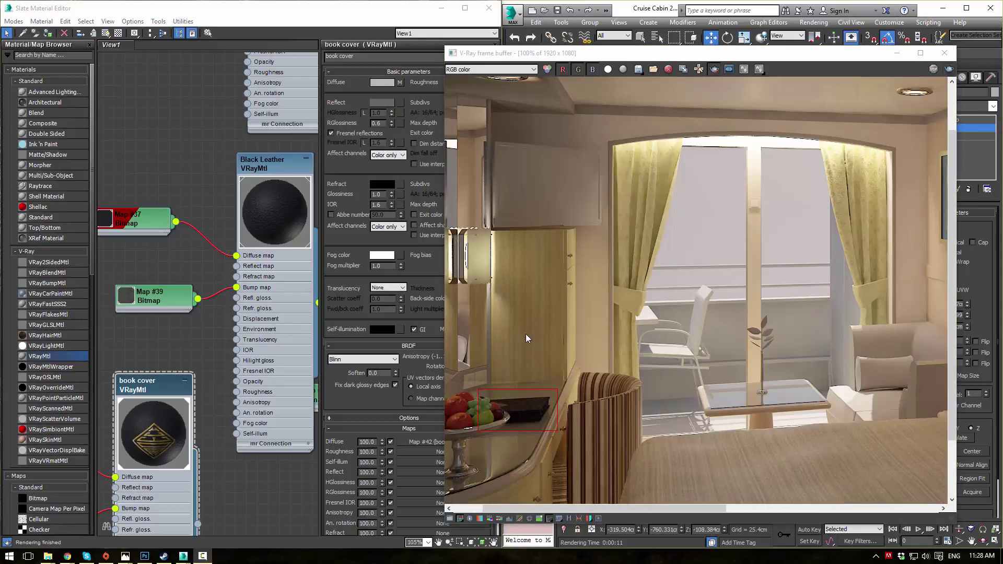
scroll(525, 333, up, 2)
middle_drag(555, 416, 753, 128)
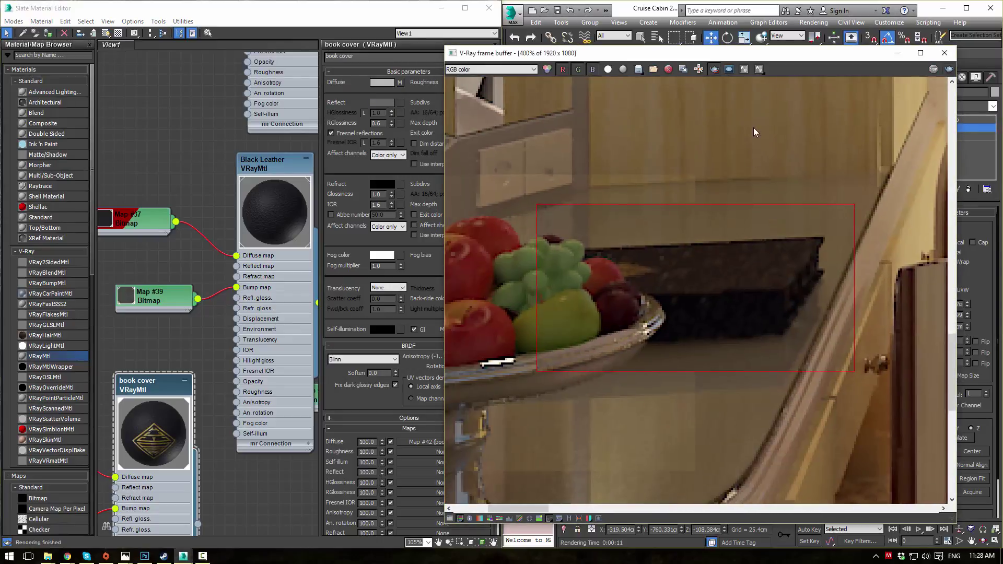
scroll(764, 277, down, 3)
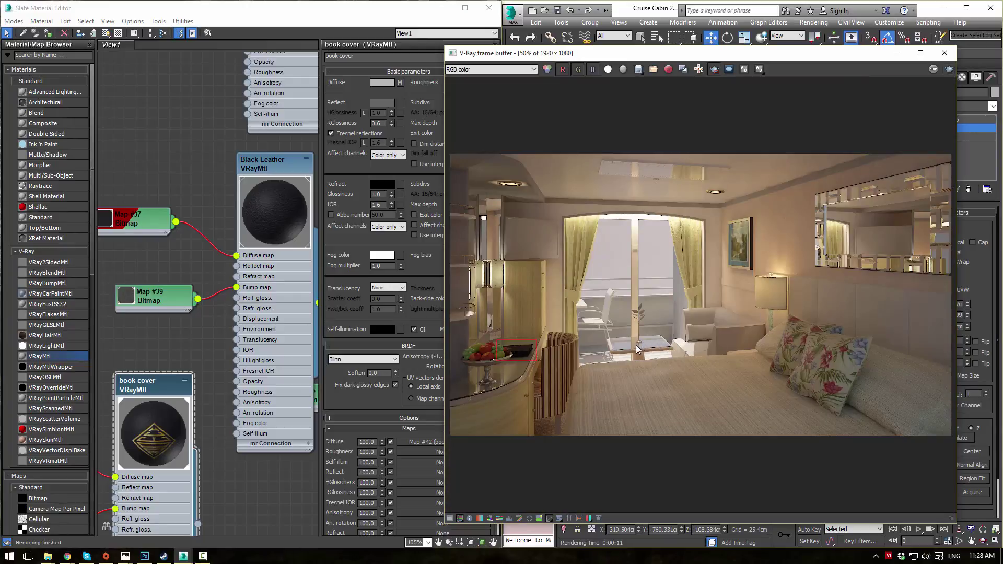
scroll(634, 345, up, 1)
middle_drag(602, 353, 790, 258)
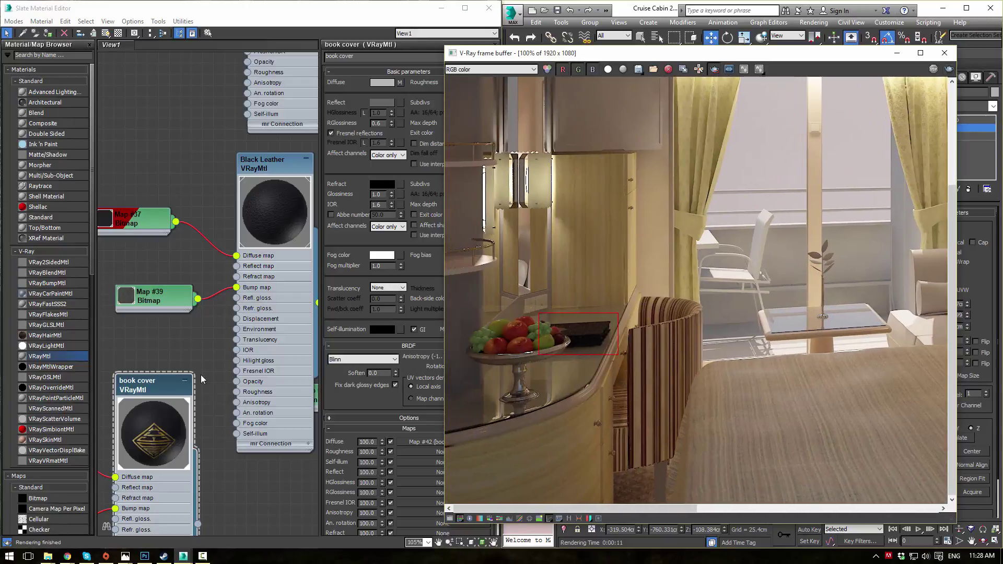
Step: Brighten the book cover material's reflection colour to a value of 108
click(149, 390)
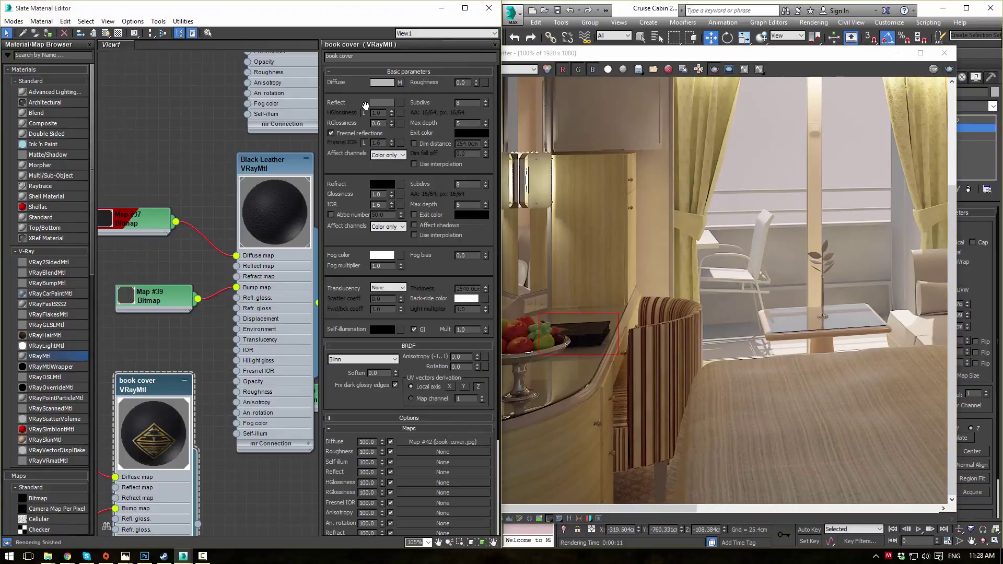
click(377, 102)
mouse_move(368, 121)
mouse_down()
mouse_move(353, 122)
mouse_move(363, 119)
mouse_up()
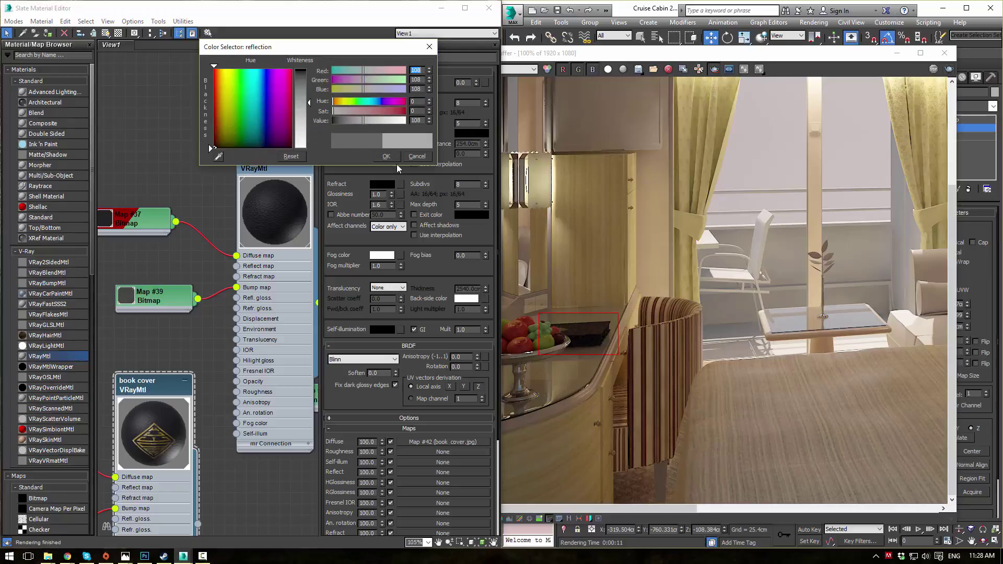
click(387, 156)
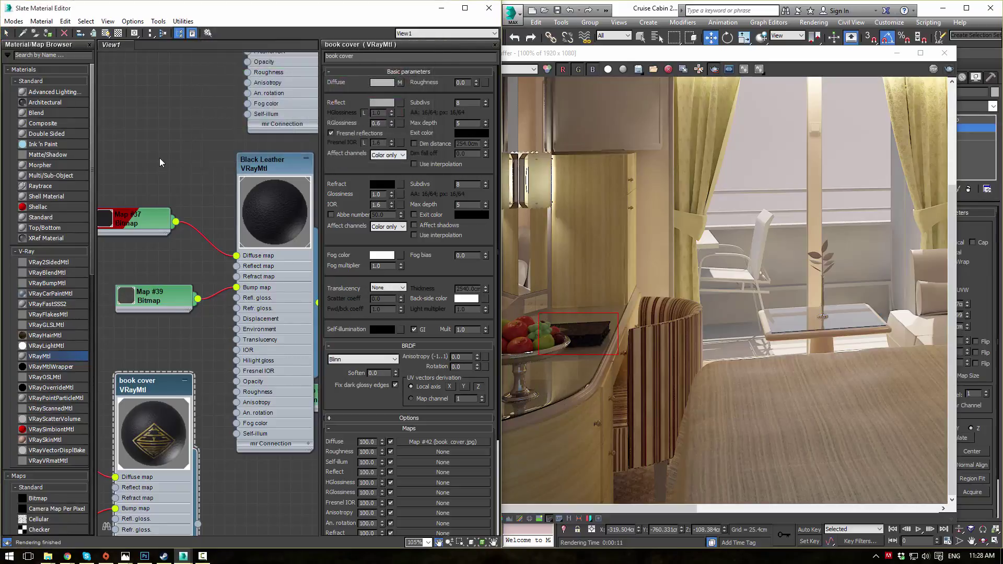
Step: Duplicate the Black Leather material together with its diffuse and bump bitmaps and place the copy in an empty area of the graph
middle_drag(158, 158, 235, 259)
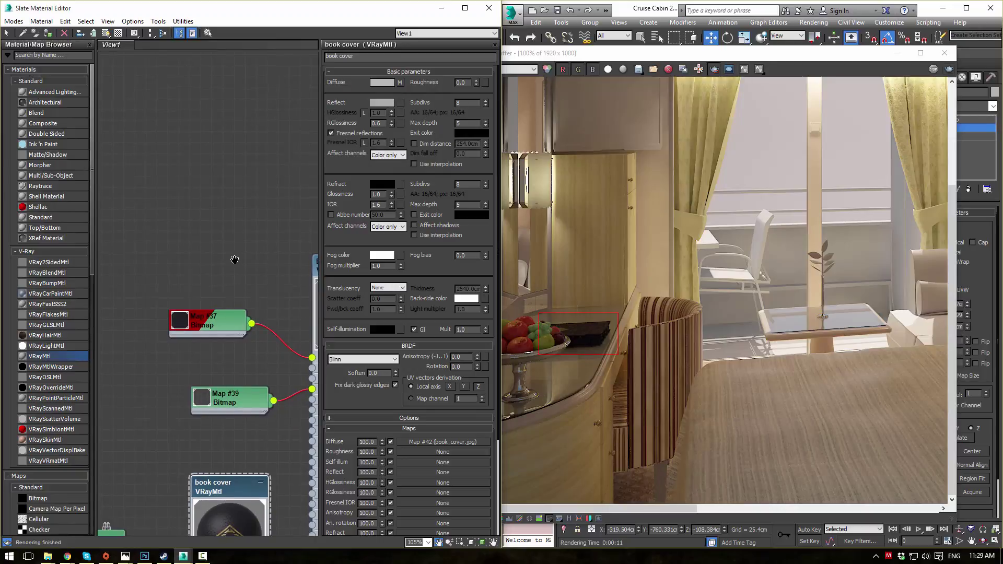
middle_drag(233, 259, 195, 226)
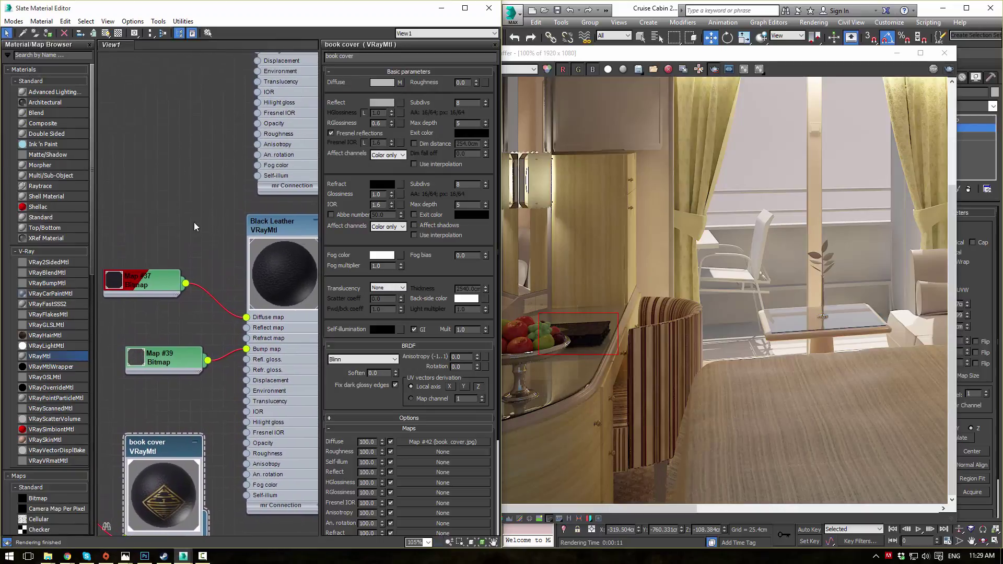
drag(137, 220, 296, 366)
middle_drag(191, 228, 212, 261)
scroll(214, 263, down, 1)
mouse_move(300, 256)
shift+mouse_down()
mouse_move(129, 119)
mouse_move(186, 25)
shift+mouse_up()
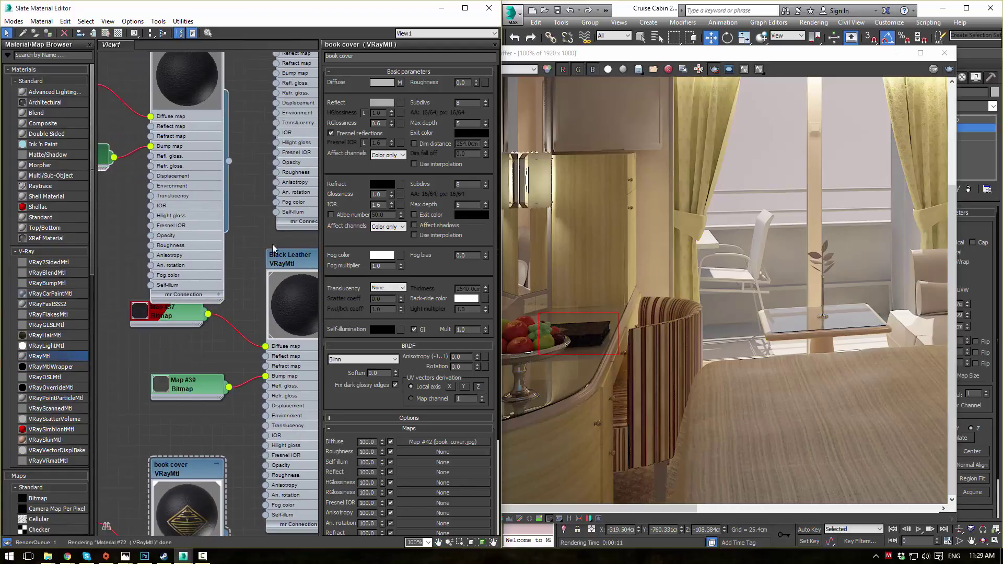
middle_drag(204, 115, 272, 268)
drag(181, 170, 130, 156)
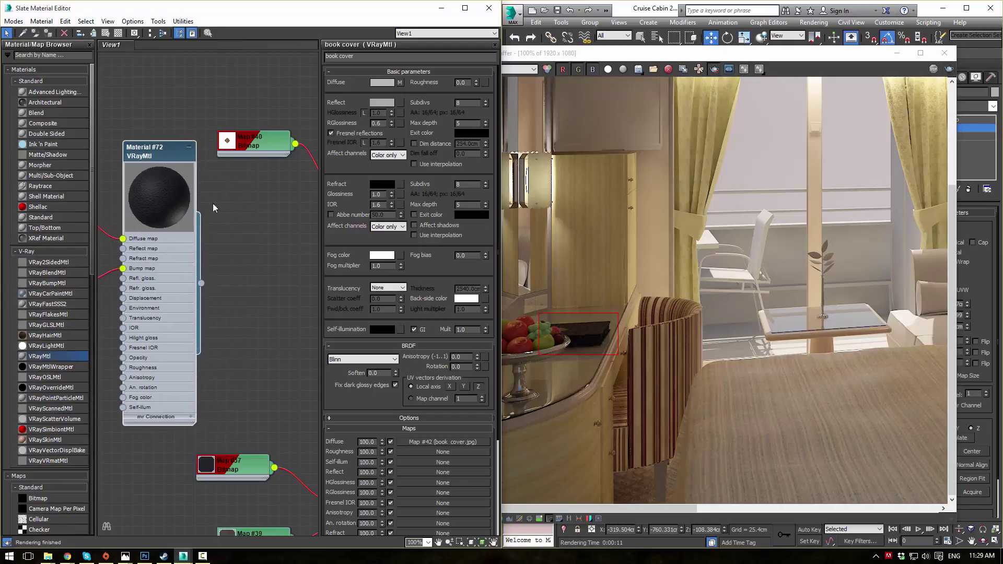
middle_drag(213, 205, 264, 198)
Step: Set the Output Amount of the duplicated material's BlackLeather_Diffuse.jpg bitmap to 9
double_click(101, 200)
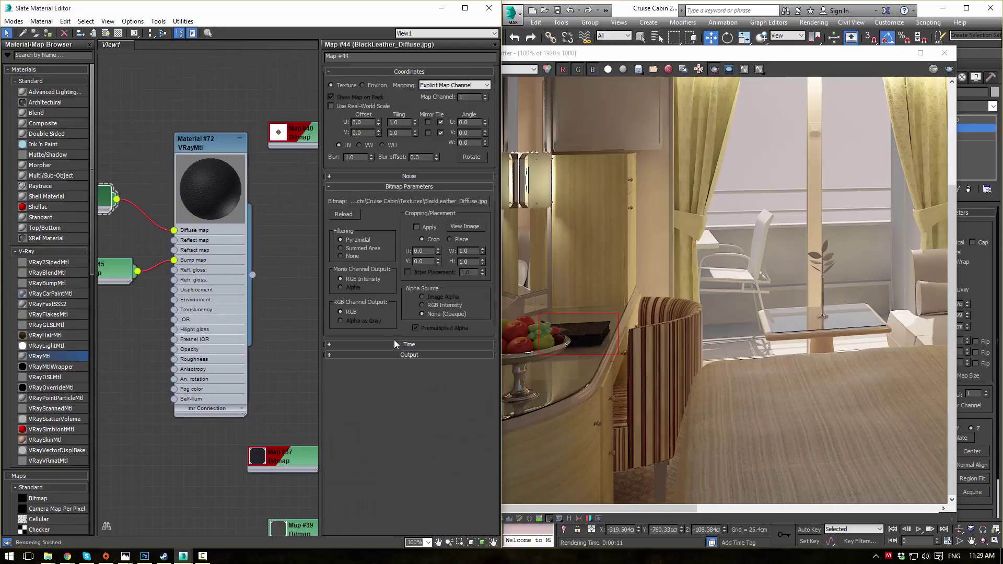
click(402, 355)
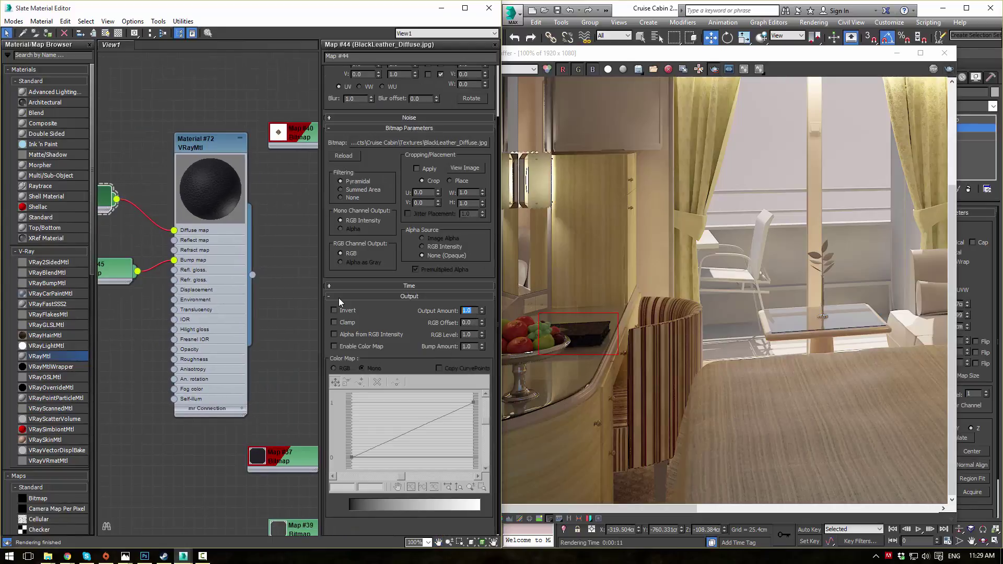
text(3)
key(Return)
text(5)
key(Return)
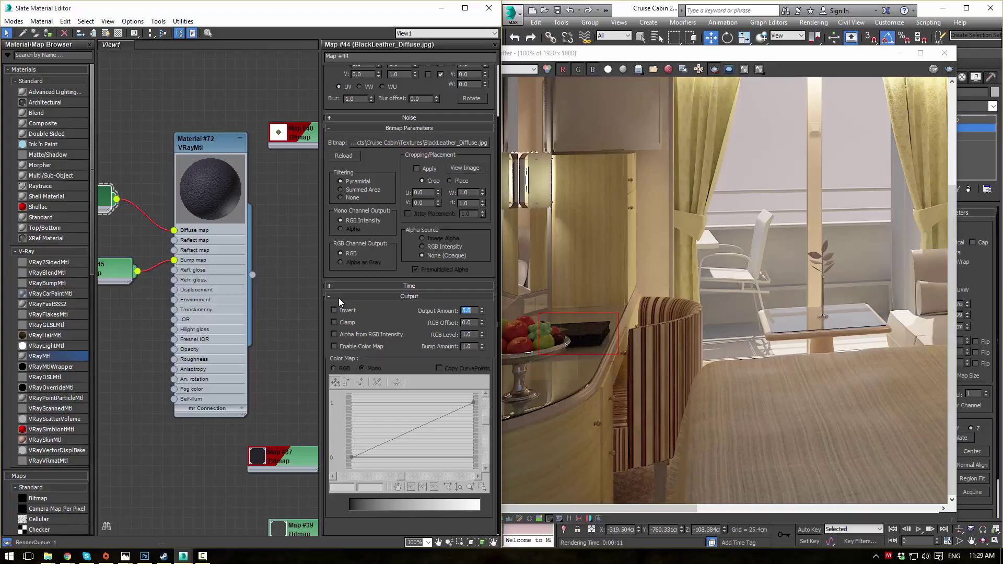
text(9)
key(Return)
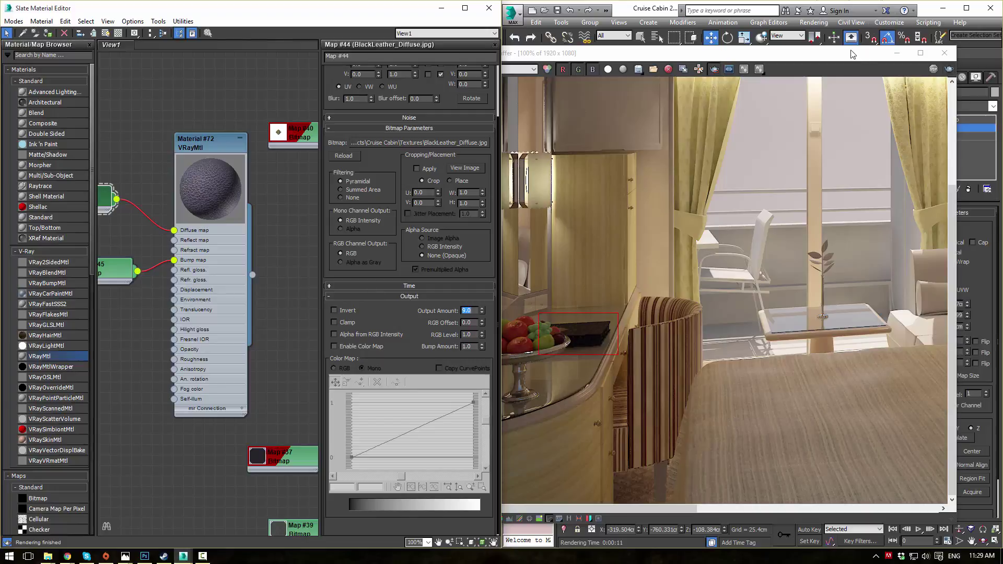
Step: Select all the page strips inside the book and assign the duplicated leather material, Material #72, to them
click(897, 56)
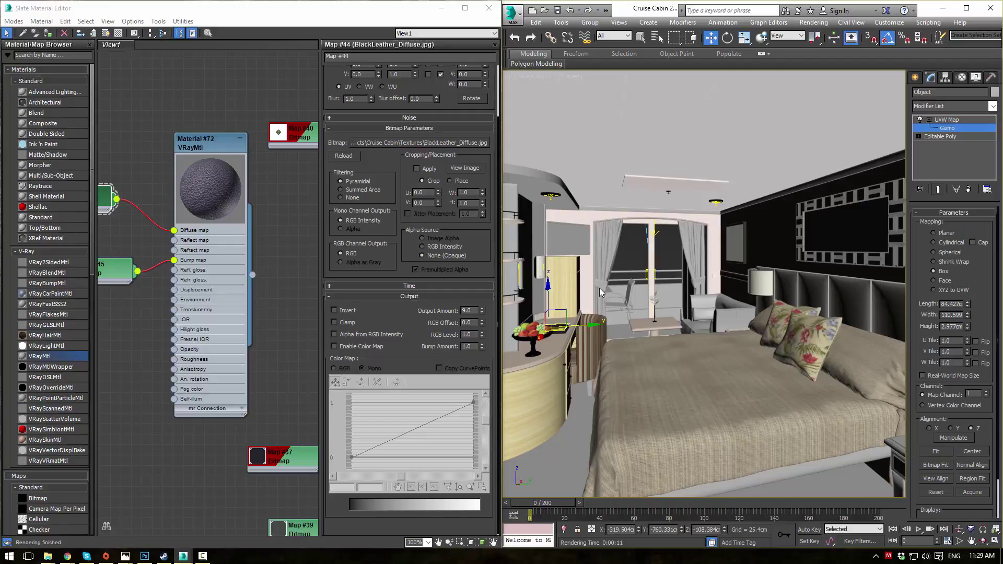
key(z)
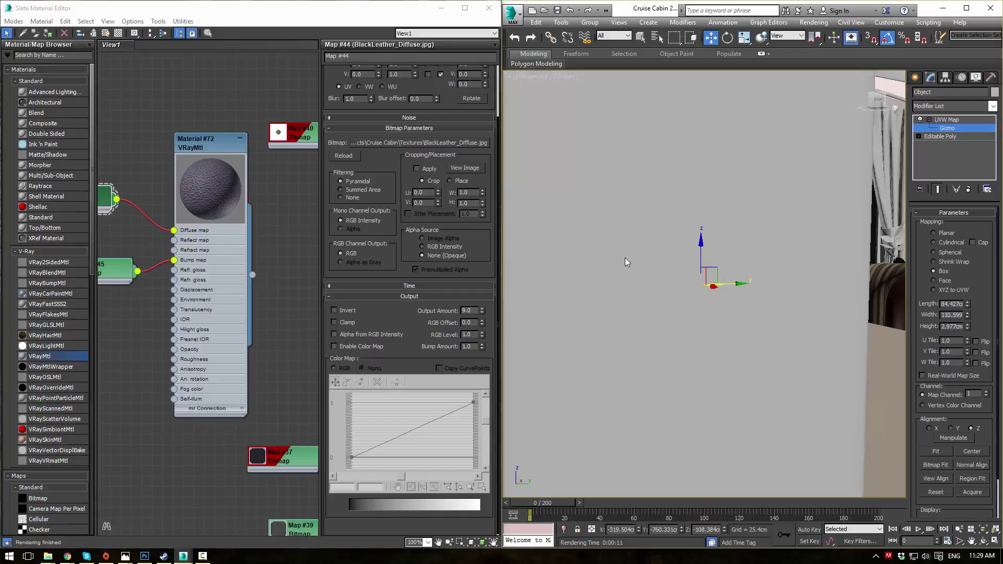
alt+middle_drag(625, 258, 583, 275)
scroll(583, 276, up, 4)
scroll(723, 325, up, 2)
middle_drag(723, 325, 642, 302)
click(954, 119)
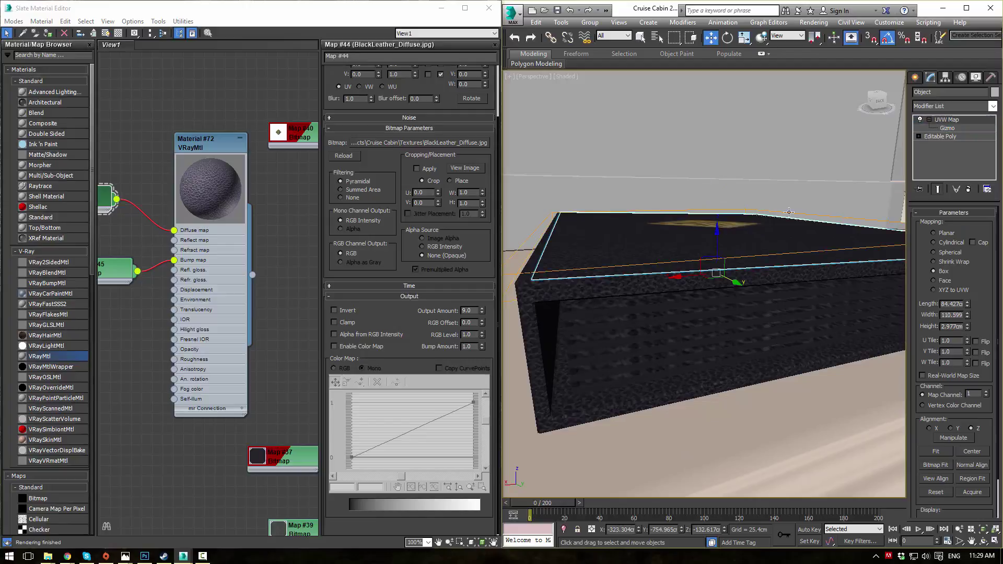
click(601, 313)
ctrl+click(598, 333)
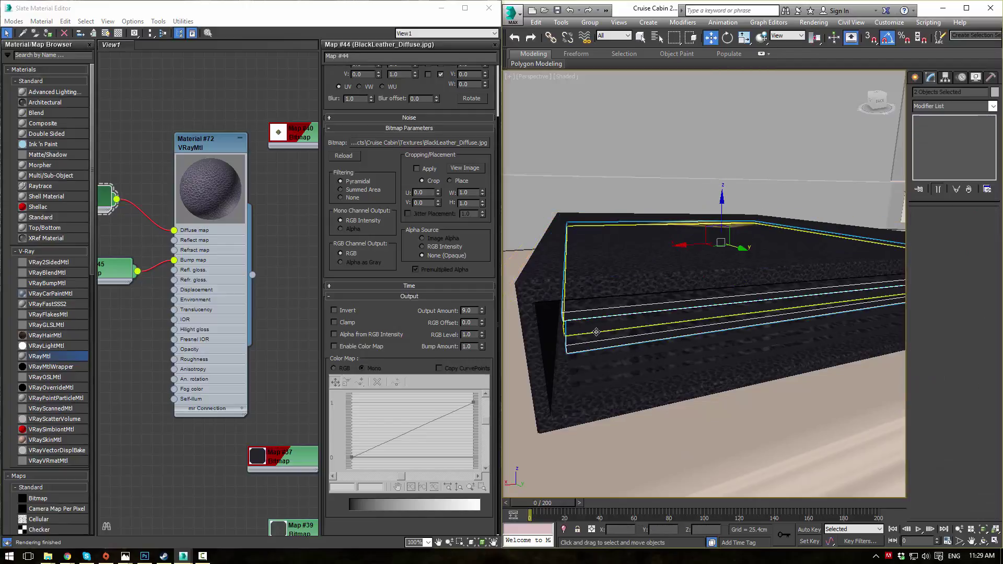
ctrl+click(596, 331)
ctrl+click(595, 360)
ctrl+click(591, 378)
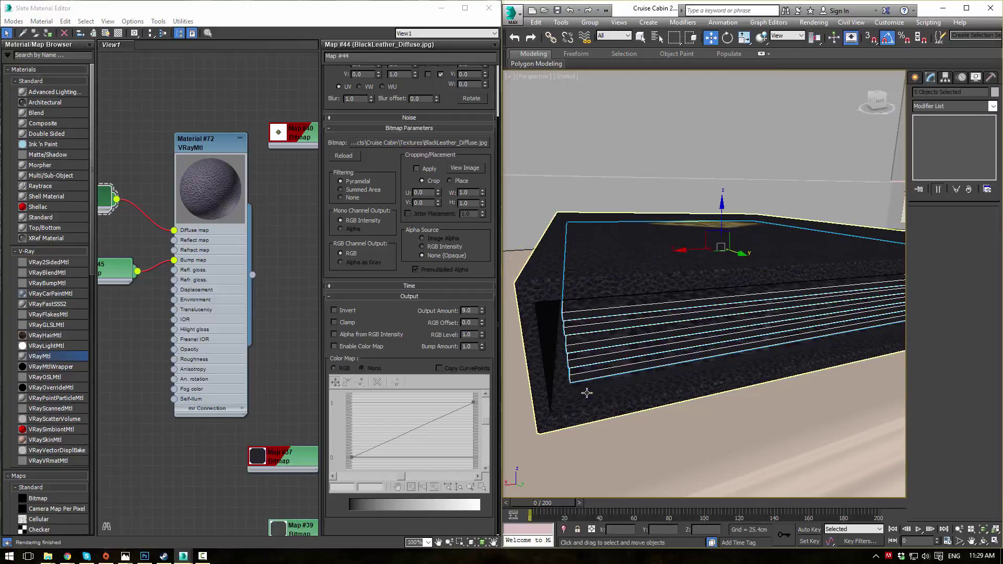
double_click(214, 149)
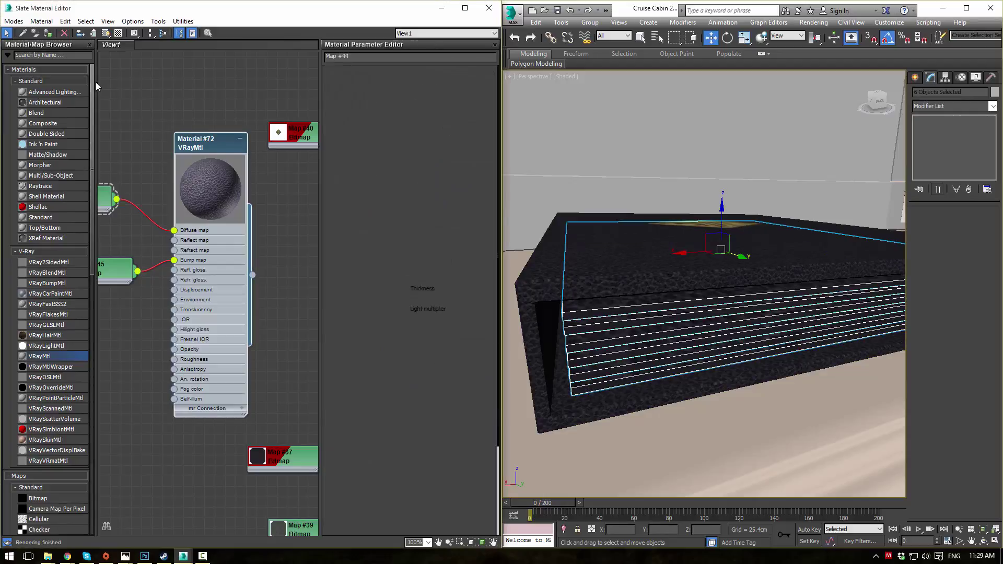
click(48, 32)
click(718, 255)
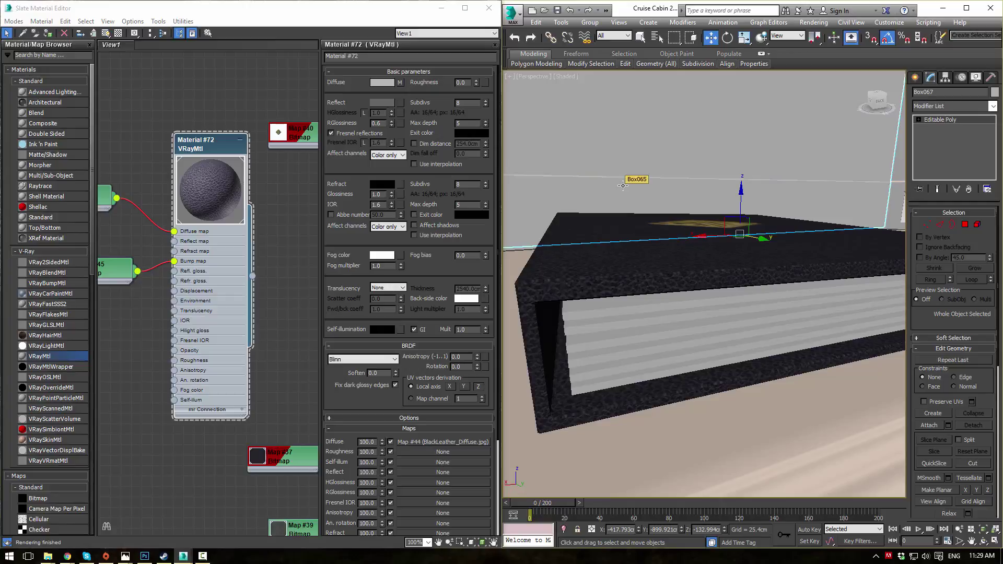
Step: Return to the camera view and render the book region in the V-Ray frame buffer
key(c)
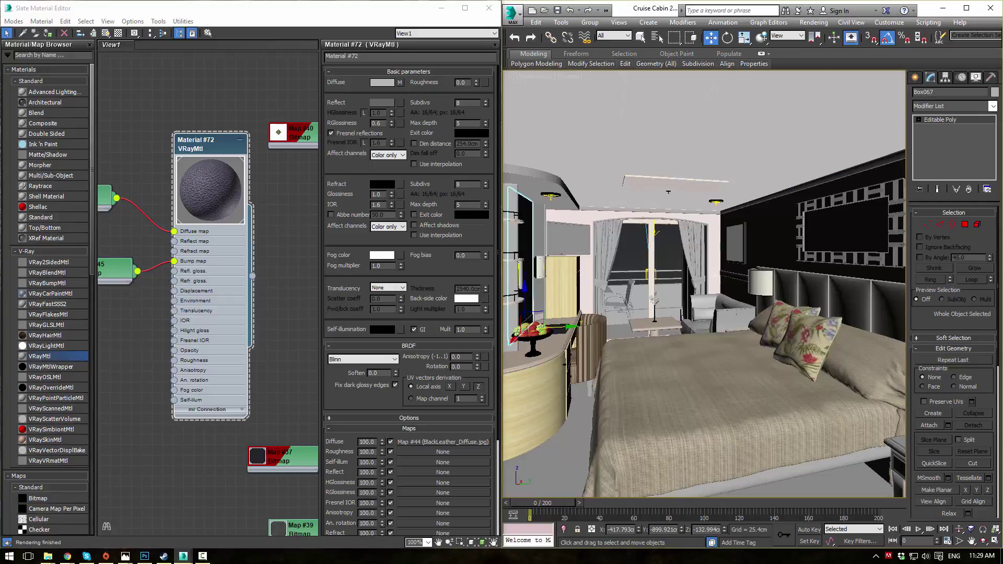
drag(1002, 47, 373, 87)
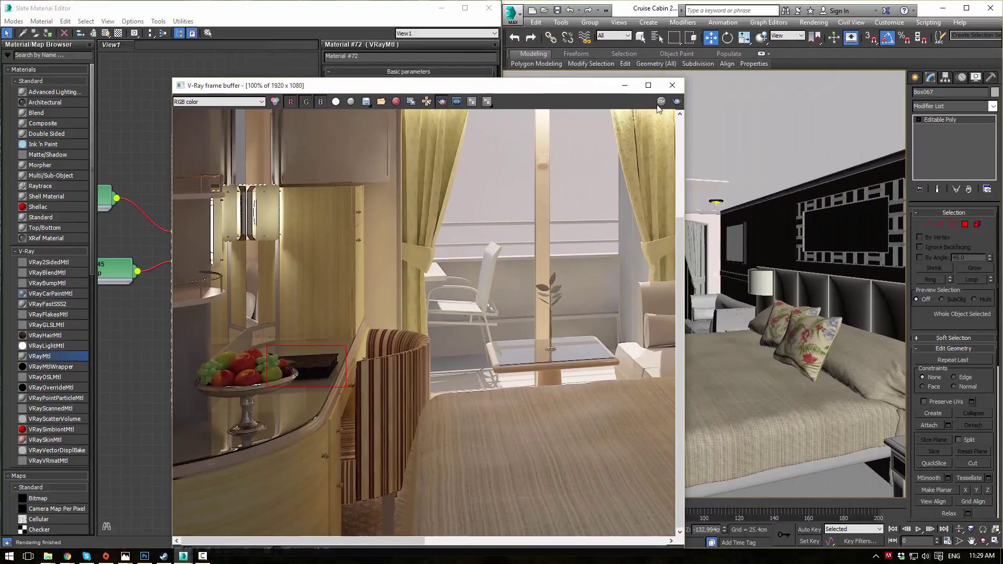
click(675, 100)
key(shift+q)
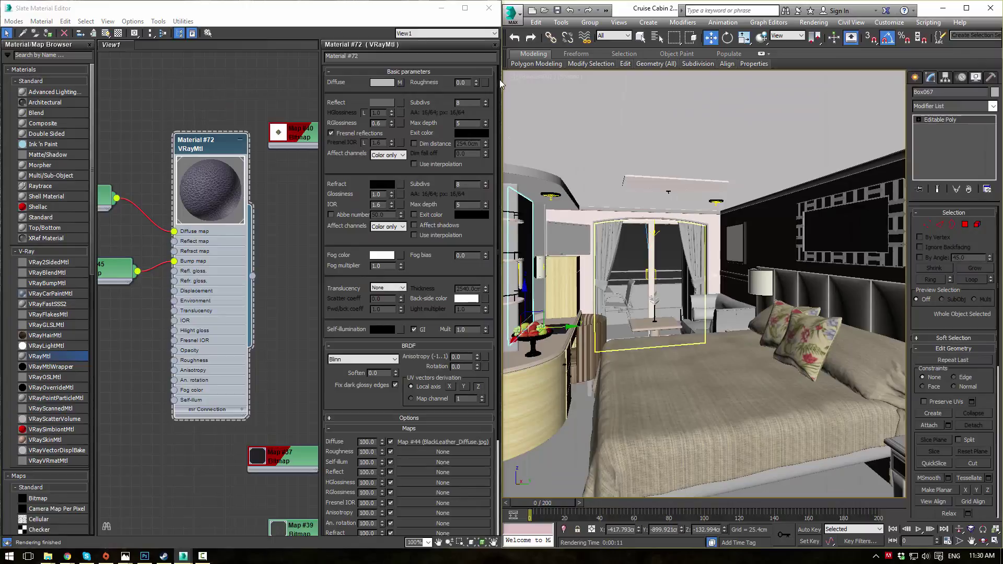
Step: Look through the material graph for the light wood material, Material #63
scroll(271, 206, down, 10)
scroll(237, 276, up, 8)
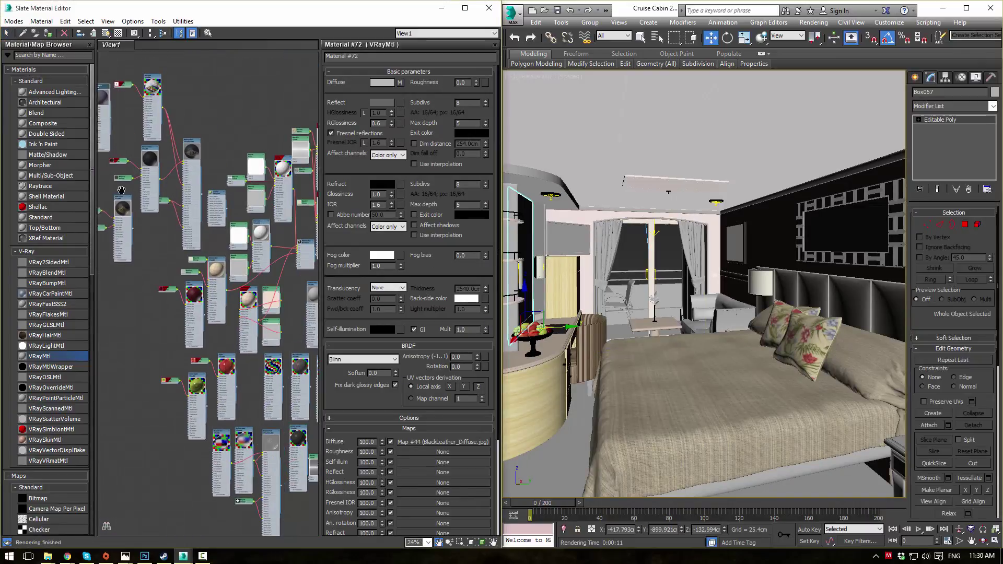
scroll(232, 274, down, 5)
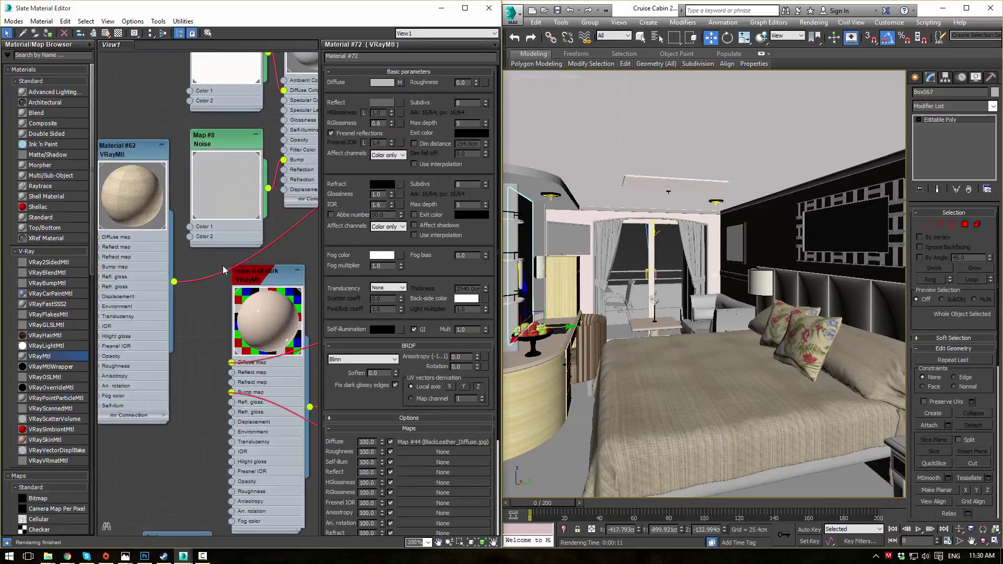
middle_drag(205, 226, 79, 3)
middle_drag(285, 397, 108, 302)
scroll(261, 151, up, 3)
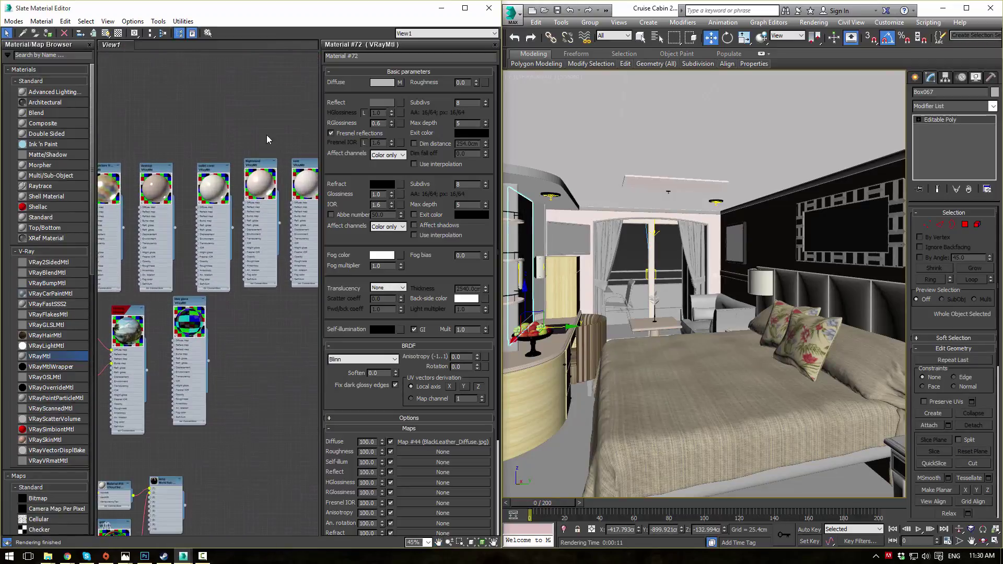
middle_drag(268, 139, 293, 413)
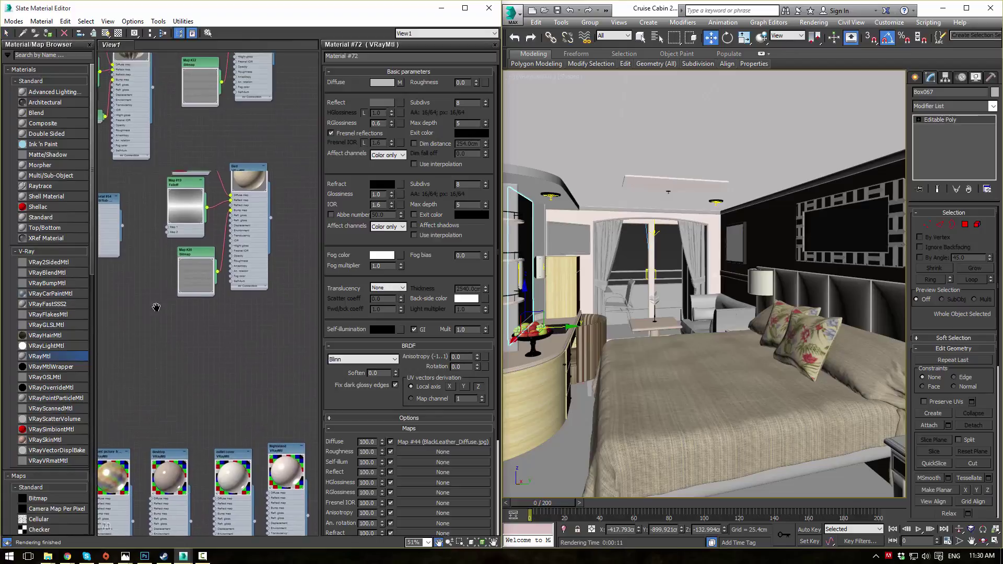
scroll(194, 238, up, 5)
middle_drag(217, 153, 200, 460)
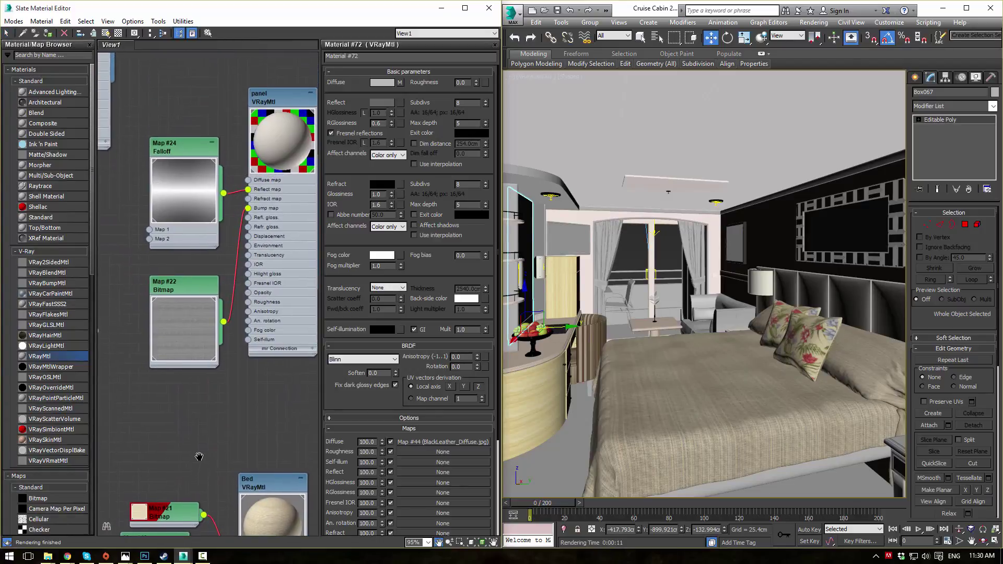
scroll(214, 434, down, 4)
scroll(216, 263, up, 2)
middle_drag(216, 263, 138, 407)
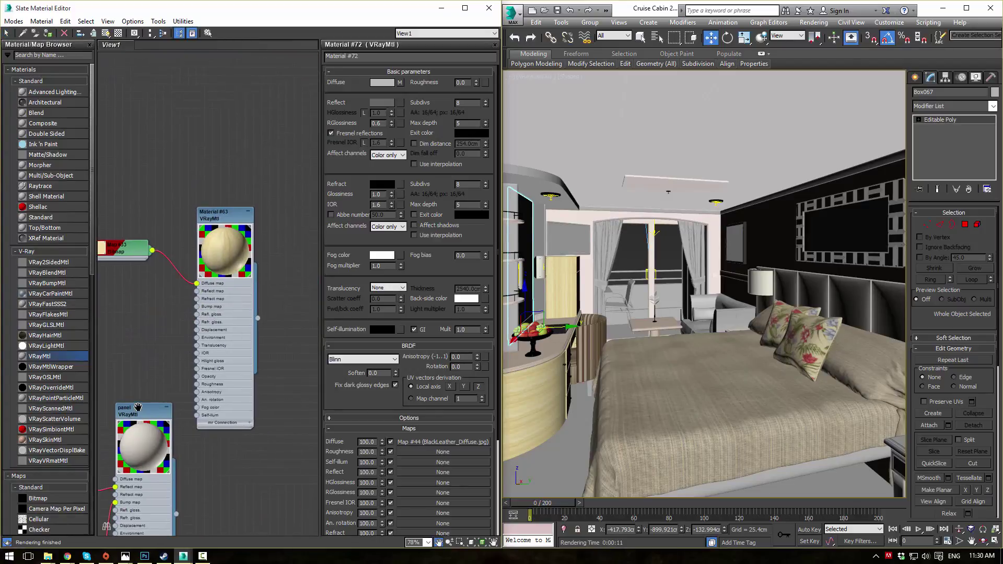
Step: Select the vertical panel behind the curved shelves and the matching upright panel at the far end of the desk wall
click(516, 232)
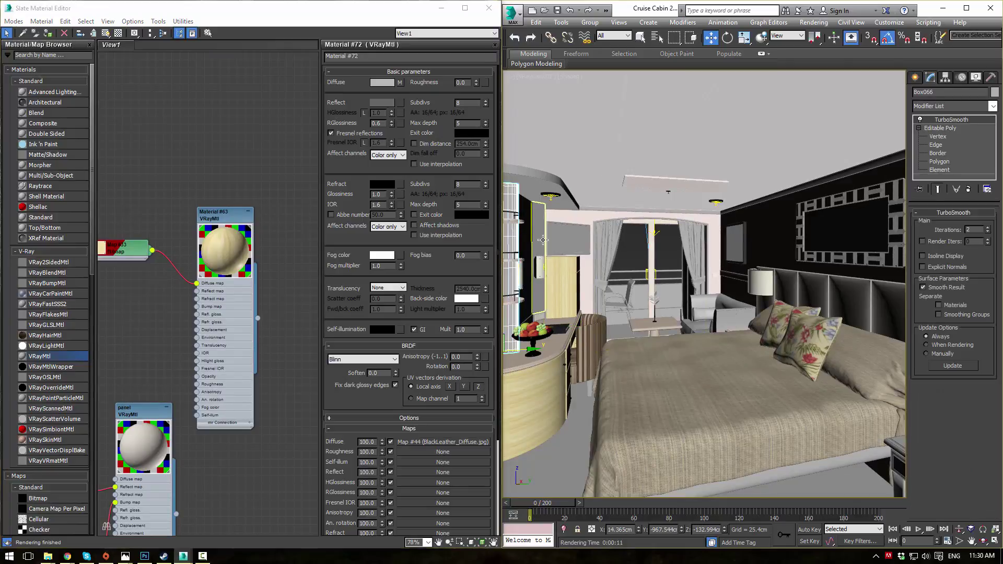
key(z)
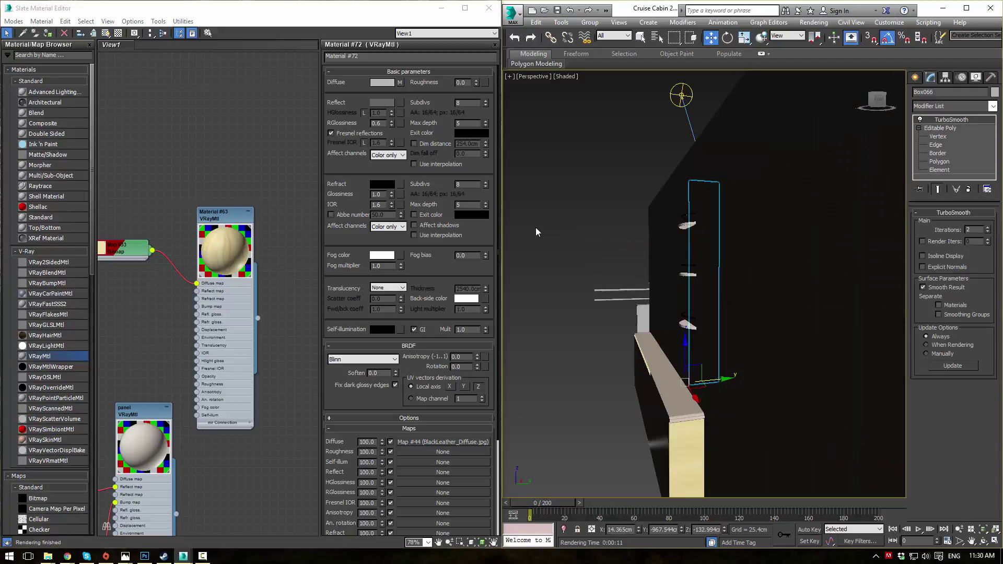
scroll(707, 320, up, 6)
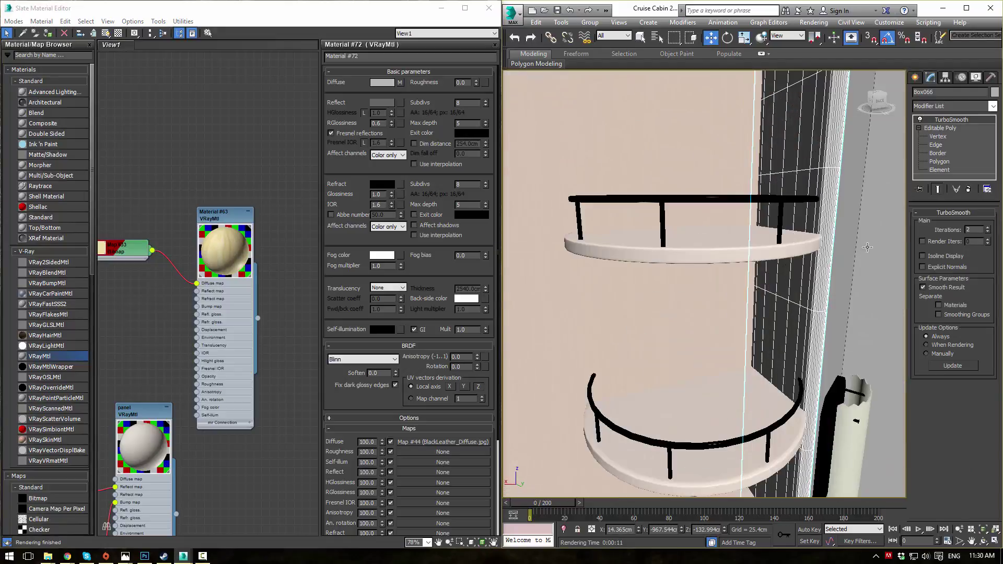
alt+middle_drag(708, 321, 726, 276)
scroll(726, 277, down, 4)
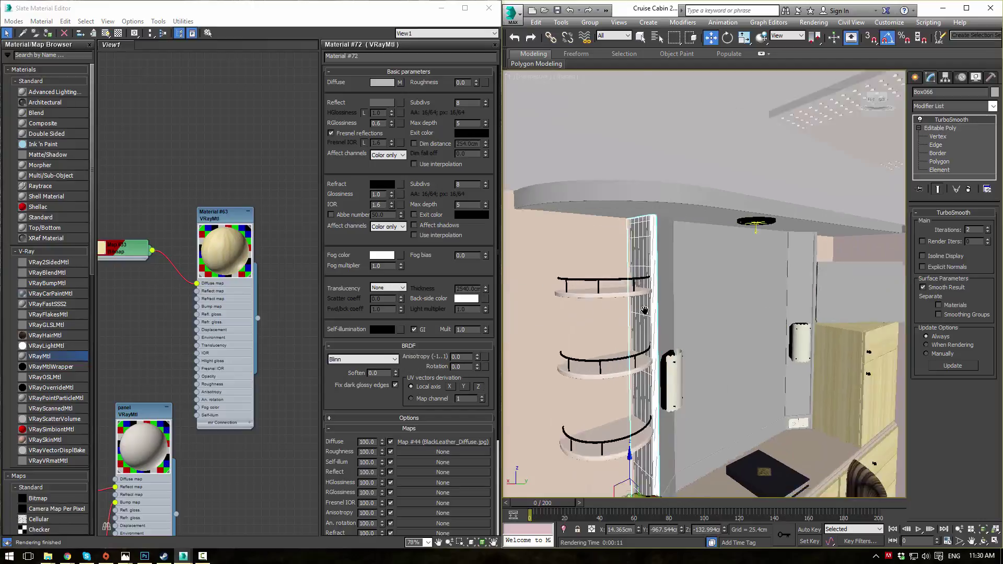
scroll(731, 277, up, 4)
ctrl+click(790, 276)
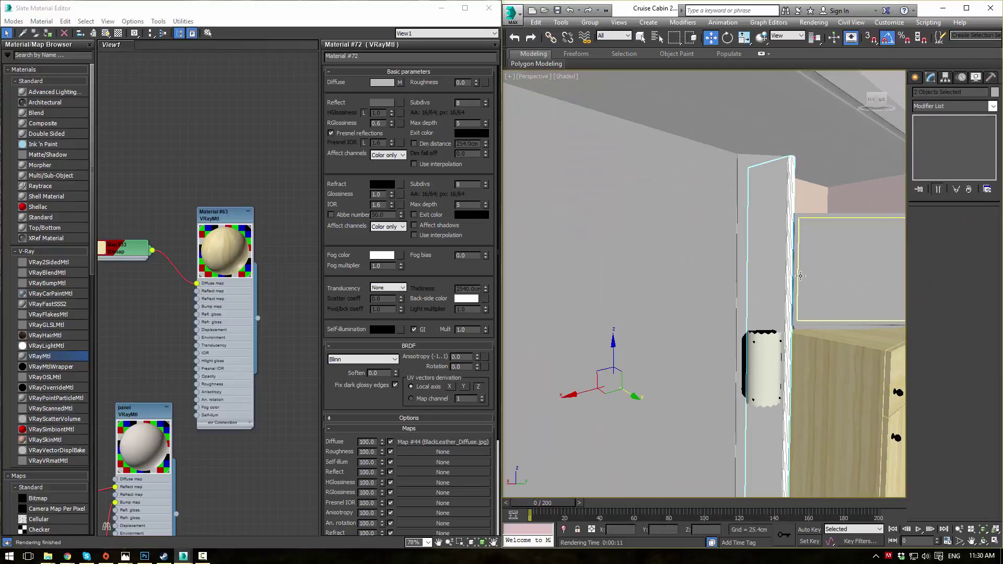
Step: Add the ceiling cornice trim and the arched balcony door frame to the selection
scroll(710, 373, down, 5)
alt+middle_drag(697, 356, 716, 271)
key(shift+z)
key(shift+z)
key(shift+z)
key(shift+z)
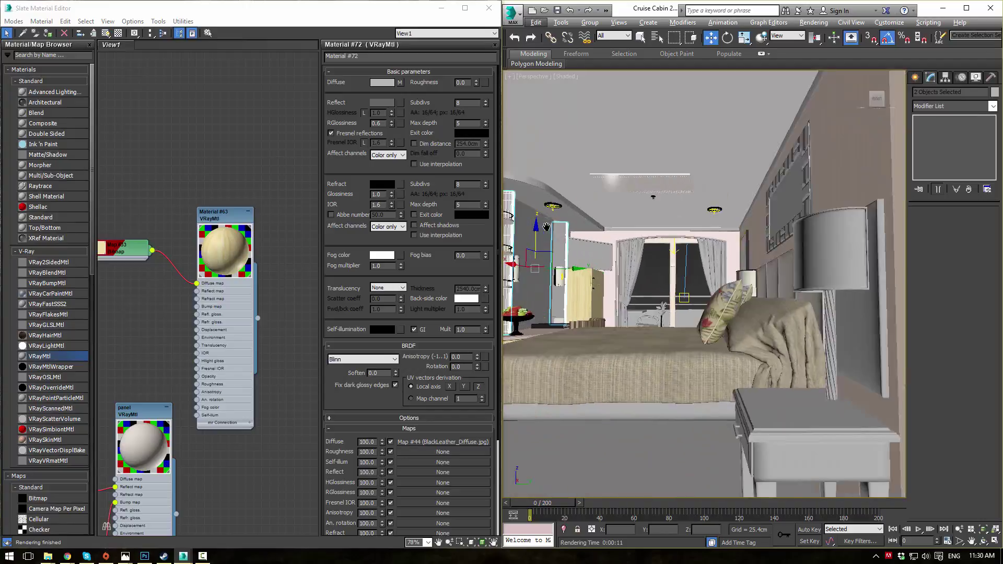
click(630, 266)
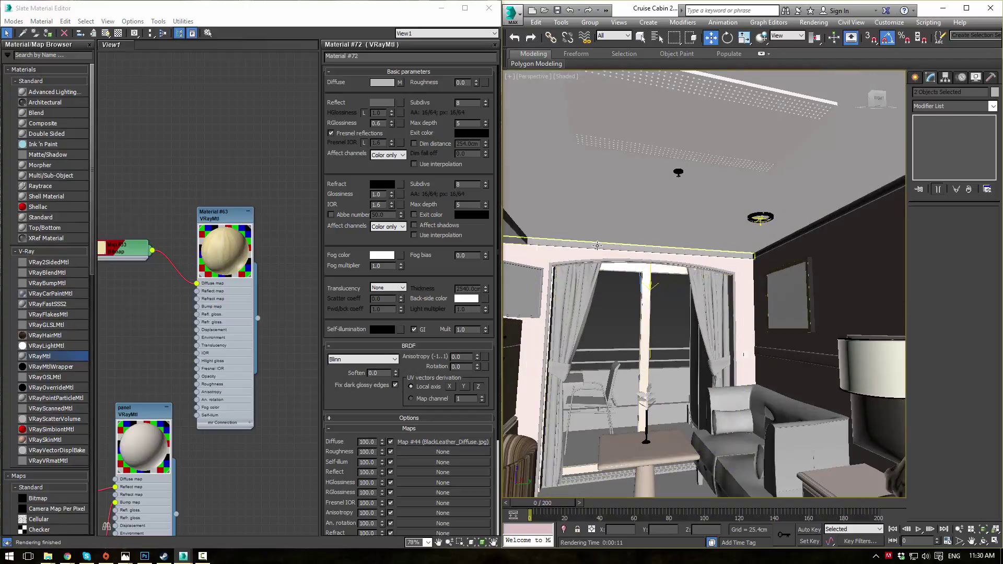
key(shift+z)
key(shift+z)
key(shift+z)
key(shift+z)
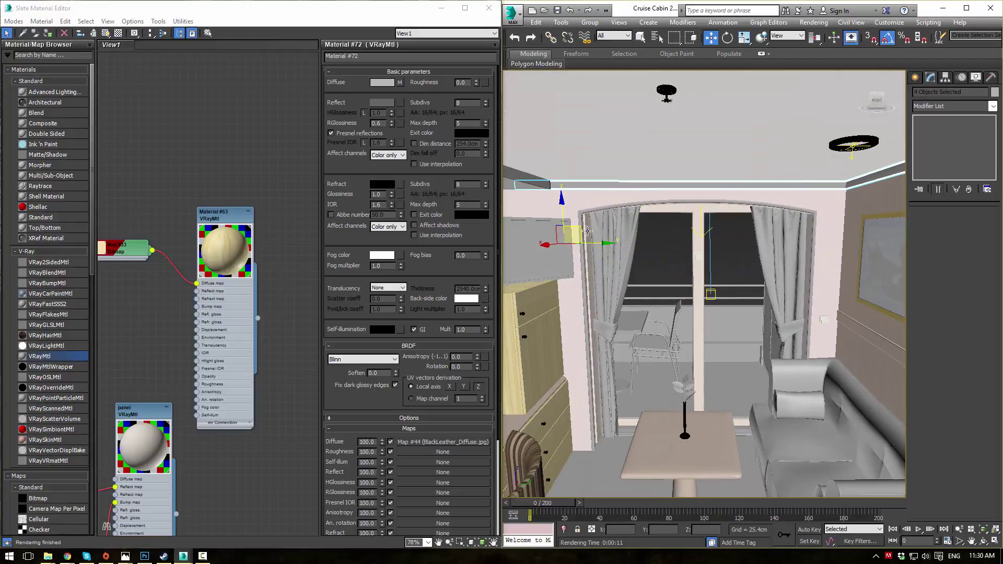
key(shift+z)
ctrl+click(580, 220)
key(shift+z)
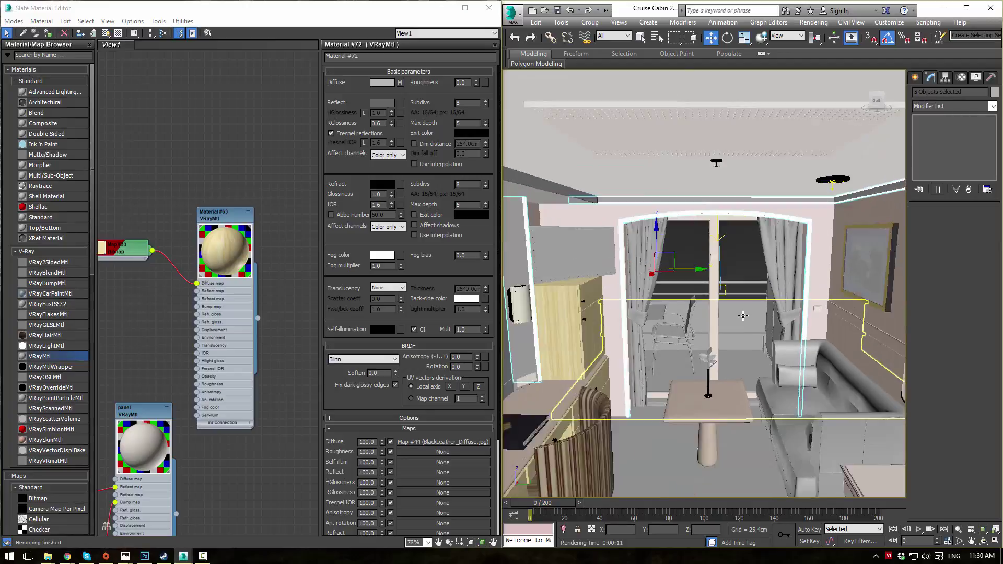
Step: Add the curved dropped ceiling panel above the desk, Box013, to the selection
key(shift+z)
key(shift+z)
key(shift+z)
key(shift+z)
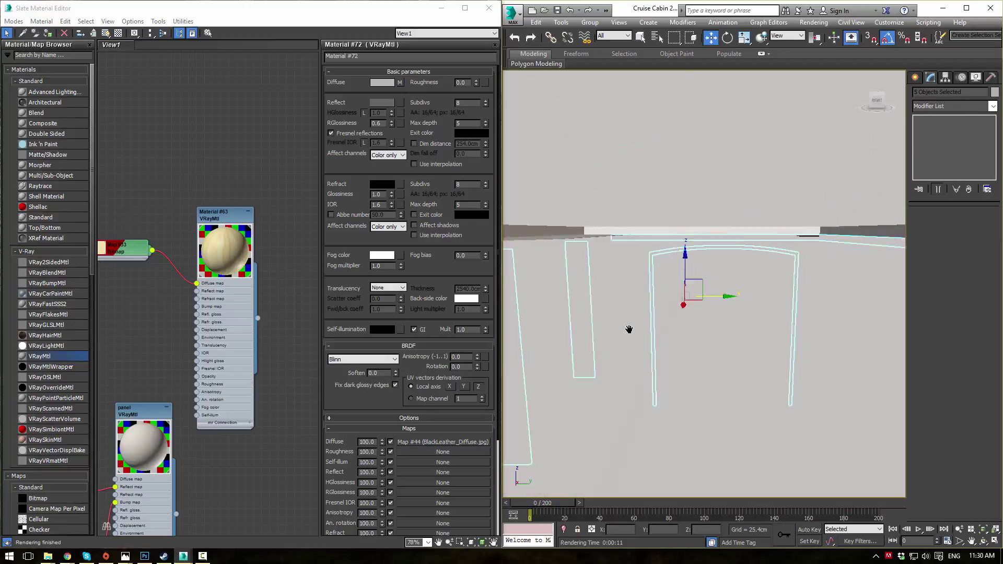
key(shift+z)
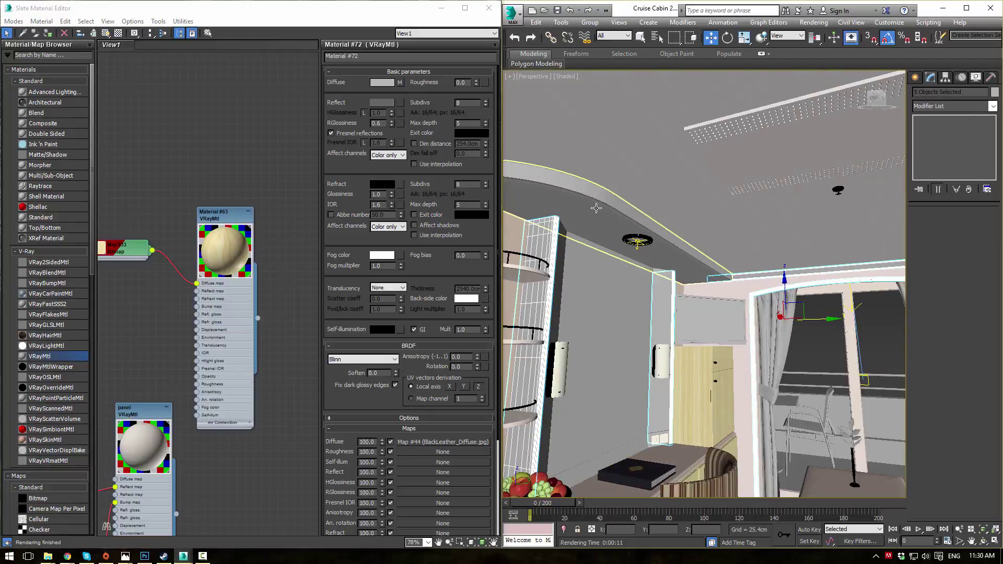
key(shift+z)
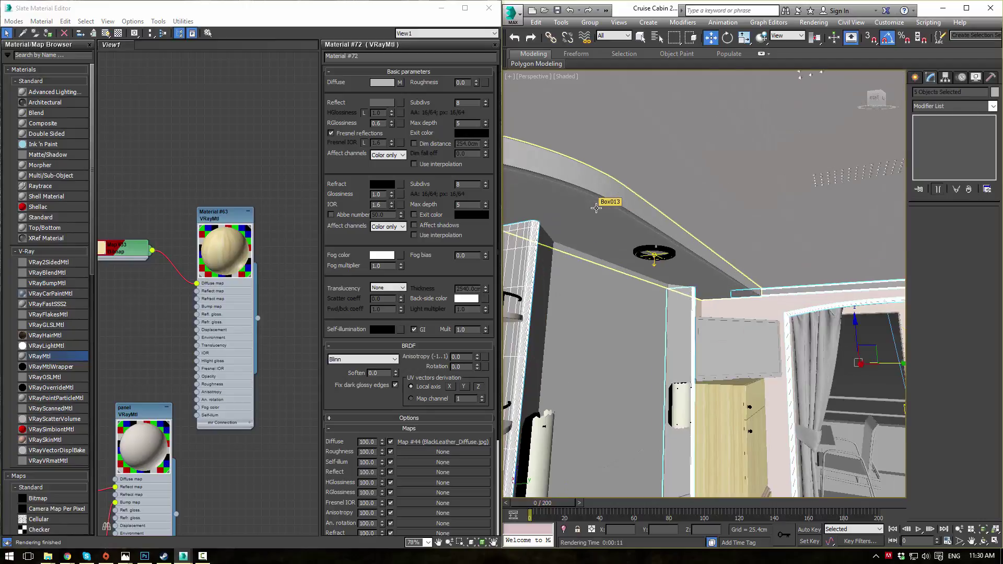
ctrl+click(595, 220)
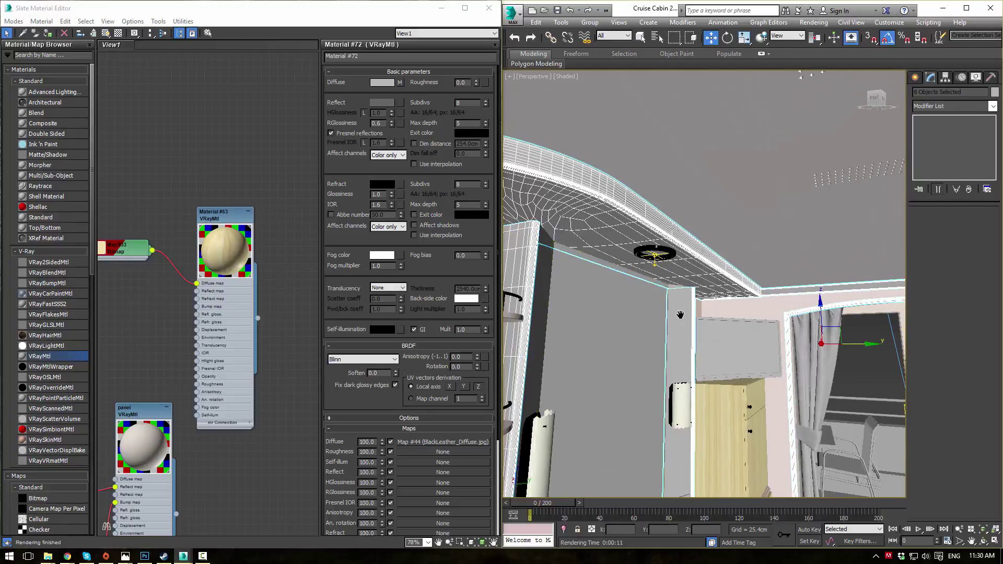
Step: Assign the wood material, Material #63, to the selected panels and trims and show it shaded in the viewport
alt+middle_drag(652, 320, 721, 301)
scroll(699, 301, down, 3)
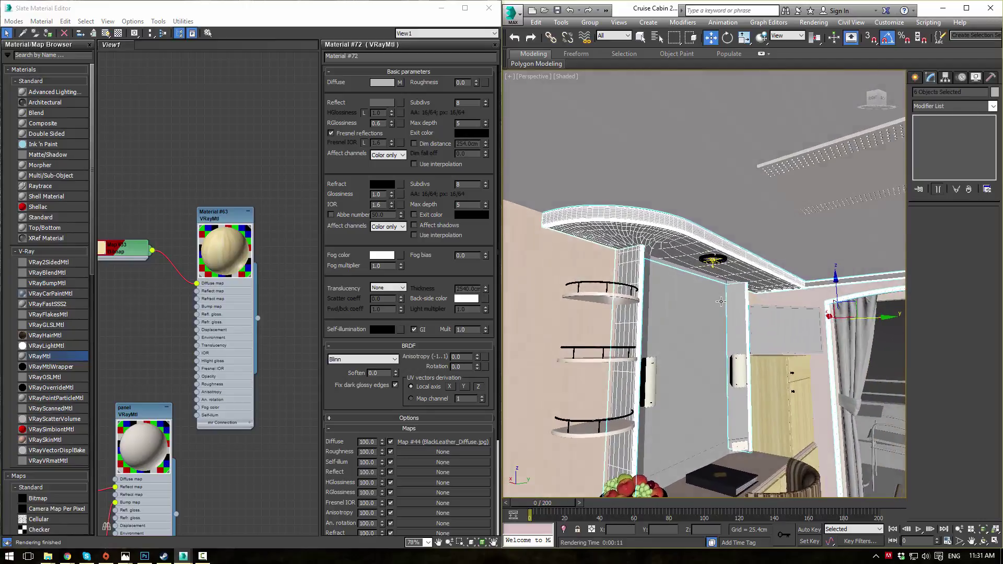
double_click(247, 235)
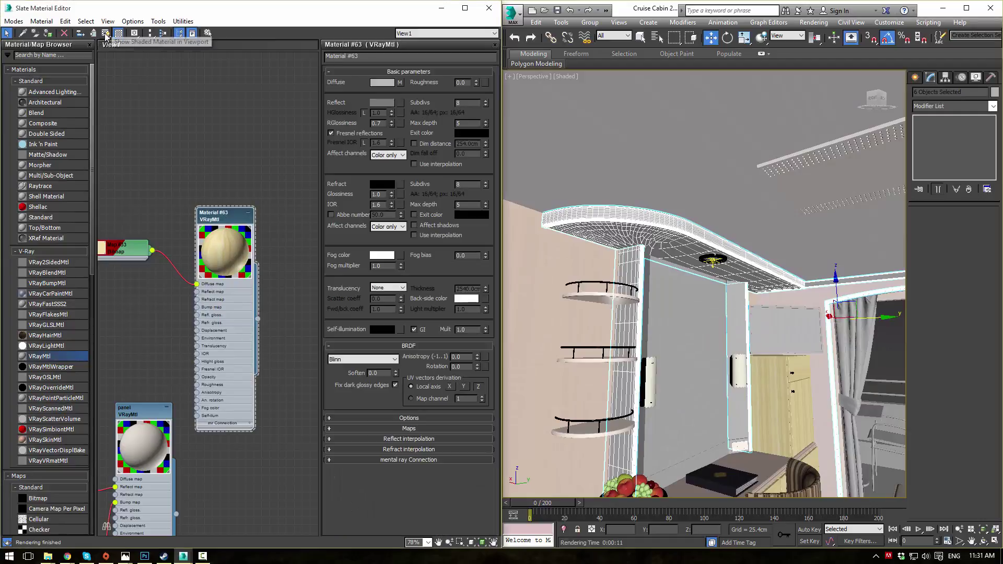
middle_drag(714, 355, 608, 309)
click(48, 33)
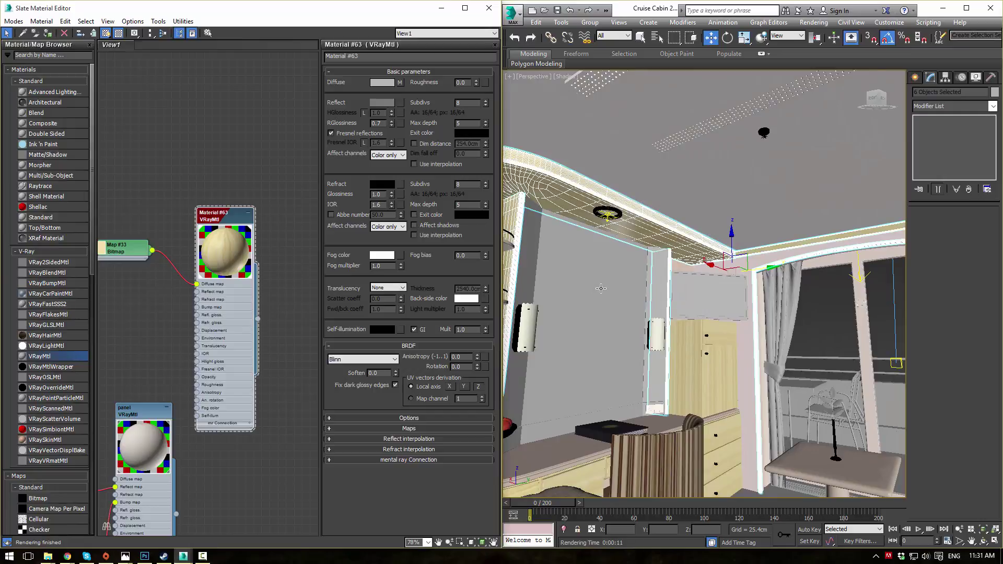
Step: Add a UVW Map modifier with Box mapping to the curved ceiling panel above the desk
alt+middle_drag(747, 319, 692, 305)
click(775, 321)
alt+middle_drag(643, 262, 806, 191)
click(627, 214)
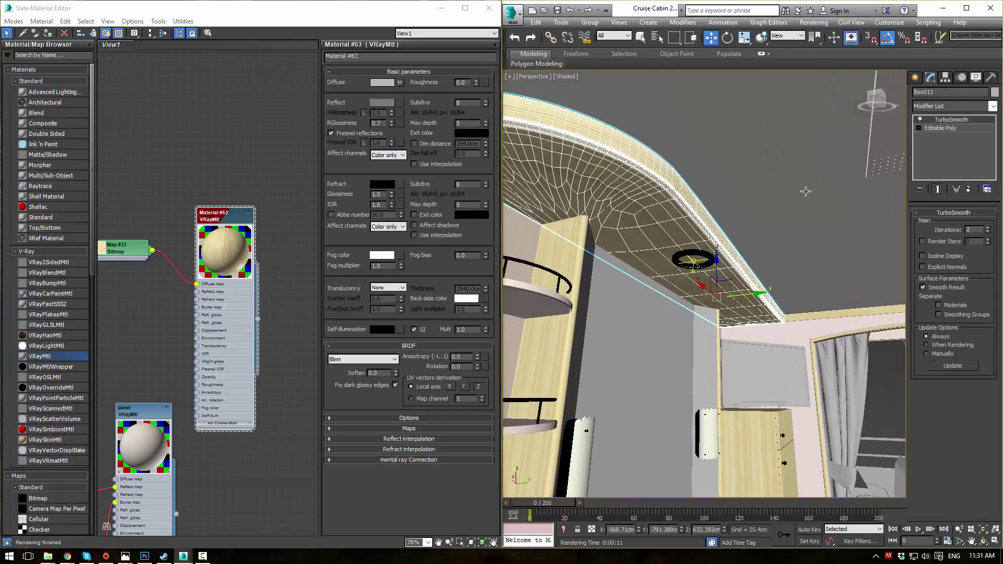
click(992, 106)
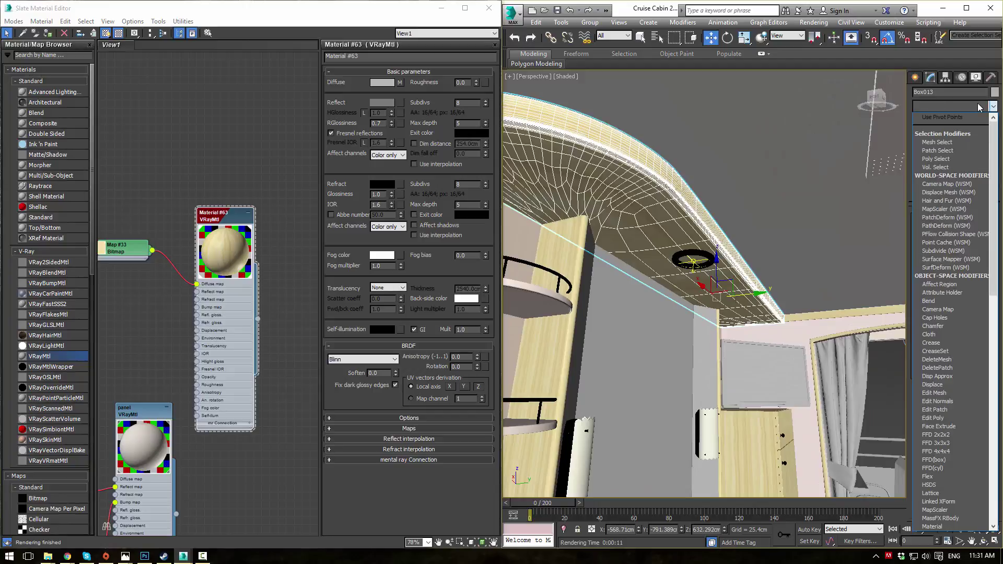
click(981, 203)
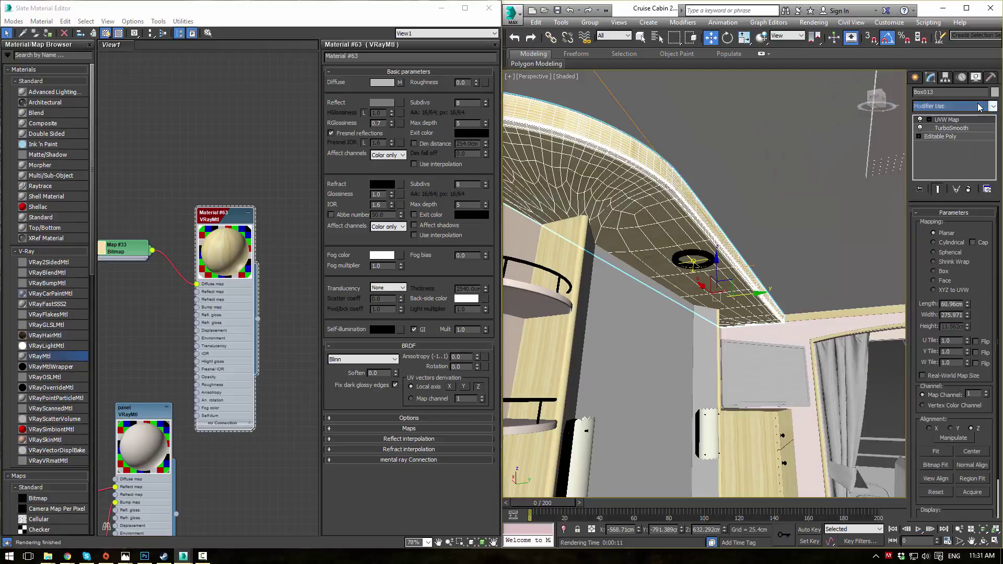
click(933, 271)
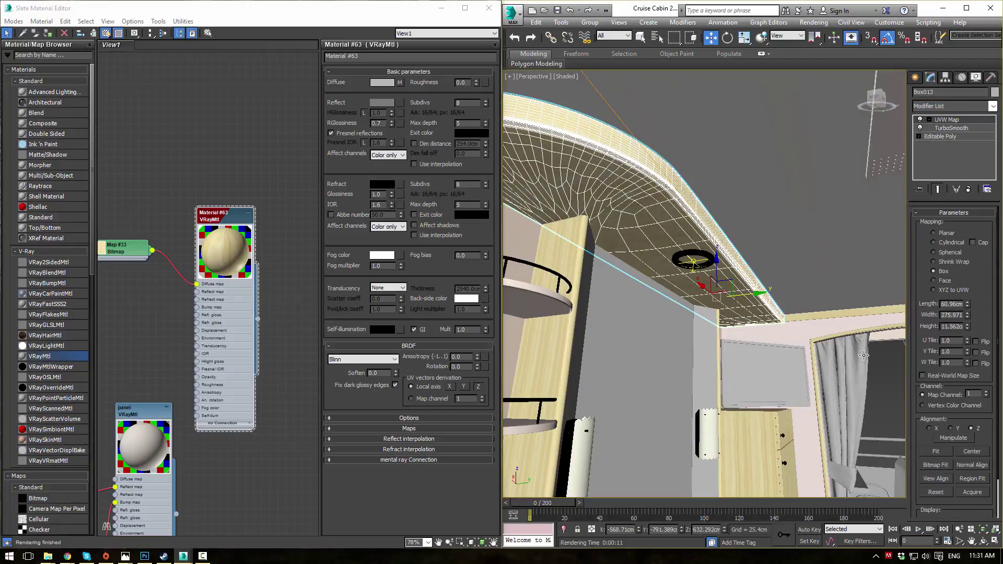
Step: Rotate the UVW Map gizmo of the curved ceiling panel to turn the wood grain direction
click(884, 397)
alt+middle_drag(718, 266, 732, 183)
click(656, 218)
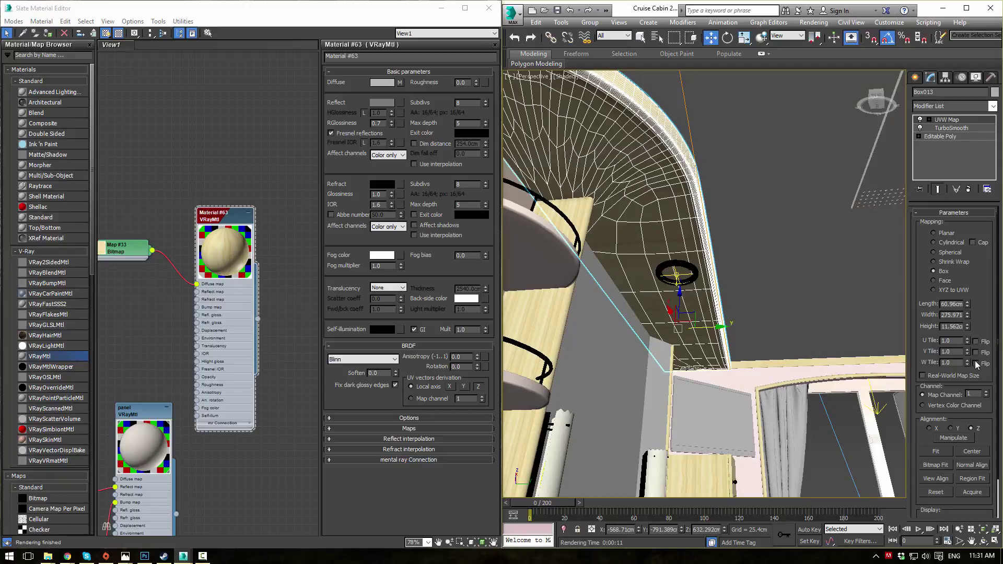
click(929, 120)
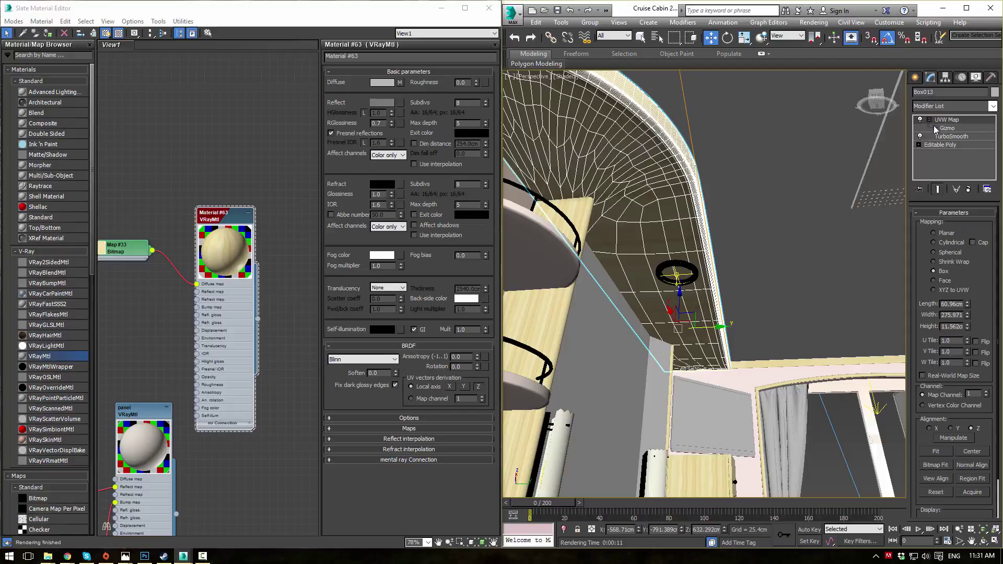
click(947, 128)
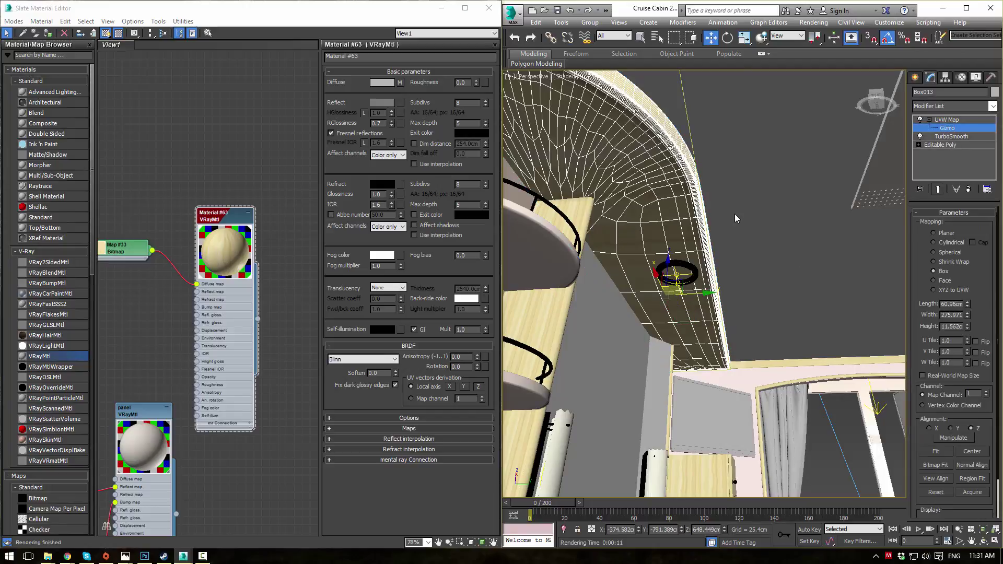
key(e)
drag(675, 276, 716, 284)
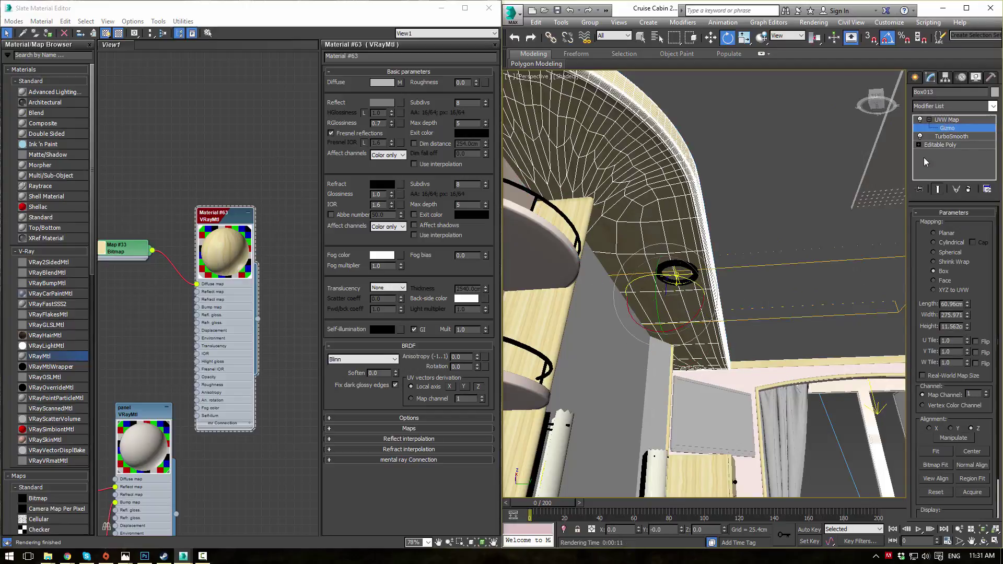
click(953, 121)
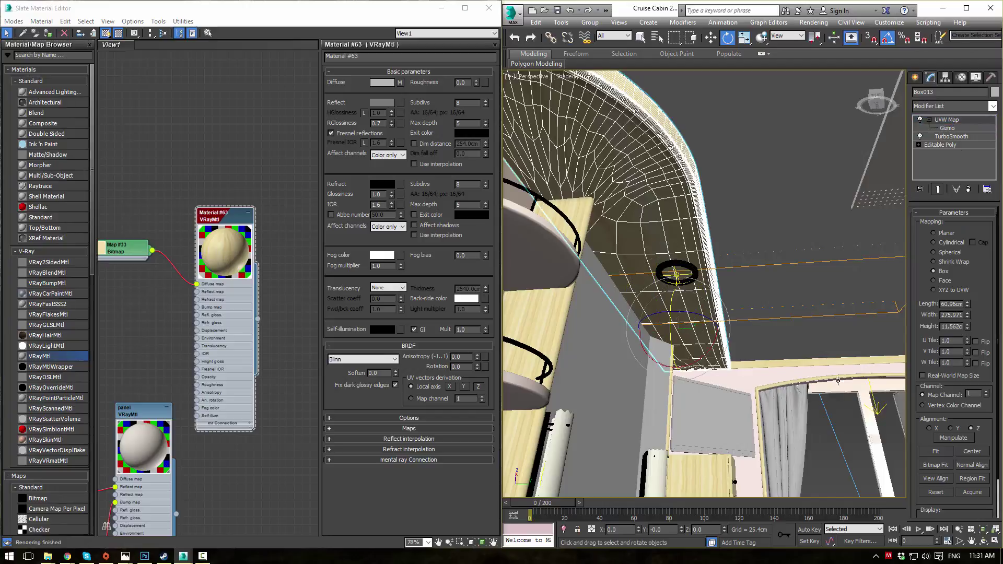
Step: Examine the wood grain on the edge and underside of the curved ceiling panel from several angles
click(829, 451)
alt+middle_drag(692, 268, 673, 296)
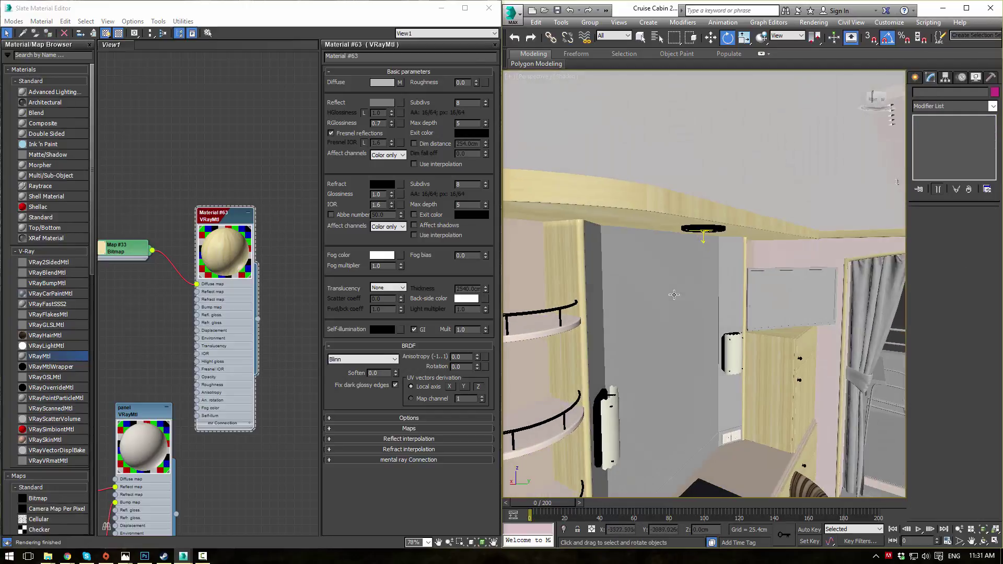
click(670, 203)
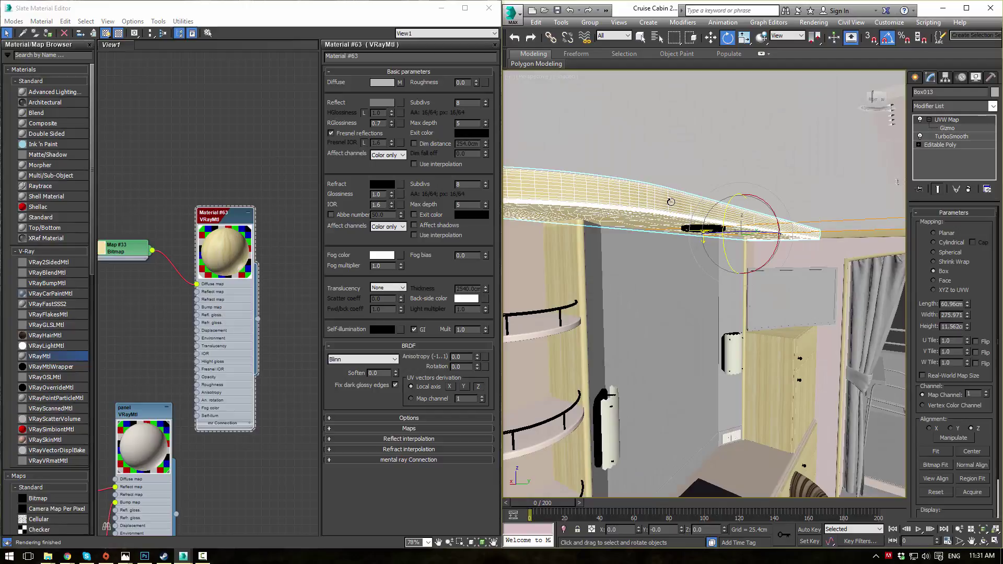
click(904, 325)
click(679, 215)
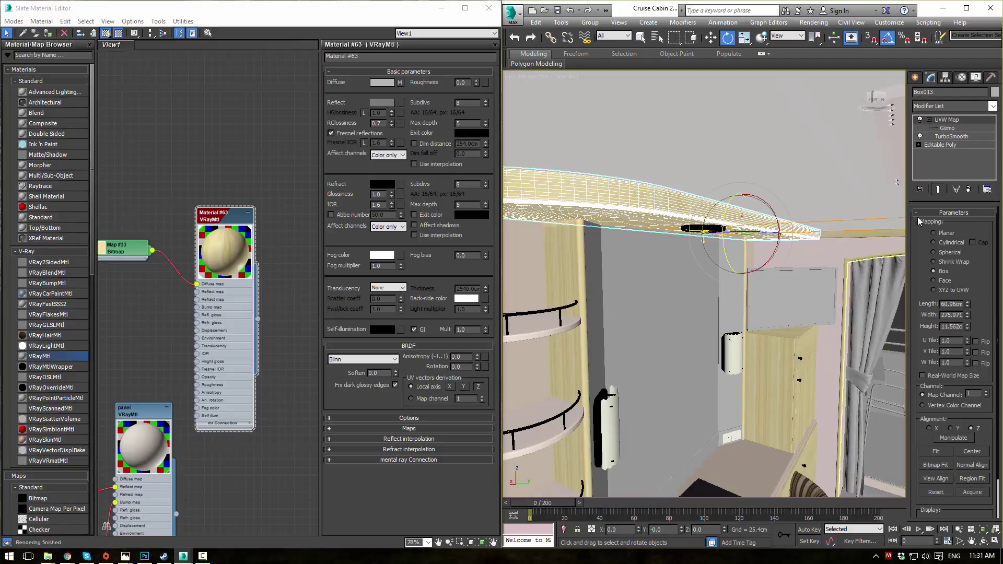
alt+middle_drag(733, 217, 710, 217)
middle_drag(778, 267, 700, 194)
click(889, 270)
click(699, 195)
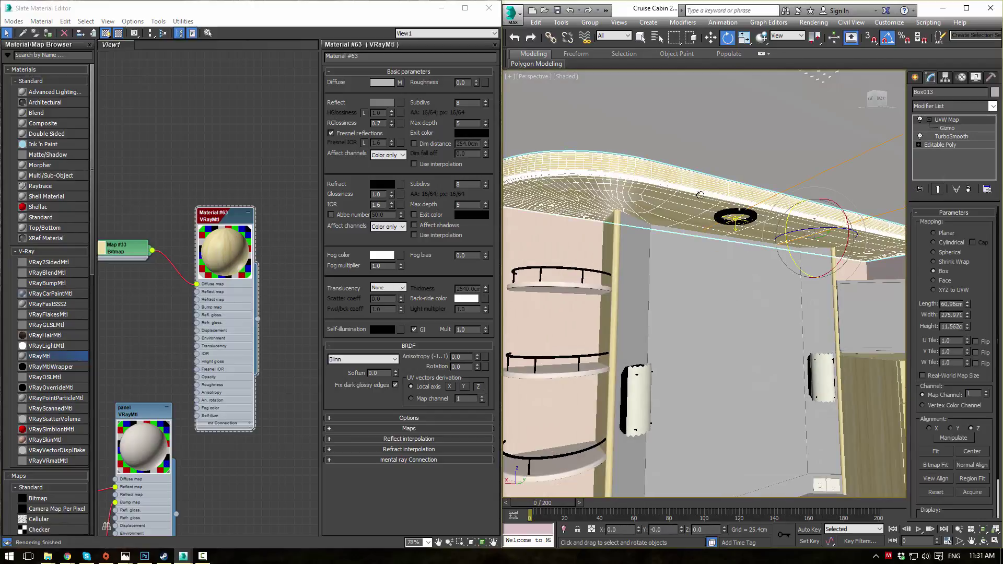
Step: Switch the curved ceiling panel's UVW mapping to Cylindrical with Cap and set the mapping height to about 45.2 cm
click(934, 242)
alt+middle_drag(888, 261, 862, 262)
alt+middle_drag(813, 237, 857, 276)
click(894, 321)
alt+middle_drag(731, 215, 949, 382)
scroll(812, 333, up, 2)
click(628, 272)
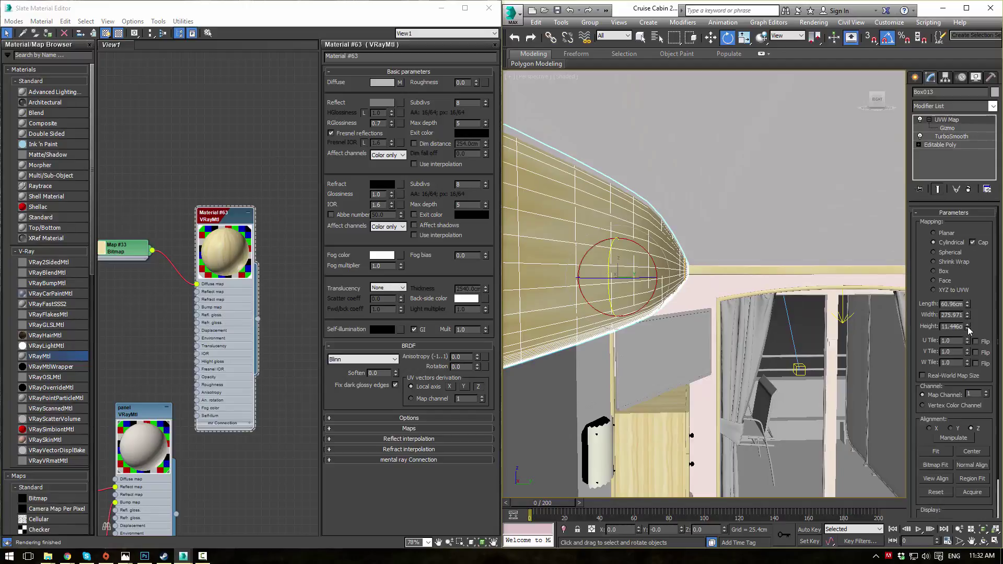
drag(962, 272, 922, 101)
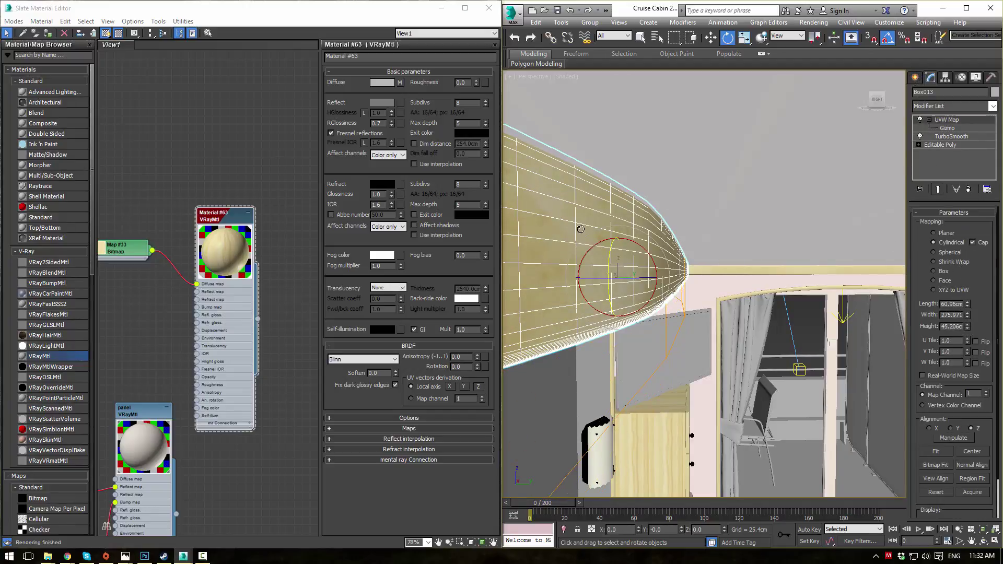
alt+middle_drag(752, 286, 749, 225)
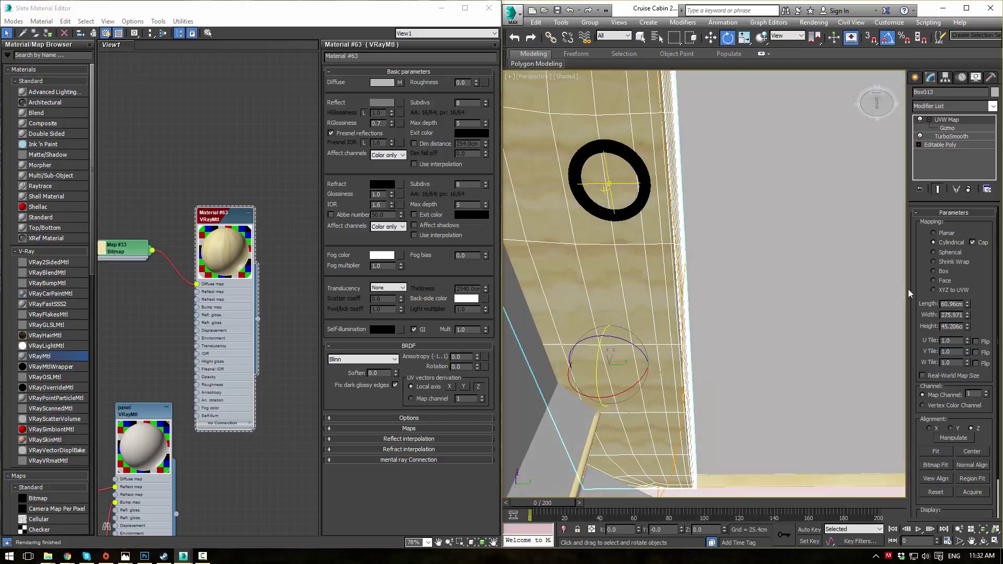
Step: Rotate the UVW Map gizmo of the curved ceiling panel to redirect the wood grain on its underside, and leave the gizmo level
click(946, 128)
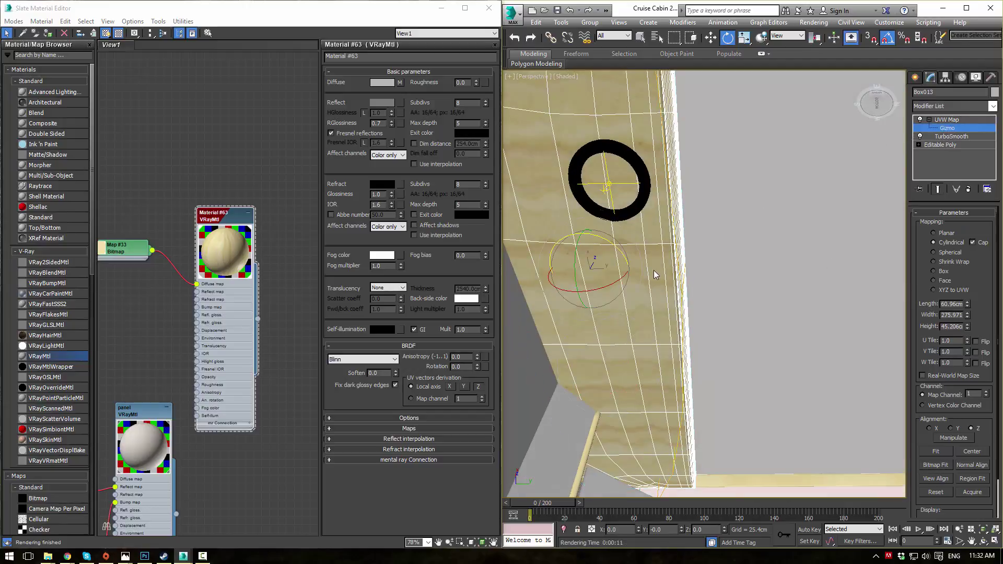
drag(608, 240, 652, 255)
alt+middle_drag(666, 229, 662, 277)
click(945, 123)
click(830, 378)
middle_drag(741, 365, 753, 295)
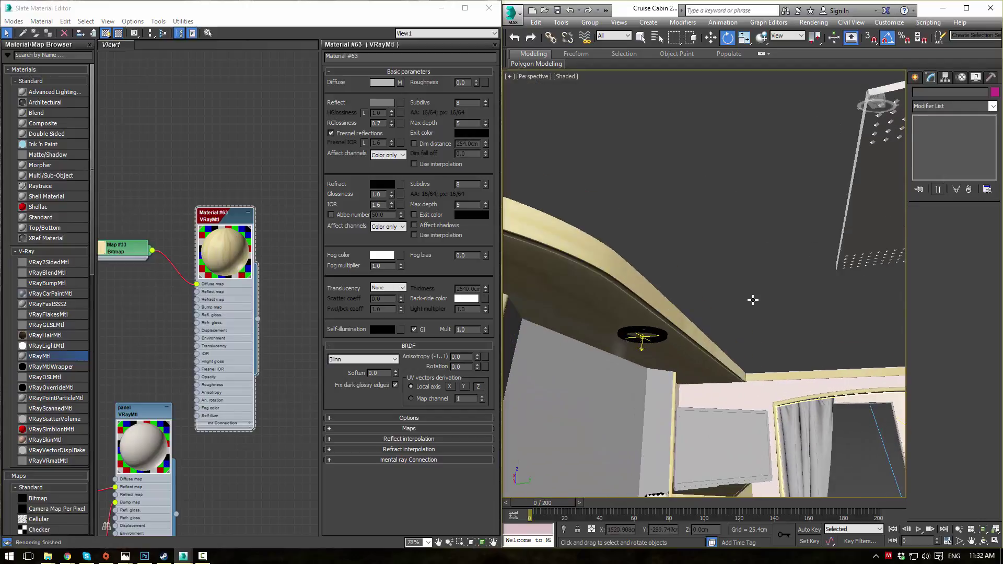
click(753, 296)
key(ctrl+z)
Step: Add a UVW Map modifier with Box mapping to the straight ceiling trim above the balcony door
alt+middle_drag(725, 338, 728, 152)
middle_drag(821, 345, 767, 315)
click(747, 342)
key(z)
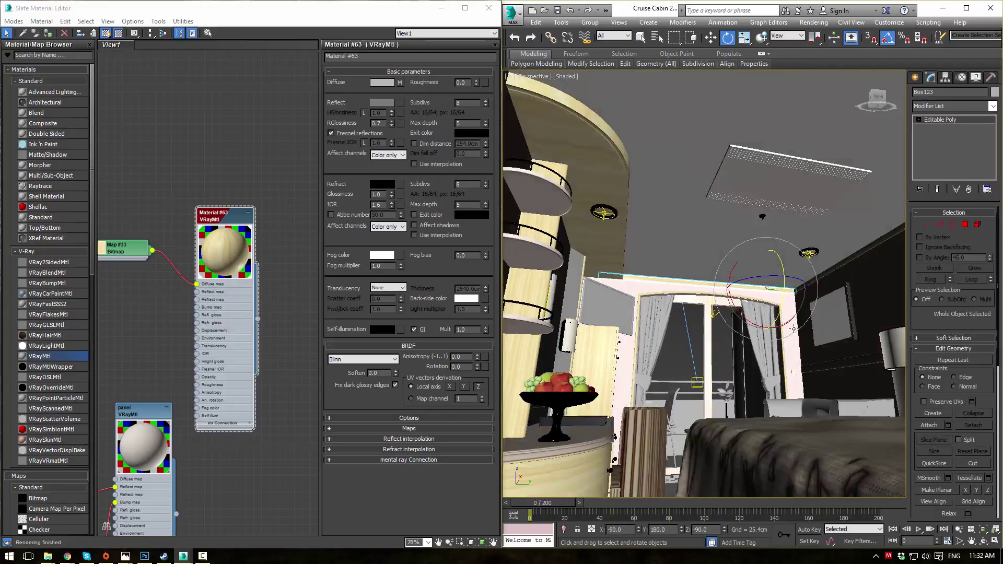
scroll(686, 273, up, 6)
scroll(747, 369, up, 2)
scroll(753, 366, down, 2)
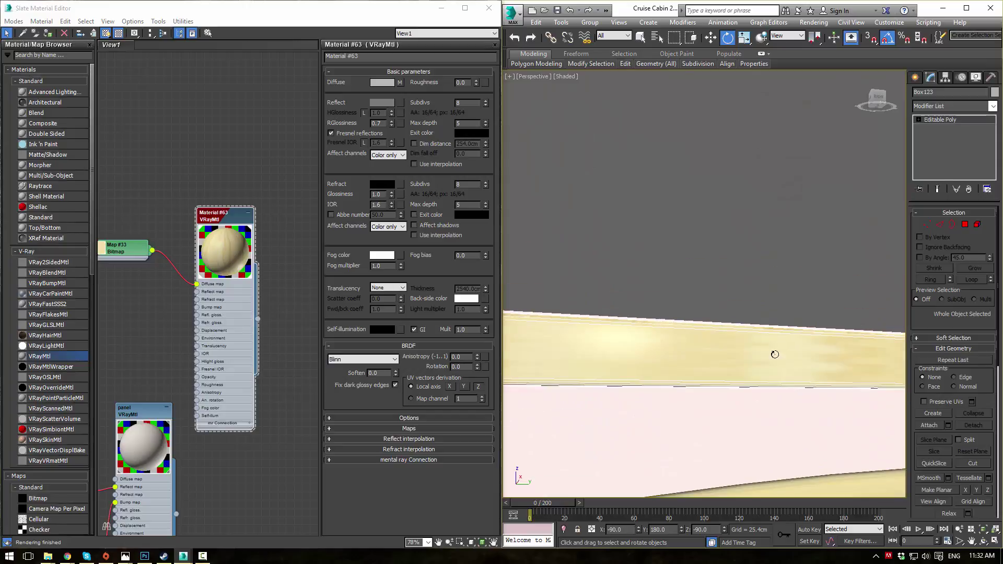
click(991, 108)
text(uvw)
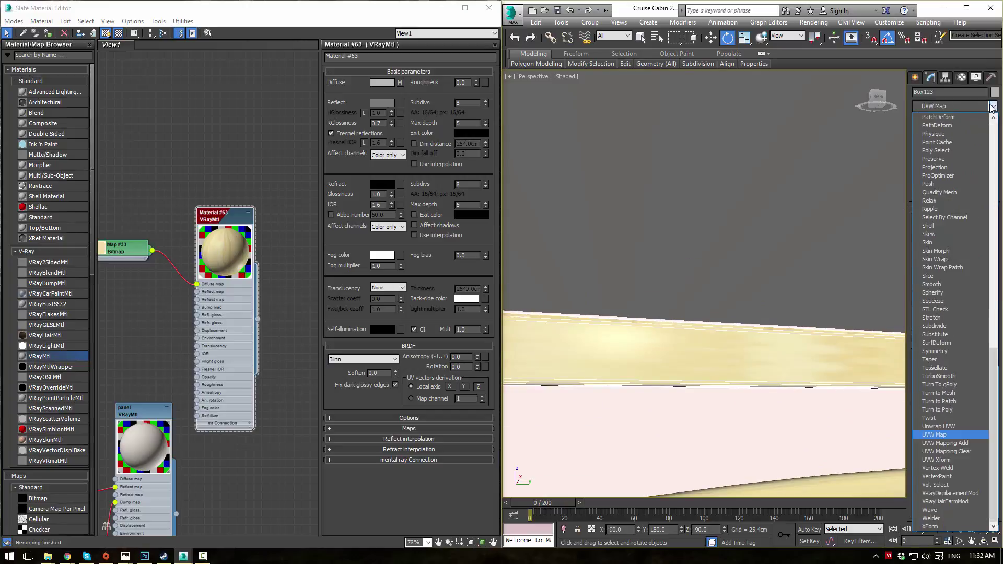
key(Return)
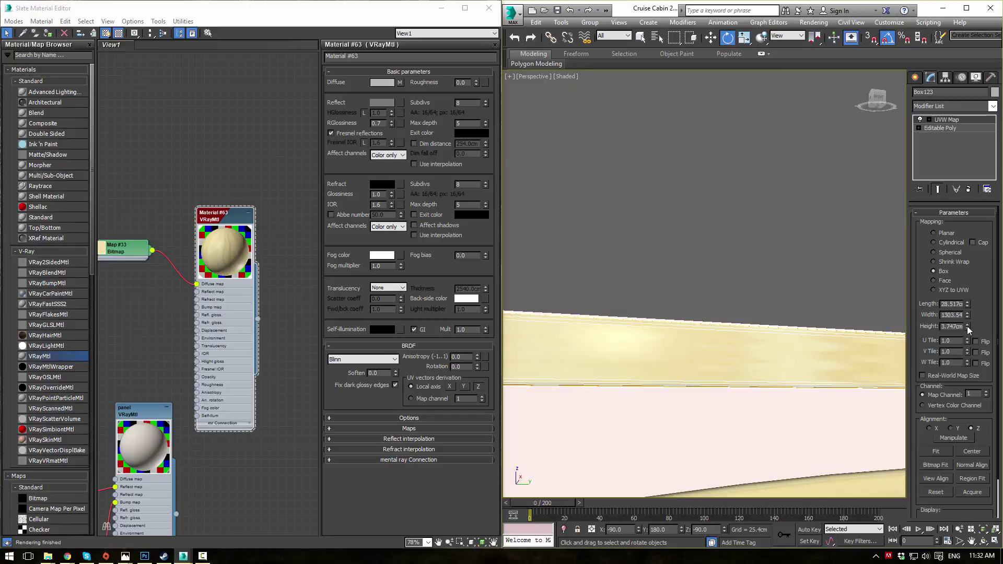
Step: Set the straight ceiling trim's mapping size to about 87.8 cm length, 1368.7 cm width and 6.2 cm height
drag(967, 313, 962, 192)
scroll(721, 174, down, 5)
alt+middle_drag(721, 178, 689, 292)
scroll(689, 292, up, 4)
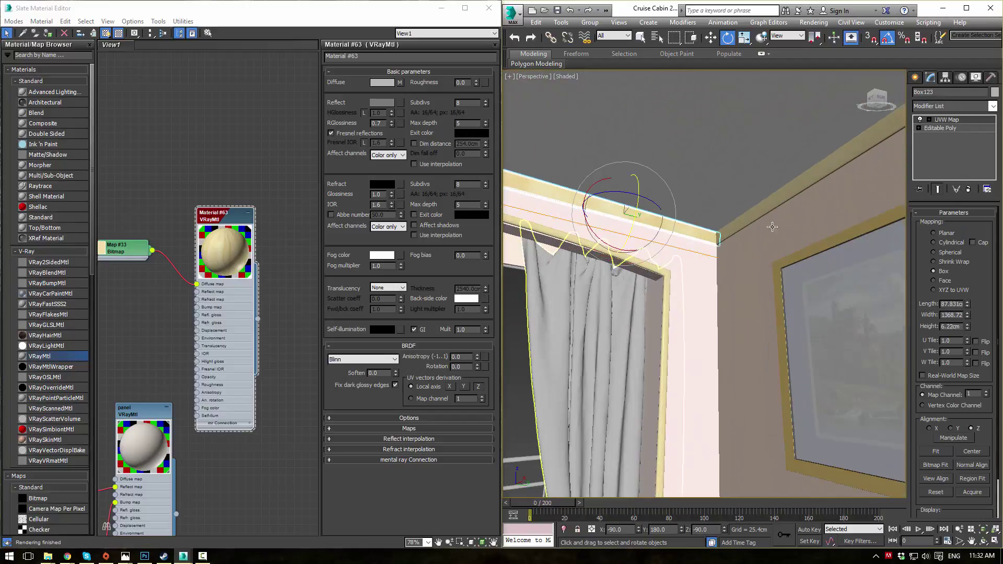
click(868, 142)
Step: Add a UVW Map modifier with Box mapping to the arched wooden trim around the balcony door
click(643, 327)
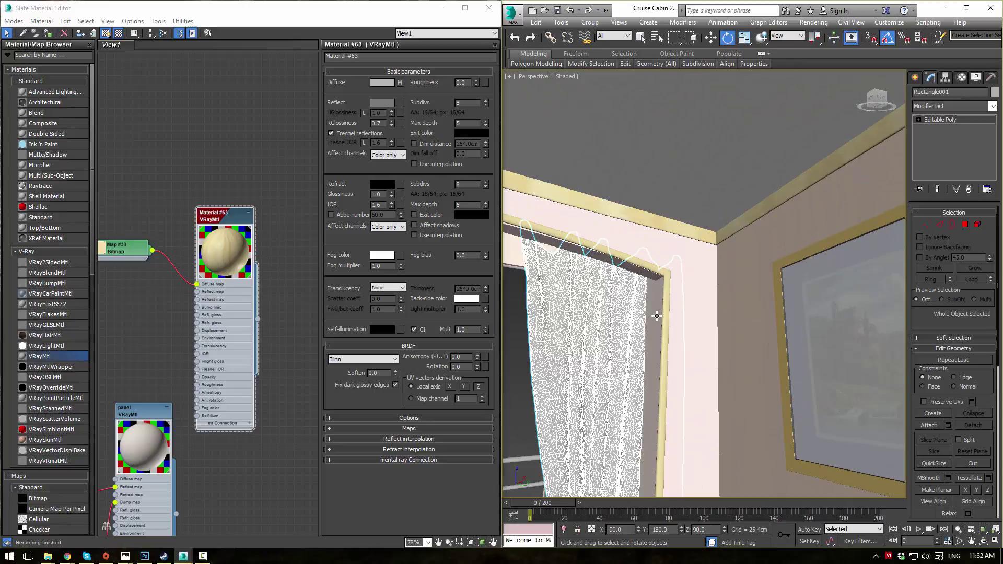
scroll(629, 263, up, 5)
click(630, 259)
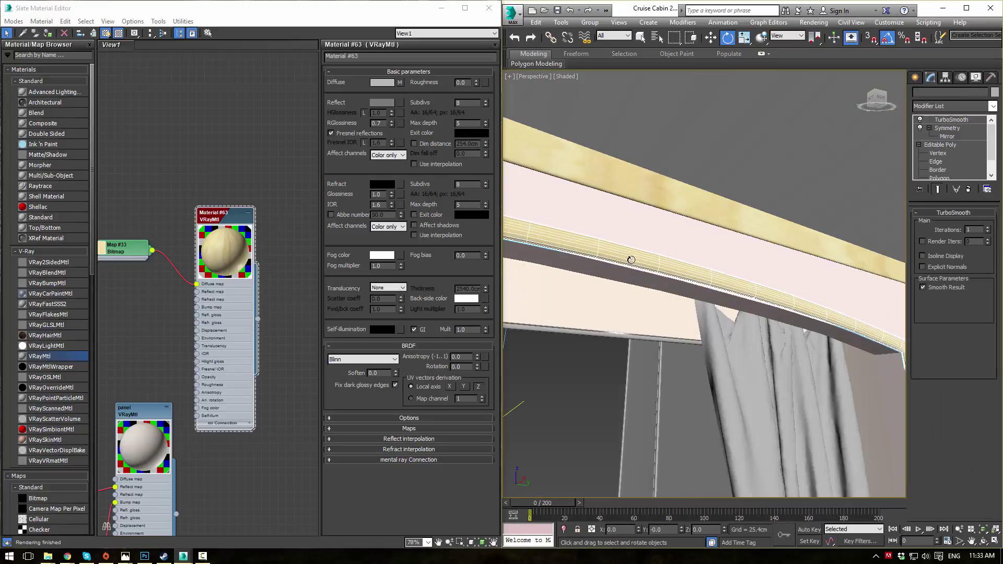
click(993, 106)
text(uvw)
key(Return)
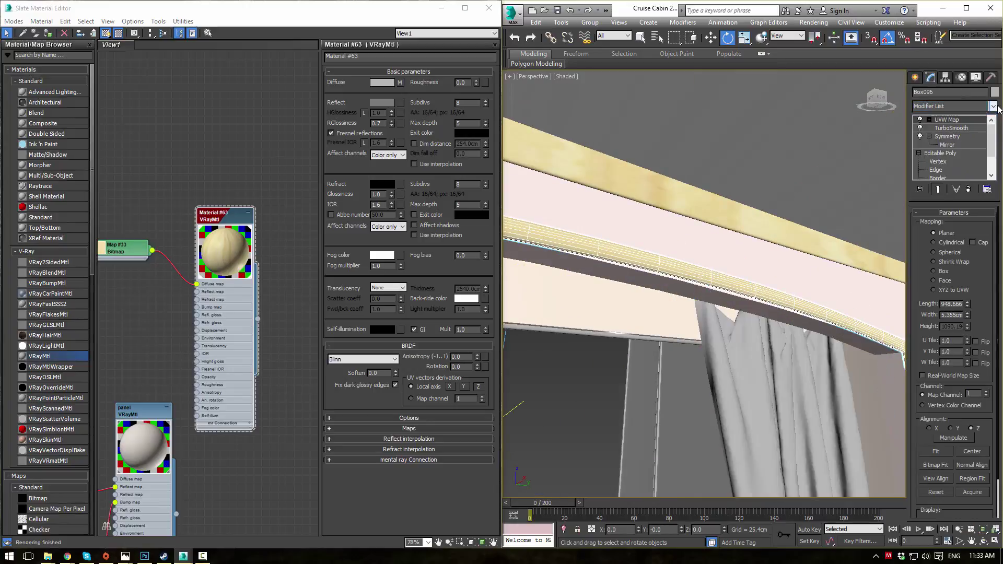
click(934, 271)
click(593, 427)
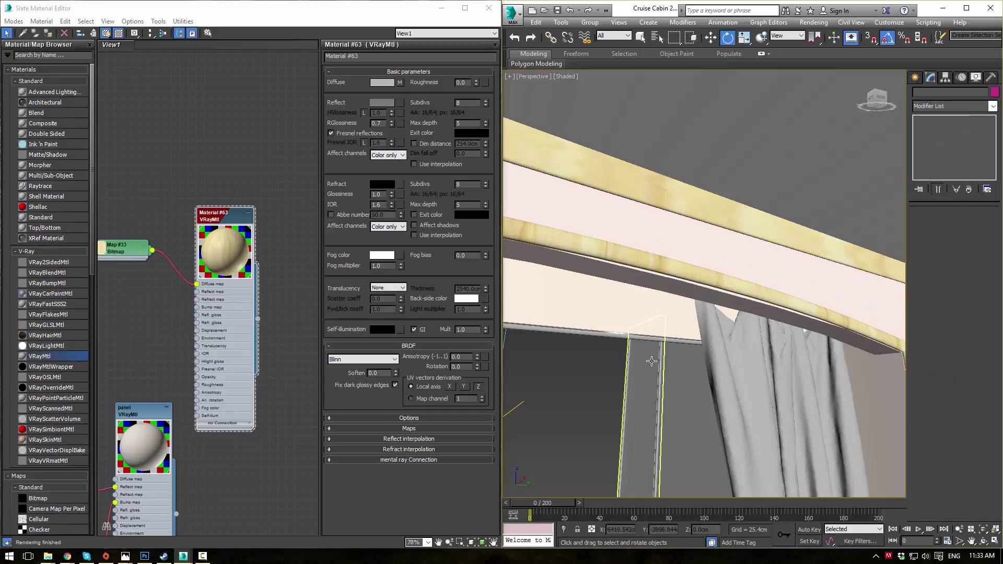
Step: Try Spherical mapping on the arched door trim and check the wood grain along its curve
alt+middle_drag(652, 360, 754, 293)
scroll(754, 293, up, 5)
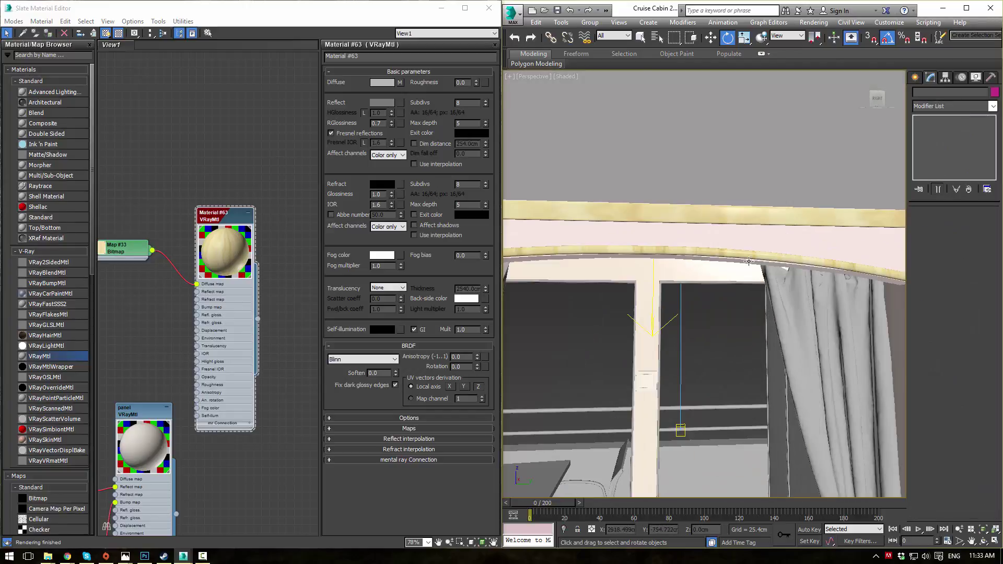
click(750, 260)
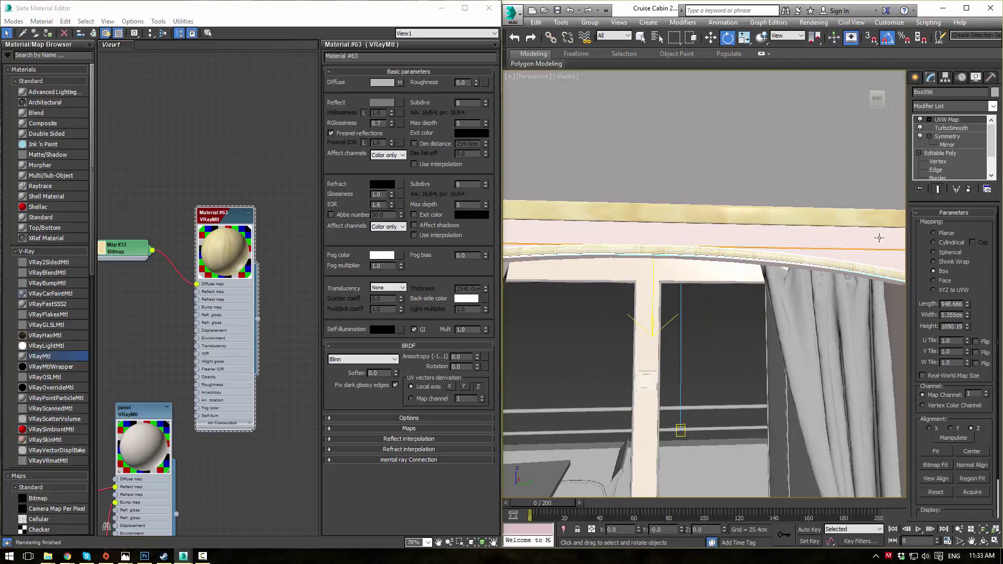
click(705, 358)
click(735, 252)
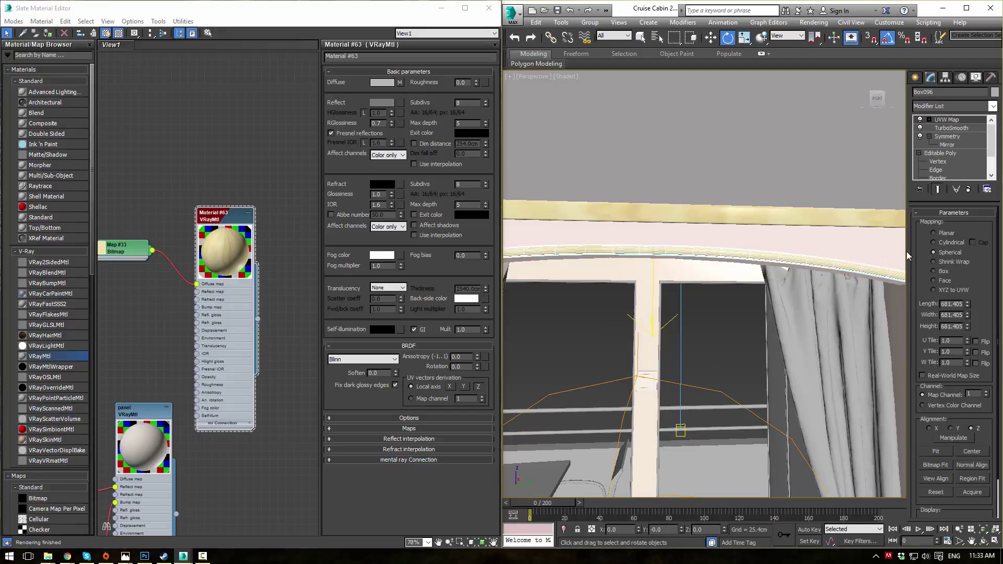
click(707, 364)
scroll(754, 319, down, 4)
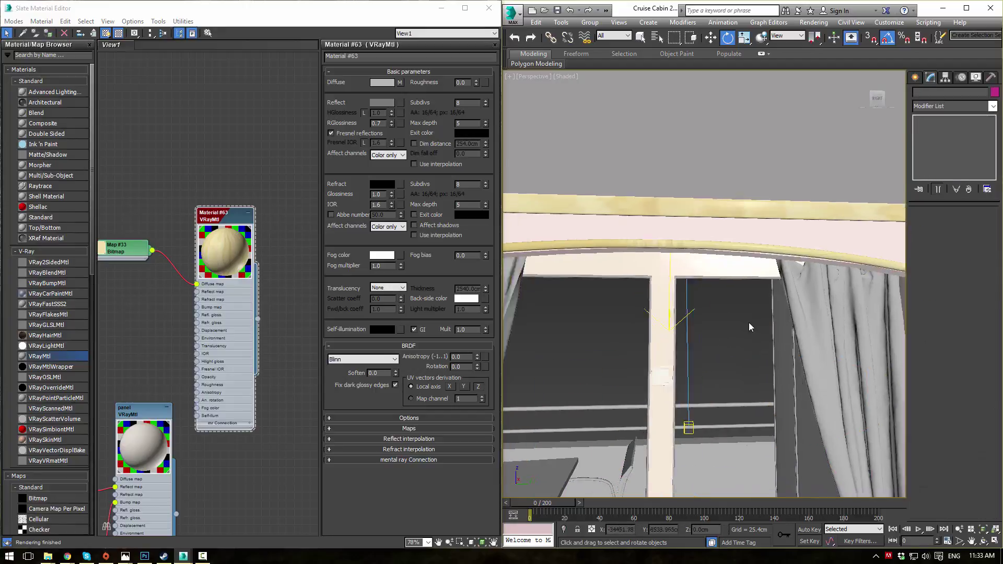
scroll(754, 318, up, 4)
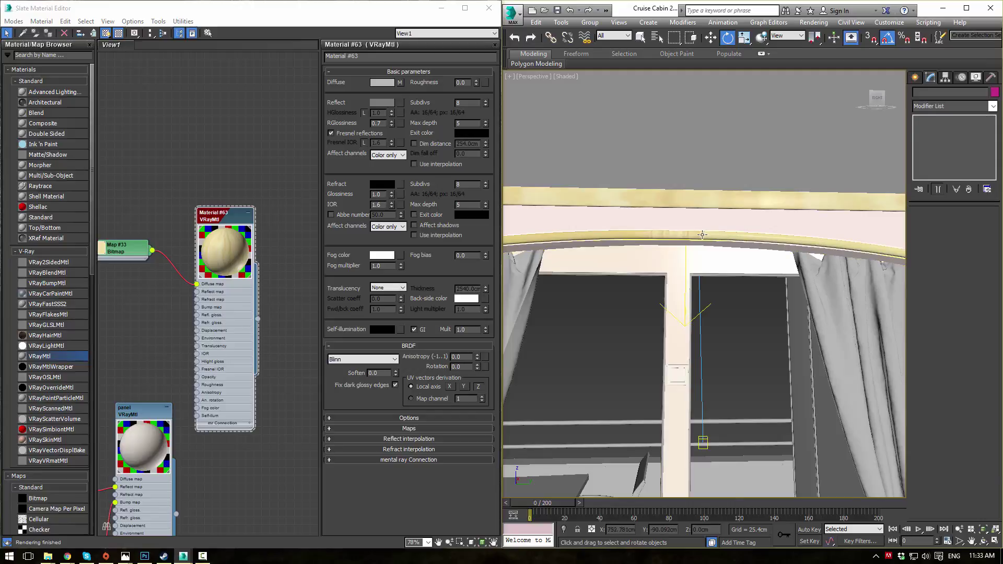
Step: Try Cylindrical mapping on the arched door trim, and switch it to Planar
click(898, 280)
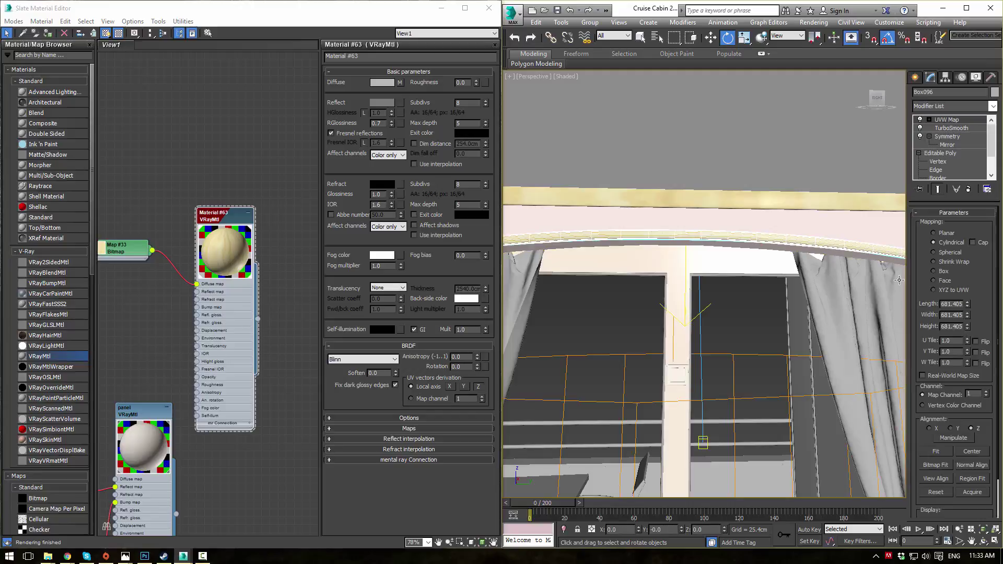
click(935, 235)
click(721, 330)
Step: Examine the door frame, desk area, table and sofa in the cabin from several viewpoints
middle_drag(779, 284, 643, 97)
scroll(721, 302, up, 3)
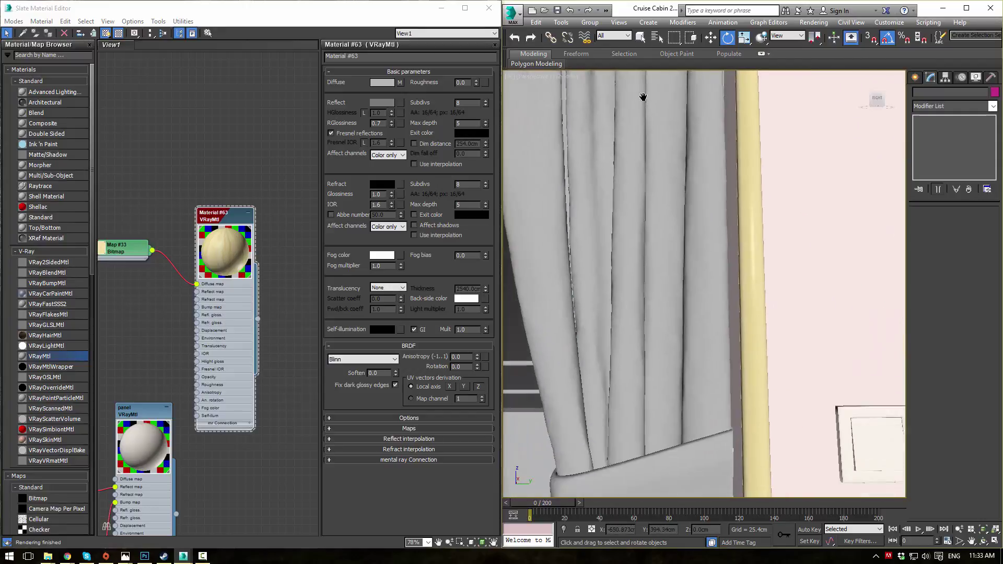
key(shift+z)
key(shift+z)
key(shift+z)
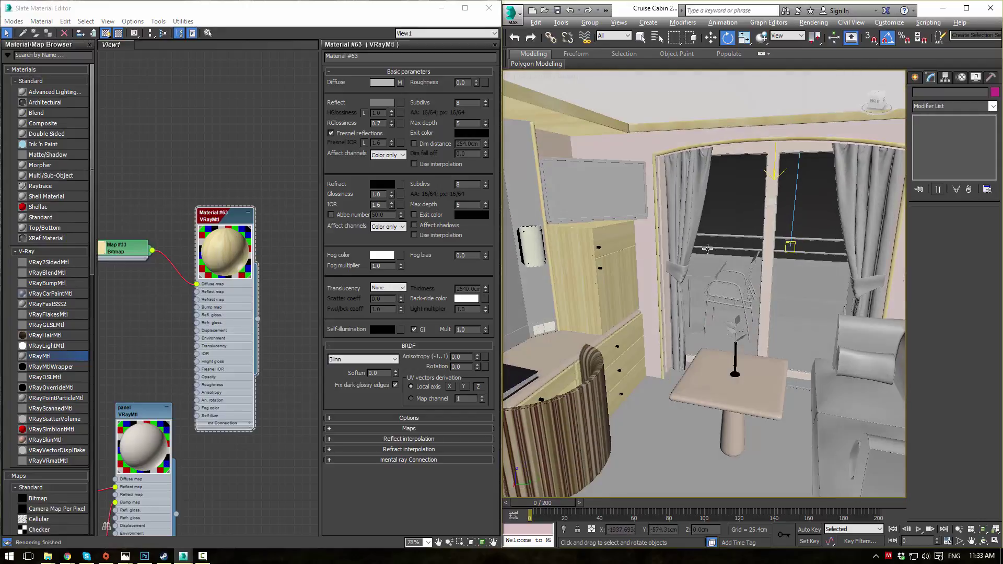
key(shift+z)
key(shift+z)
key(shift+z)
key(shift+z)
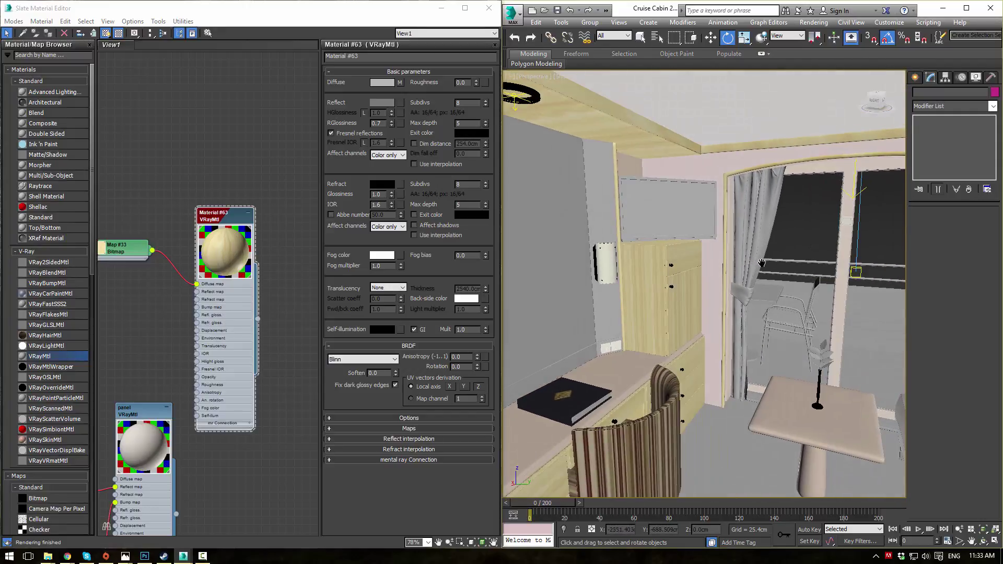
key(shift+z)
key(shift+z)
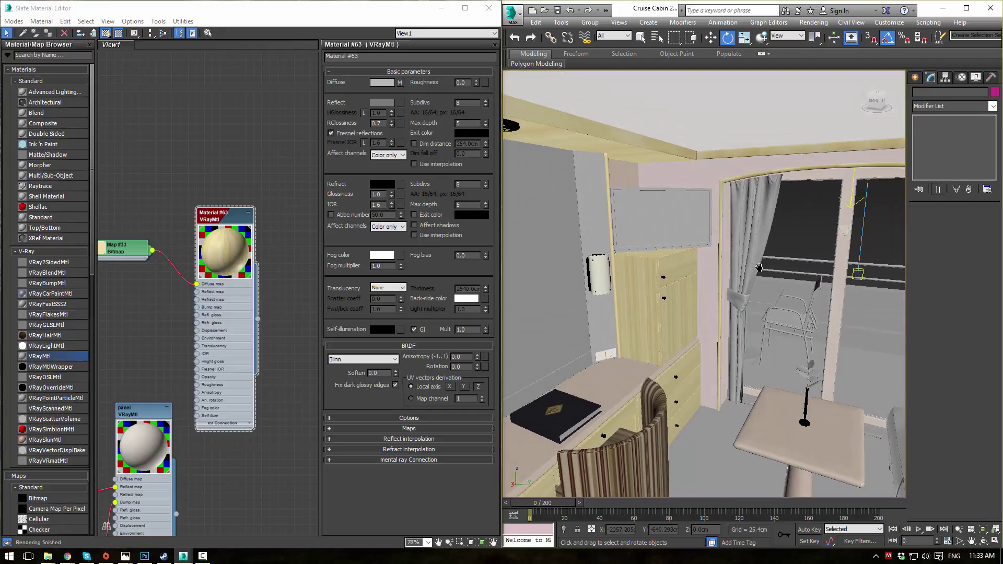
middle_drag(759, 268, 706, 231)
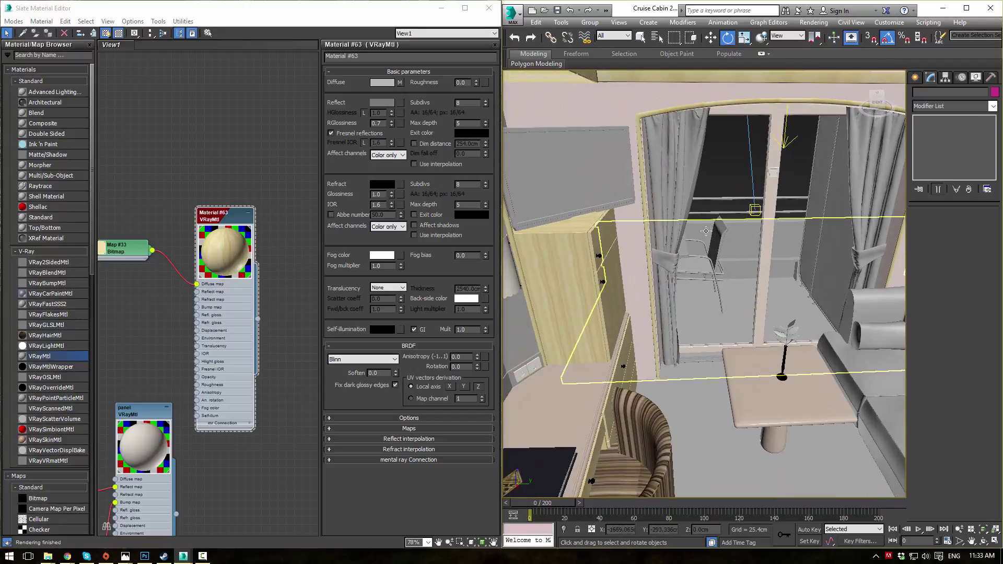
key(shift+z)
key(shift+z)
key(shift+z)
key(shift+z)
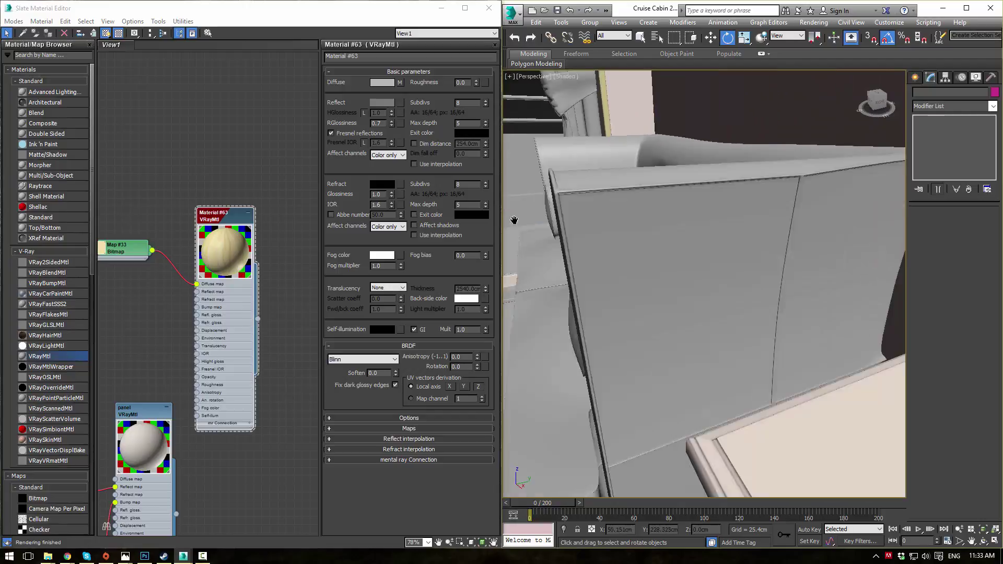
key(shift+z)
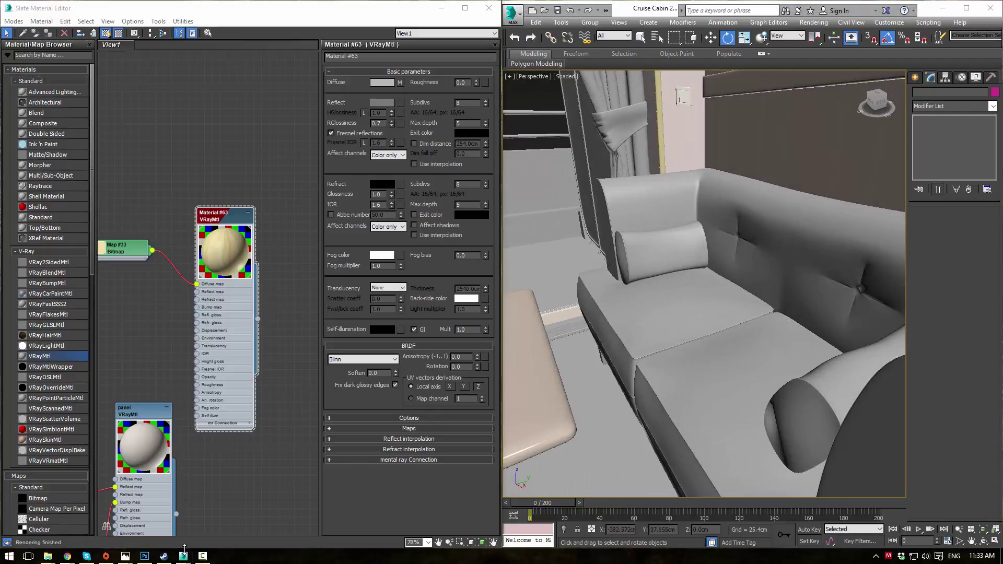
Step: Switch to Photoshop and open BlackLeather_Diffuse.jpg from the Textures folder
mouse_move(202, 556)
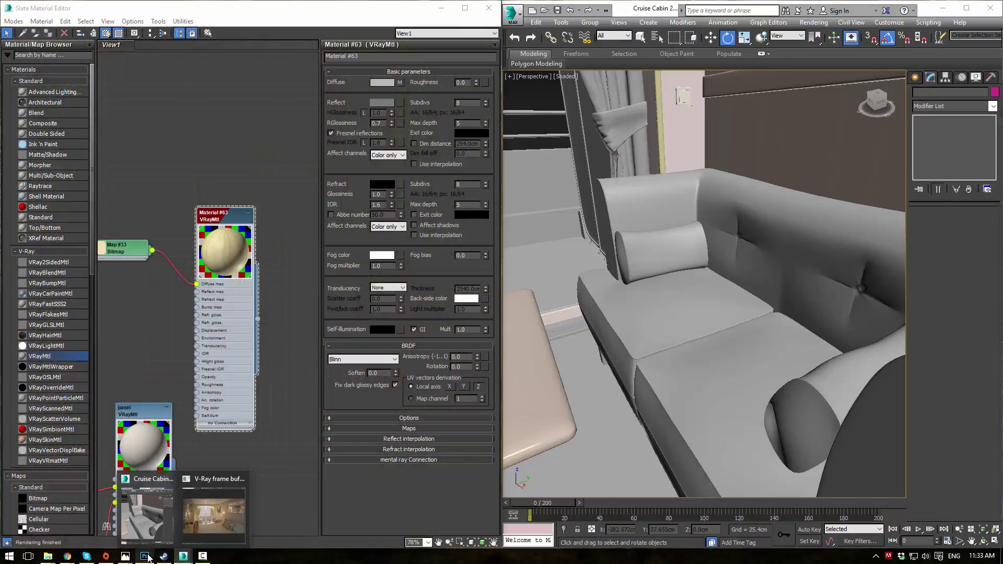
click(144, 556)
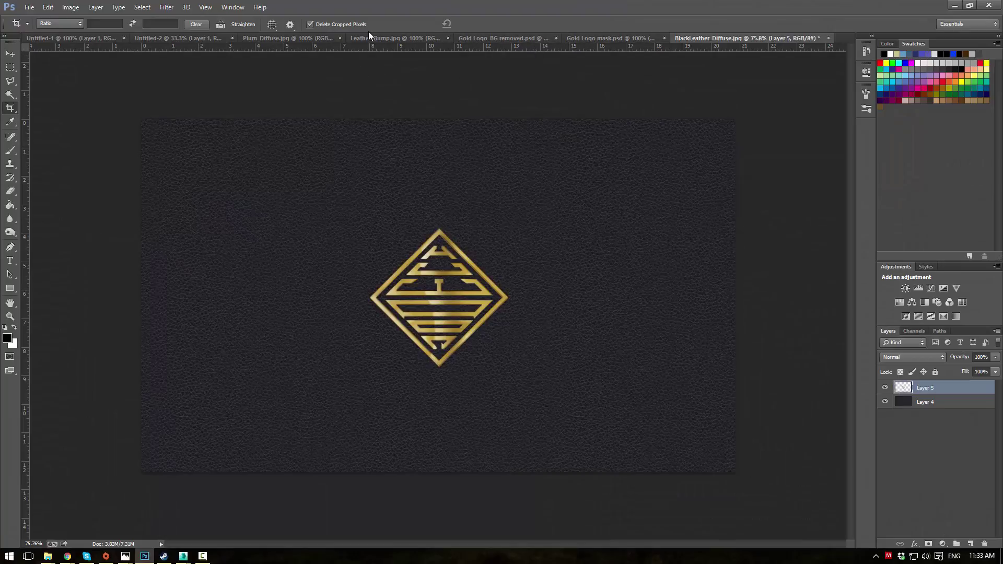
click(29, 7)
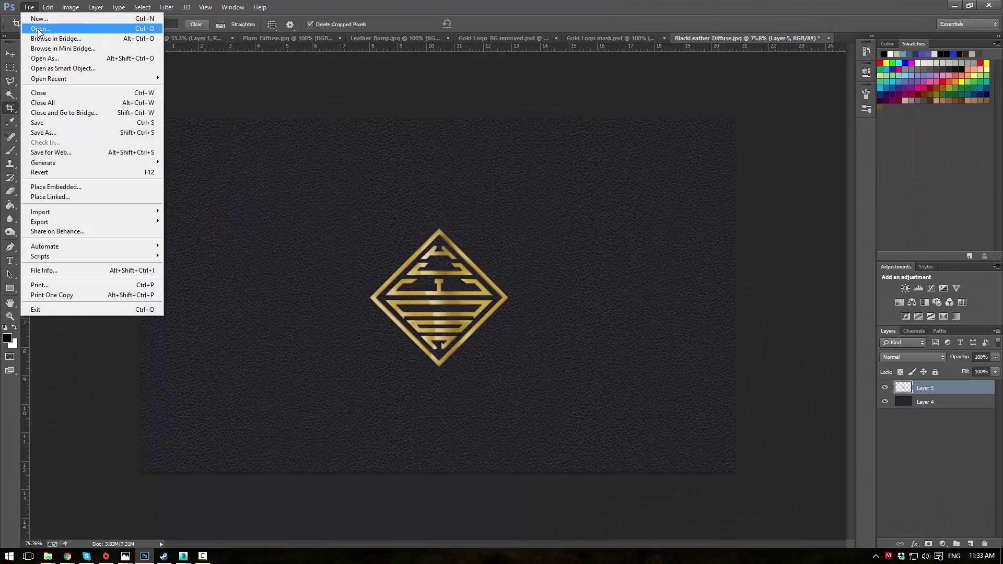
click(38, 26)
click(346, 90)
click(413, 265)
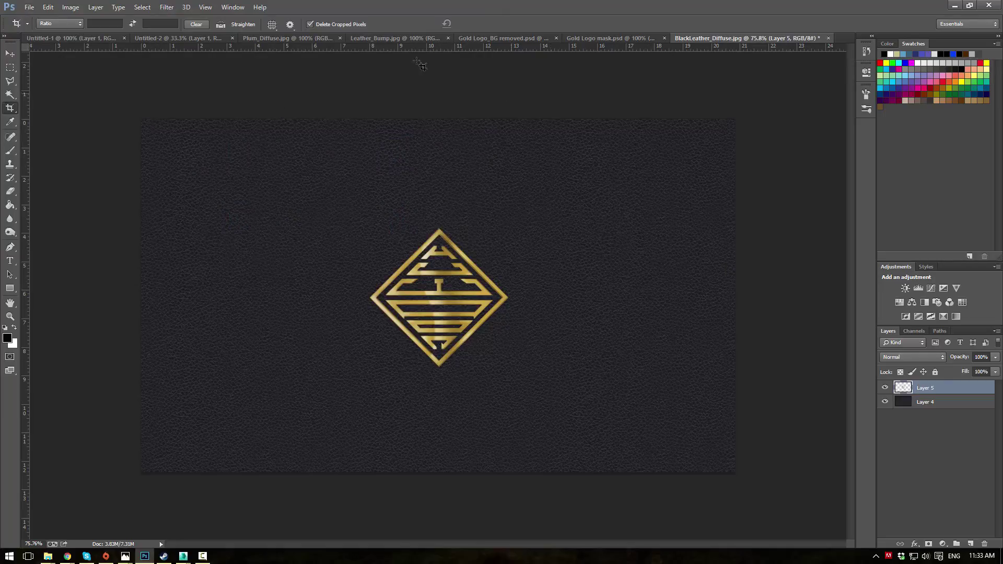
Step: Browse the Textures folder and try to open BlackLeather_Diffuse.jpg again
click(29, 8)
click(37, 25)
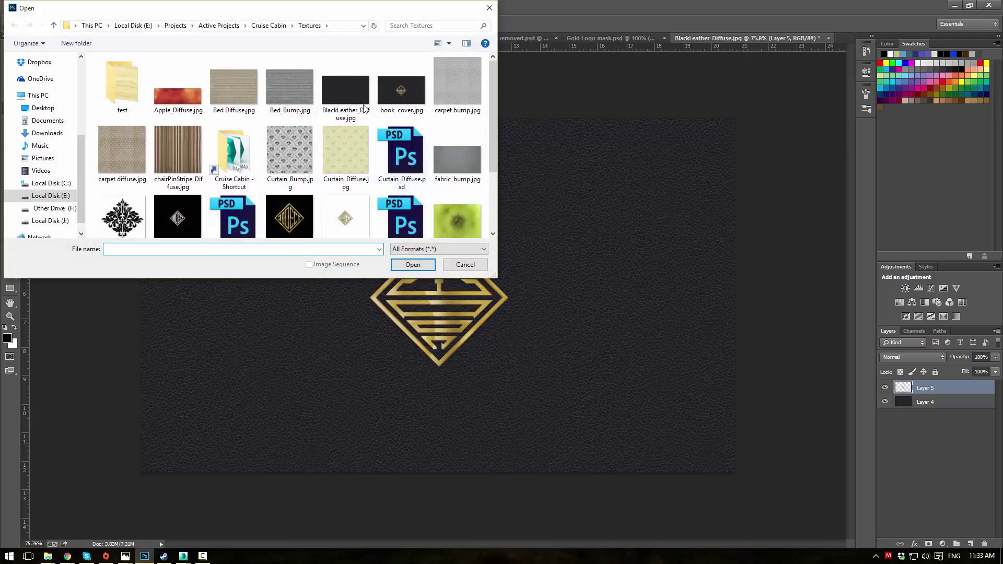
click(331, 94)
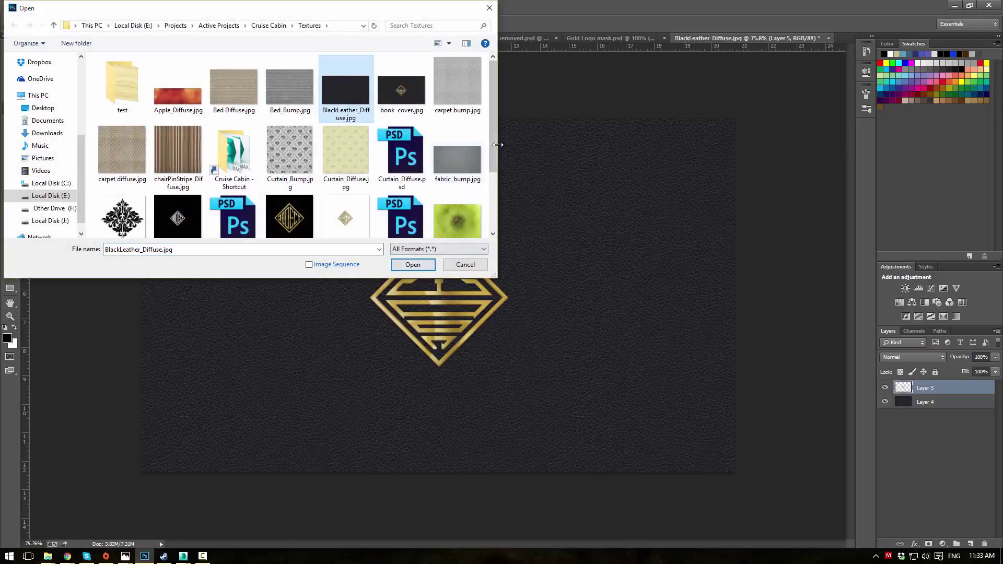
drag(493, 148, 490, 205)
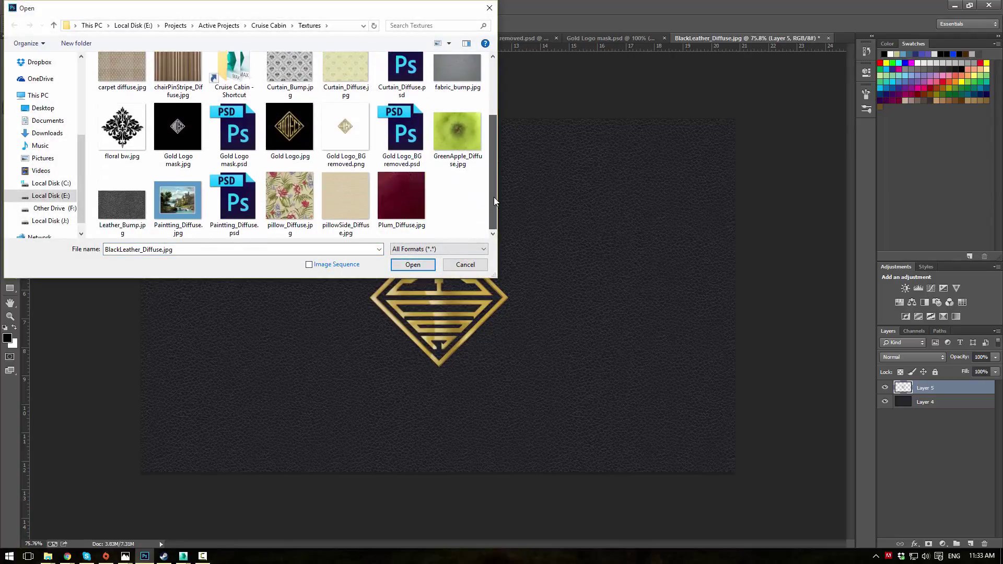
scroll(494, 197, up, 3)
click(413, 265)
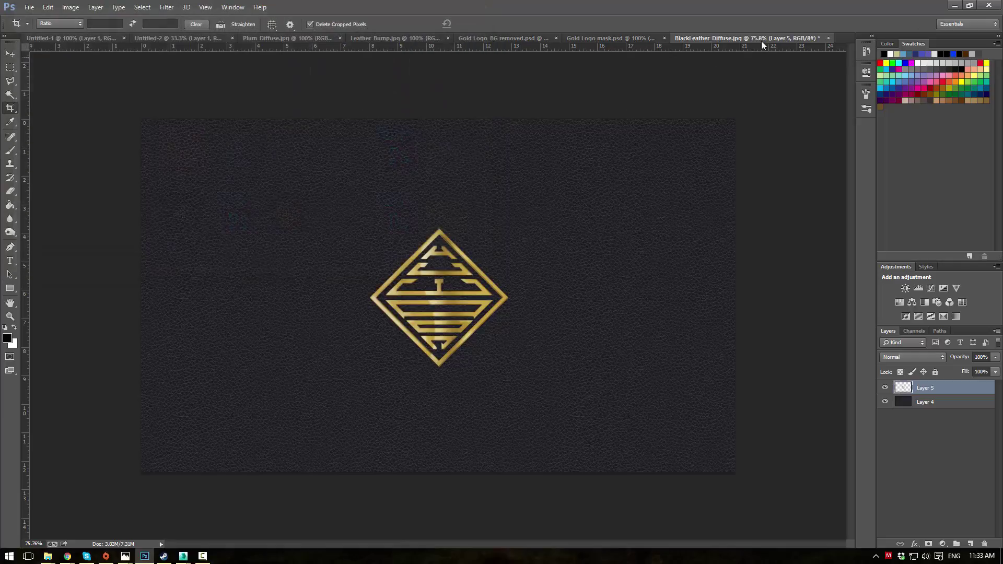
Step: Close the edited BlackLeather_Diffuse.jpg without saving its changes and reopen the original from the Textures folder
click(828, 38)
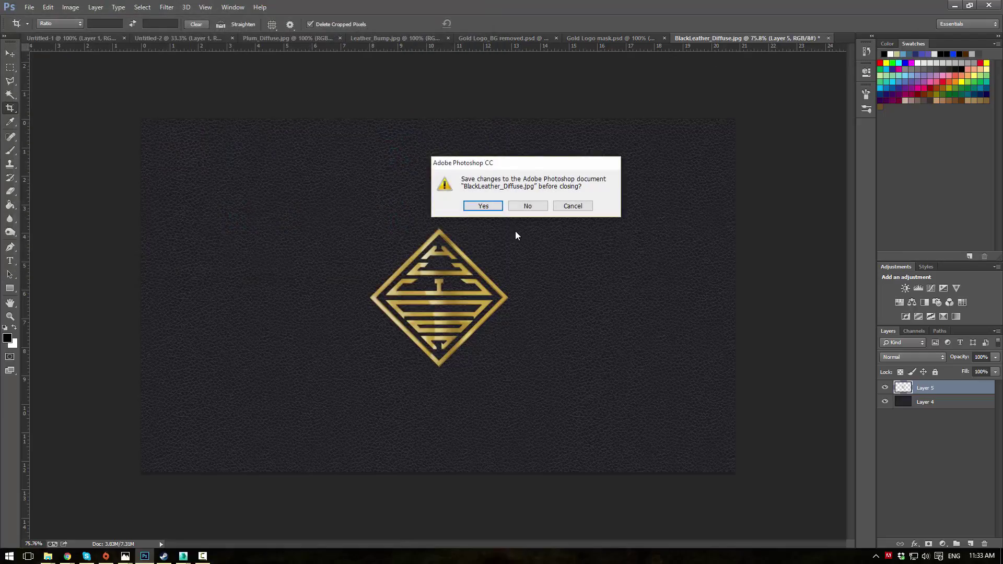
click(528, 205)
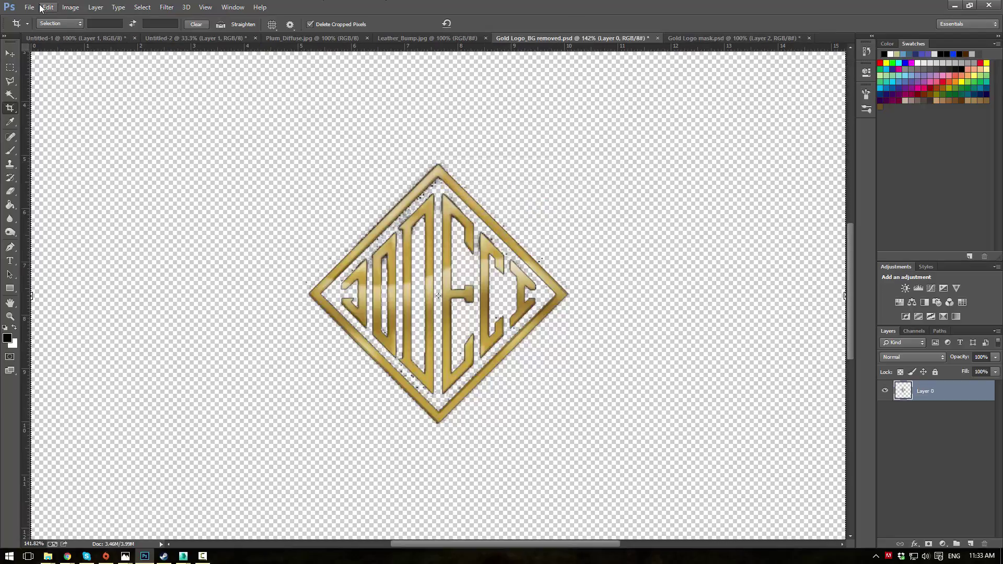
click(29, 8)
click(45, 24)
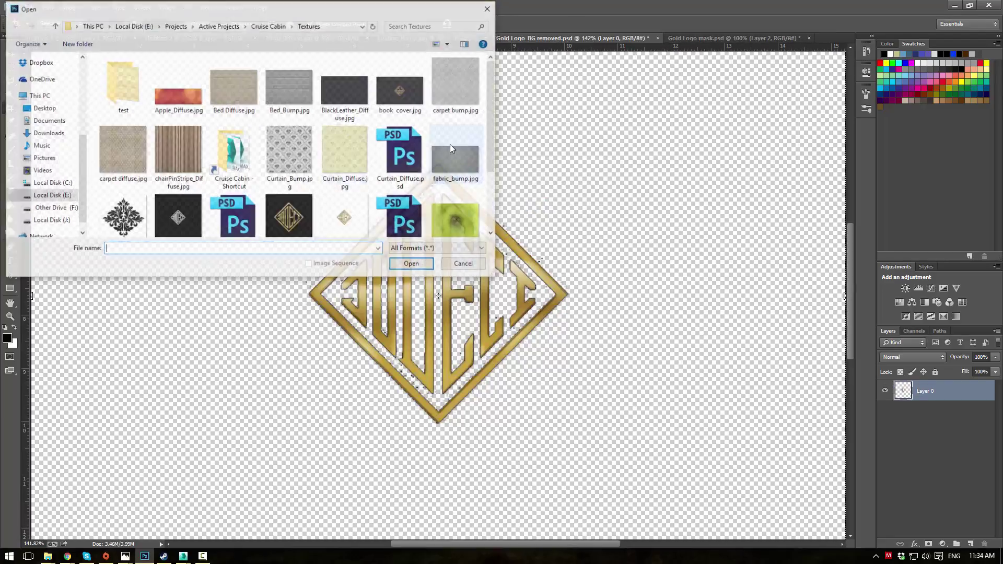
double_click(332, 77)
click(485, 195)
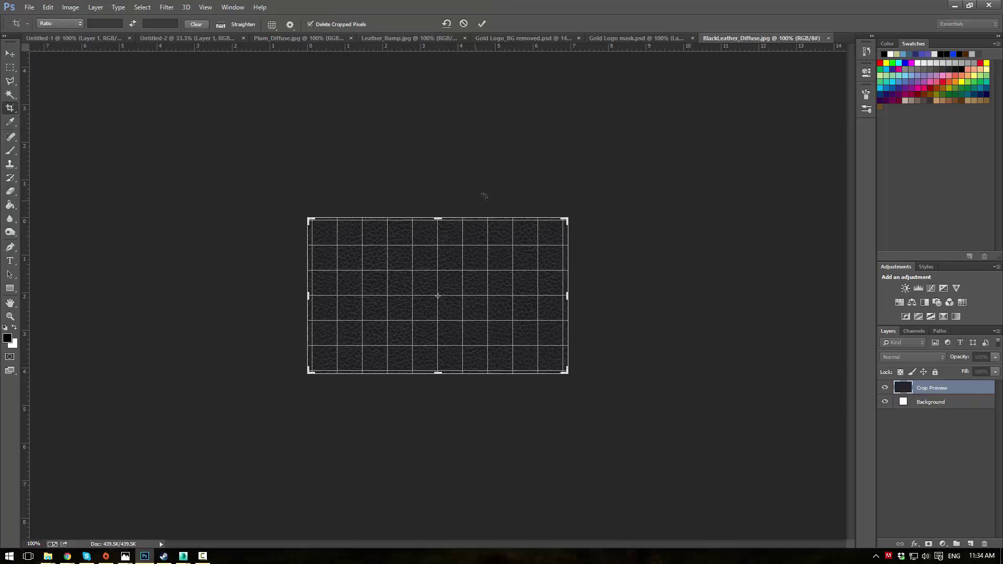
key(Return)
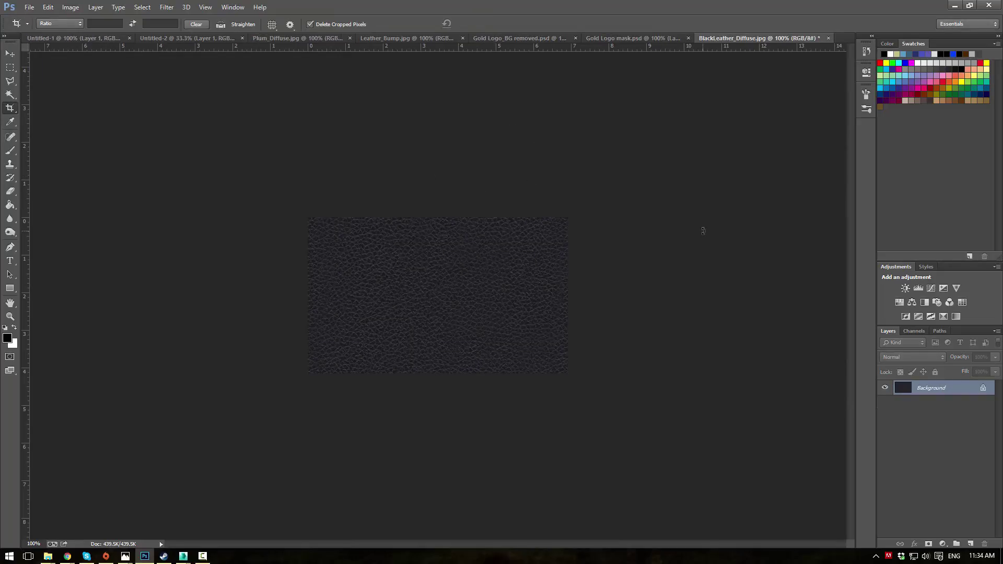
Step: Try a Hue/Saturation adjustment on the leather texture with hue +101, saturation -35 and lightness +44
click(70, 8)
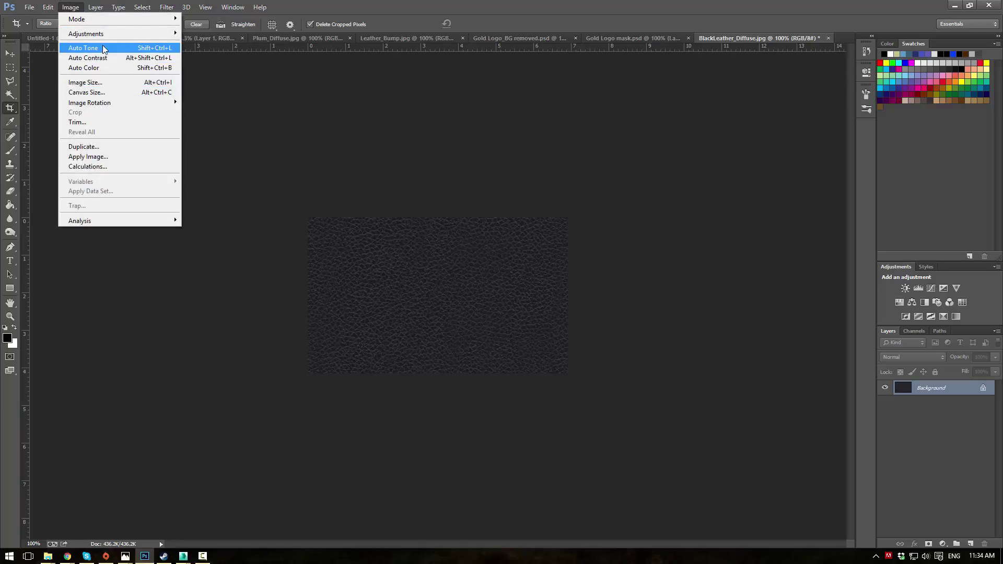
mouse_move(111, 35)
click(214, 87)
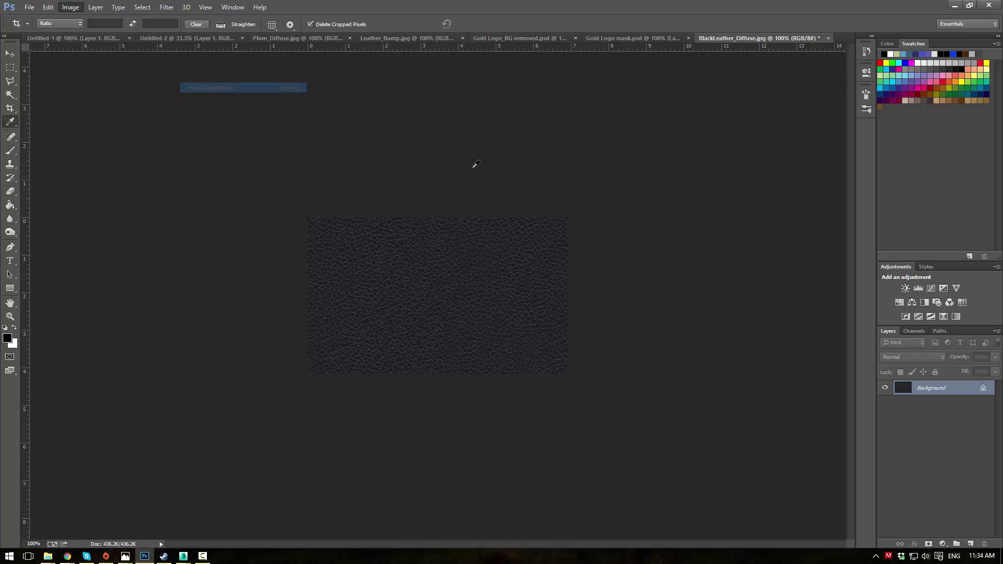
drag(659, 280, 615, 280)
mouse_move(666, 330)
mouse_down()
mouse_move(691, 328)
mouse_move(625, 307)
mouse_move(624, 281)
mouse_move(671, 306)
mouse_move(639, 331)
mouse_move(669, 331)
mouse_move(661, 335)
mouse_up()
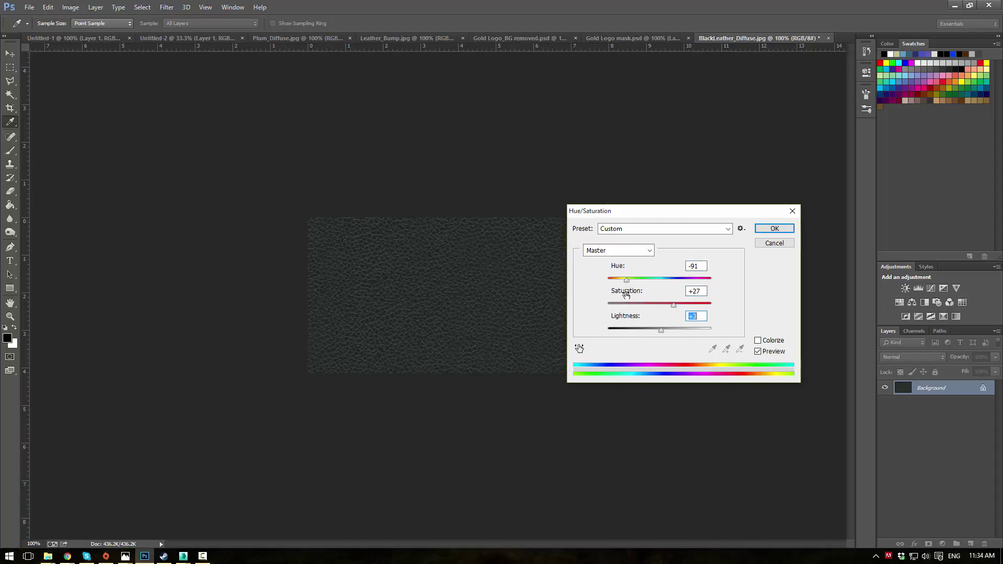
drag(626, 281, 682, 328)
scroll(697, 311, down, 5)
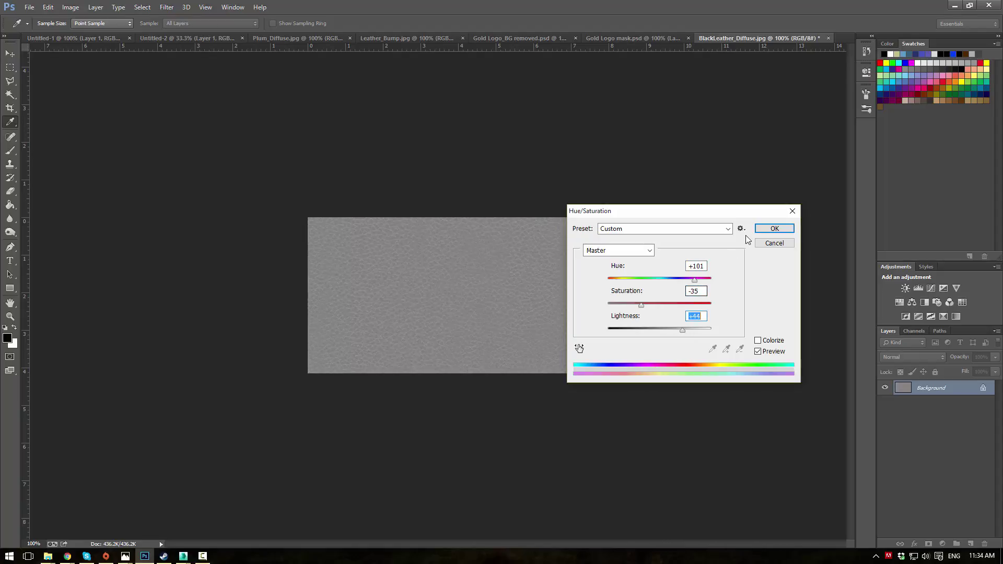
click(774, 245)
Step: Switch to Chrome and run a Google image search for "tilable leather texture"
key(alt+Tab)
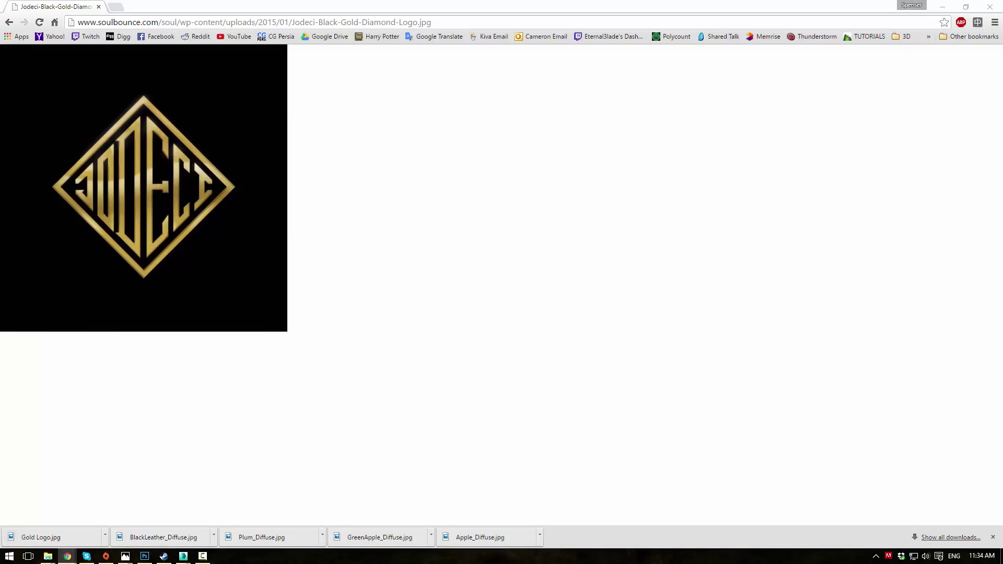
click(420, 24)
text(tilable)
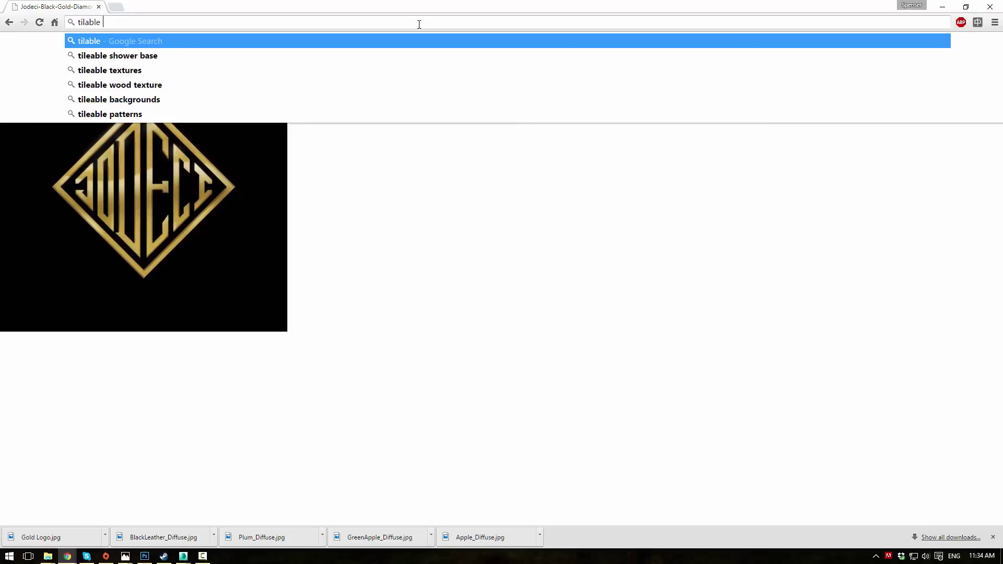
text( leather texture)
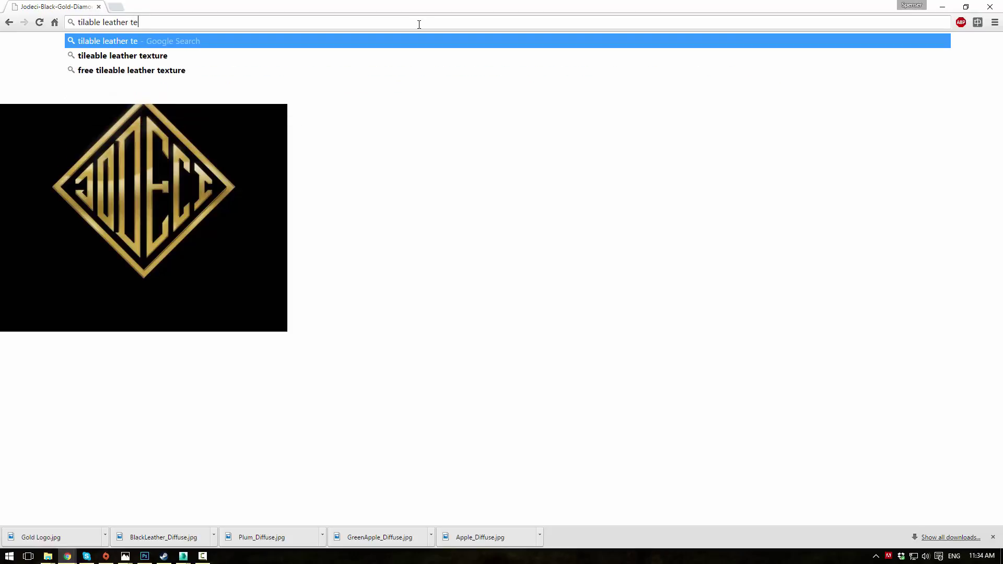
key(Return)
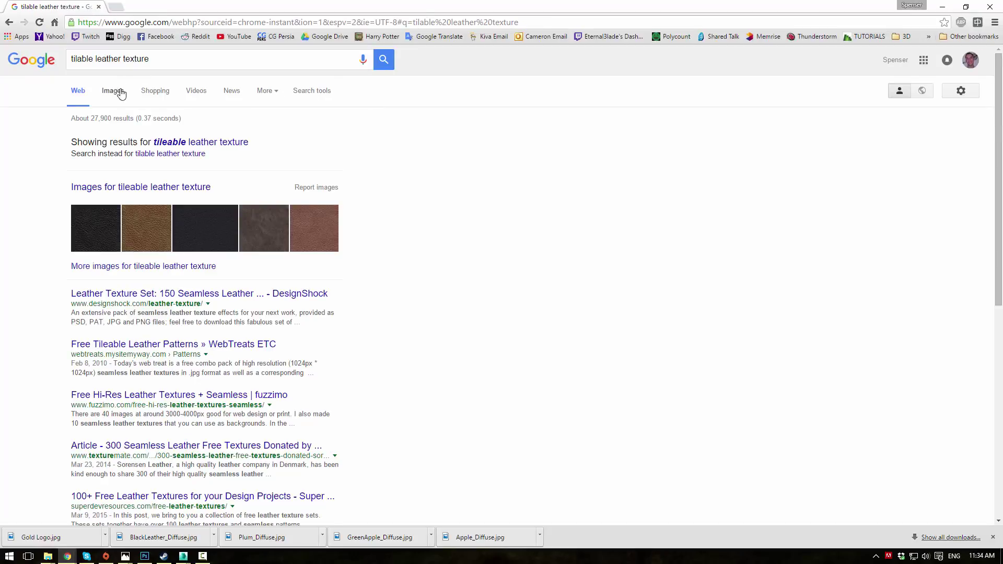
click(120, 102)
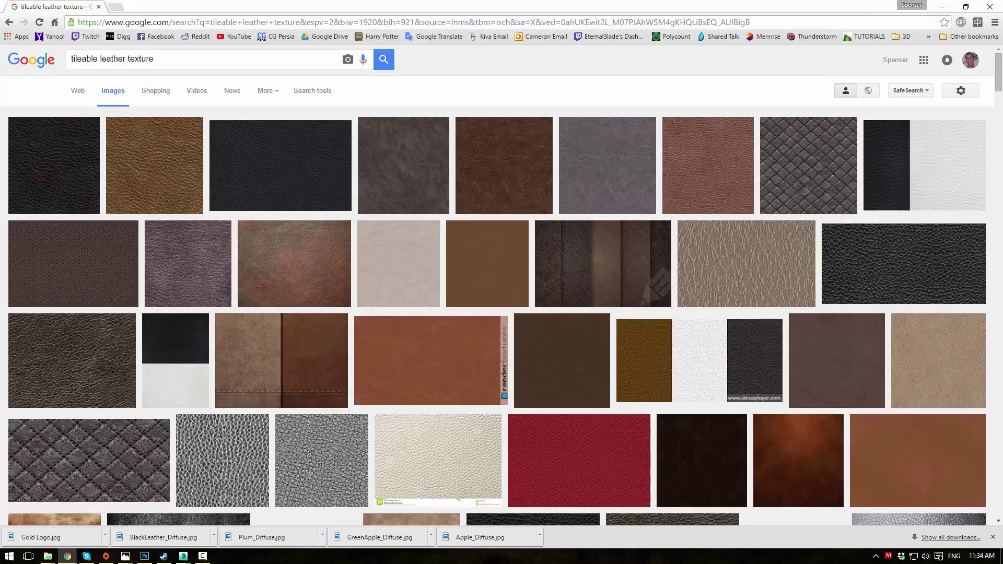
Step: Browse the leather image results, preview the white leather ones and open the designbolts.com seamless grey leather pattern at full size
scroll(255, 300, down, 7)
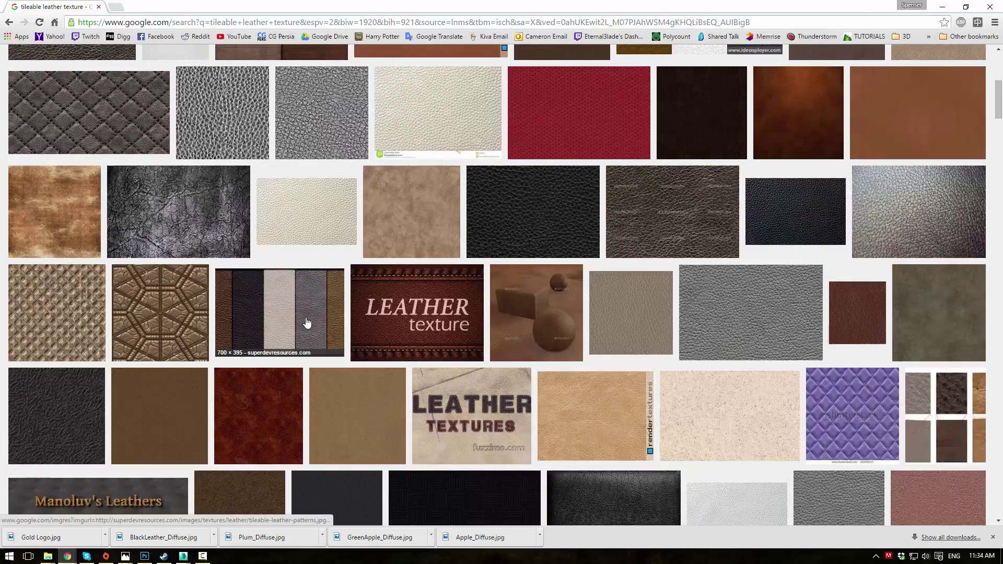
scroll(307, 324, up, 1)
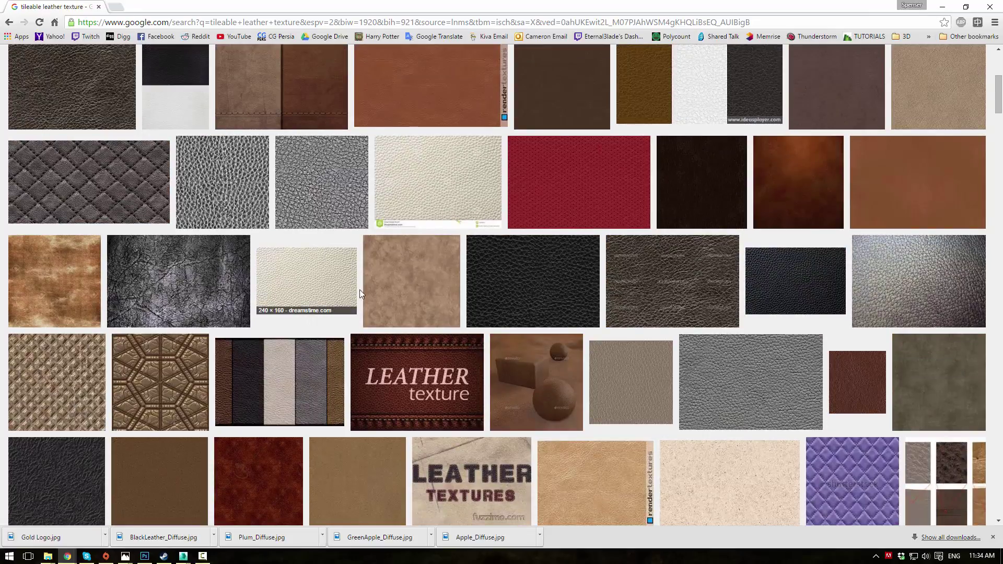
click(456, 171)
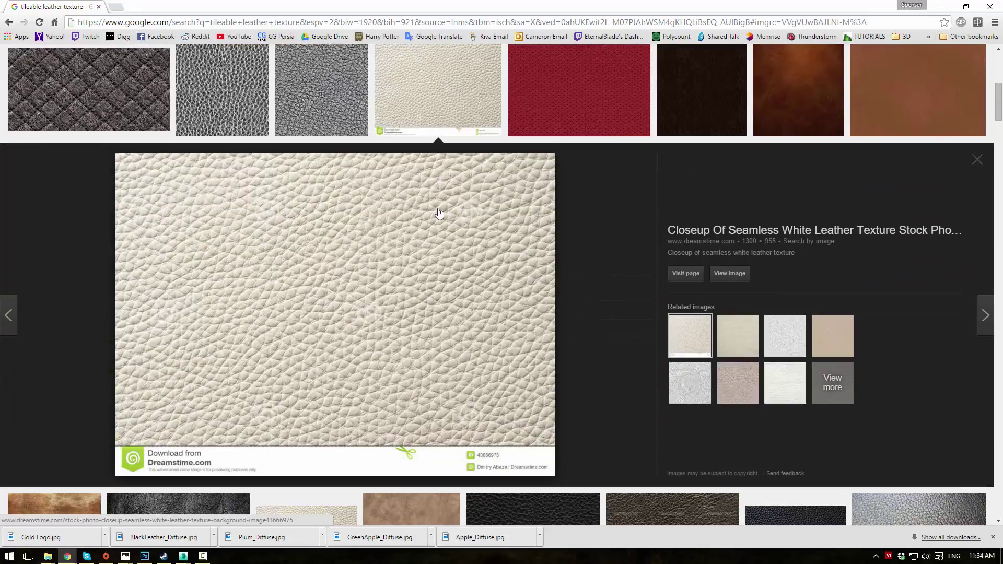
scroll(571, 324, down, 10)
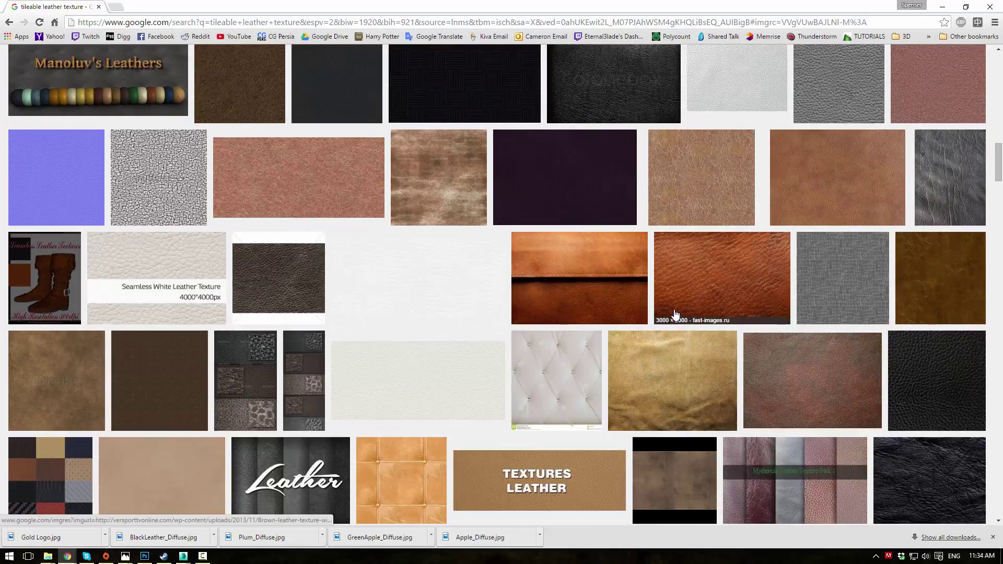
scroll(564, 305, down, 2)
click(457, 295)
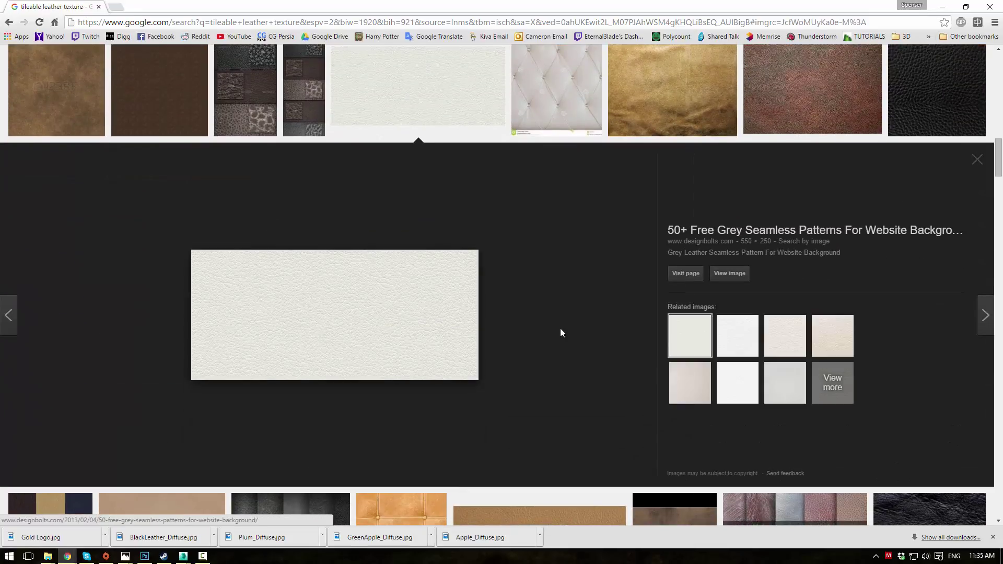
click(729, 274)
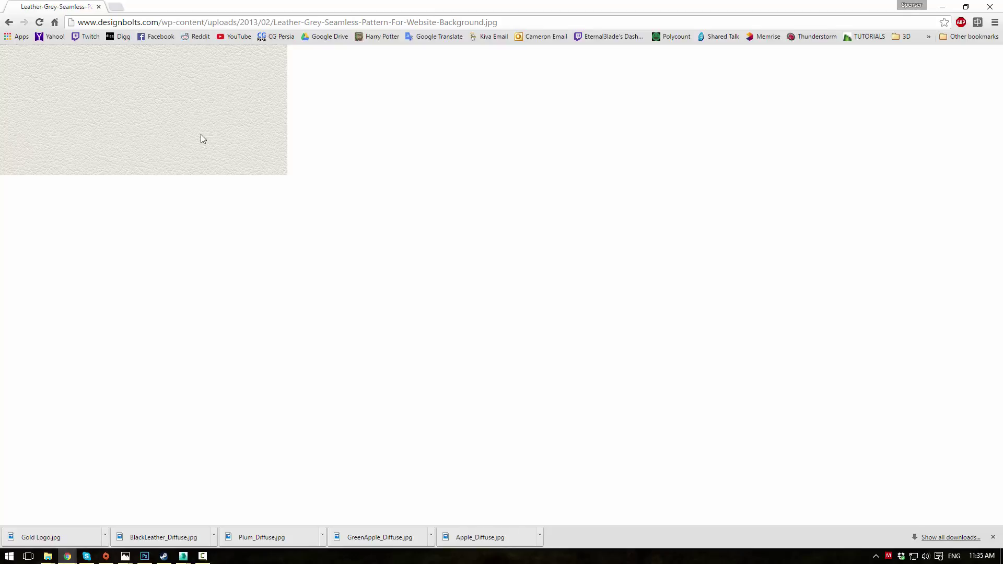
Step: Return to 3ds Max and select the sofa's seat cushions, bolster pillows and upholstered body together
drag(423, 10, 1002, 3)
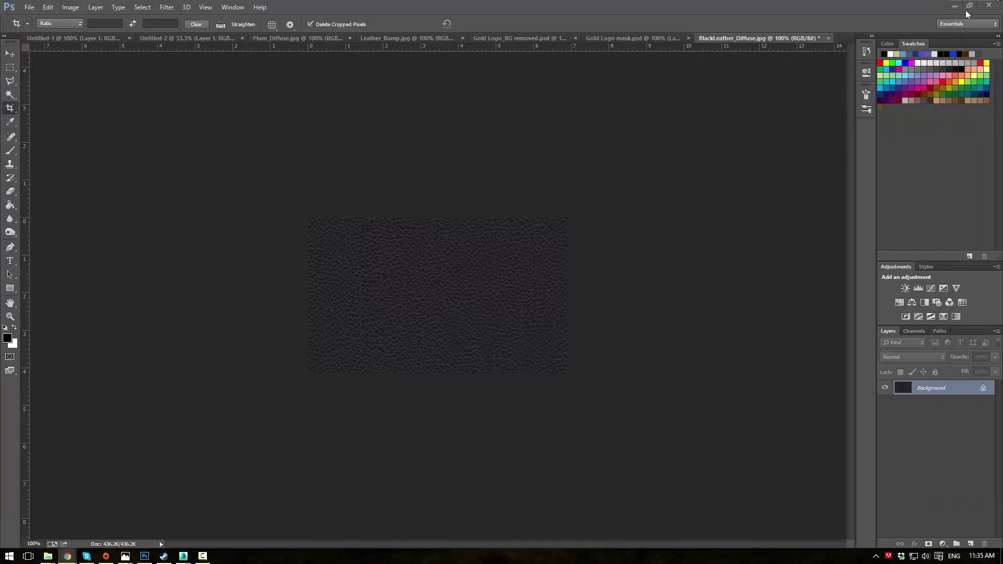
click(952, 5)
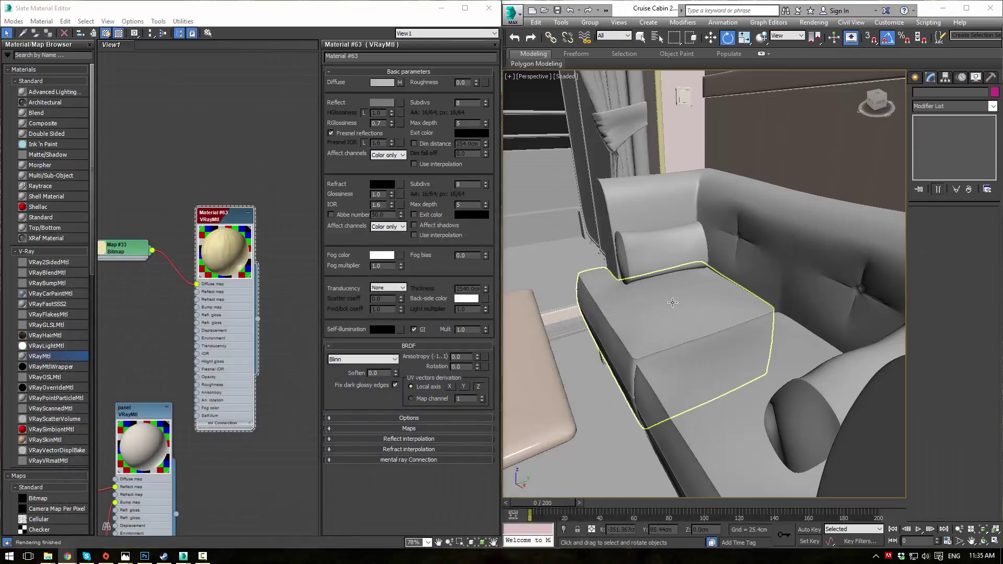
click(753, 416)
ctrl+click(753, 416)
ctrl+click(818, 400)
ctrl+click(673, 281)
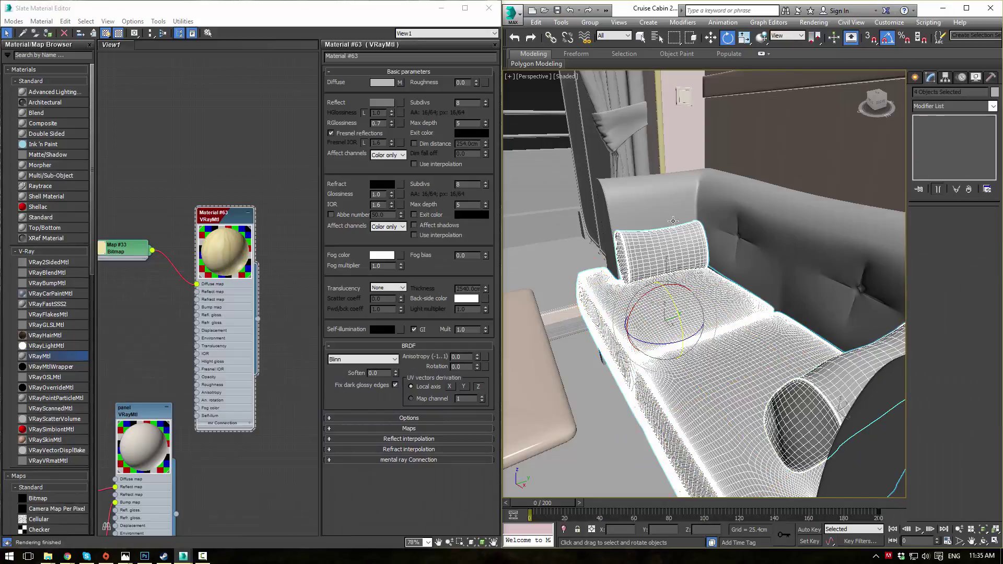
ctrl+click(676, 214)
alt+middle_drag(788, 291, 723, 232)
key(z)
Step: Add a new VRayMtl to the material graph and assign it to the selected sofa parts
scroll(209, 157, down, 10)
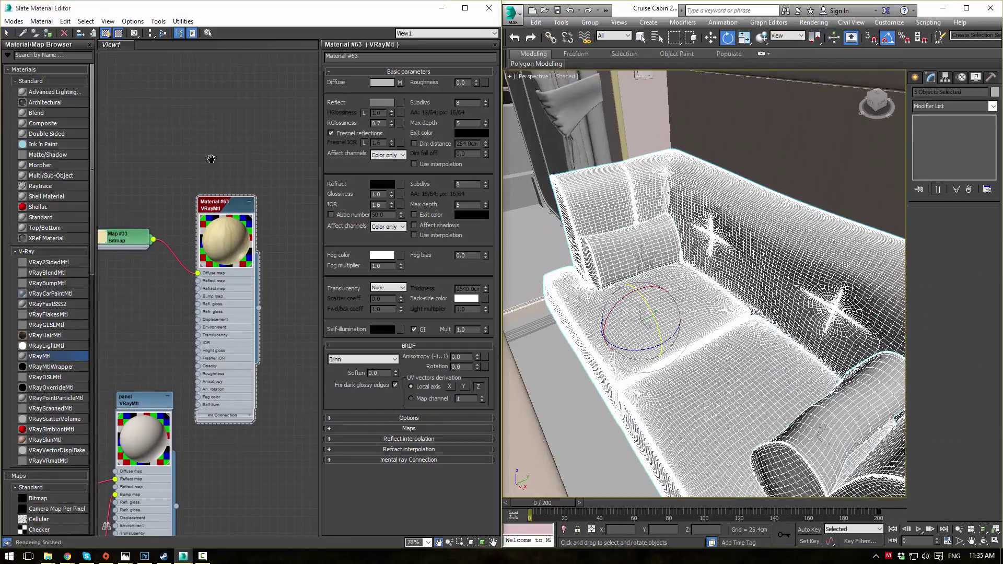
scroll(207, 249, up, 8)
middle_drag(183, 275, 139, 523)
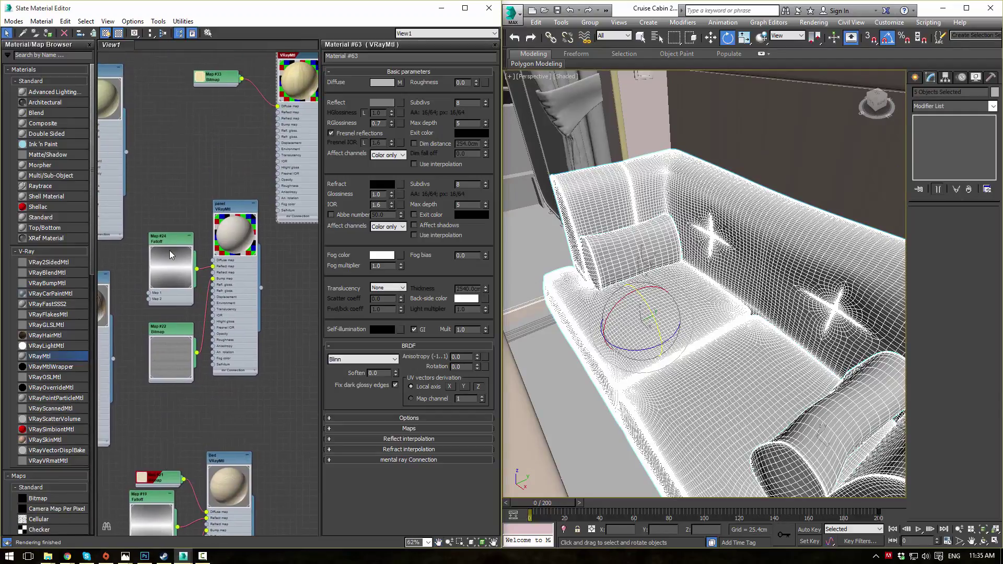
middle_drag(169, 250, 146, 296)
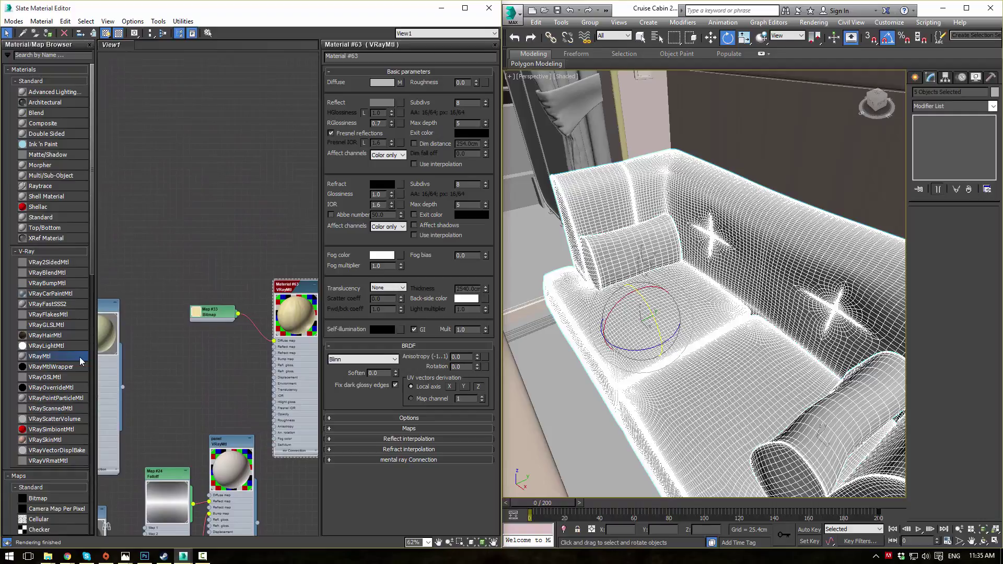
drag(106, 280, 193, 175)
double_click(192, 176)
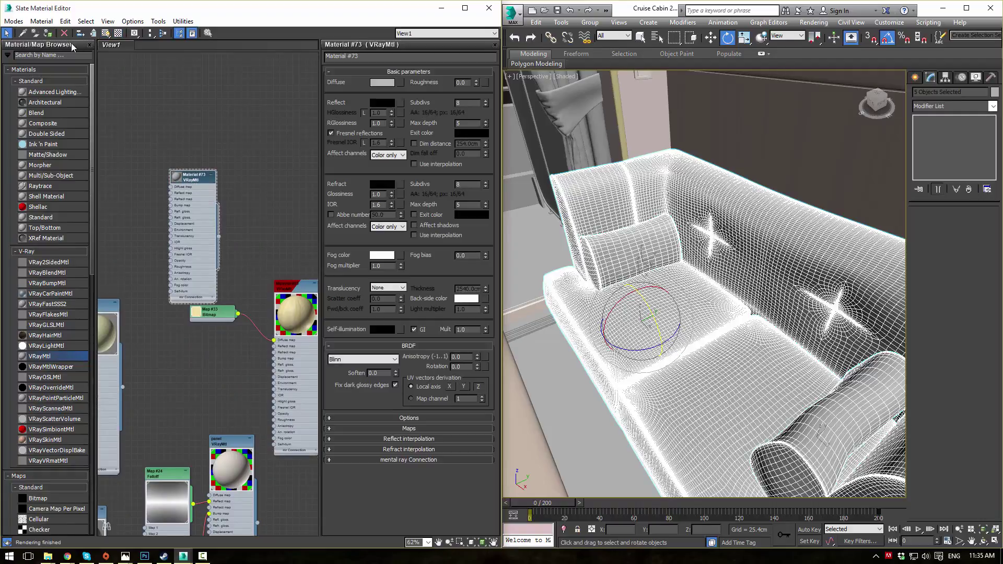
click(50, 35)
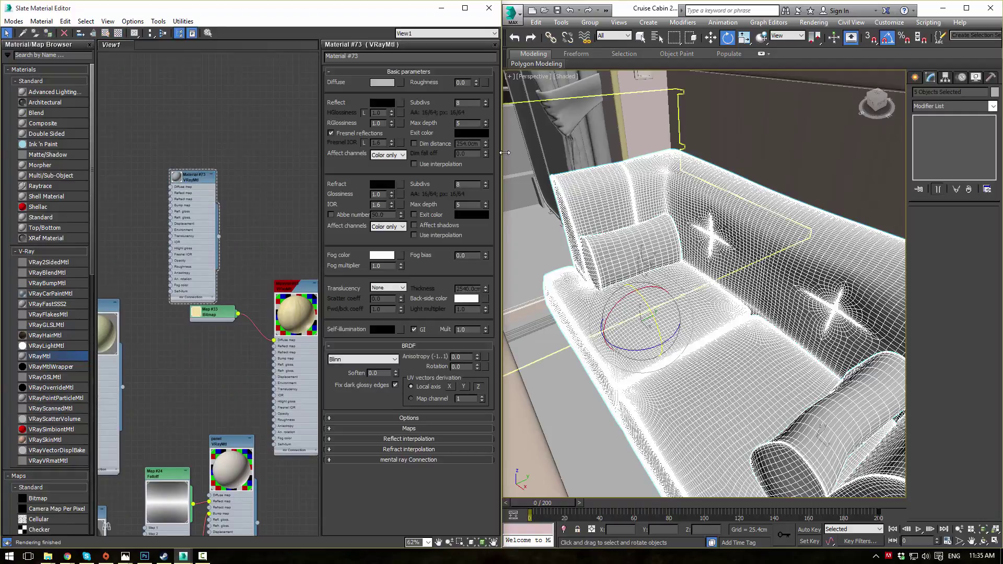
Step: Set the sofa material's diffuse colour to a warm off-white with red 240, green 240 and blue 199
click(510, 100)
middle_drag(191, 180, 200, 162)
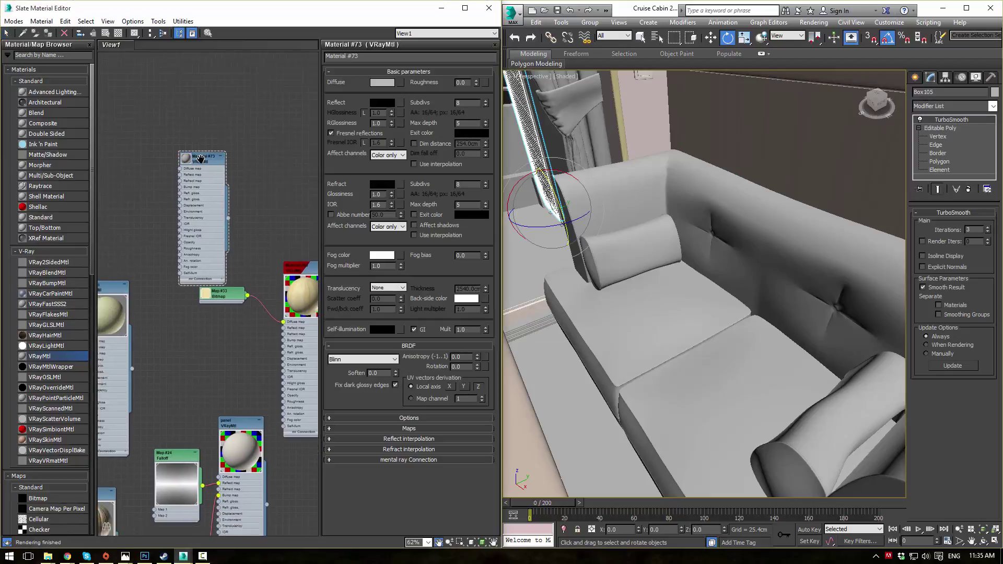
scroll(200, 162, up, 5)
drag(198, 161, 162, 89)
double_click(171, 130)
click(381, 82)
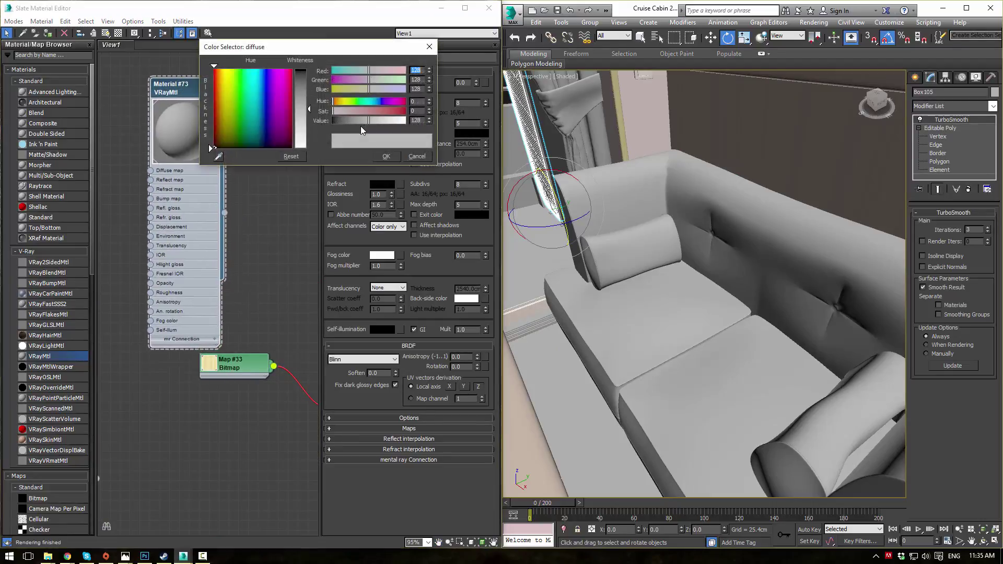
drag(364, 89, 344, 104)
drag(397, 124, 345, 114)
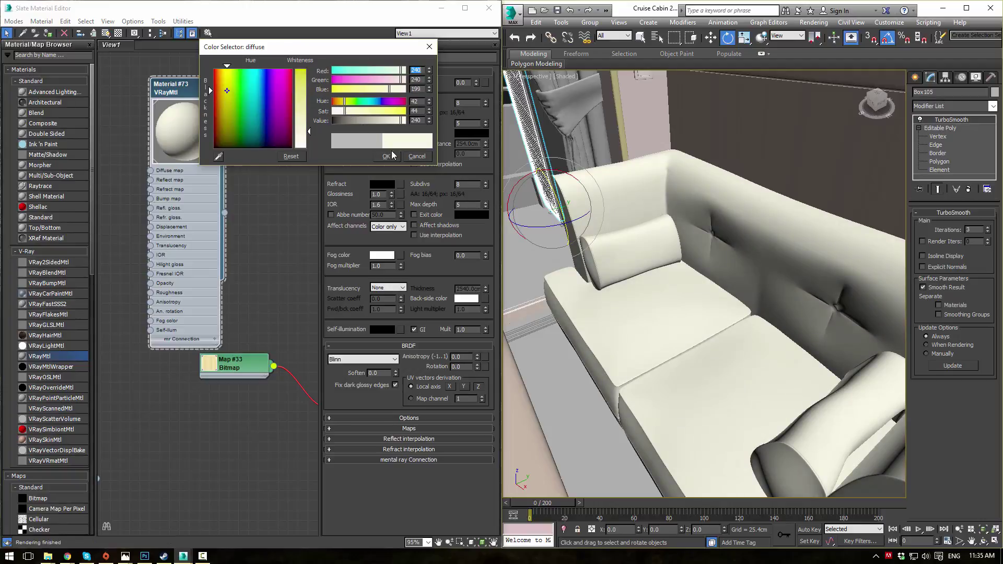
click(387, 156)
Step: Set the sofa material's reflection colour to a medium grey and turn on the background in its preview
scroll(250, 193, up, 3)
middle_drag(233, 121, 298, 256)
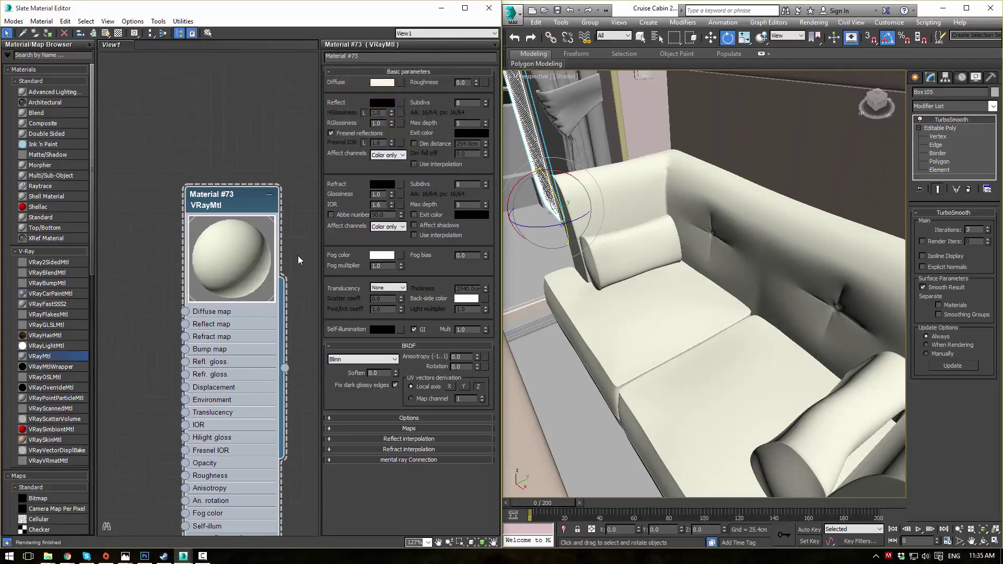
scroll(271, 229, up, 2)
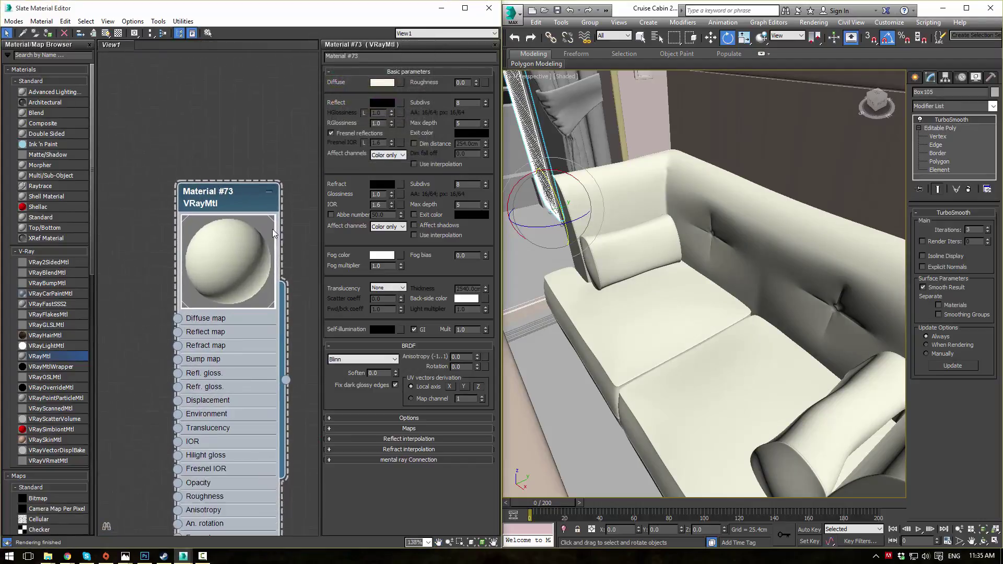
click(381, 104)
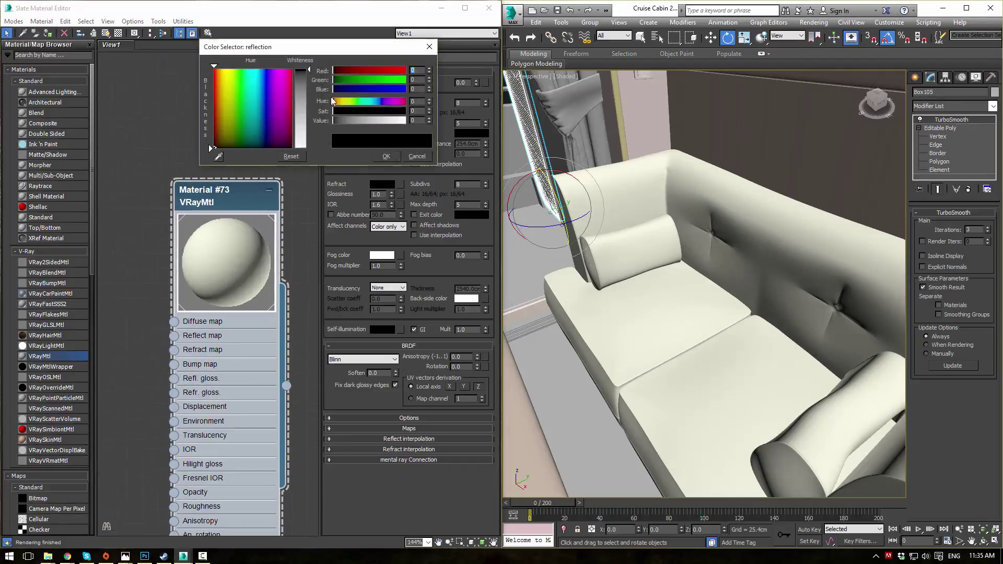
click(386, 156)
click(106, 32)
click(118, 33)
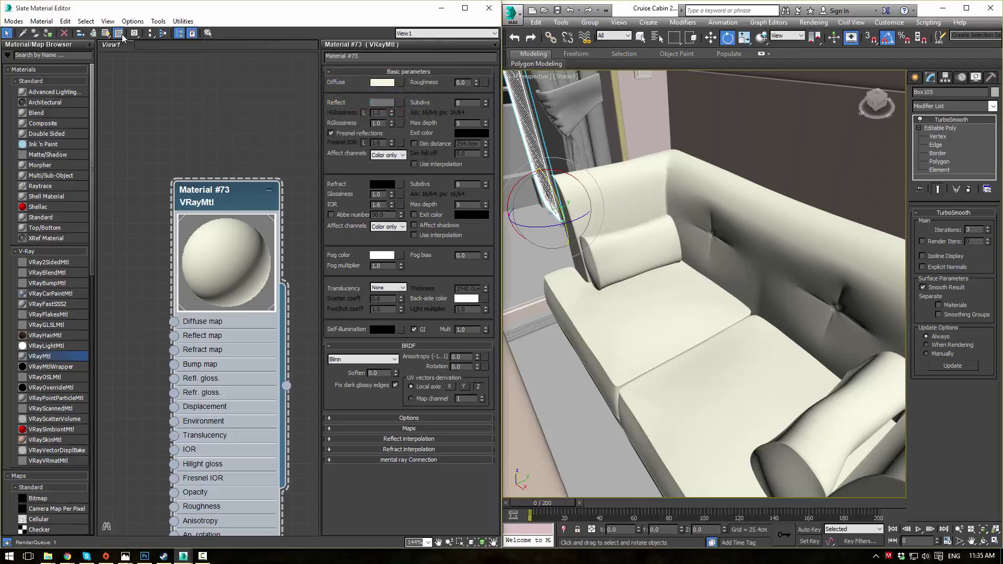
Step: Set the sofa material's reflection colour to a neutral grey with value 60 and its reflection glossiness to 0.6
click(384, 105)
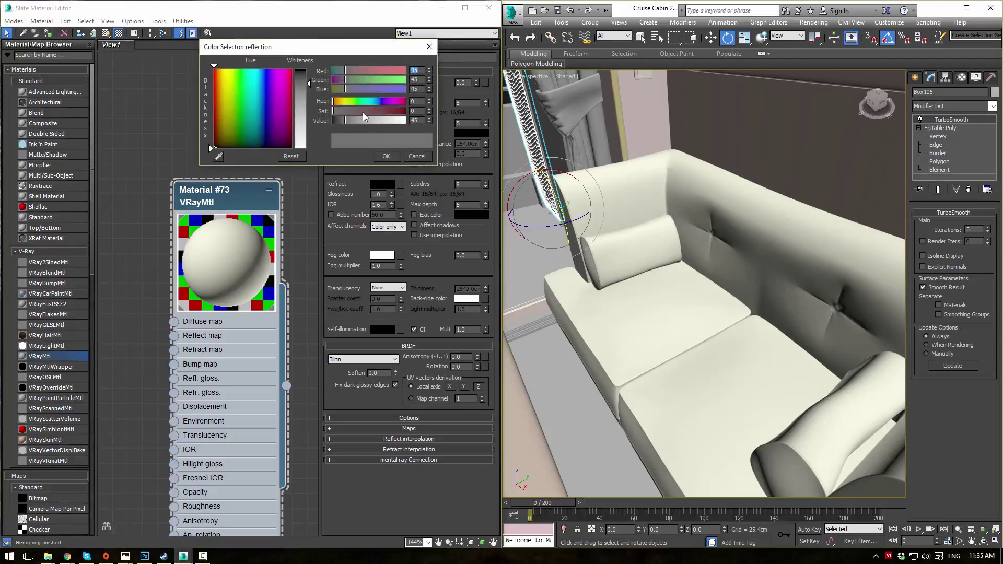
click(349, 120)
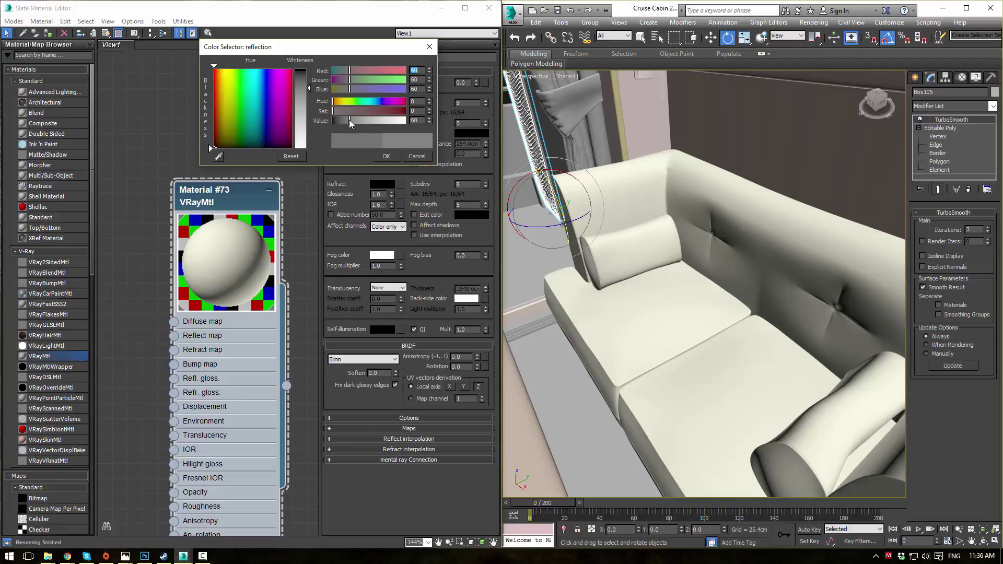
click(380, 155)
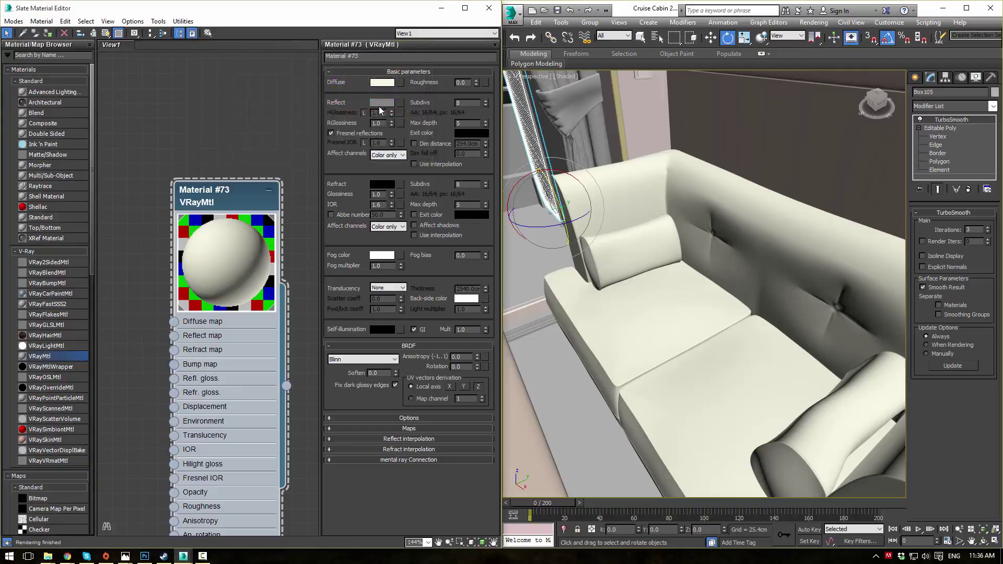
text(0.8)
key(Return)
text(0.6)
key(Return)
click(247, 138)
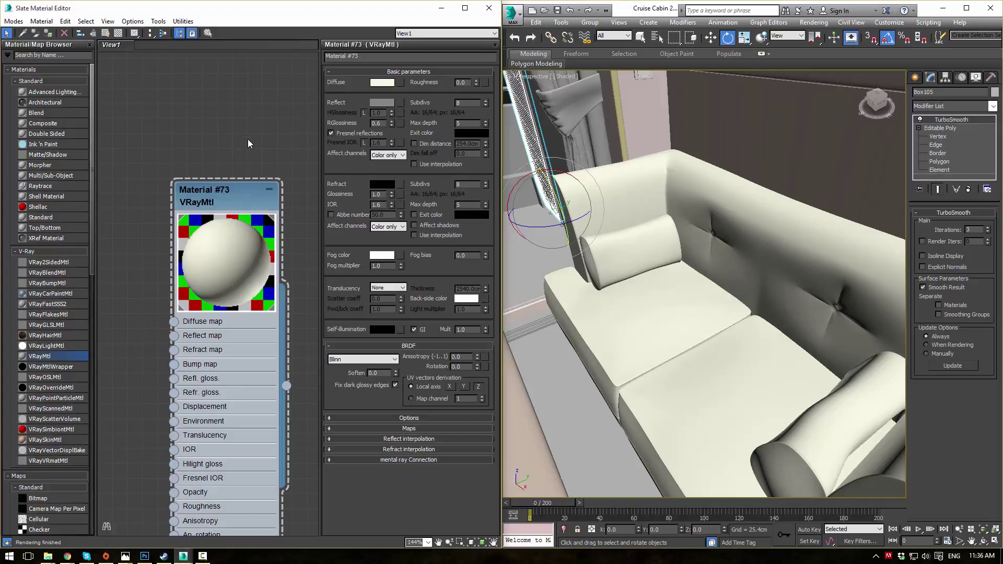
middle_drag(255, 145, 239, 93)
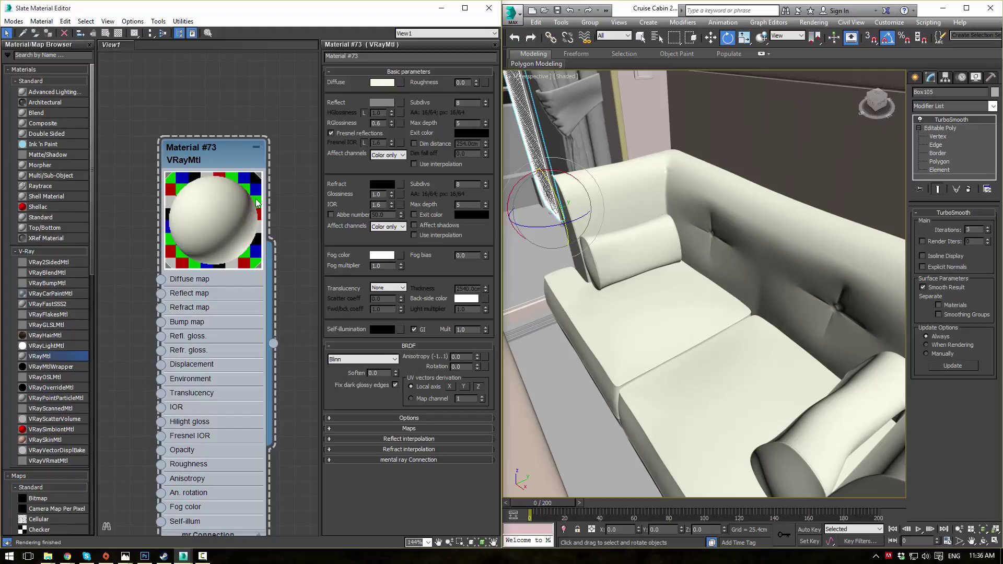
Step: Switch the viewport to the camera view, render only a region around the sofa, and examine the material up close
drag(1002, 68, 206, 44)
middle_click(647, 235)
key(c)
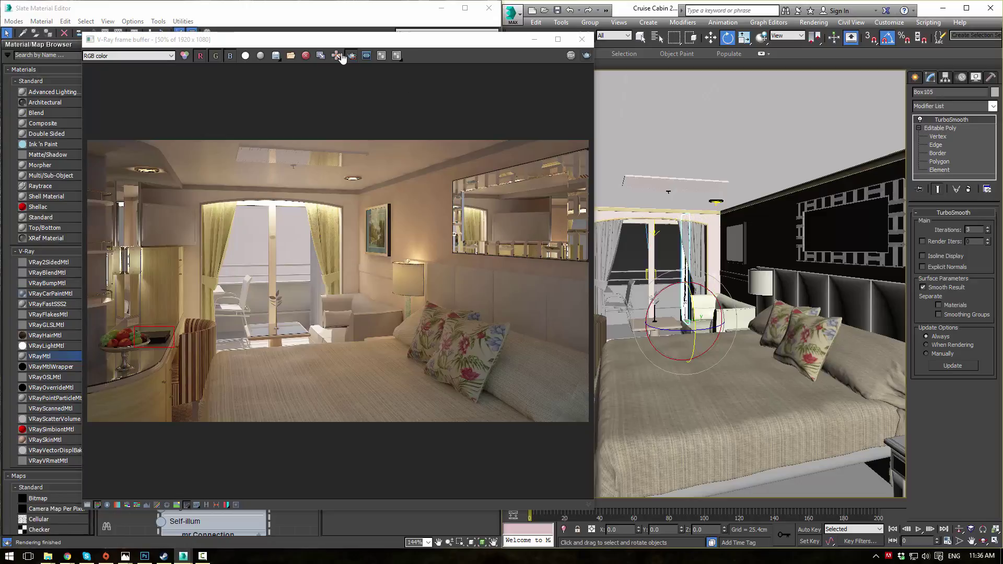
drag(313, 289, 402, 361)
click(586, 55)
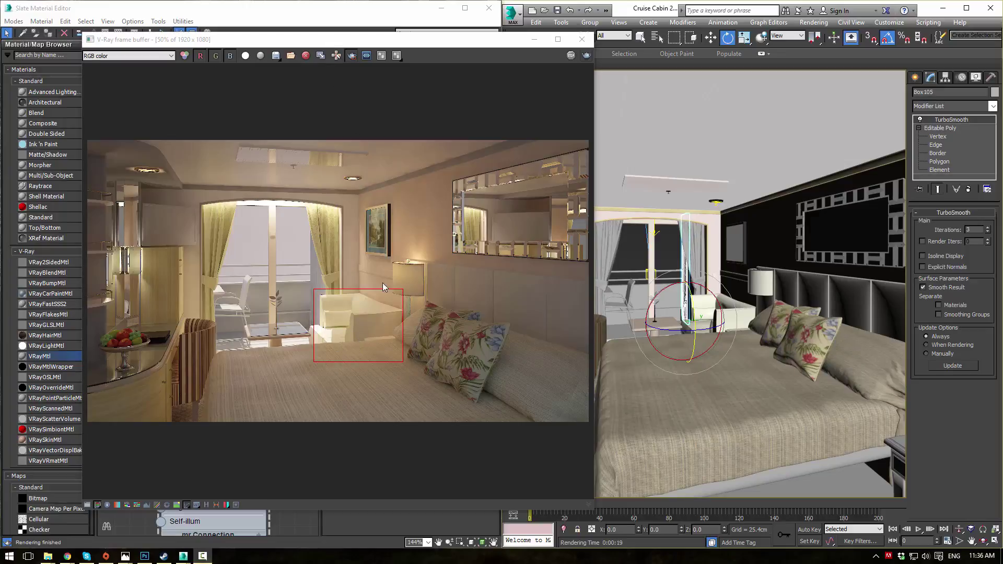
scroll(358, 315, up, 4)
scroll(359, 314, down, 2)
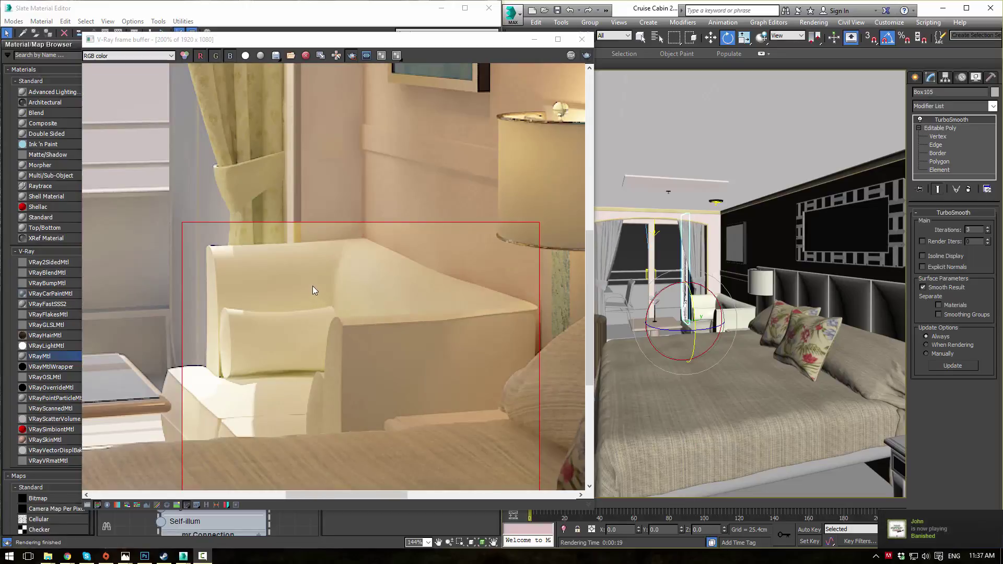
drag(314, 39, 1002, 41)
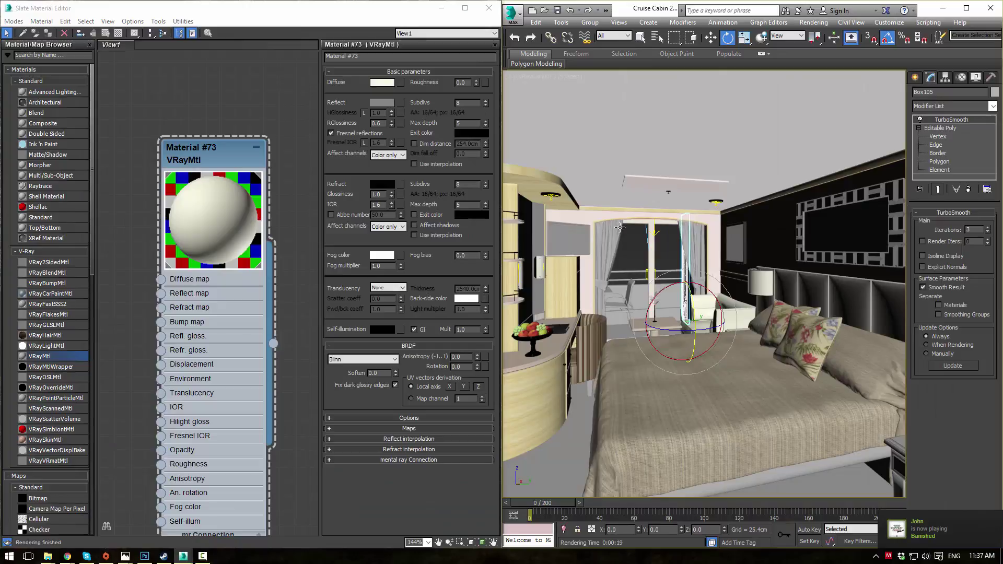
Step: Connect a new Falloff map to the sofa material's diffuse map input and place its node beside the material
middle_drag(283, 280, 319, 206)
middle_drag(284, 242, 254, 256)
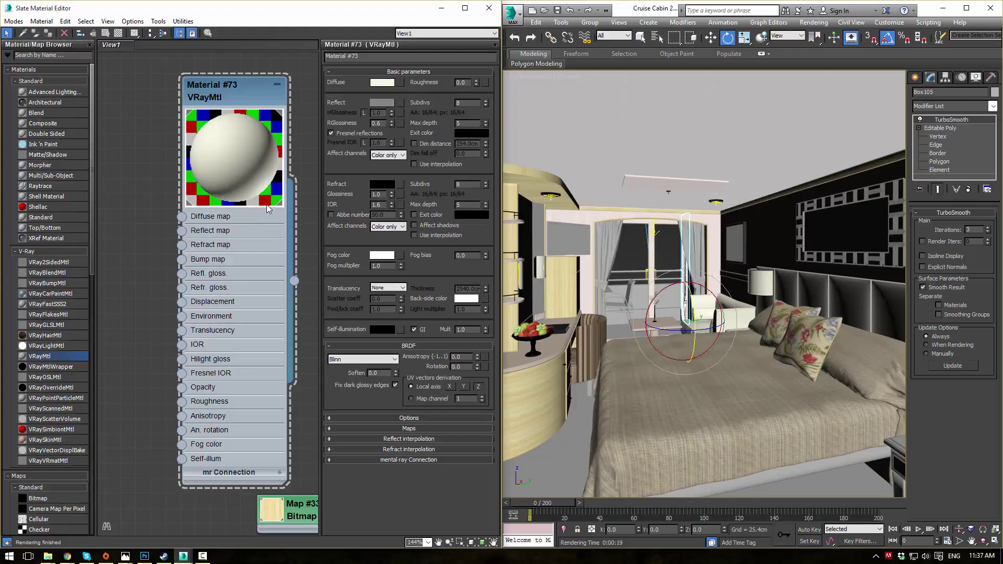
middle_drag(267, 208, 268, 205)
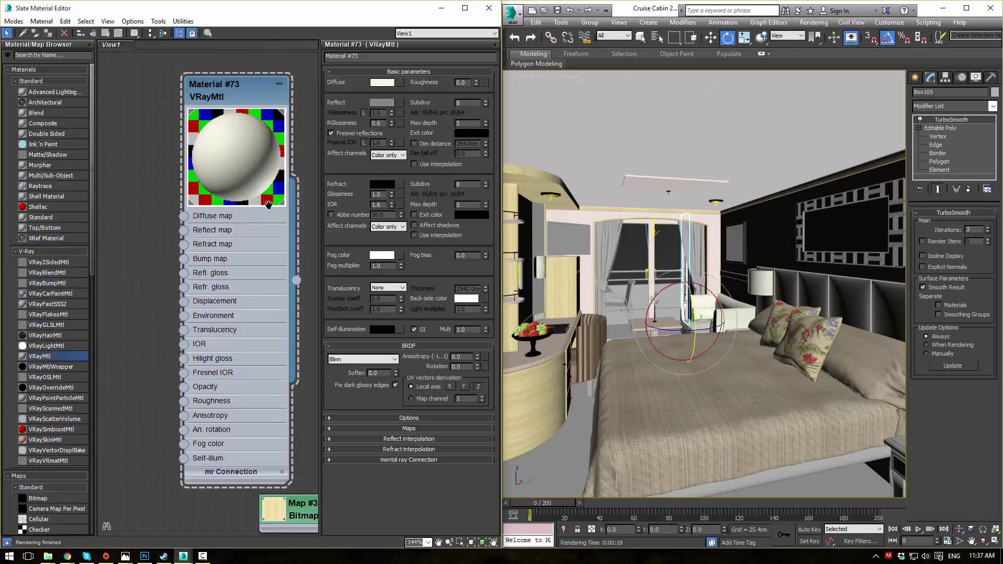
scroll(268, 205, down, 4)
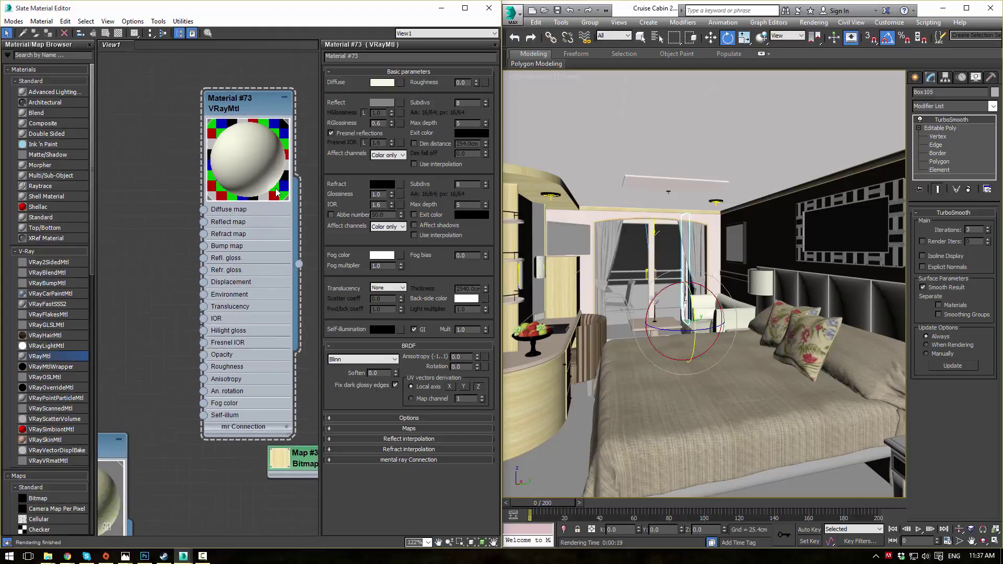
middle_drag(267, 189, 269, 230)
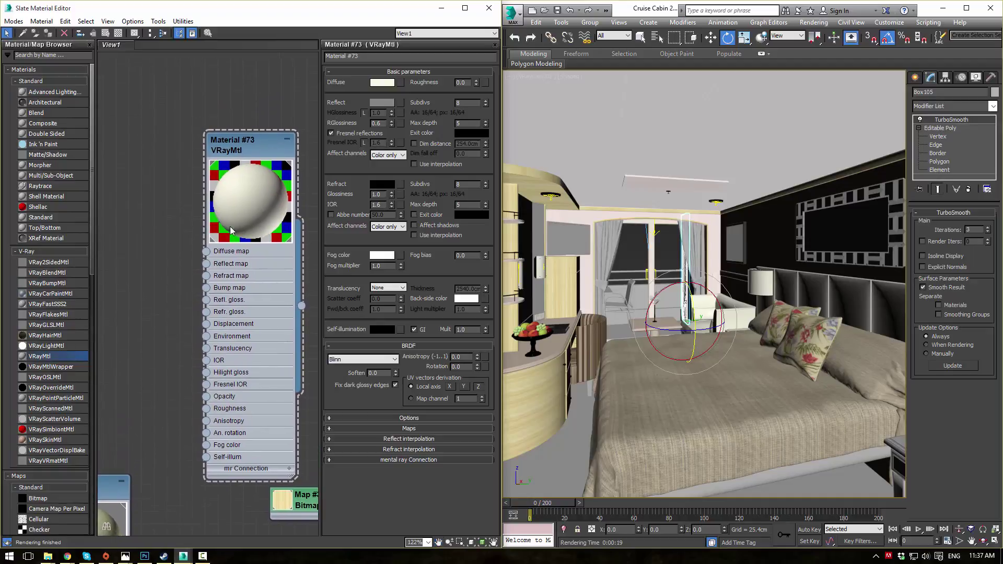
middle_drag(275, 134, 285, 199)
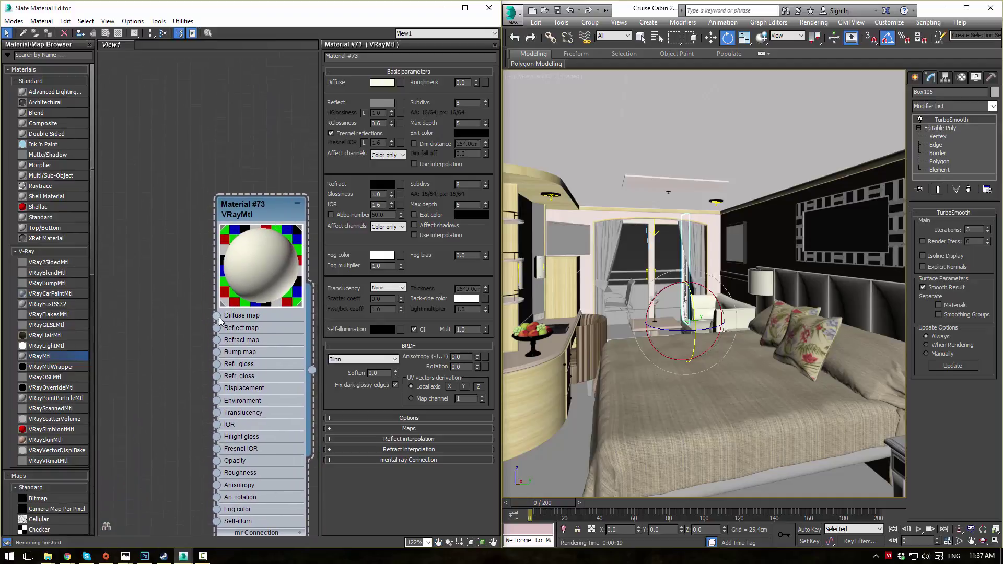
drag(217, 317, 180, 246)
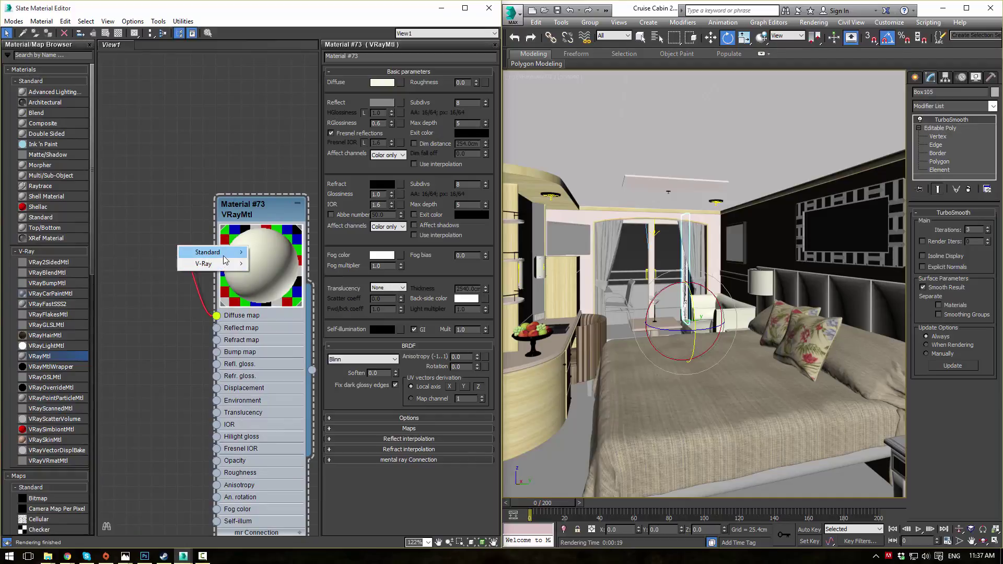
mouse_move(214, 257)
click(127, 243)
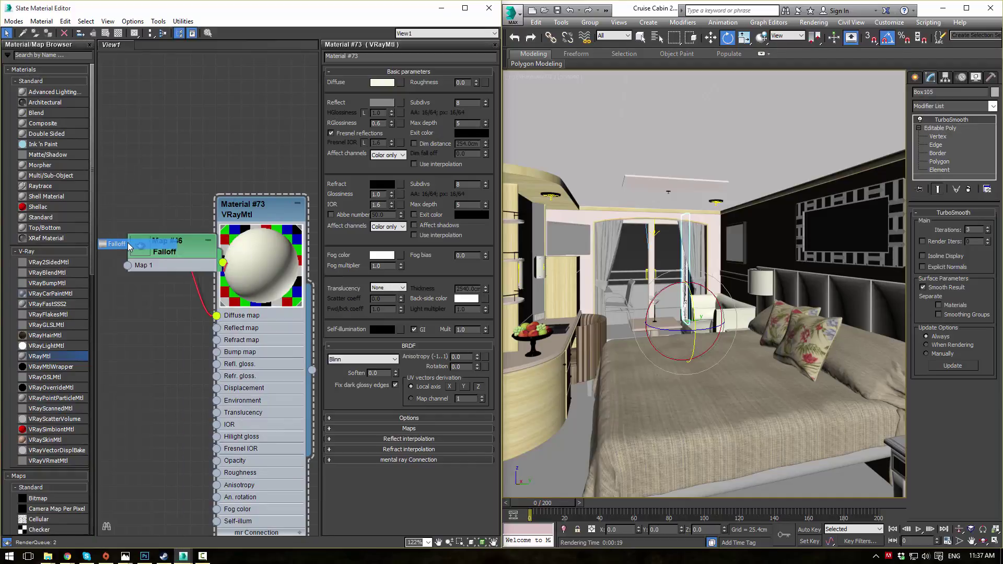
drag(163, 249, 126, 211)
middle_drag(228, 146, 294, 121)
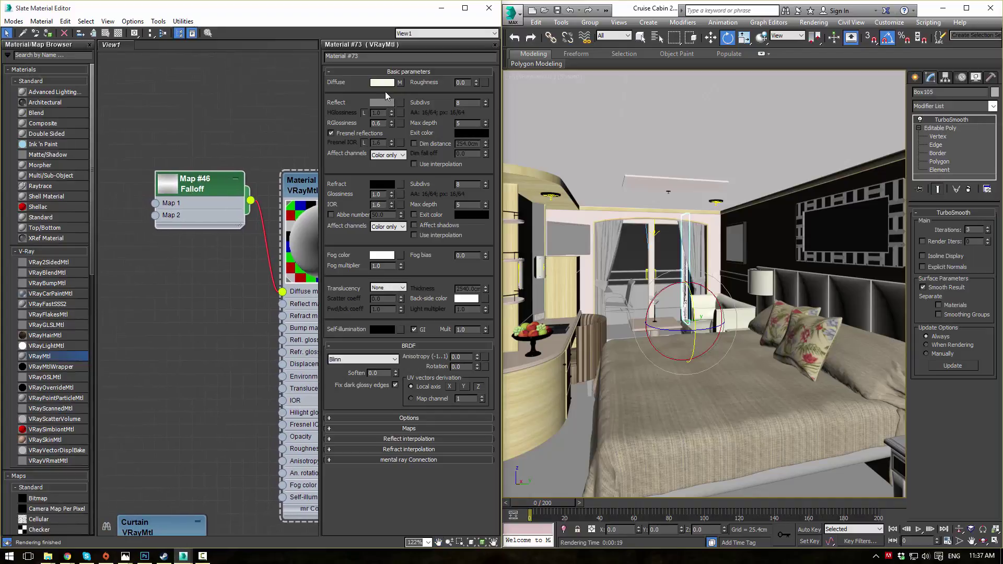
Step: Paste the sofa material's off-white diffuse colour into both the front and side colours of the Falloff map
double_click(209, 184)
right_click(342, 95)
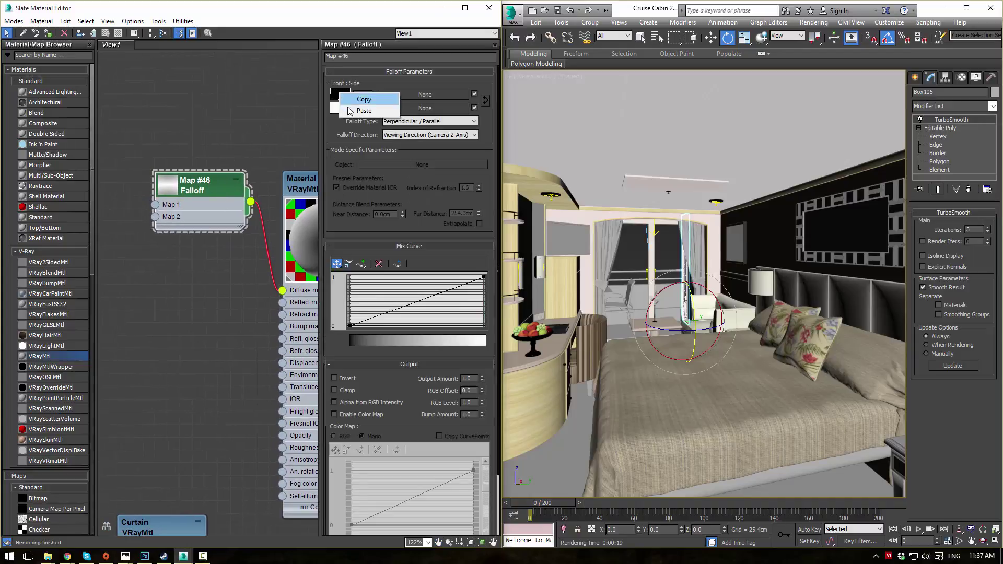
click(349, 112)
right_click(346, 108)
click(360, 124)
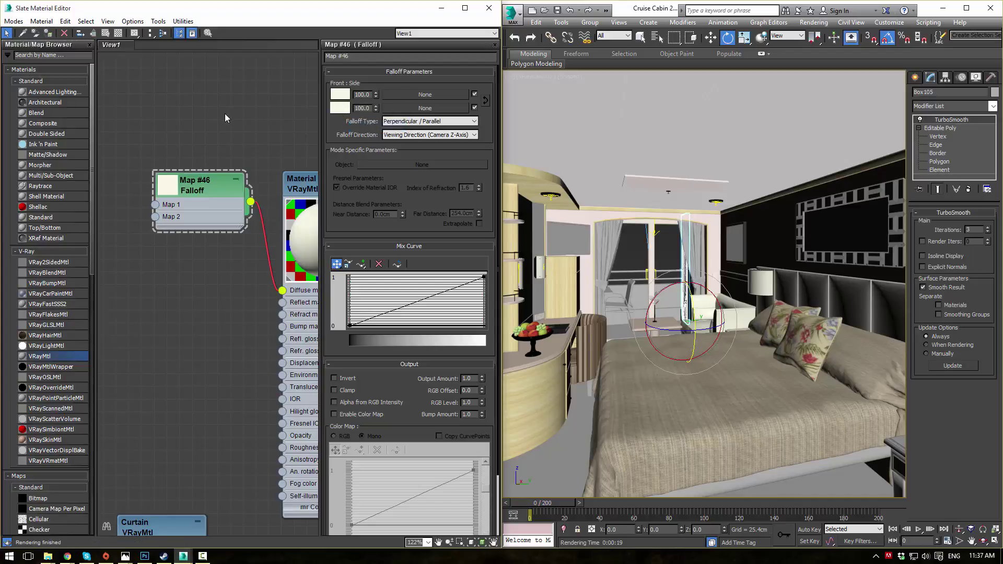
middle_drag(293, 196, 213, 176)
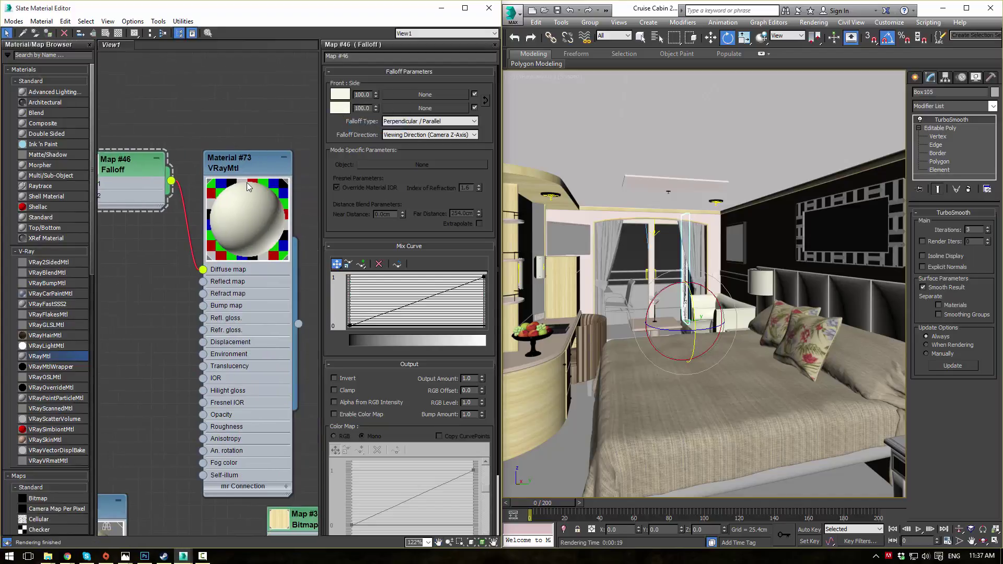
click(339, 111)
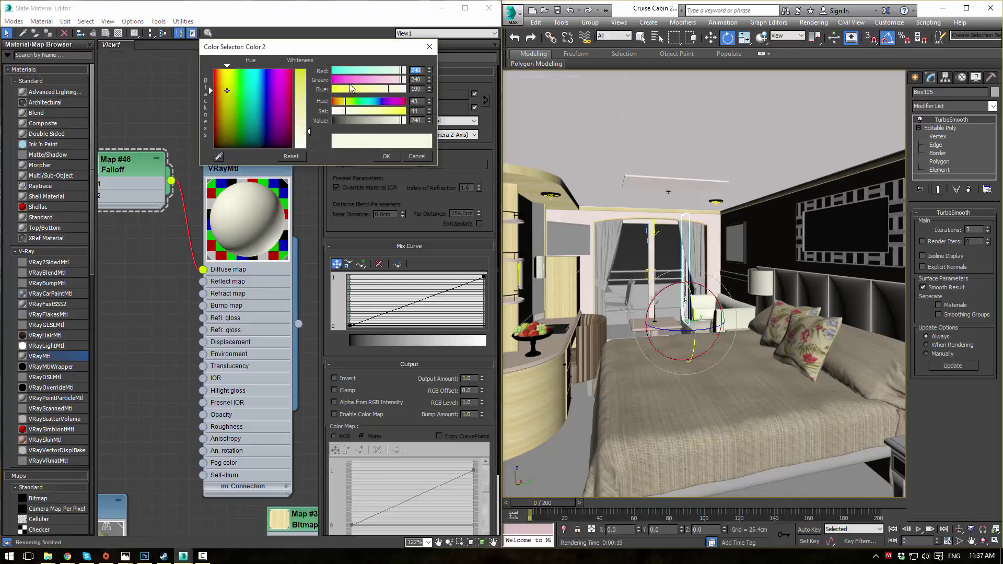
drag(350, 81, 332, 80)
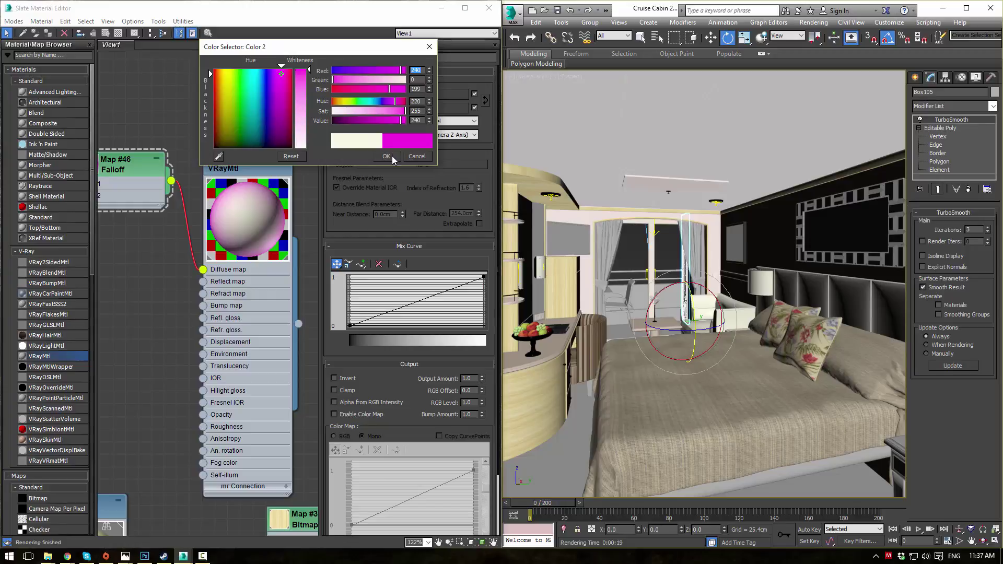
click(416, 156)
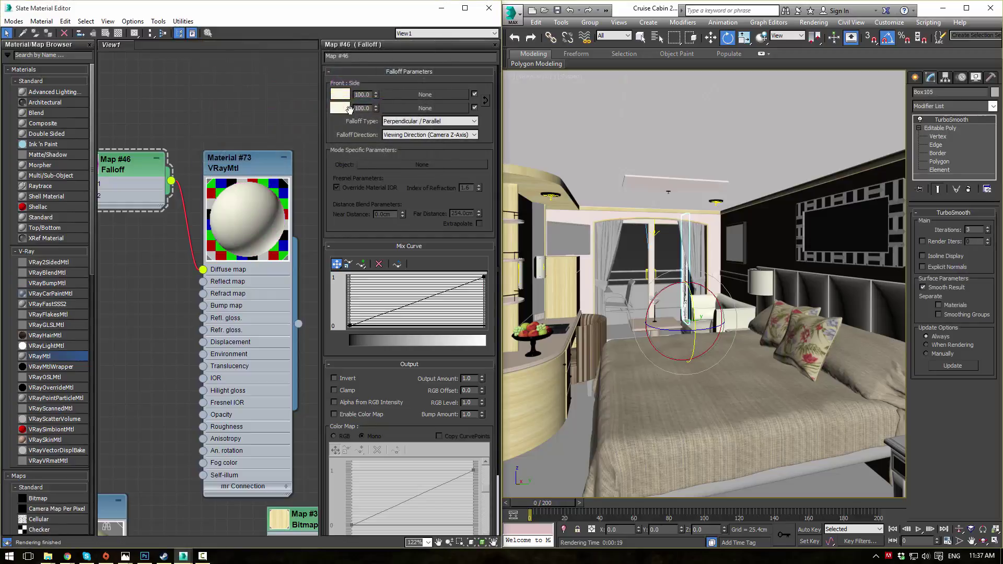
Step: Lower the saturation of the Falloff map's side colour to make it a near-white at value 240
click(343, 113)
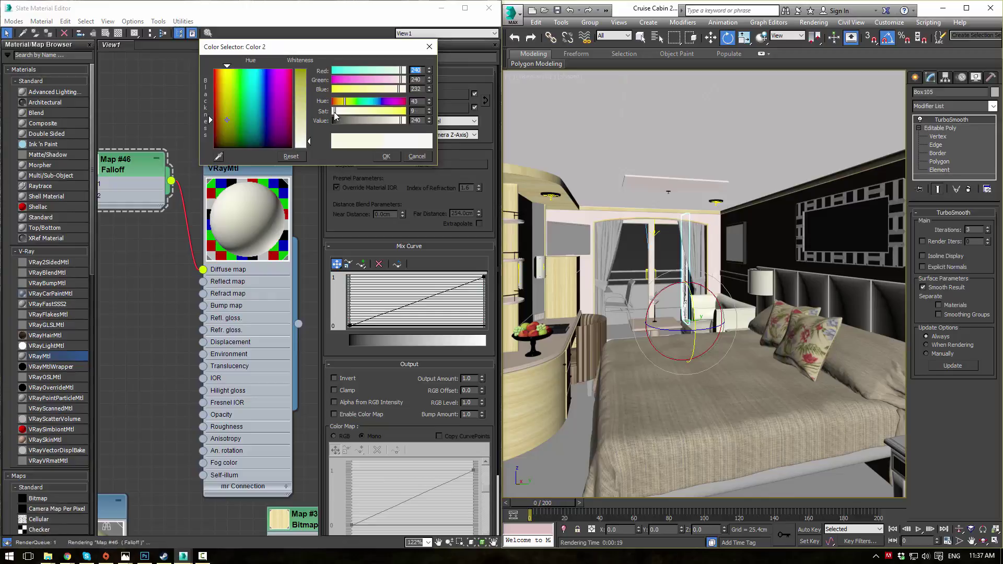
drag(335, 115, 333, 113)
click(386, 156)
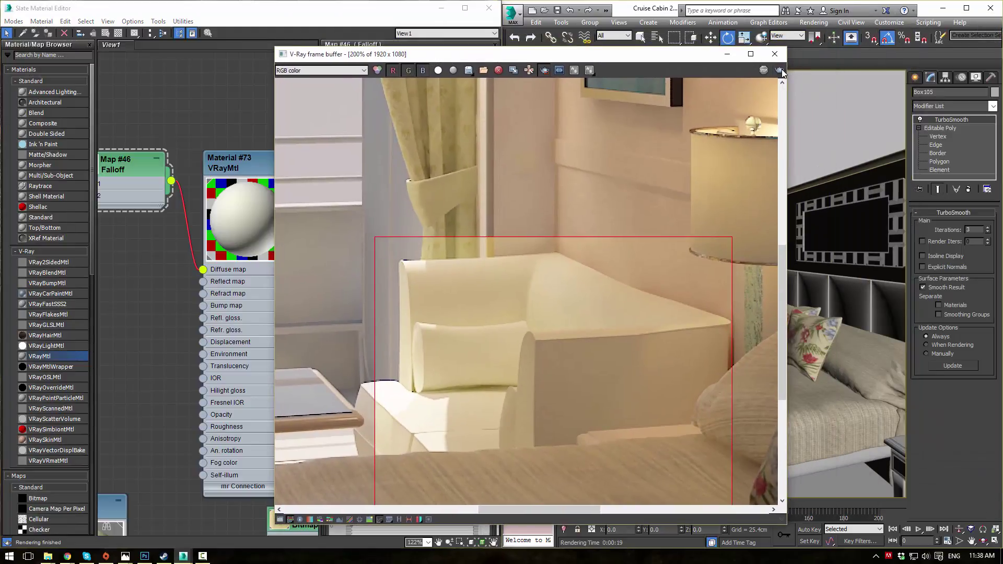
Step: Render the sofa region again, examine the falloff effect up close and in the full frame, and close the frame buffer
click(781, 69)
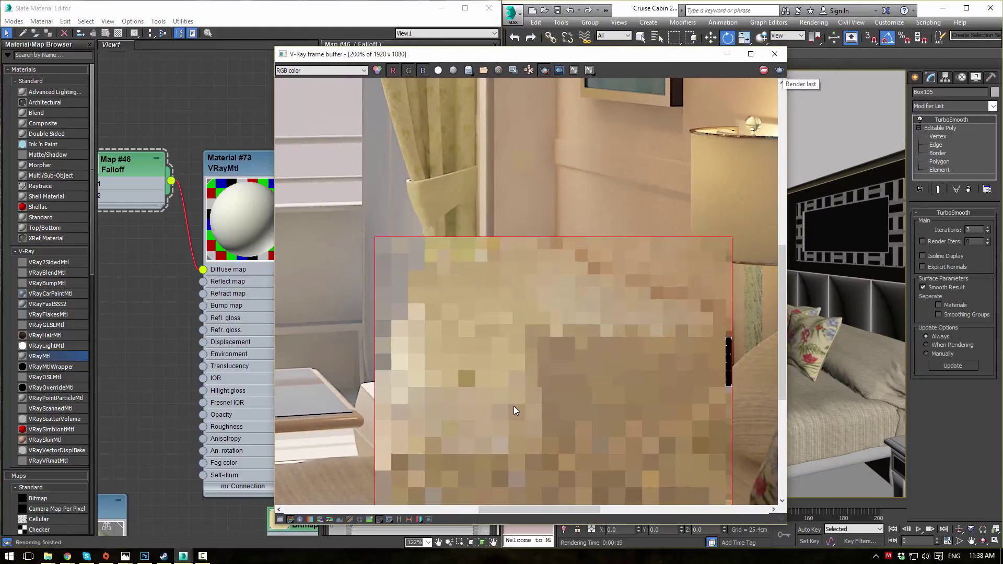
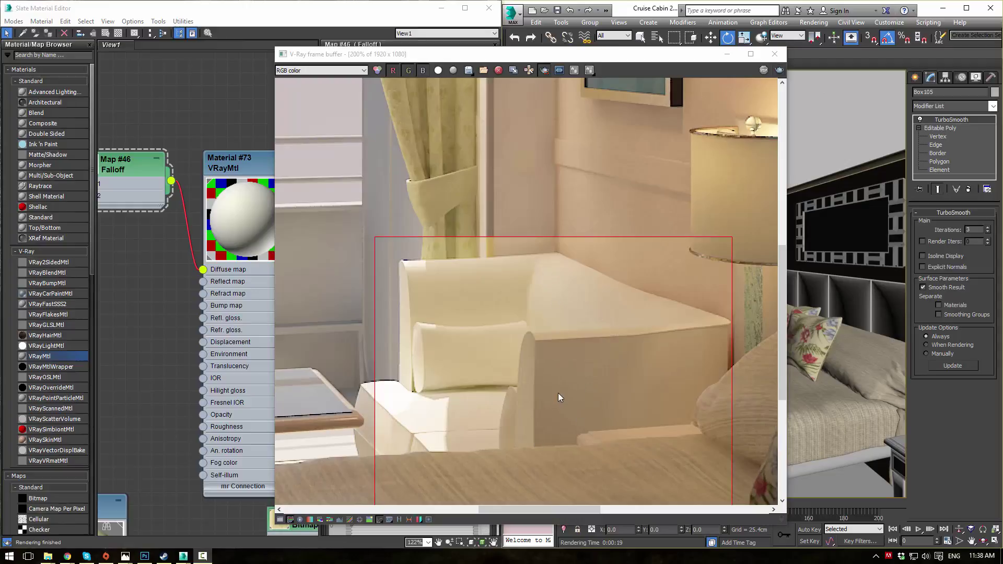
scroll(555, 330, down, 4)
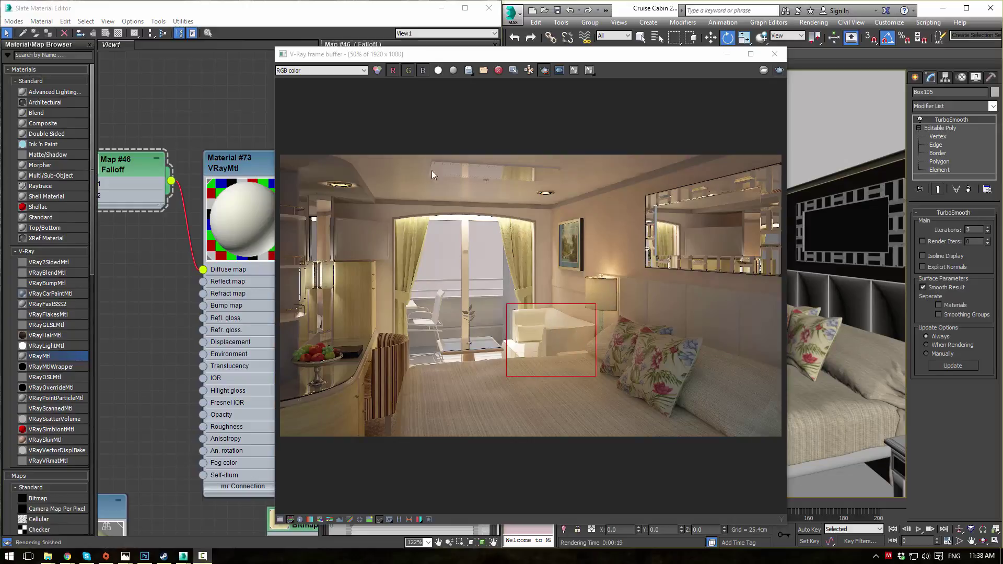
click(774, 54)
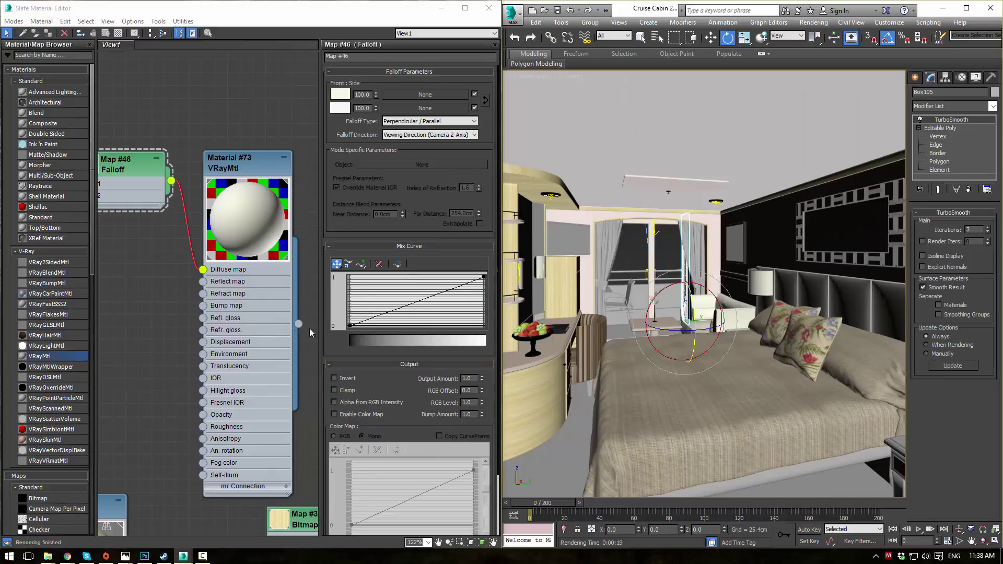
Step: Switch to Chrome, search Google Images for "leather creases", and look through the results for a suitable creased leather texture
drag(1002, 5, 392, 1)
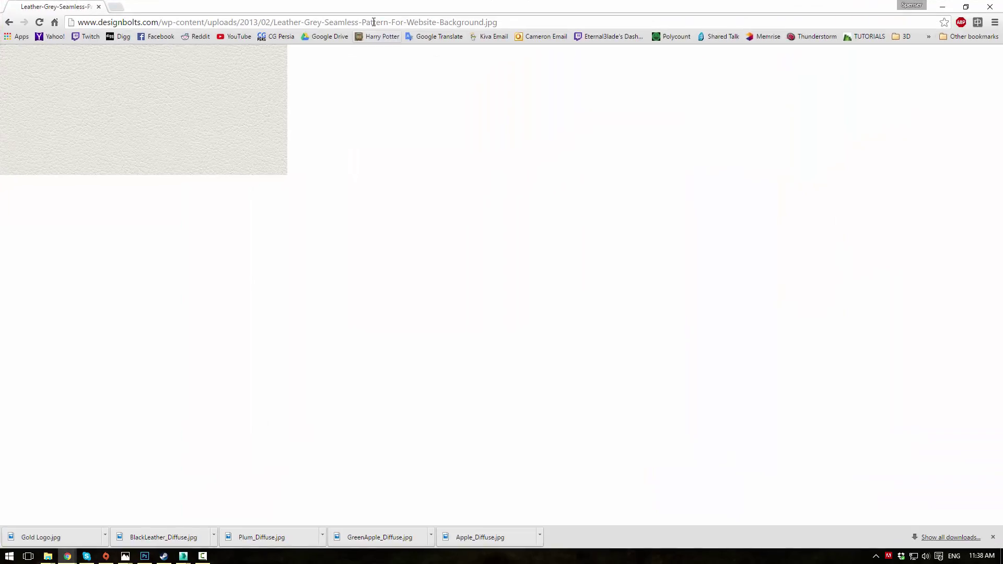
click(374, 22)
text(leather )
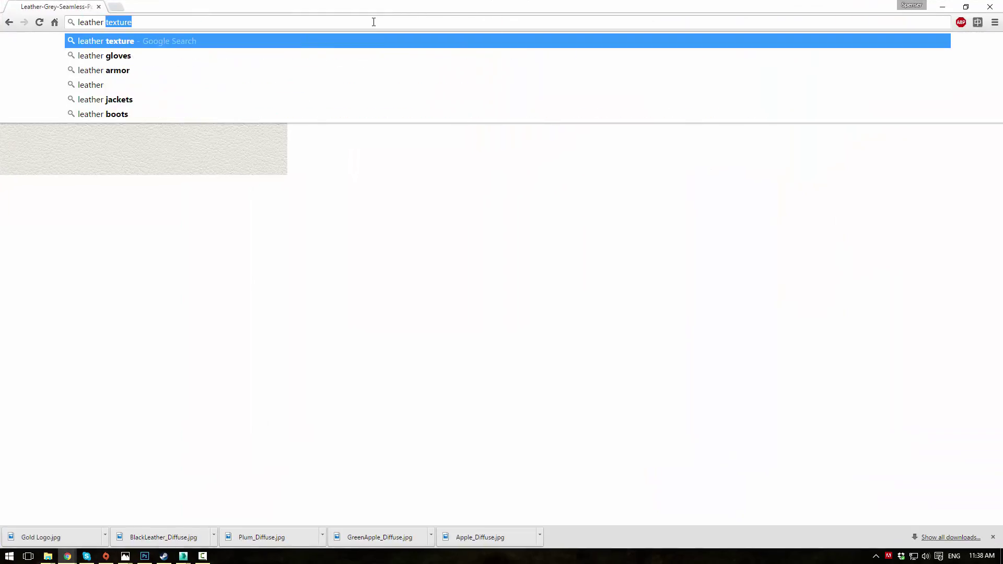
text(creases)
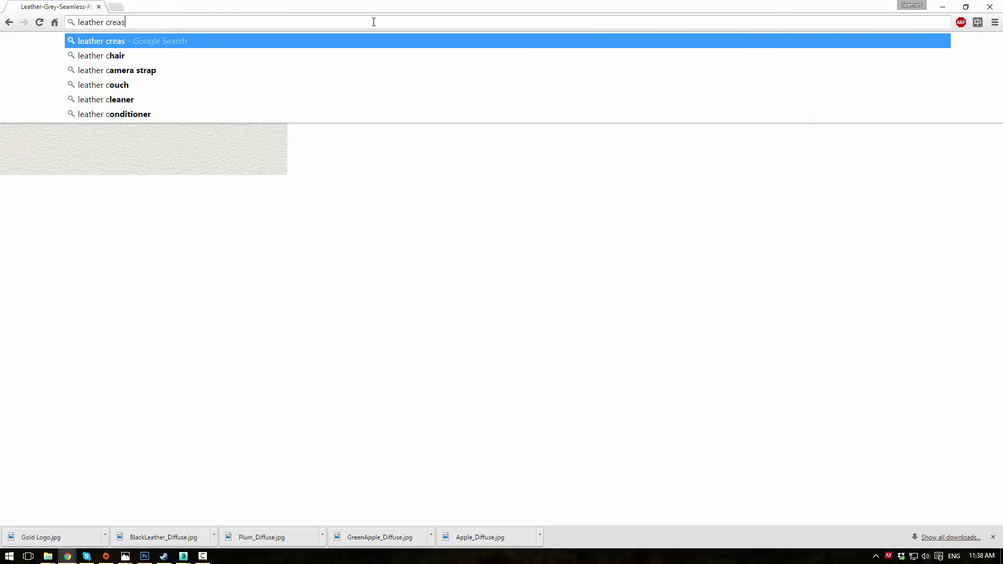
key(Return)
click(152, 92)
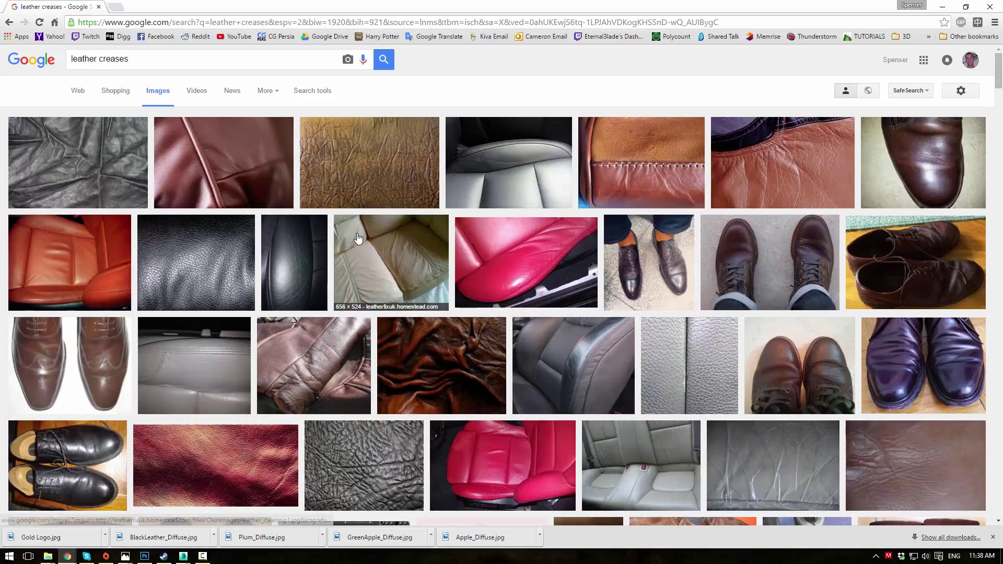
scroll(386, 253, down, 4)
scroll(387, 253, down, 5)
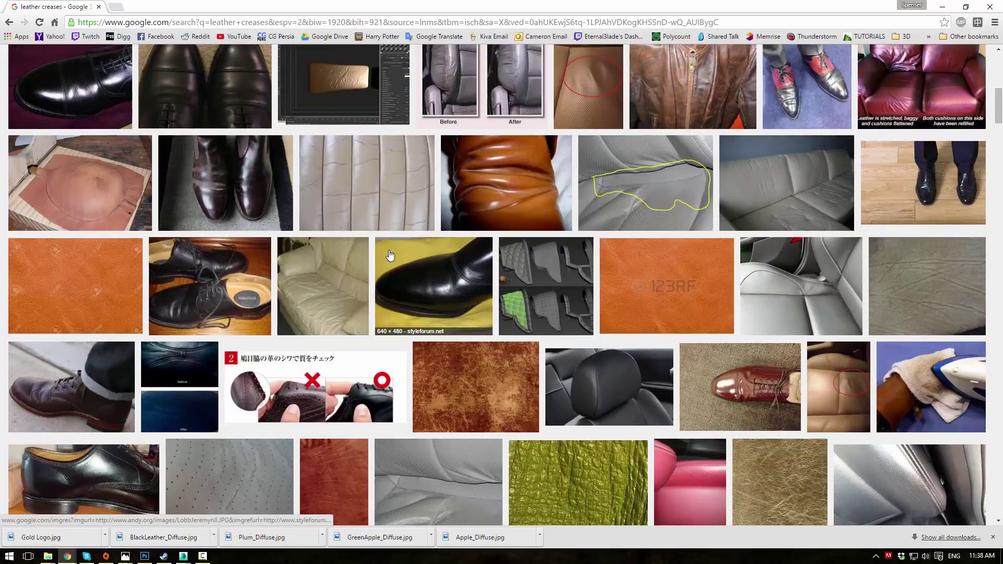
scroll(389, 256, down, 7)
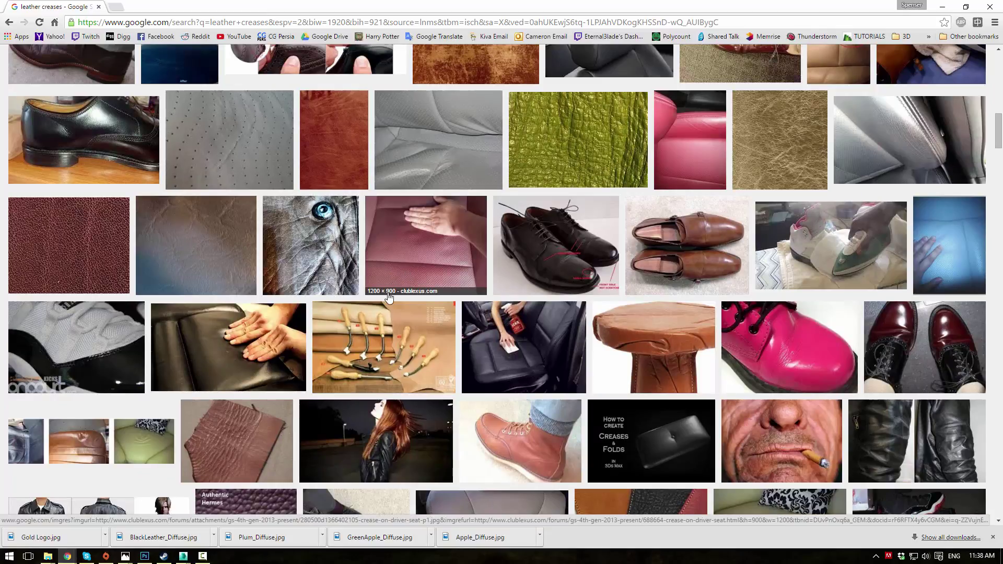
Step: Go back through the results and open the black wrinkled leather image from fauxleatherguide.com at full size
scroll(387, 295, up, 15)
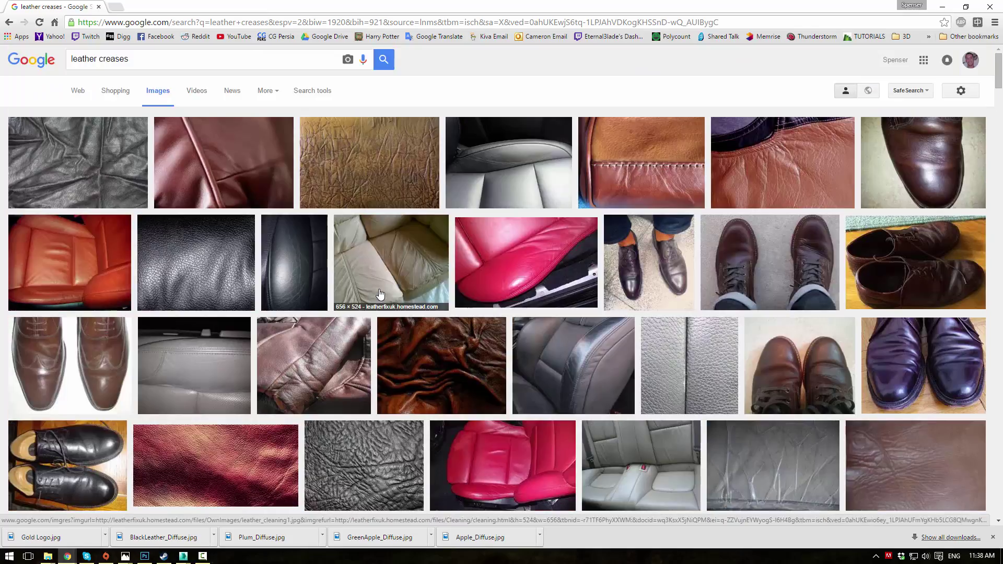
scroll(369, 288, down, 5)
scroll(369, 288, up, 8)
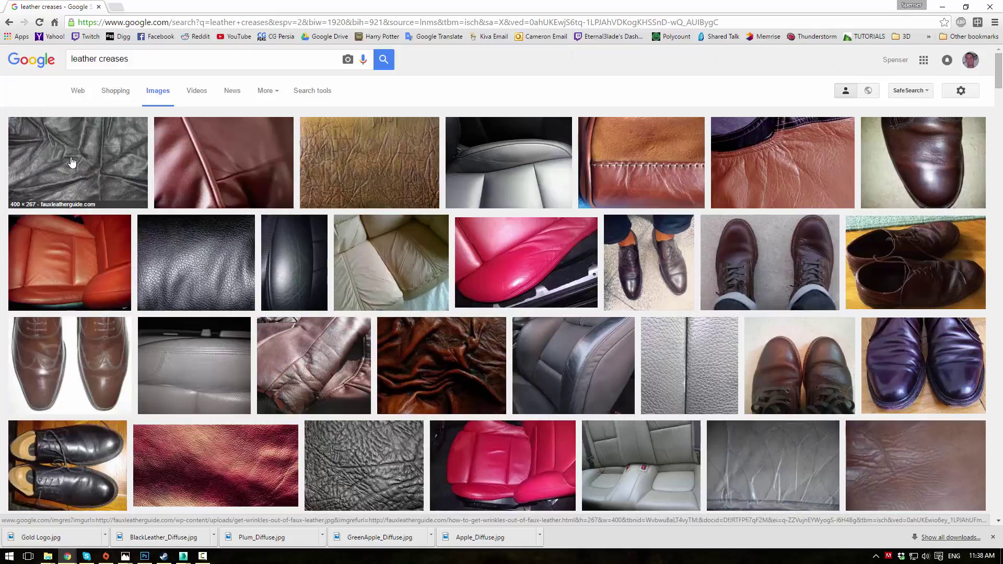
click(99, 172)
click(729, 277)
Step: Save the leather image as leatherCouchBump in the Cruise Cabin Textures folder
right_click(130, 100)
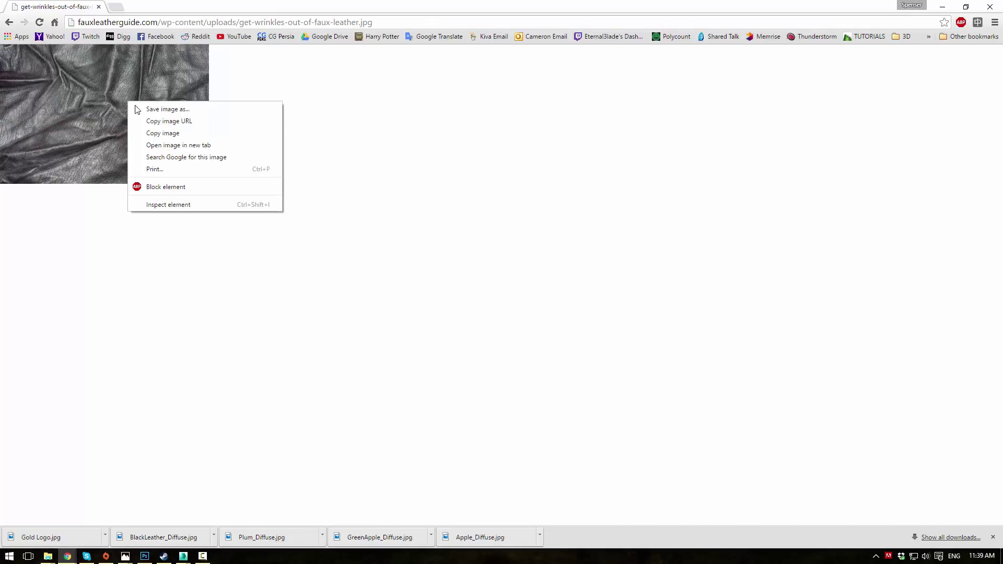
click(153, 114)
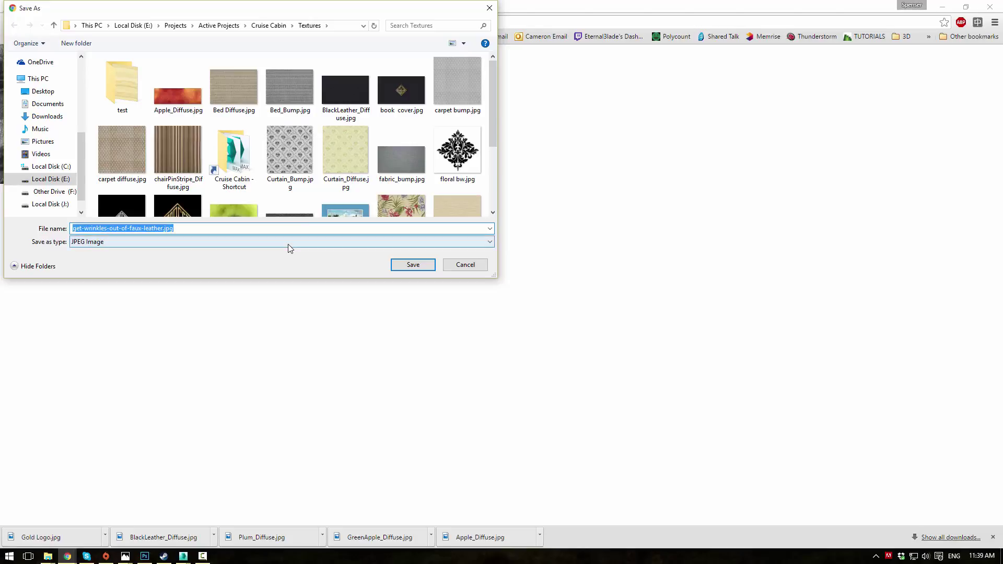
text(leather_bu)
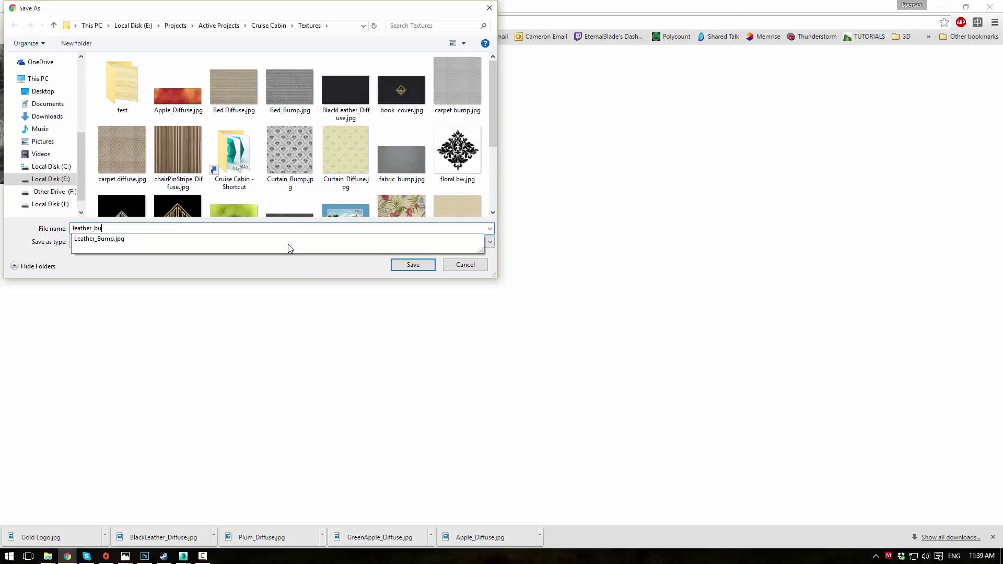
text(mp_cou)
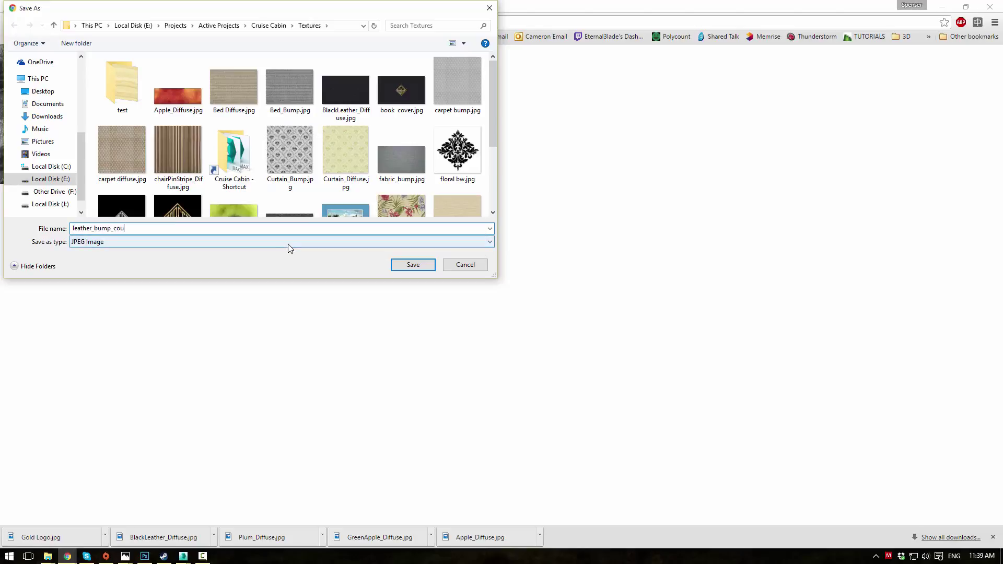
key(BackSpace)
key(BackSpace)
key(BackSpace)
key(BackSpace)
text(COuch Bump)
key(Return)
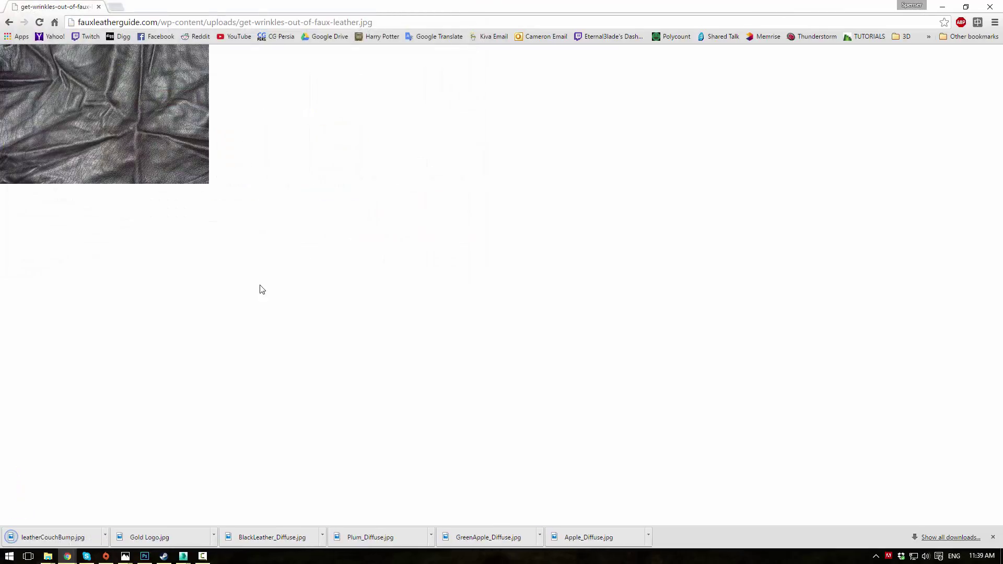
Step: Switch to 3ds Max and connect a Bitmap with leatherCouchBump.jpg to the sofa material's bump map
click(942, 7)
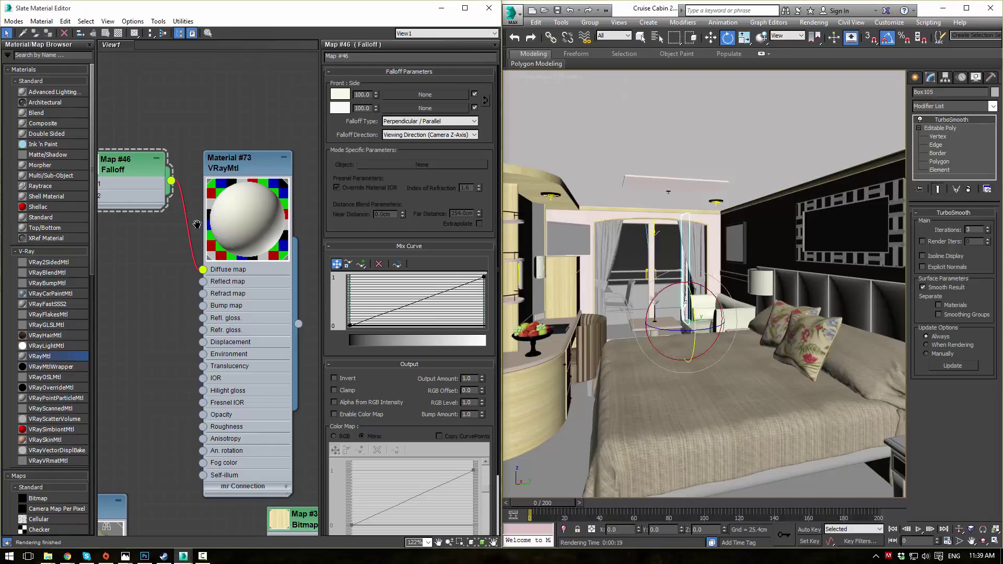
middle_drag(260, 270, 233, 285)
drag(252, 270, 162, 243)
mouse_move(192, 247)
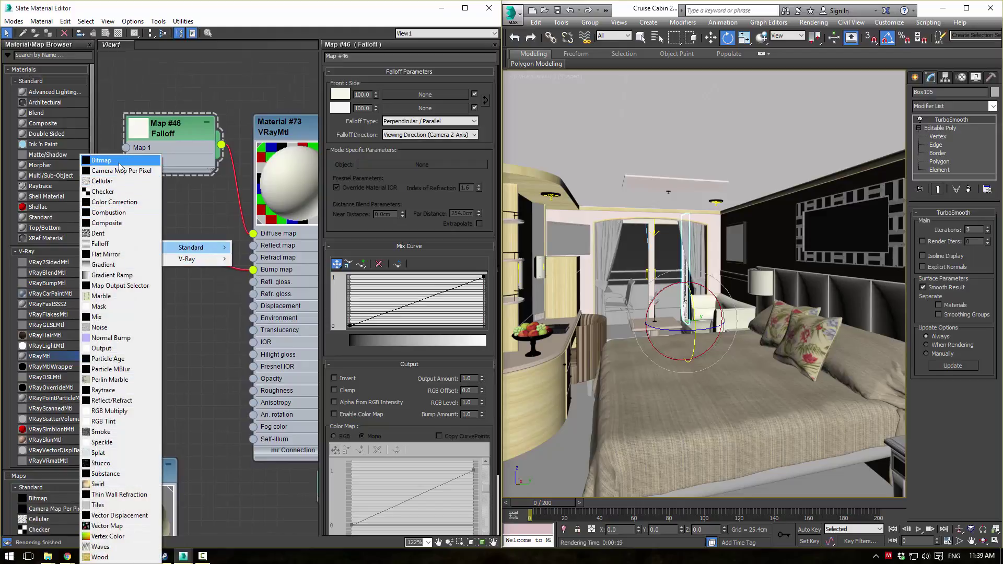
click(125, 165)
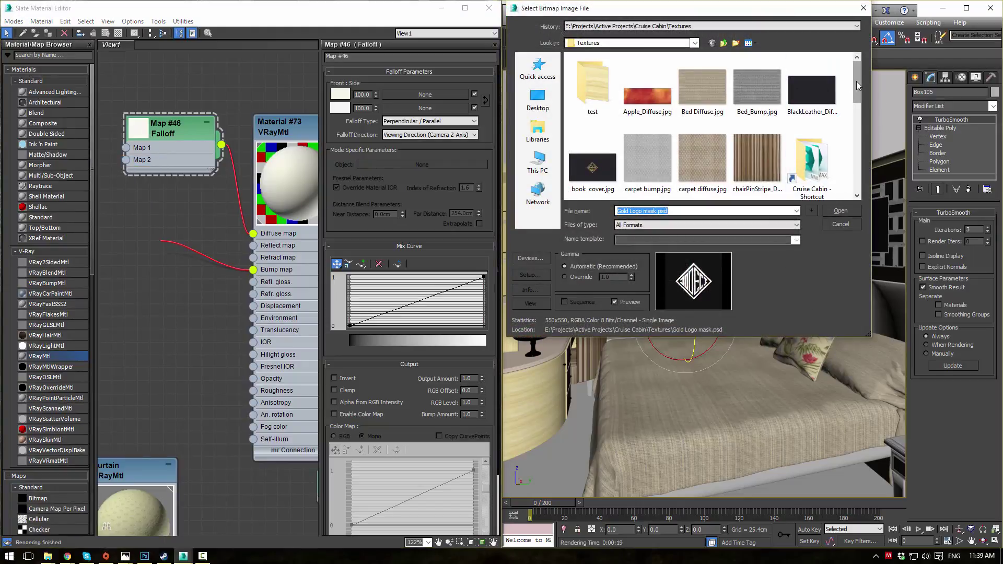
drag(856, 81, 851, 172)
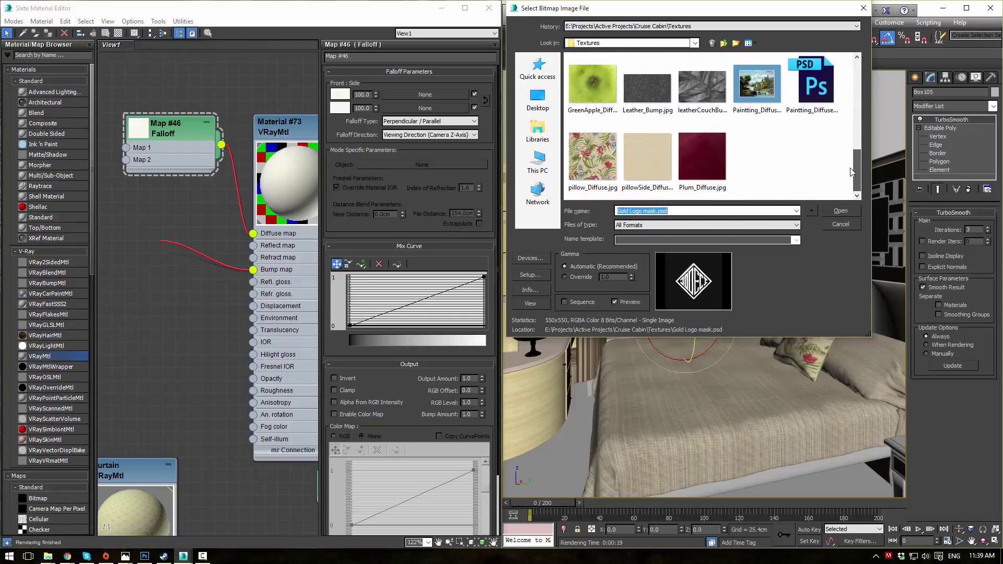
click(706, 97)
click(842, 211)
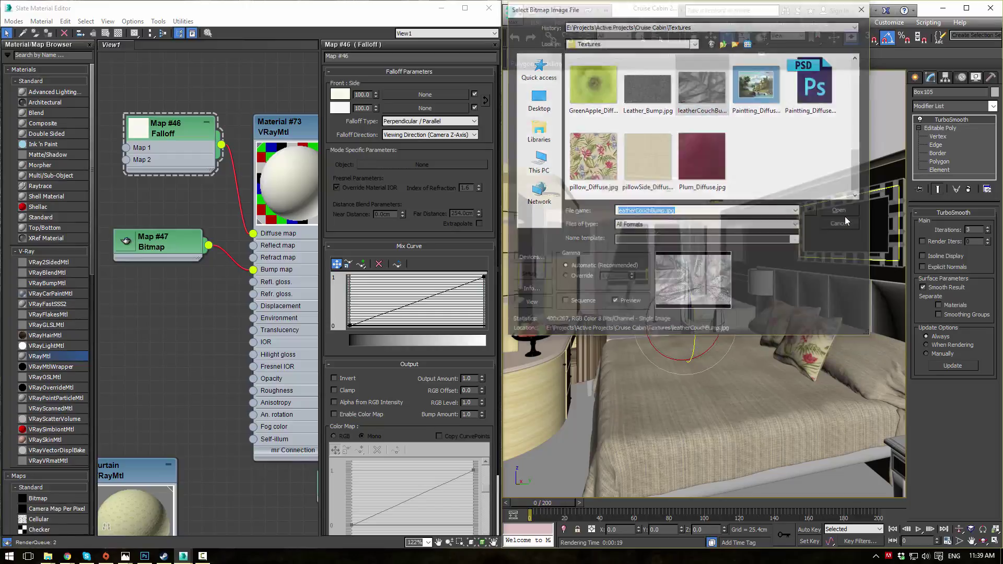
Step: Open the leather bump bitmap's parameters and set its blur to 3.0
middle_drag(214, 205, 214, 157)
double_click(193, 190)
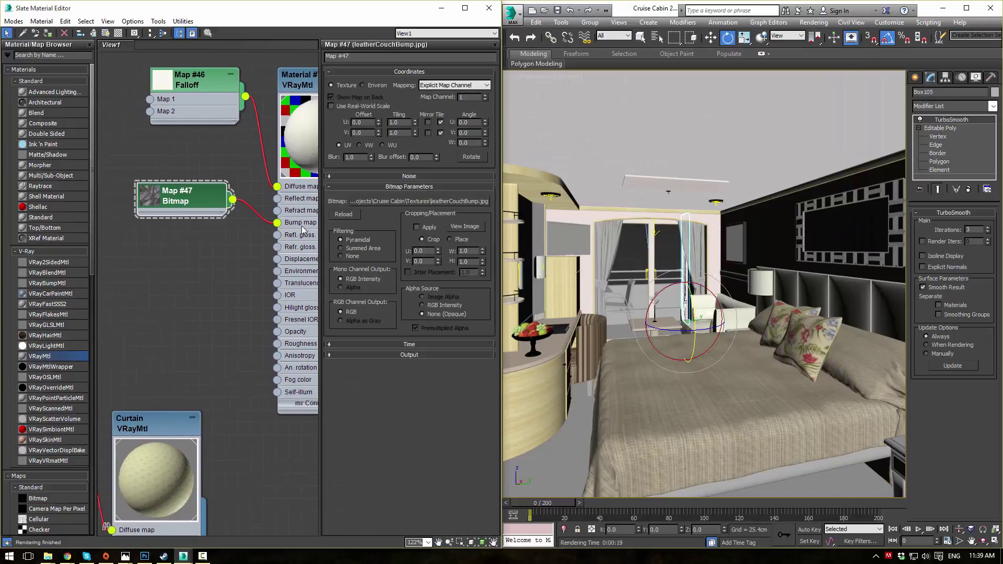
double_click(359, 157)
text(4)
key(Return)
middle_drag(305, 150, 212, 184)
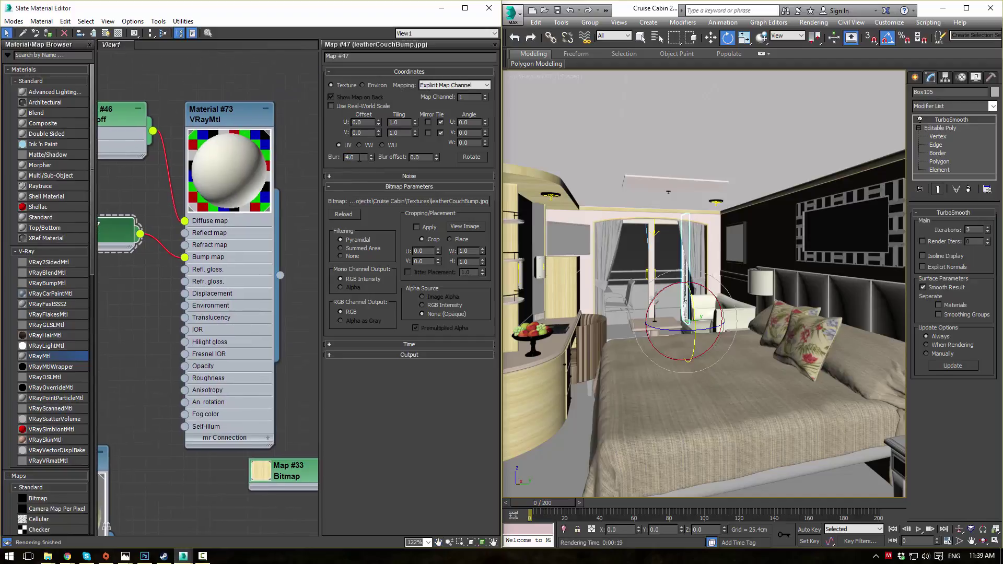
text(3)
key(Return)
Step: Show the leather bump bitmap in the viewport and get a close perspective view of the sofa
middle_drag(126, 196, 236, 149)
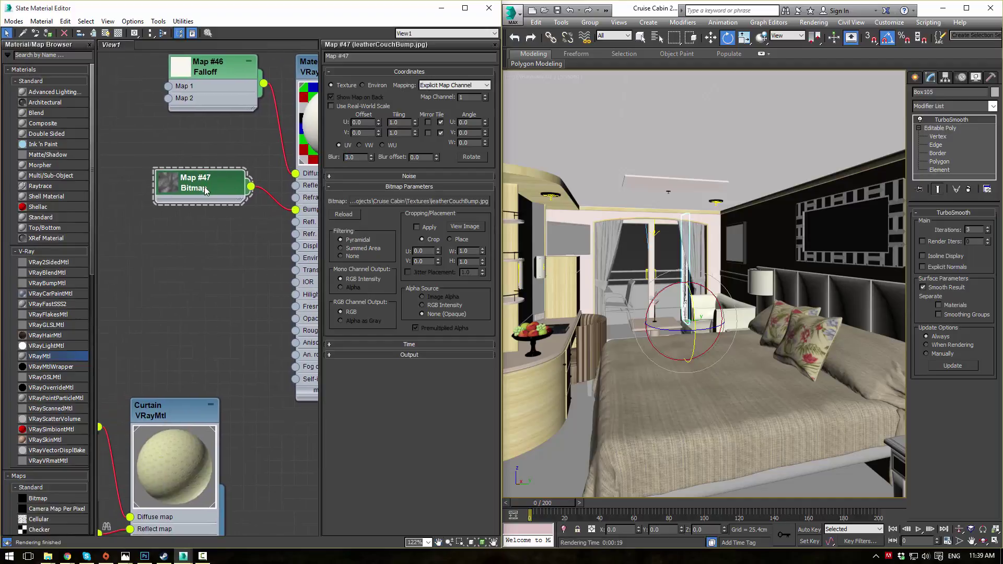
click(106, 33)
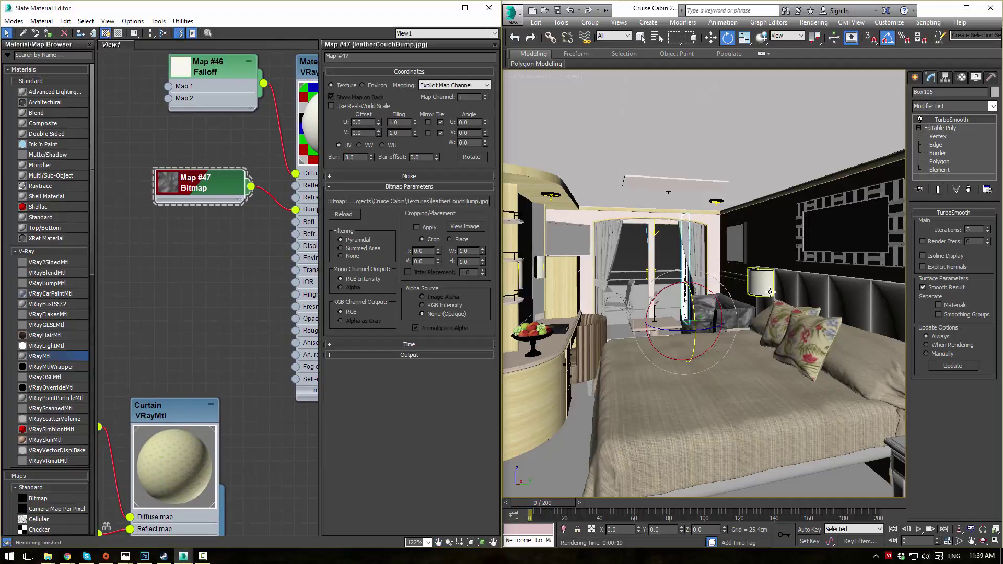
click(640, 246)
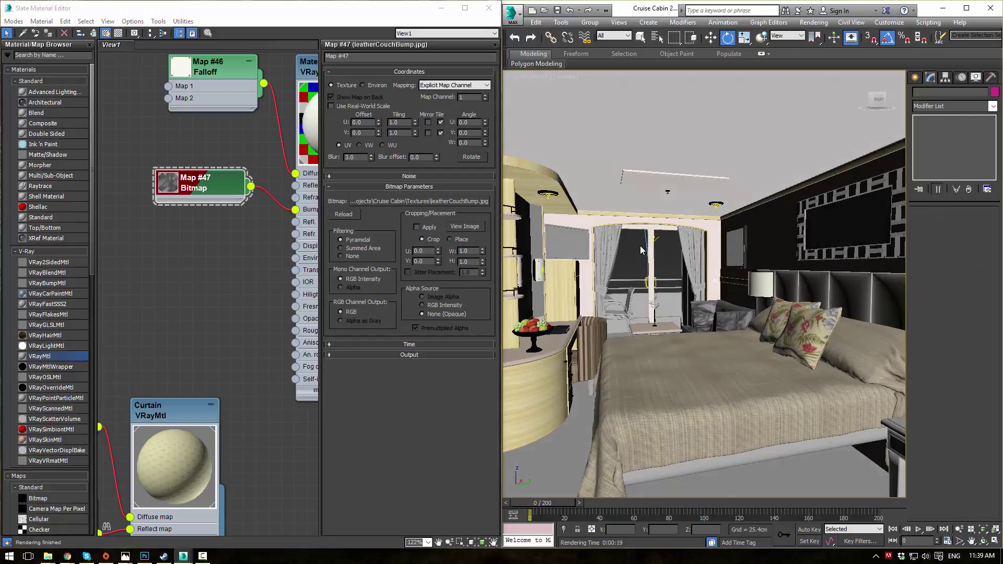
key(z)
click(749, 378)
key(z)
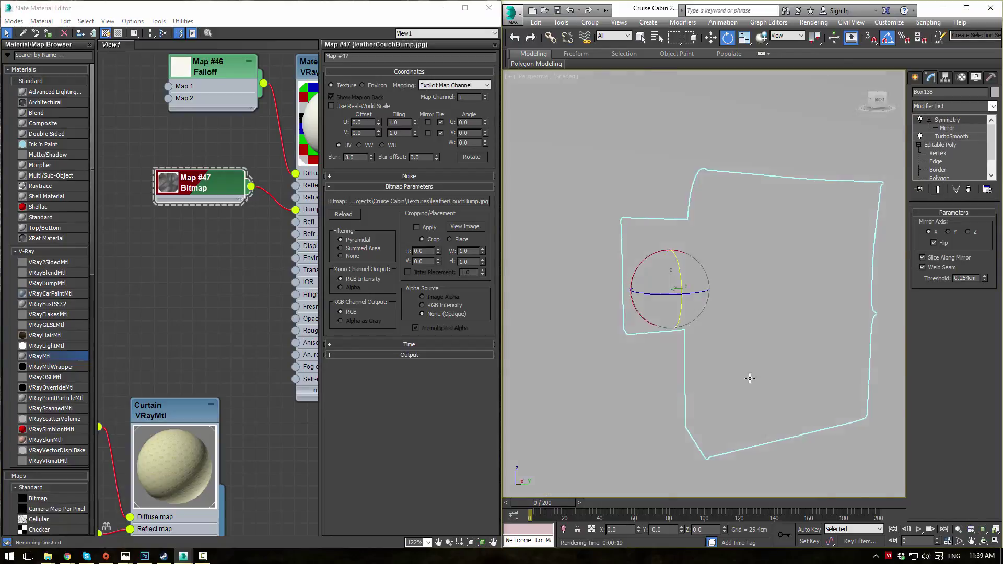
alt+middle_drag(749, 378, 782, 401)
click(517, 279)
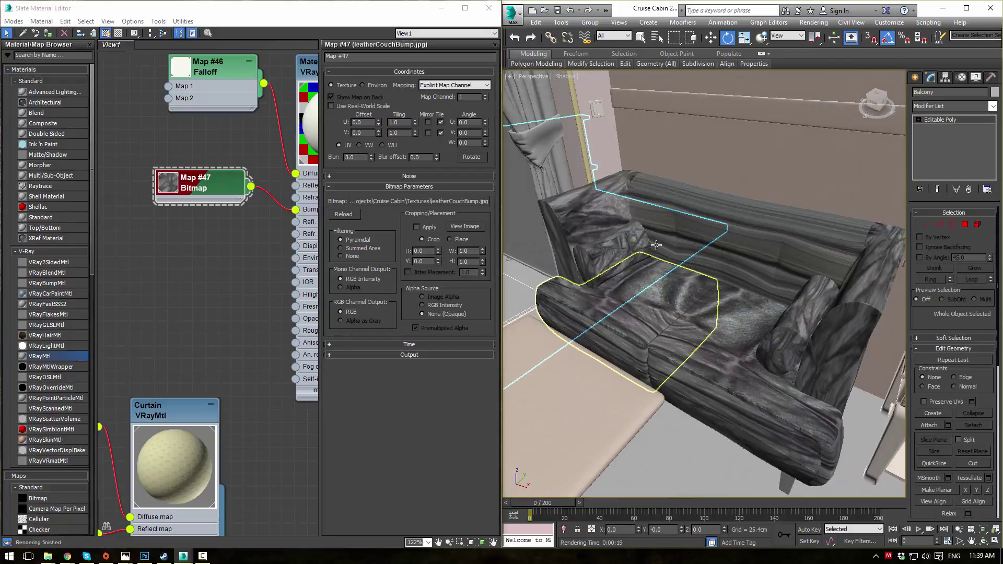
Step: Add a UVW Map modifier with Box mapping to the sofa's back and arms object
click(738, 243)
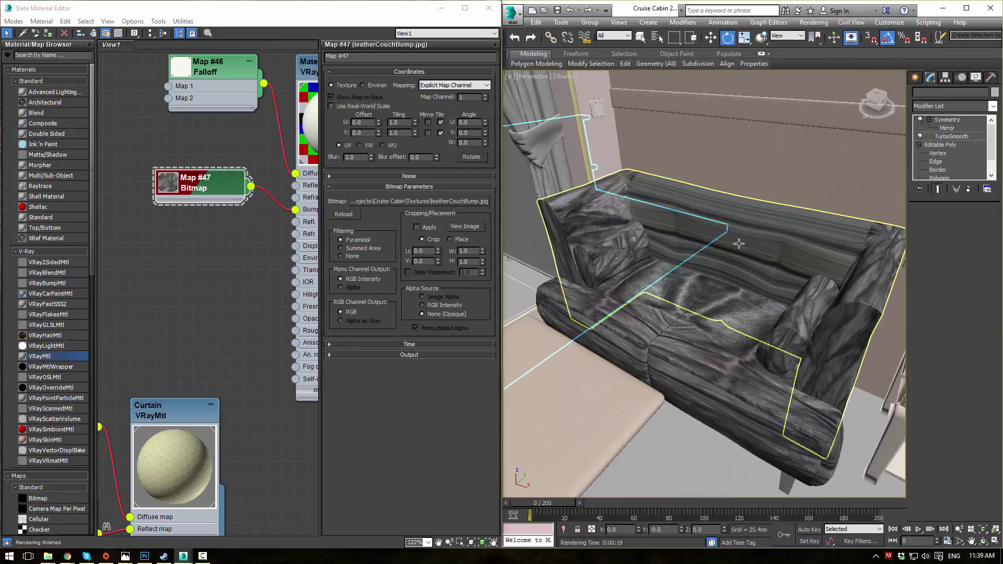
click(992, 106)
text(uvw)
key(Return)
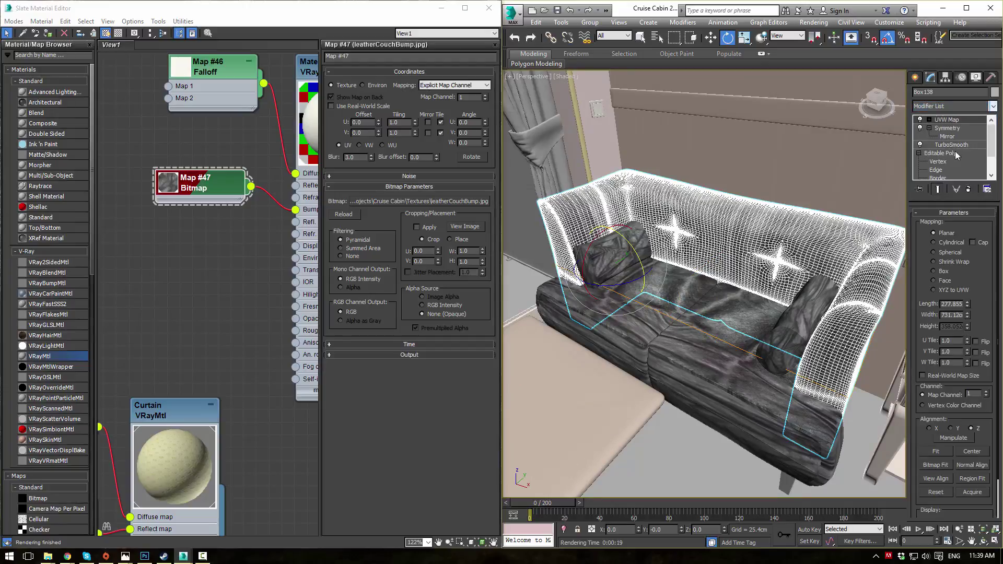
click(933, 271)
Step: Check the leather mapping across the sofa parts, return to the camera view, and render the sofa region
click(611, 300)
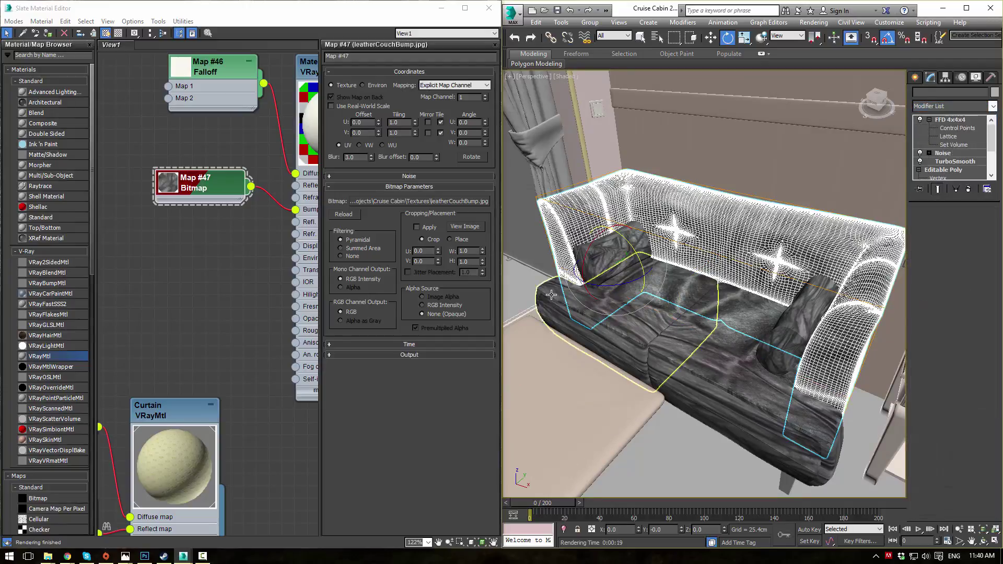
click(560, 378)
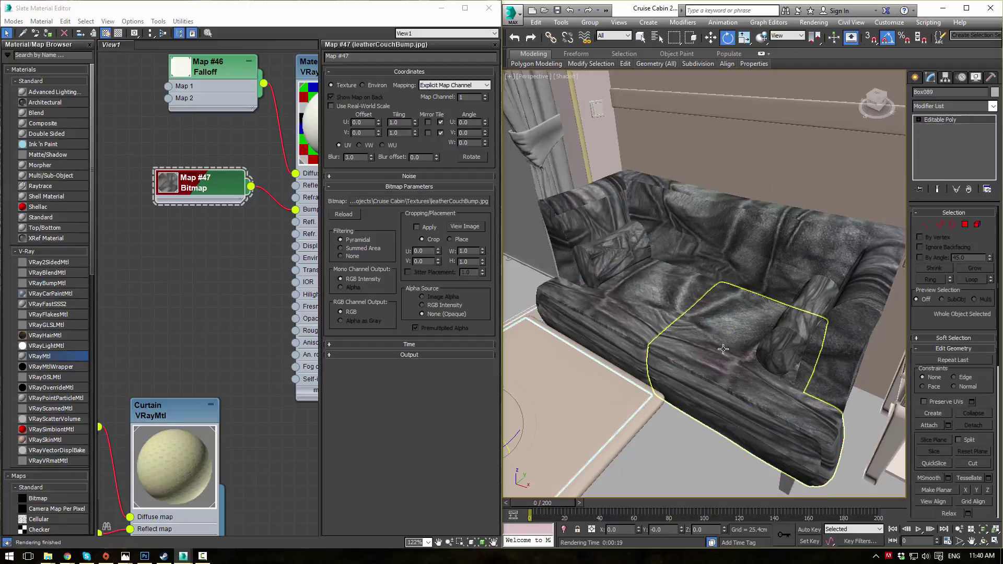
alt+middle_drag(766, 305, 716, 261)
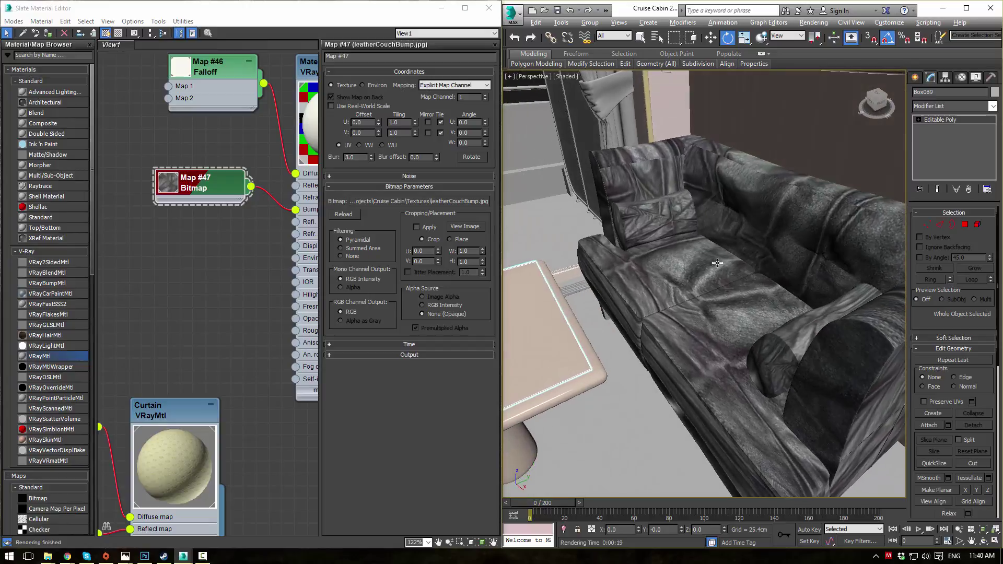
key(c)
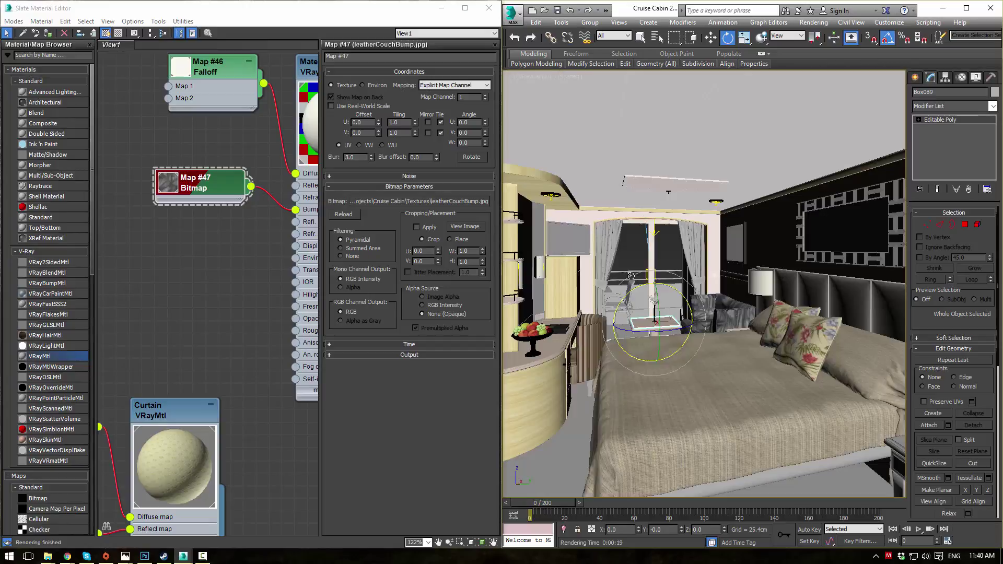
key(shift+q)
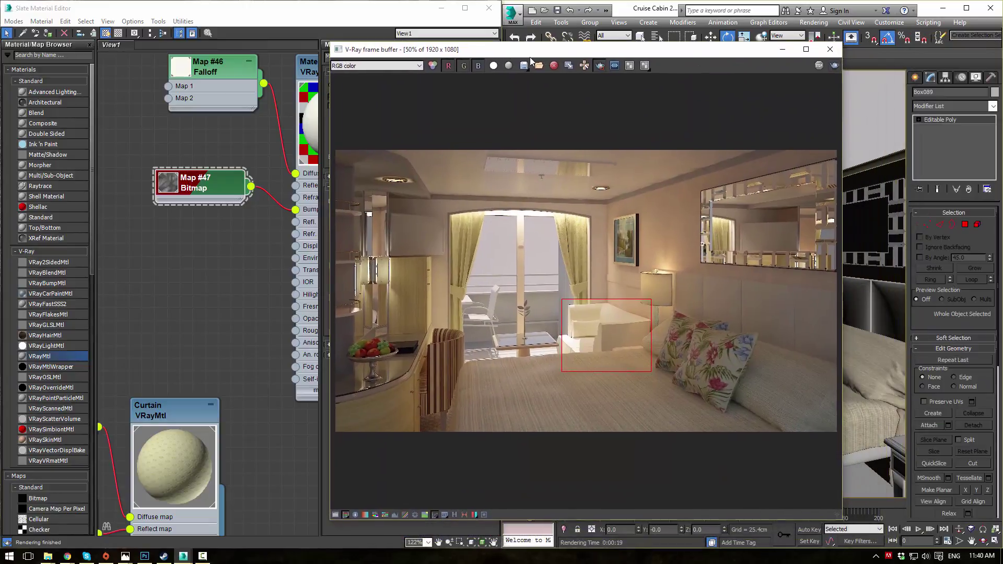
click(835, 65)
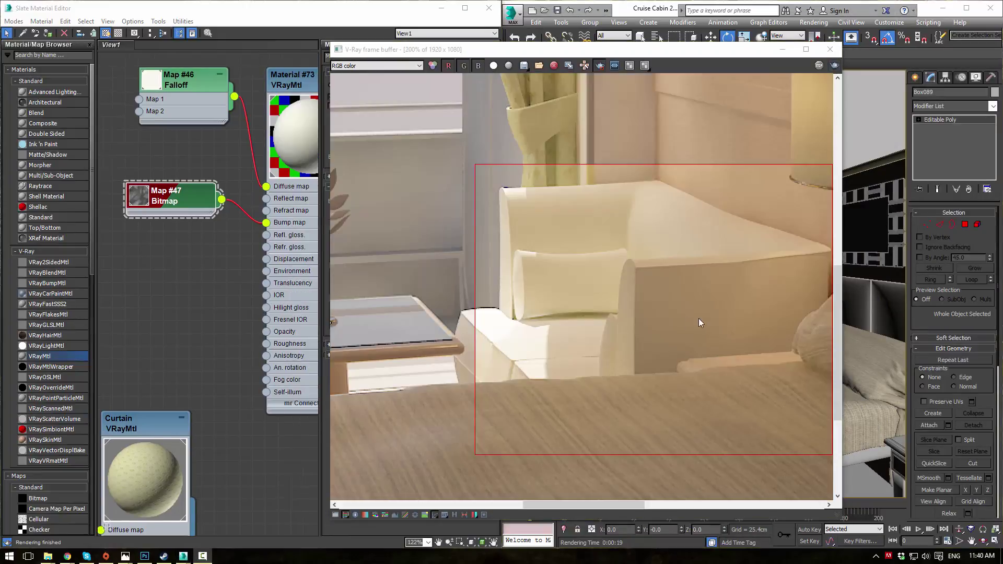
Step: Invert the leather bump bitmap's output and set its output amount to 2
middle_drag(183, 209, 171, 217)
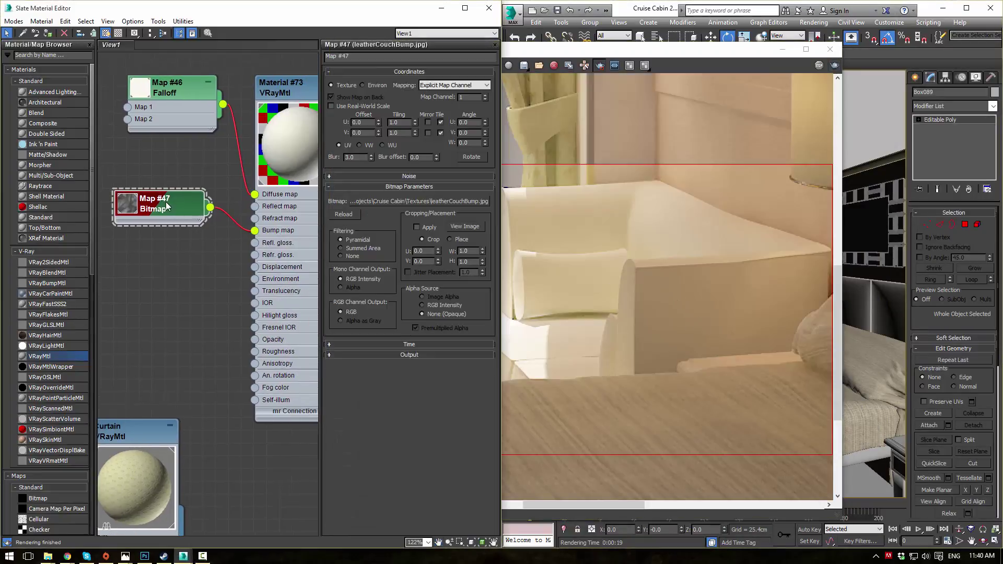
click(378, 352)
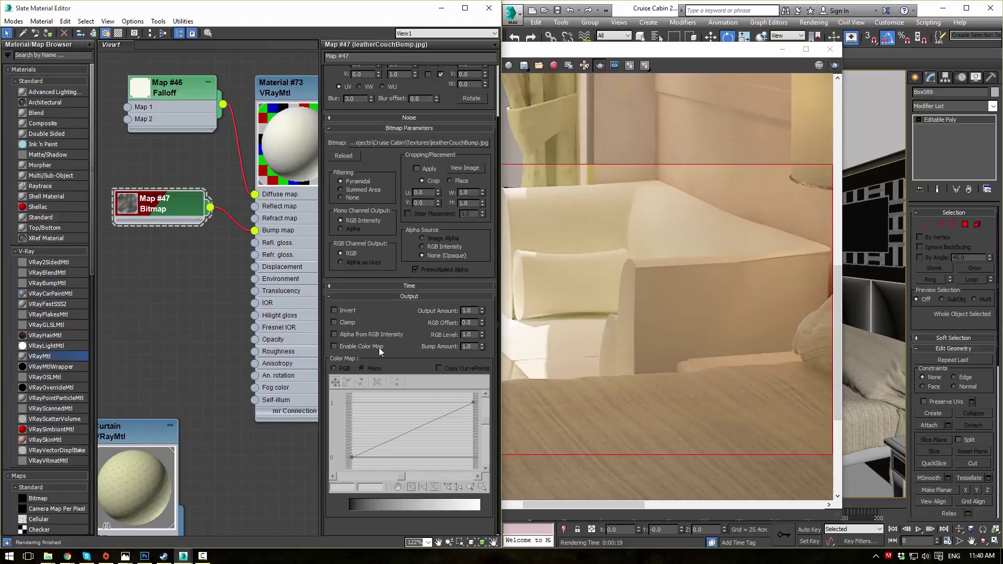
click(333, 310)
middle_drag(216, 251, 233, 282)
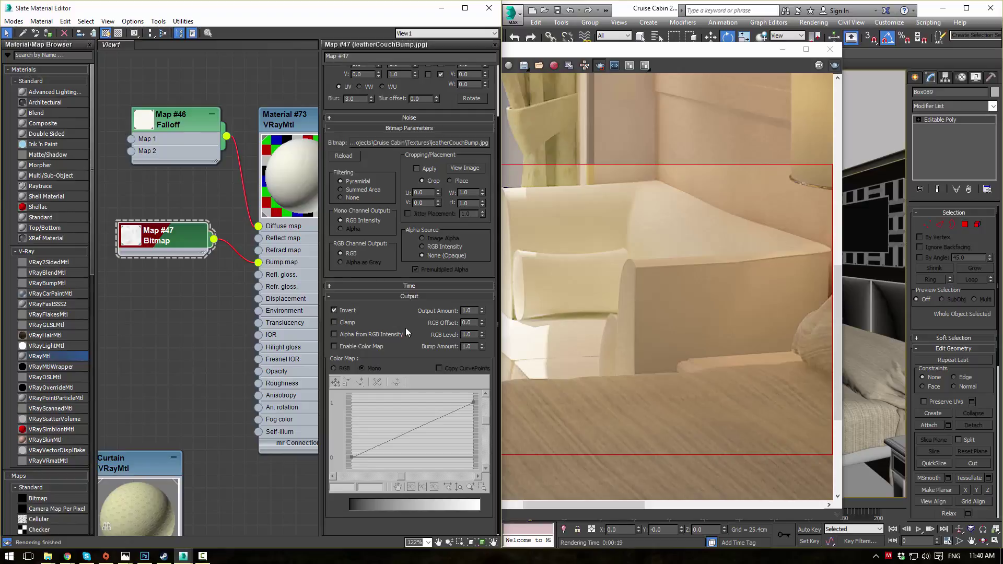
drag(473, 311, 403, 300)
text(2)
key(Return)
text(1)
key(Return)
text(2)
key(Return)
Step: Set the sofa material's bump map strength to 60
double_click(284, 125)
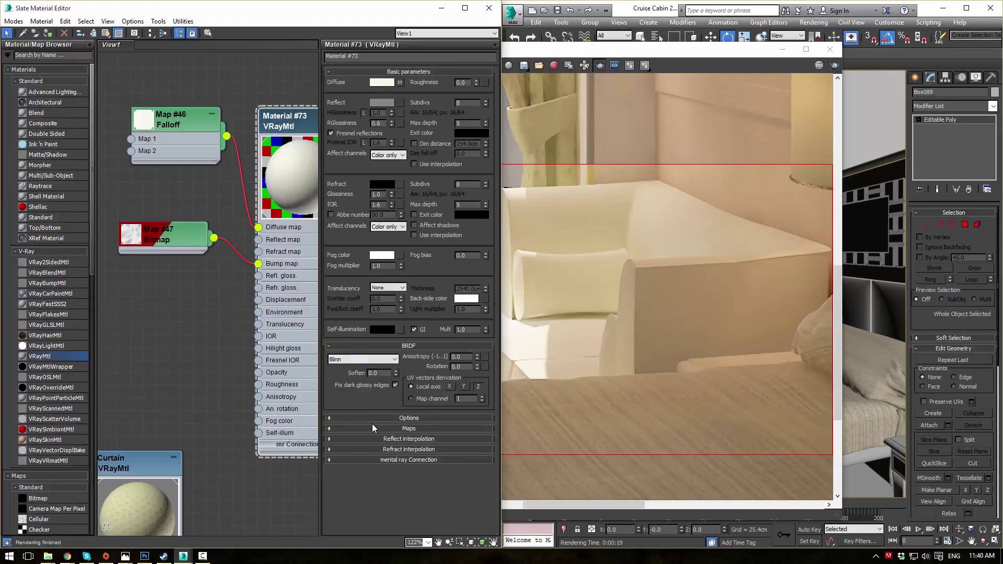
scroll(373, 424, down, 10)
scroll(374, 425, down, 1)
drag(374, 466, 264, 455)
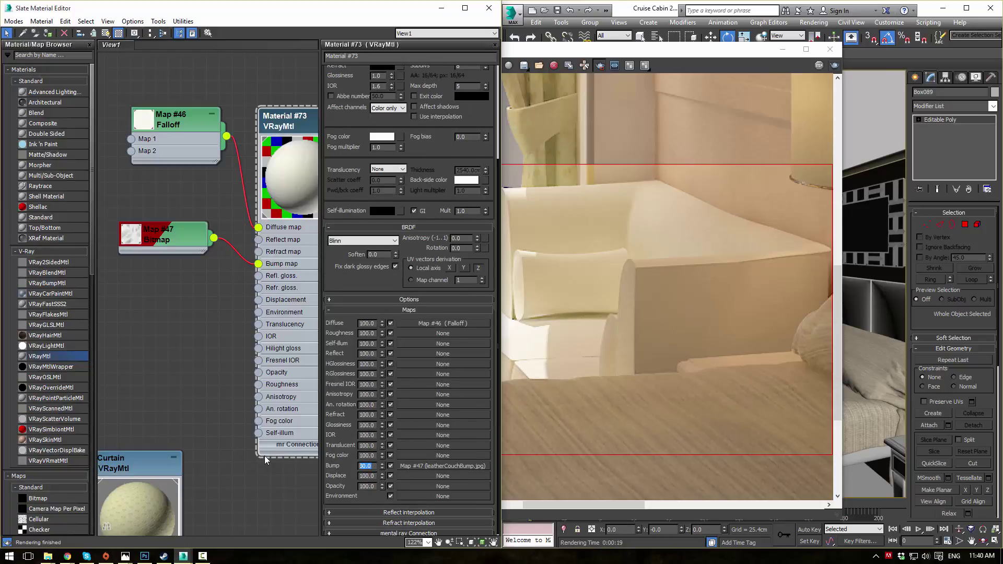
text(60)
key(Return)
Step: Render the sofa region with the stronger bump and examine it up close and in the full frame
click(642, 63)
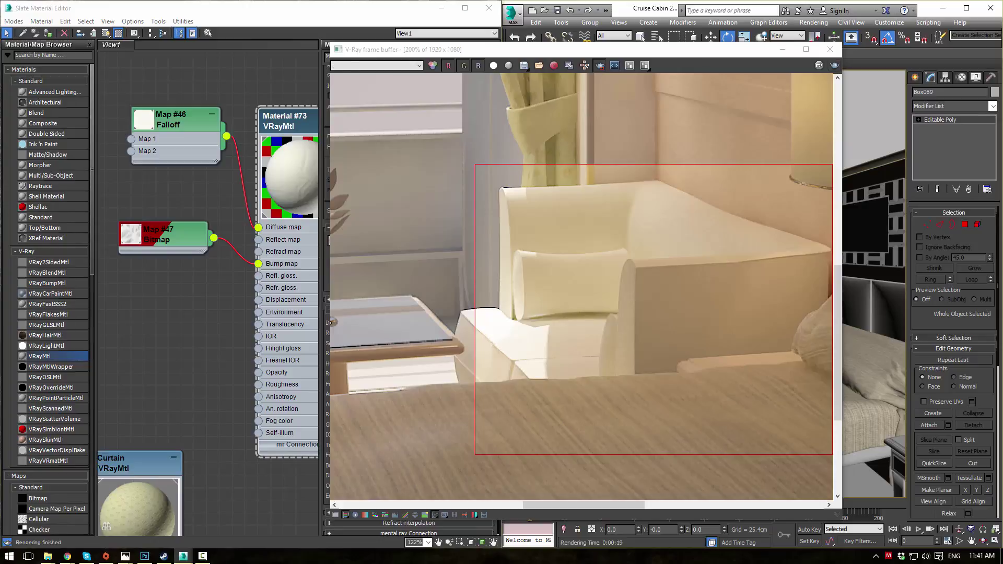
scroll(500, 397, down, 2)
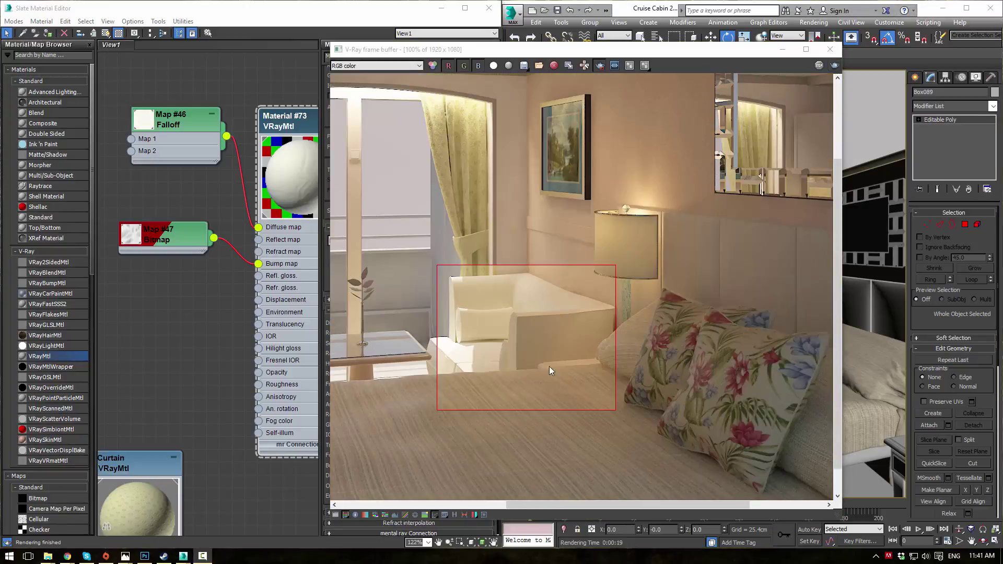
scroll(550, 344, down, 1)
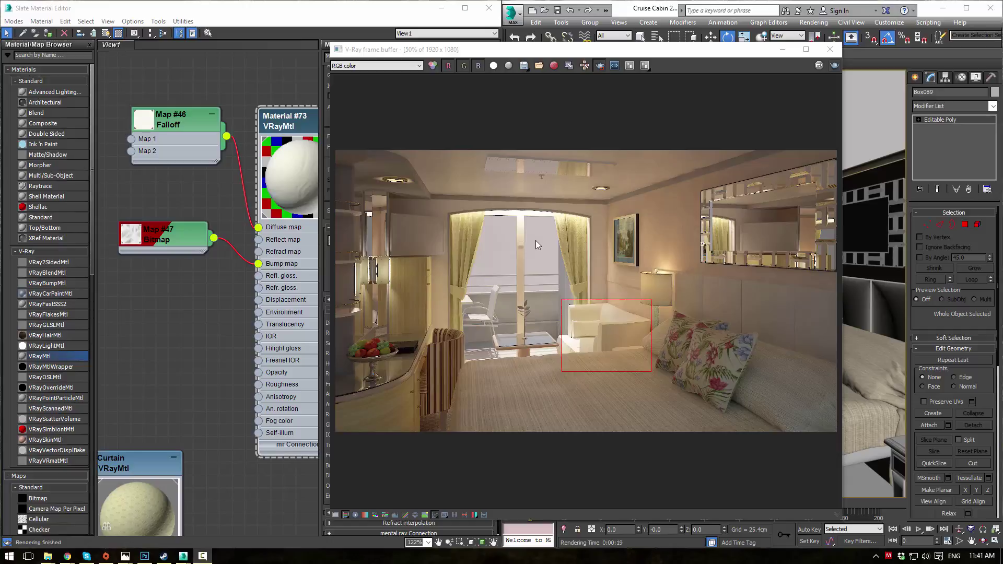
click(454, 145)
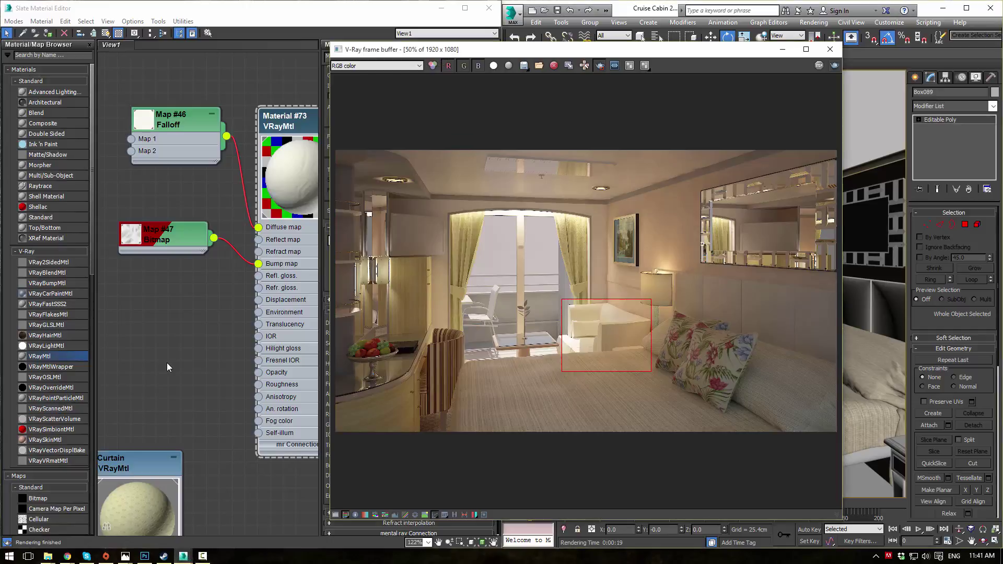